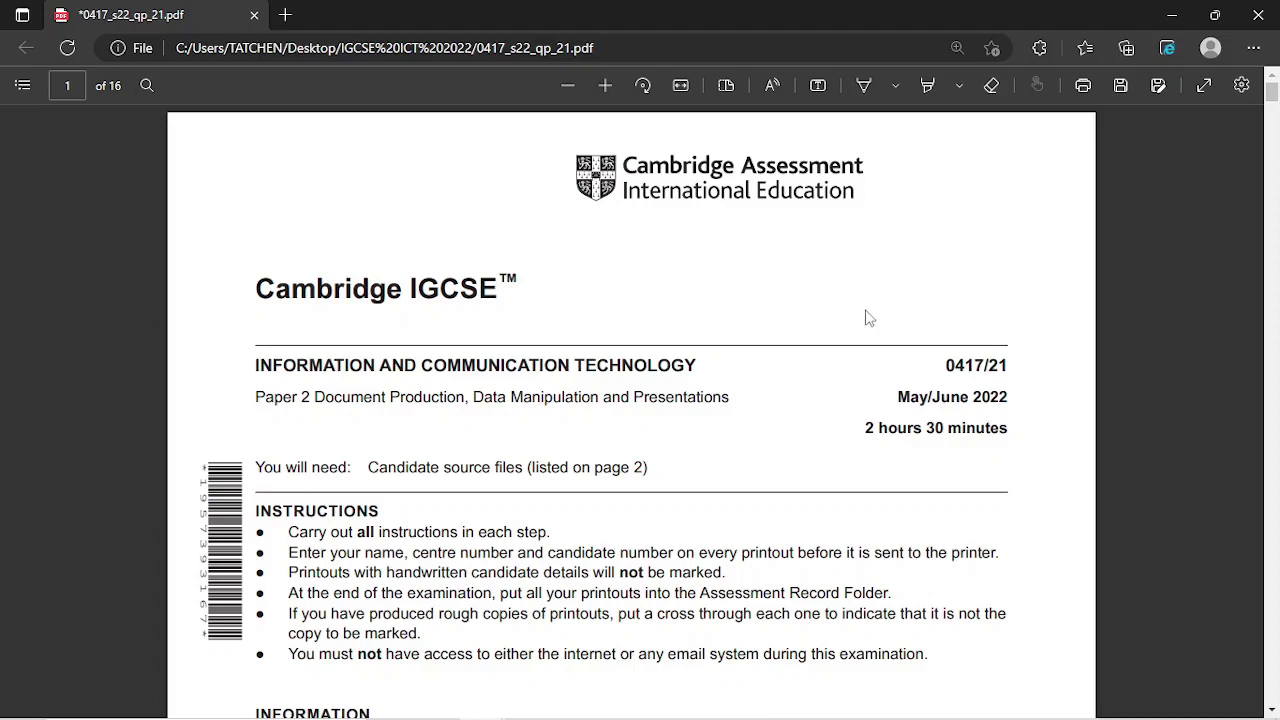
Step: Scroll the exam PDF down to page 2 to read the source file list and Task 1
{"action": "scroll", "coordinate": [868, 318], "scroll_direction": "down", "scroll_amount": 10}
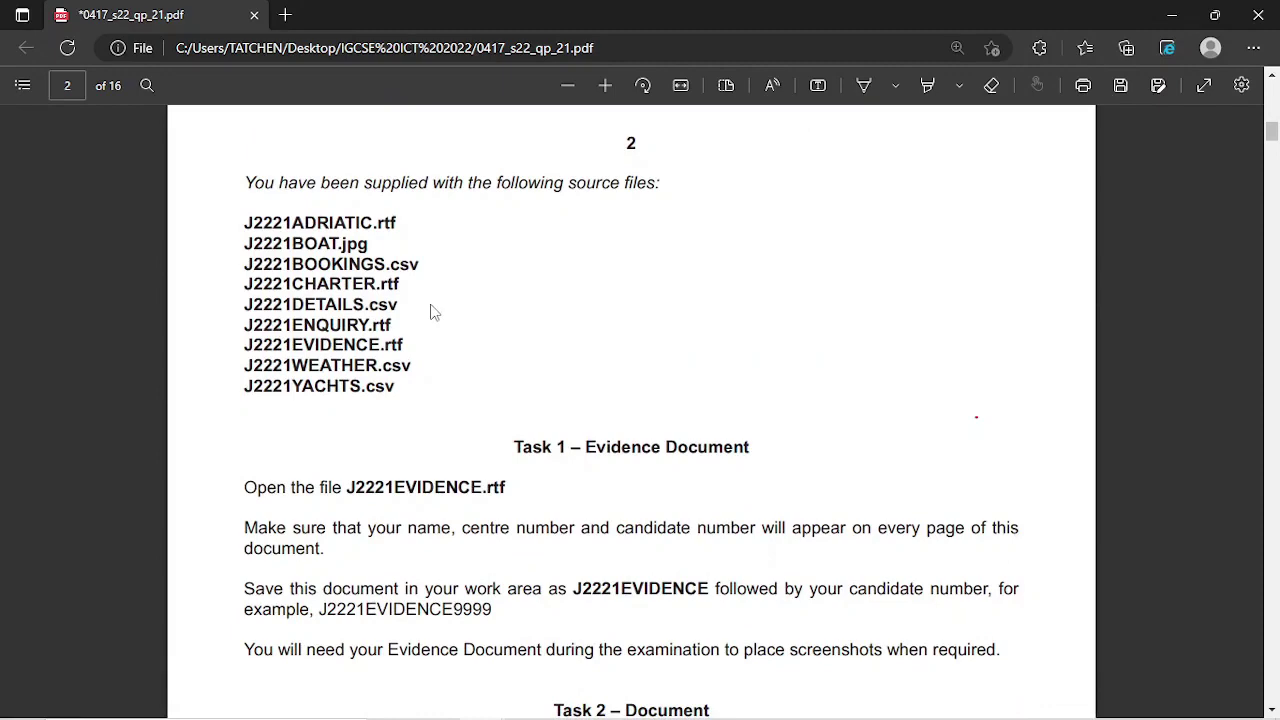
{"action": "scroll", "coordinate": [447, 300], "scroll_direction": "down", "scroll_amount": 1}
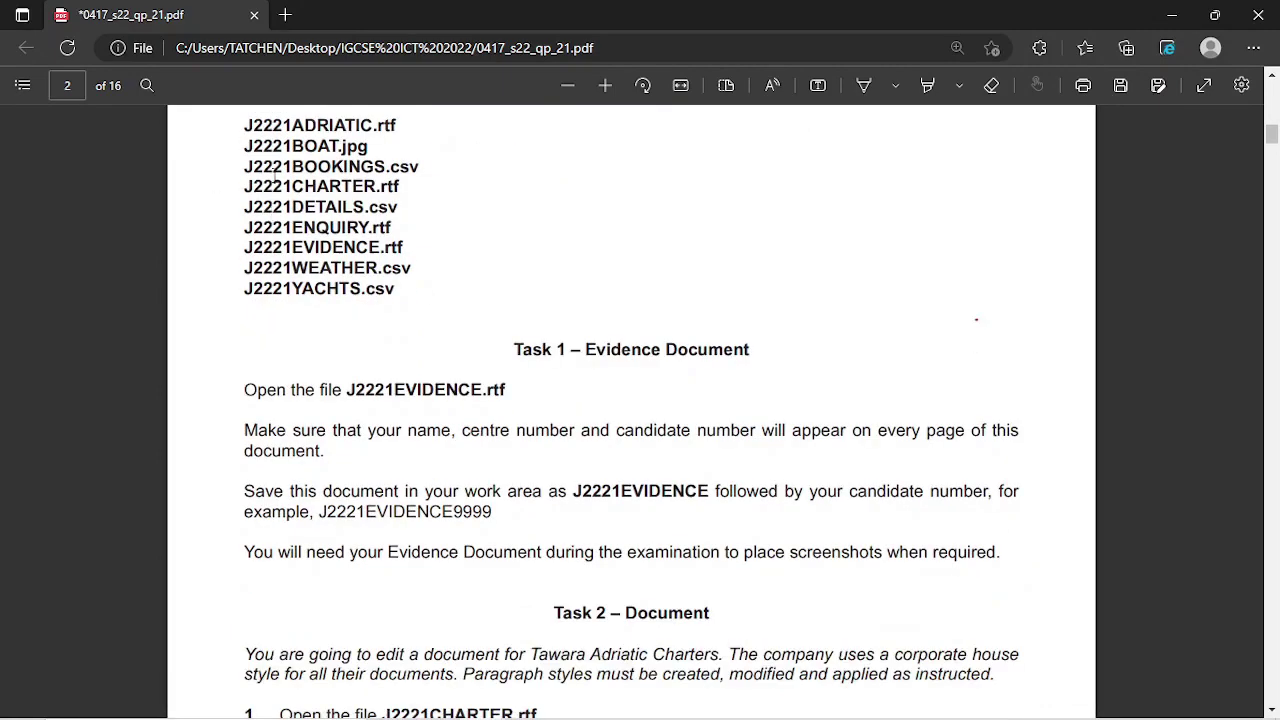
{"action": "scroll", "coordinate": [262, 163], "scroll_direction": "up", "scroll_amount": 1}
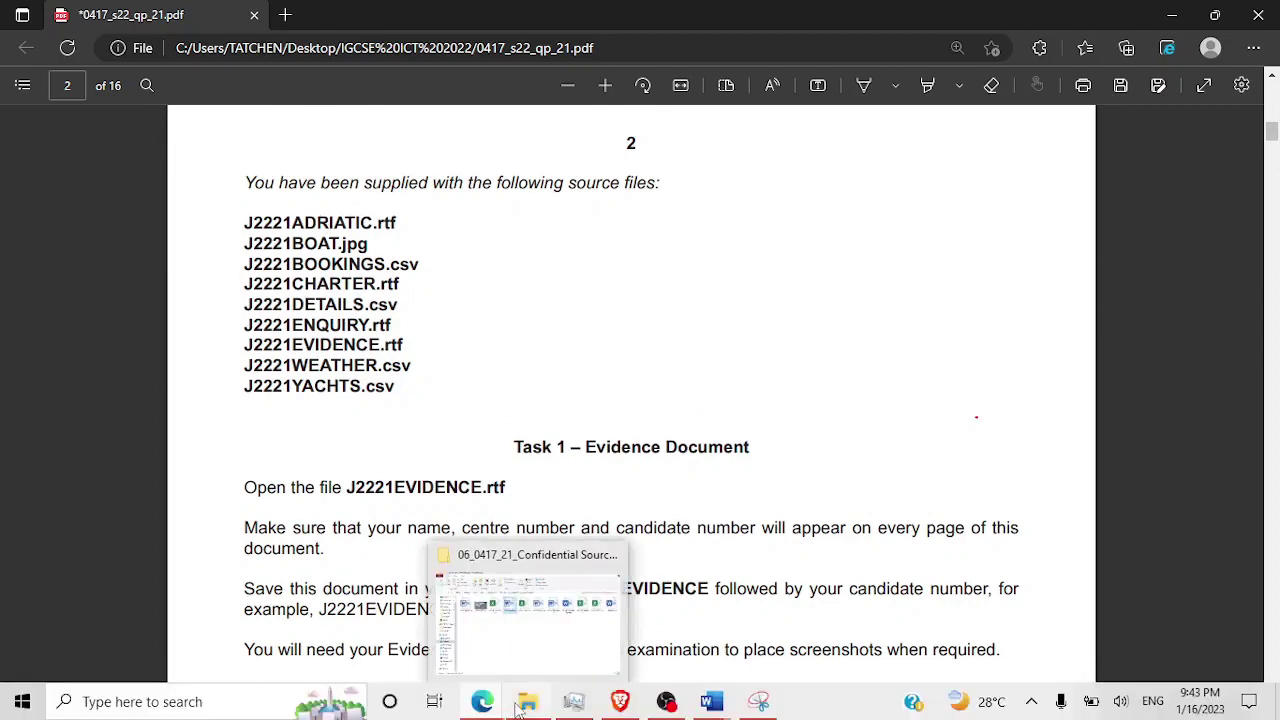
{"action": "left_click", "coordinate": [517, 706]}
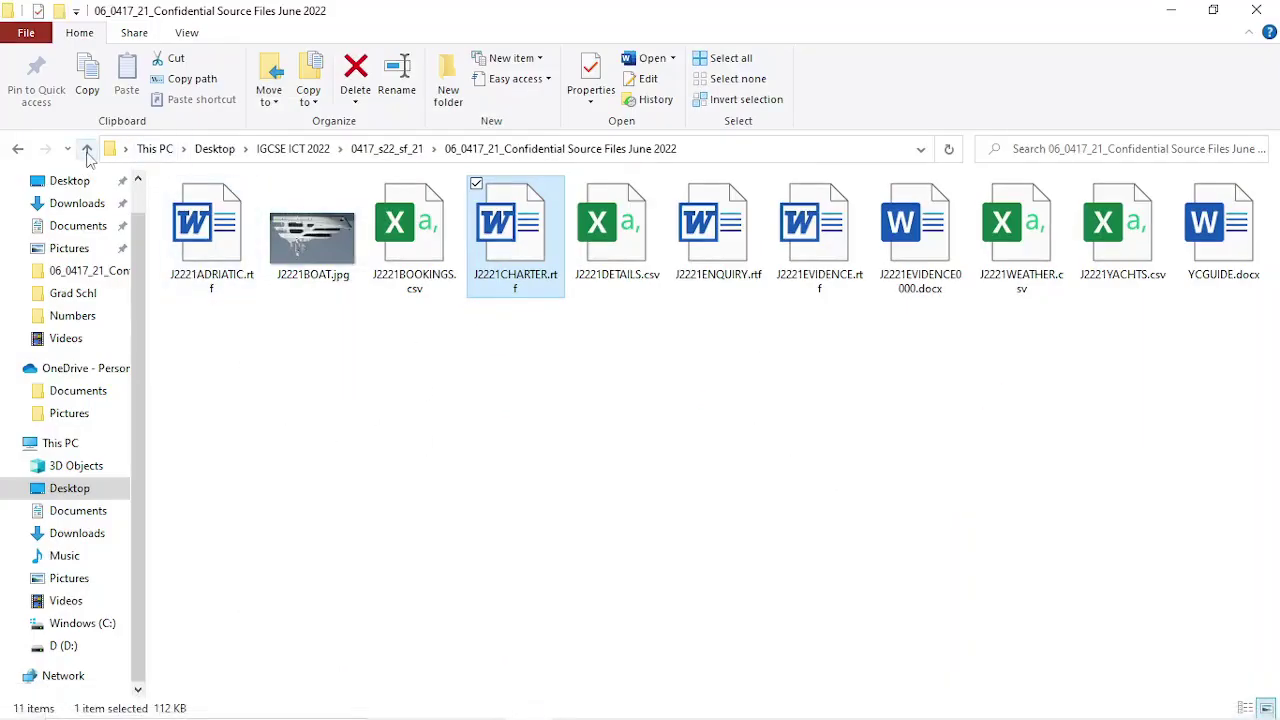
{"action": "left_click", "coordinate": [87, 148]}
{"action": "double_click", "coordinate": [288, 216]}
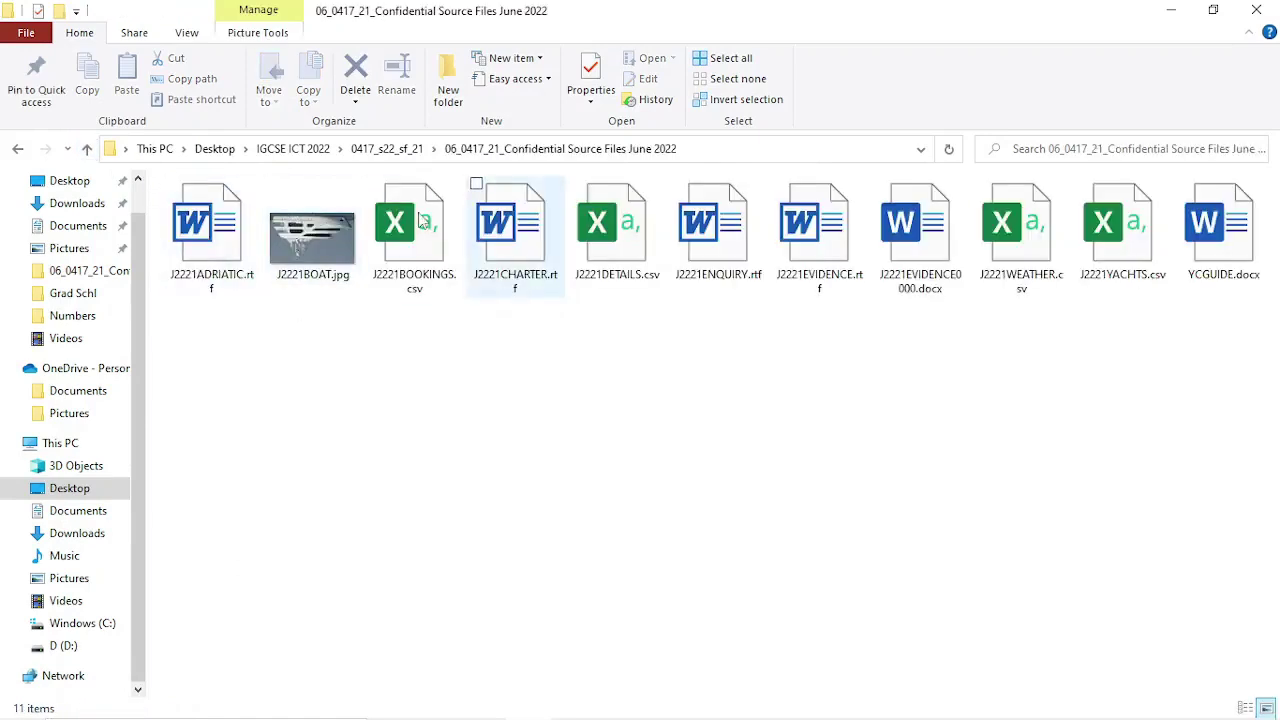
{"action": "left_click", "coordinate": [87, 148]}
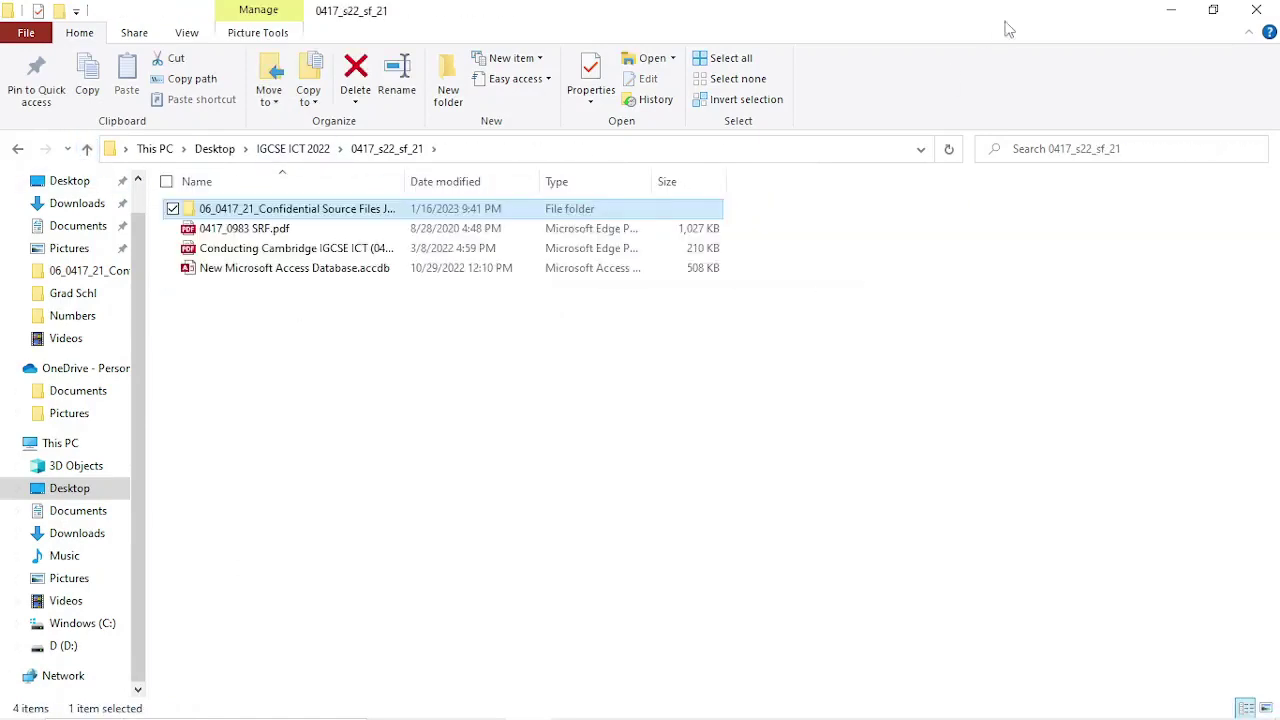
{"action": "left_click", "coordinate": [1171, 10]}
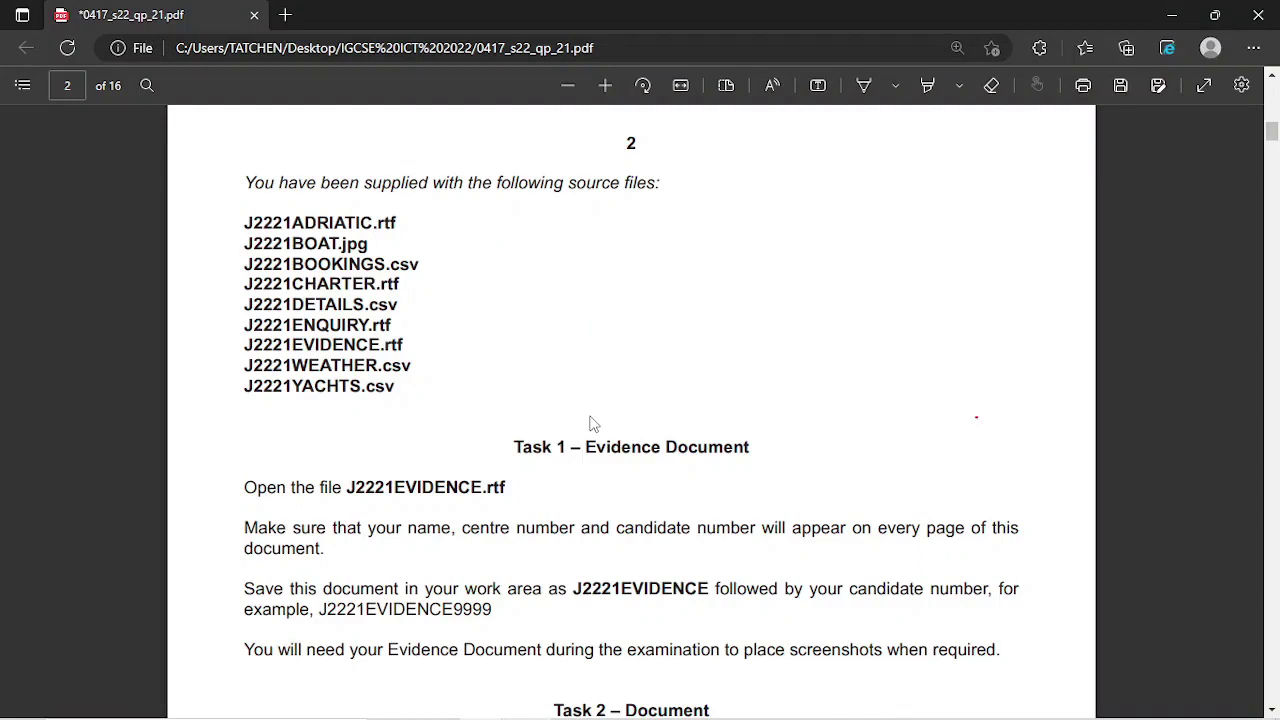
Step: Highlight in yellow the Task 1 sentence requiring name, centre number and candidate number on every page
{"action": "left_click_drag", "start_coordinate": [519, 452], "coordinate": [788, 431]}
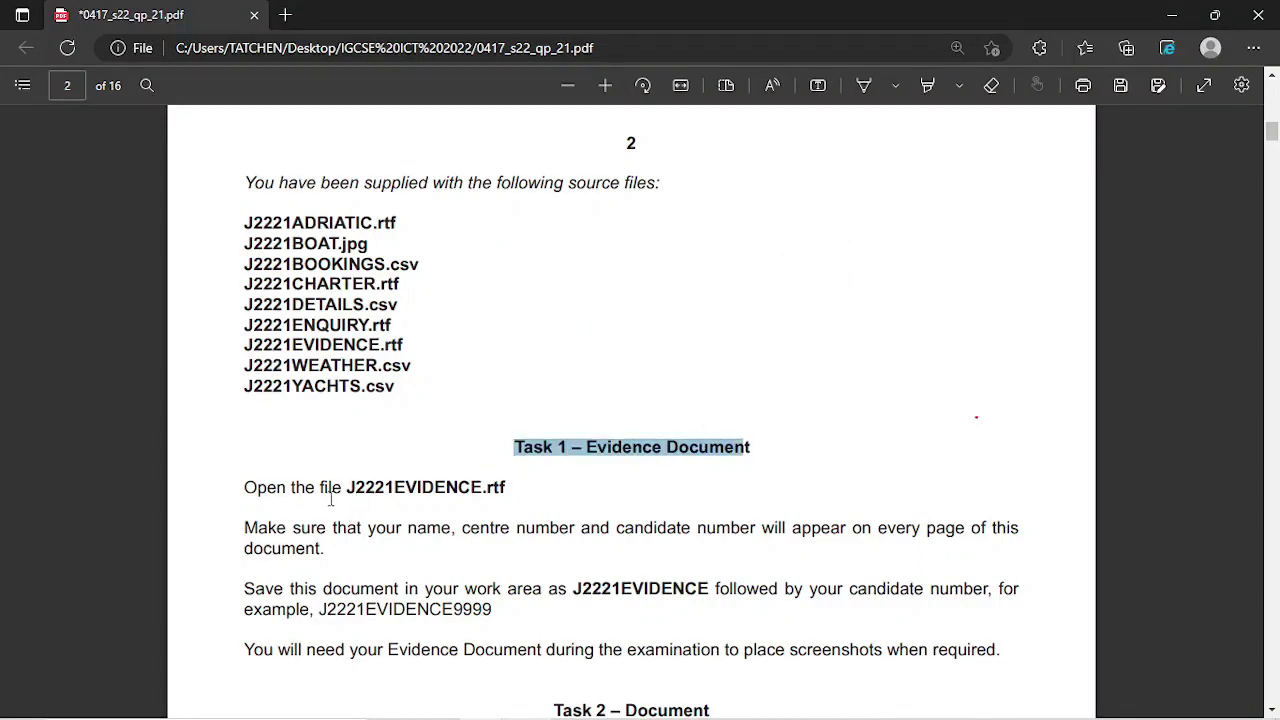
{"action": "left_click", "coordinate": [440, 497]}
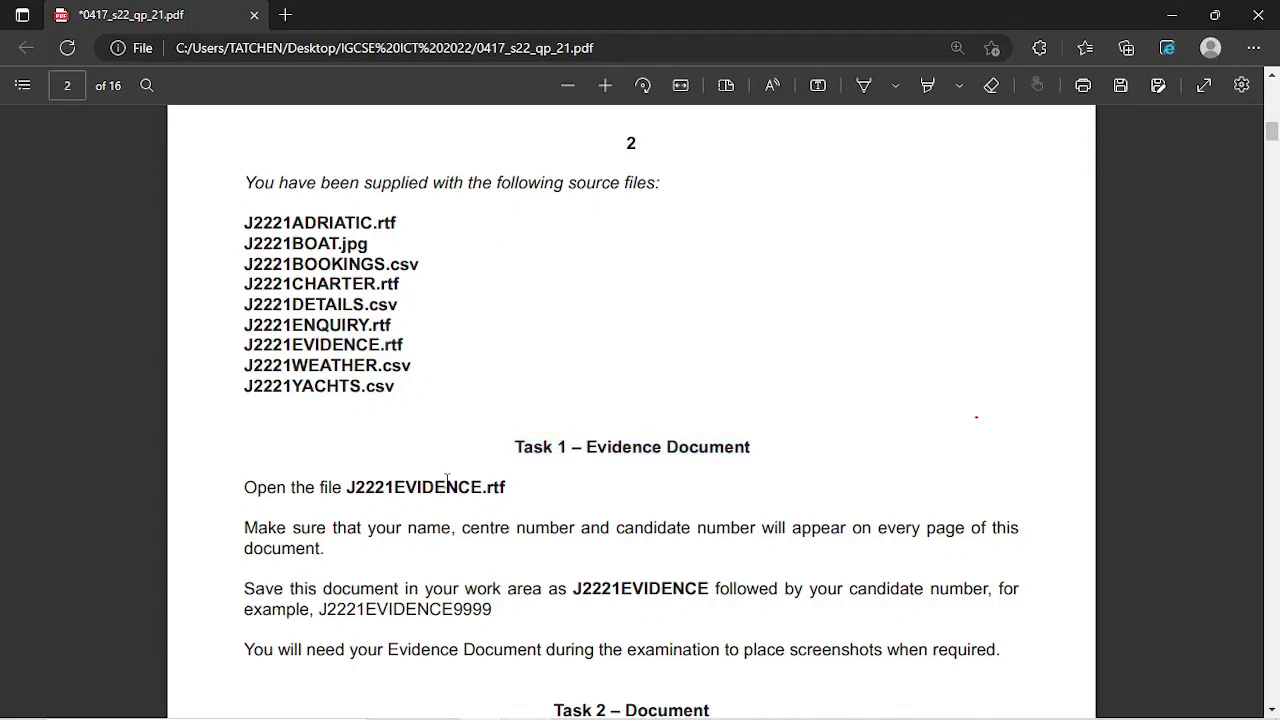
{"action": "scroll", "coordinate": [401, 568], "scroll_direction": "down", "scroll_amount": 2}
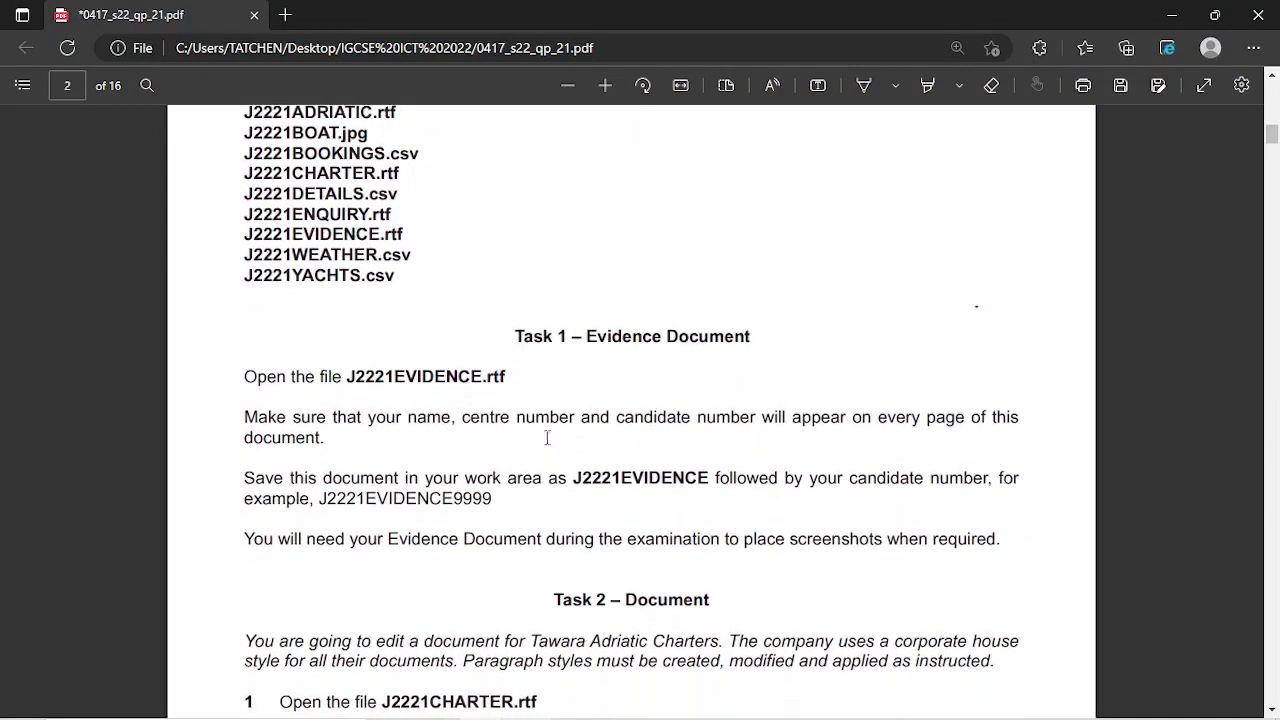
{"action": "left_click_drag", "start_coordinate": [410, 420], "coordinate": [1041, 422]}
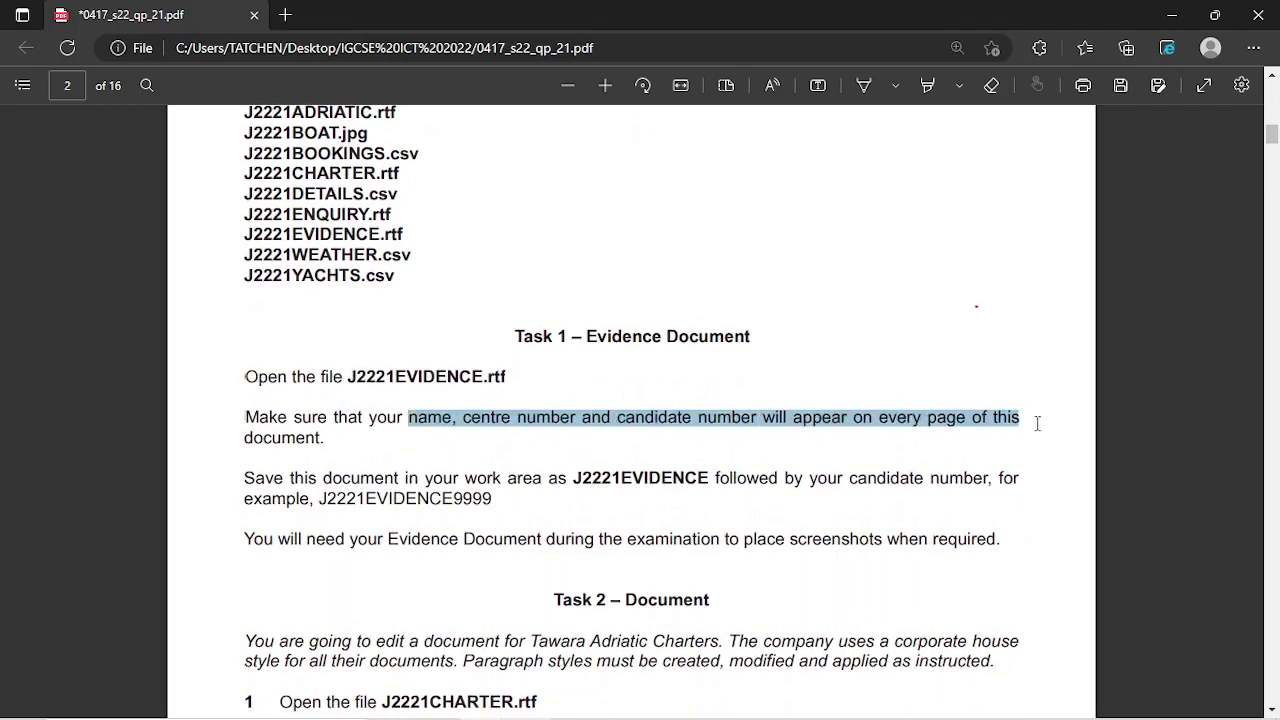
{"action": "left_click", "coordinate": [927, 87]}
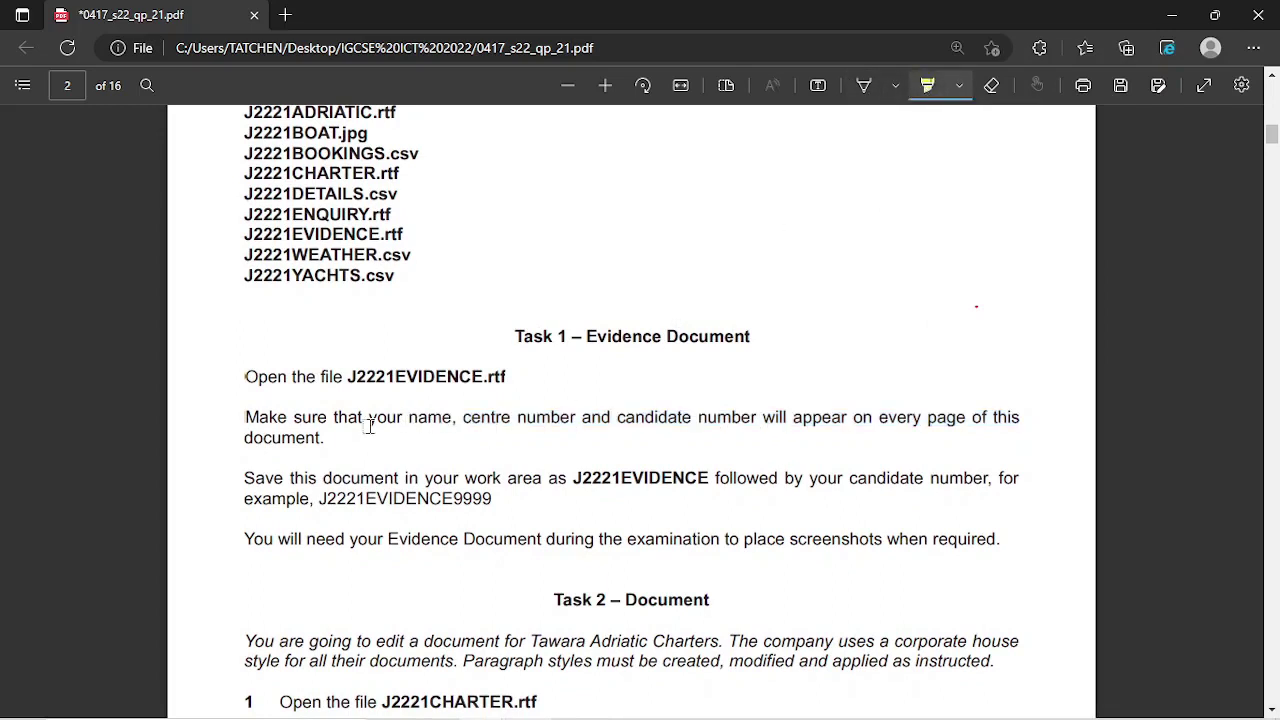
{"action": "left_click_drag", "start_coordinate": [333, 418], "coordinate": [1028, 414]}
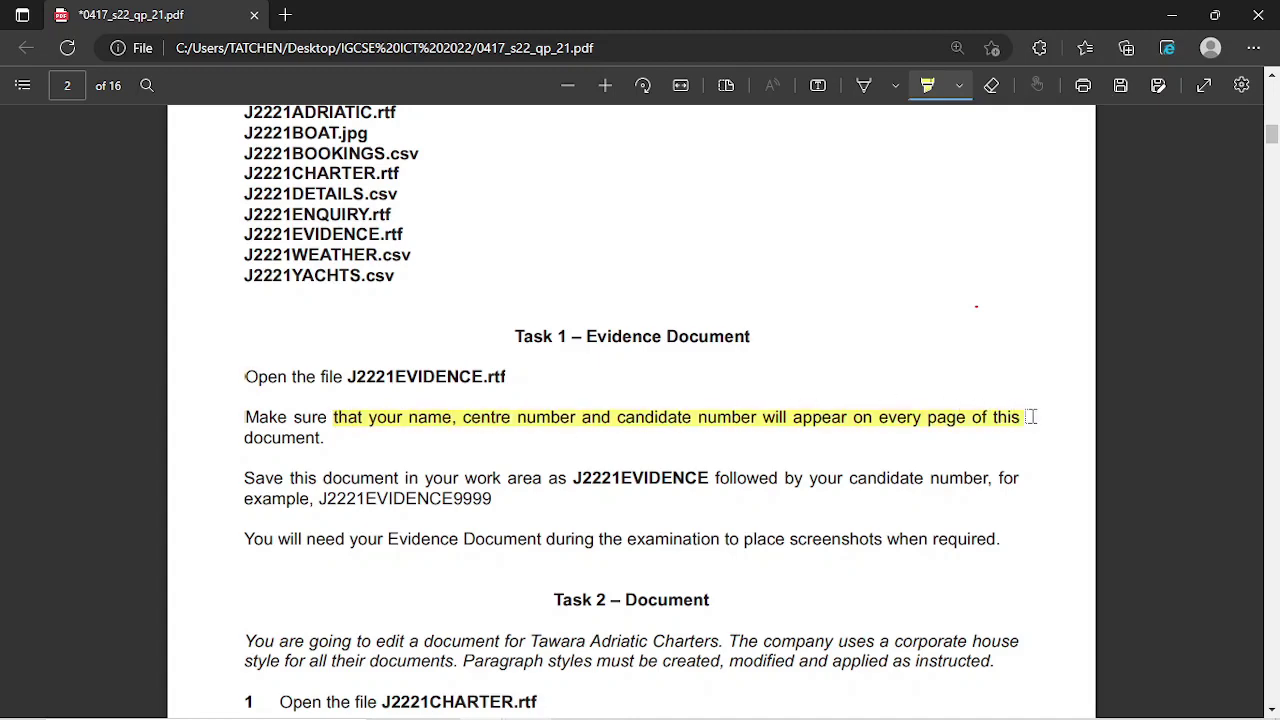
{"action": "mouse_move", "coordinate": [668, 703]}
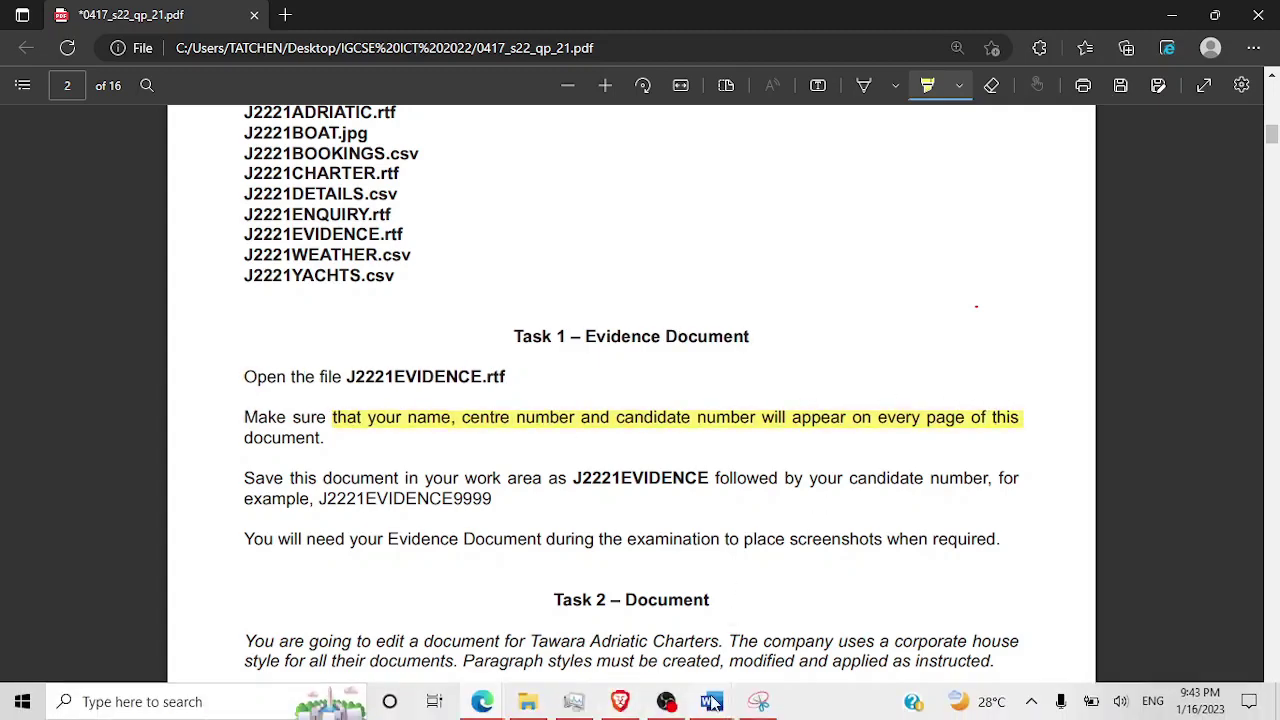
Step: Open J2221EVIDENCE.rtf from the 06_0417_21_Confidential Source Files June 2022 folder
{"action": "left_click", "coordinate": [538, 706]}
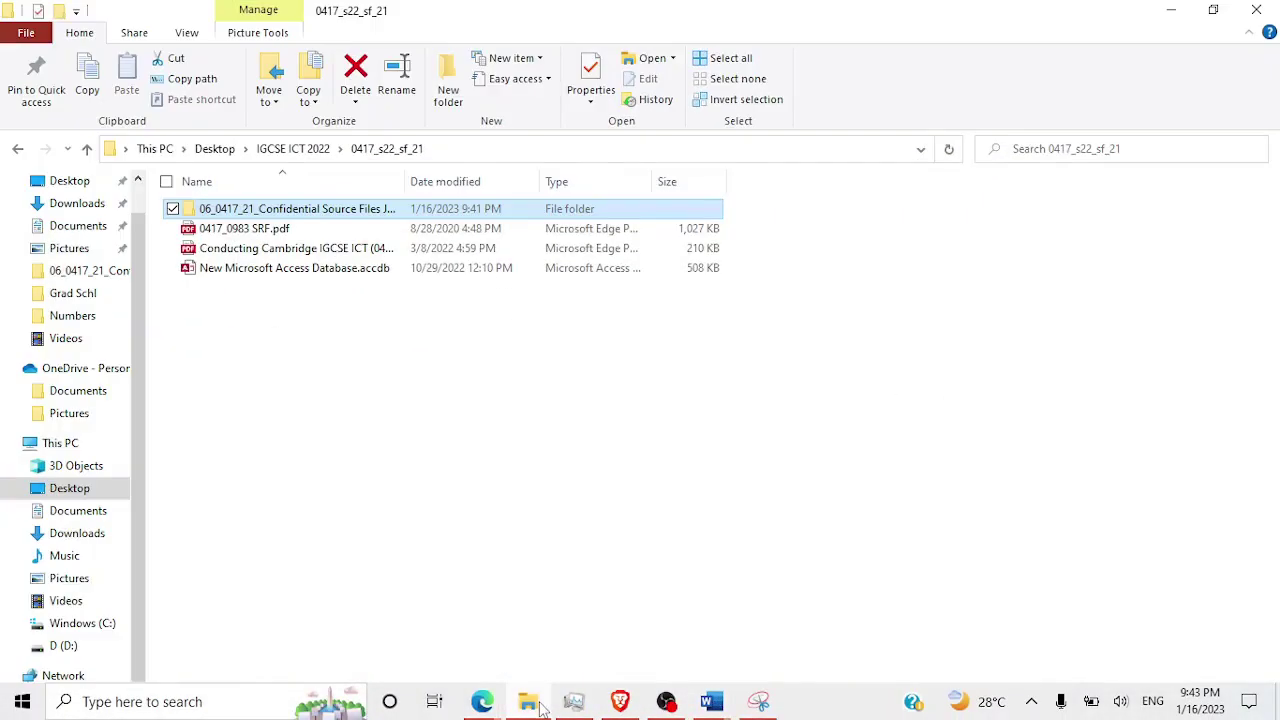
{"action": "double_click", "coordinate": [210, 210]}
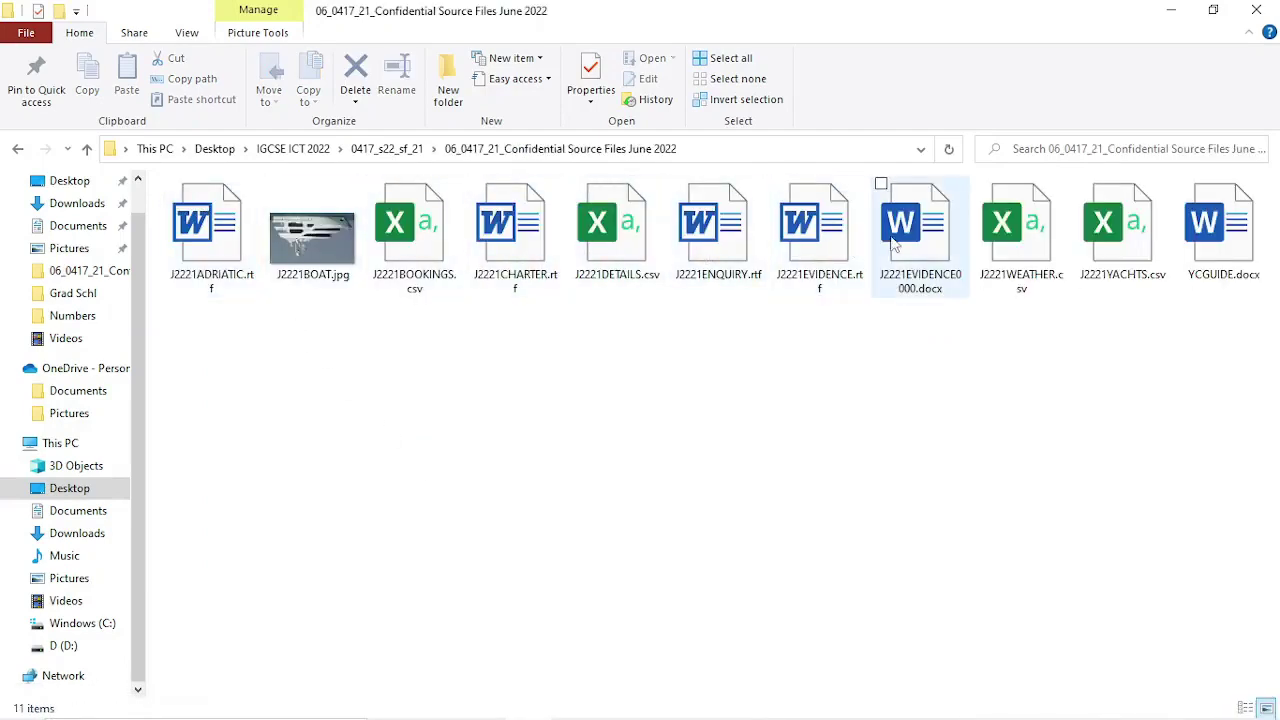
{"action": "double_click", "coordinate": [835, 248]}
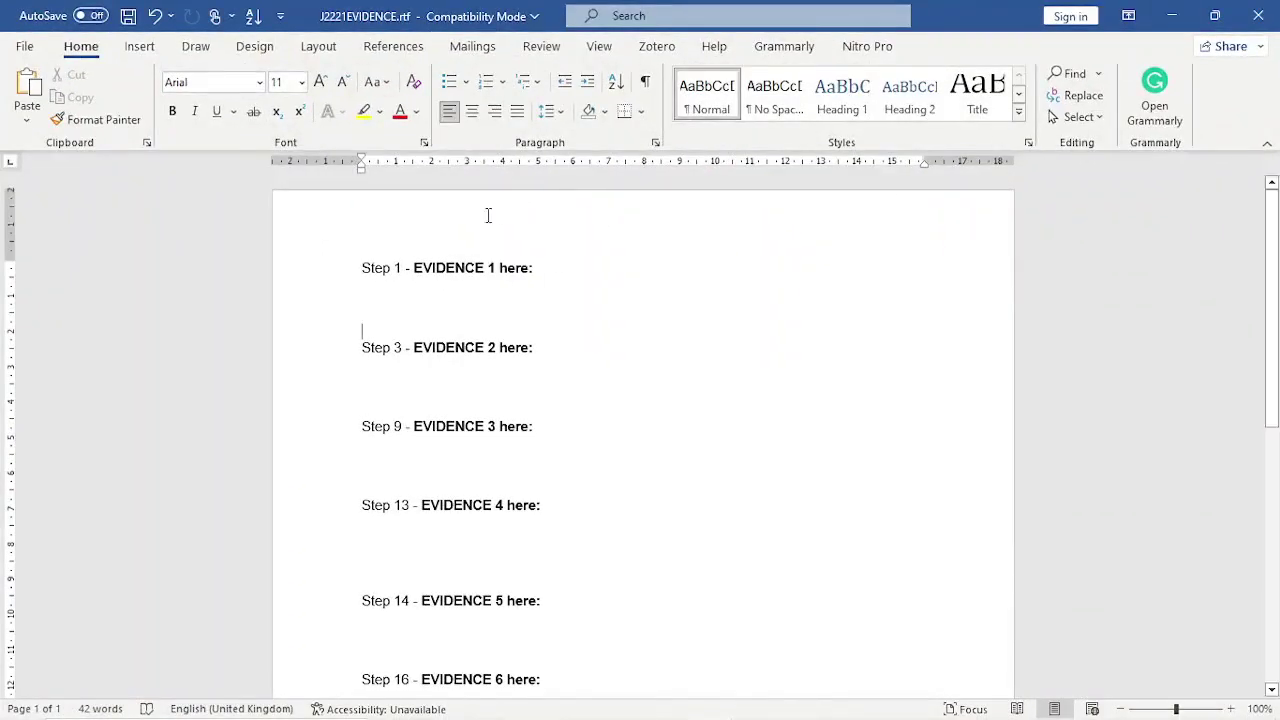
Step: Open the page header and insert a Blank header design
{"action": "double_click", "coordinate": [475, 224]}
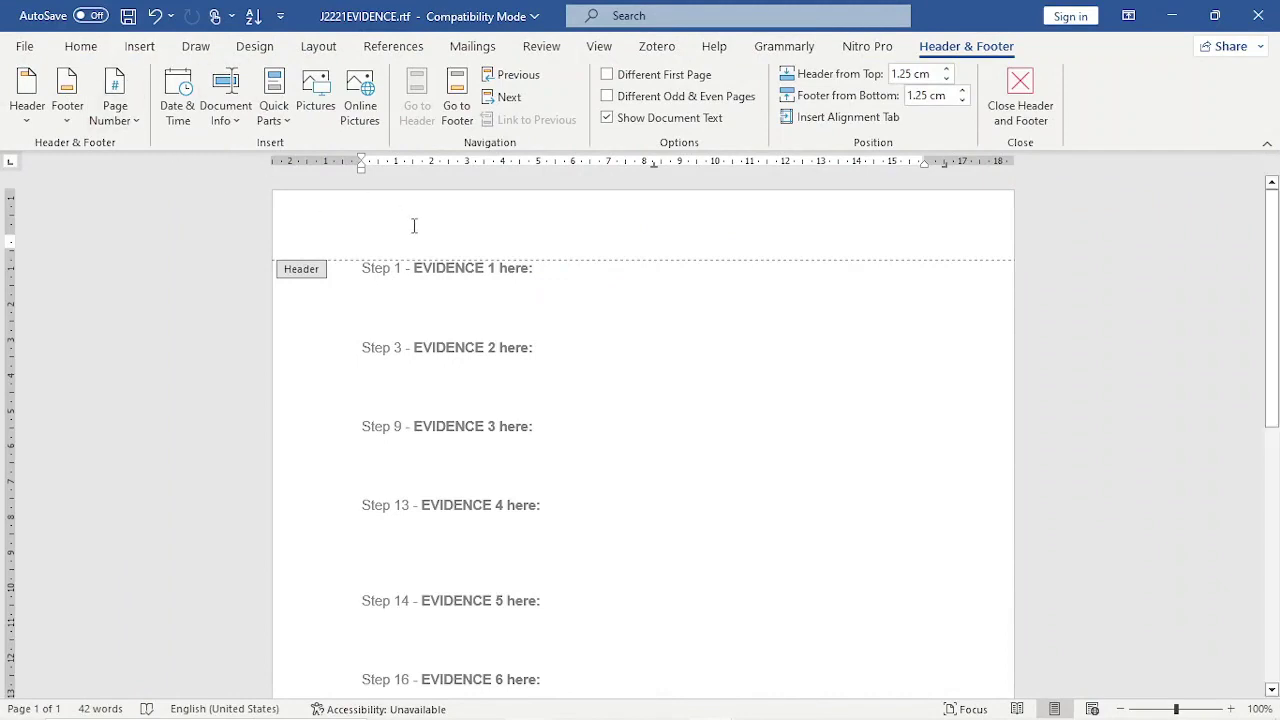
{"action": "double_click", "coordinate": [552, 370]}
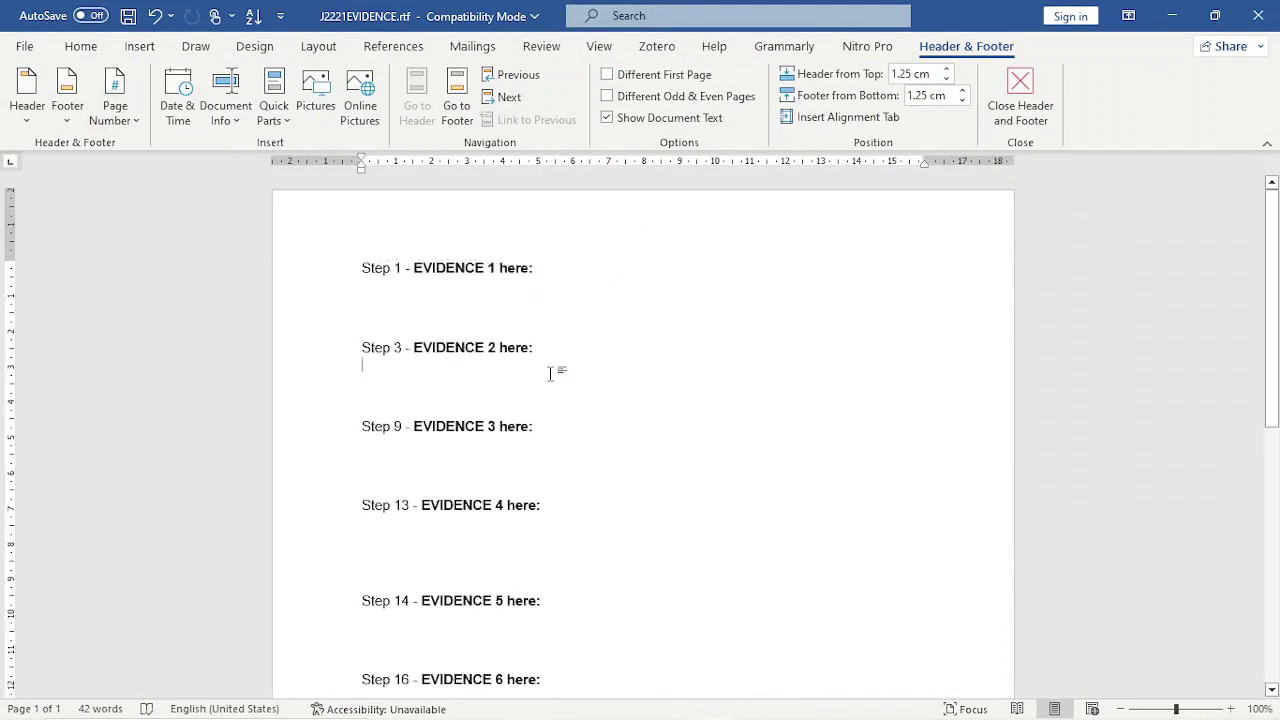
{"action": "double_click", "coordinate": [394, 241]}
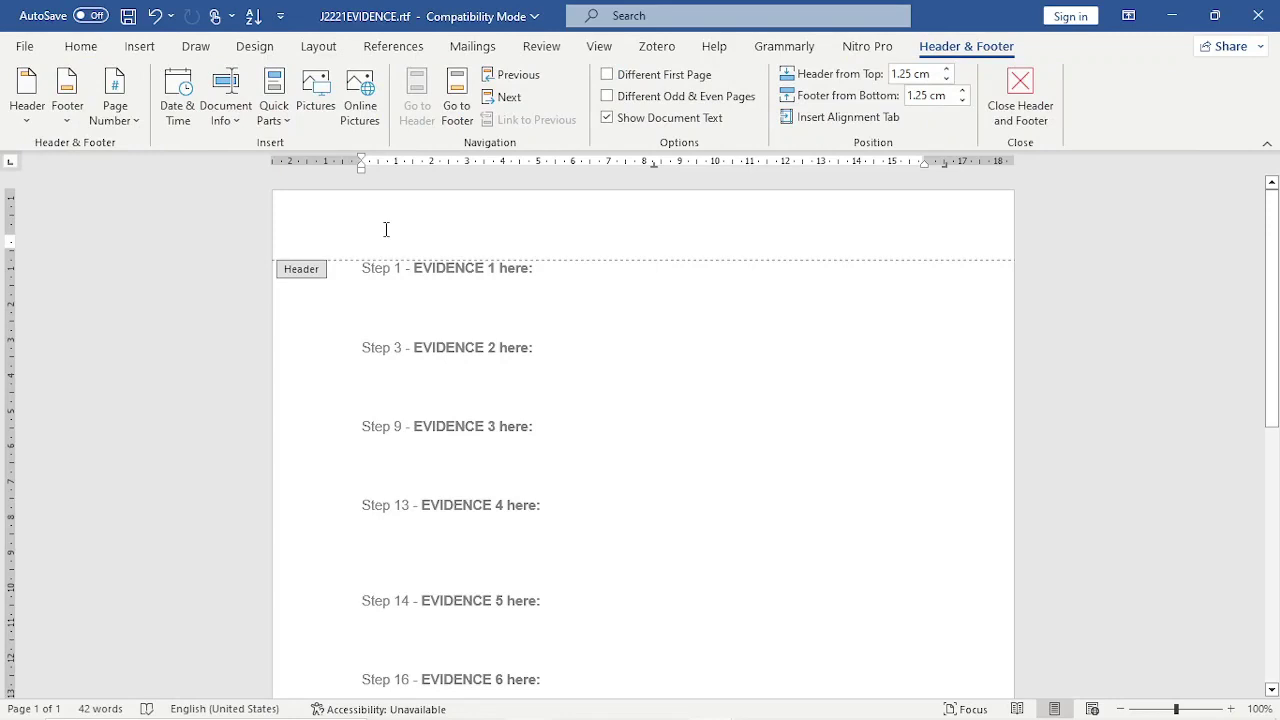
{"action": "left_click", "coordinate": [140, 46]}
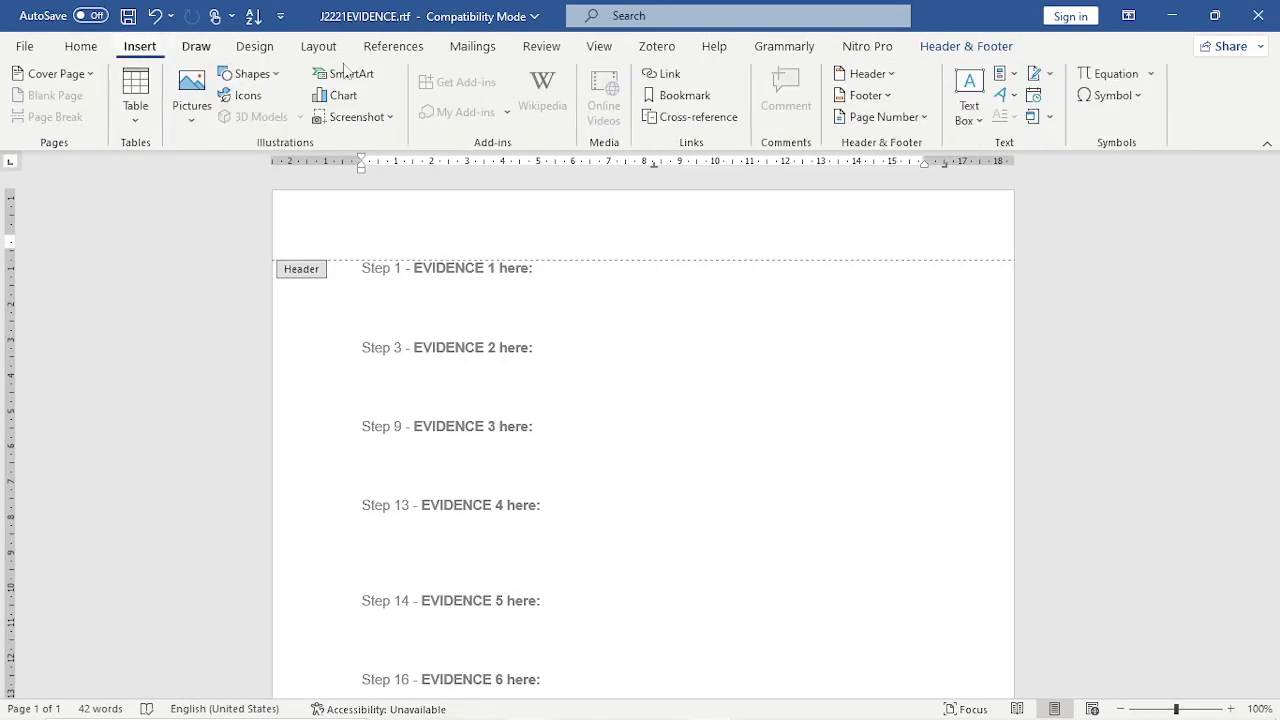
{"action": "left_click", "coordinate": [870, 76]}
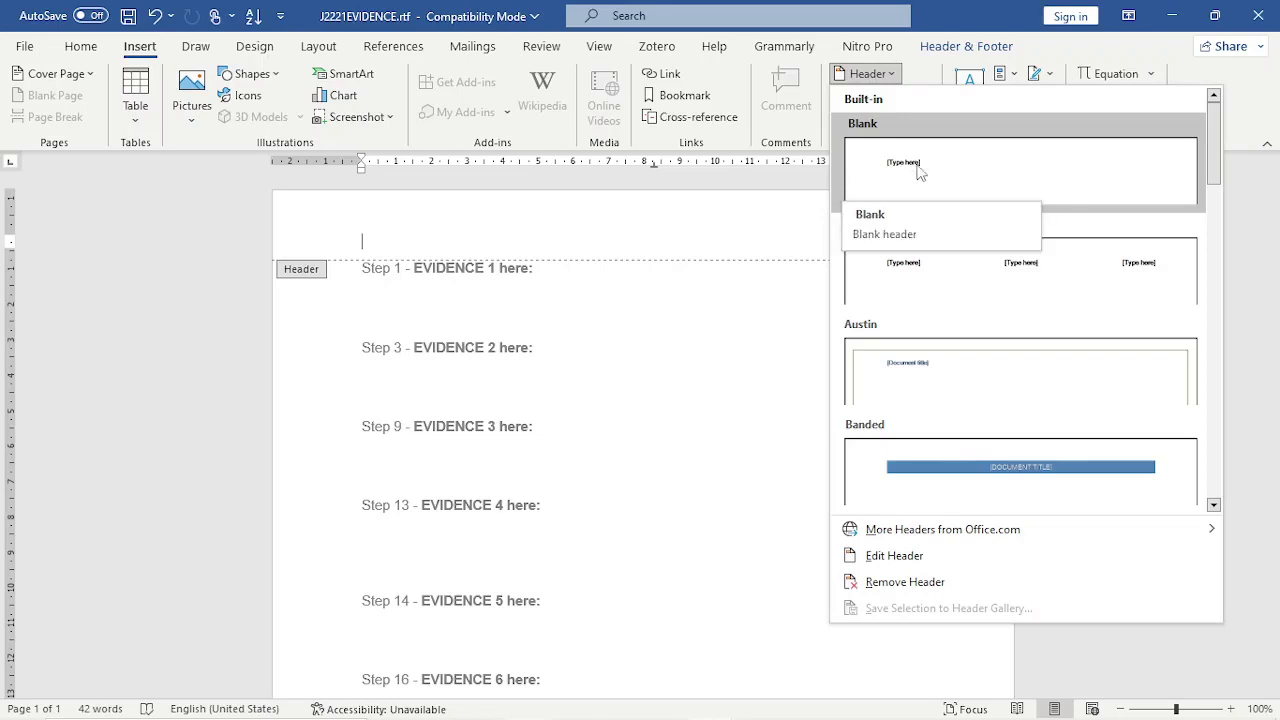
{"action": "left_click", "coordinate": [919, 172]}
Step: Replace the header placeholder with the candidate's name and numbers in italics, then close the header
{"action": "left_click", "coordinate": [357, 240]}
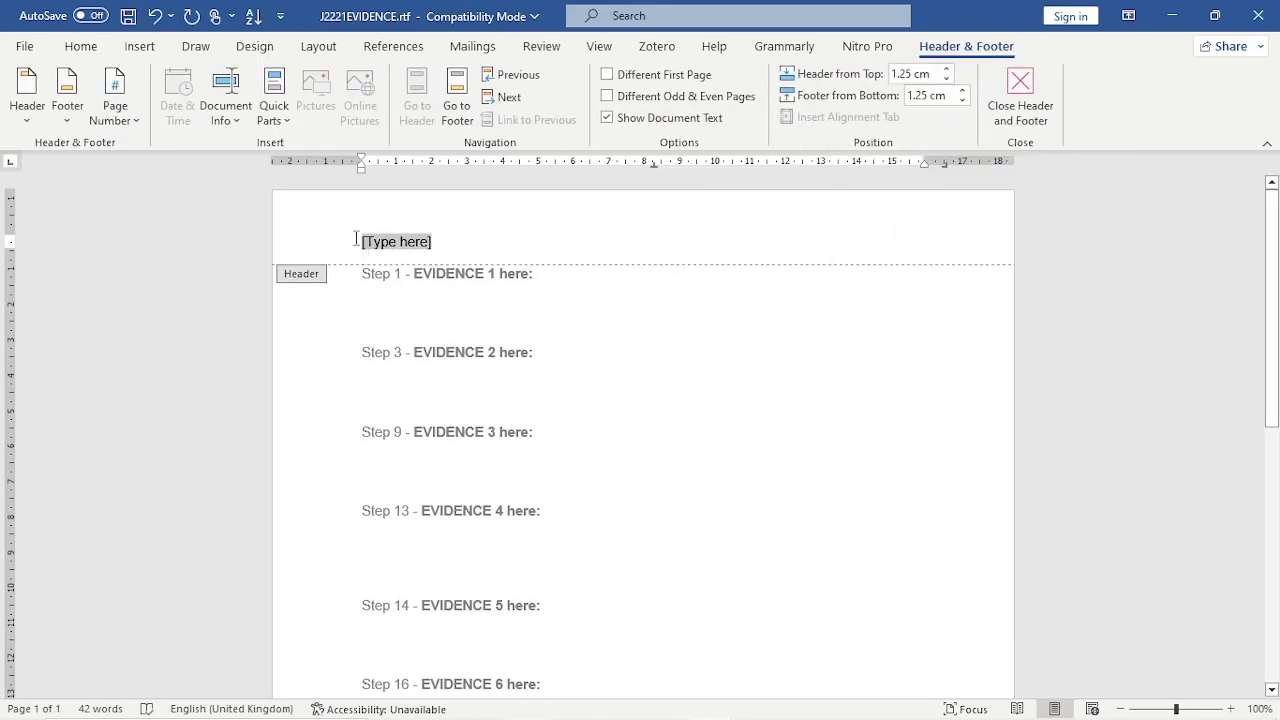
{"action": "double_click", "coordinate": [449, 262]}
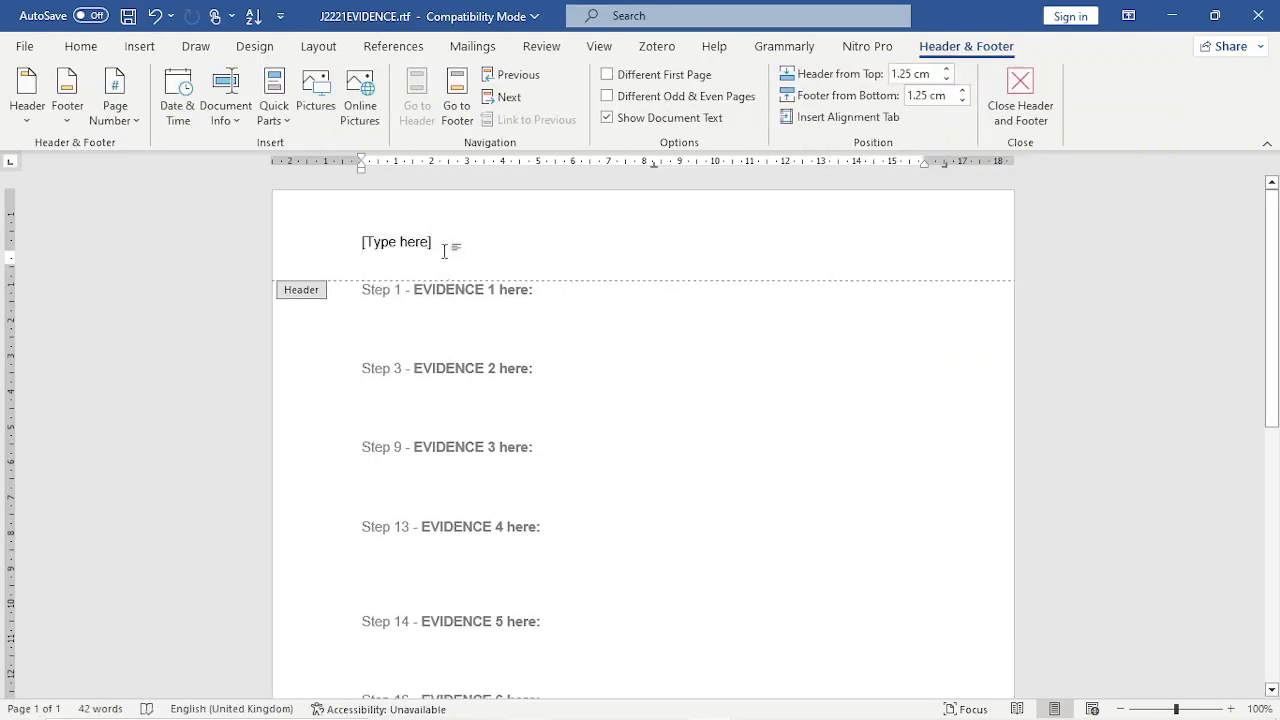
{"action": "key", "text": "BackSpace"}
{"action": "key", "text": "BackSpace"}
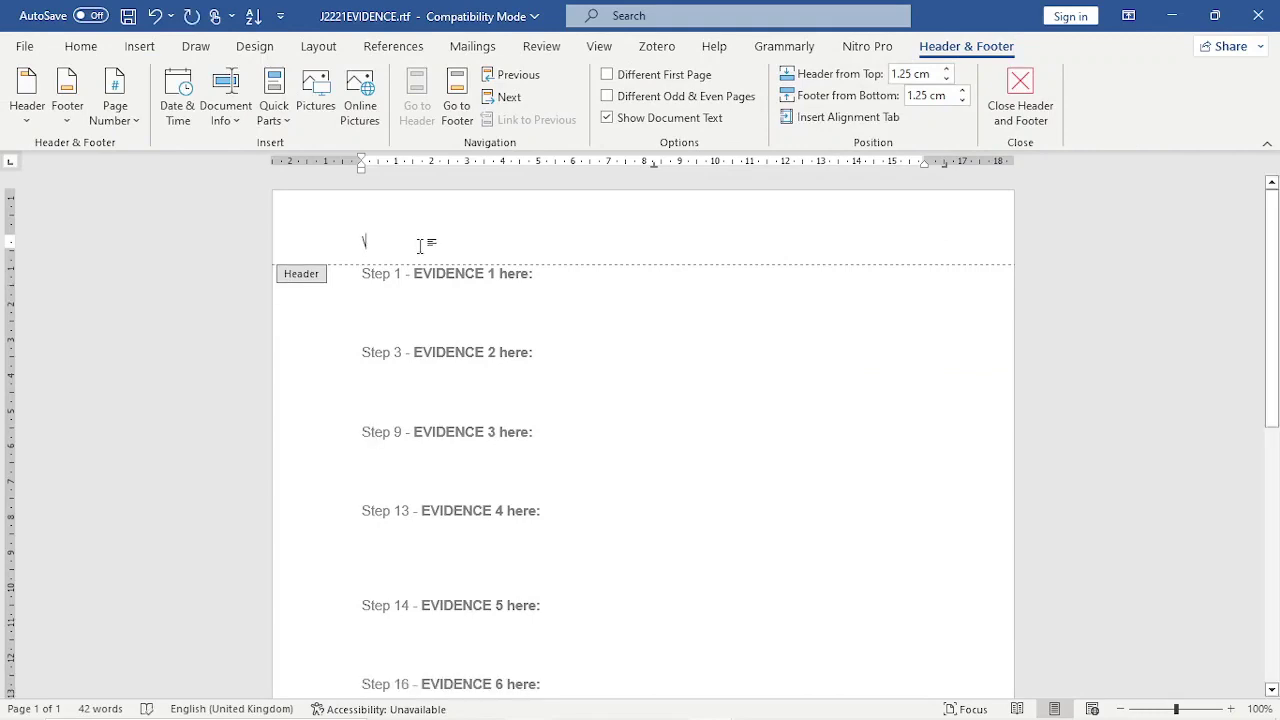
{"action": "key", "text": "ctrl+i"}
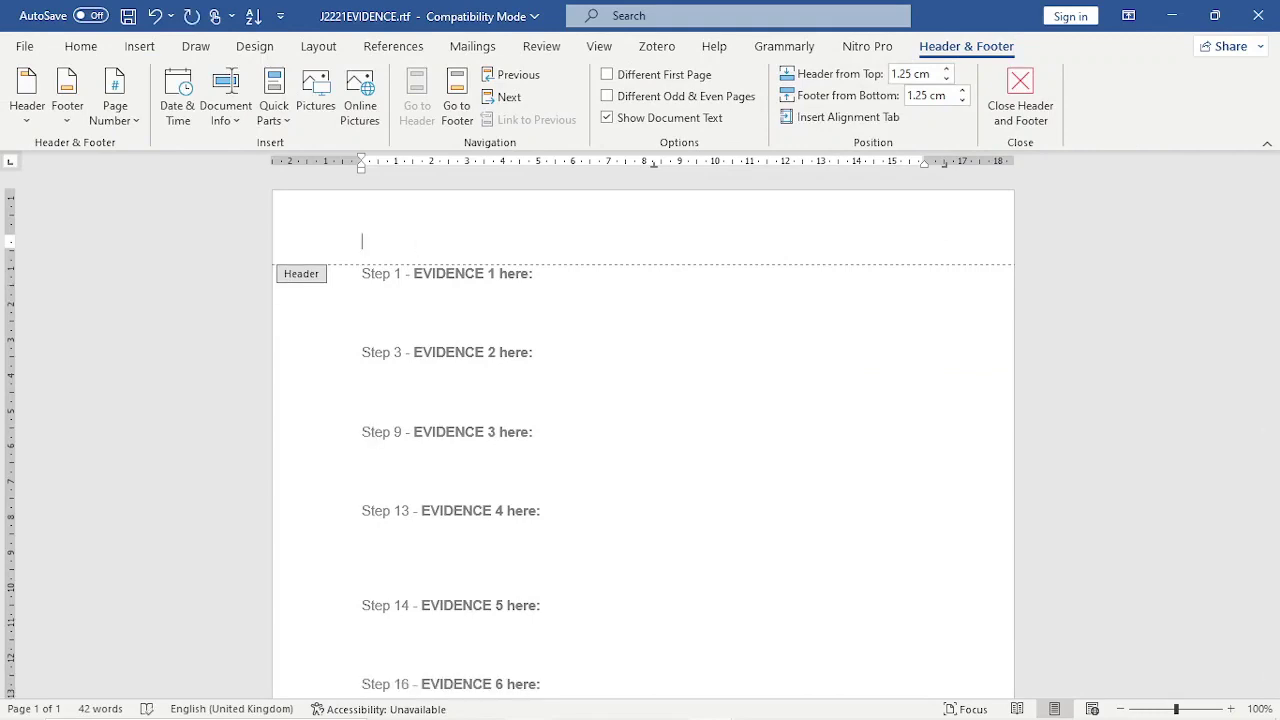
{"action": "type", "text": "Kum Tatchen,Gh"}
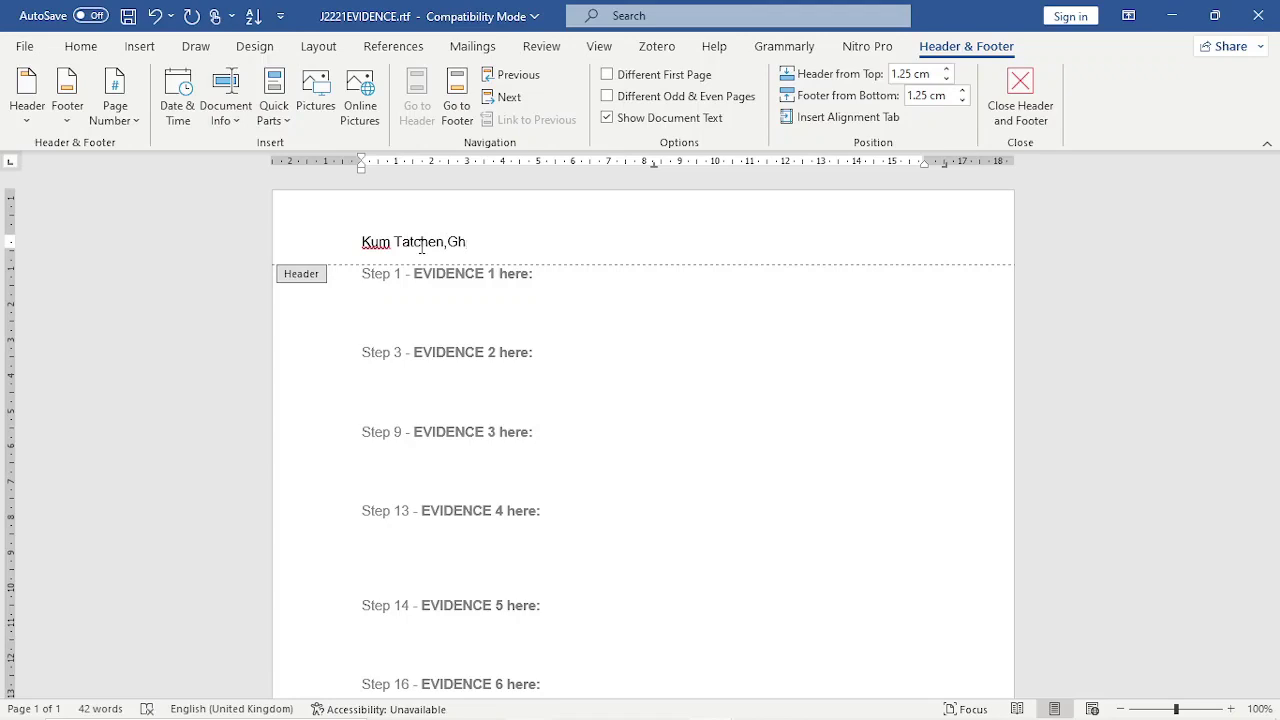
{"action": "type", "text": "01,0000"}
{"action": "double_click", "coordinate": [705, 334]}
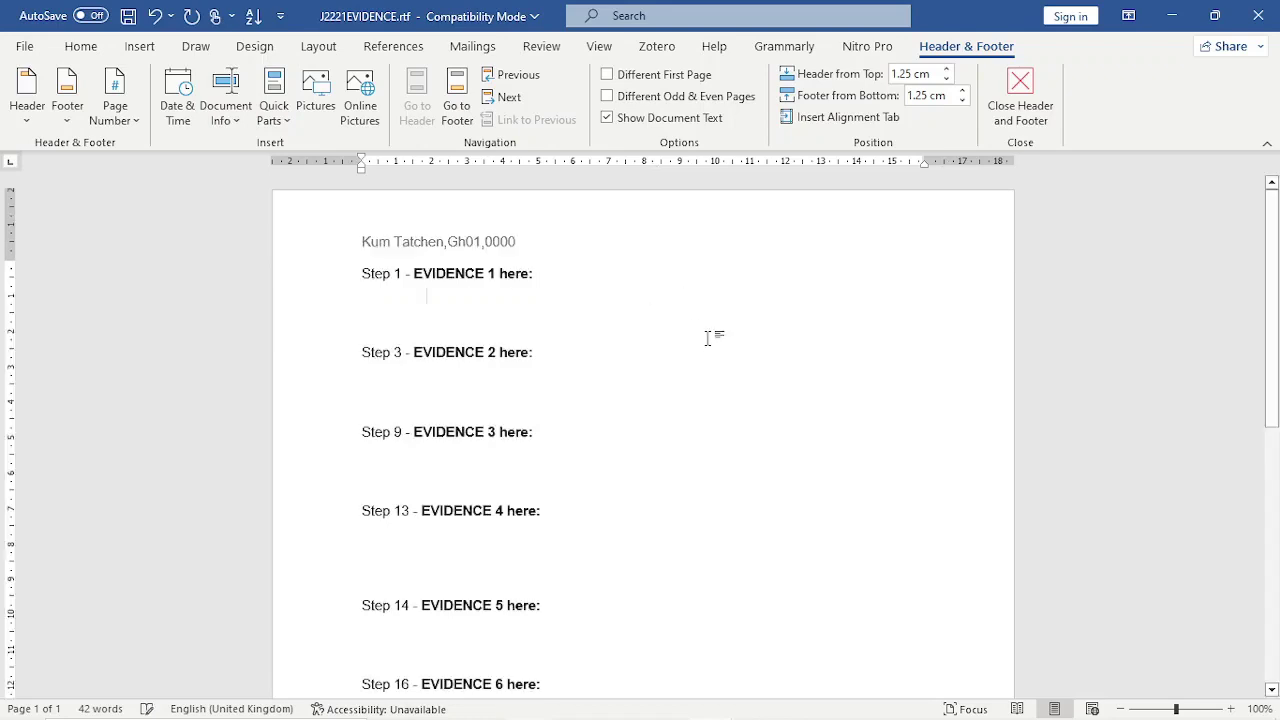
{"action": "scroll", "coordinate": [695, 311], "scroll_direction": "down", "scroll_amount": 9}
{"action": "scroll", "coordinate": [695, 311], "scroll_direction": "up", "scroll_amount": 10}
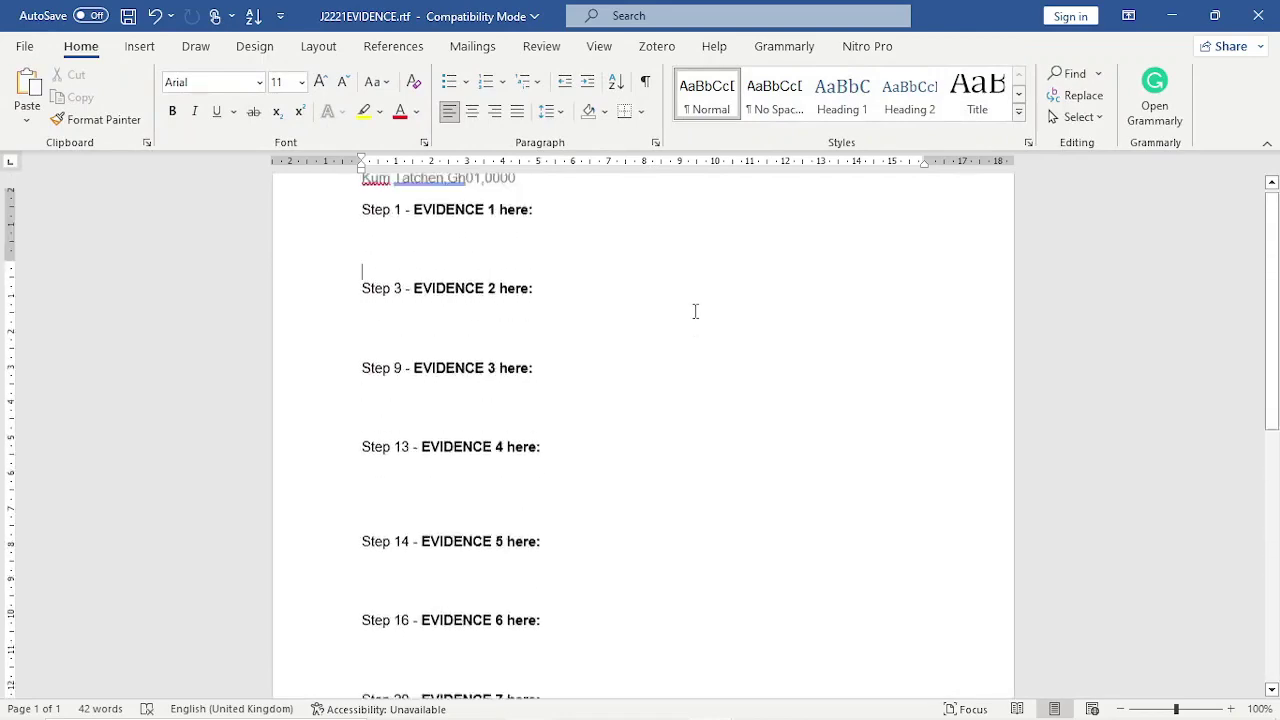
{"action": "scroll", "coordinate": [695, 311], "scroll_direction": "down", "scroll_amount": 6}
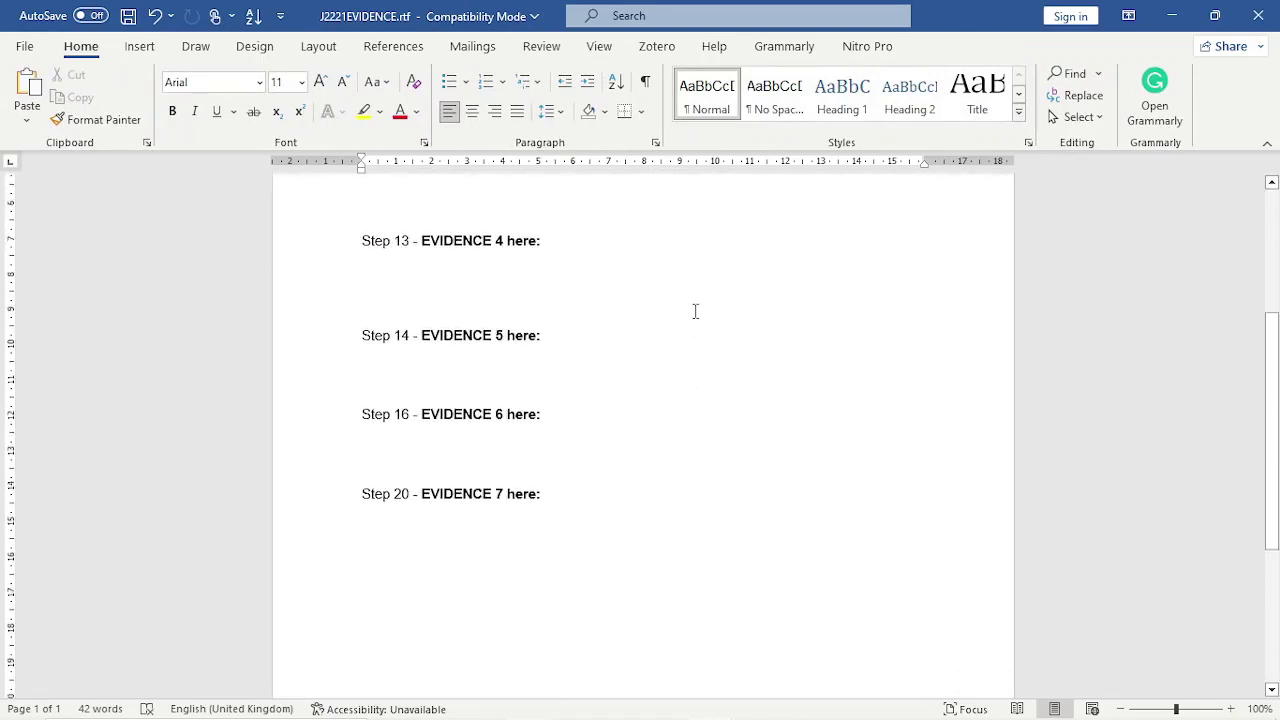
{"action": "scroll", "coordinate": [695, 311], "scroll_direction": "down", "scroll_amount": 6}
{"action": "scroll", "coordinate": [695, 311], "scroll_direction": "up", "scroll_amount": 12}
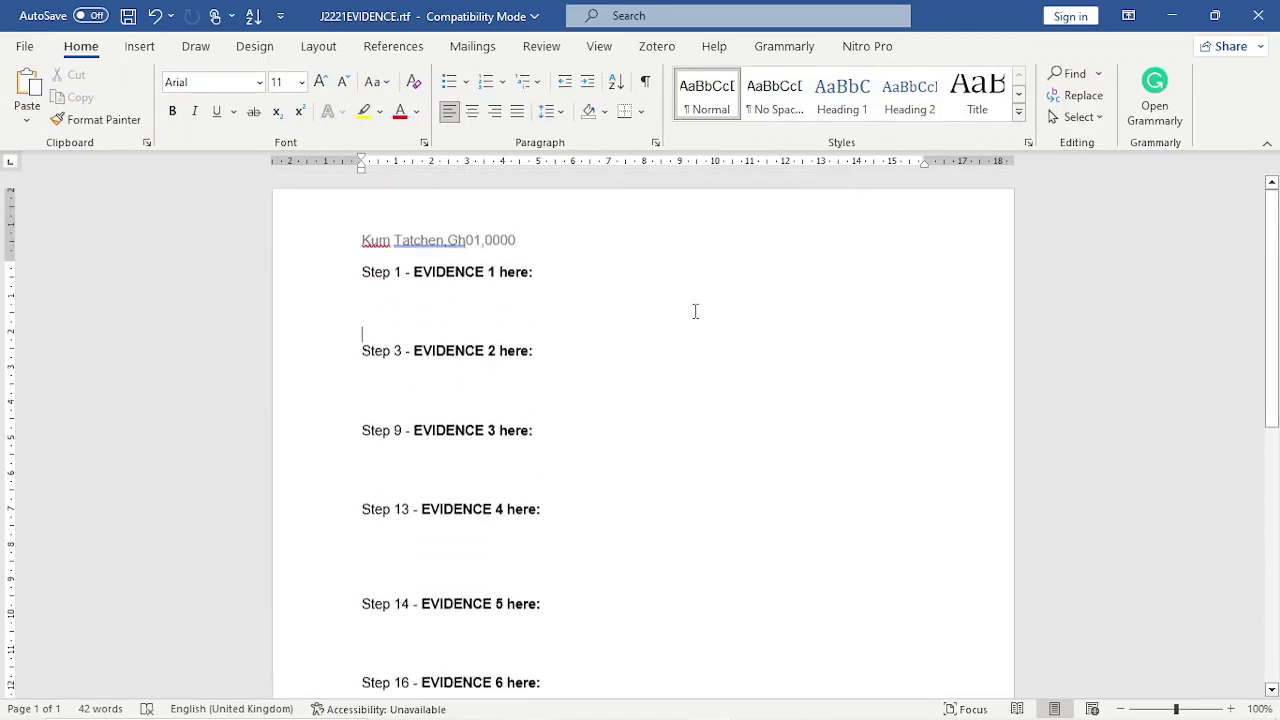
Step: Return to Task 1 in the exam PDF and select the file name J2221EVIDENCE
{"action": "left_click", "coordinate": [1172, 16]}
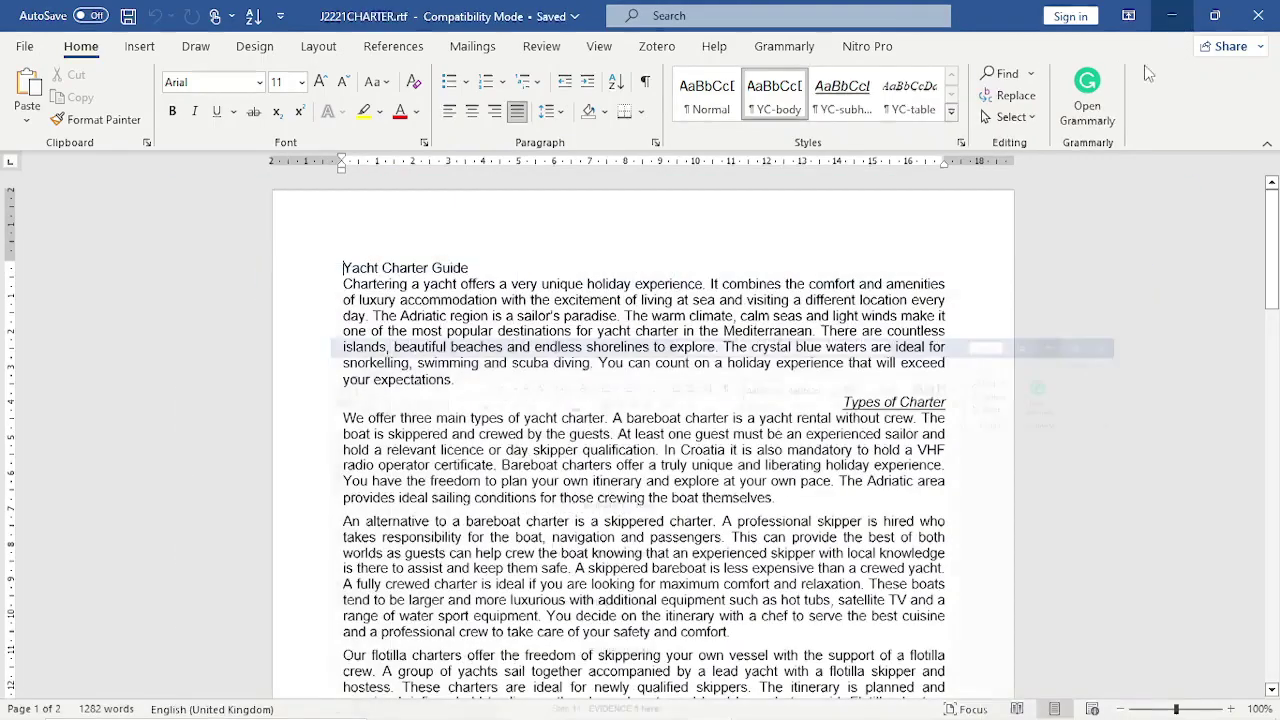
{"action": "mouse_move", "coordinate": [482, 701]}
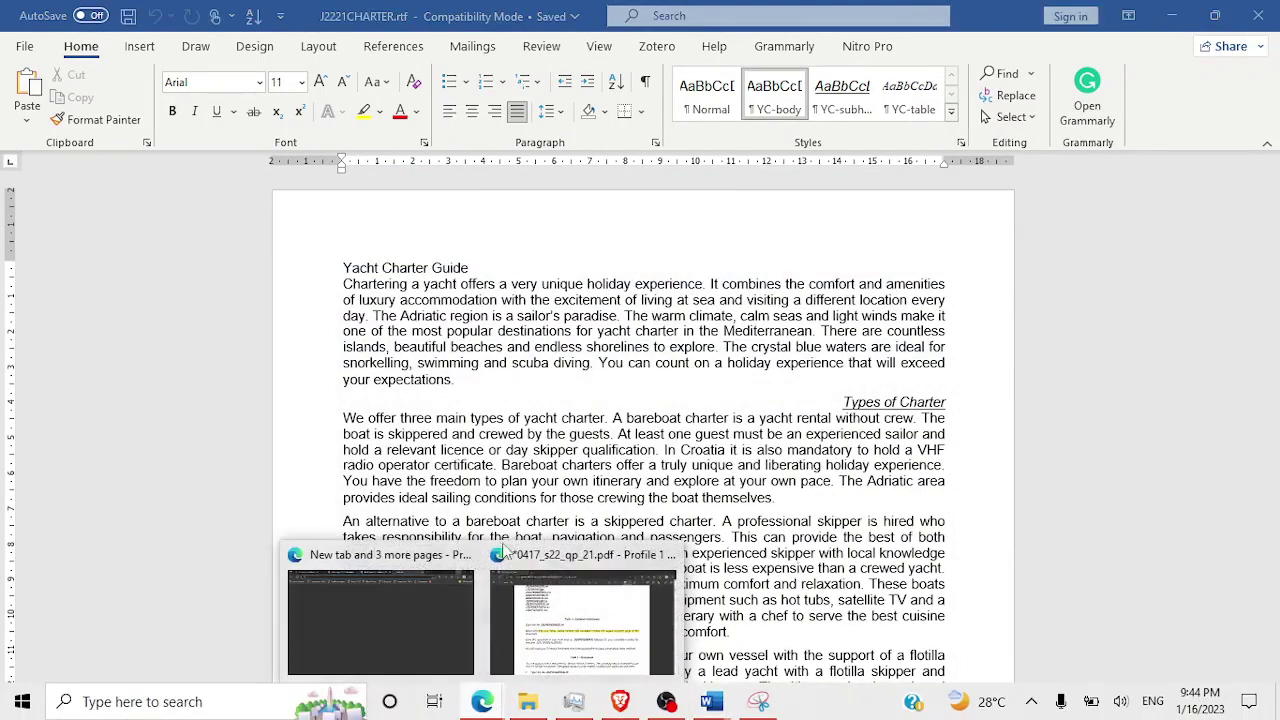
{"action": "left_click", "coordinate": [570, 622]}
{"action": "scroll", "coordinate": [411, 292], "scroll_direction": "down", "scroll_amount": 1}
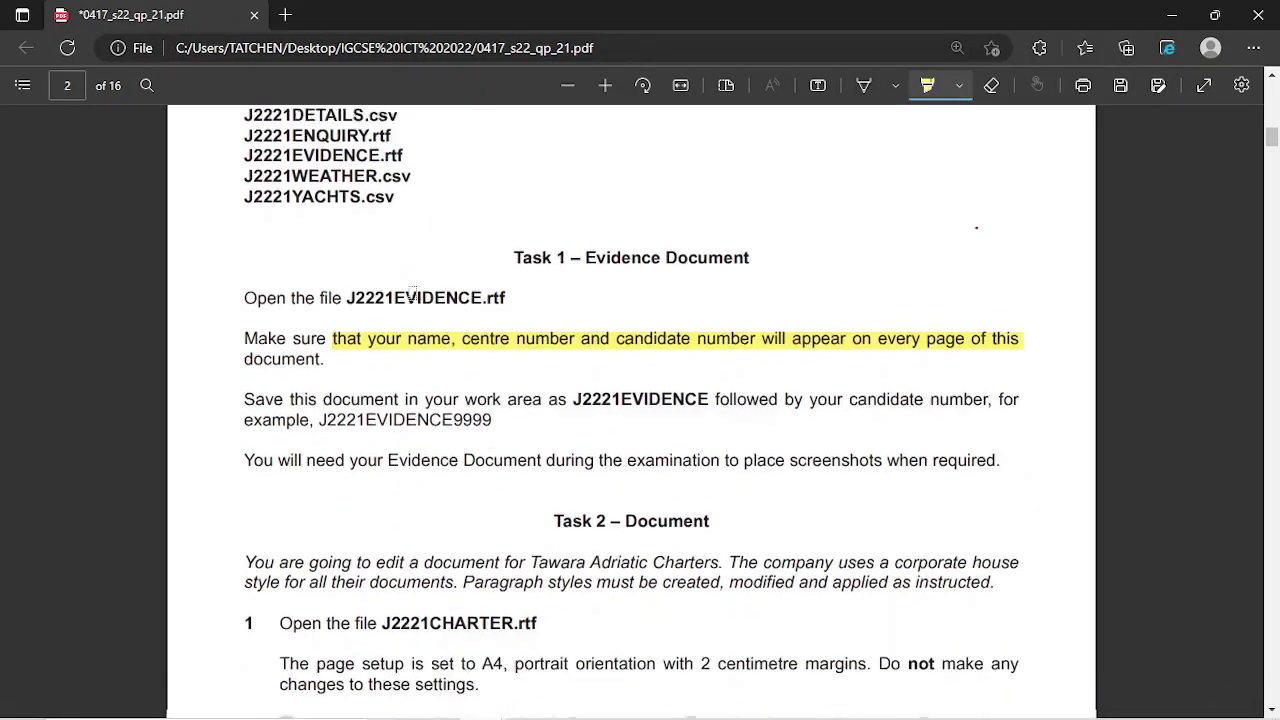
{"action": "scroll", "coordinate": [411, 292], "scroll_direction": "down", "scroll_amount": 1}
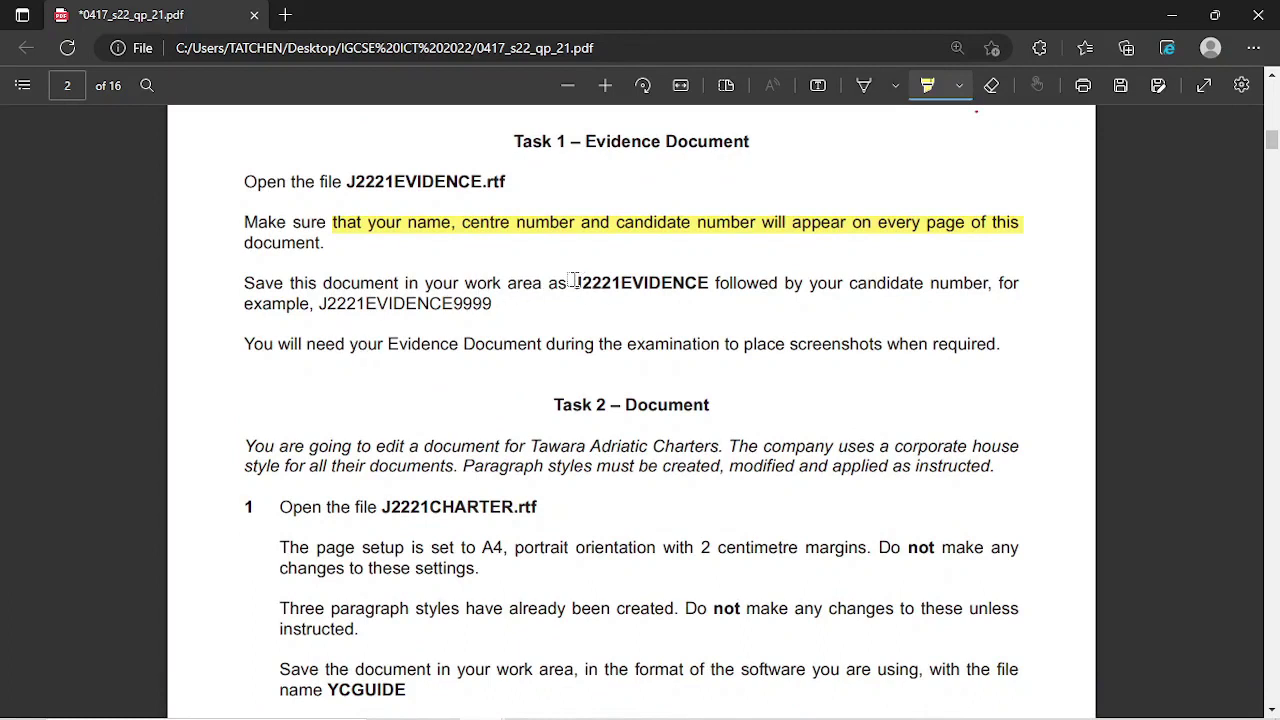
{"action": "key", "text": "Escape"}
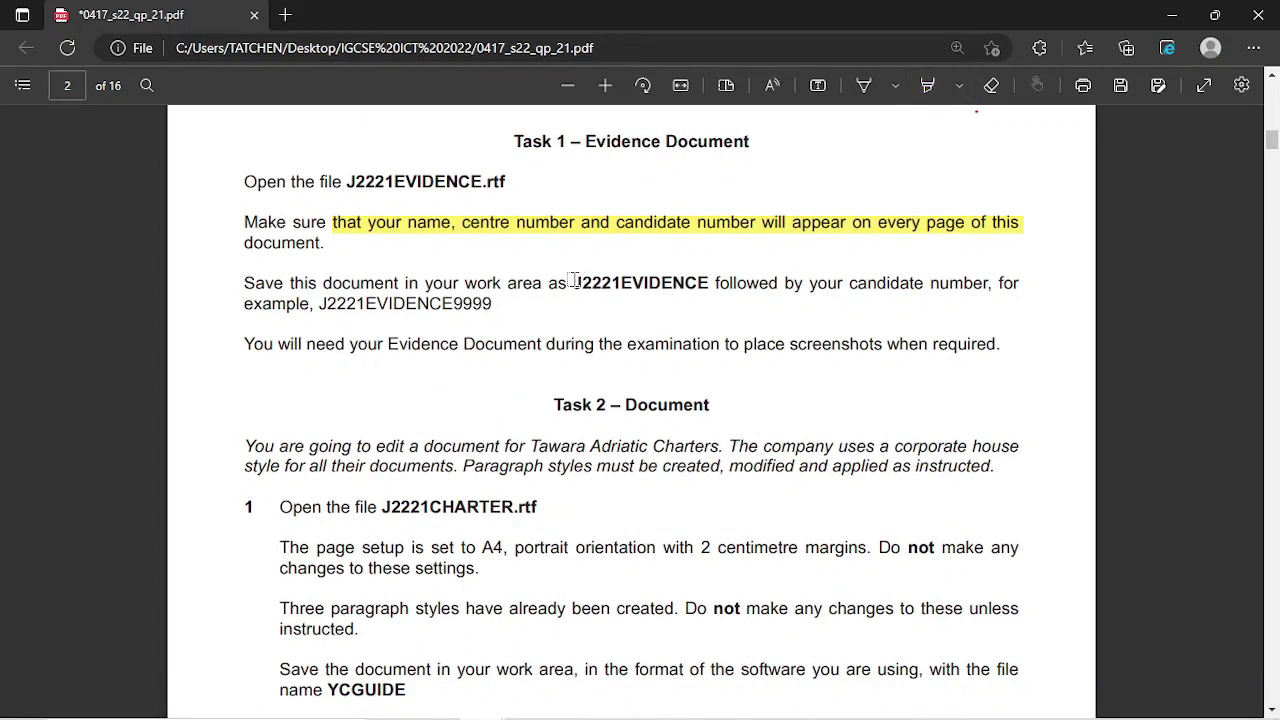
{"action": "left_click_drag", "start_coordinate": [576, 279], "coordinate": [706, 272]}
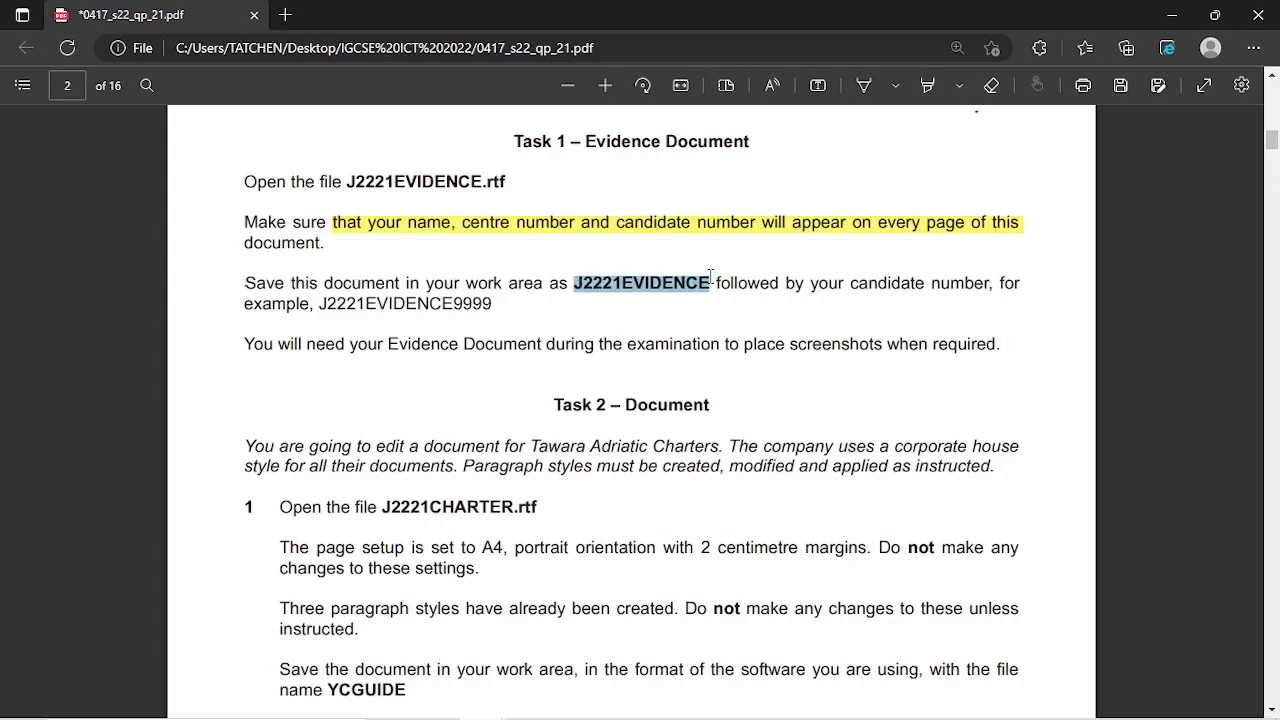
{"action": "mouse_move", "coordinate": [712, 703]}
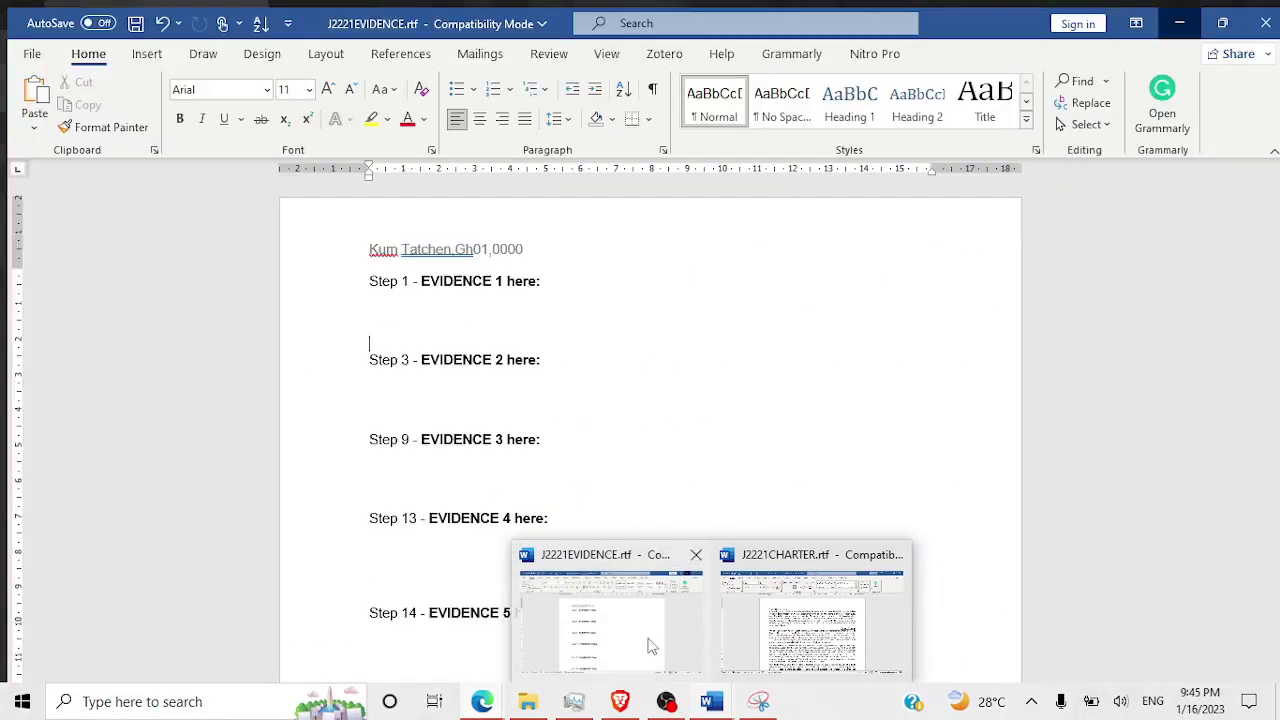
Step: Save the evidence document as Word Document J2221EVIDENCE0000.docx, accepting the format upgrade
{"action": "left_click", "coordinate": [646, 637]}
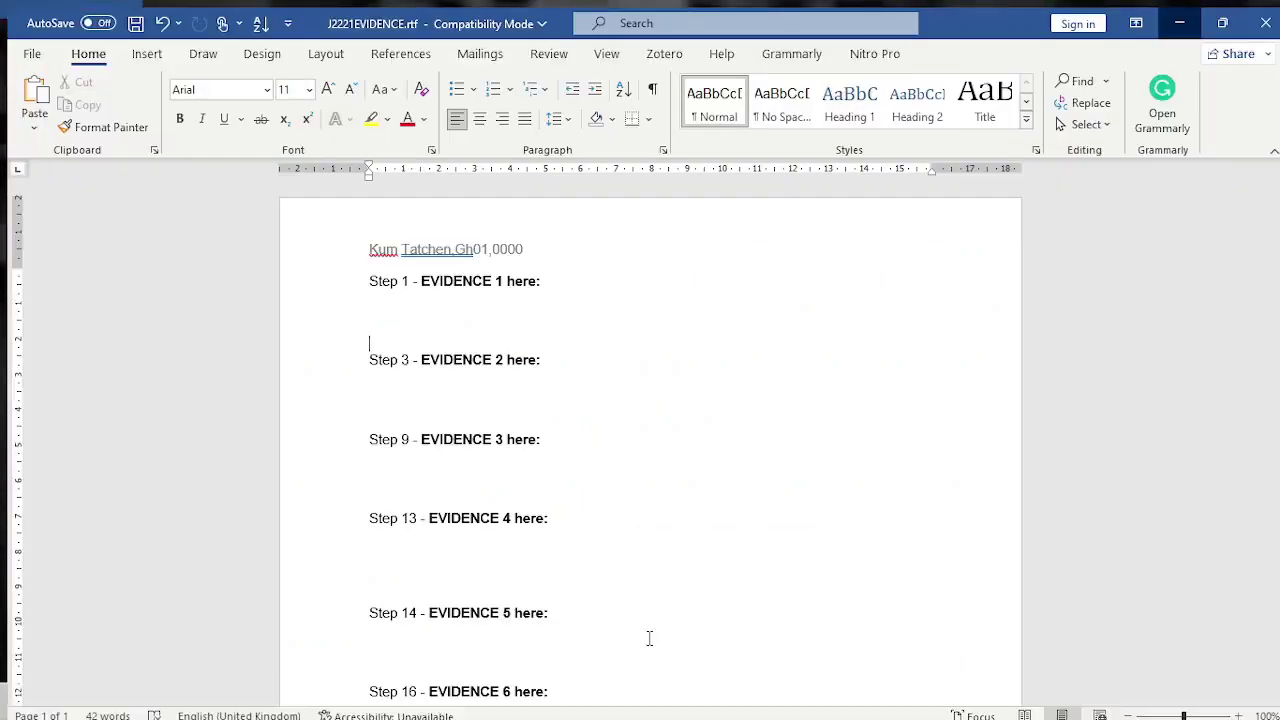
{"action": "left_click", "coordinate": [25, 47]}
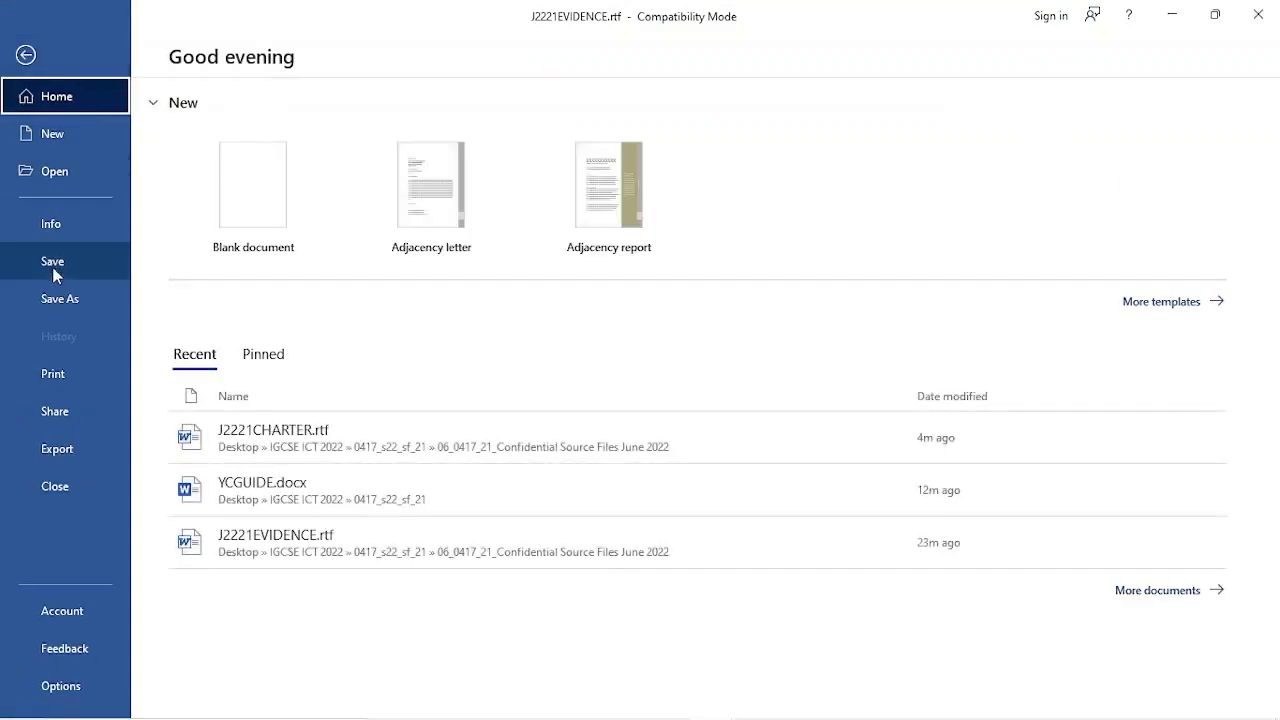
{"action": "left_click", "coordinate": [20, 302]}
{"action": "left_click", "coordinate": [700, 215]}
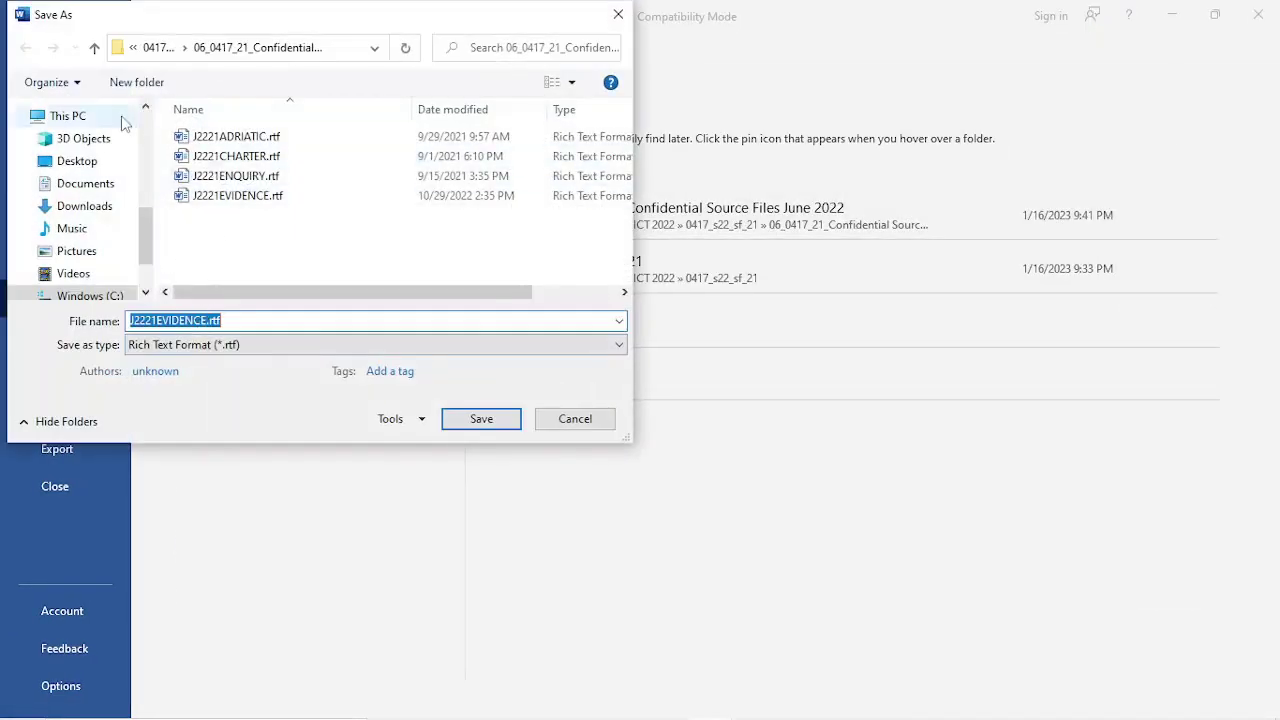
{"action": "left_click", "coordinate": [94, 47]}
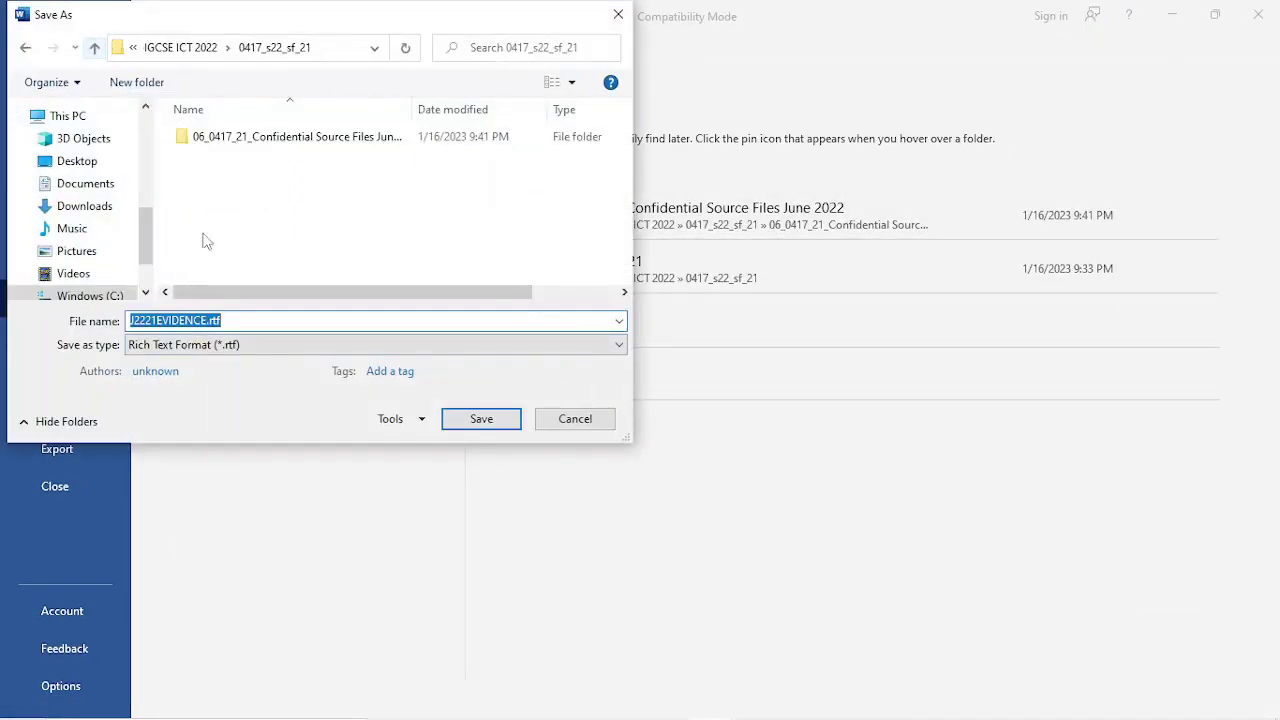
{"action": "left_click", "coordinate": [278, 345]}
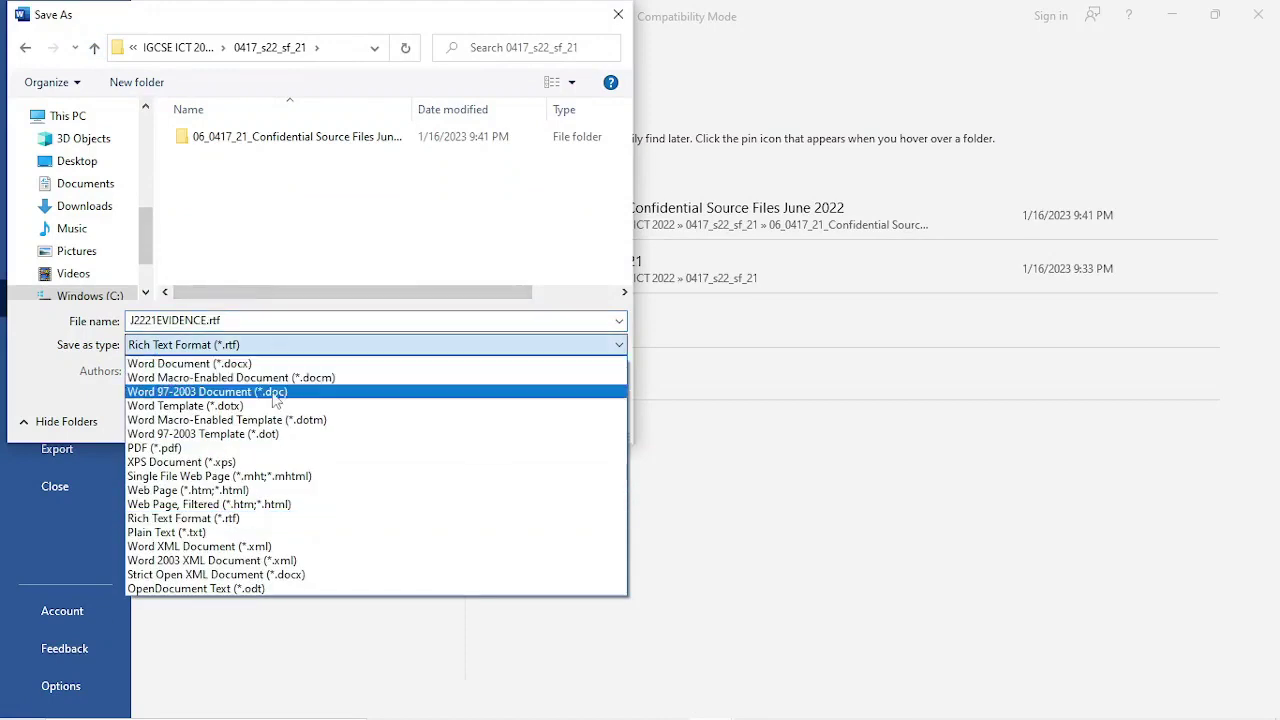
{"action": "left_click", "coordinate": [252, 366]}
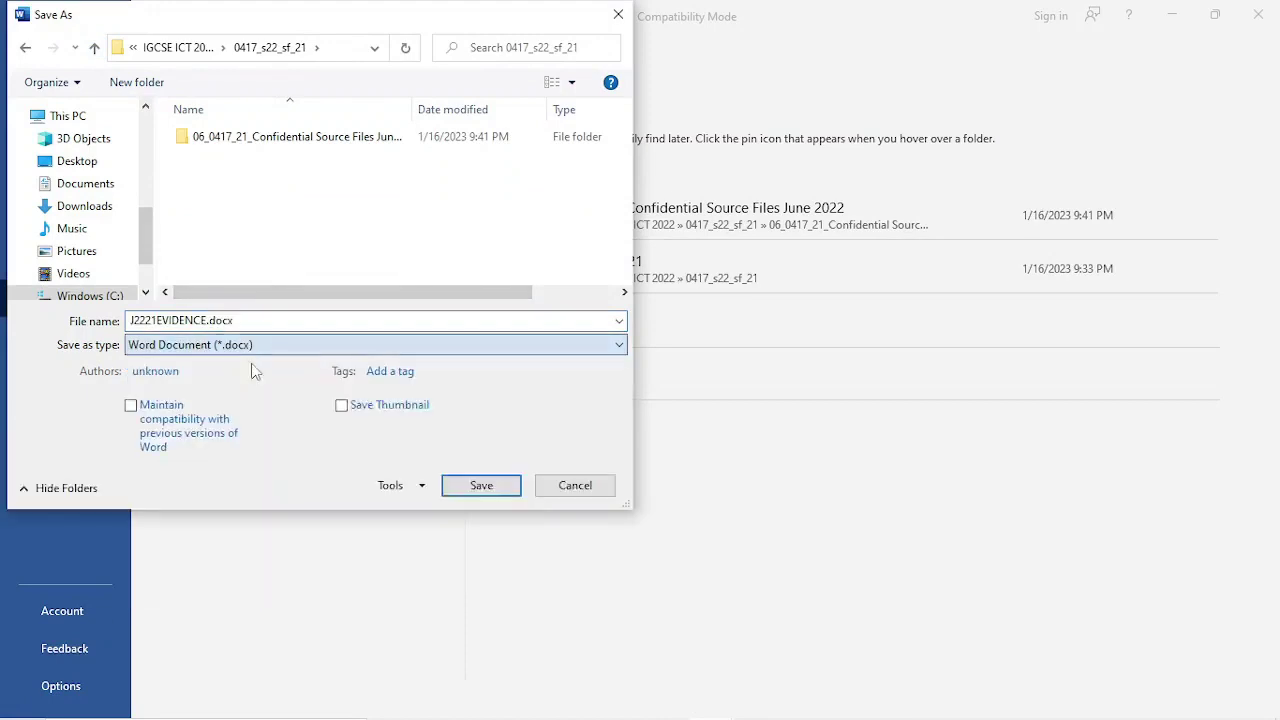
{"action": "double_click", "coordinate": [206, 318]}
{"action": "left_click", "coordinate": [206, 318]}
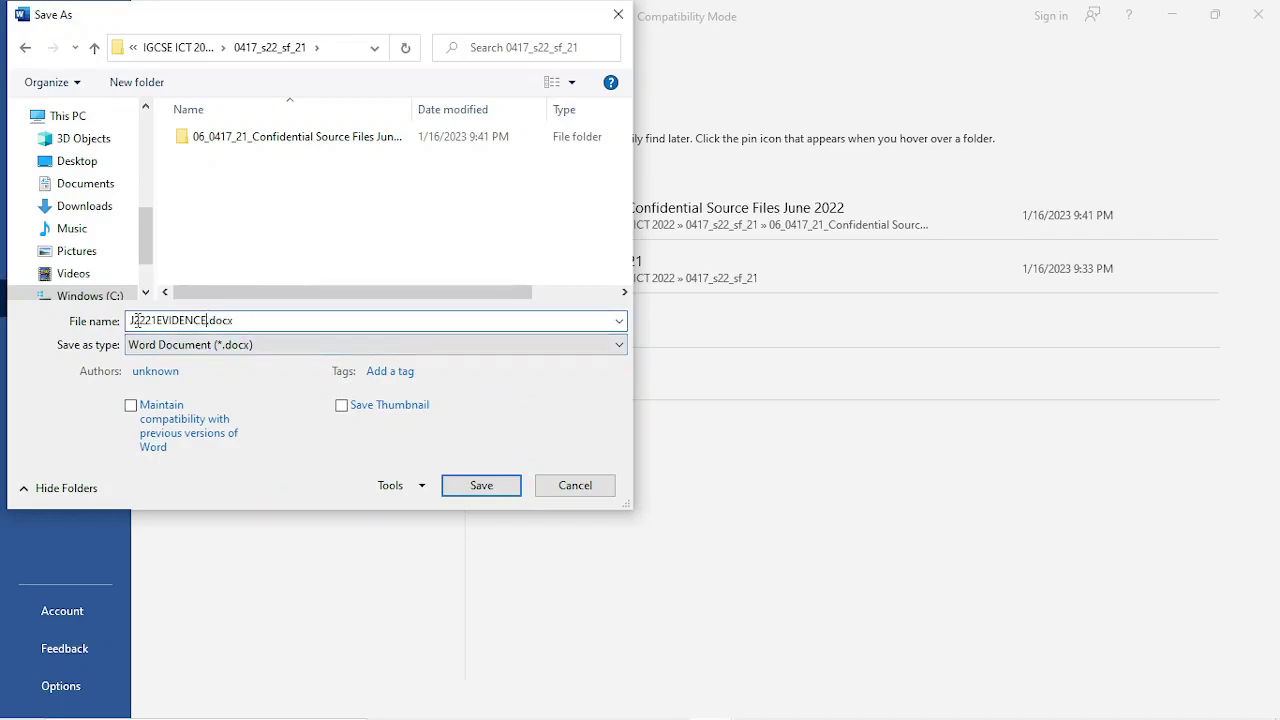
{"action": "type", "text": "0000"}
{"action": "left_click", "coordinate": [481, 486]}
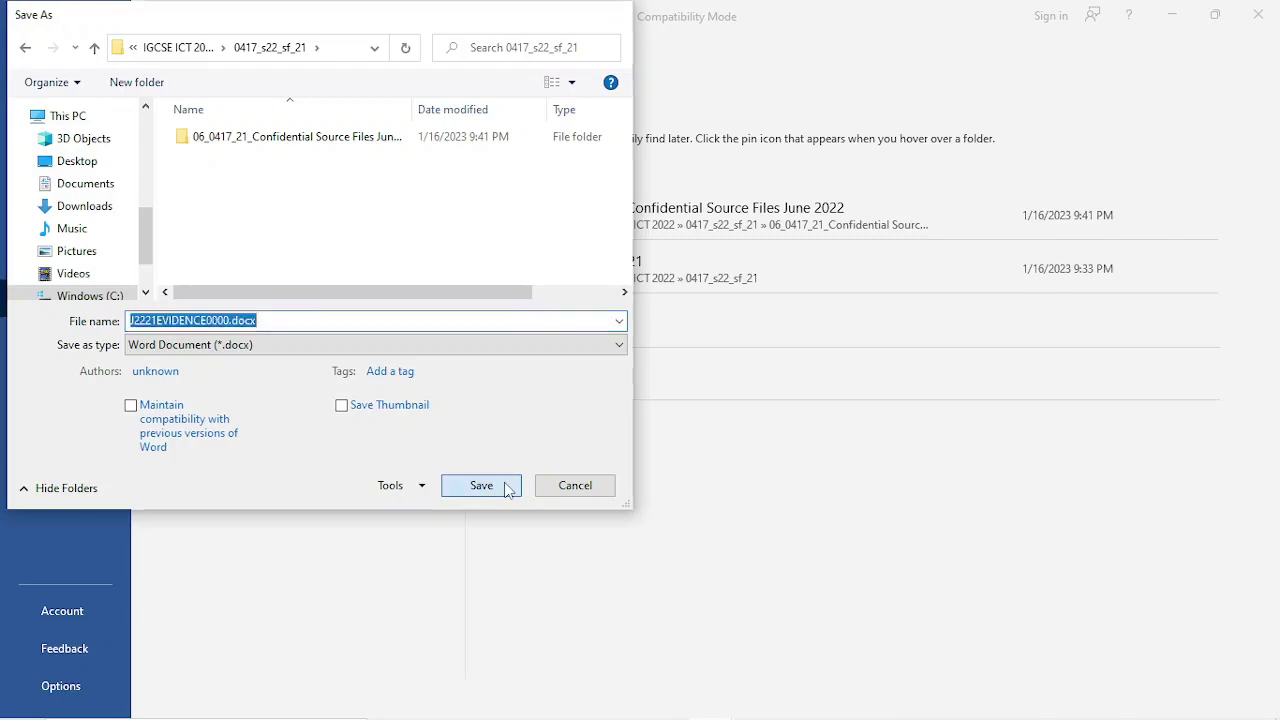
{"action": "left_click", "coordinate": [706, 412]}
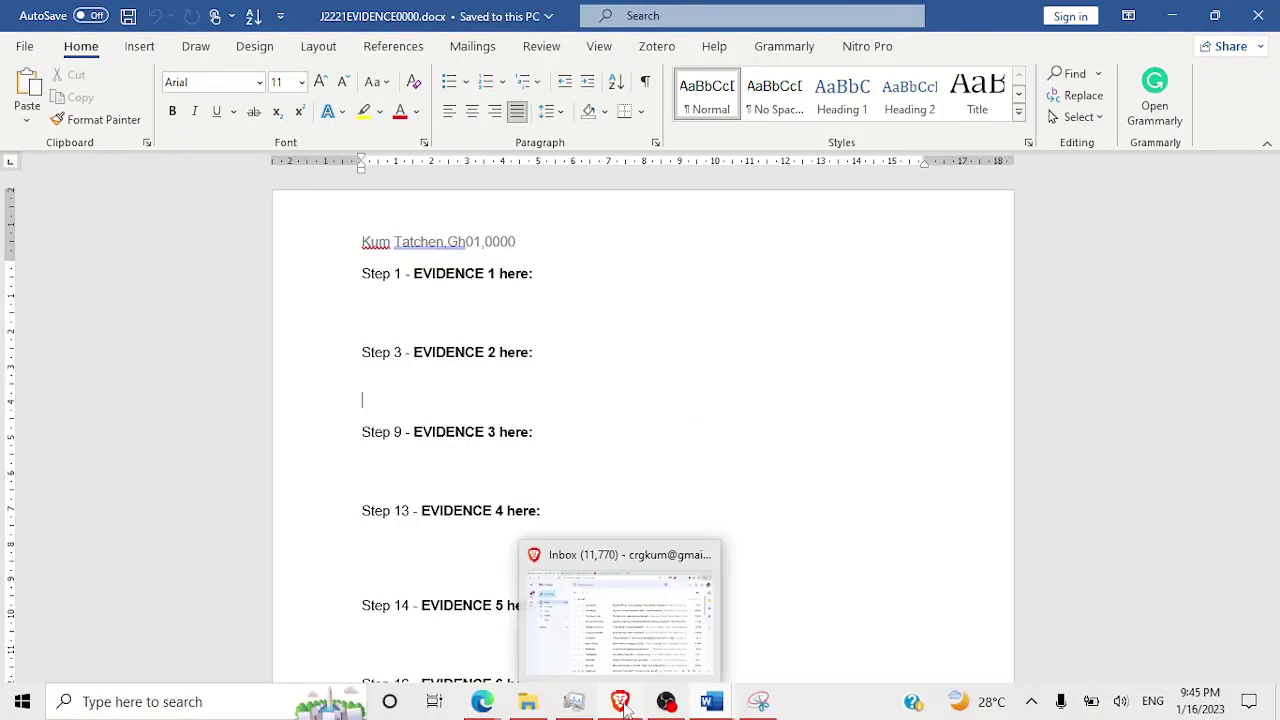
Step: Mark Task 1 in the exam PDF with a red freehand tick
{"action": "mouse_move", "coordinate": [482, 701]}
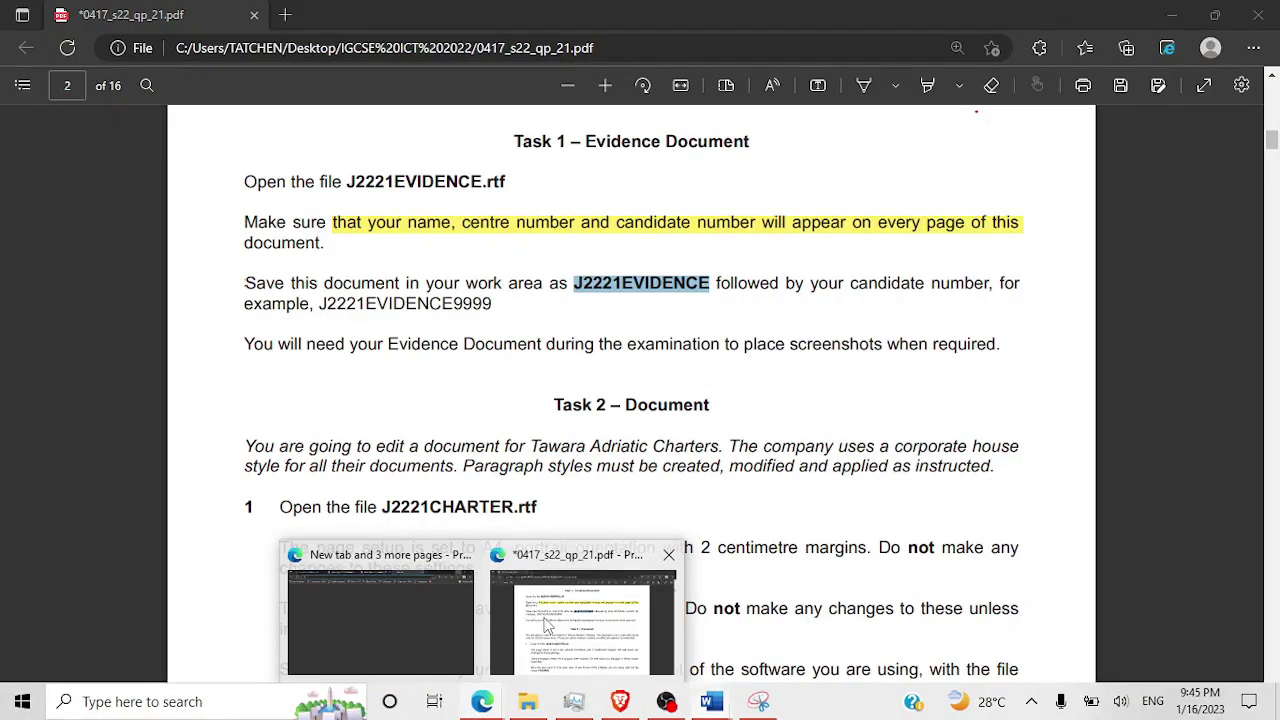
{"action": "left_click", "coordinate": [548, 625]}
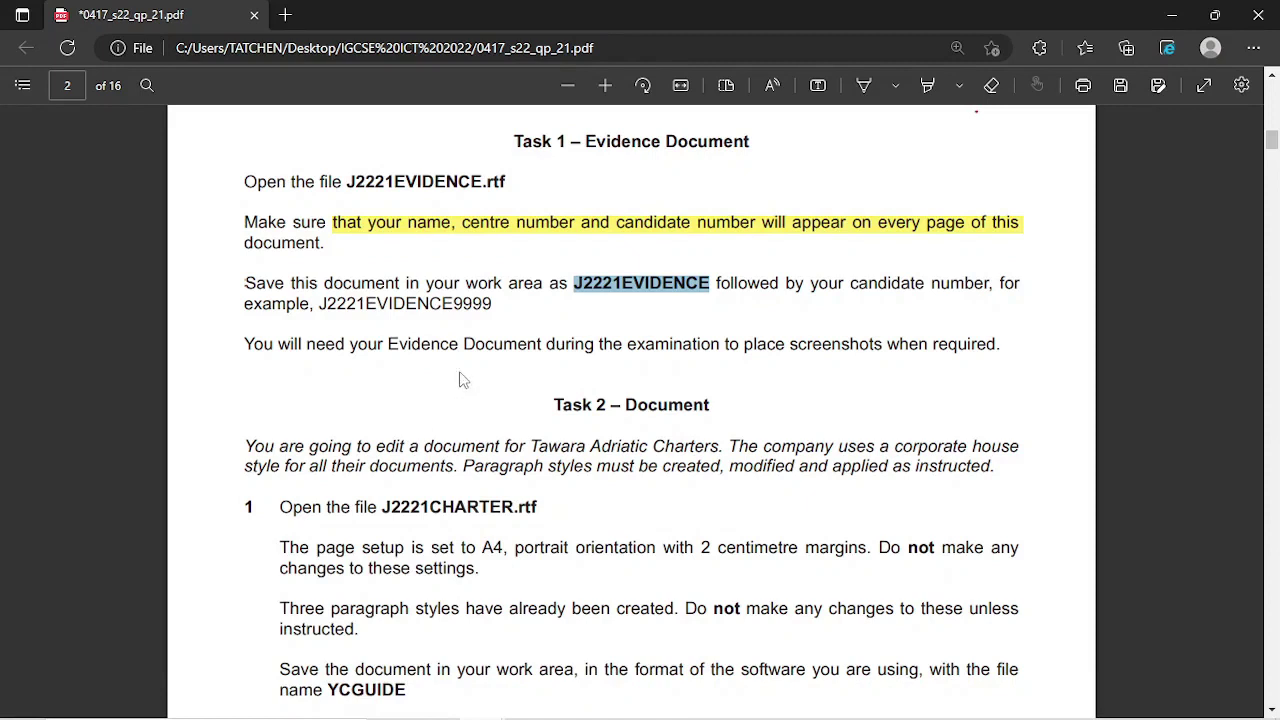
{"action": "left_click", "coordinate": [895, 85]}
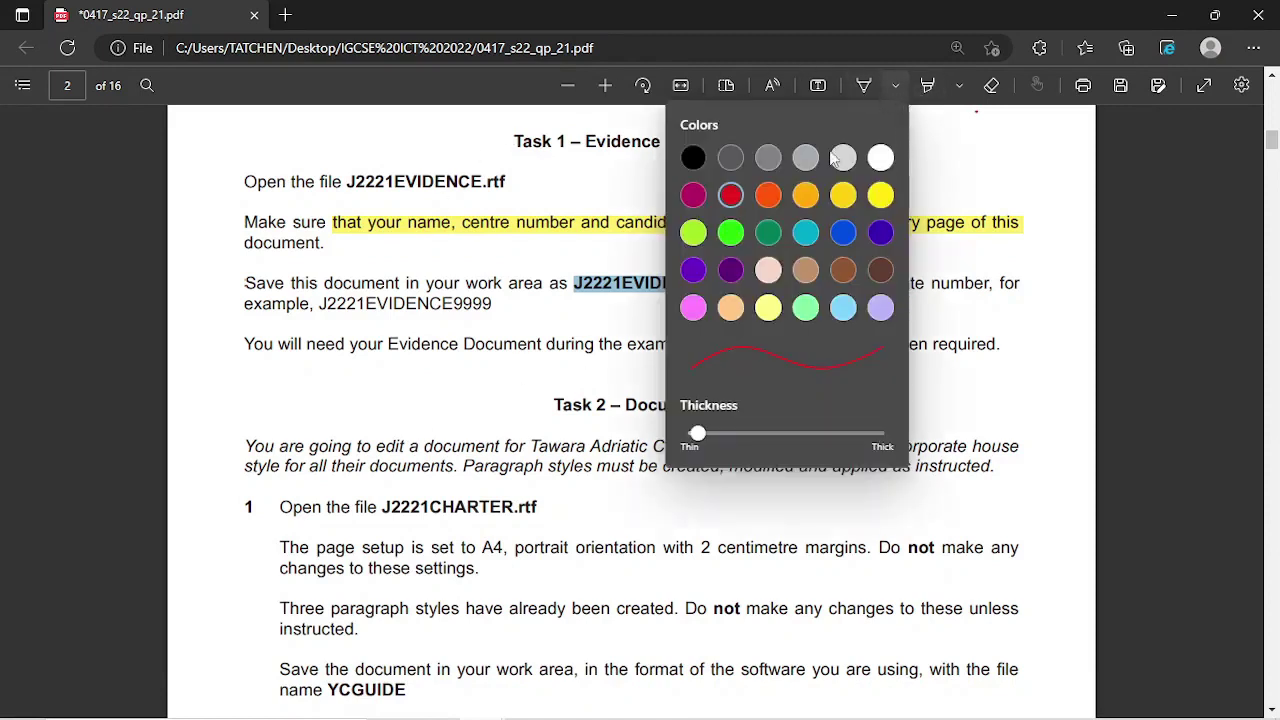
{"action": "left_click", "coordinate": [736, 200]}
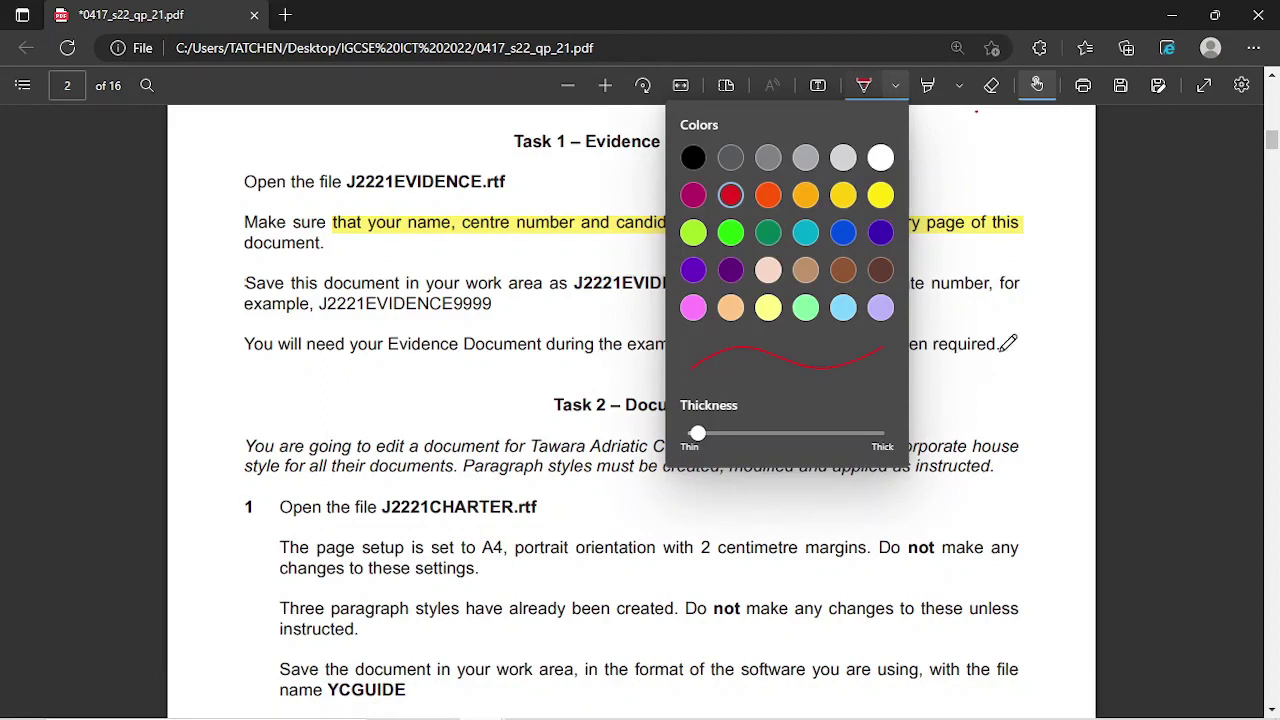
{"action": "left_click_drag", "start_coordinate": [1068, 202], "coordinate": [1066, 210]}
{"action": "mouse_move", "coordinate": [790, 343]}
{"action": "left_mouse_down"}
{"action": "mouse_move", "coordinate": [896, 360]}
{"action": "mouse_move", "coordinate": [1015, 218]}
{"action": "left_mouse_up"}
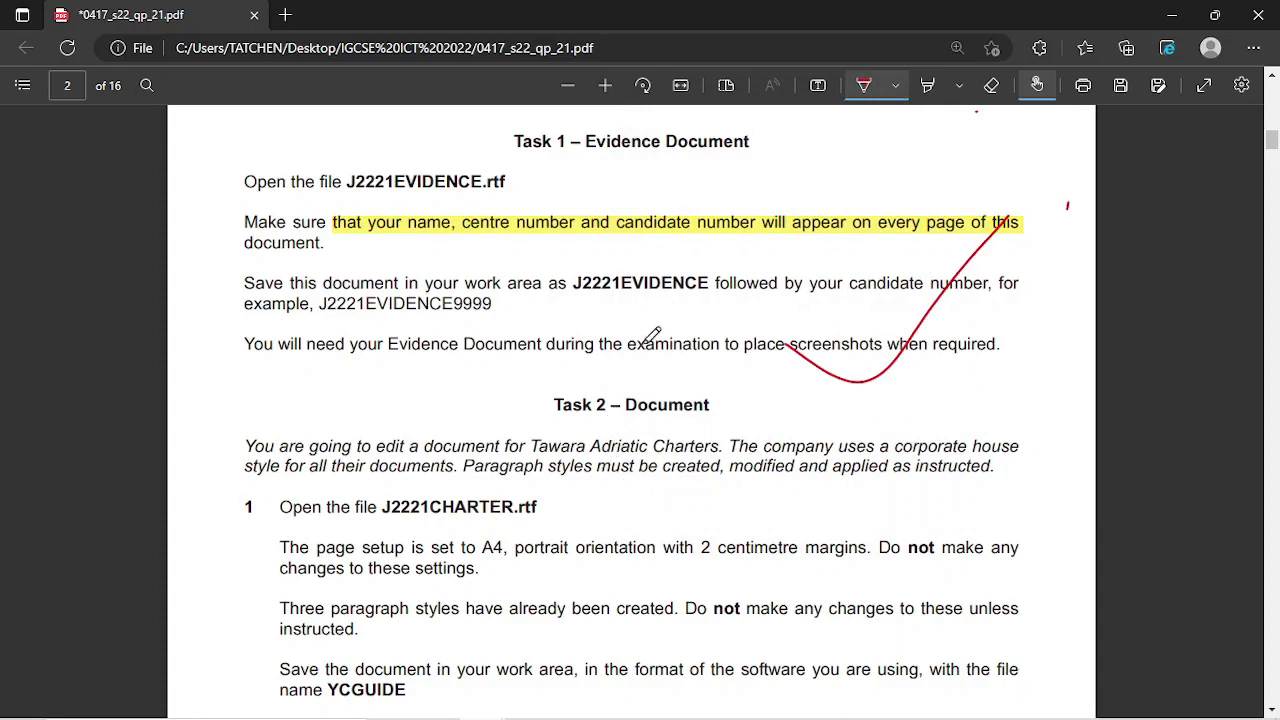
{"action": "left_click", "coordinate": [868, 88]}
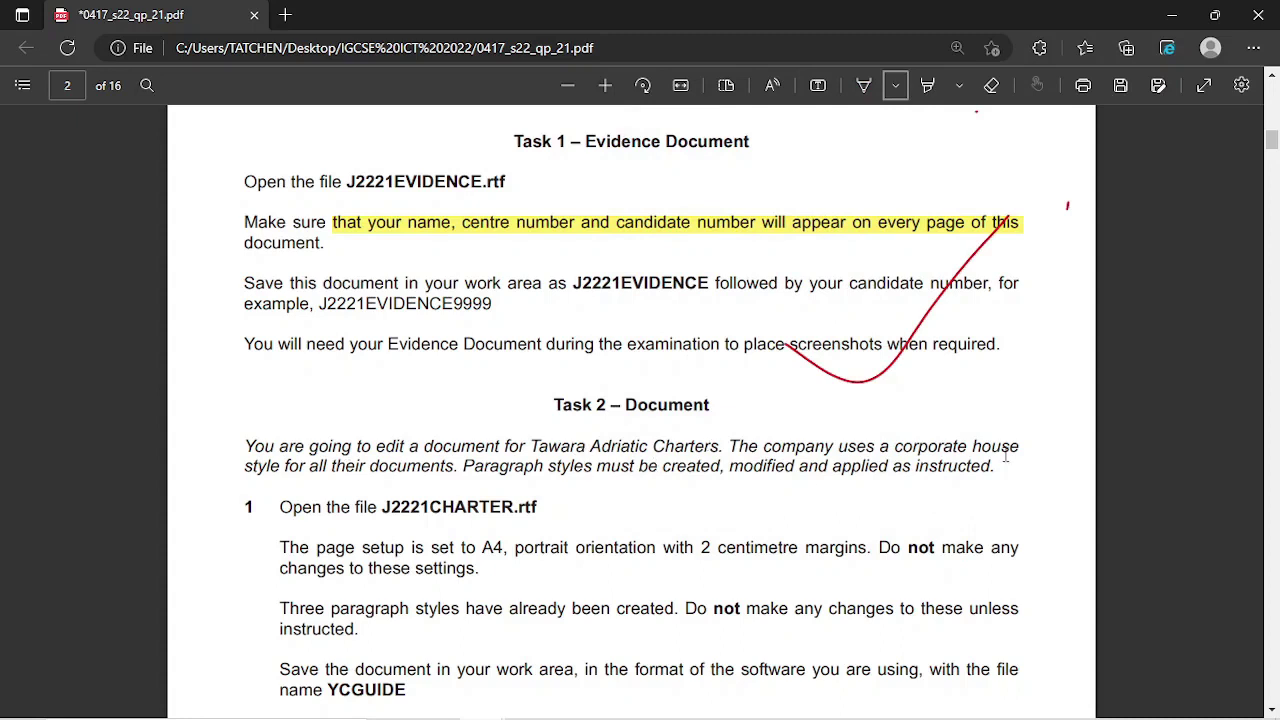
Step: Scroll on through the exam paper and bring the Confidential Source Files folder forward
{"action": "scroll", "coordinate": [966, 474], "scroll_direction": "down", "scroll_amount": 3}
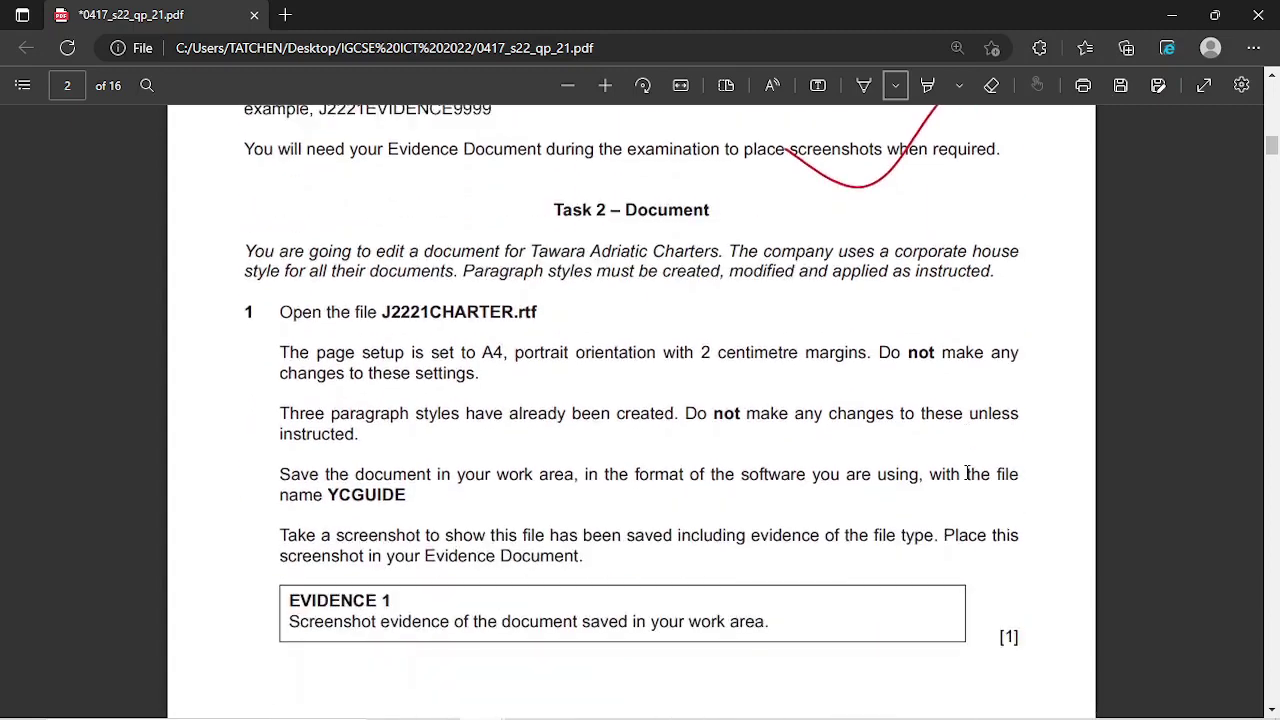
{"action": "scroll", "coordinate": [966, 474], "scroll_direction": "down", "scroll_amount": 1}
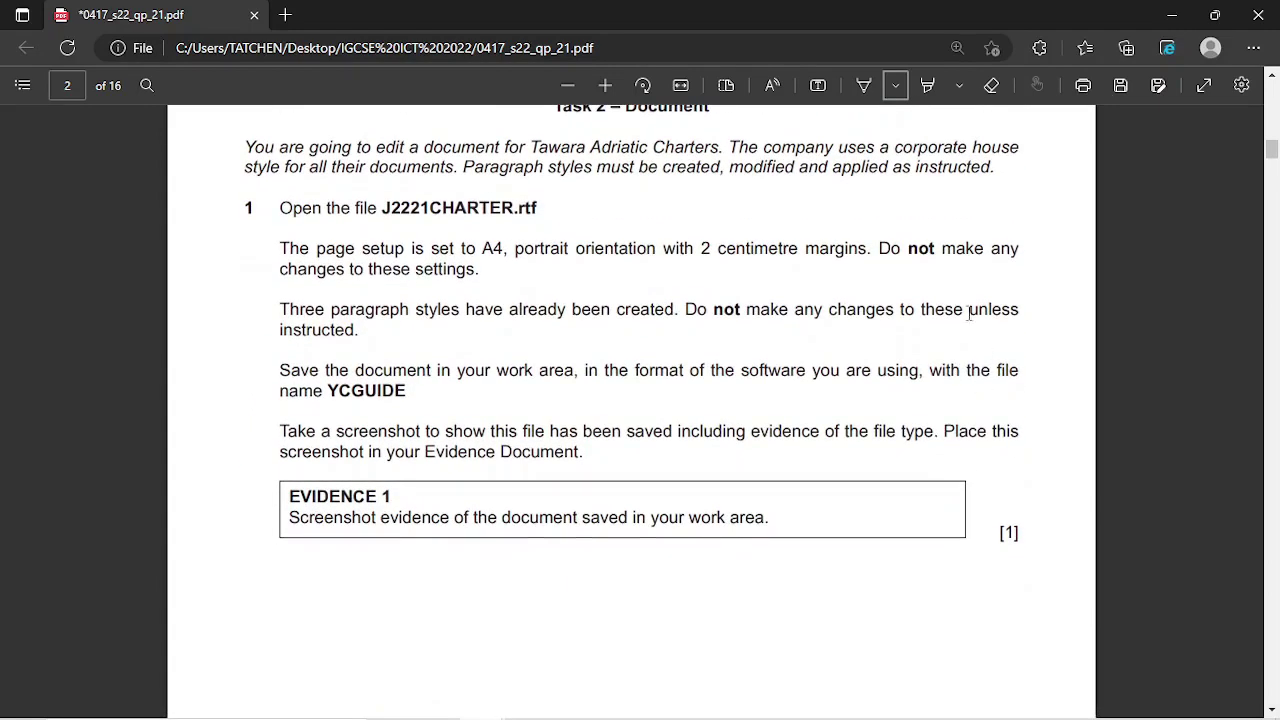
{"action": "scroll", "coordinate": [766, 366], "scroll_direction": "down", "scroll_amount": 1}
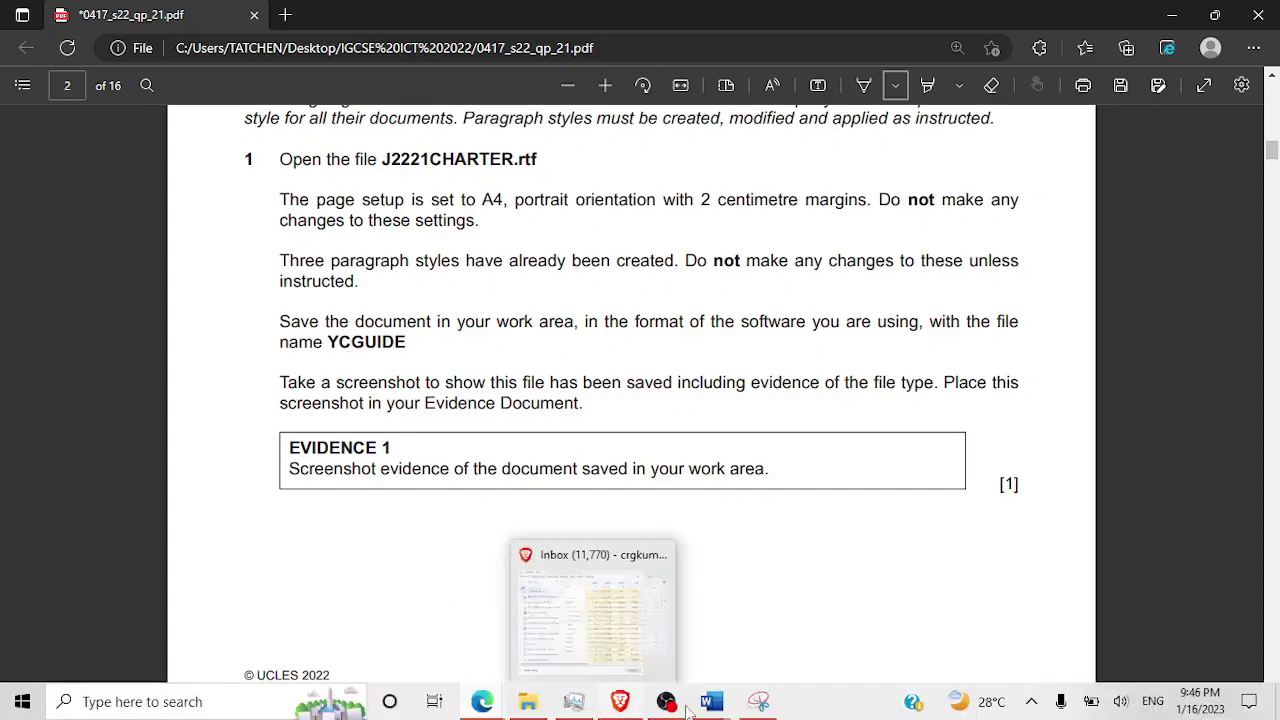
{"action": "mouse_move", "coordinate": [530, 705]}
{"action": "left_click", "coordinate": [552, 625]}
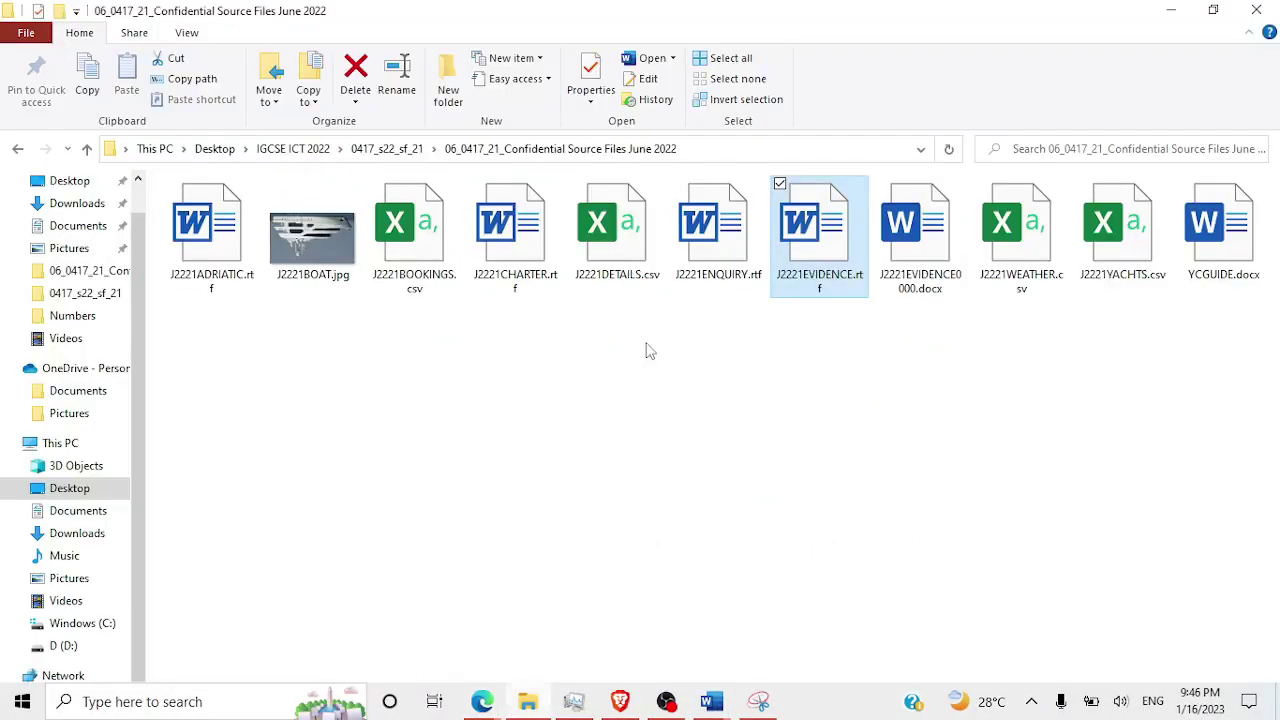
Step: Open J2221CHARTER.rtf in Word, then select the file name YCGUIDE in the exam paper
{"action": "double_click", "coordinate": [548, 258]}
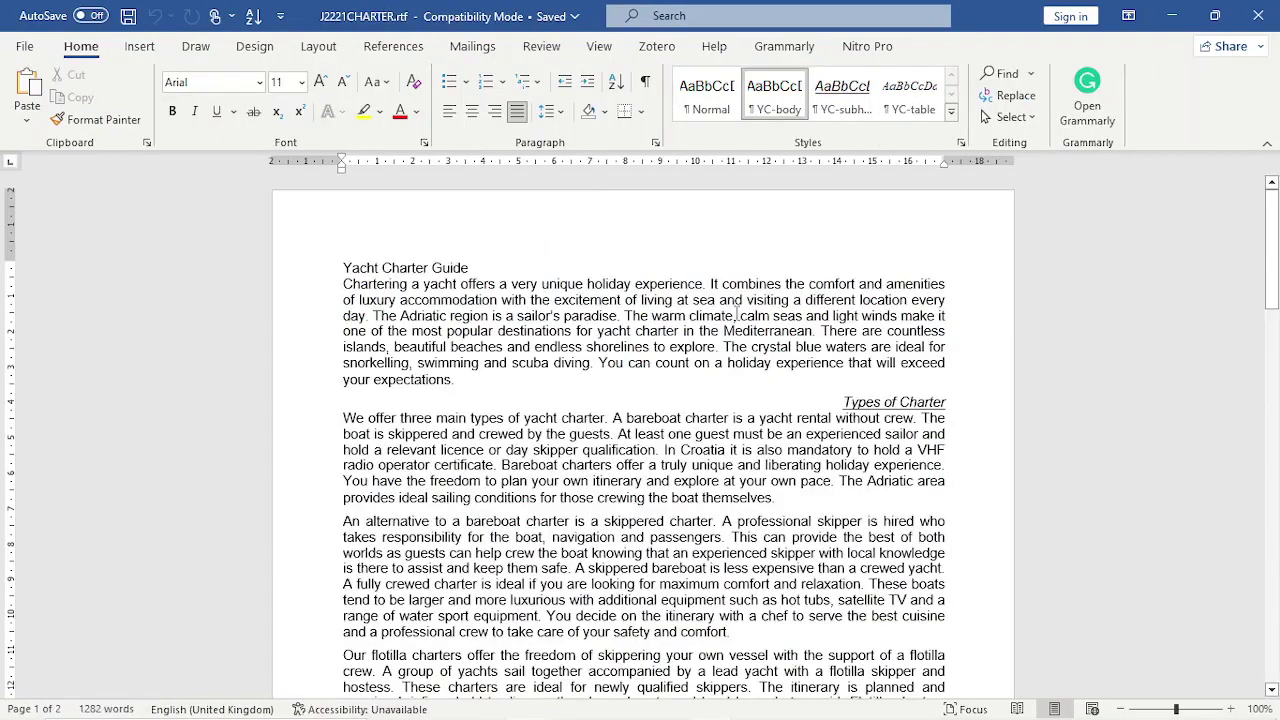
{"action": "left_click", "coordinate": [24, 46]}
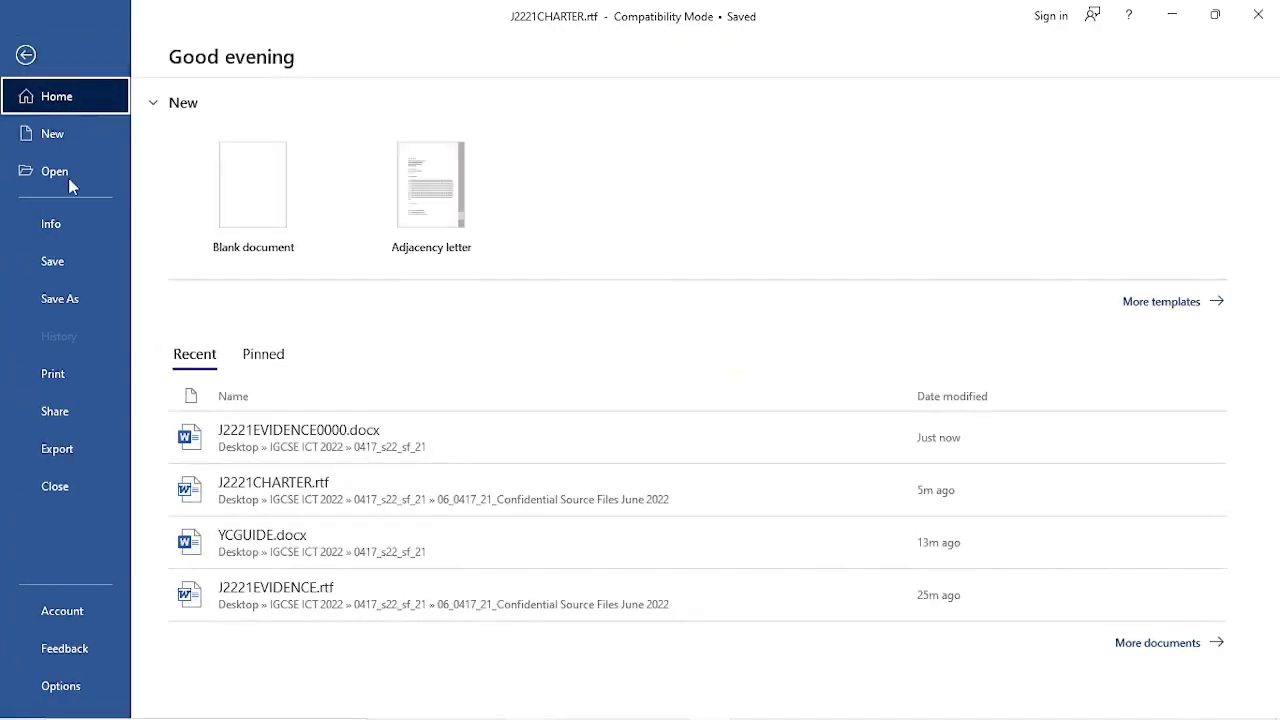
{"action": "mouse_move", "coordinate": [482, 701]}
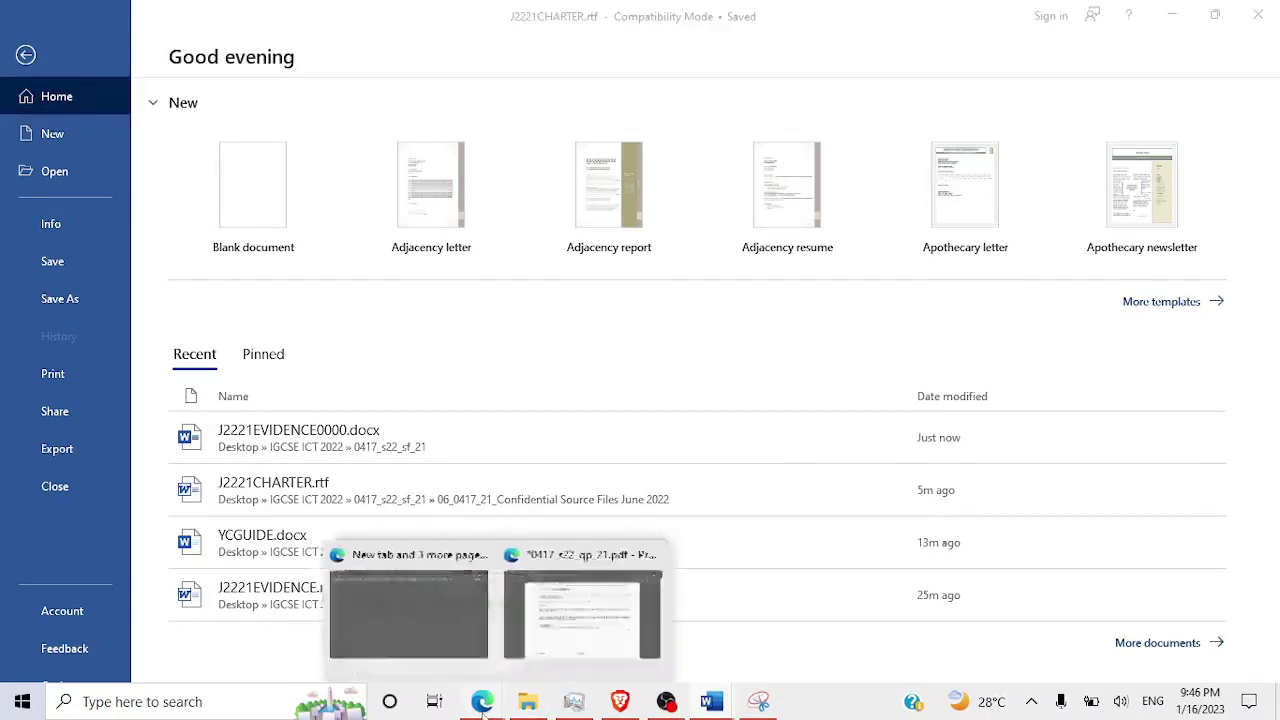
{"action": "left_click", "coordinate": [550, 645]}
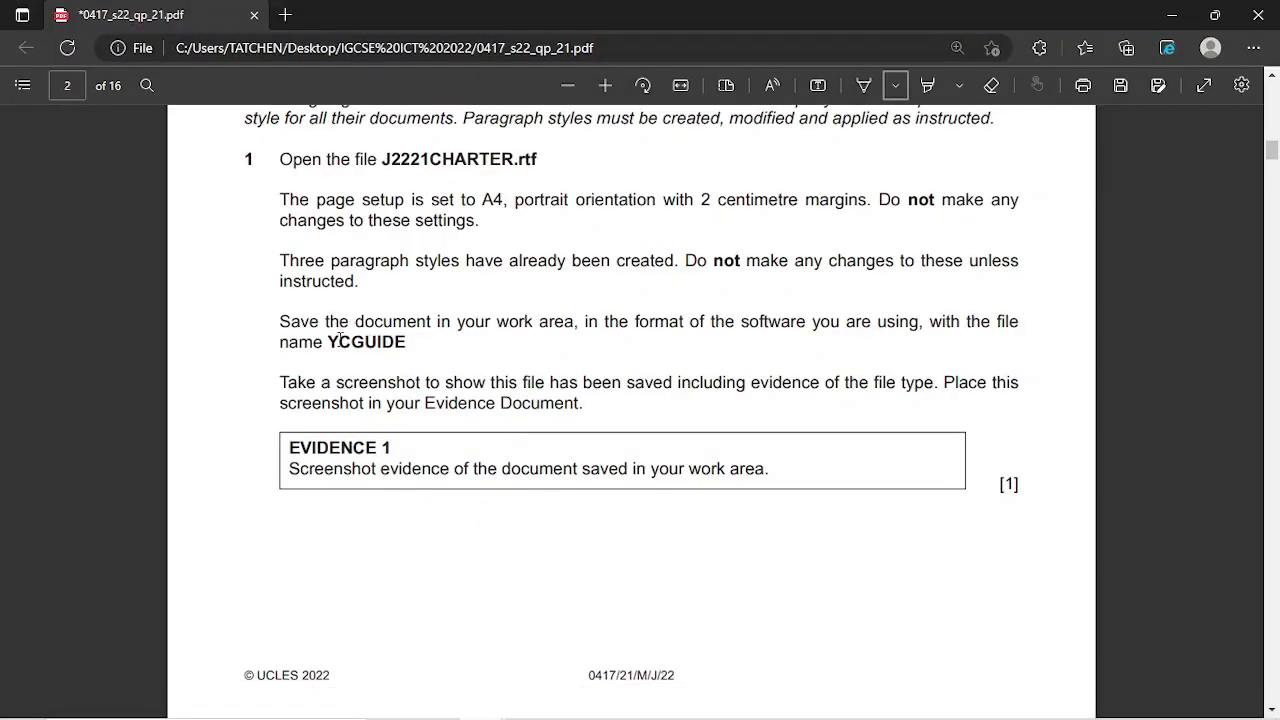
{"action": "left_click_drag", "start_coordinate": [330, 340], "coordinate": [401, 340]}
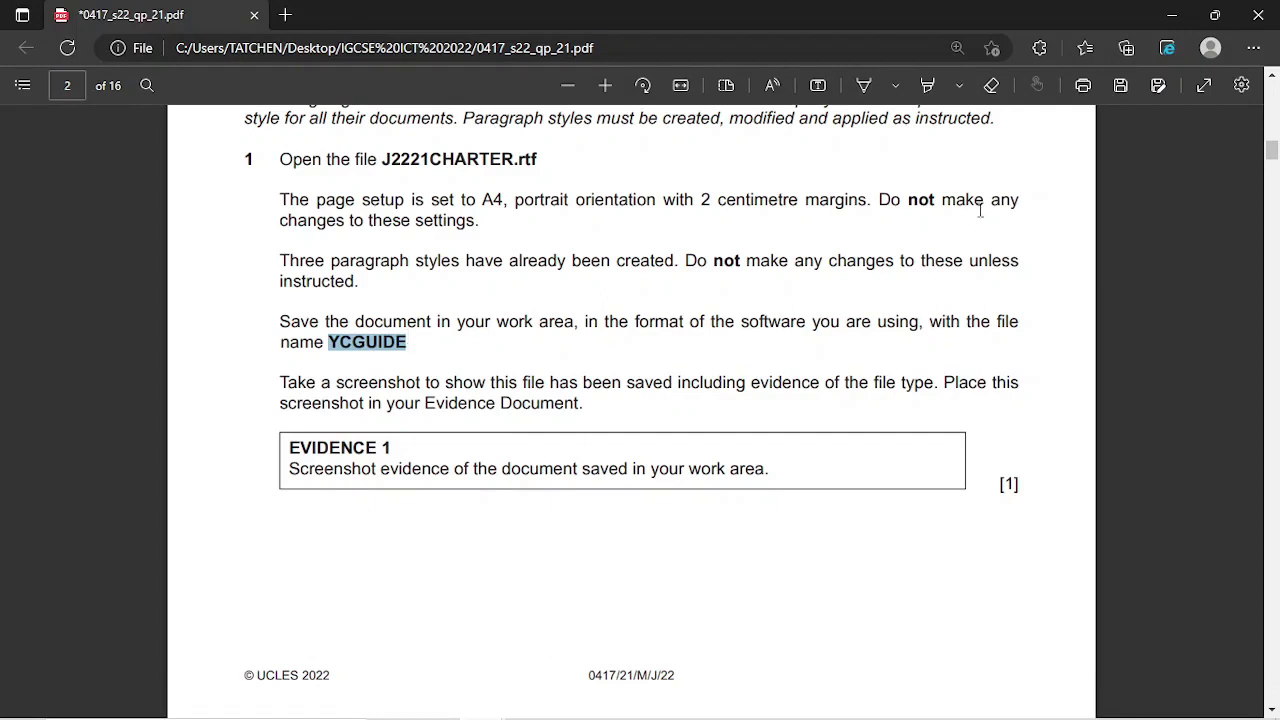
Step: Save the charter as Word Document YCGUIDE.docx in 0417_s22_sf_21, accepting the upgrade prompt
{"action": "left_click", "coordinate": [1176, 8]}
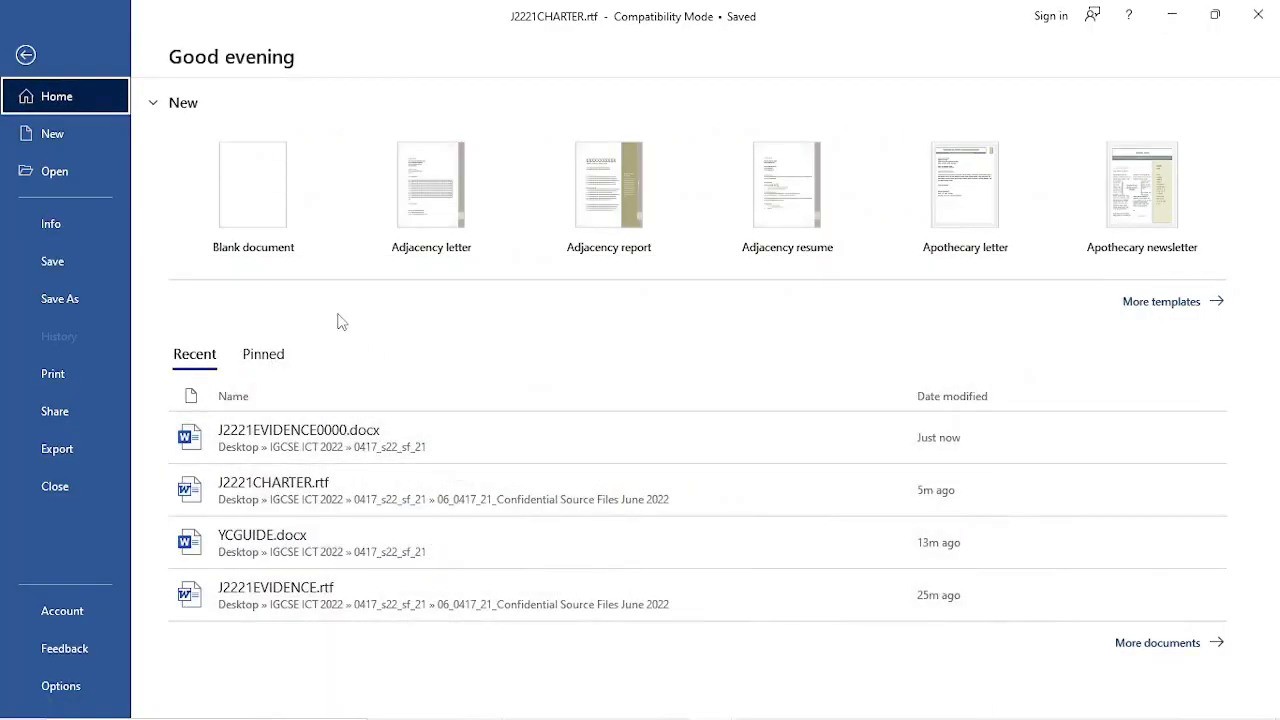
{"action": "left_click", "coordinate": [68, 306]}
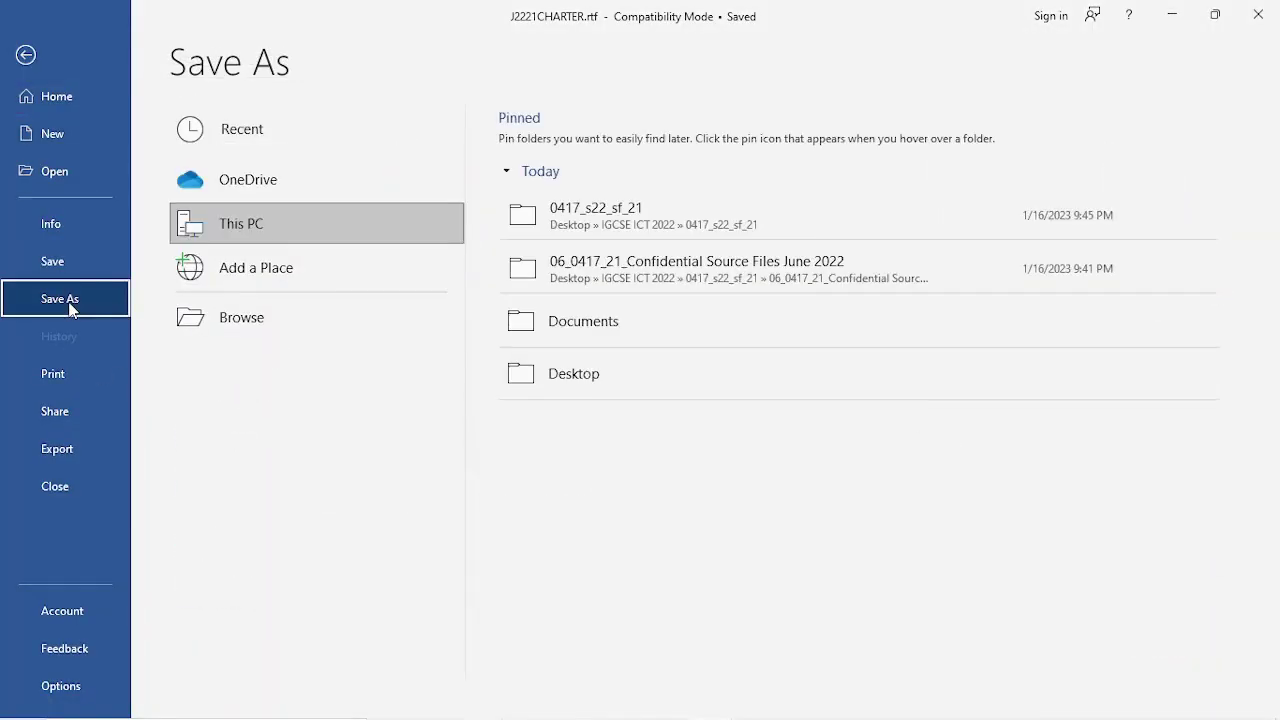
{"action": "left_click", "coordinate": [576, 212]}
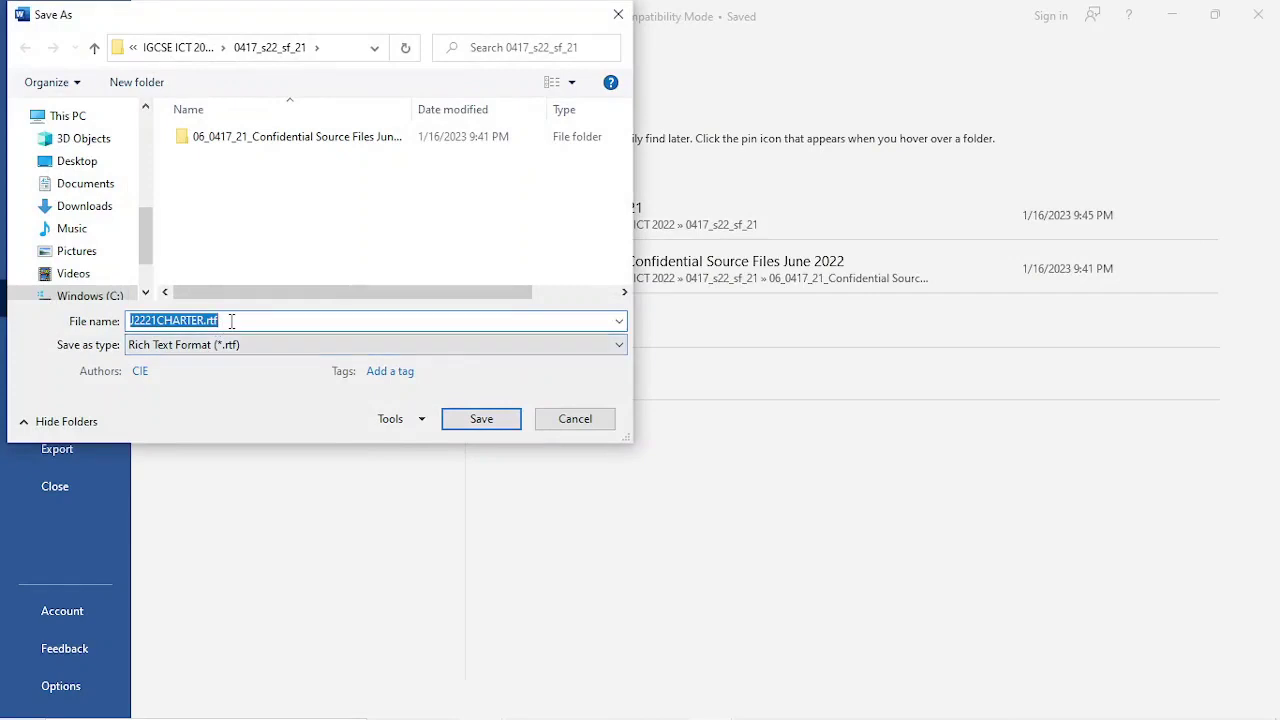
{"action": "type", "text": "YCGUIDE"}
{"action": "left_click", "coordinate": [355, 346]}
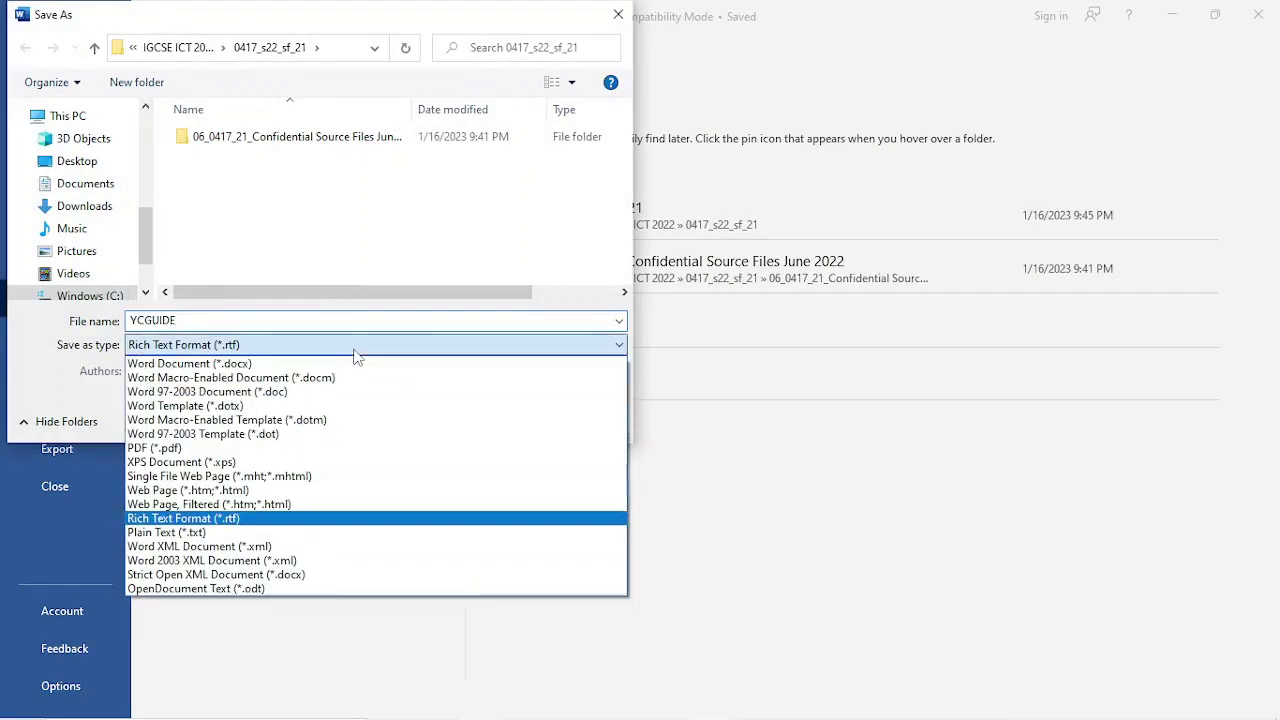
{"action": "left_click", "coordinate": [300, 363]}
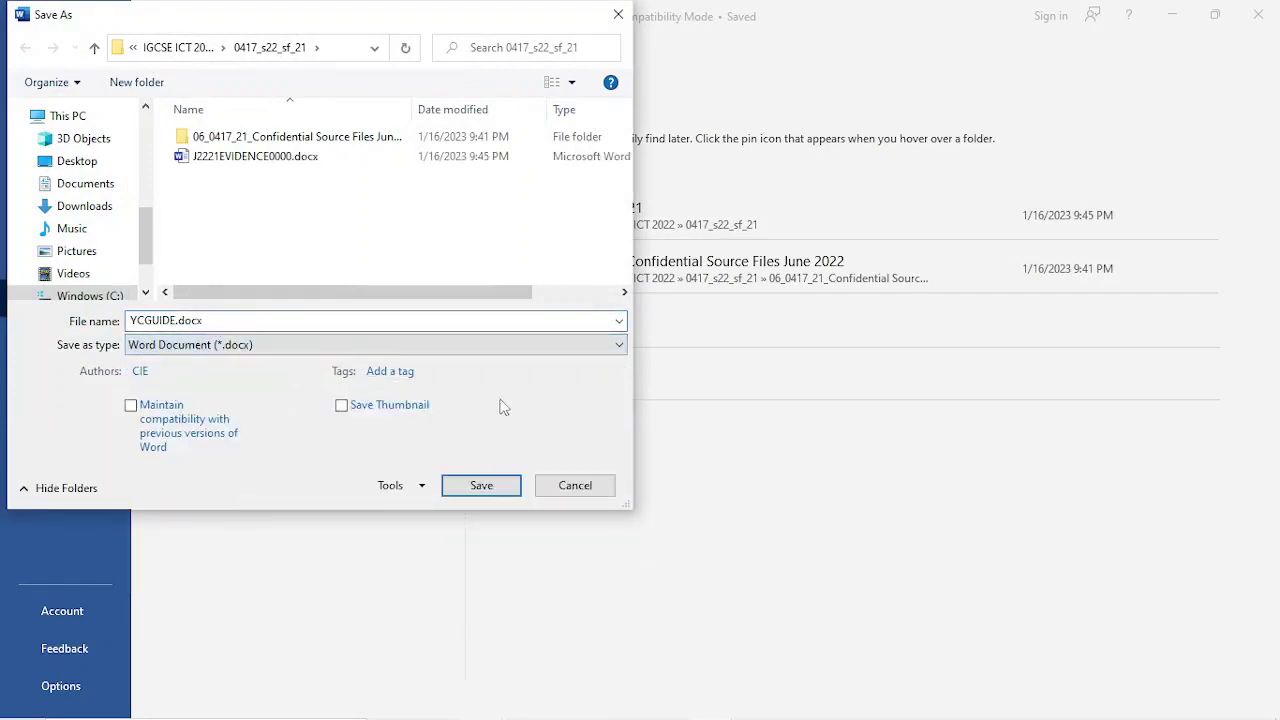
{"action": "left_click", "coordinate": [501, 493]}
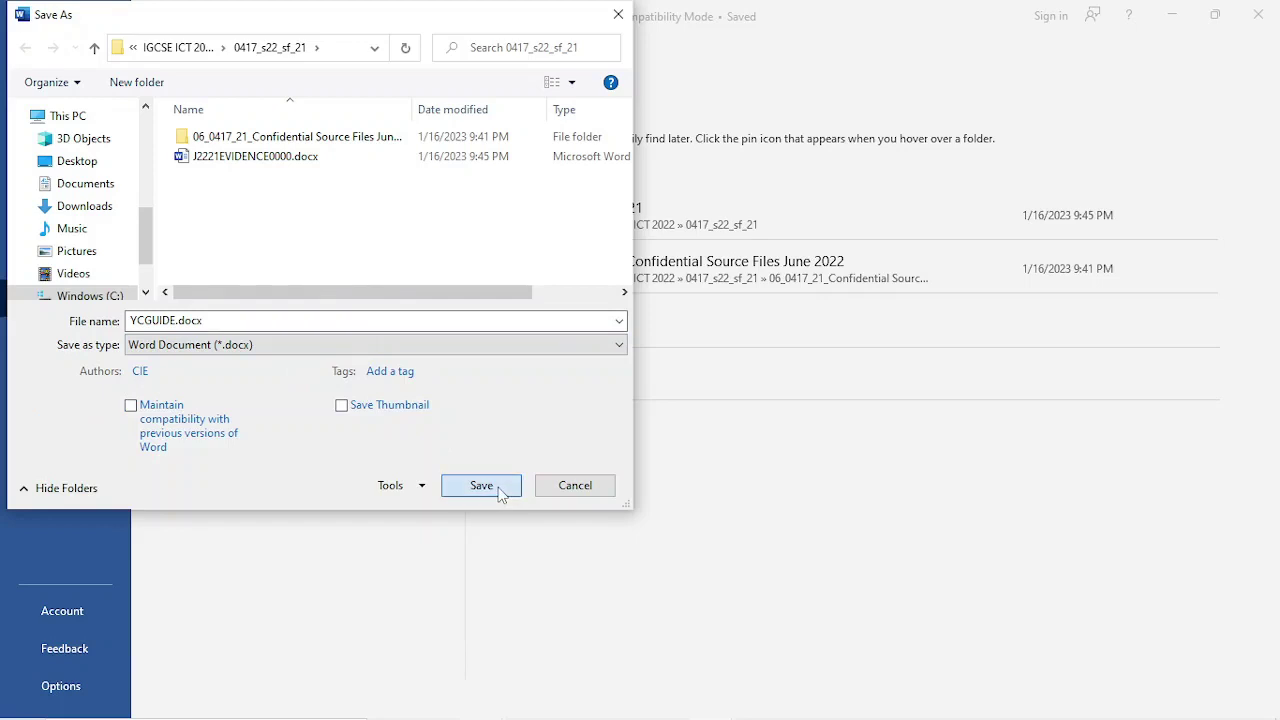
{"action": "left_click", "coordinate": [683, 418]}
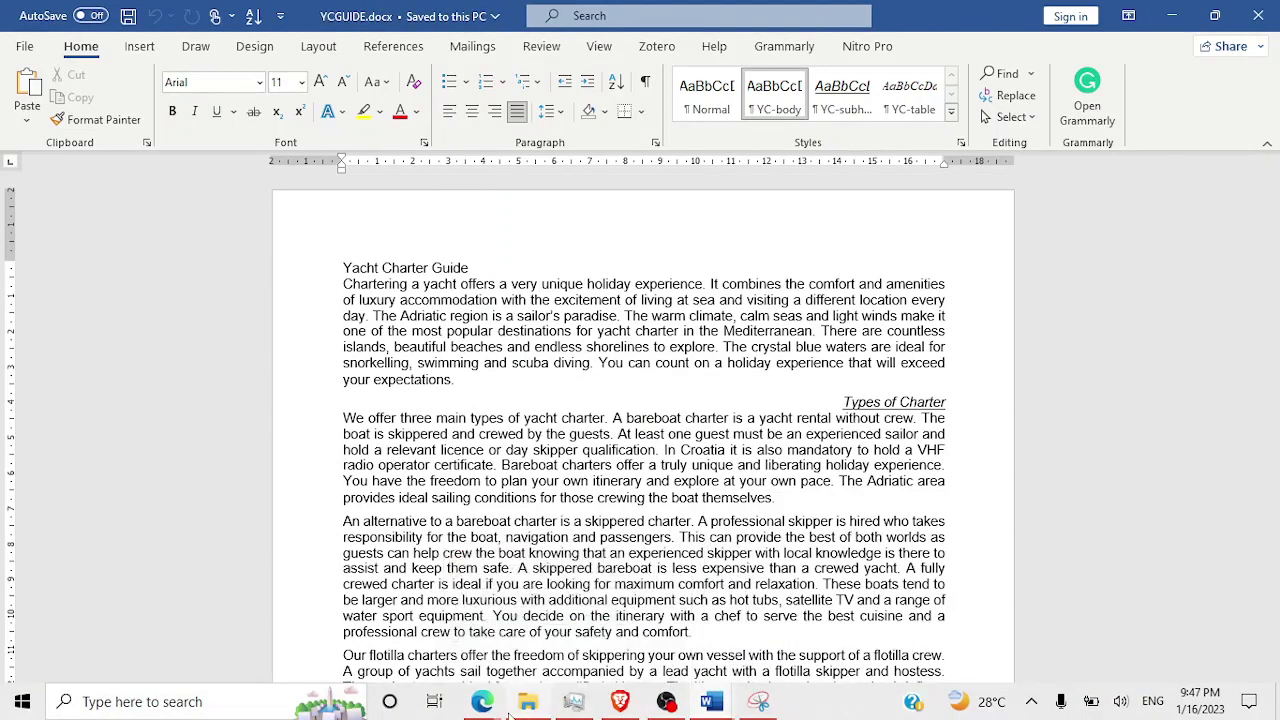
Step: Screenshot the 0417_s22_sf_21 folder listing showing YCGUIDE.docx with Snipping Tool
{"action": "mouse_move", "coordinate": [520, 710]}
{"action": "left_click", "coordinate": [545, 640]}
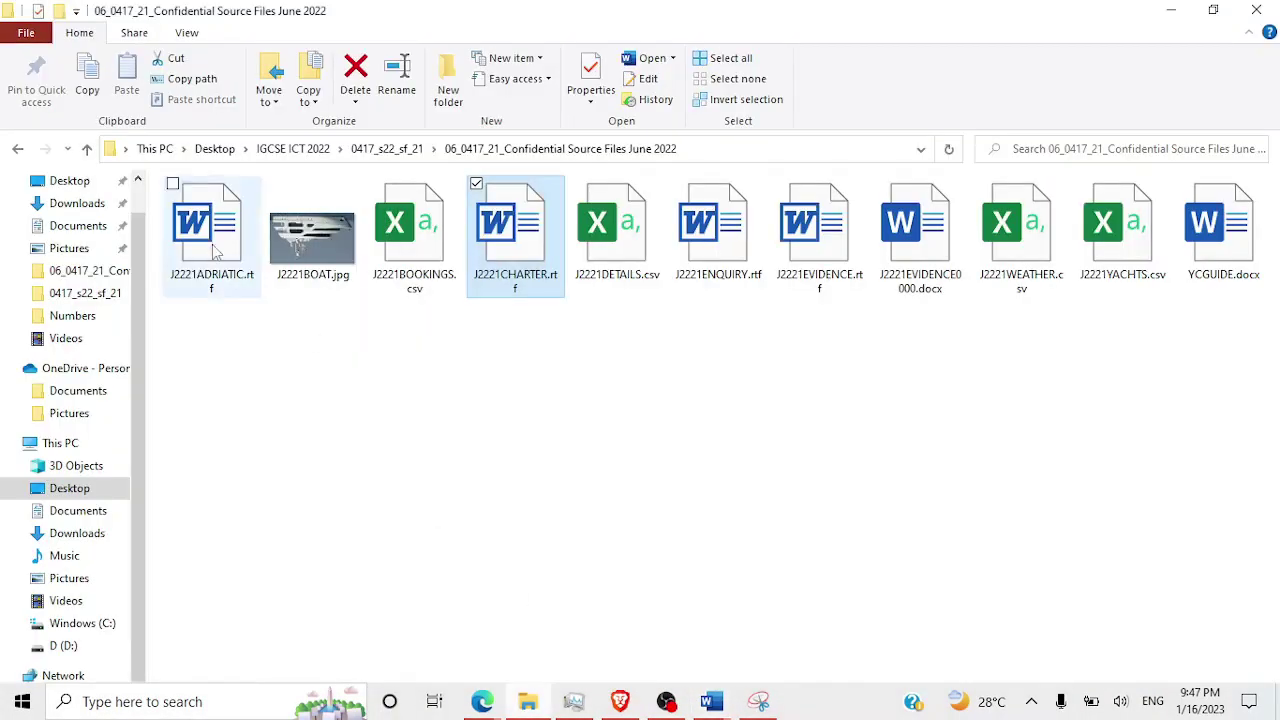
{"action": "left_click", "coordinate": [86, 150]}
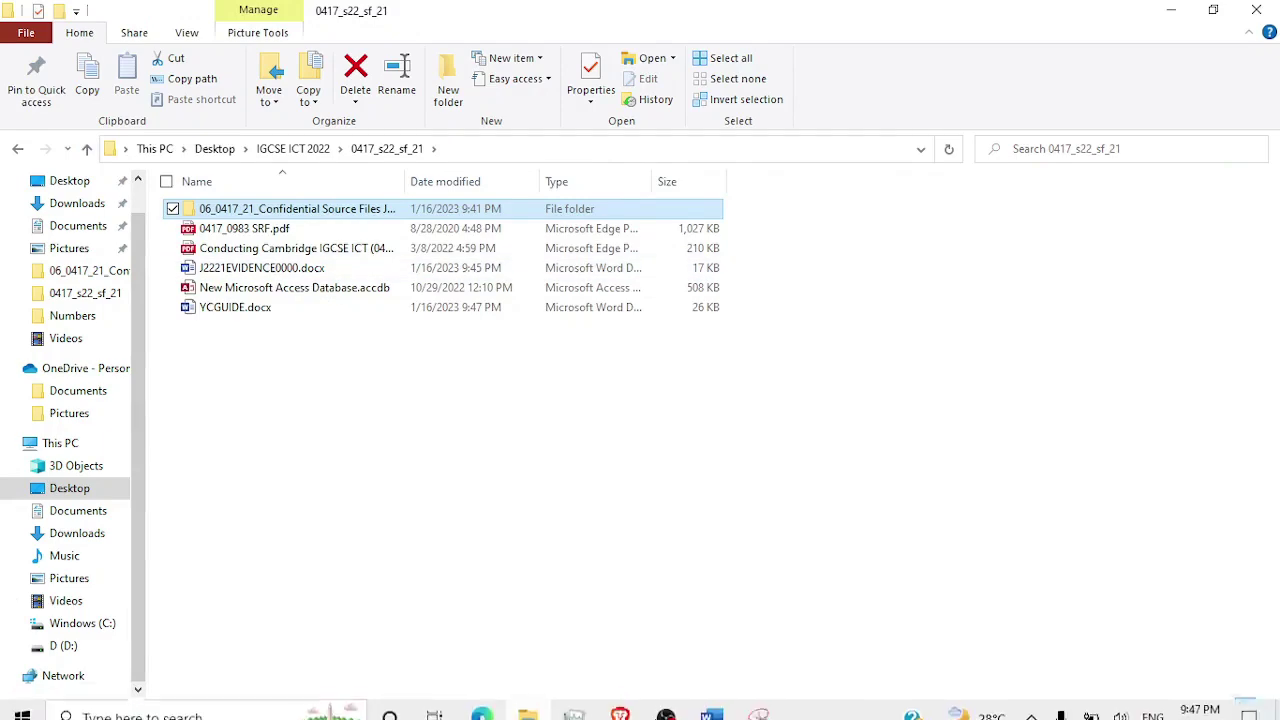
{"action": "mouse_move", "coordinate": [758, 714]}
{"action": "left_click", "coordinate": [733, 635]}
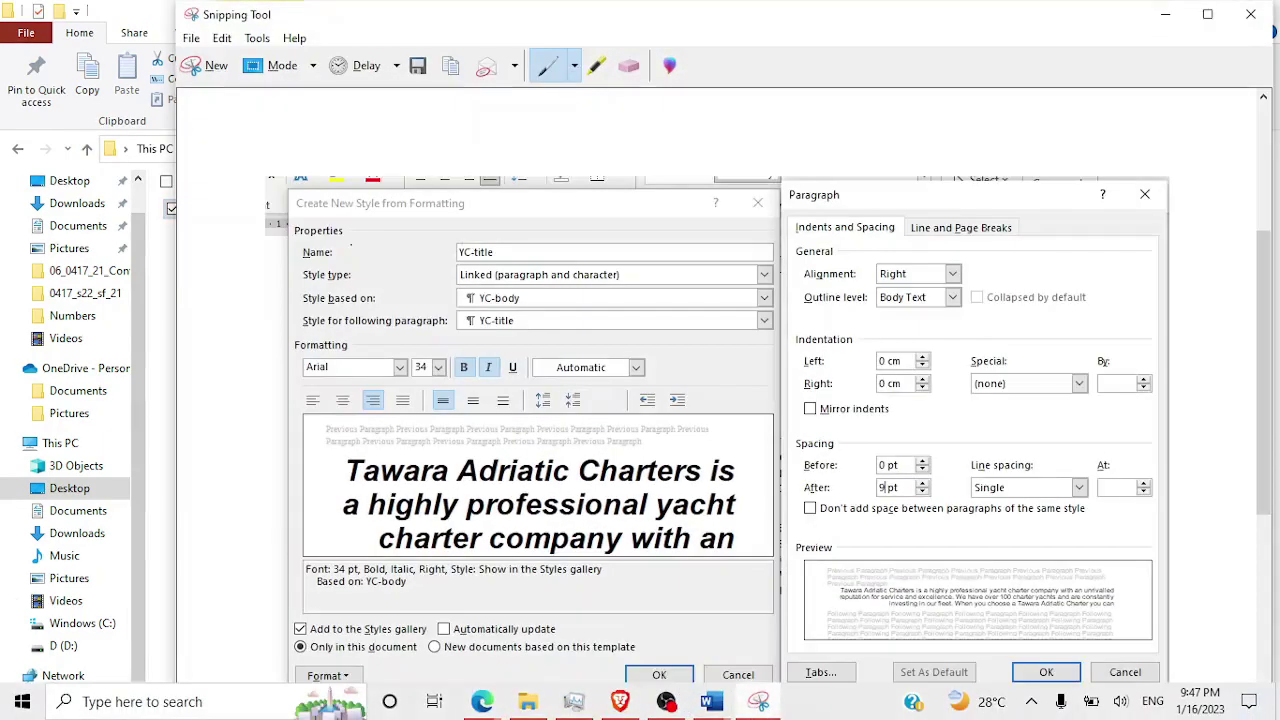
{"action": "left_click", "coordinate": [214, 65]}
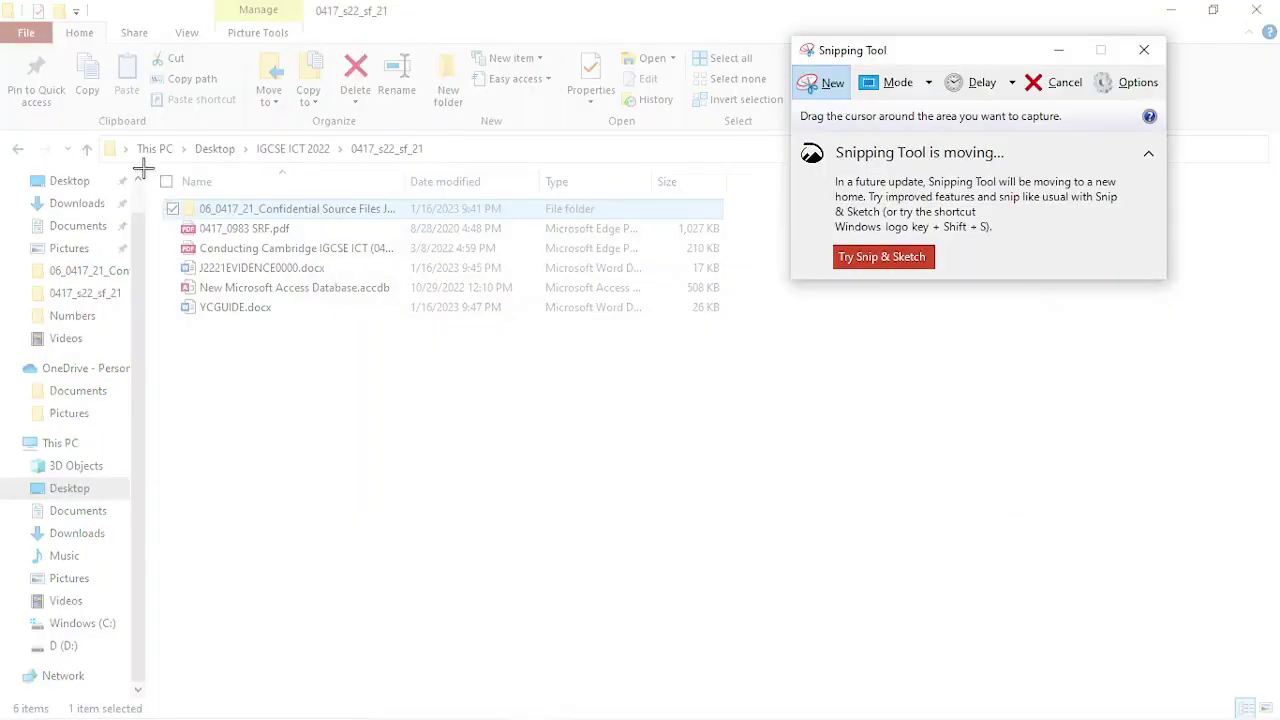
{"action": "left_click_drag", "start_coordinate": [1, 45], "coordinate": [760, 350]}
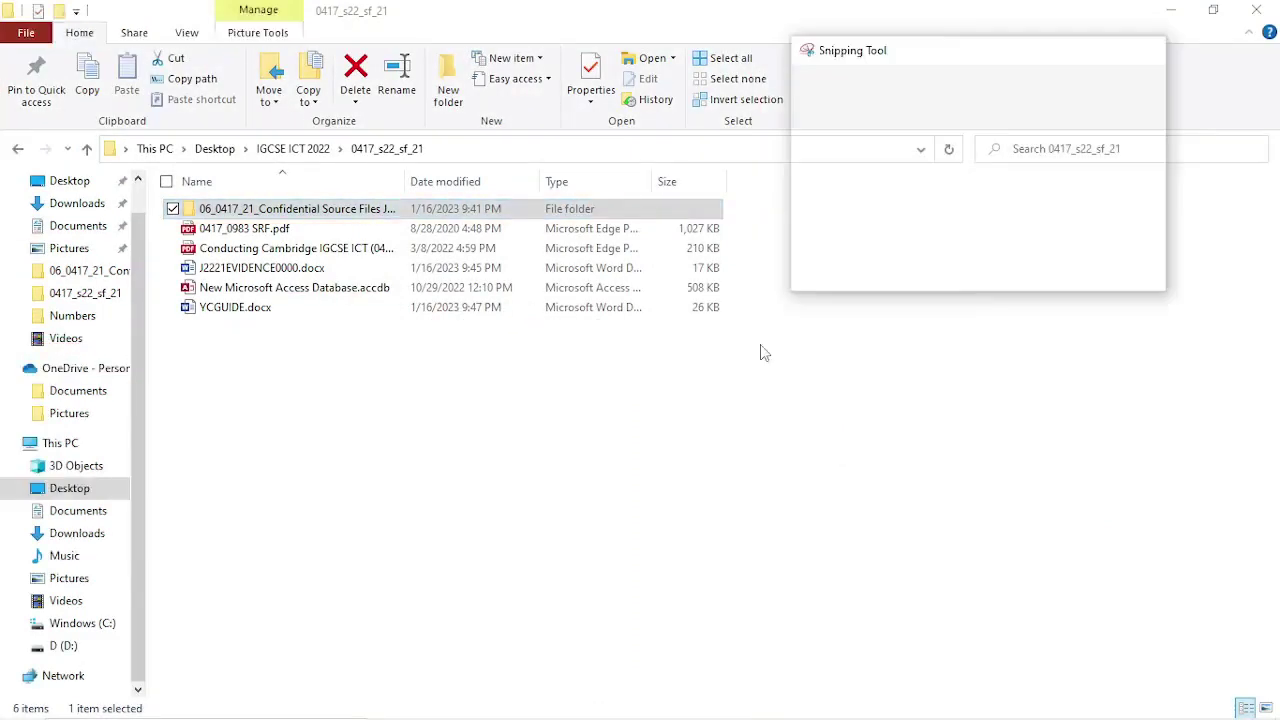
Step: Minimise the folder window and return to the J2221EVIDENCE0000.docx evidence document
{"action": "mouse_move", "coordinate": [734, 706]}
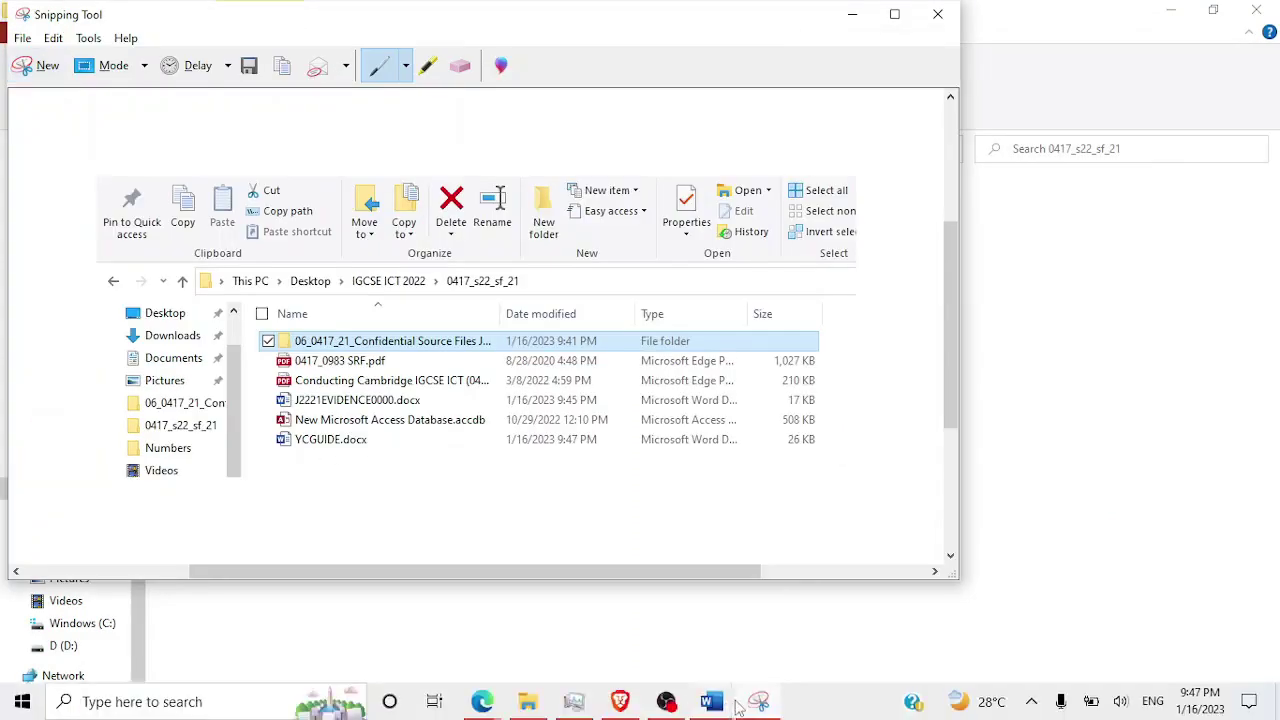
{"action": "left_click", "coordinate": [529, 703]}
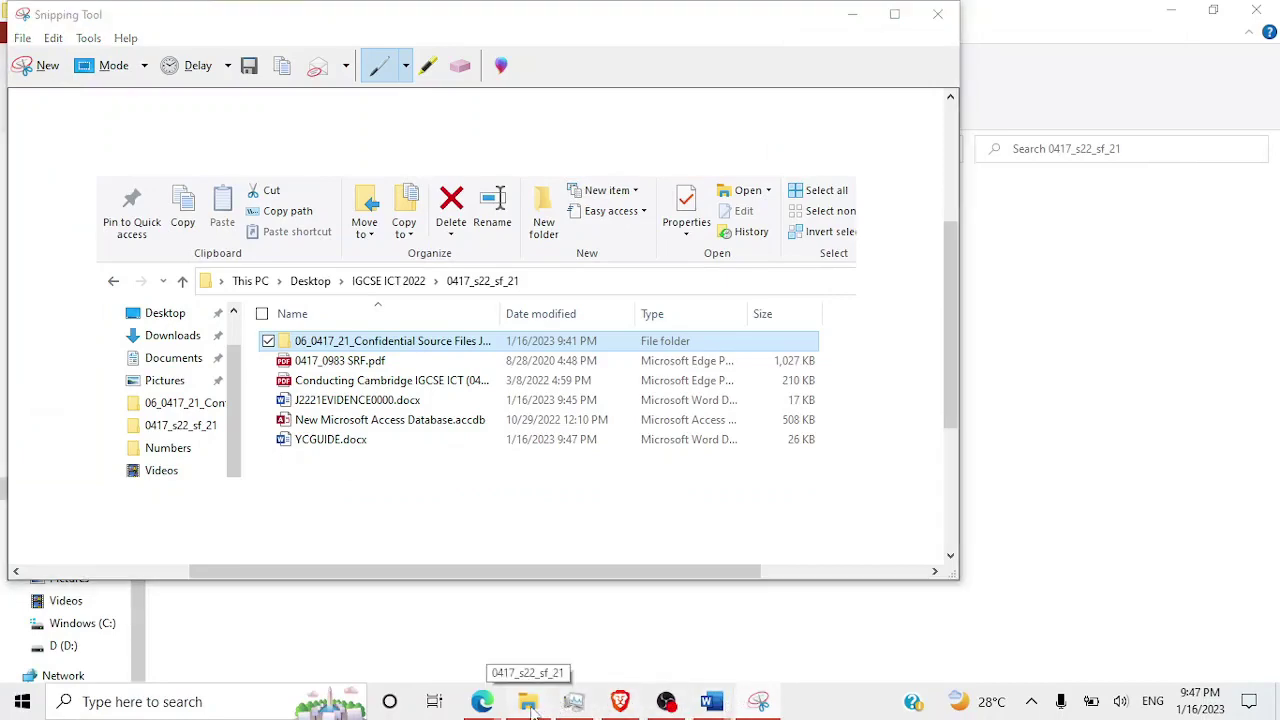
{"action": "left_click", "coordinate": [529, 703]}
{"action": "mouse_move", "coordinate": [711, 702]}
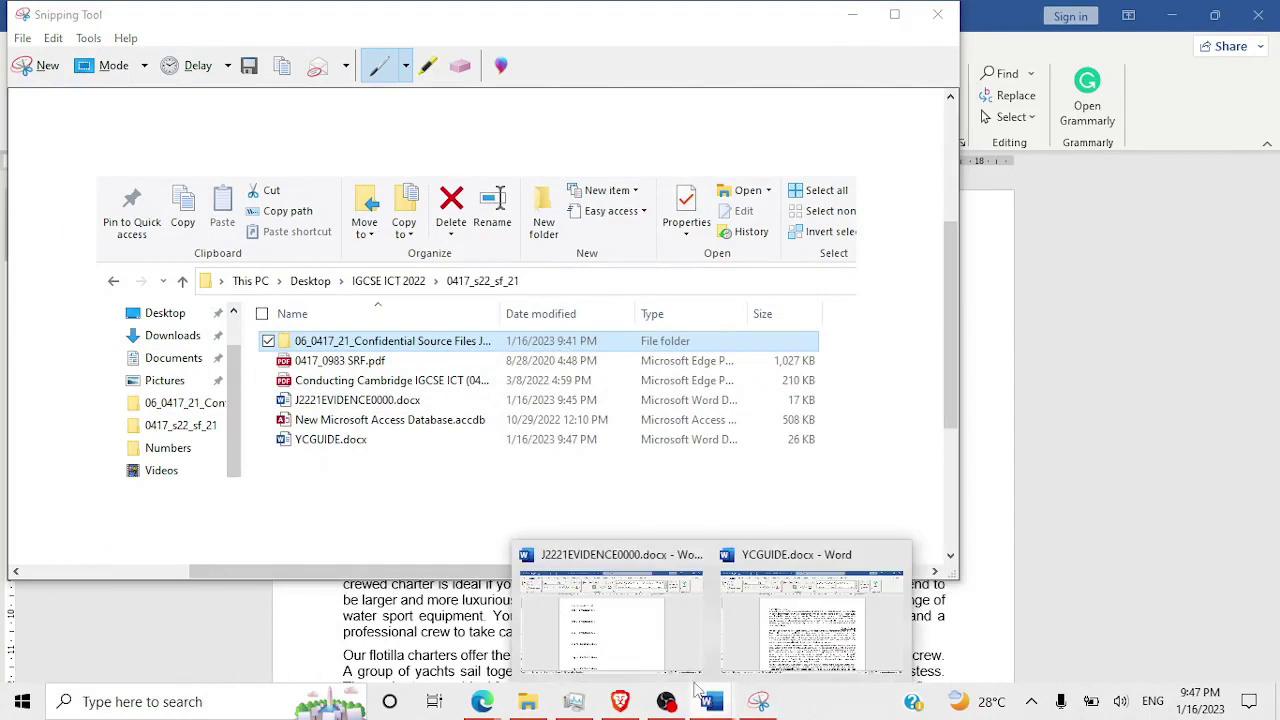
{"action": "left_click", "coordinate": [655, 615]}
Step: Paste the folder screenshot under Step 1 in J2221EVIDENCE0000.docx
{"action": "left_click", "coordinate": [415, 287]}
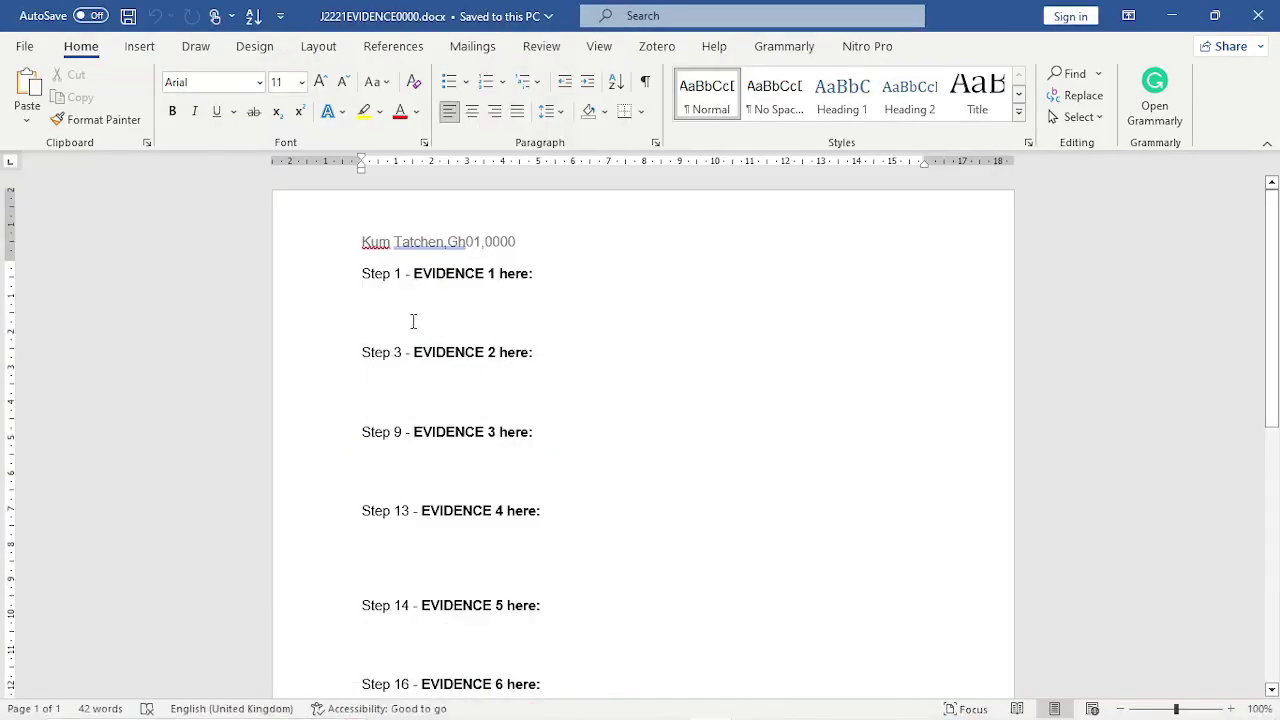
{"action": "key", "text": "ctrl+v"}
{"action": "left_click", "coordinate": [692, 445]}
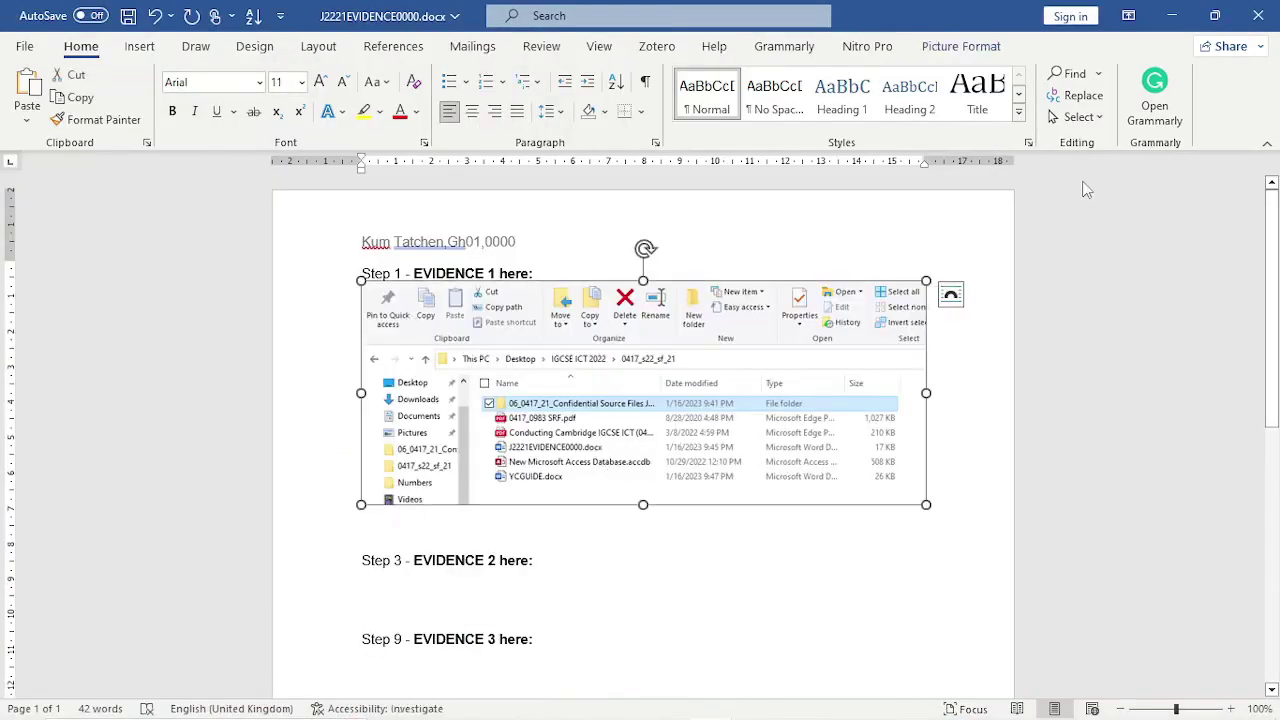
{"action": "left_click", "coordinate": [903, 600]}
Step: Minimize the Word and folder windows and bring the exam paper PDF back to question 1
{"action": "left_click", "coordinate": [1172, 15]}
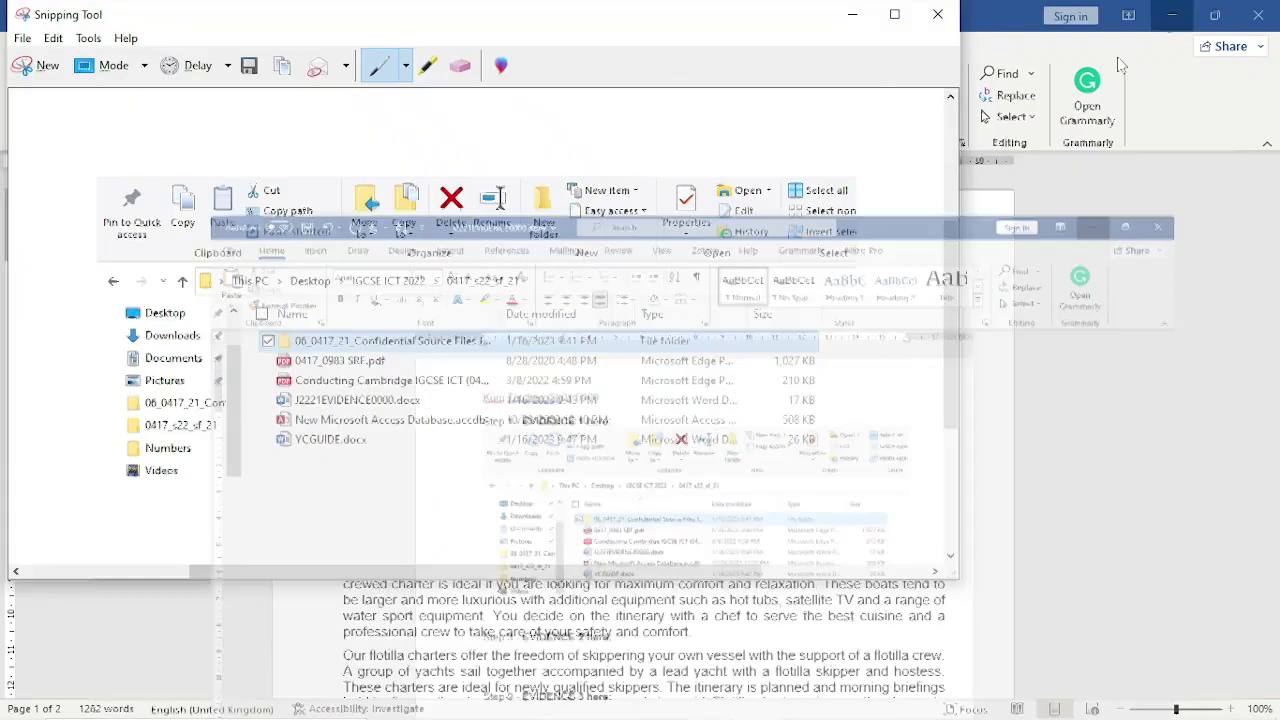
{"action": "left_click", "coordinate": [1000, 428]}
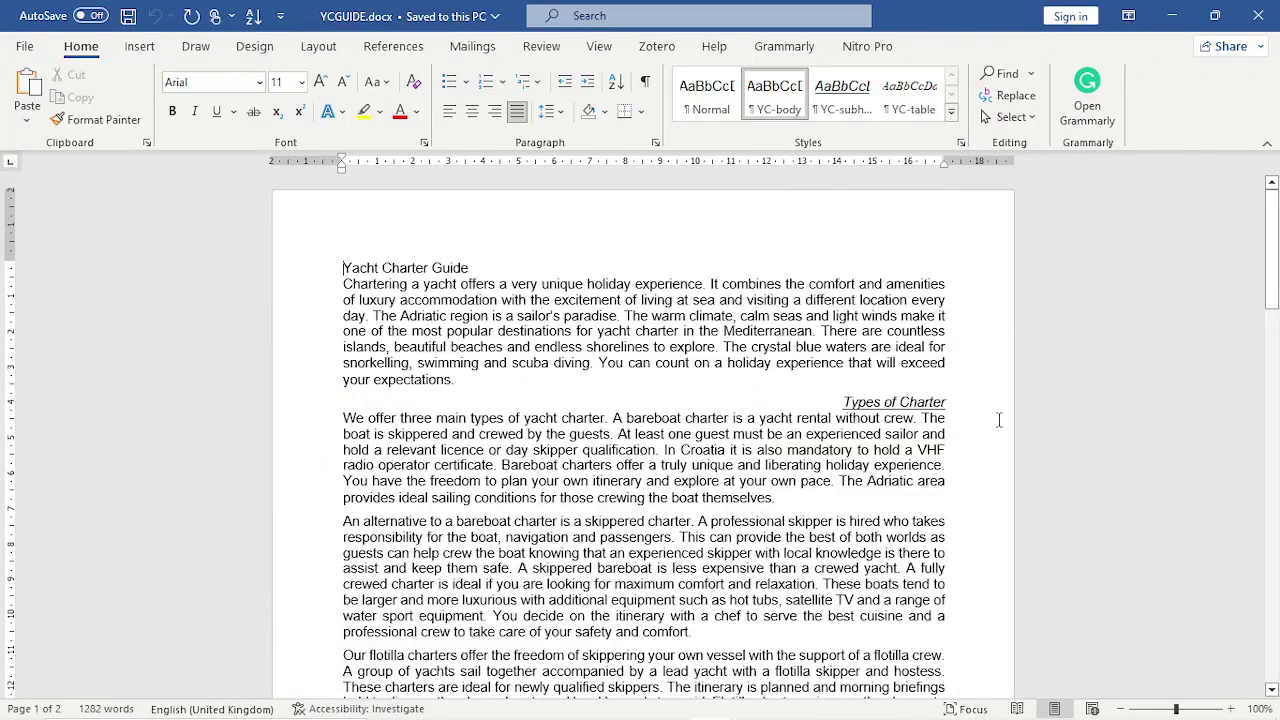
{"action": "left_click", "coordinate": [1172, 15]}
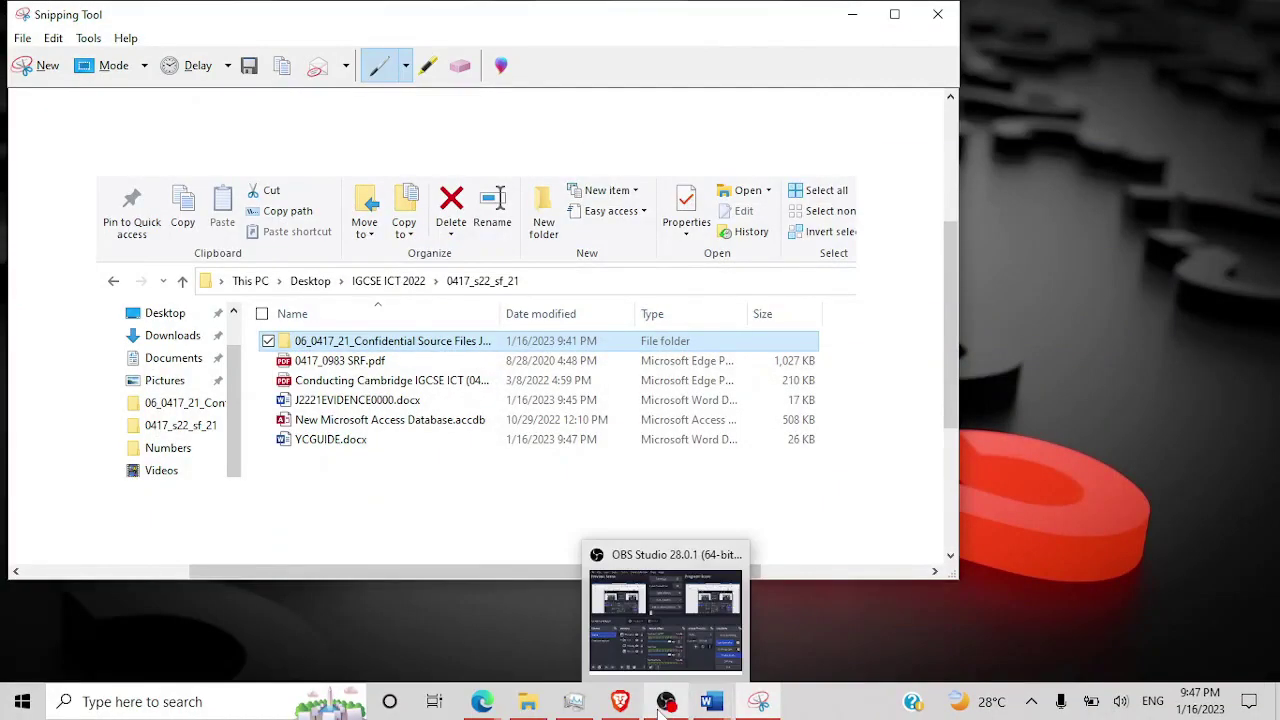
{"action": "mouse_move", "coordinate": [483, 703]}
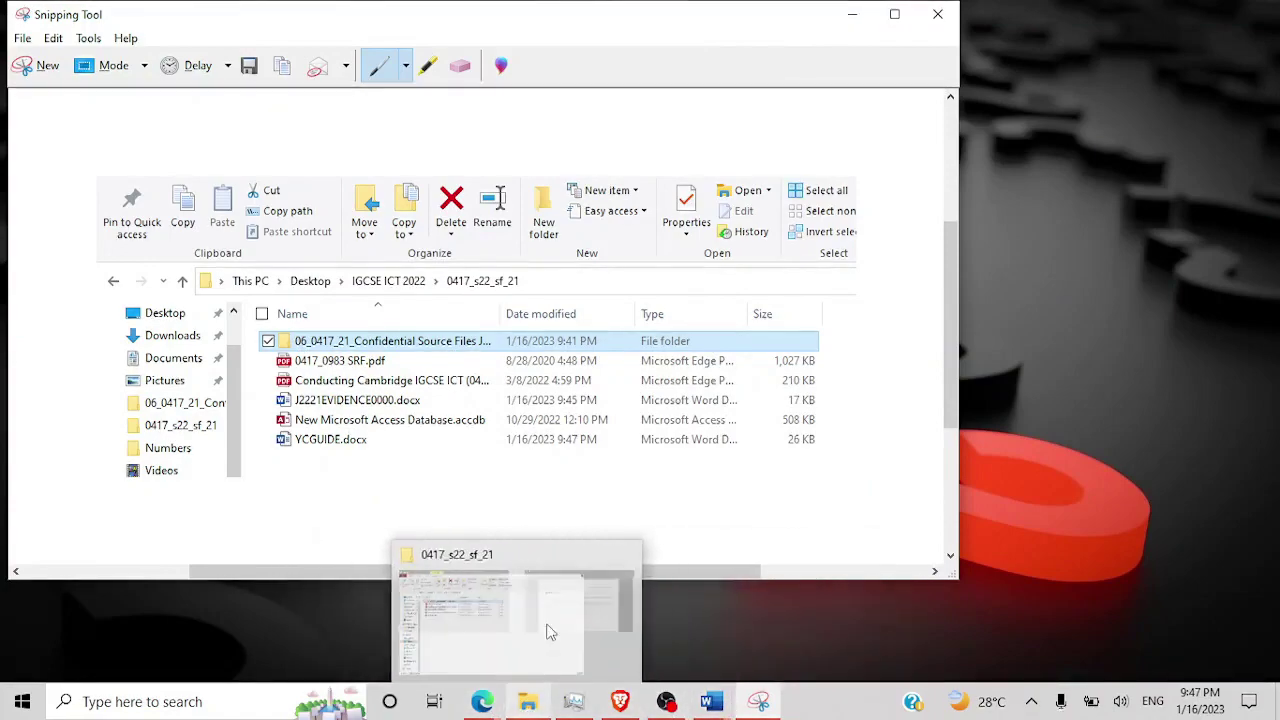
{"action": "left_click", "coordinate": [548, 626]}
{"action": "left_click", "coordinate": [1165, 12]}
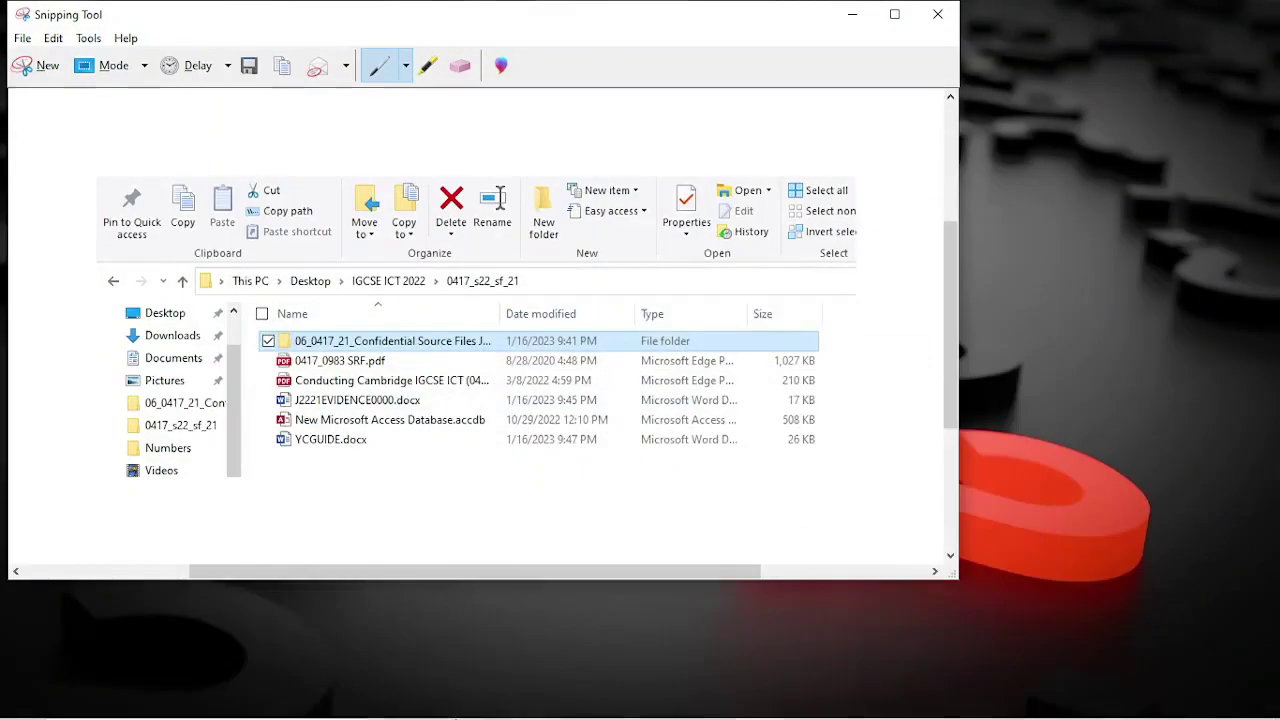
{"action": "mouse_move", "coordinate": [482, 701]}
{"action": "left_click", "coordinate": [555, 628]}
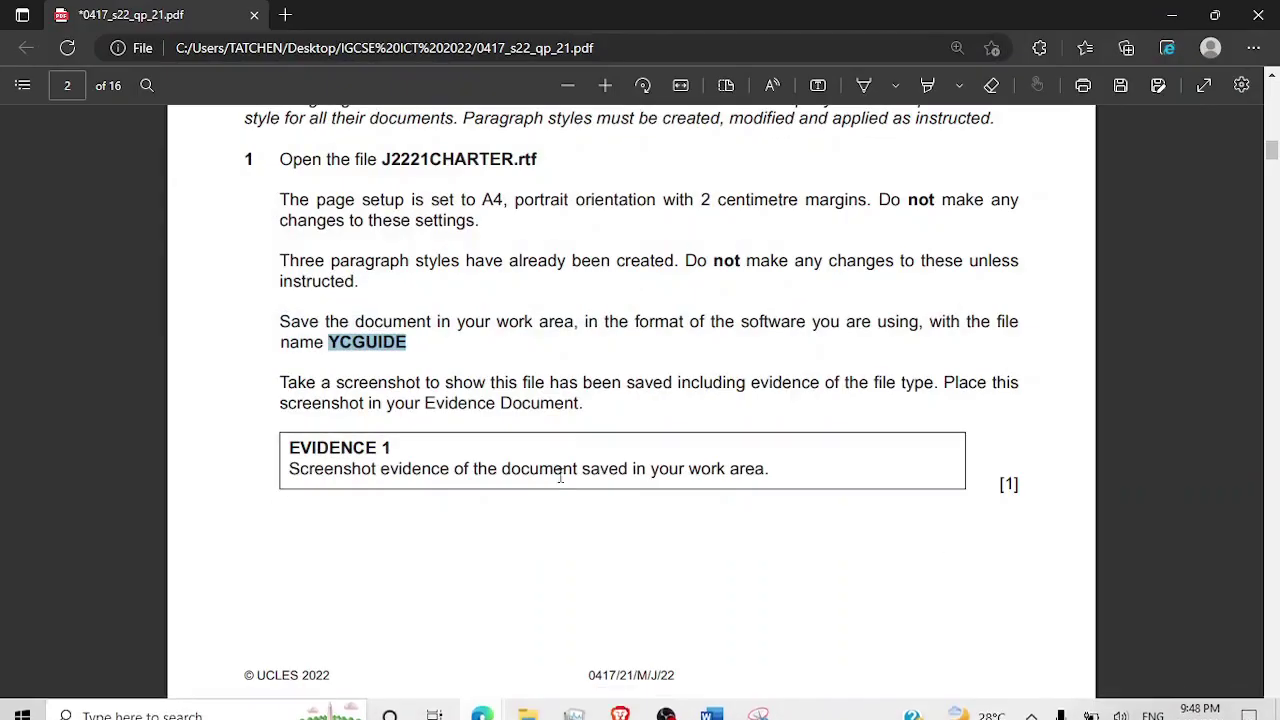
{"action": "scroll", "coordinate": [608, 304], "scroll_direction": "down", "scroll_amount": 1}
{"action": "scroll", "coordinate": [608, 304], "scroll_direction": "up", "scroll_amount": 1}
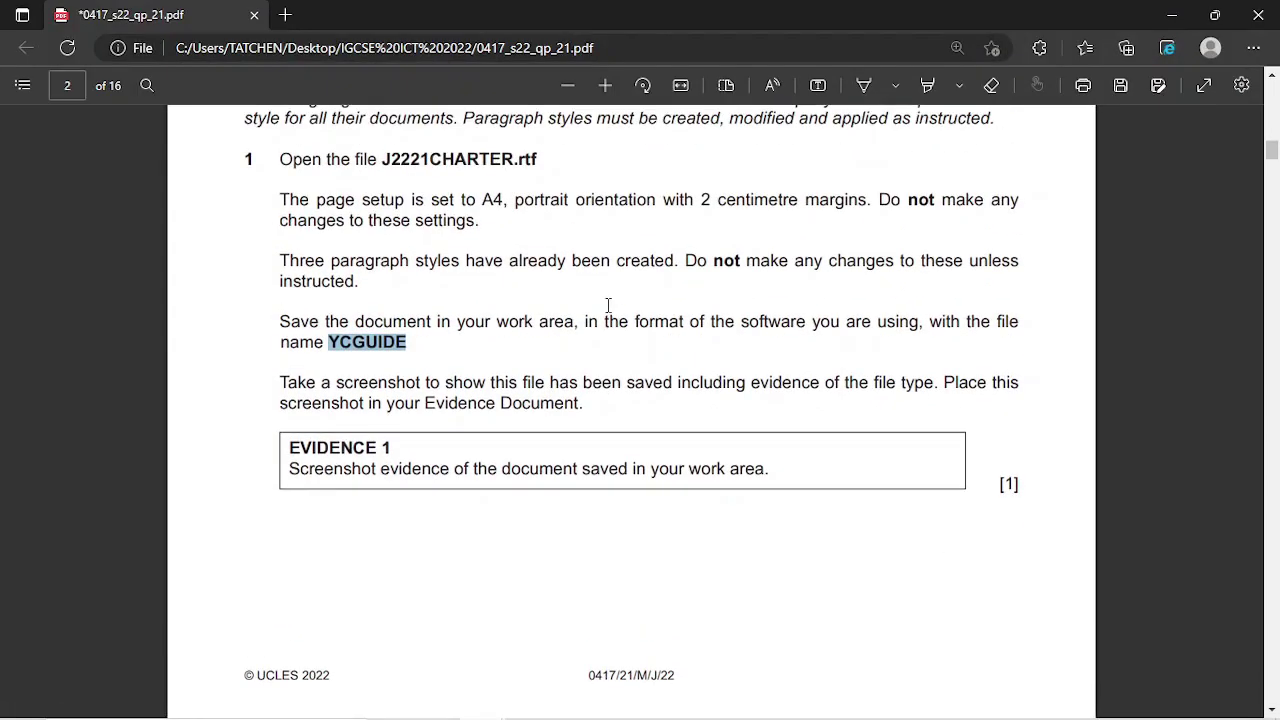
Step: Draw a freehand tick across question 1's Evidence 1 task in the PDF
{"action": "left_click", "coordinate": [864, 85]}
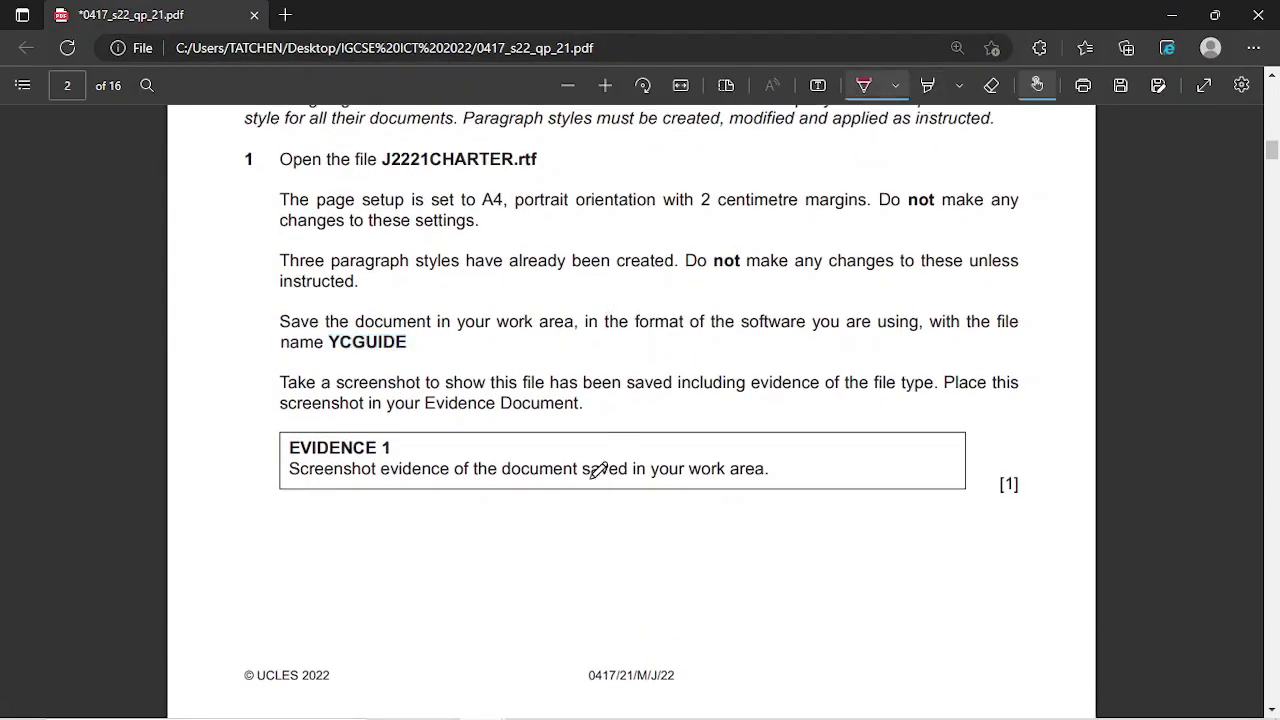
{"action": "mouse_move", "coordinate": [581, 465]}
{"action": "left_mouse_down"}
{"action": "mouse_move", "coordinate": [737, 478]}
{"action": "mouse_move", "coordinate": [965, 258]}
{"action": "left_mouse_up"}
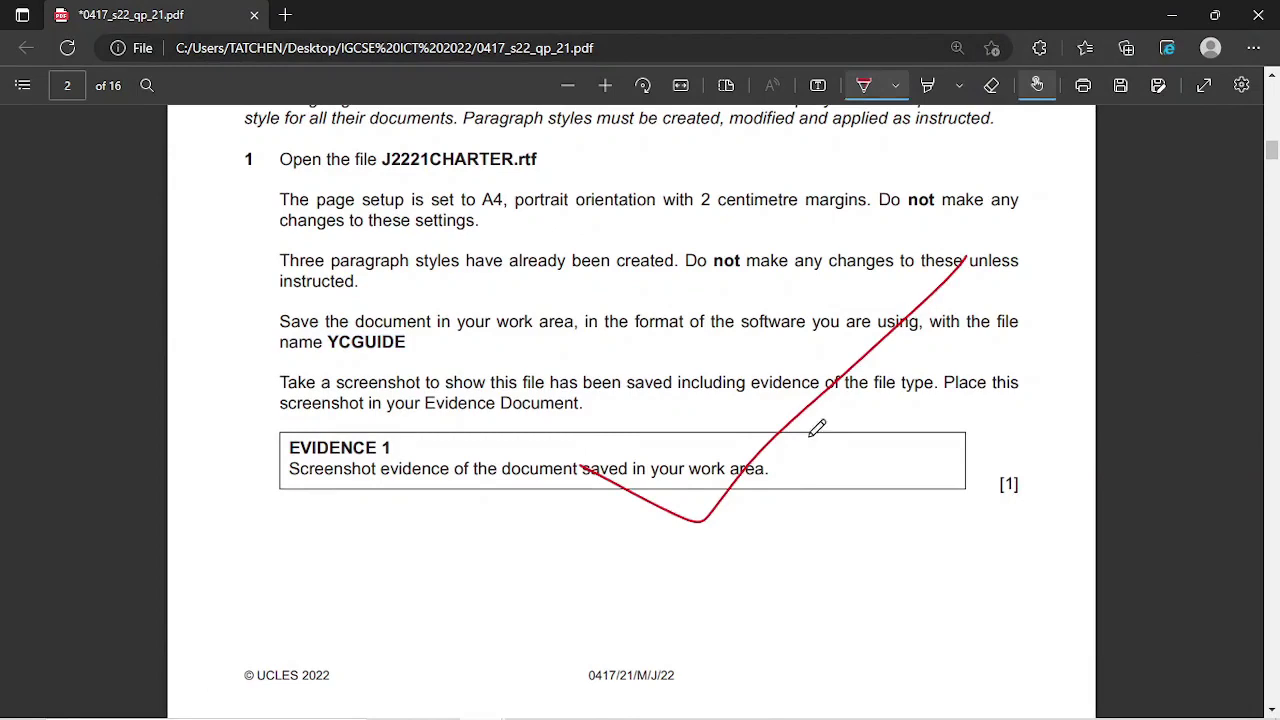
{"action": "left_click", "coordinate": [866, 90]}
Step: Copy 'Tawara Adriatic Charters' from question 2 and return to YCGUIDE.docx in Word
{"action": "scroll", "coordinate": [795, 414], "scroll_direction": "down", "scroll_amount": 7}
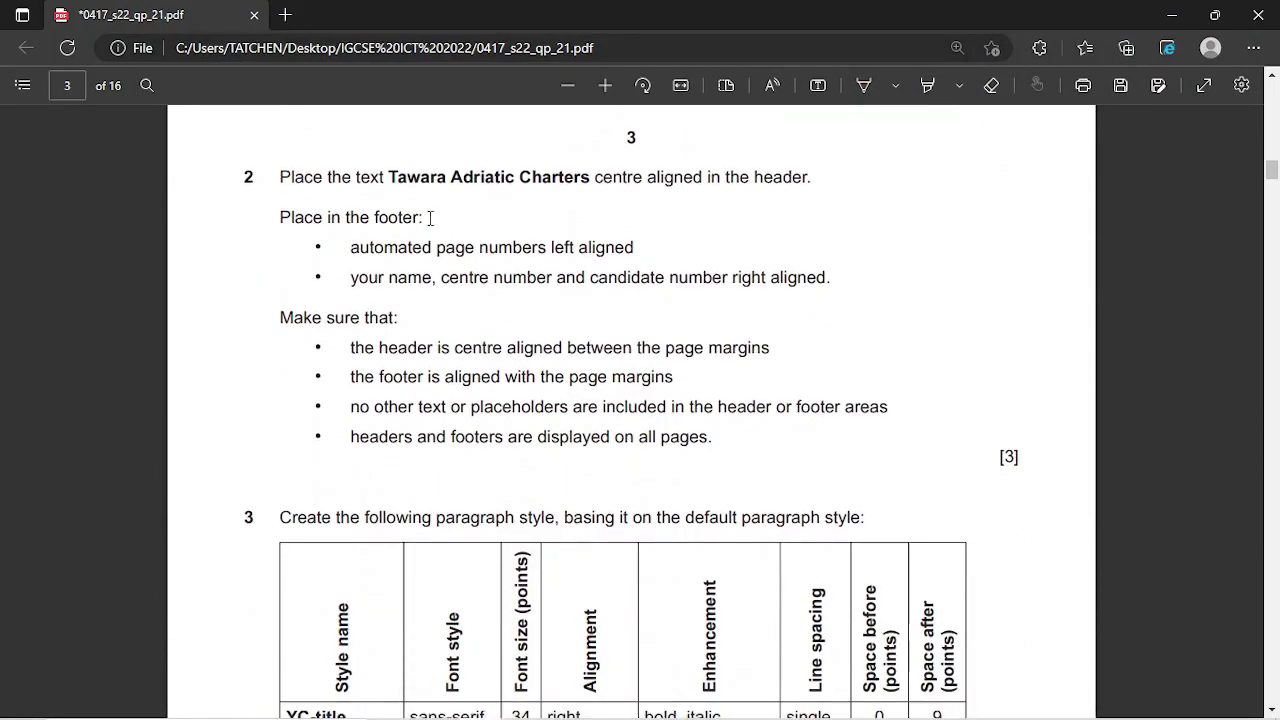
{"action": "left_click_drag", "start_coordinate": [390, 178], "coordinate": [592, 180]}
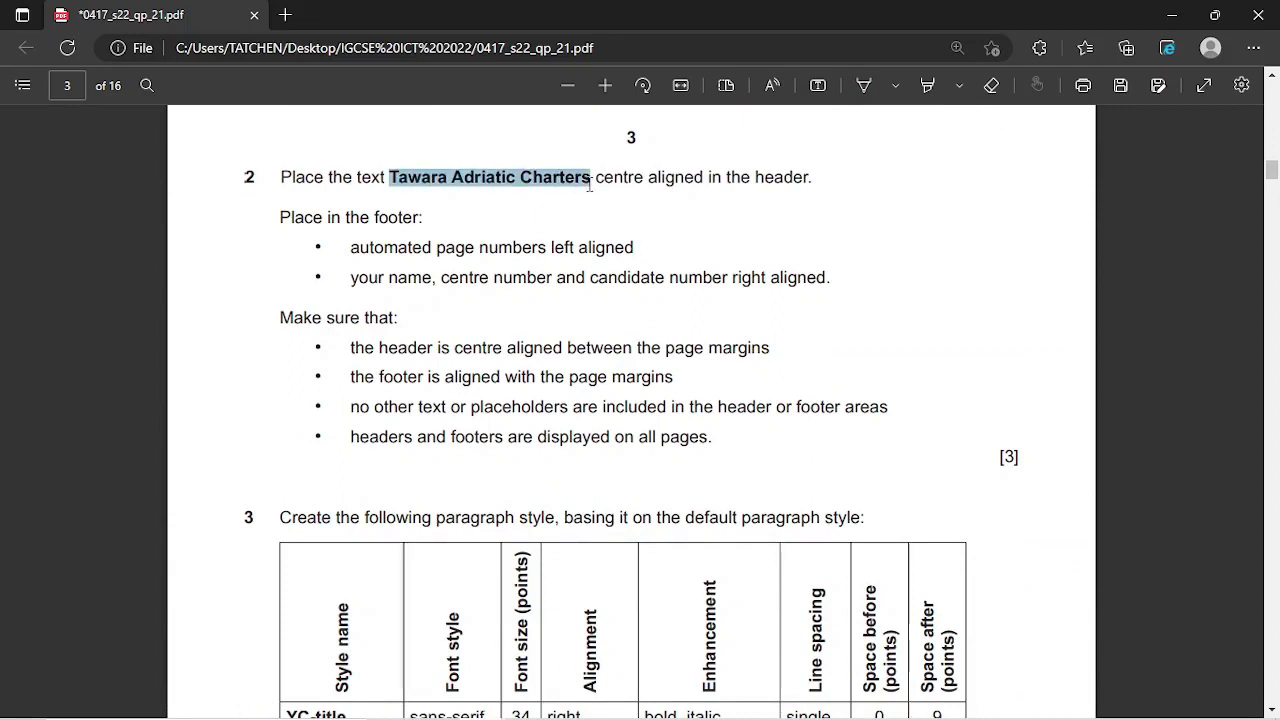
{"action": "left_click", "coordinate": [612, 231]}
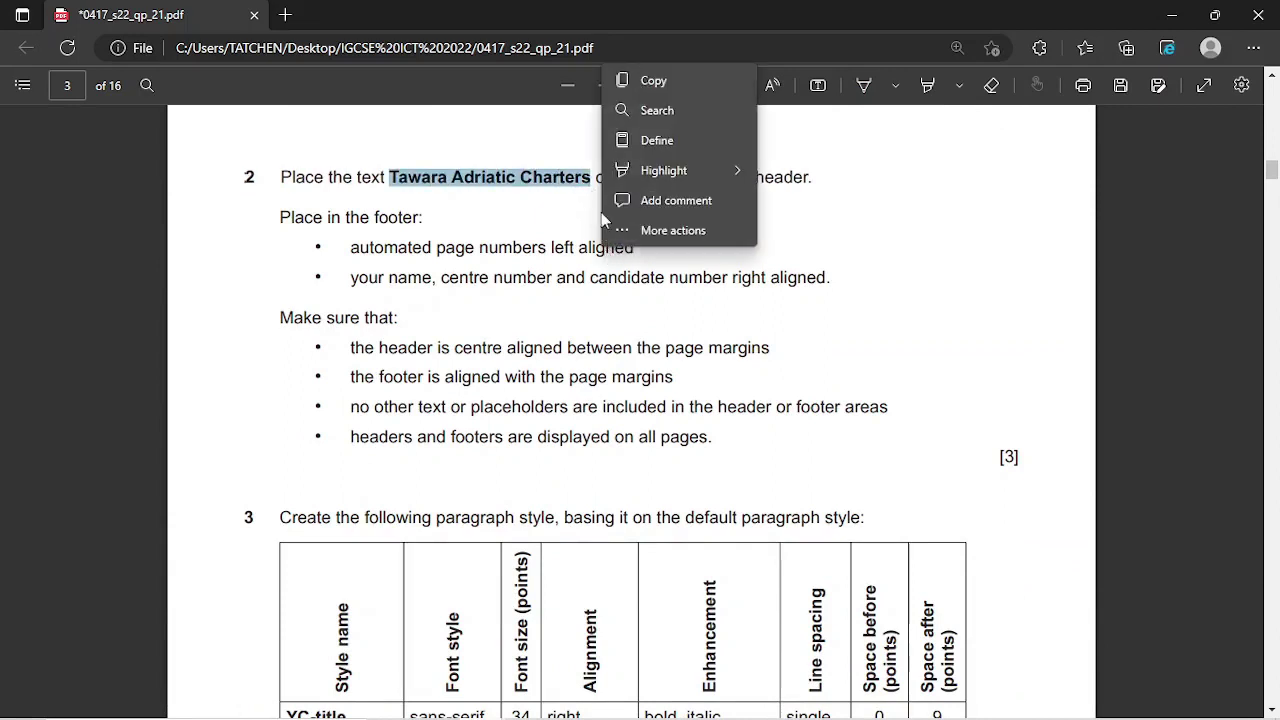
{"action": "left_click", "coordinate": [650, 86]}
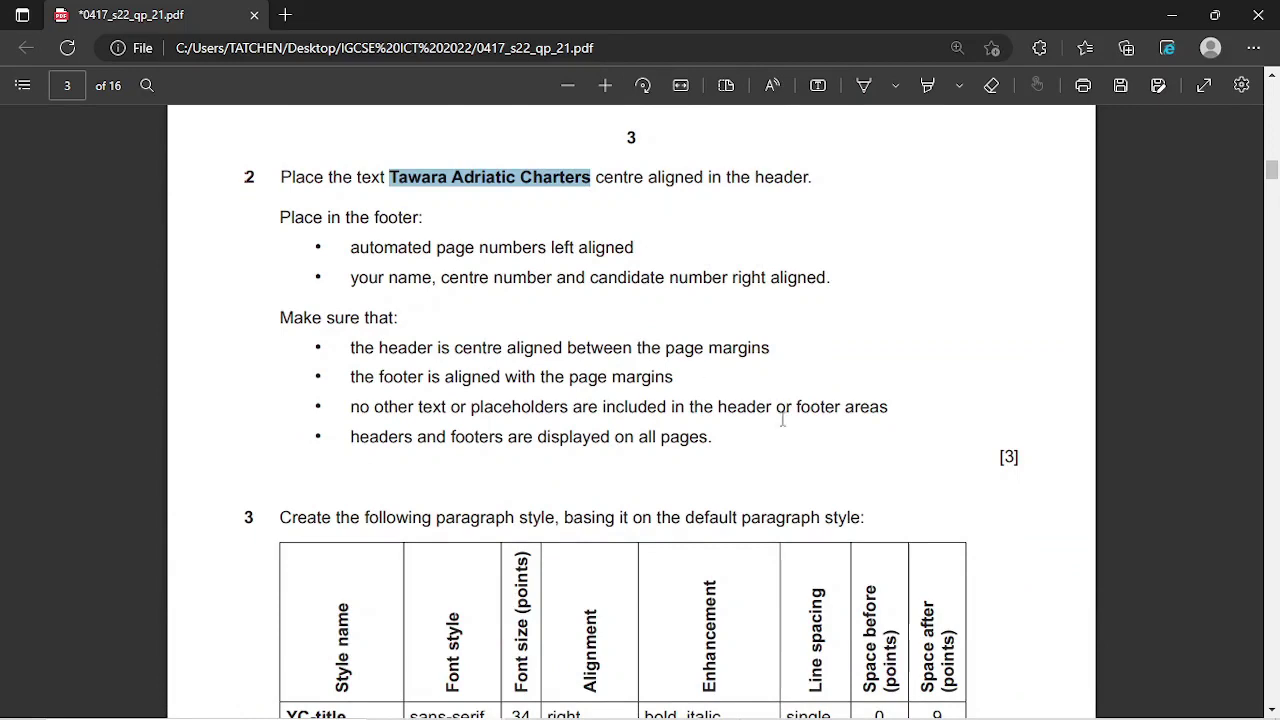
{"action": "mouse_move", "coordinate": [711, 701]}
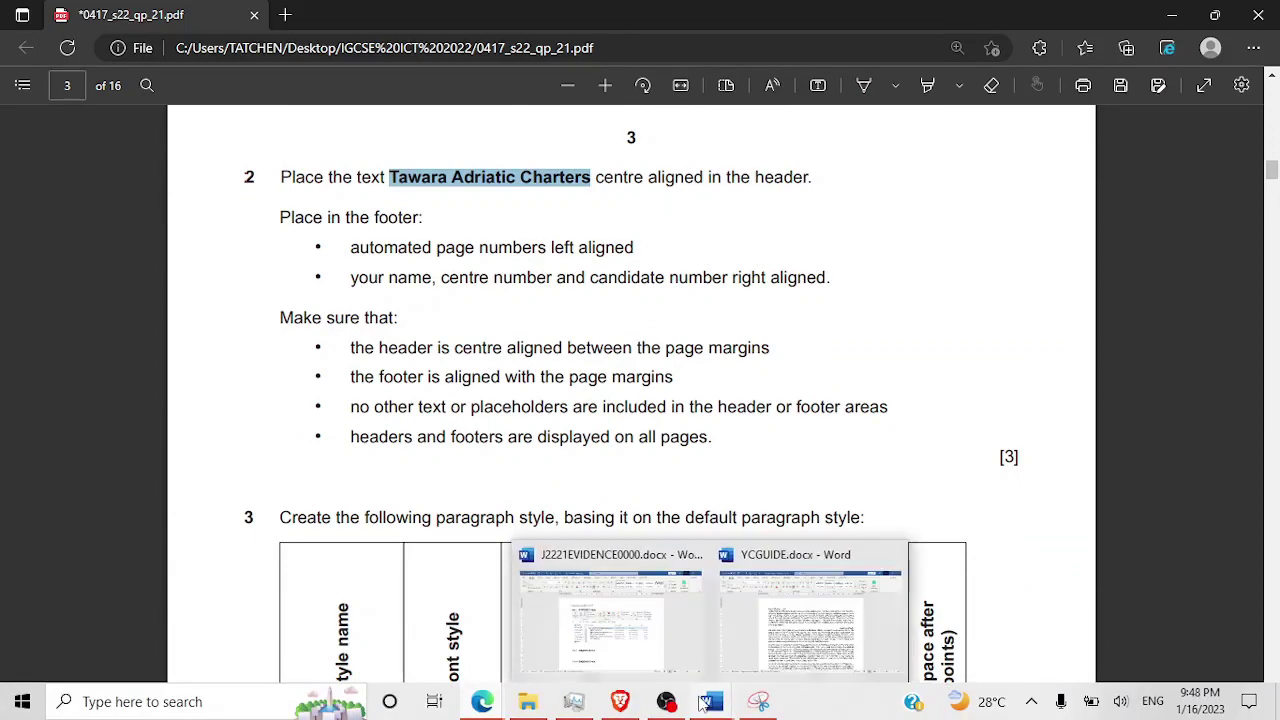
{"action": "left_click", "coordinate": [785, 612]}
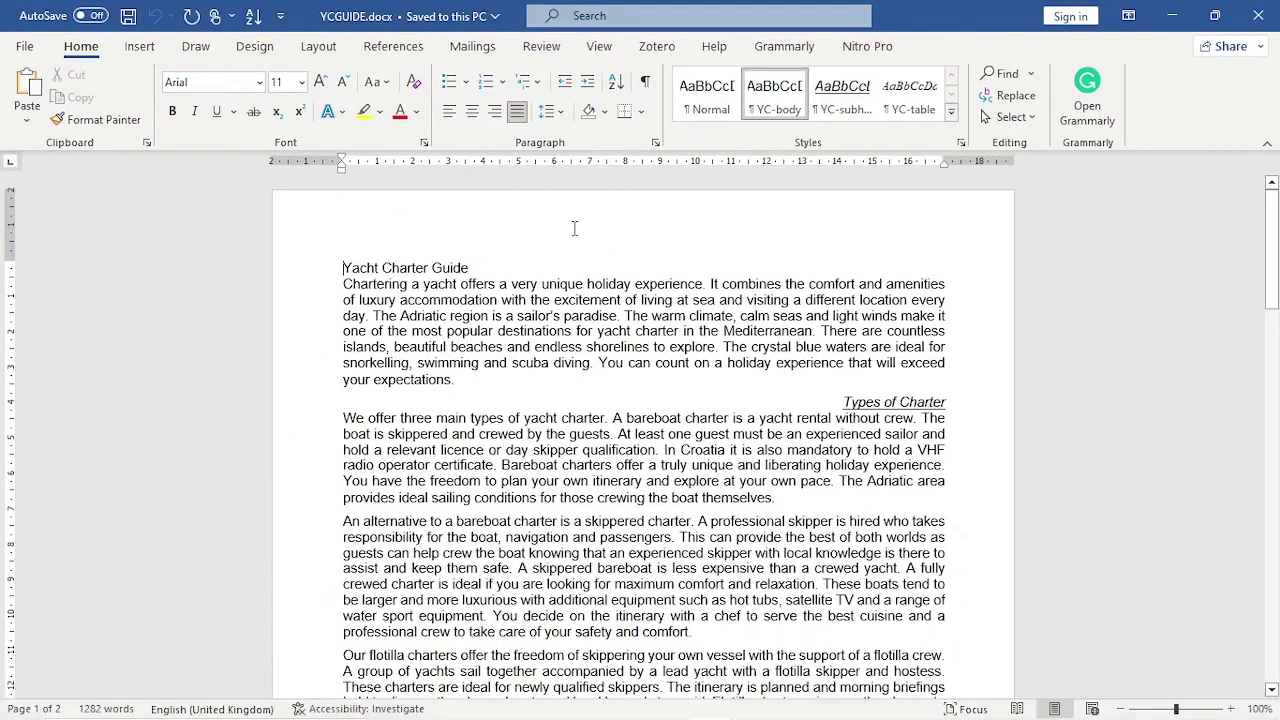
Step: Paste 'Tawara Adriatic Charters' into the YCGUIDE page header, centre it, and close the header
{"action": "double_click", "coordinate": [574, 228]}
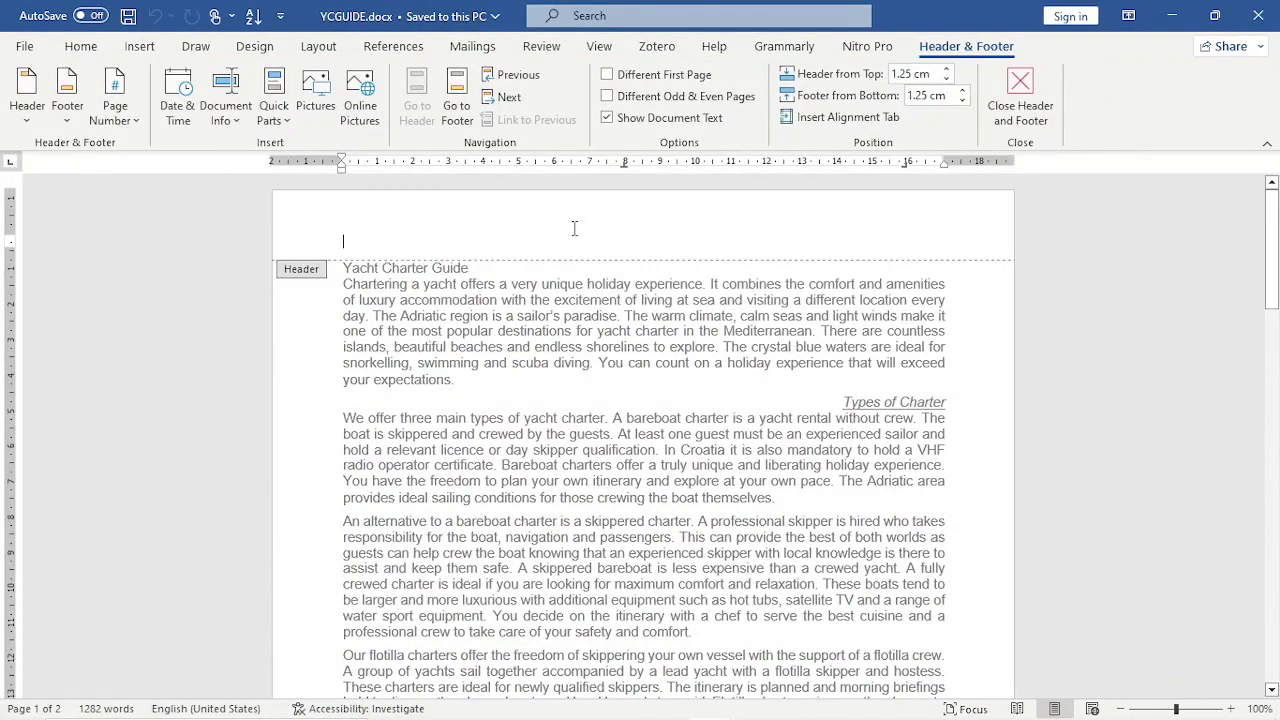
{"action": "key", "text": "ctrl+v"}
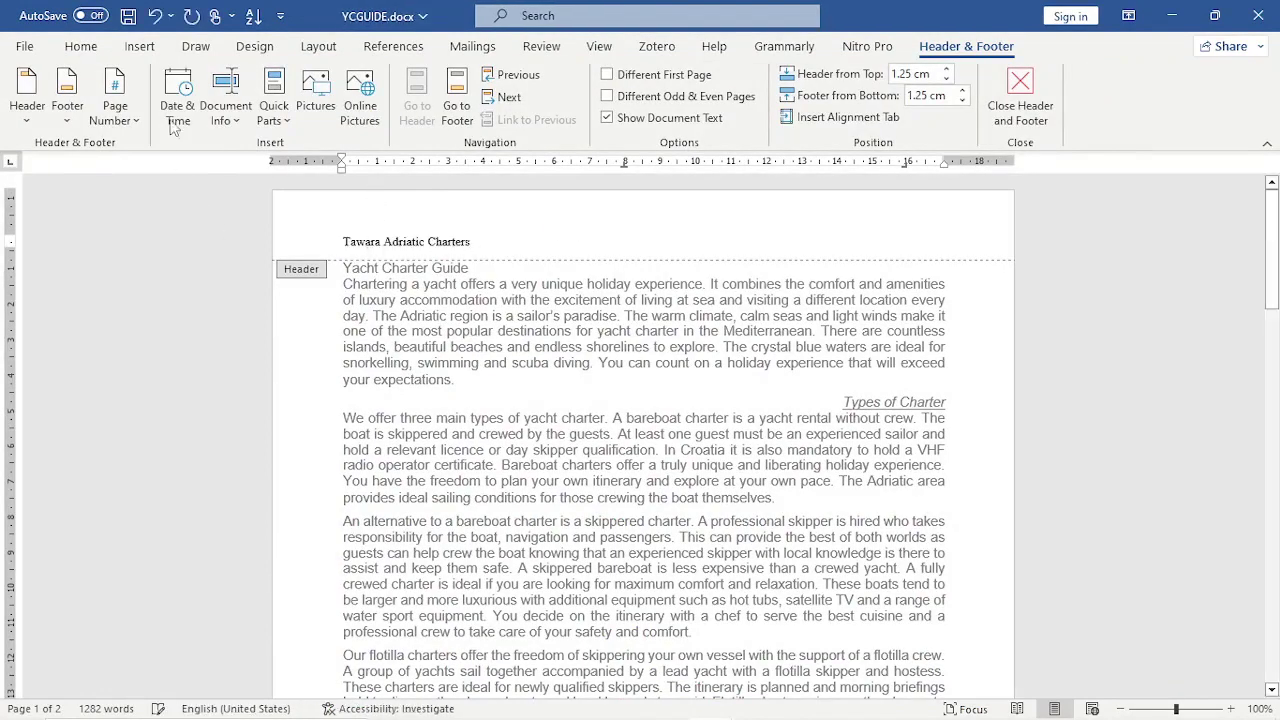
{"action": "left_click", "coordinate": [78, 47]}
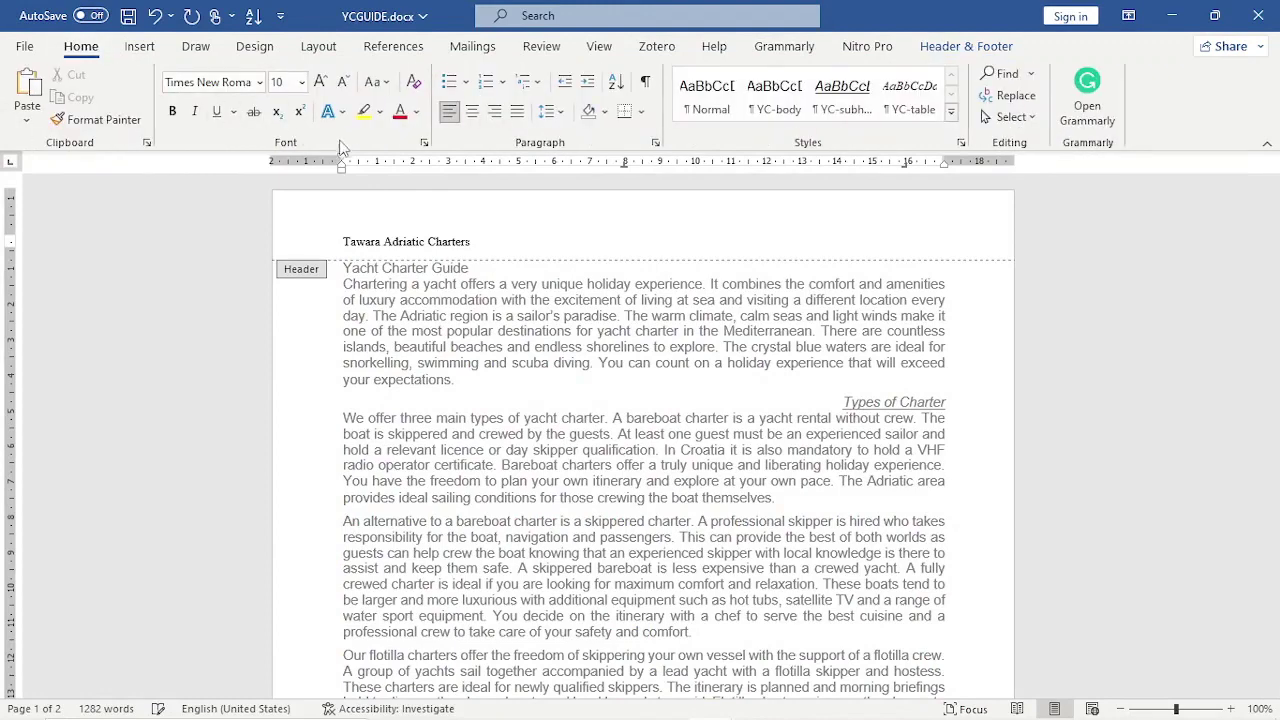
{"action": "left_click", "coordinate": [473, 111]}
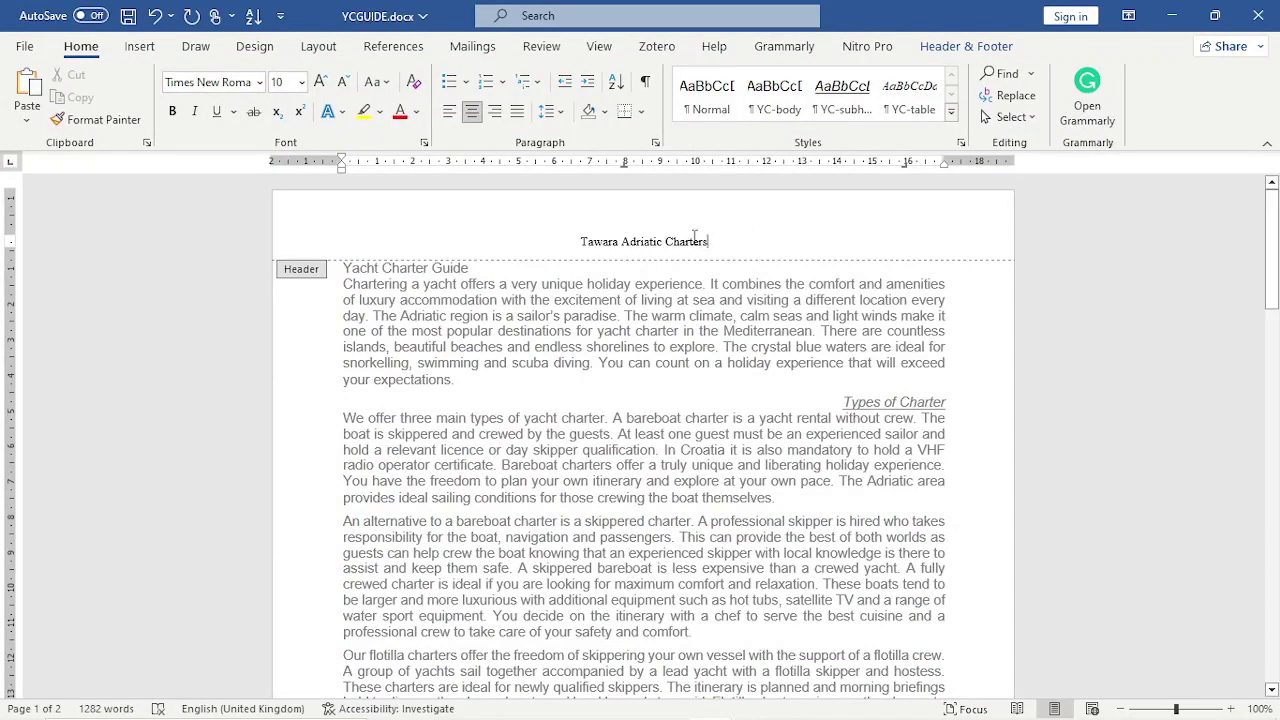
{"action": "double_click", "coordinate": [698, 323]}
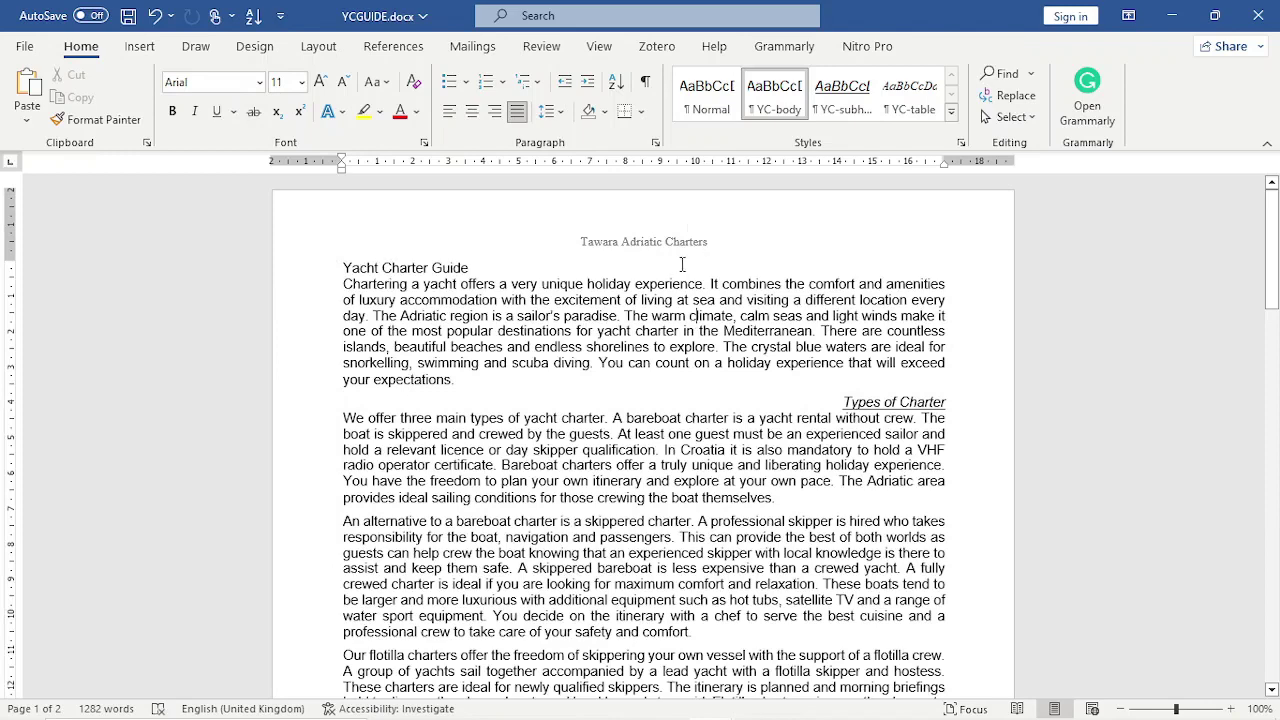
{"action": "mouse_move", "coordinate": [697, 712]}
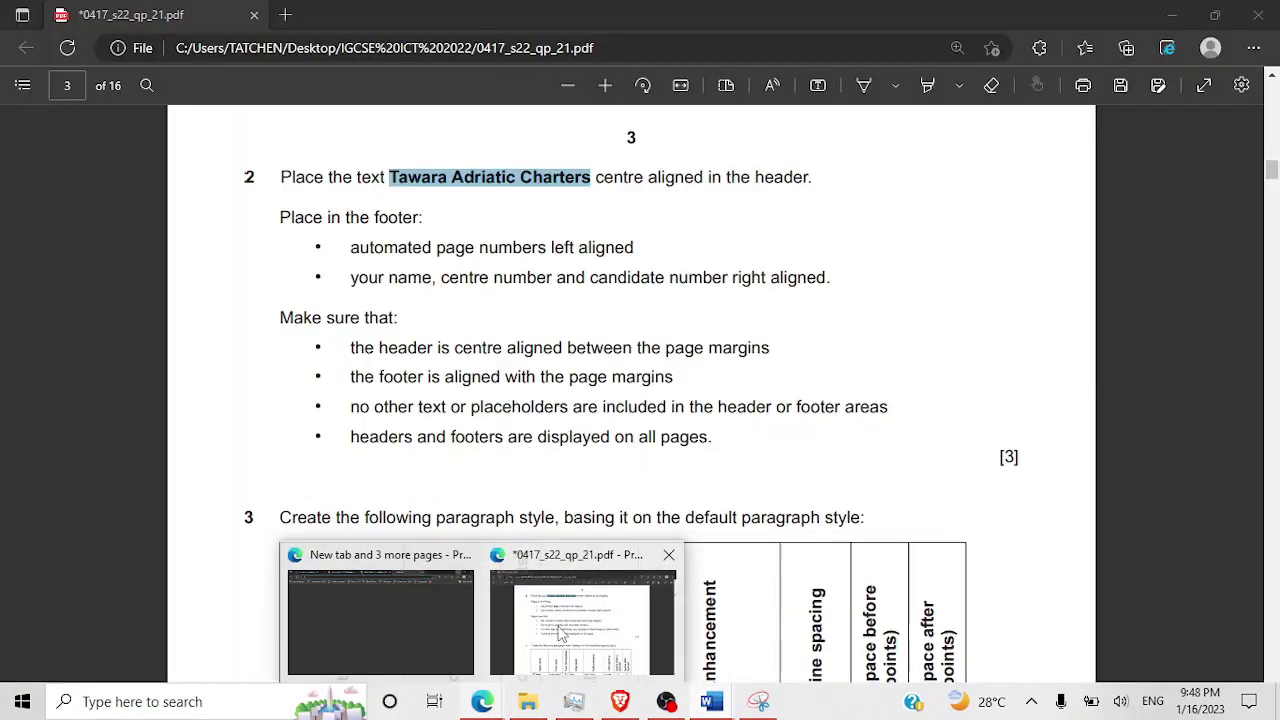
{"action": "left_click", "coordinate": [560, 632]}
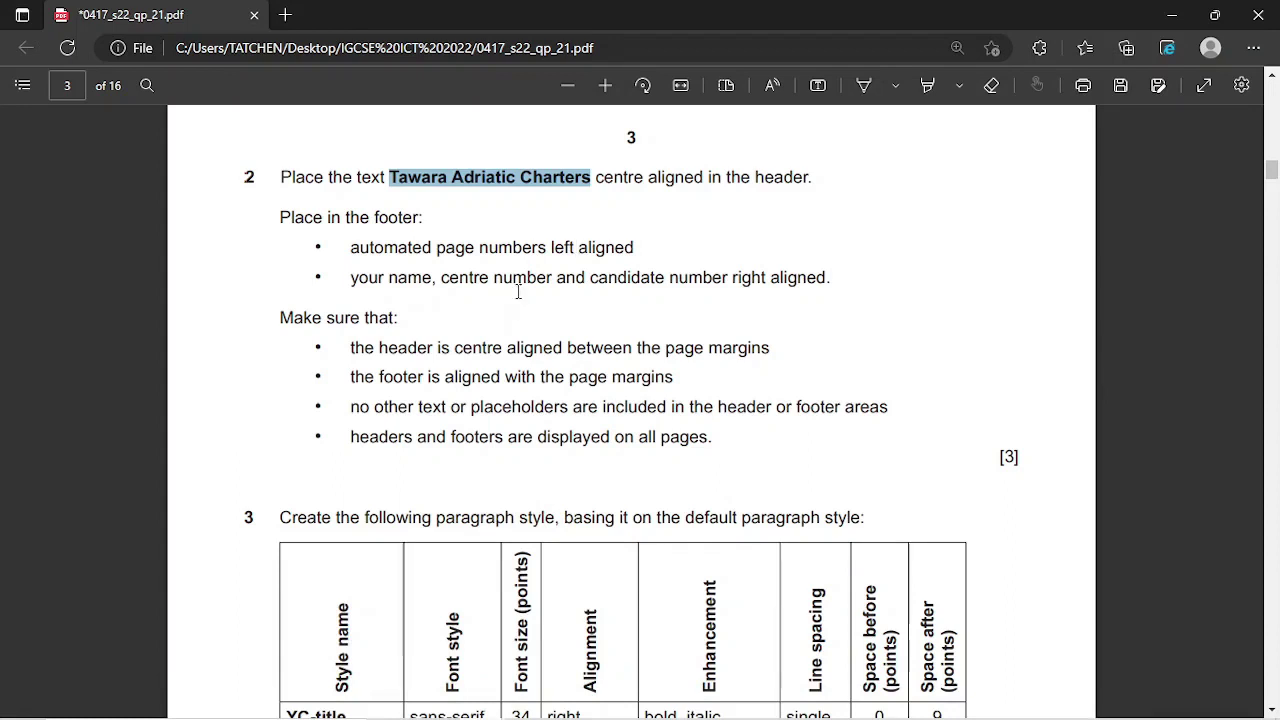
{"action": "mouse_move", "coordinate": [715, 703]}
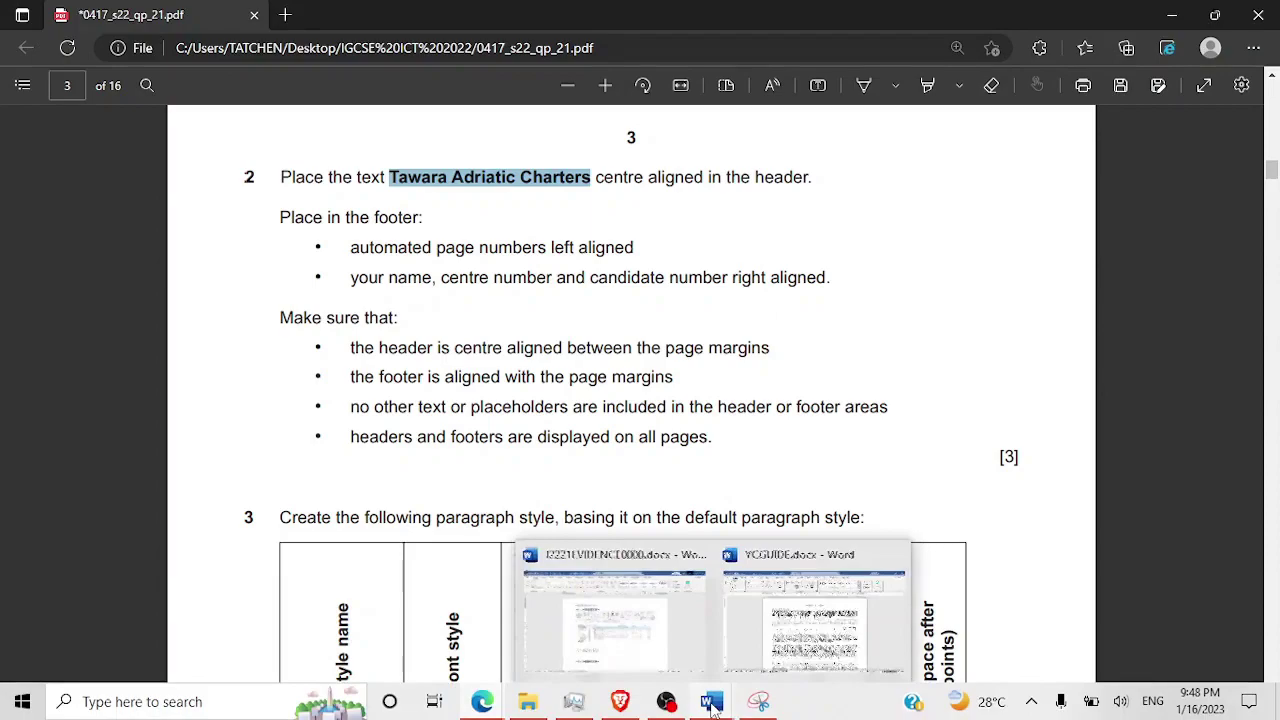
{"action": "left_click", "coordinate": [747, 618]}
Step: Insert a Blank (Three Columns) footer into YCGUIDE
{"action": "scroll", "coordinate": [676, 524], "scroll_direction": "down", "scroll_amount": 15}
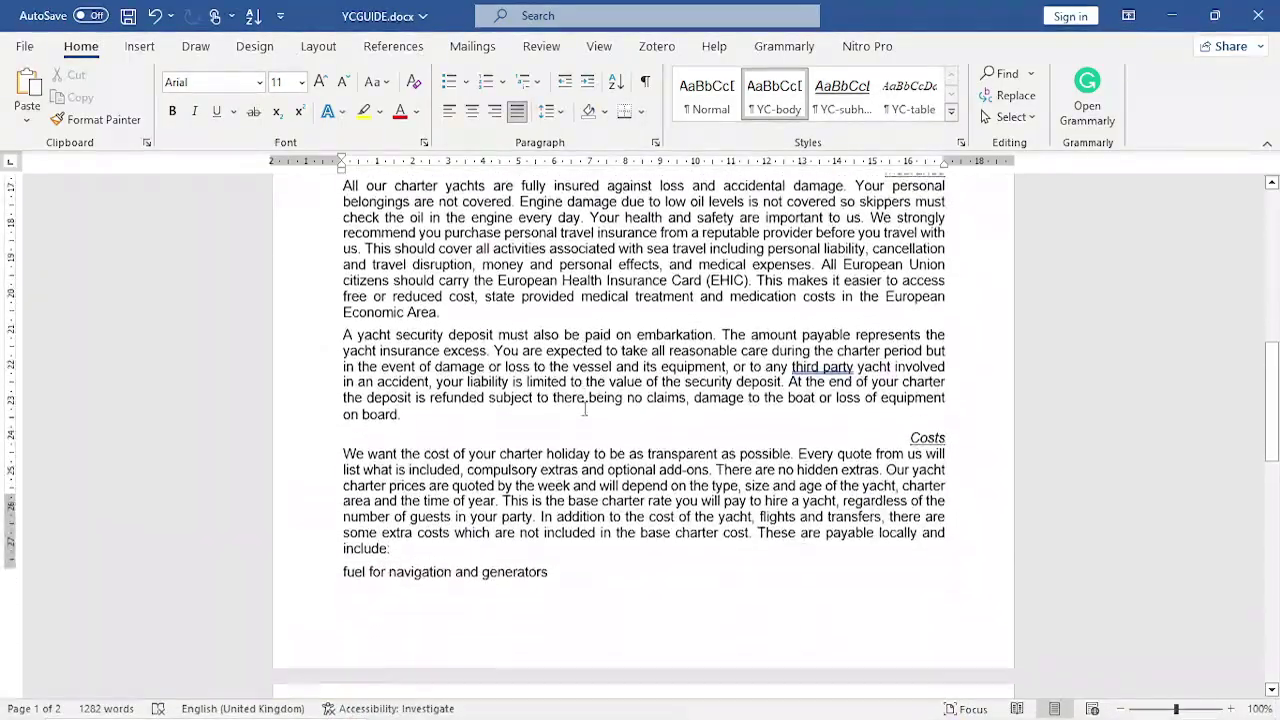
{"action": "left_click", "coordinate": [141, 48]}
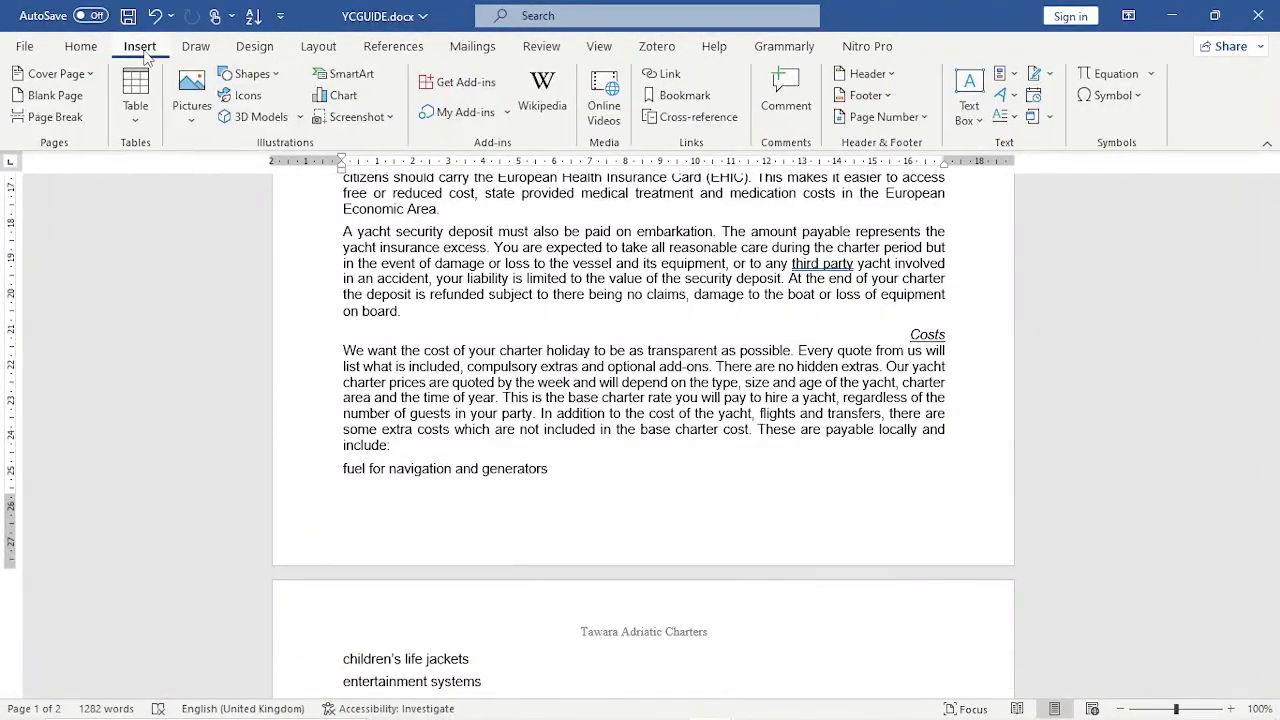
{"action": "left_click", "coordinate": [866, 95]}
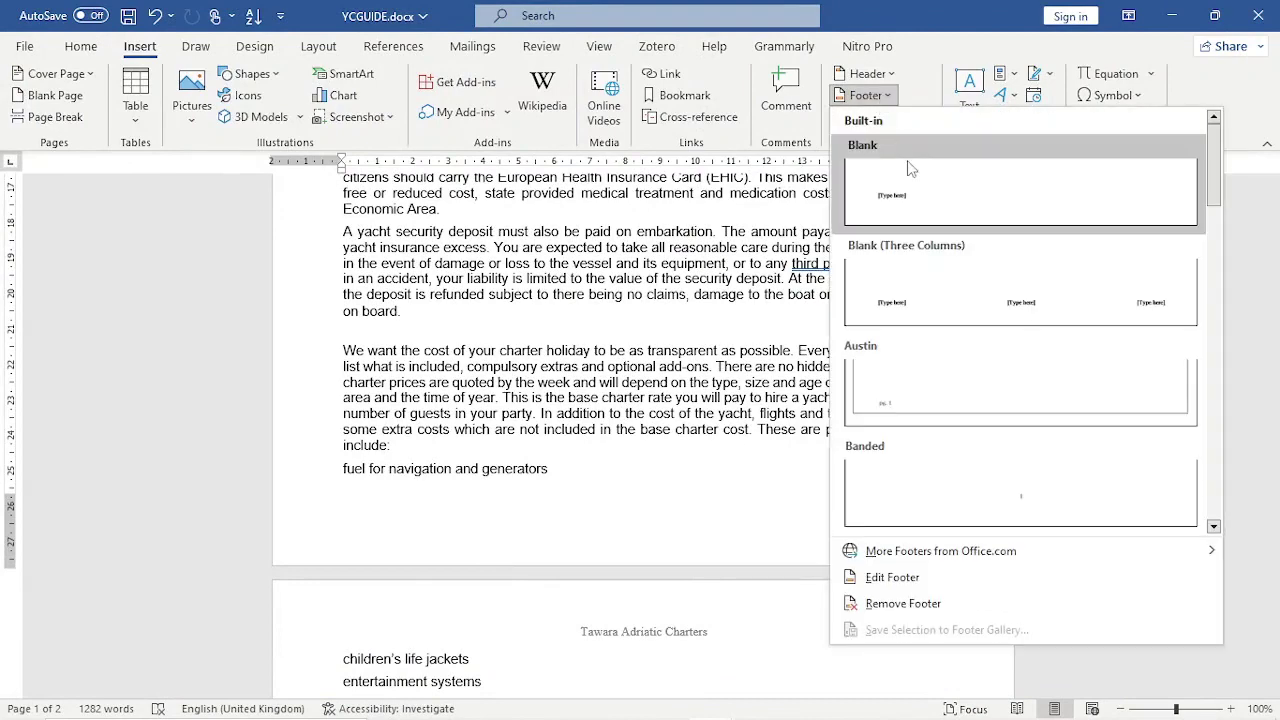
{"action": "left_click", "coordinate": [970, 292]}
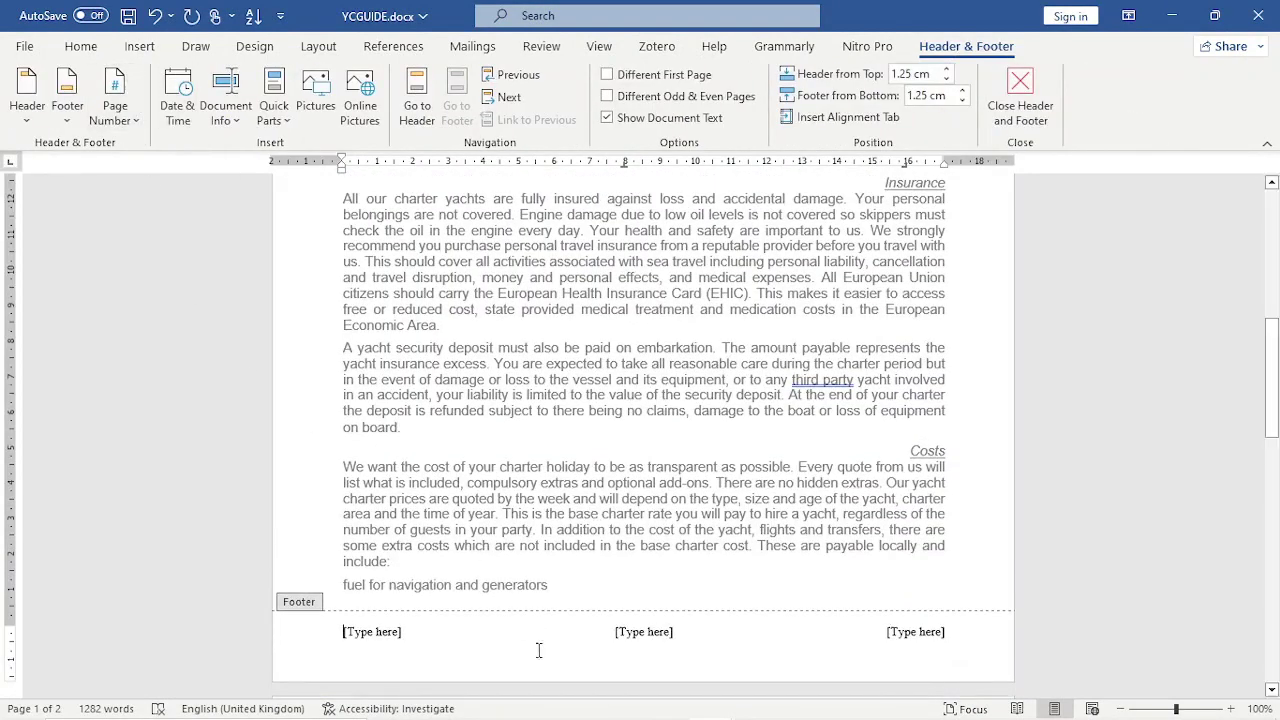
{"action": "key", "text": "ctrl+a"}
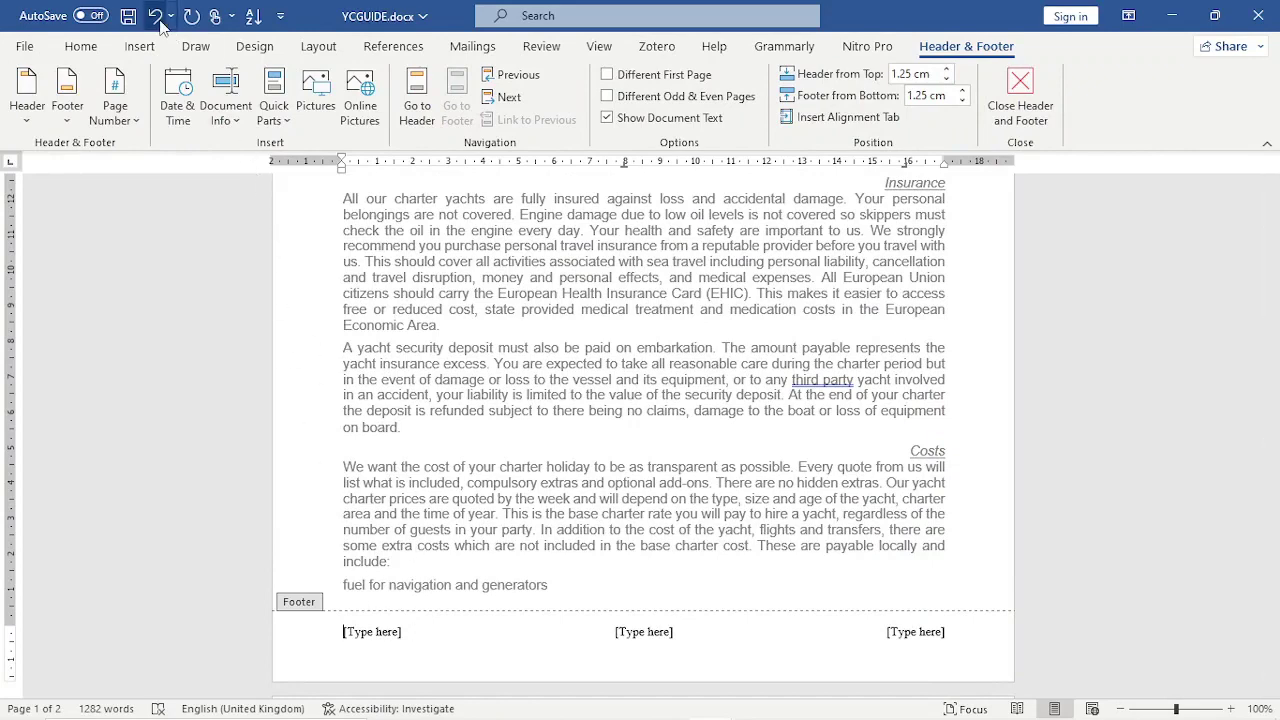
{"action": "key", "text": "Delete"}
{"action": "key", "text": "Escape"}
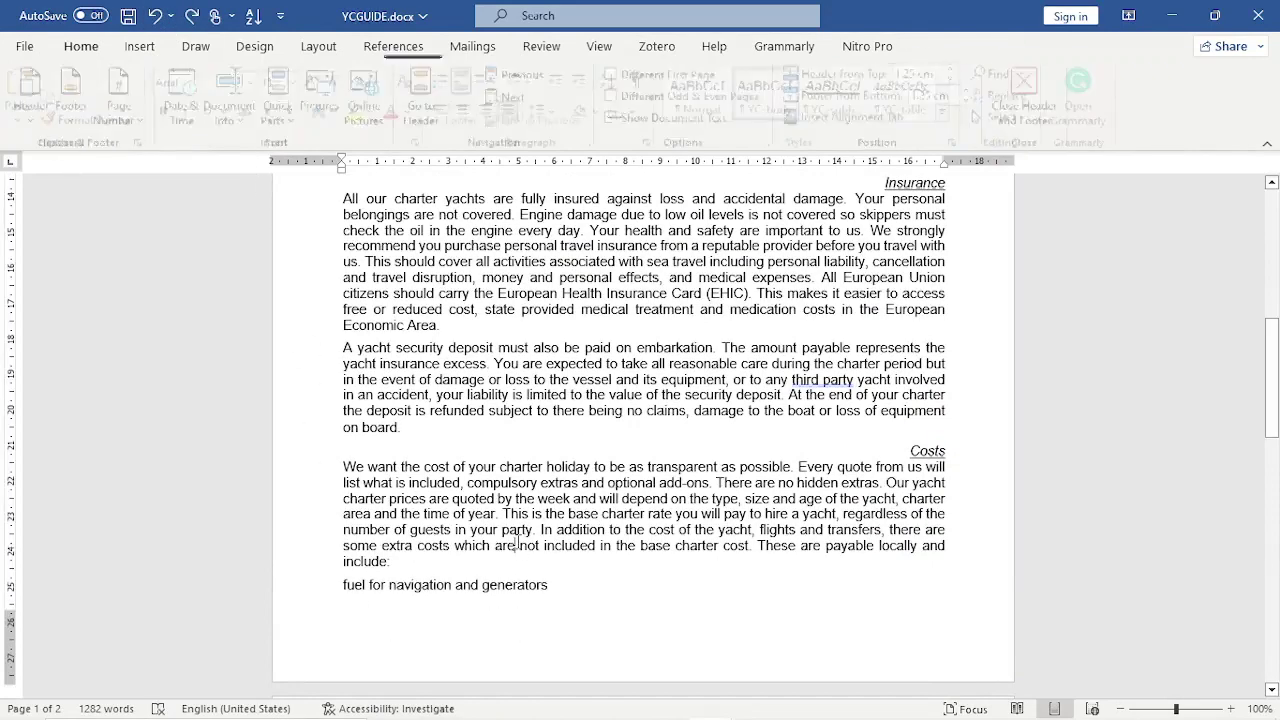
{"action": "double_click", "coordinate": [388, 662]}
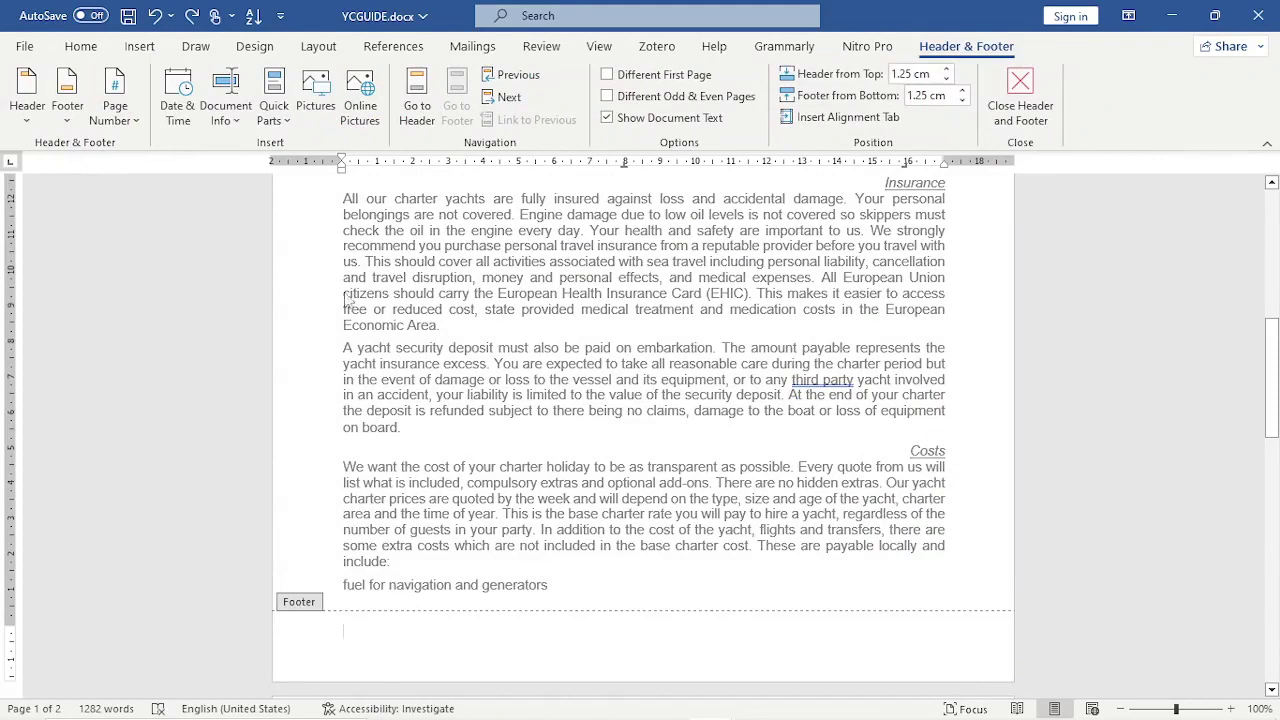
{"action": "left_click", "coordinate": [67, 100]}
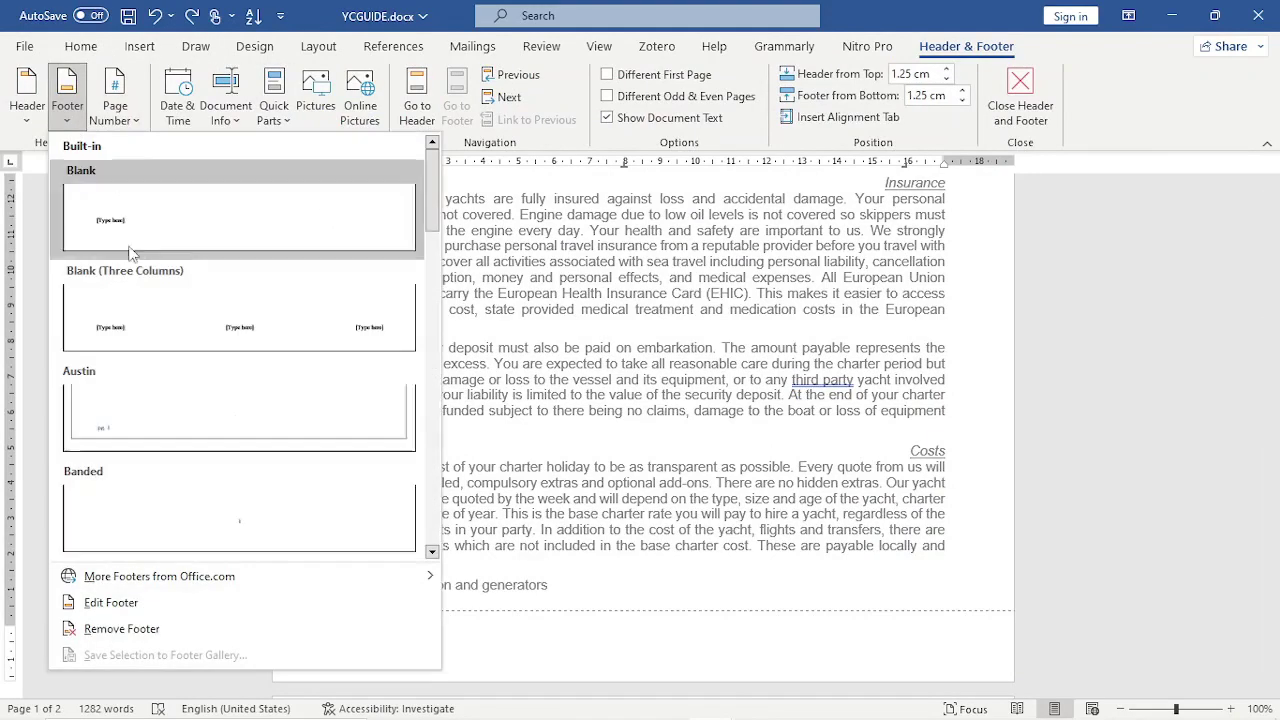
{"action": "left_click", "coordinate": [151, 341]}
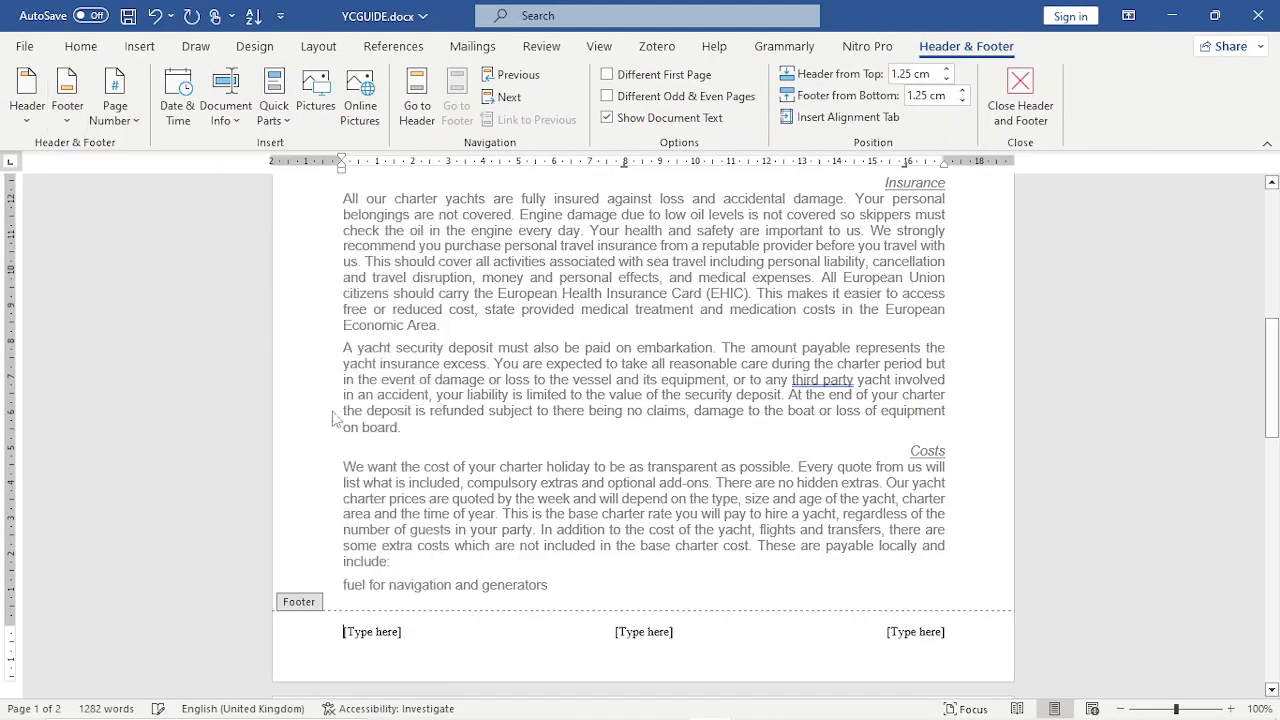
Step: Put a Plain Number 1 page number at the footer's left, then tab to the centre position
{"action": "left_click", "coordinate": [409, 632]}
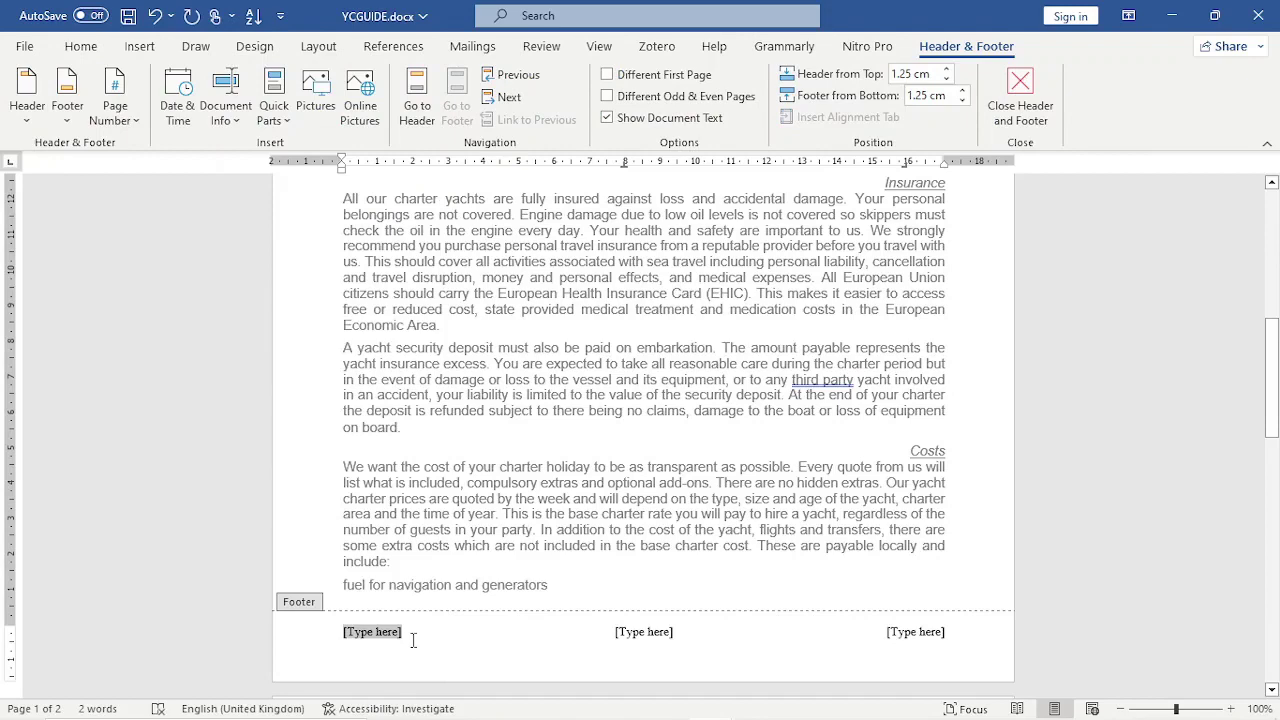
{"action": "left_click", "coordinate": [131, 104]}
{"action": "mouse_move", "coordinate": [145, 156]}
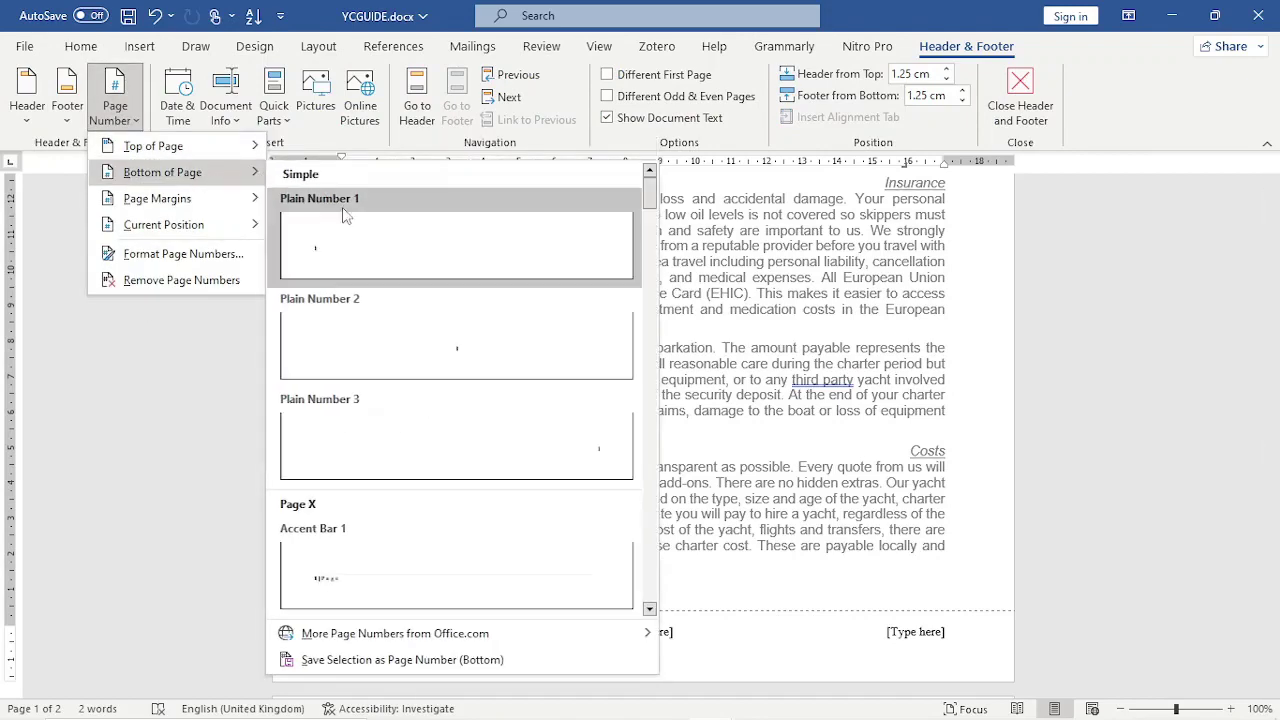
{"action": "left_click", "coordinate": [350, 230]}
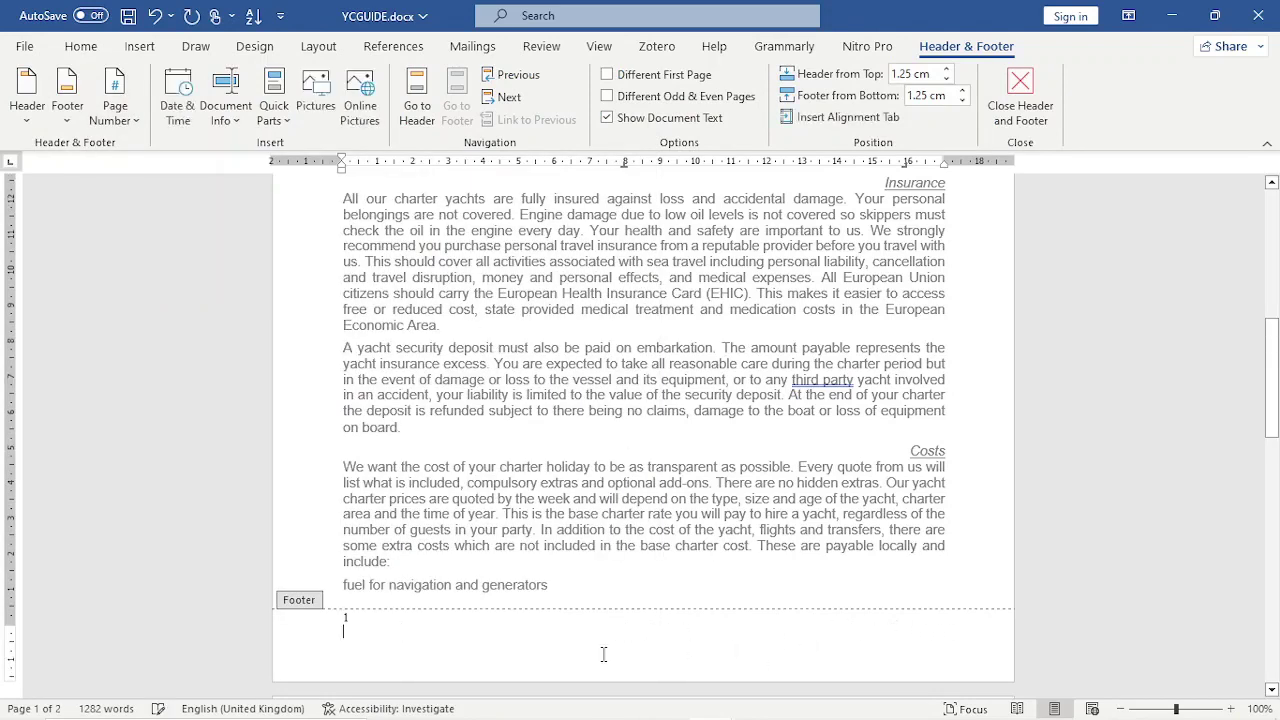
{"action": "key", "text": "BackSpace"}
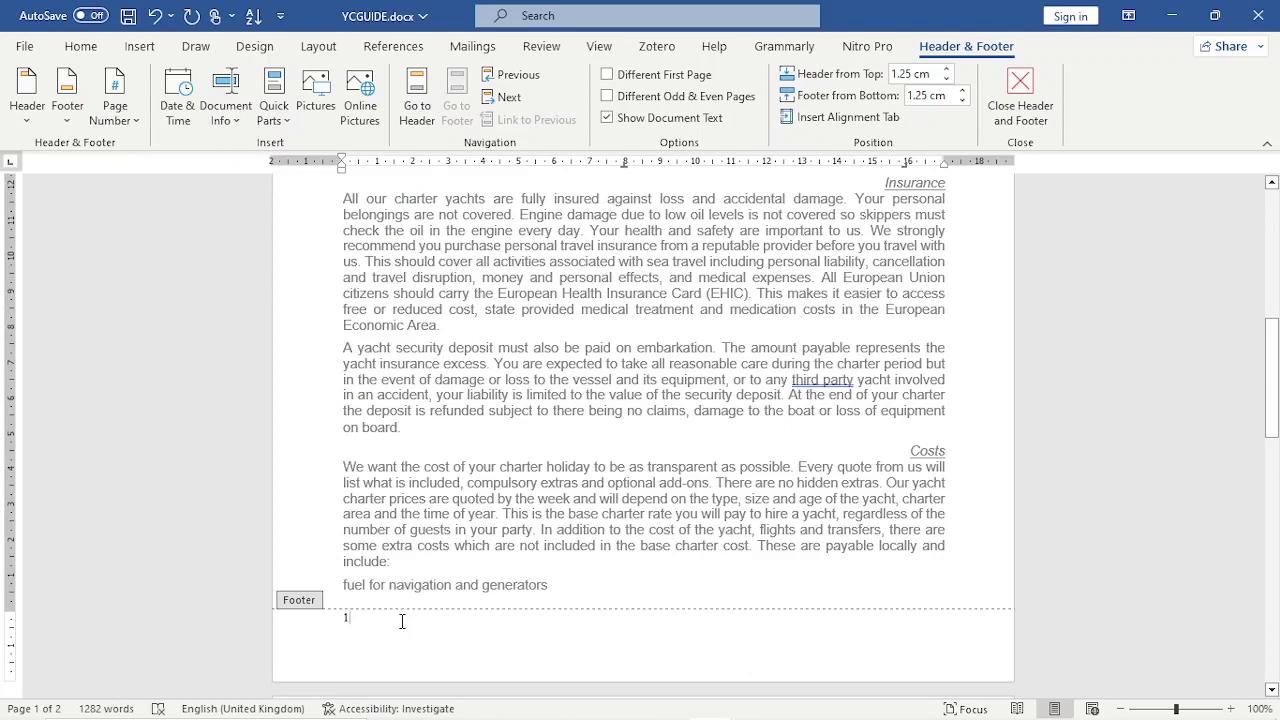
{"action": "key", "text": "Tab"}
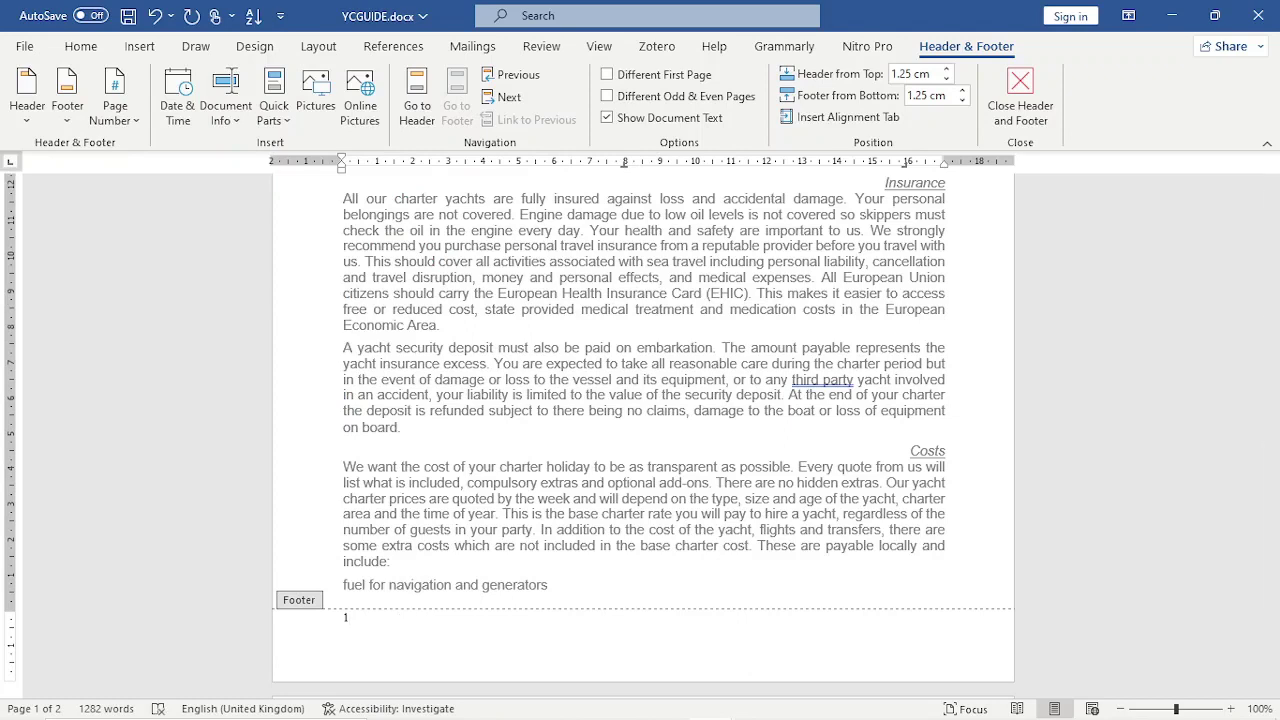
Step: Add the candidate's name, centre number and candidate number at the footer's right, then close the footer
{"action": "key", "text": "Tab"}
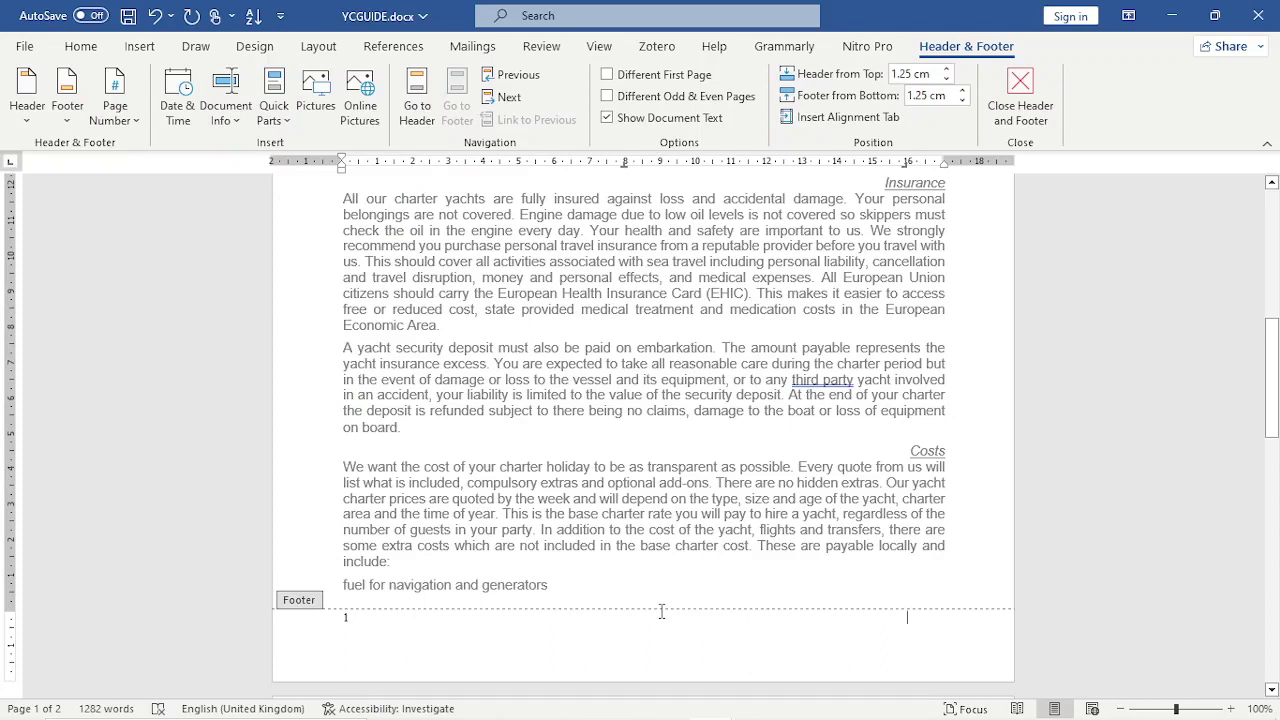
{"action": "type", "text": "Kum"}
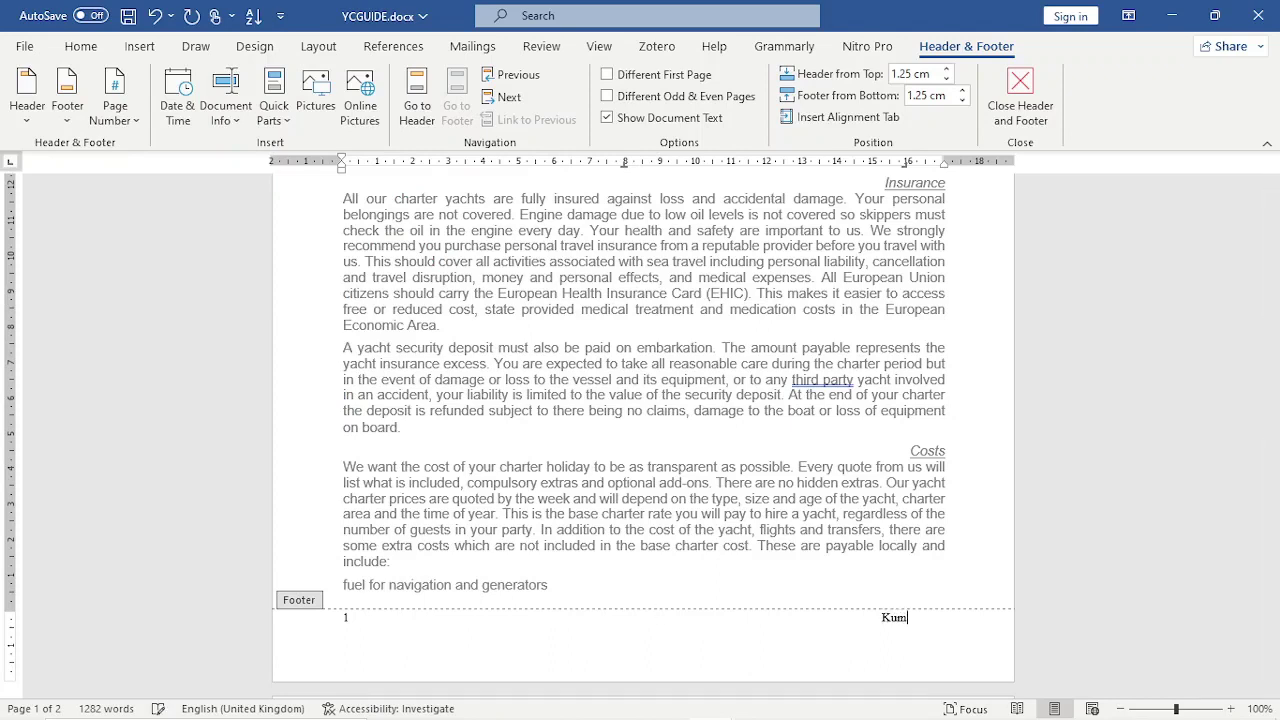
{"action": "type", "text": " Tatchen,Gh01"}
{"action": "type", "text": ",0000"}
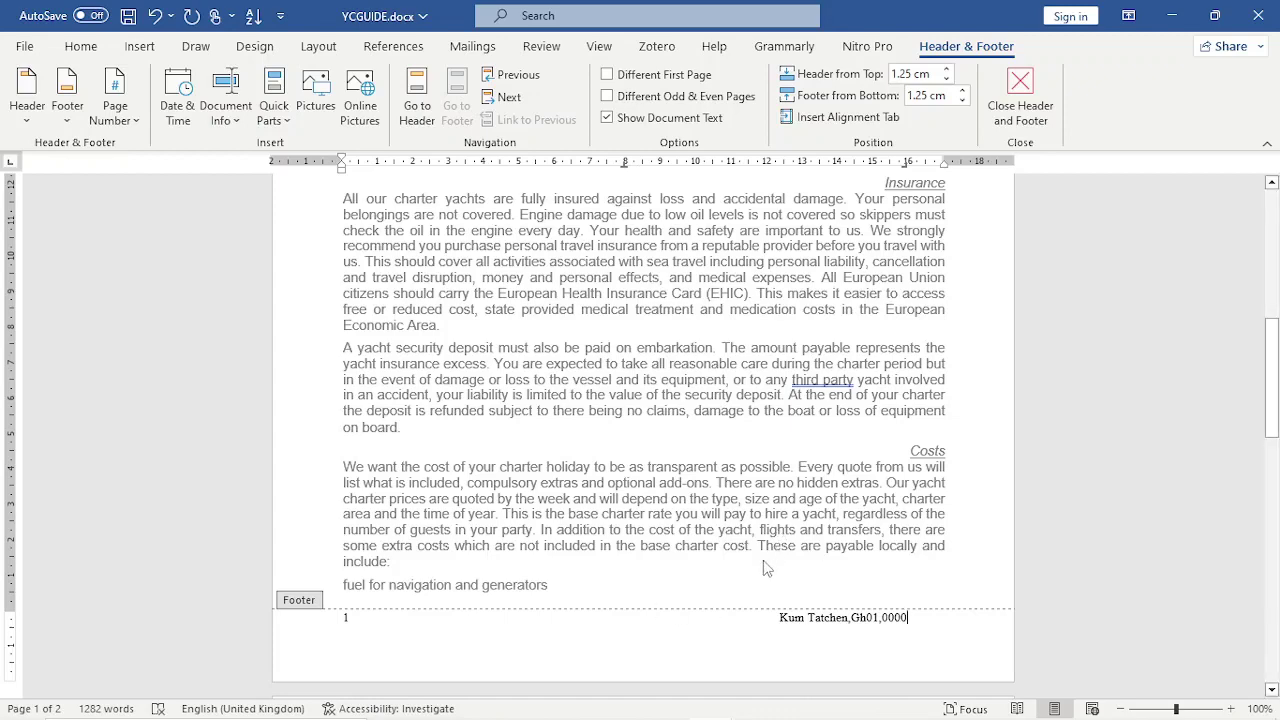
{"action": "left_click", "coordinate": [1020, 98]}
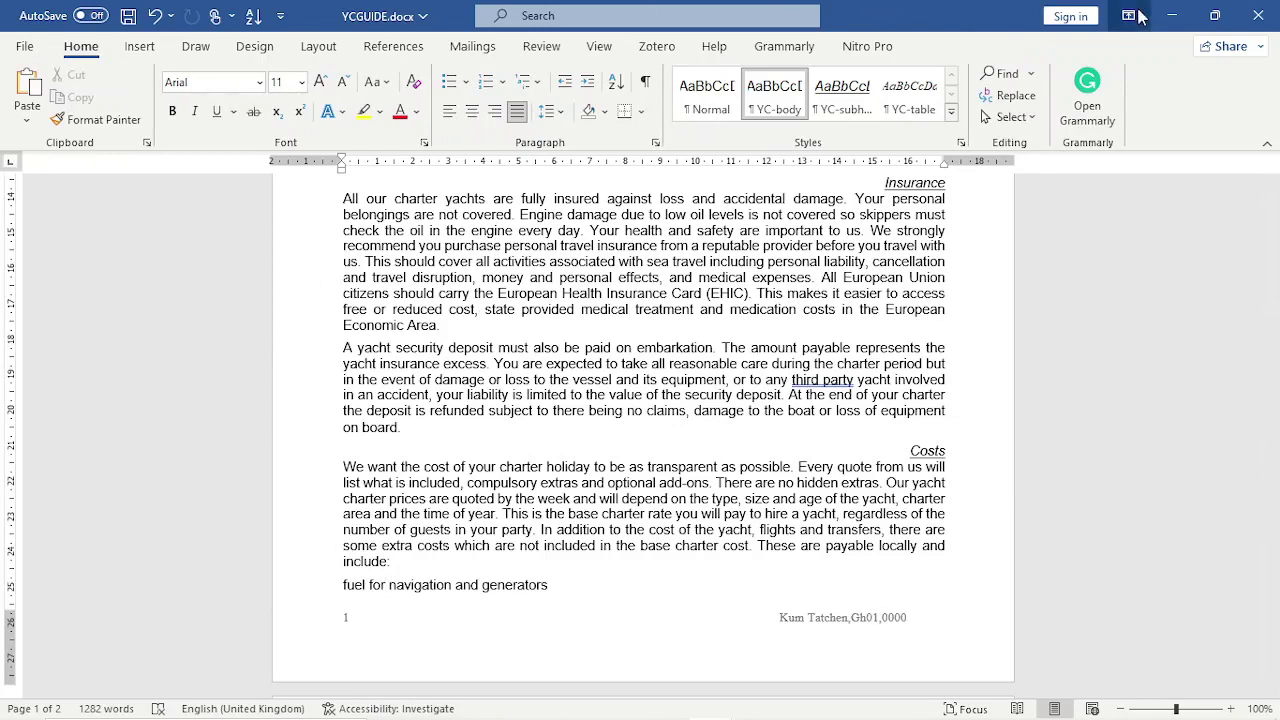
Step: Check the exam paper's footer instructions, then return to YCGUIDE
{"action": "left_click", "coordinate": [1171, 15]}
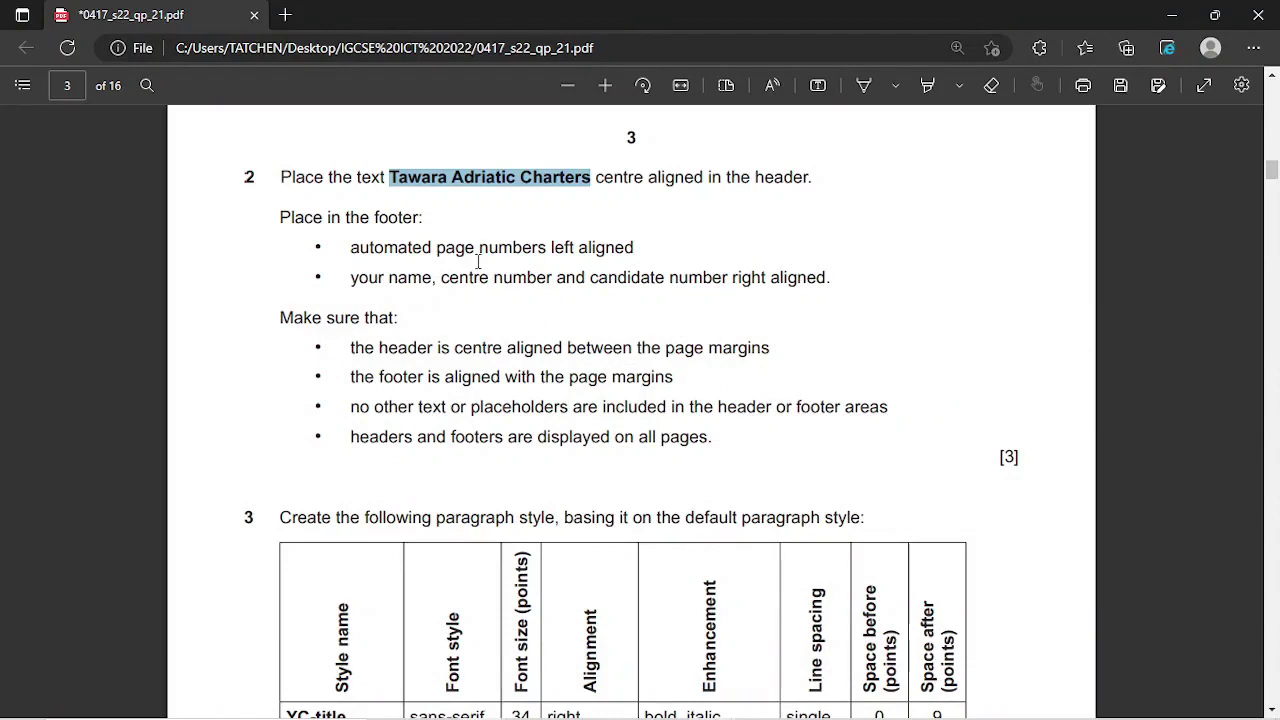
{"action": "scroll", "coordinate": [432, 323], "scroll_direction": "down", "scroll_amount": 1}
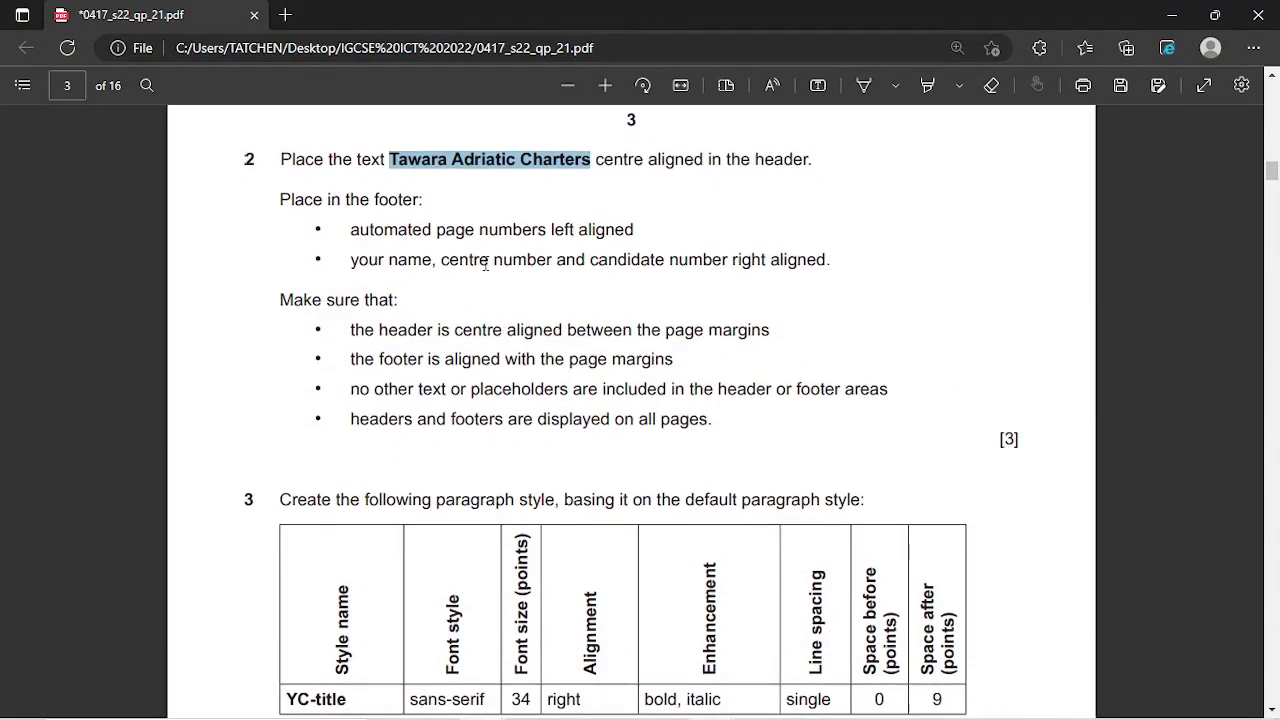
{"action": "mouse_move", "coordinate": [711, 701]}
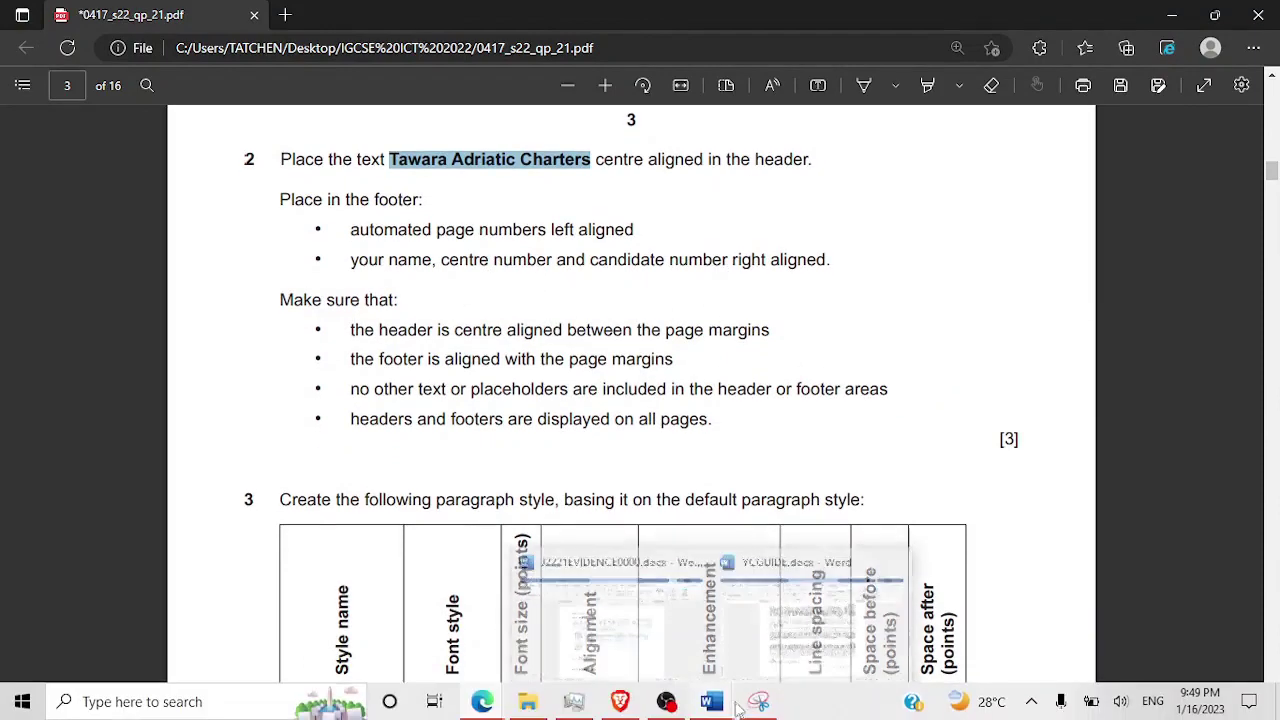
{"action": "left_click", "coordinate": [797, 625]}
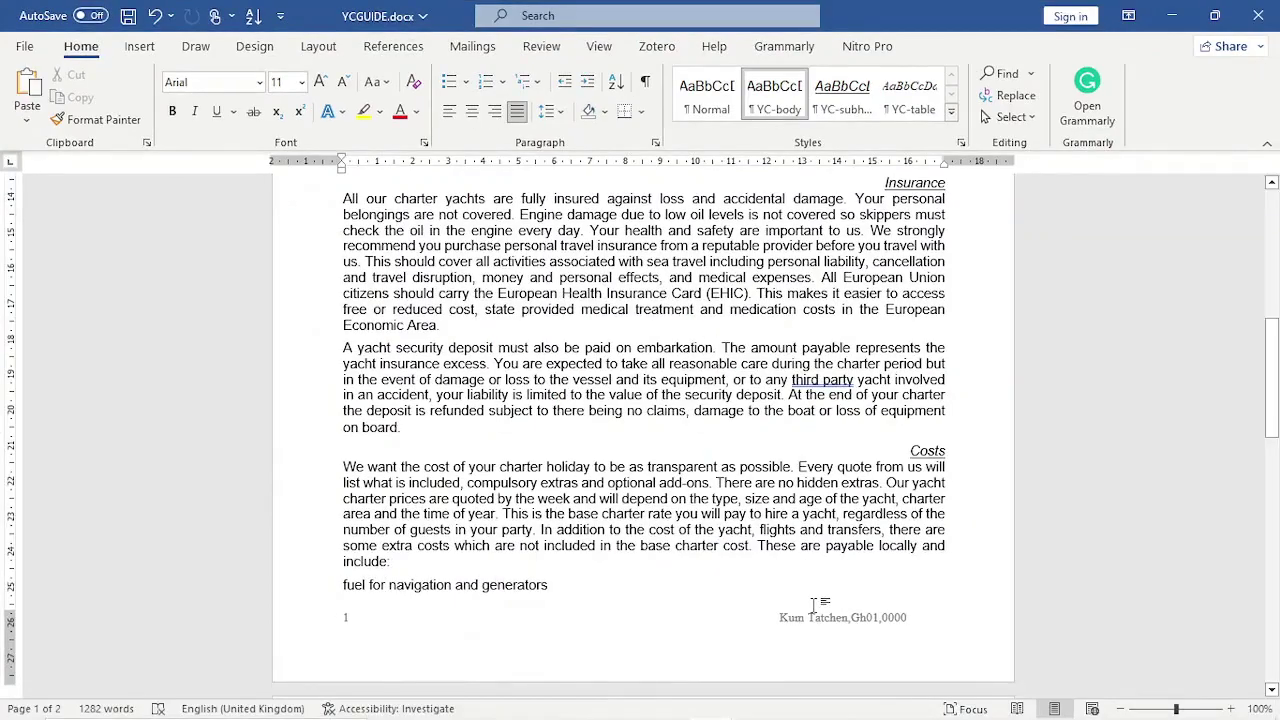
Step: Right-align the YCGUIDE footer line, close the footer, and minimize Word and Edge
{"action": "double_click", "coordinate": [813, 604]}
{"action": "double_click", "coordinate": [795, 633]}
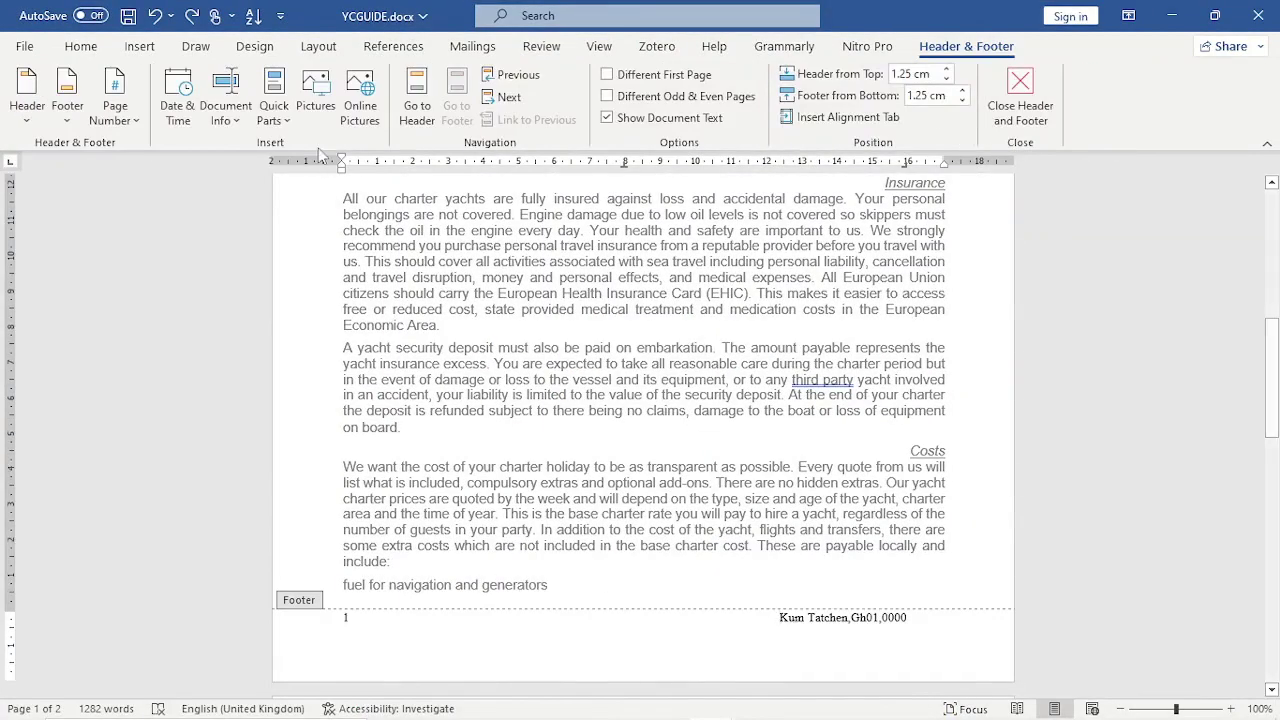
{"action": "left_click", "coordinate": [81, 46]}
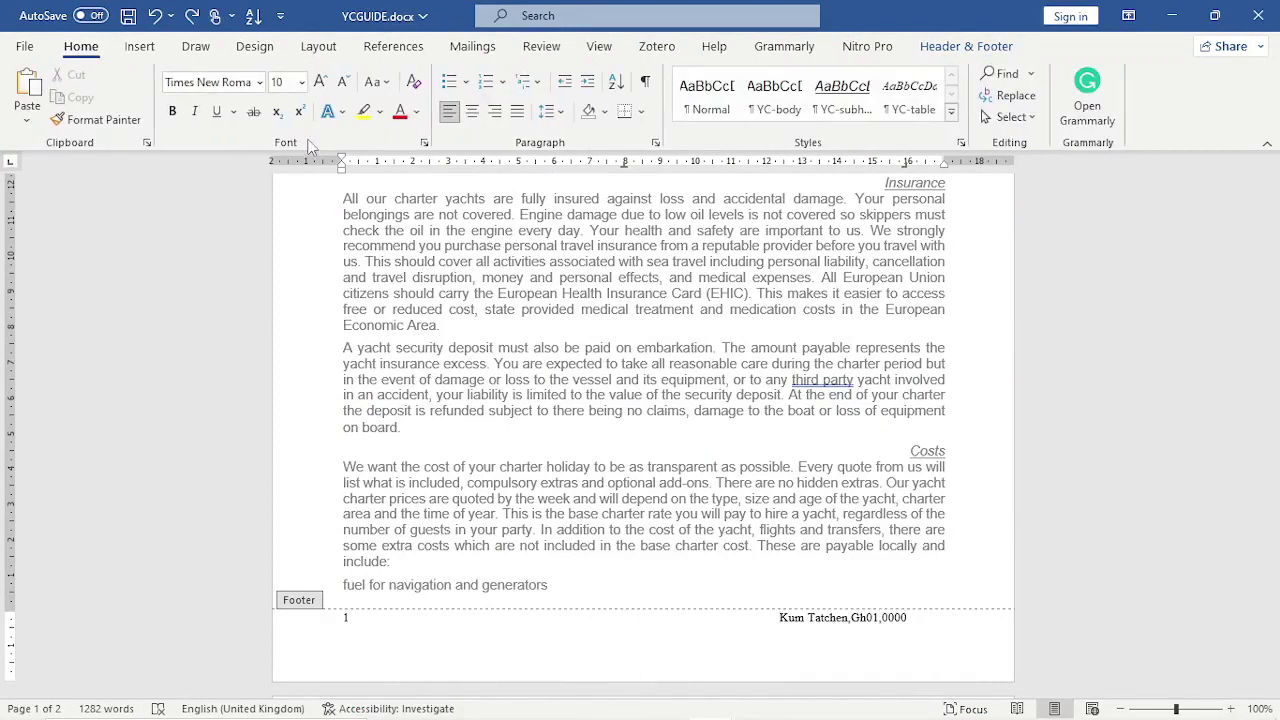
{"action": "left_click", "coordinate": [494, 110]}
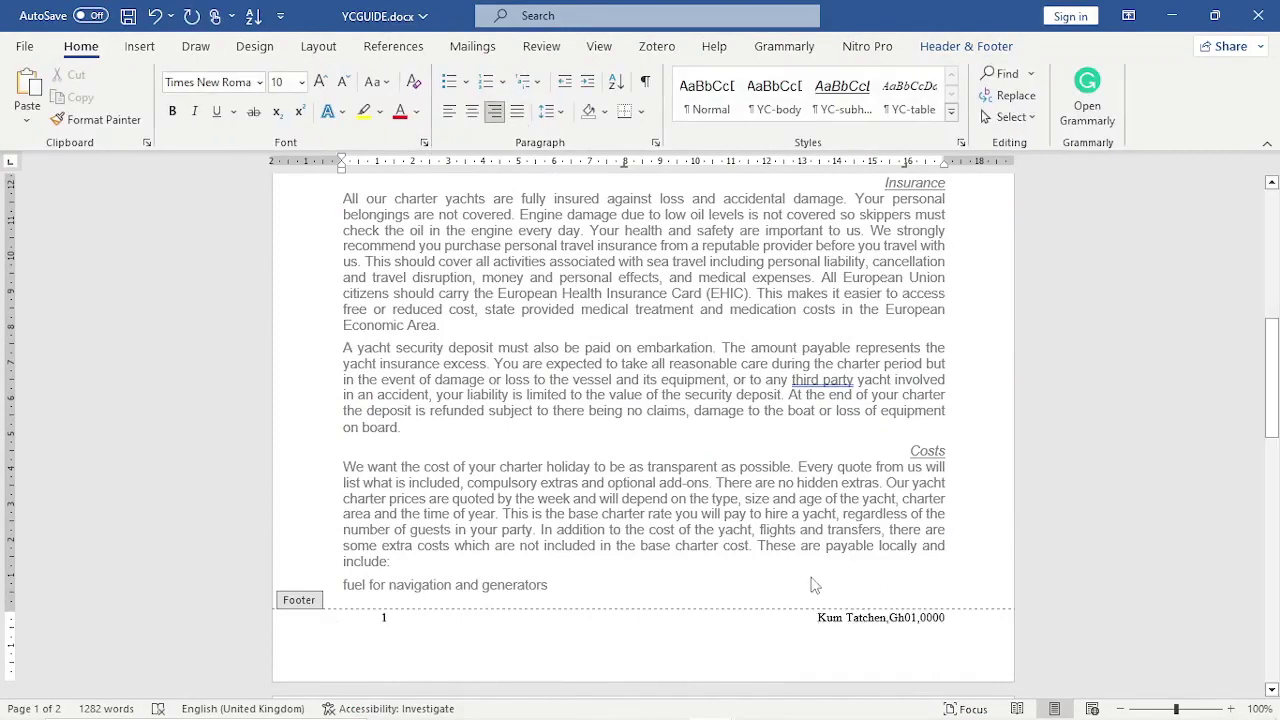
{"action": "double_click", "coordinate": [815, 578]}
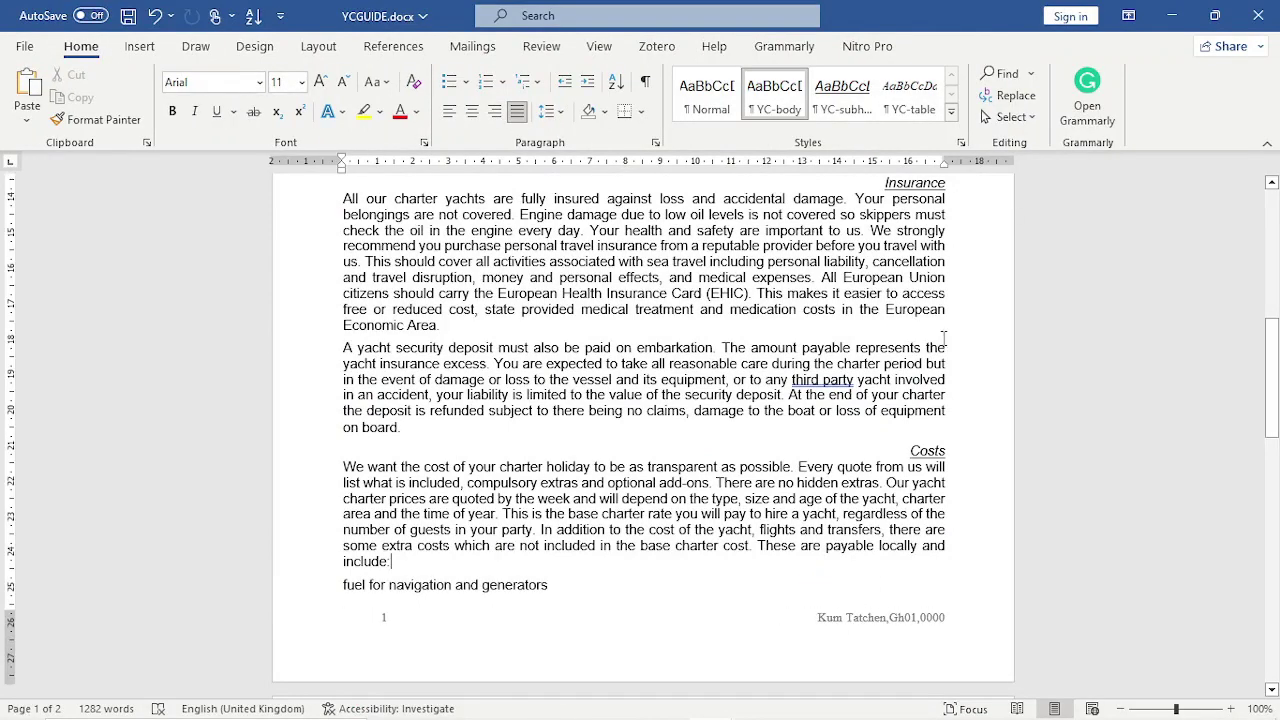
{"action": "left_click", "coordinate": [1172, 16]}
{"action": "left_click", "coordinate": [1174, 14]}
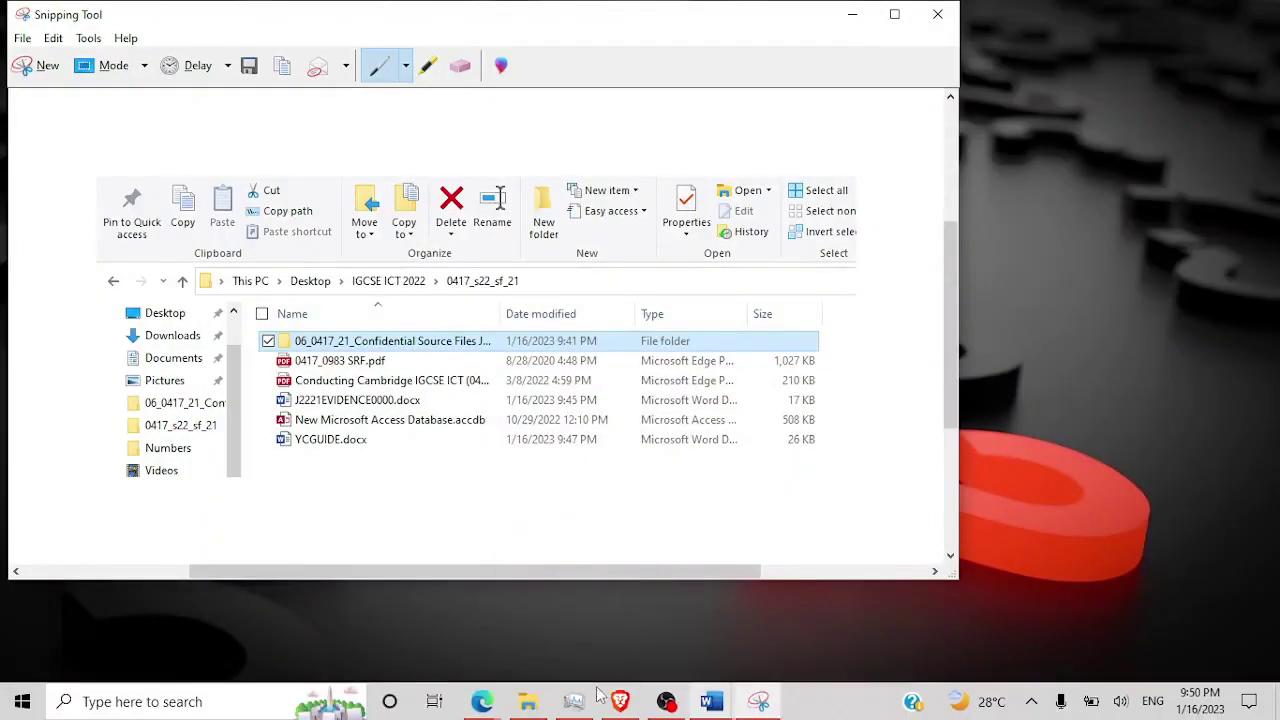
Step: Switch to the 0417_s22_qp_21.pdf exam paper in Edge
{"action": "mouse_move", "coordinate": [482, 701]}
{"action": "left_click", "coordinate": [598, 620]}
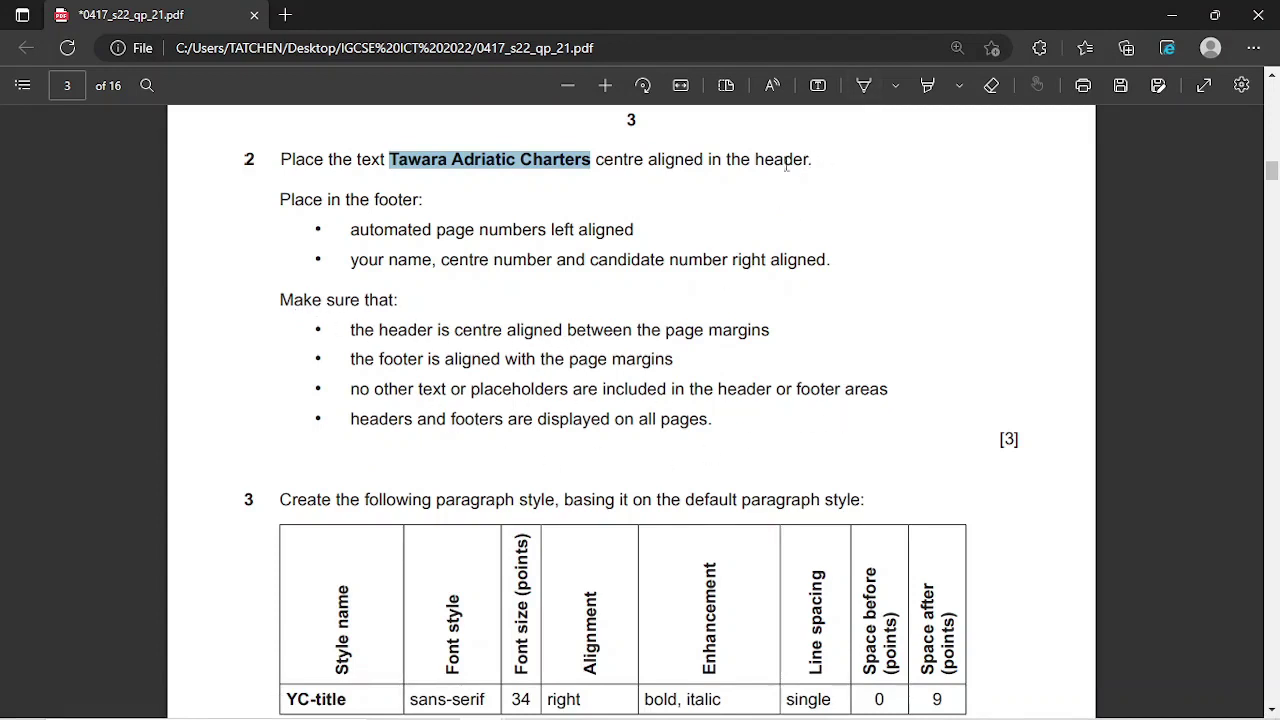
Step: Draw a red freehand tick beside question 2's header and footer checklist
{"action": "left_click", "coordinate": [927, 85]}
{"action": "left_click", "coordinate": [864, 85]}
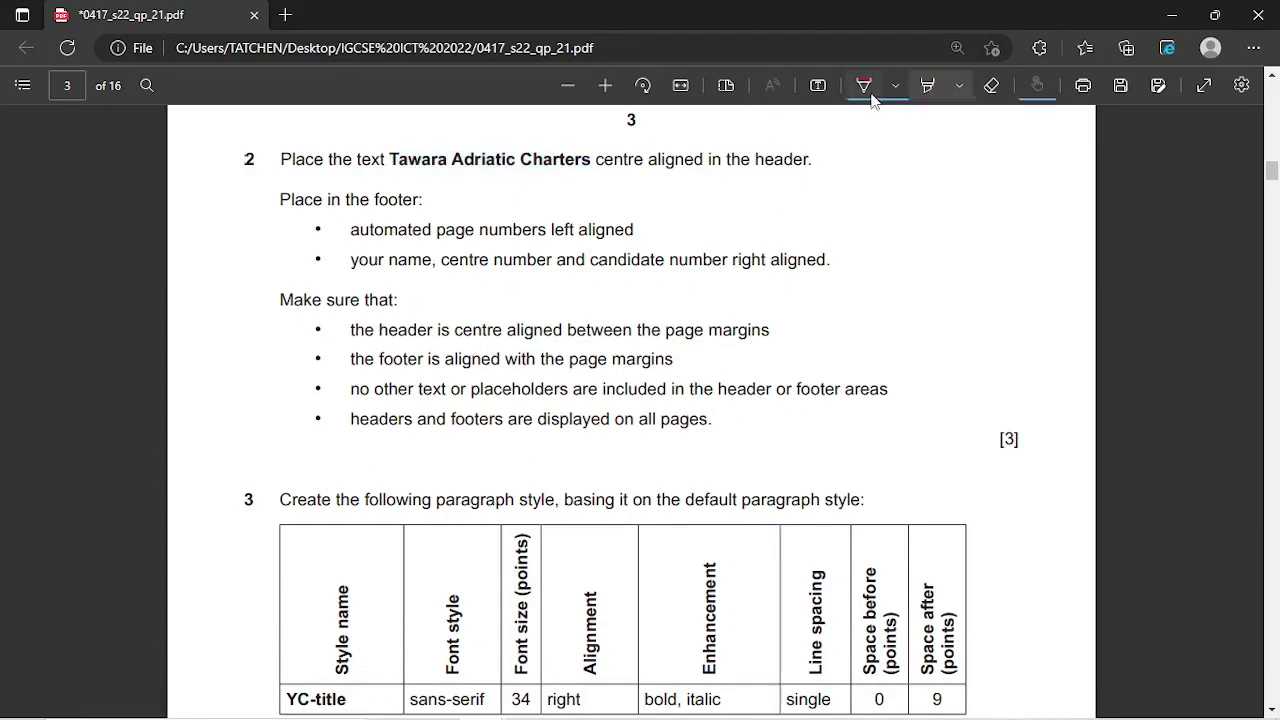
{"action": "mouse_move", "coordinate": [743, 432]}
{"action": "left_mouse_down"}
{"action": "mouse_move", "coordinate": [912, 358]}
{"action": "mouse_move", "coordinate": [1006, 232]}
{"action": "left_mouse_up"}
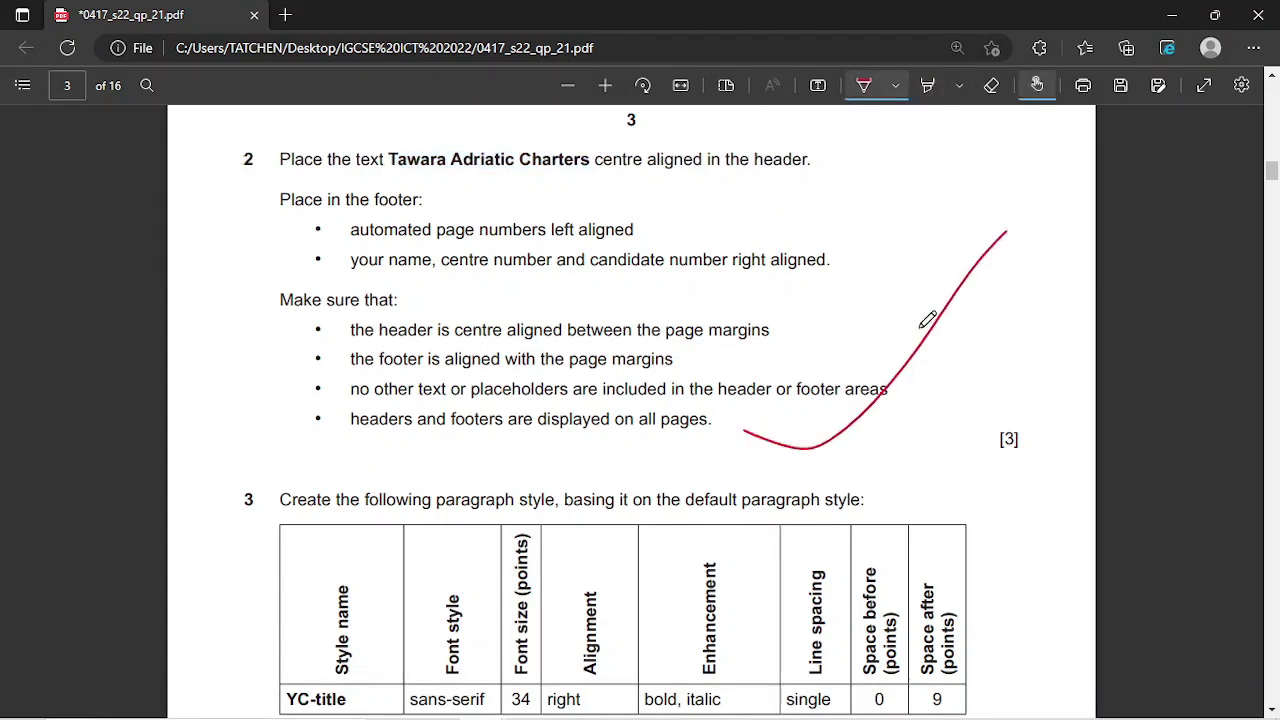
{"action": "left_click_drag", "start_coordinate": [1273, 175], "coordinate": [1273, 180]}
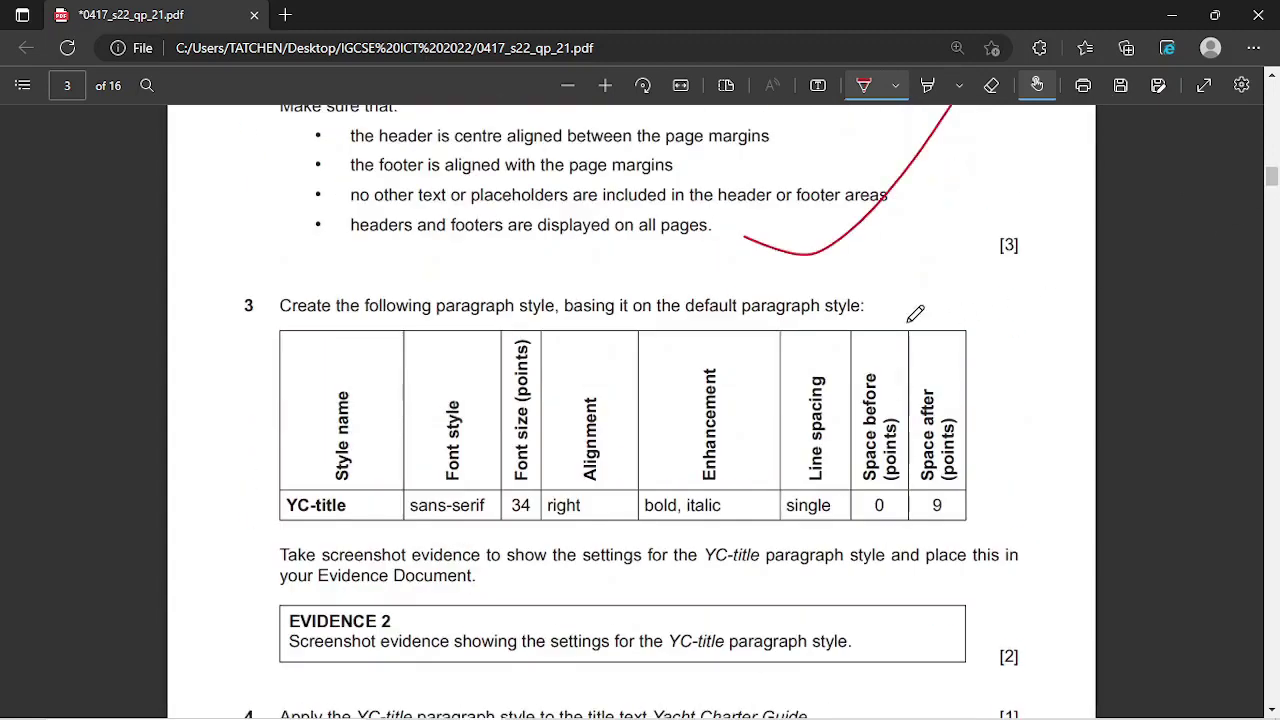
{"action": "key", "text": "Escape"}
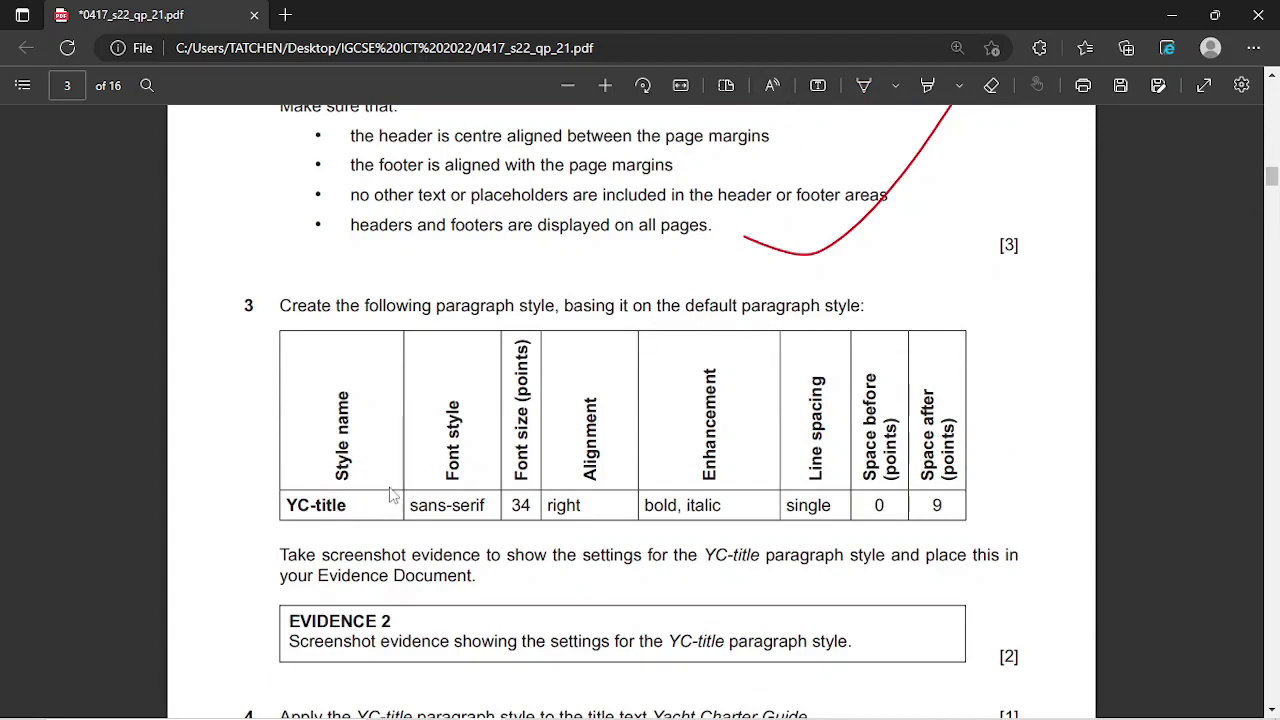
Step: Select the style name YC-title in question 3's table
{"action": "left_click_drag", "start_coordinate": [360, 512], "coordinate": [287, 505]}
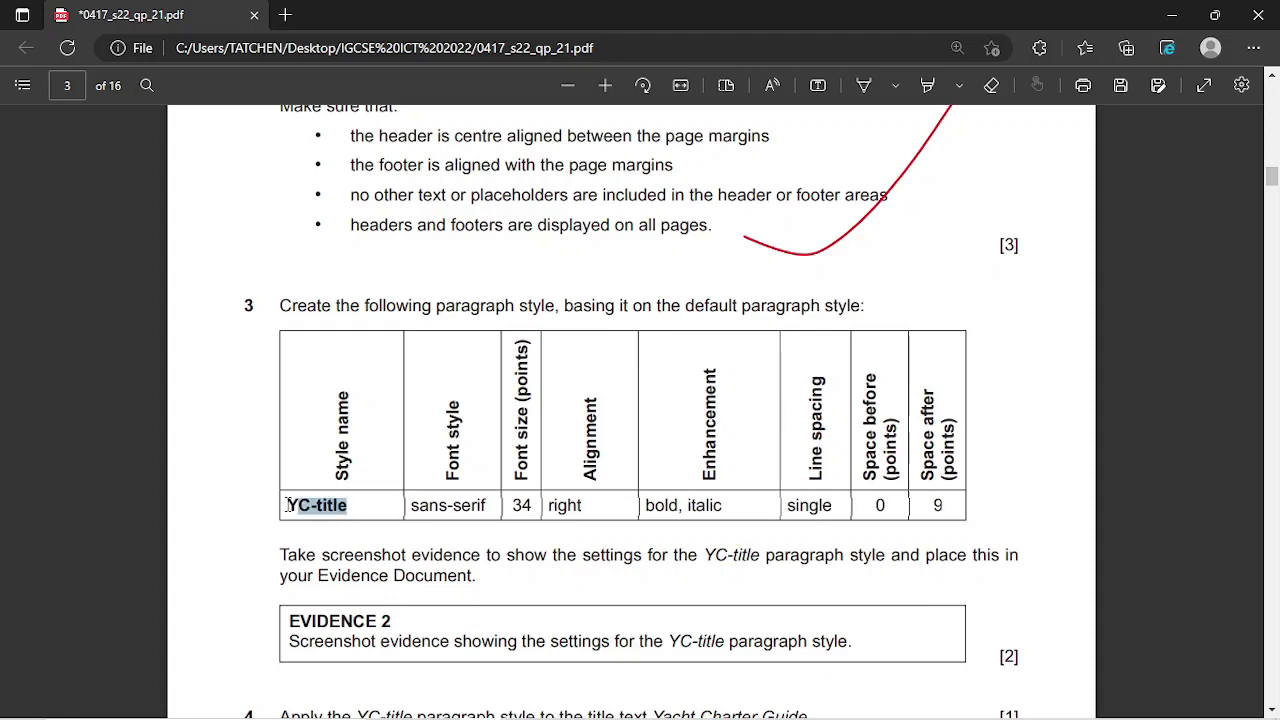
{"action": "left_click", "coordinate": [289, 503]}
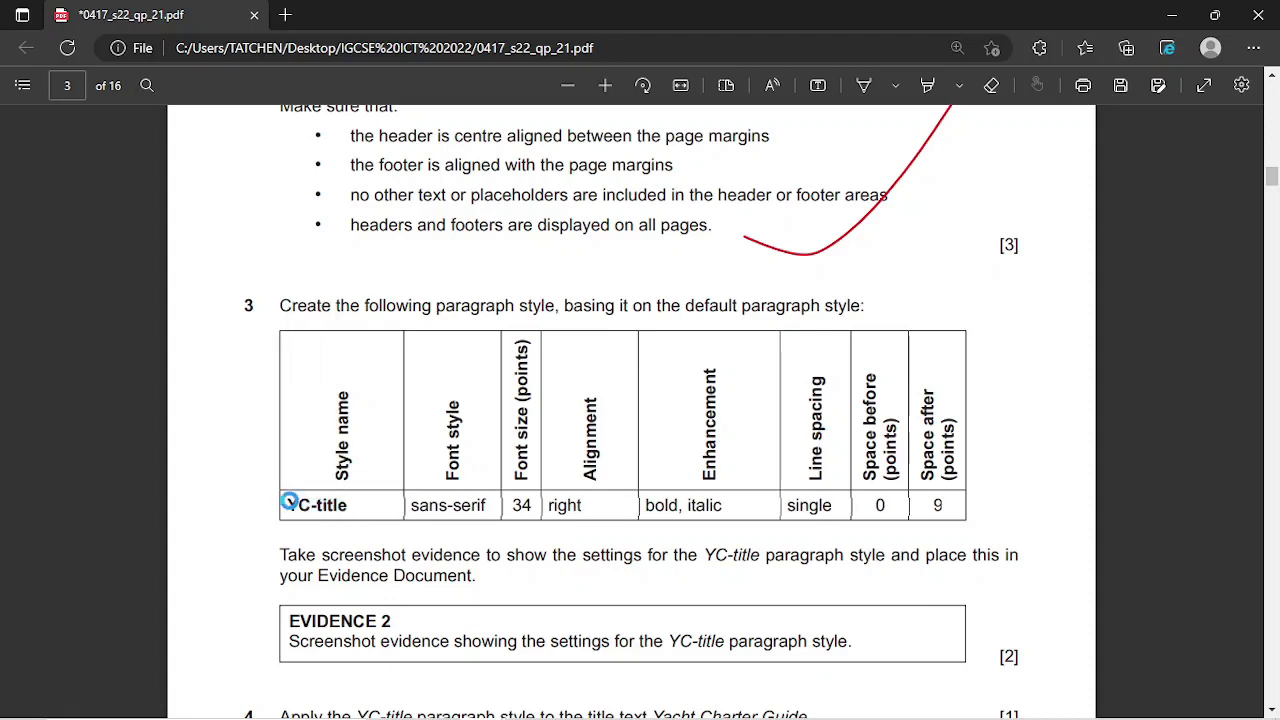
{"action": "left_click_drag", "start_coordinate": [289, 503], "coordinate": [336, 513]}
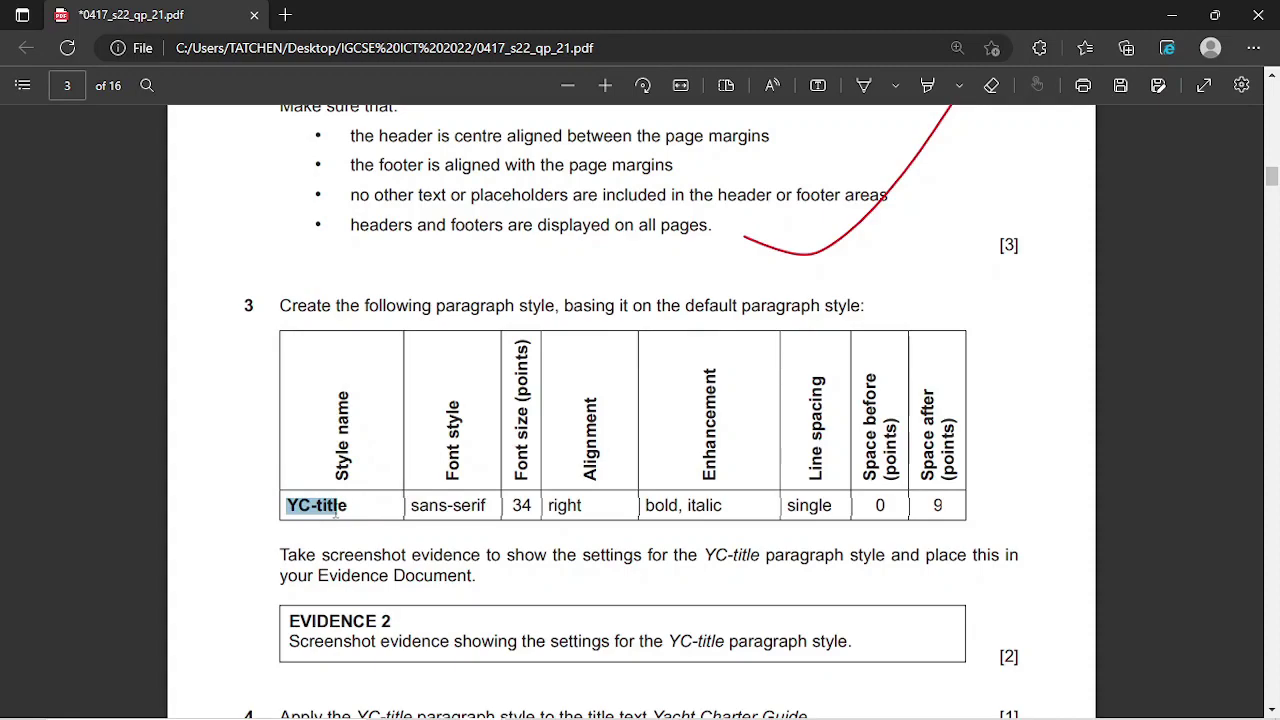
Step: Back in YCGUIDE, add an empty line after the final paragraph ending 'charter experience'
{"action": "mouse_move", "coordinate": [711, 701]}
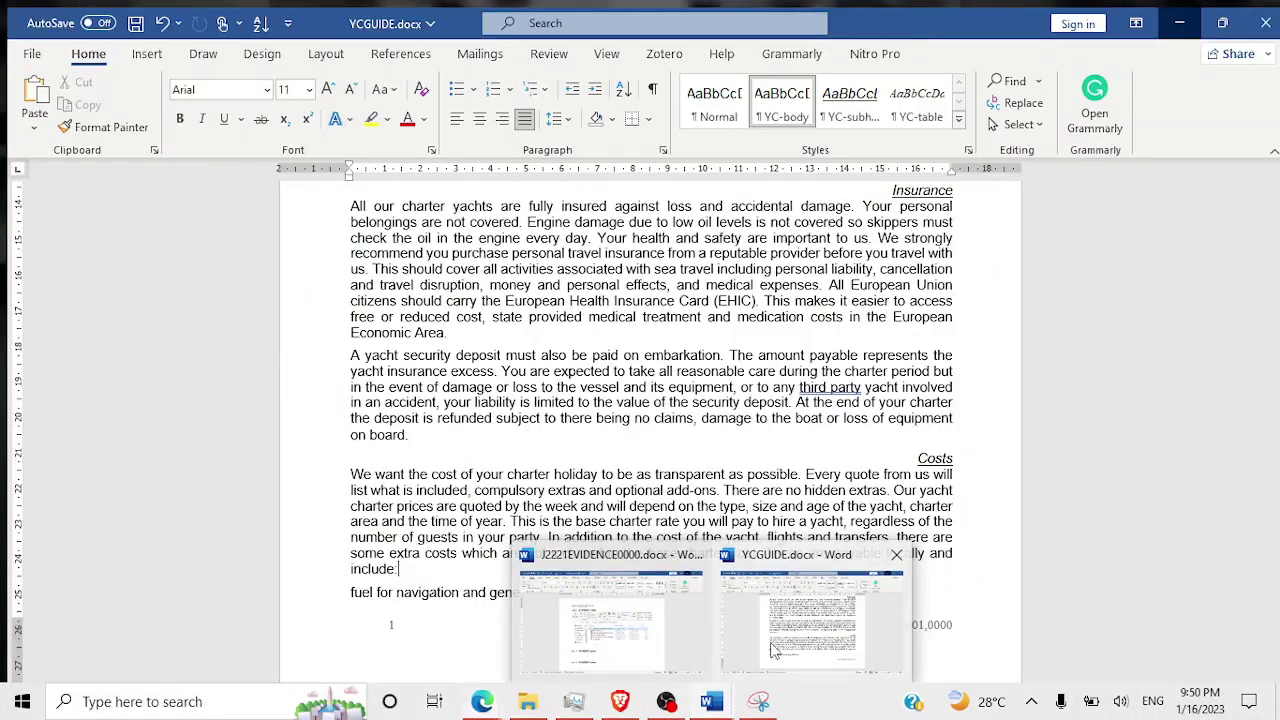
{"action": "left_click", "coordinate": [773, 650]}
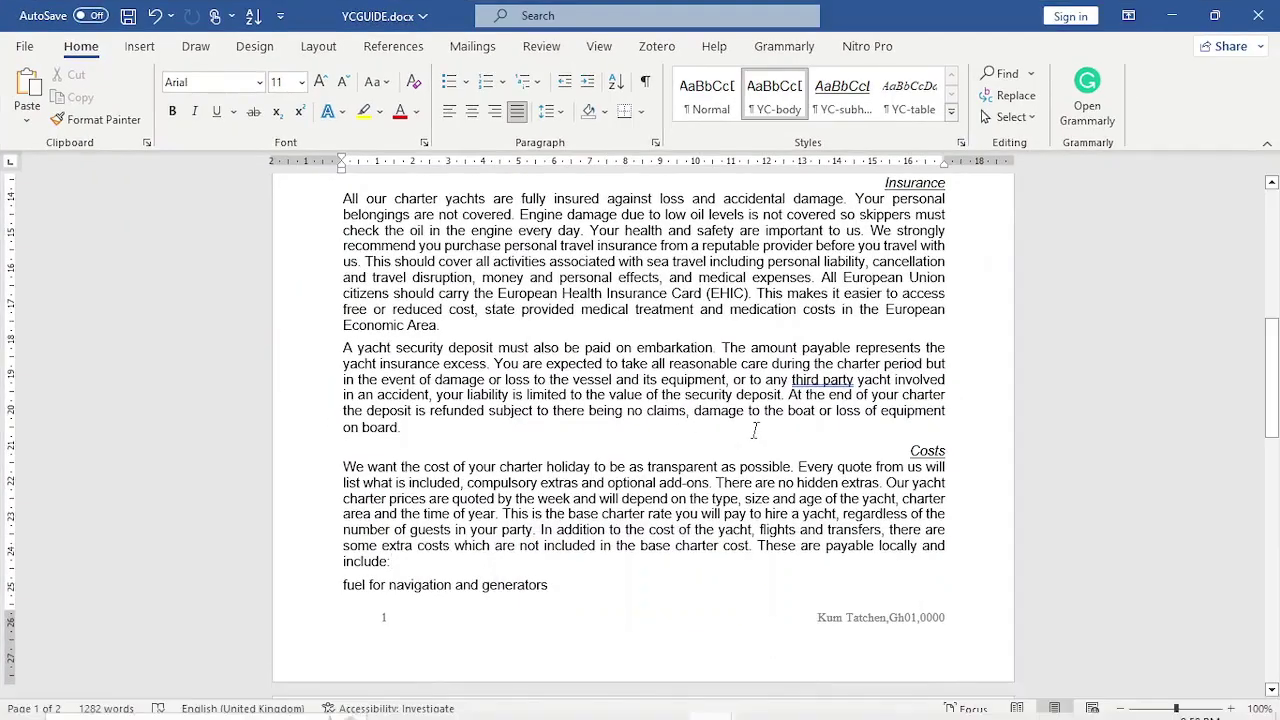
{"action": "scroll", "coordinate": [755, 428], "scroll_direction": "down", "scroll_amount": 20}
{"action": "scroll", "coordinate": [755, 428], "scroll_direction": "up", "scroll_amount": 20}
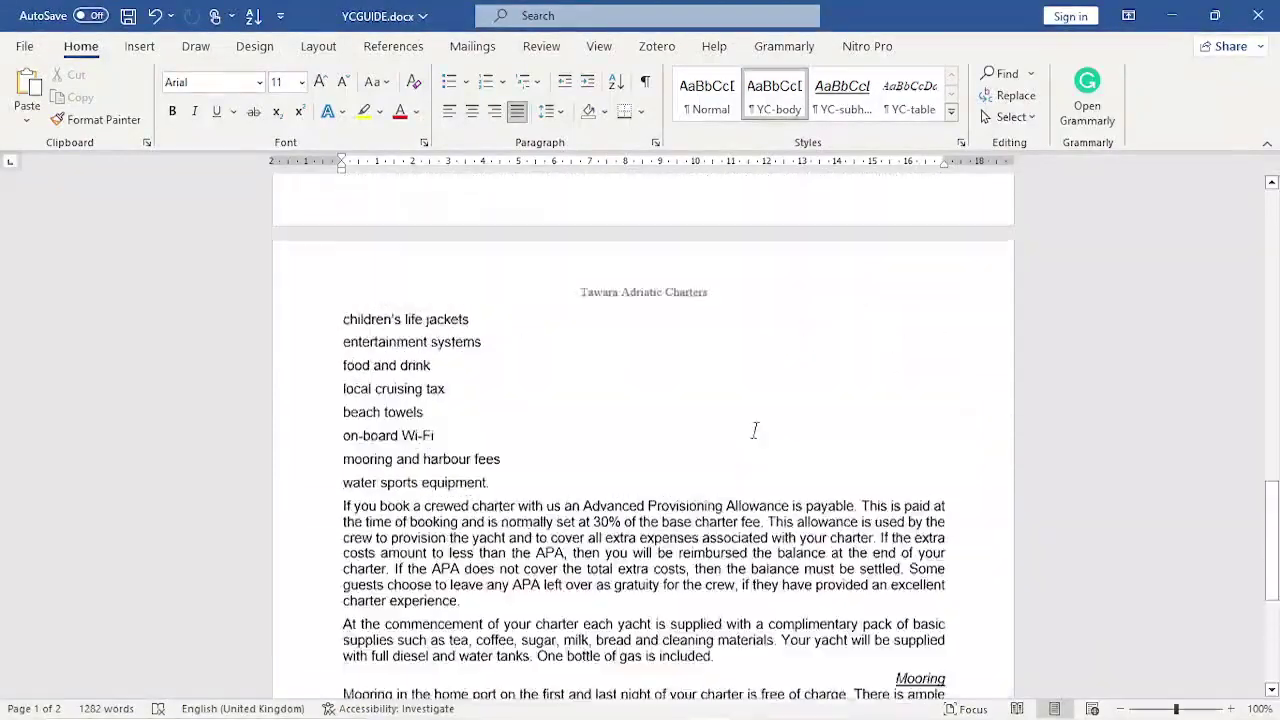
{"action": "scroll", "coordinate": [755, 425], "scroll_direction": "down", "scroll_amount": 1}
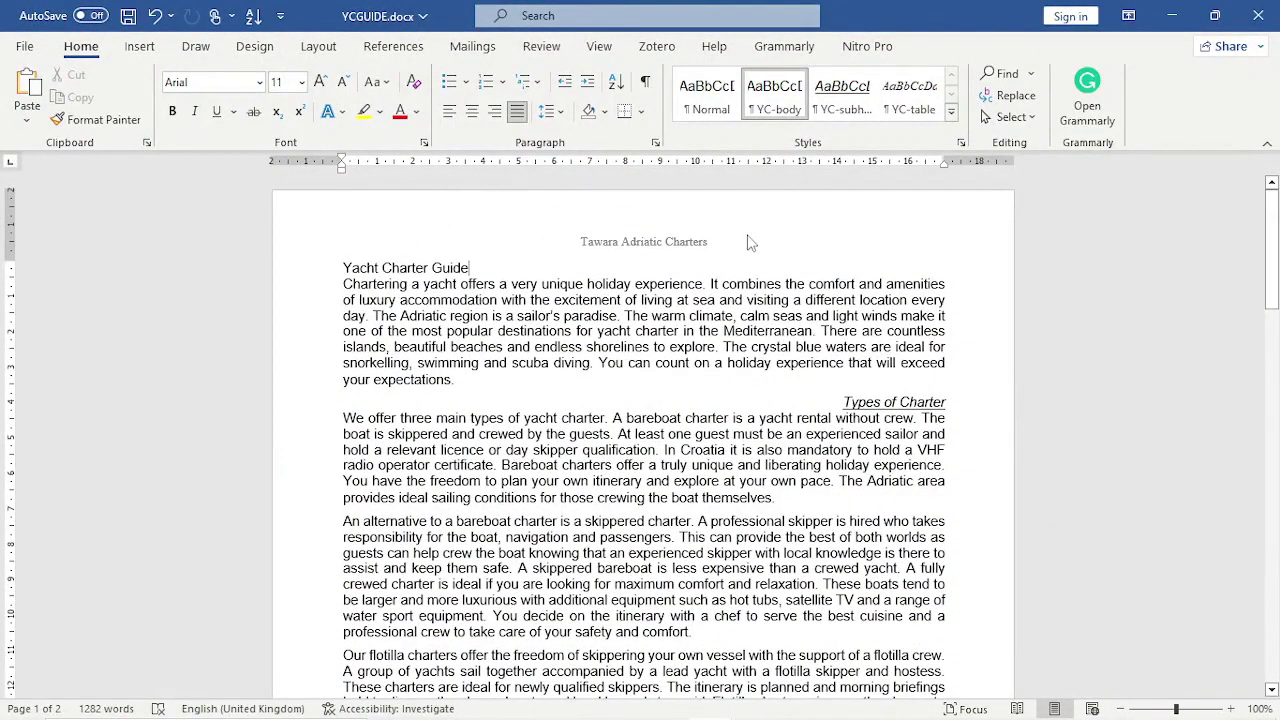
{"action": "scroll", "coordinate": [867, 383], "scroll_direction": "down", "scroll_amount": 18}
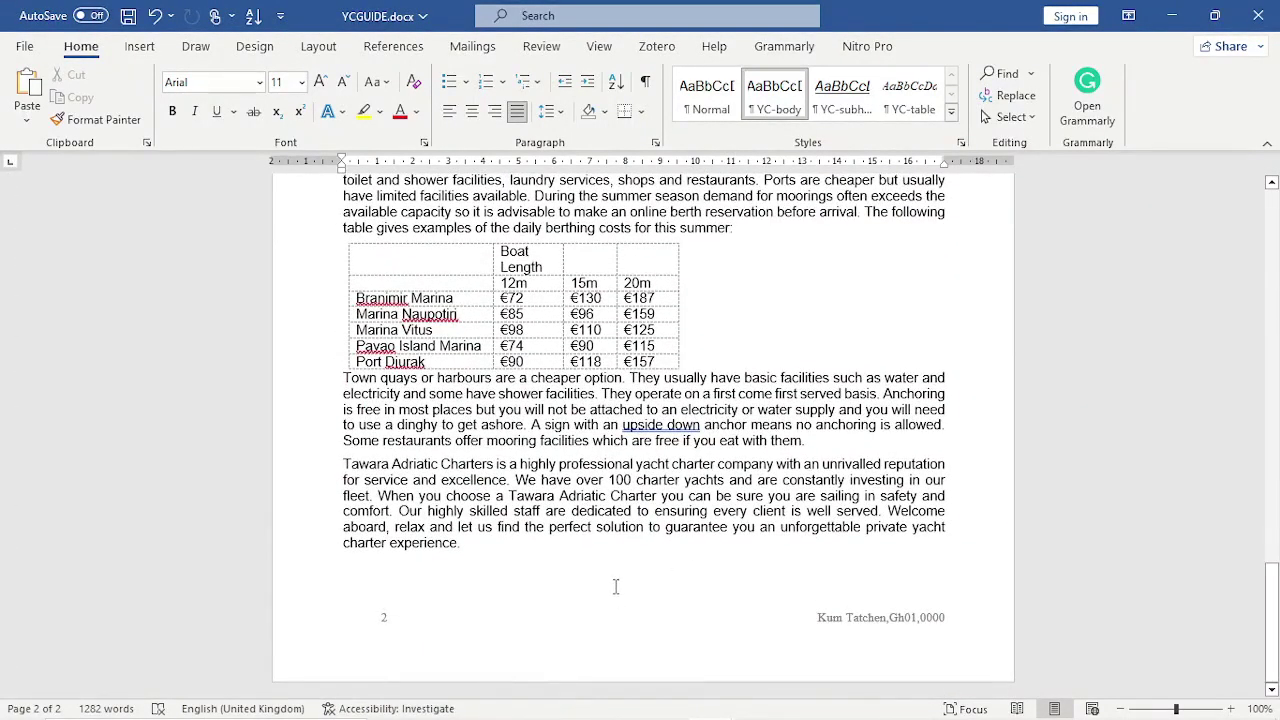
{"action": "left_click", "coordinate": [616, 587]}
{"action": "key", "text": "Return"}
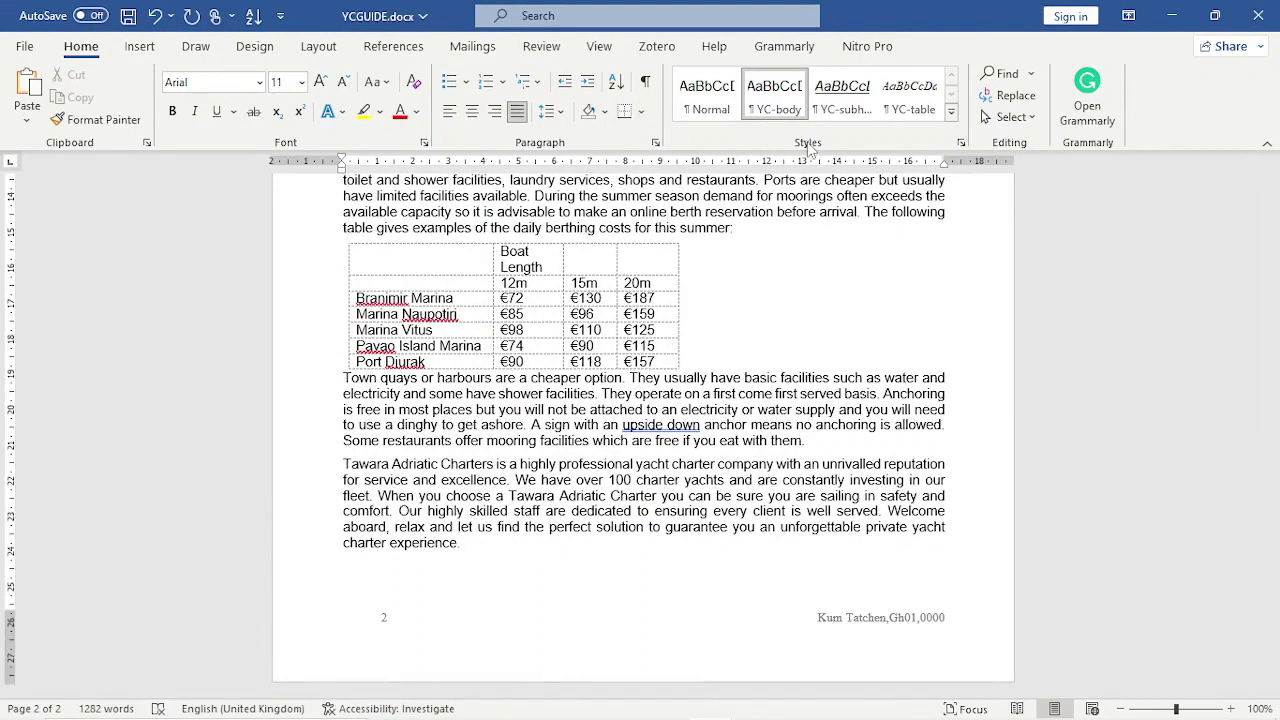
Step: Start a new style from formatting named YC-title and expand its full formatting options
{"action": "left_click", "coordinate": [951, 114]}
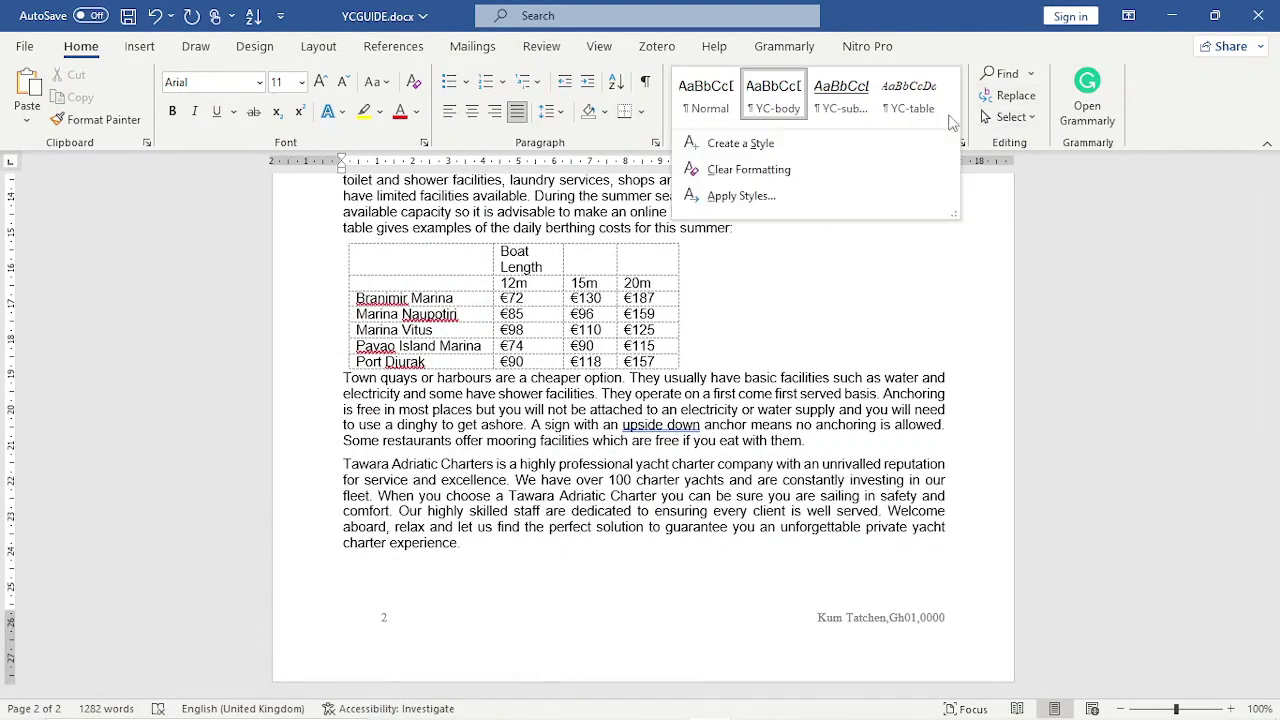
{"action": "left_click", "coordinate": [735, 143]}
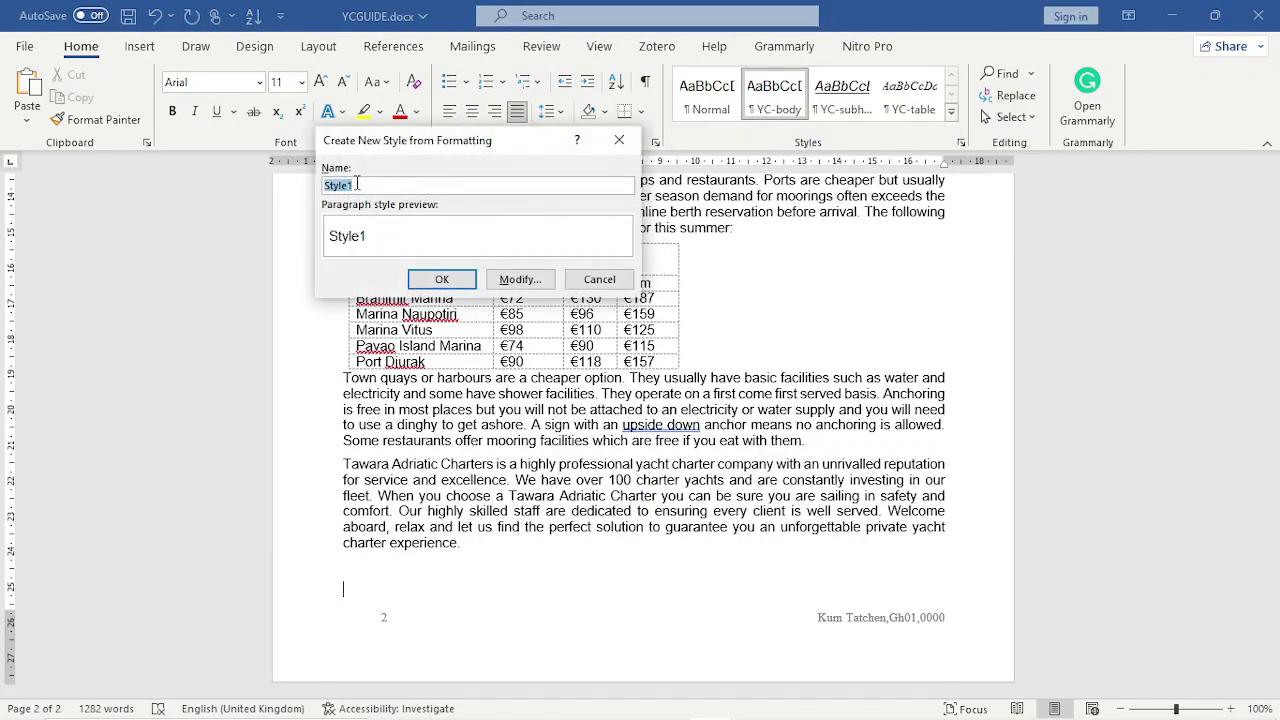
{"action": "type", "text": "YC-titl"}
{"action": "left_click", "coordinate": [524, 282]}
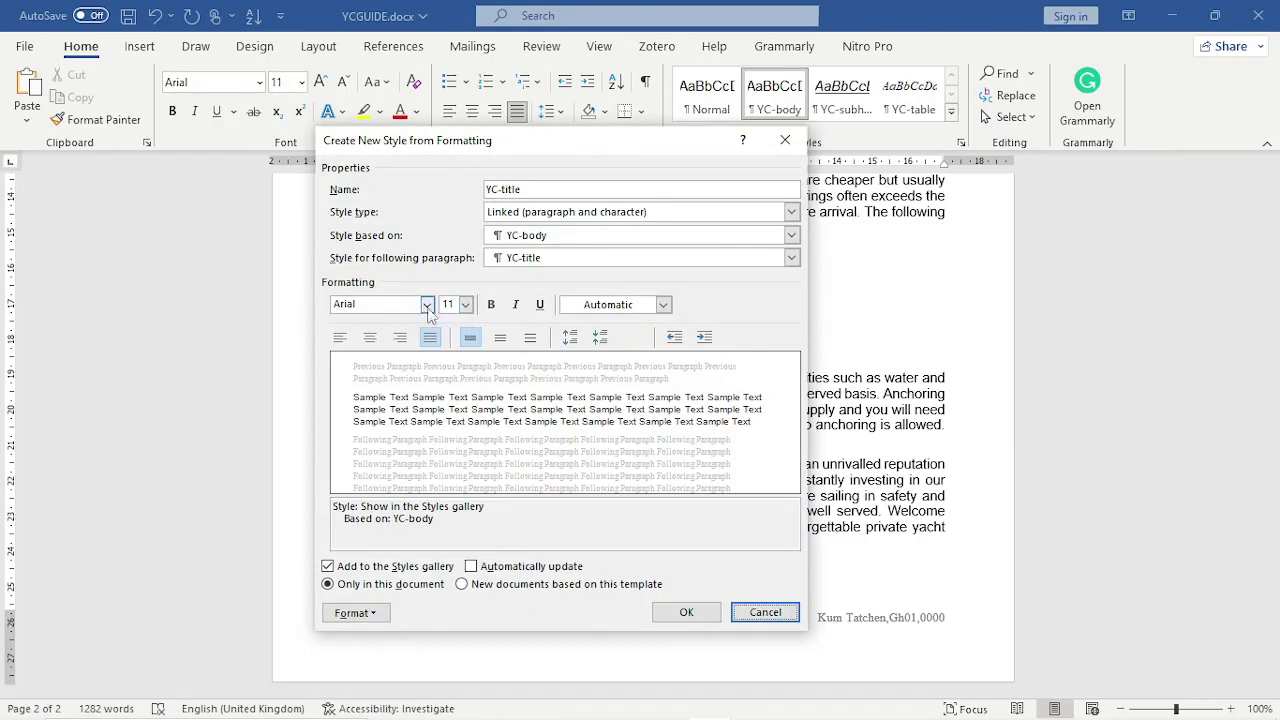
Step: Check the exam paper's style settings, then return to the new style dialog
{"action": "mouse_move", "coordinate": [482, 701]}
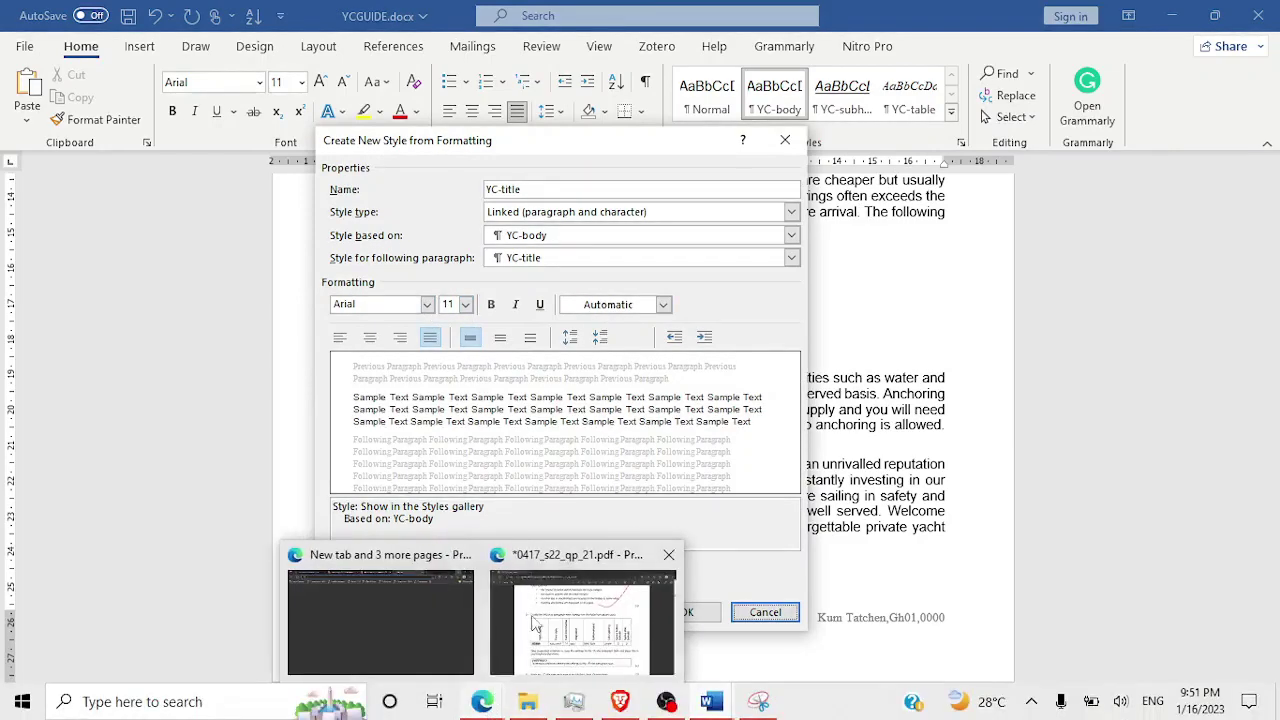
{"action": "left_click", "coordinate": [535, 601]}
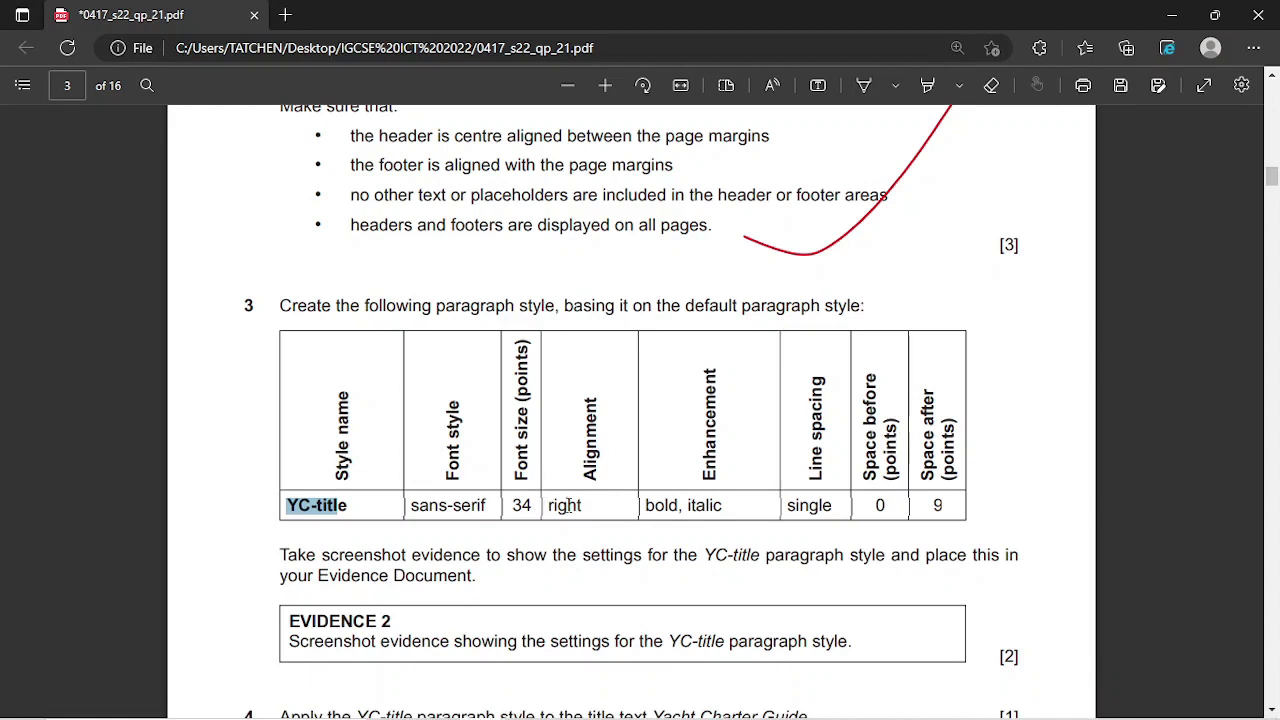
{"action": "mouse_move", "coordinate": [708, 702]}
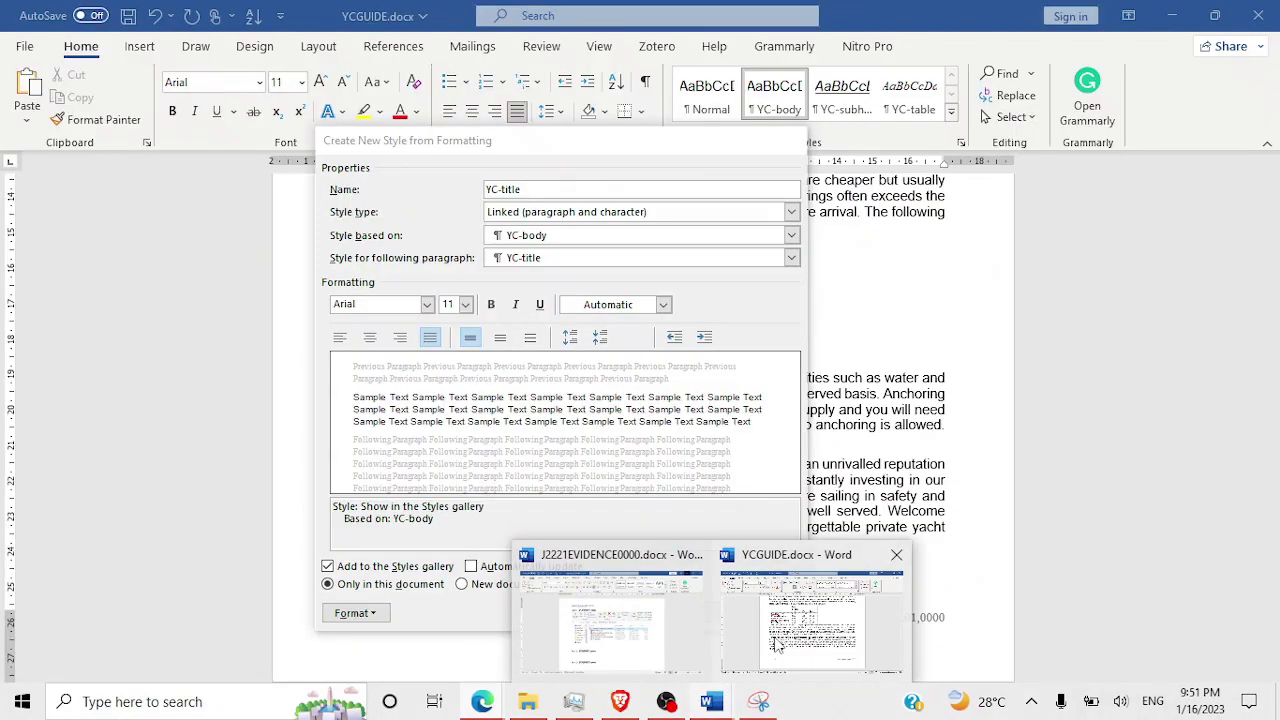
{"action": "left_click", "coordinate": [778, 645]}
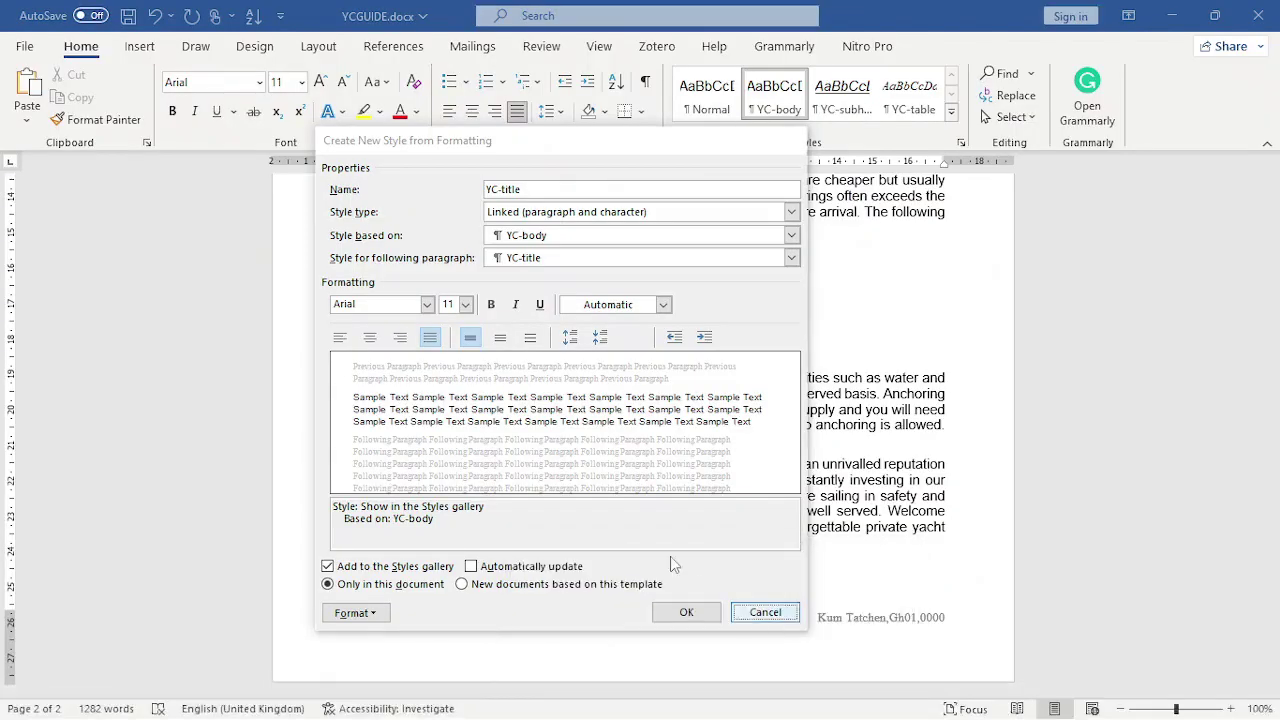
Step: Set the YC-title style to Arial, 34 pt, bold, italic and right-aligned
{"action": "left_click", "coordinate": [426, 306]}
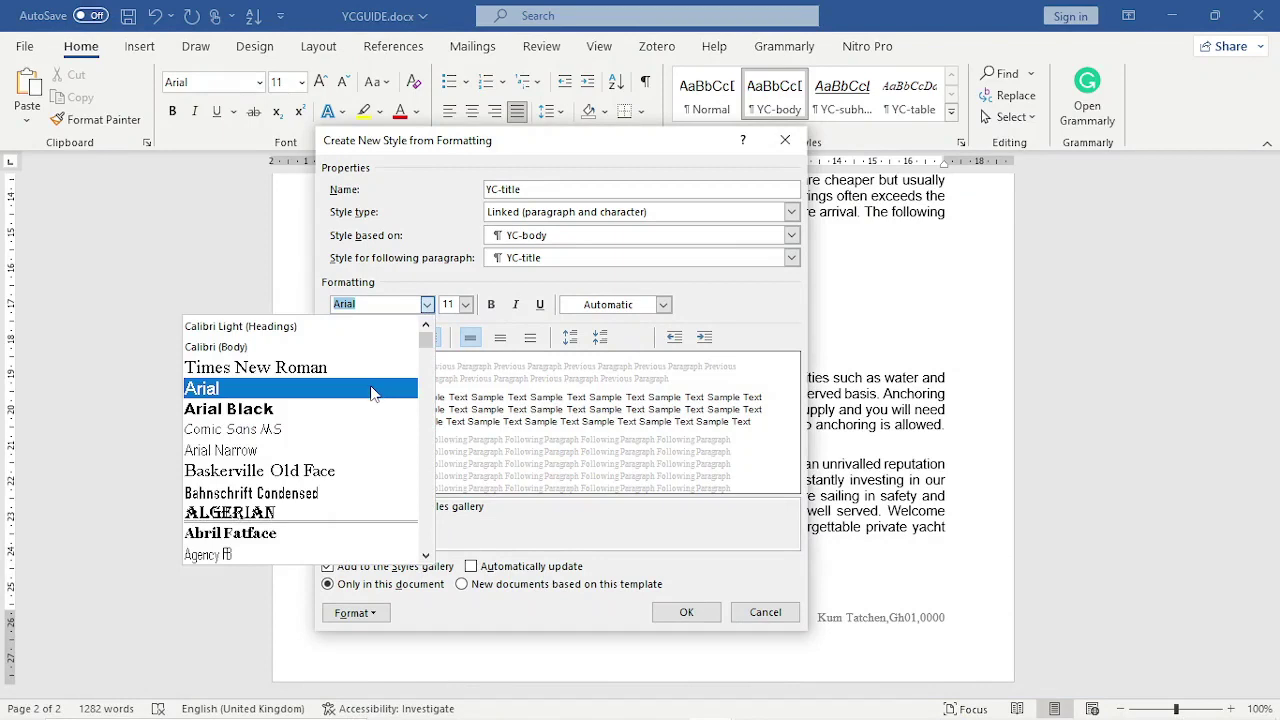
{"action": "left_click", "coordinate": [370, 389]}
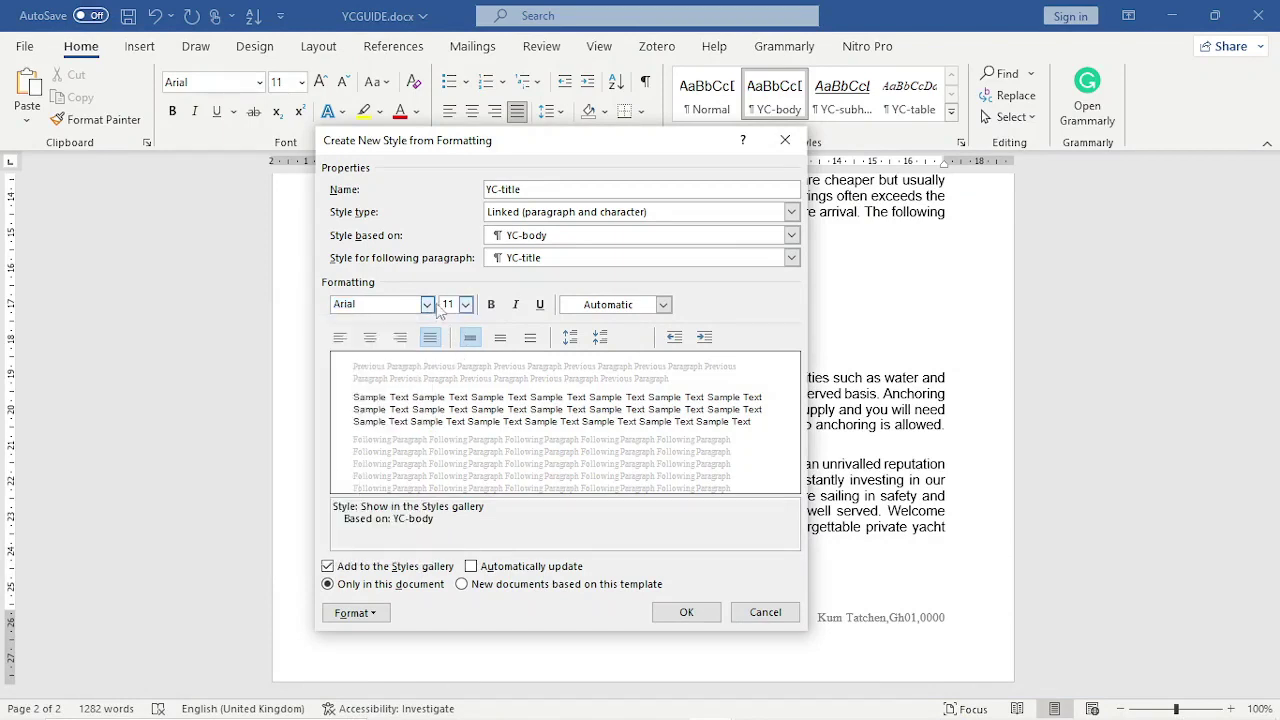
{"action": "left_click", "coordinate": [465, 304]}
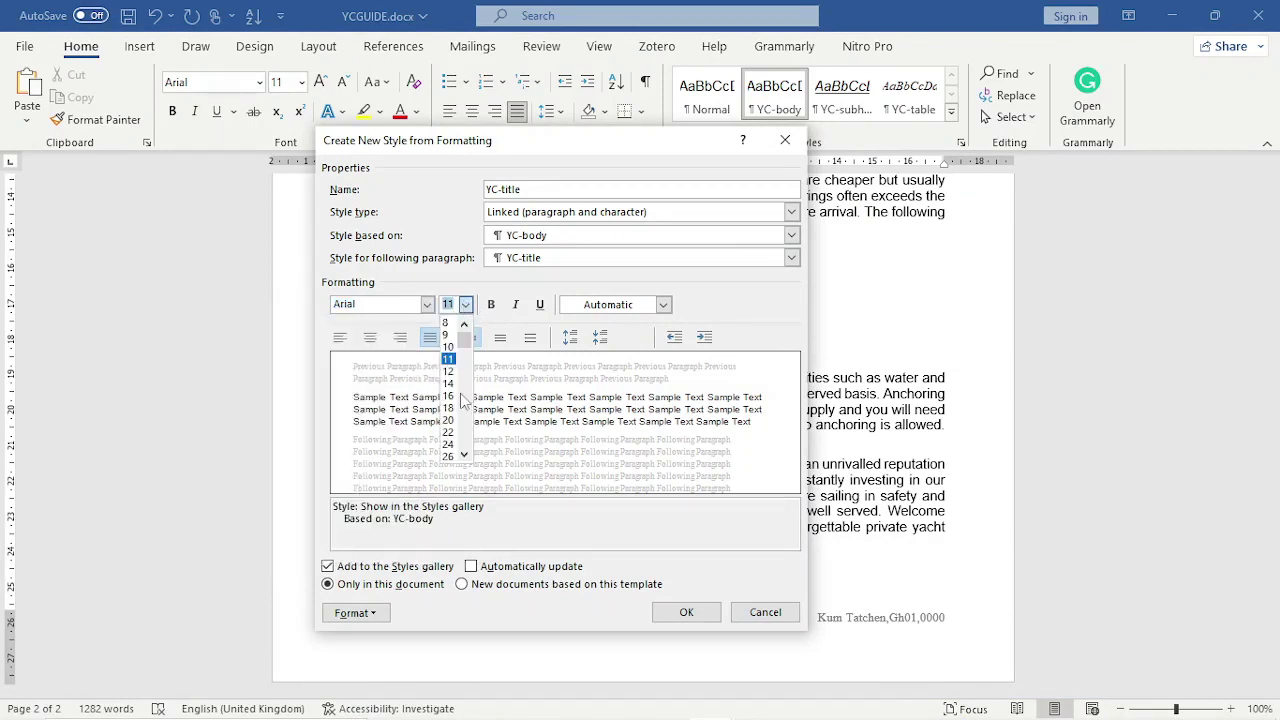
{"action": "type", "text": "34"}
{"action": "key", "text": "Return"}
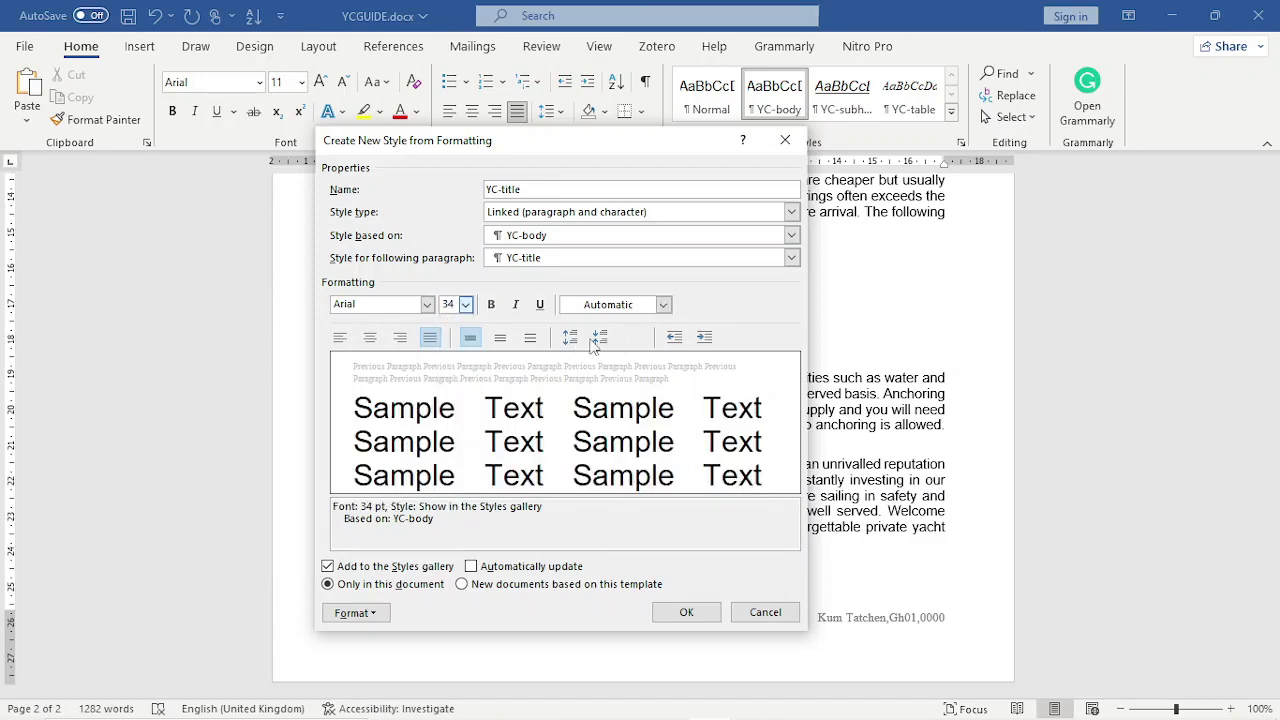
{"action": "left_click", "coordinate": [492, 306]}
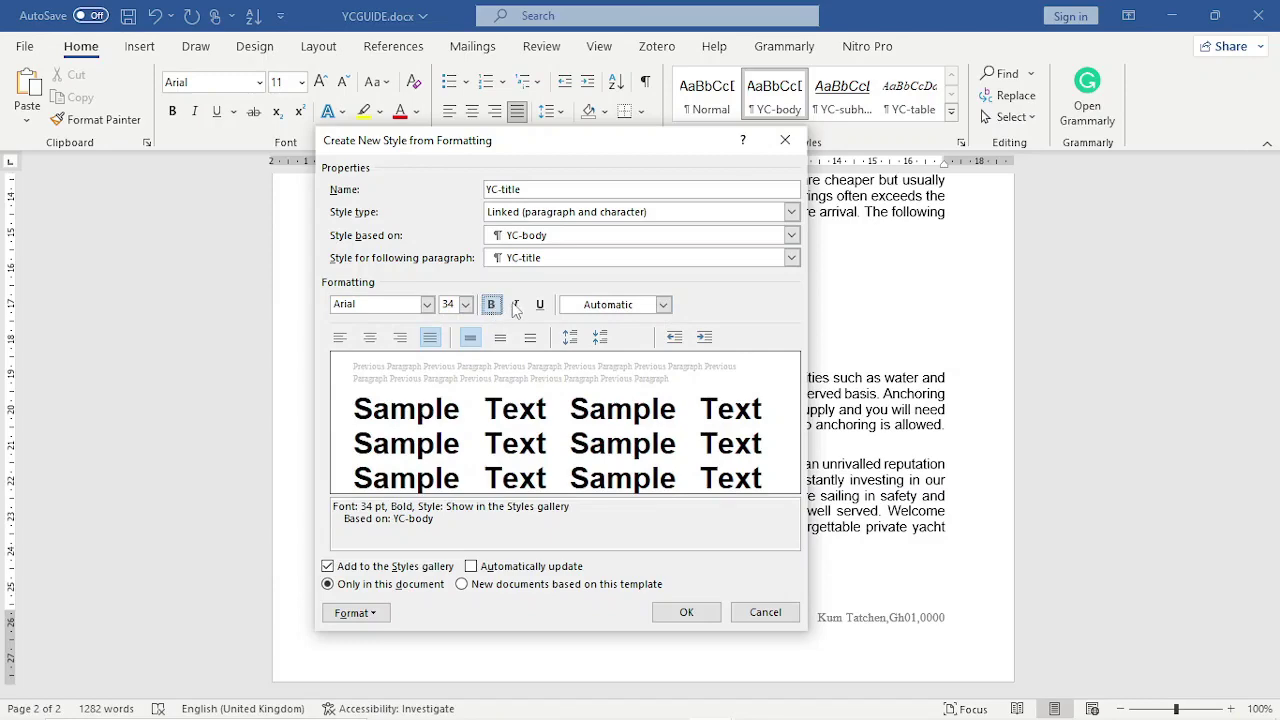
{"action": "left_click", "coordinate": [516, 305]}
{"action": "left_click", "coordinate": [399, 338]}
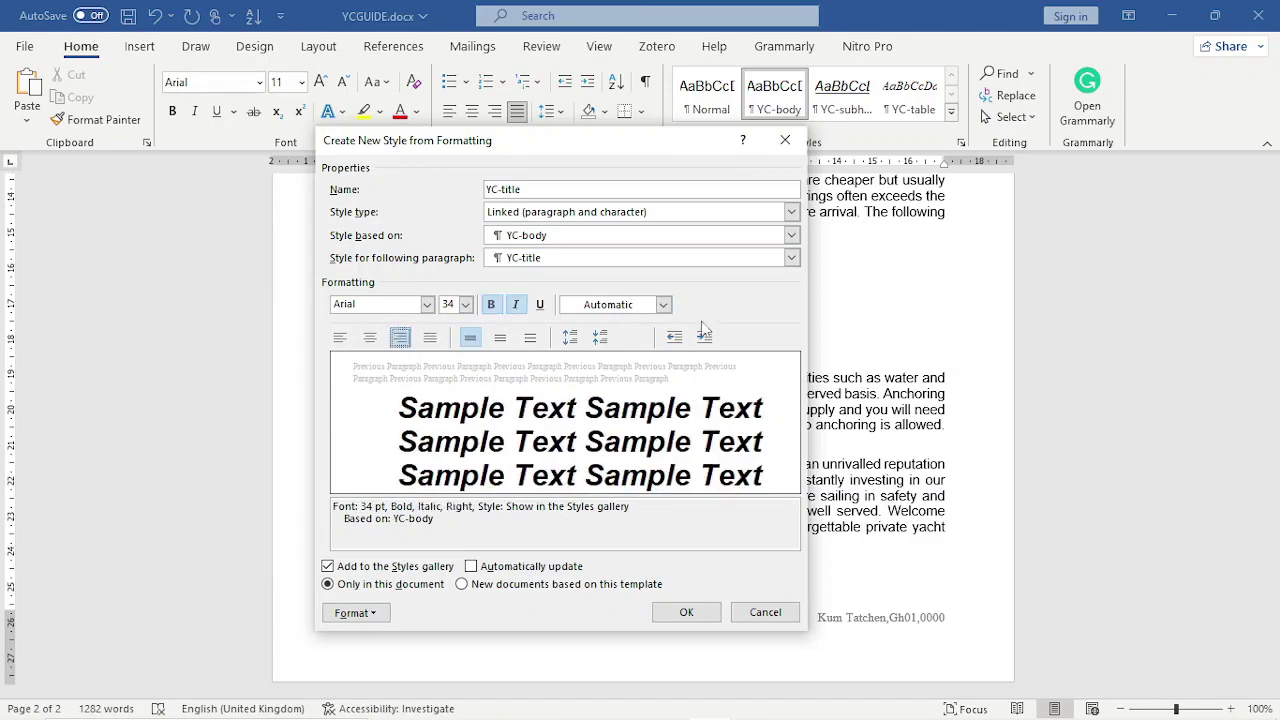
Step: Check the exam paper's style requirements, then return to the YC-title style dialog
{"action": "mouse_move", "coordinate": [482, 701]}
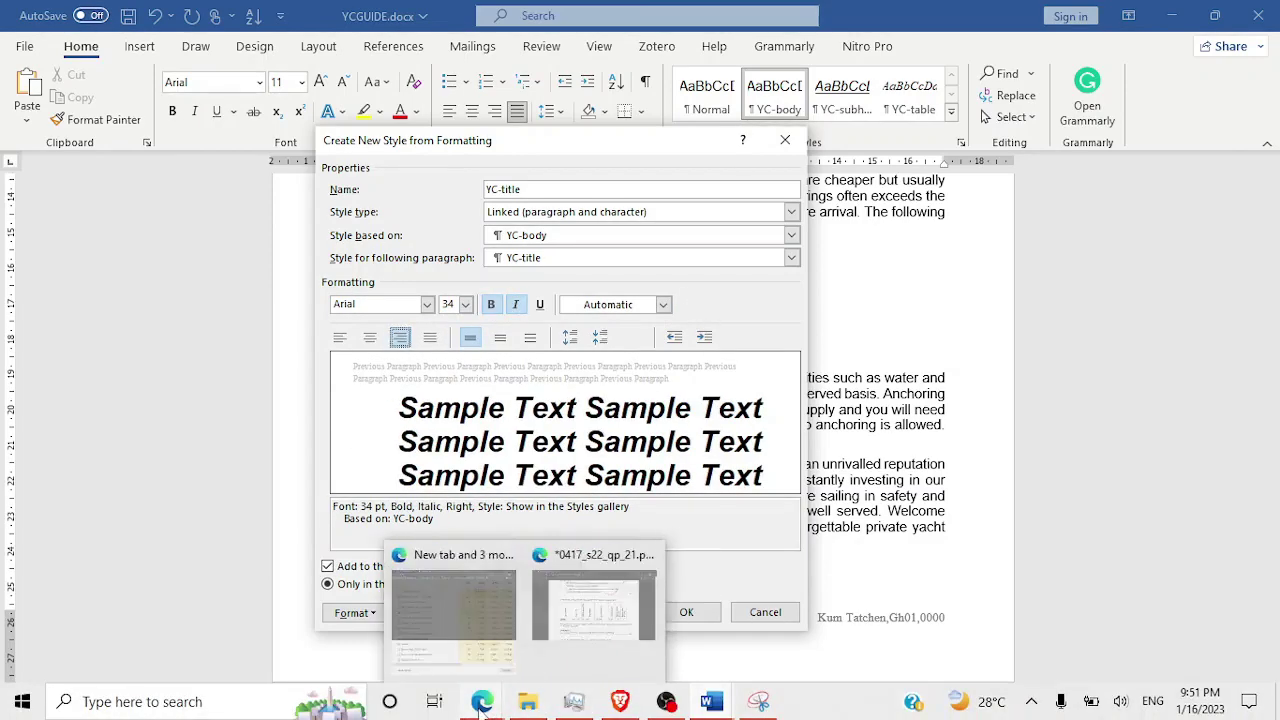
{"action": "left_click", "coordinate": [590, 625]}
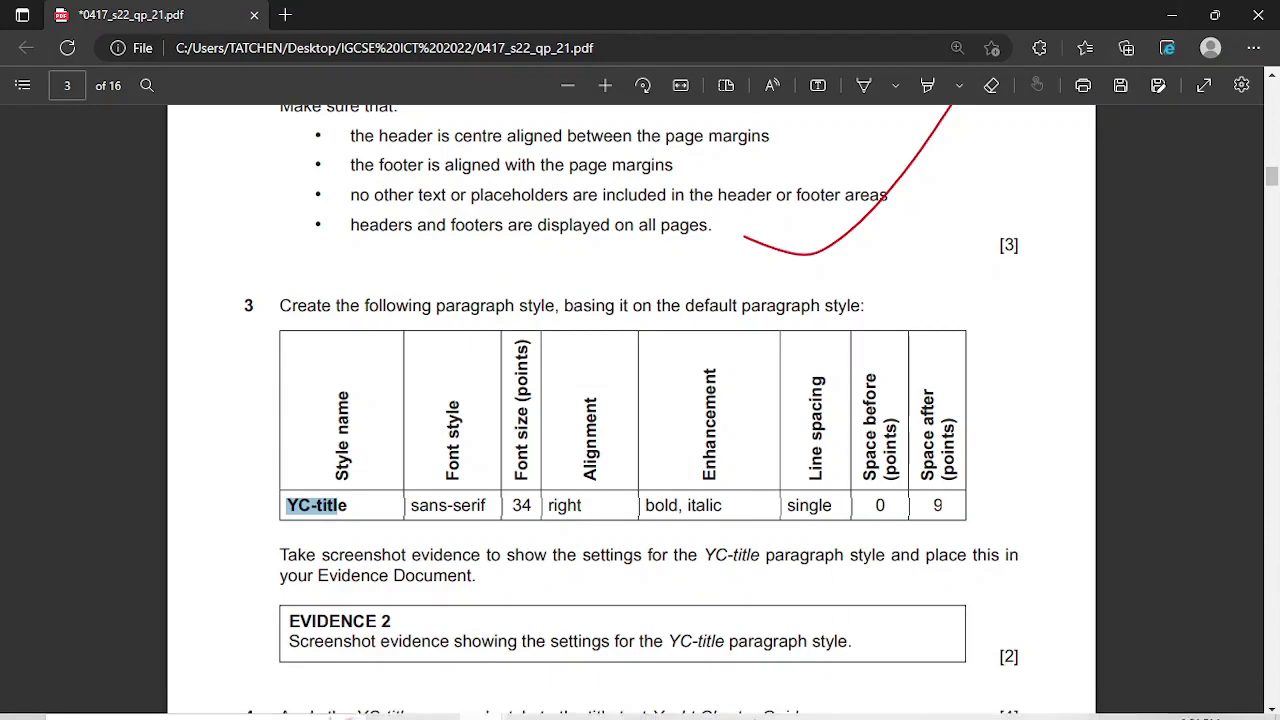
{"action": "mouse_move", "coordinate": [712, 701]}
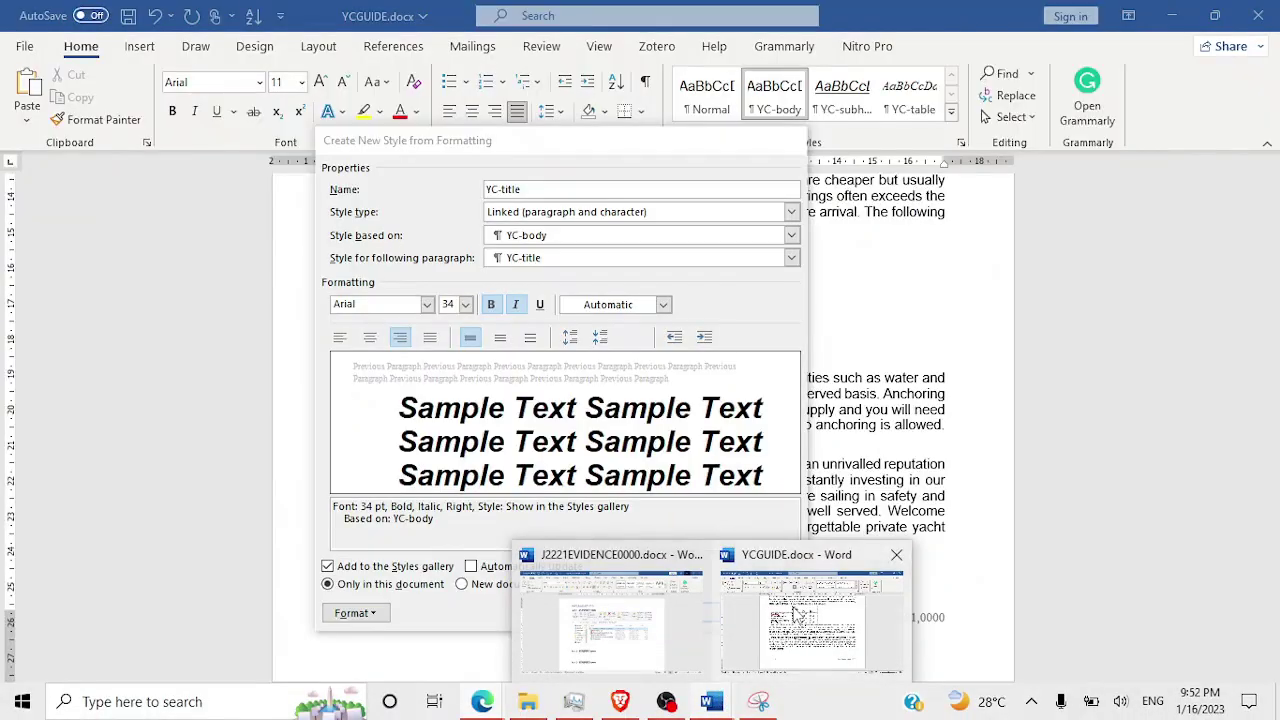
{"action": "left_click", "coordinate": [797, 614]}
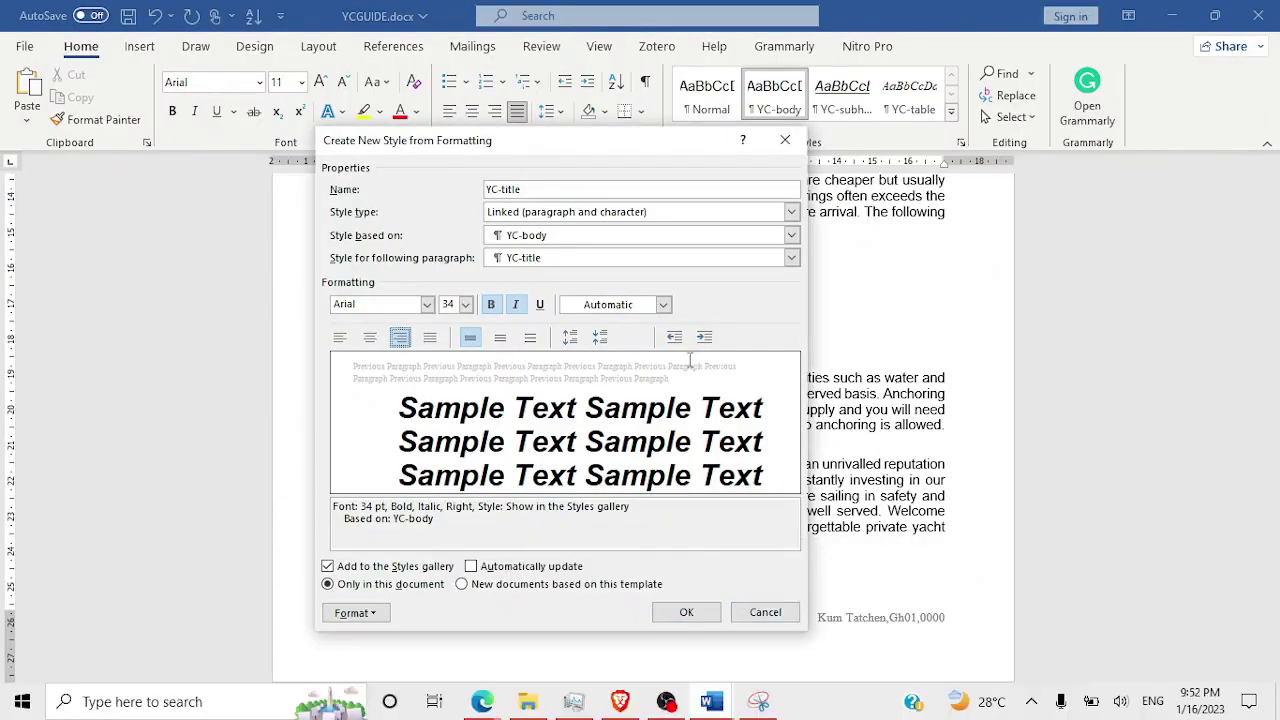
{"action": "left_click", "coordinate": [356, 612]}
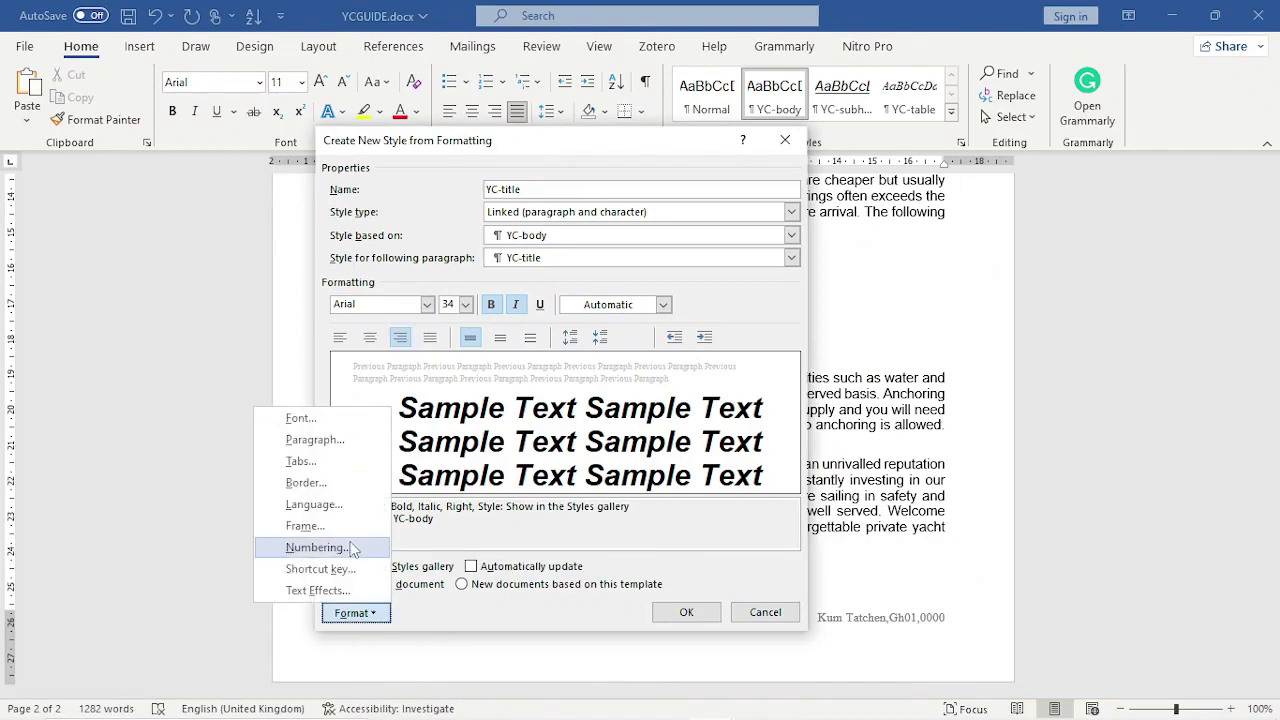
Step: Give YC-title 0 pt before, 9 pt after and single line spacing, then bring up the exam paper
{"action": "left_click", "coordinate": [330, 442]}
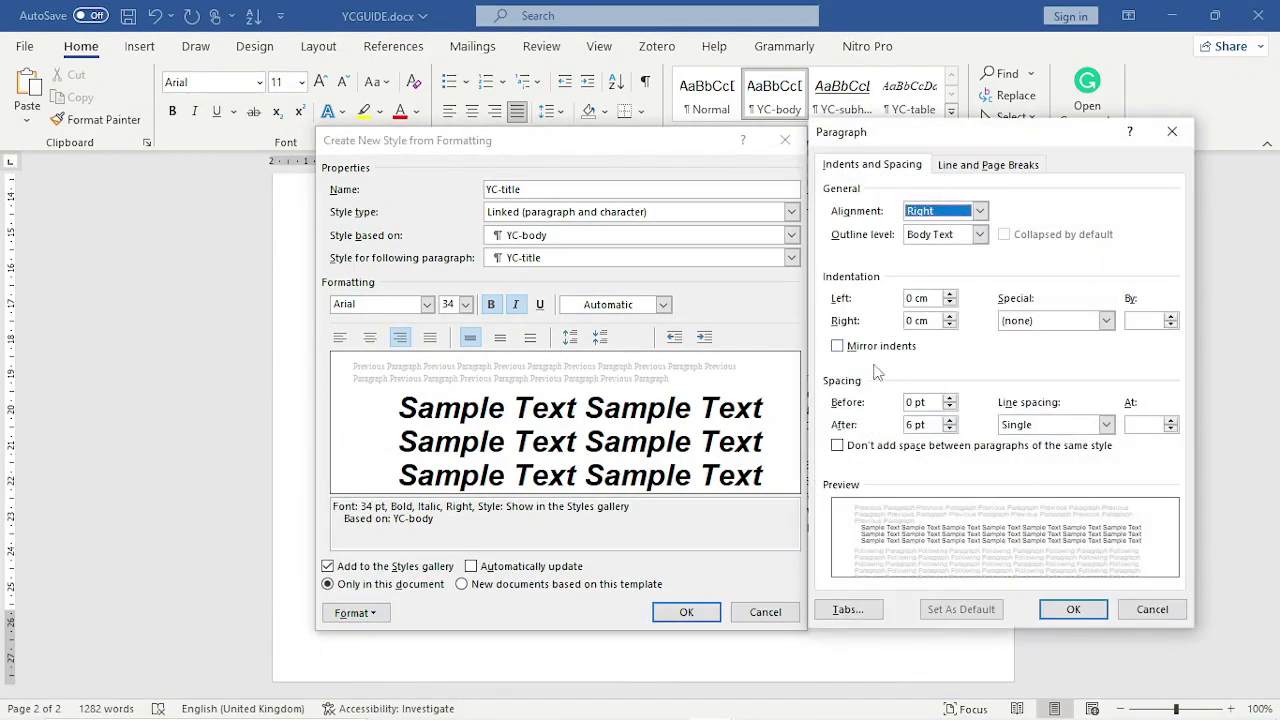
{"action": "left_click", "coordinate": [912, 424]}
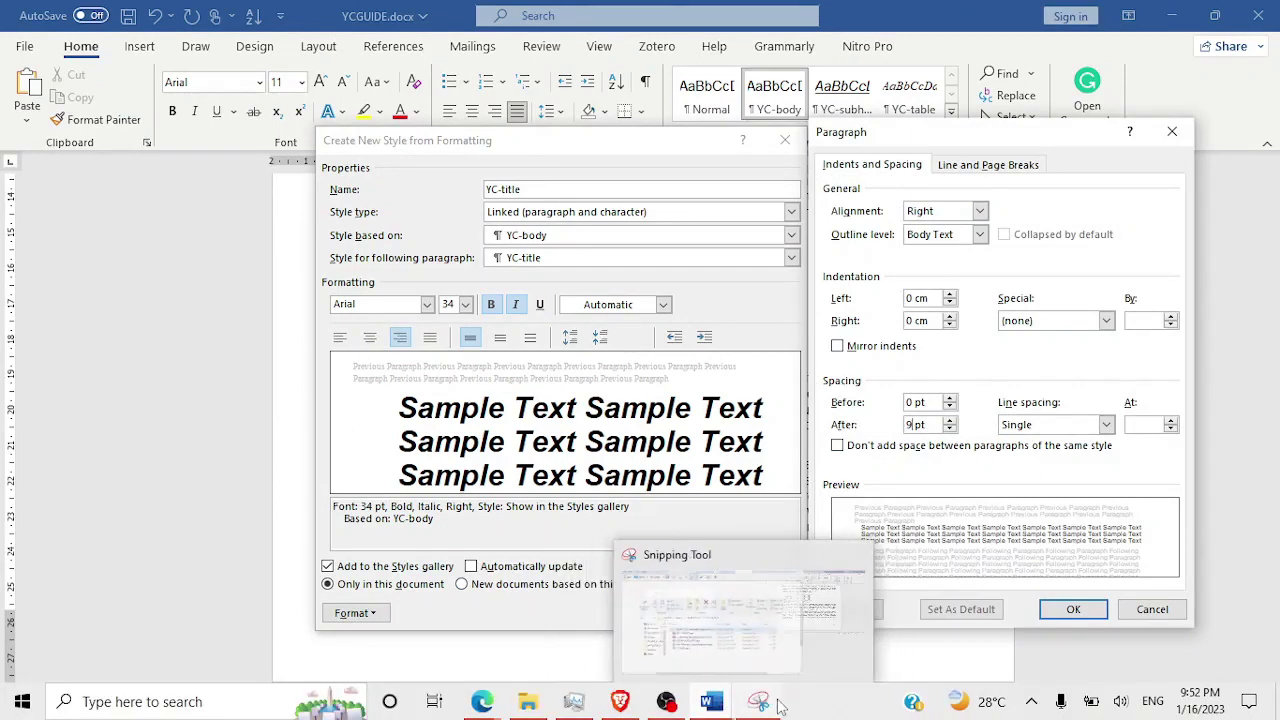
{"action": "mouse_move", "coordinate": [487, 704]}
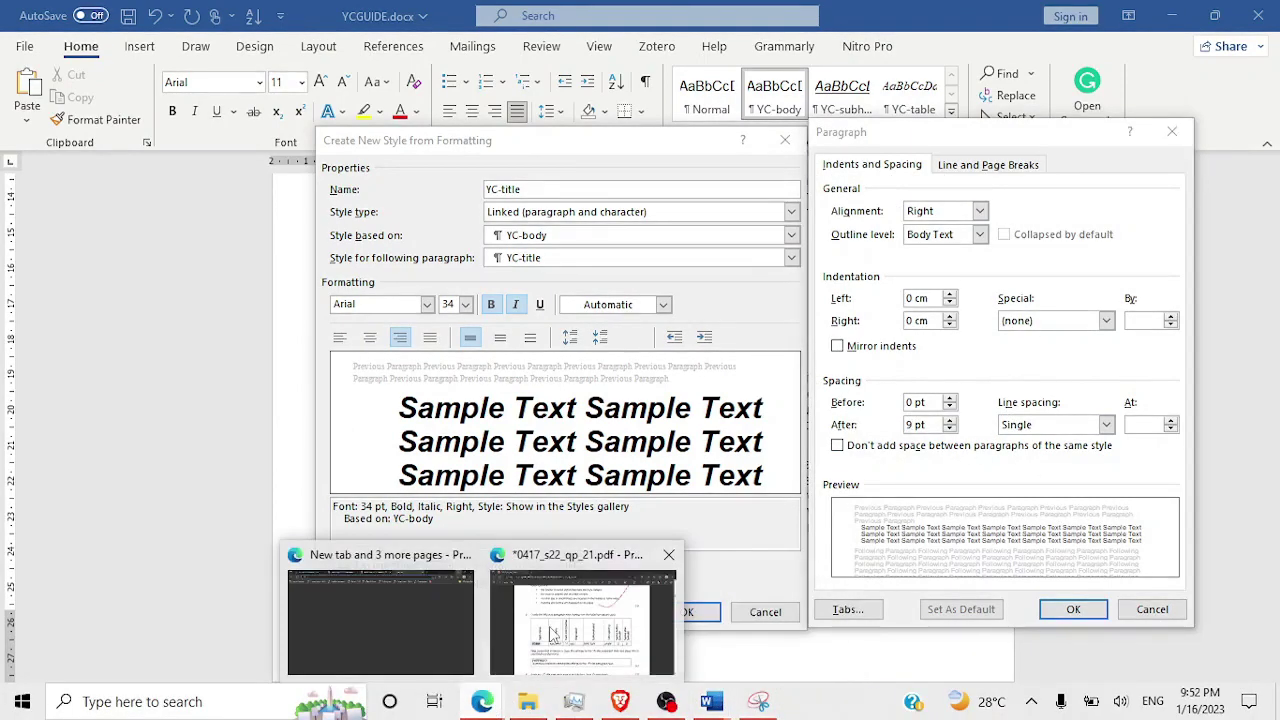
{"action": "left_click", "coordinate": [537, 617]}
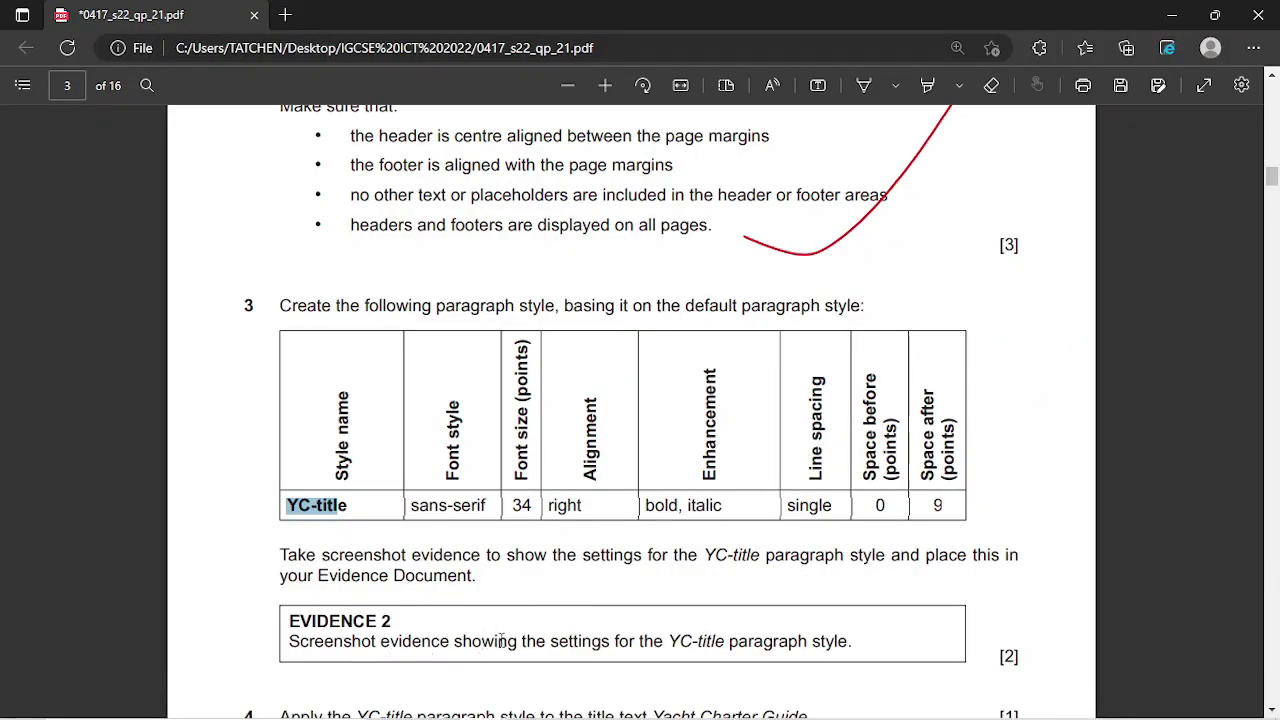
Step: Snip a rectangle around the YC-title style and Paragraph dialogs with Snipping Tool
{"action": "mouse_move", "coordinate": [758, 702]}
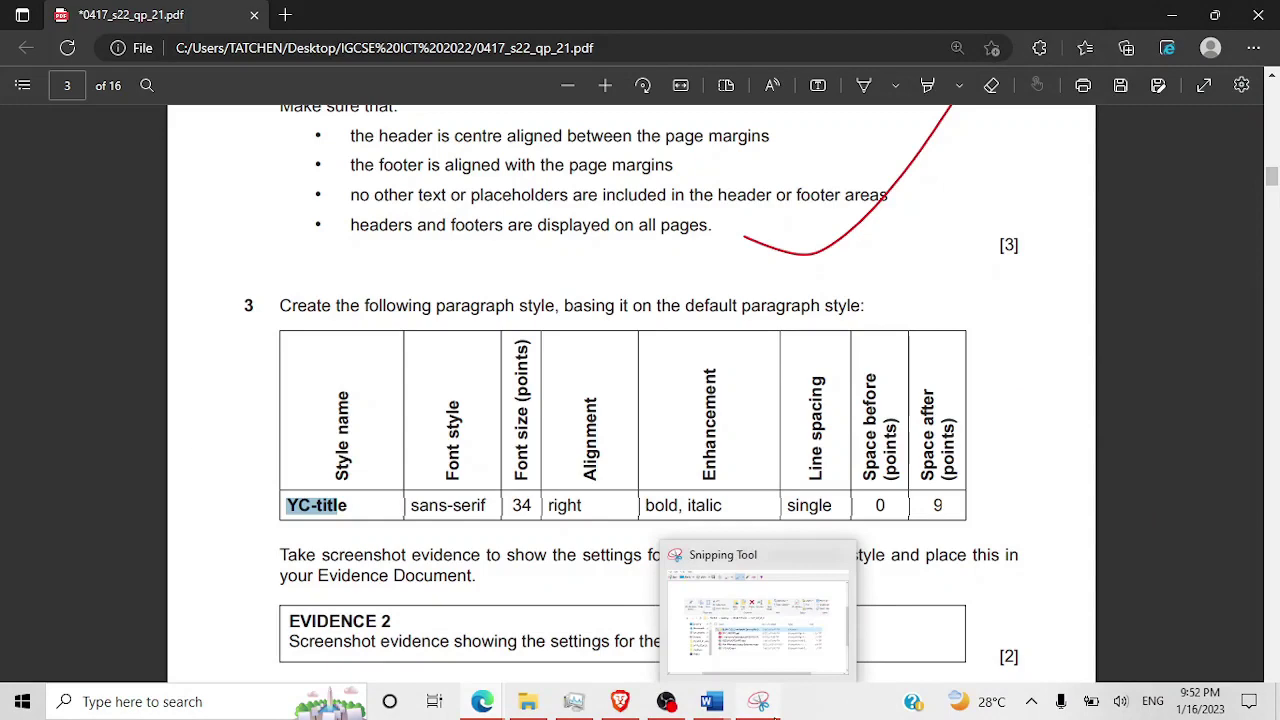
{"action": "left_click", "coordinate": [776, 716]}
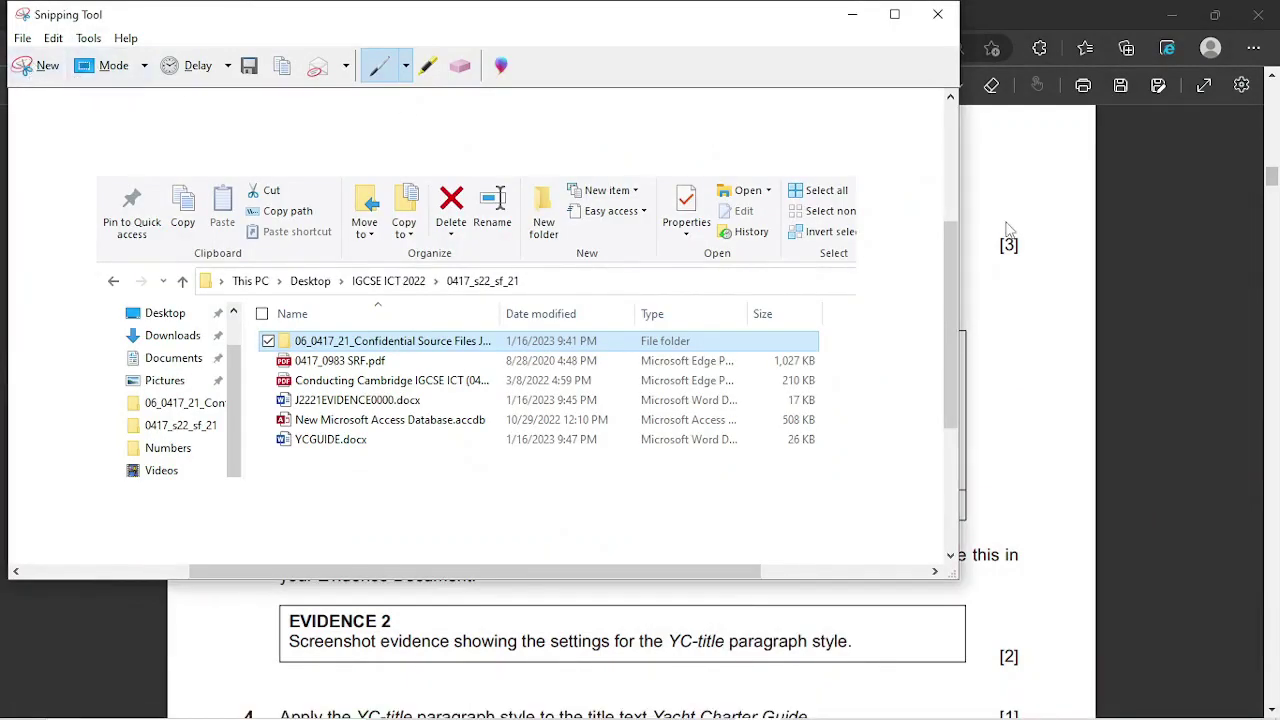
{"action": "left_click", "coordinate": [30, 66]}
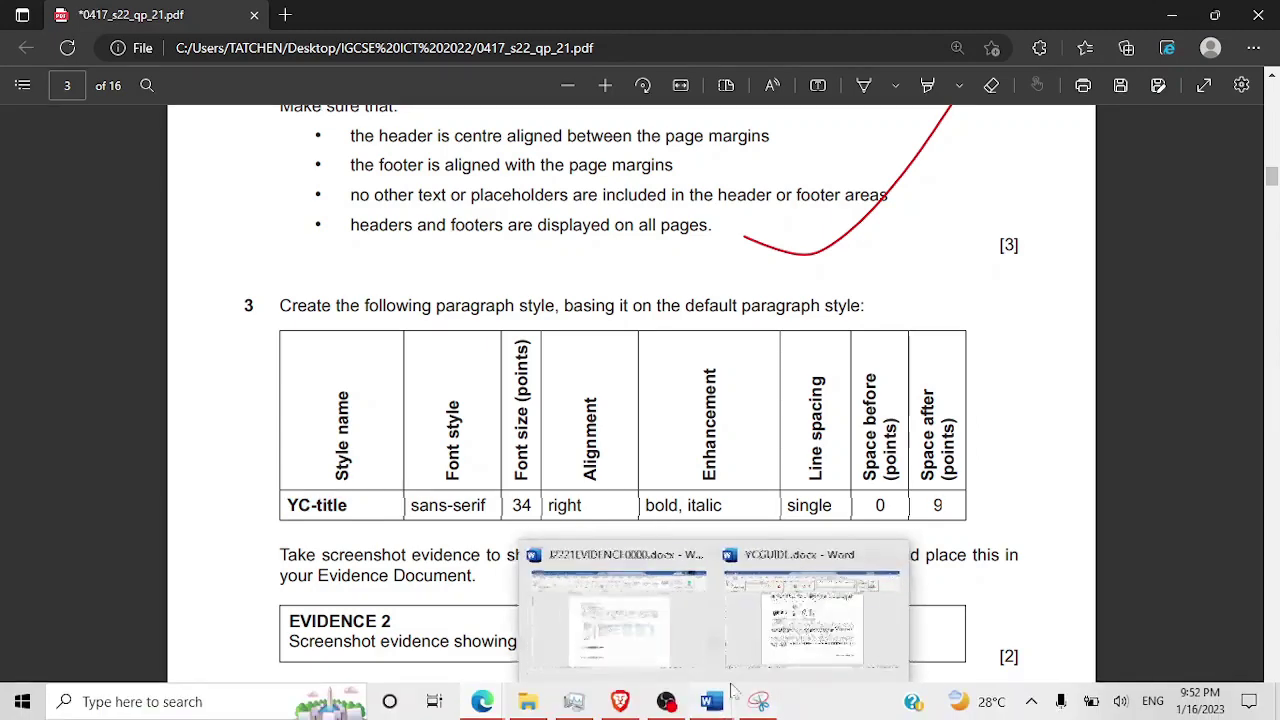
{"action": "left_click", "coordinate": [810, 625]}
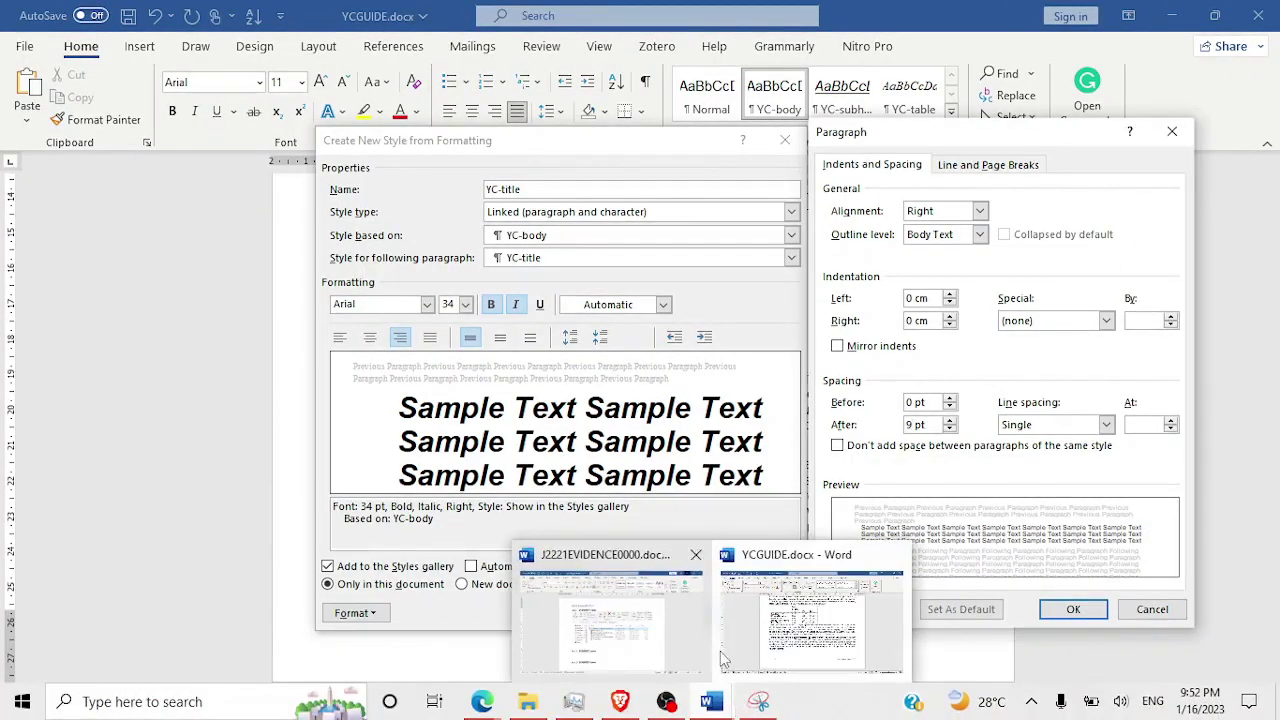
{"action": "mouse_move", "coordinate": [768, 707]}
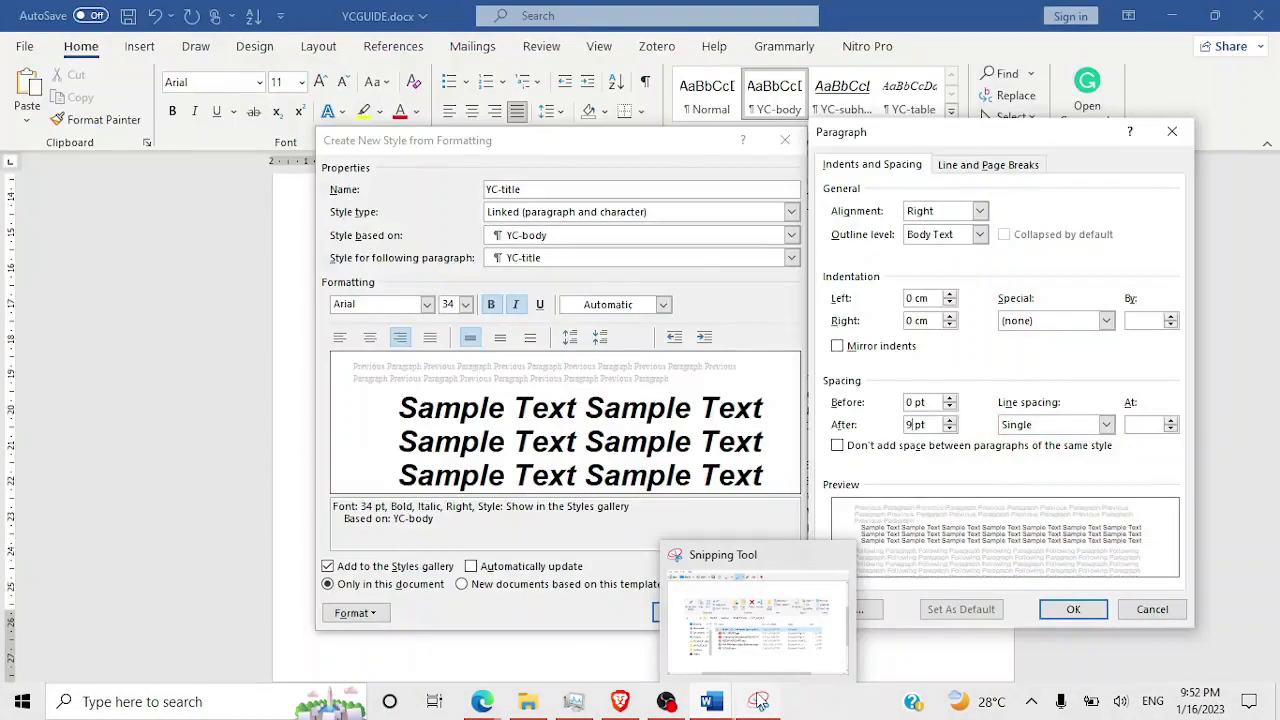
{"action": "left_click", "coordinate": [757, 627]}
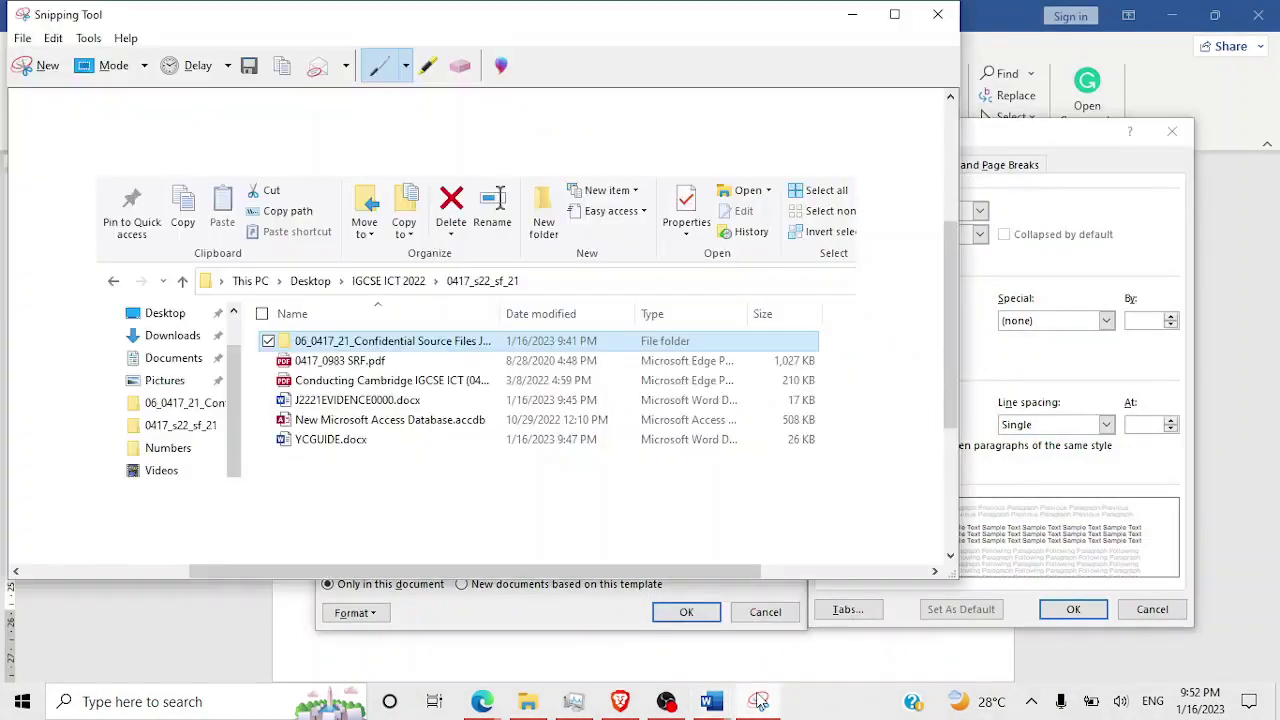
{"action": "left_click", "coordinate": [50, 70]}
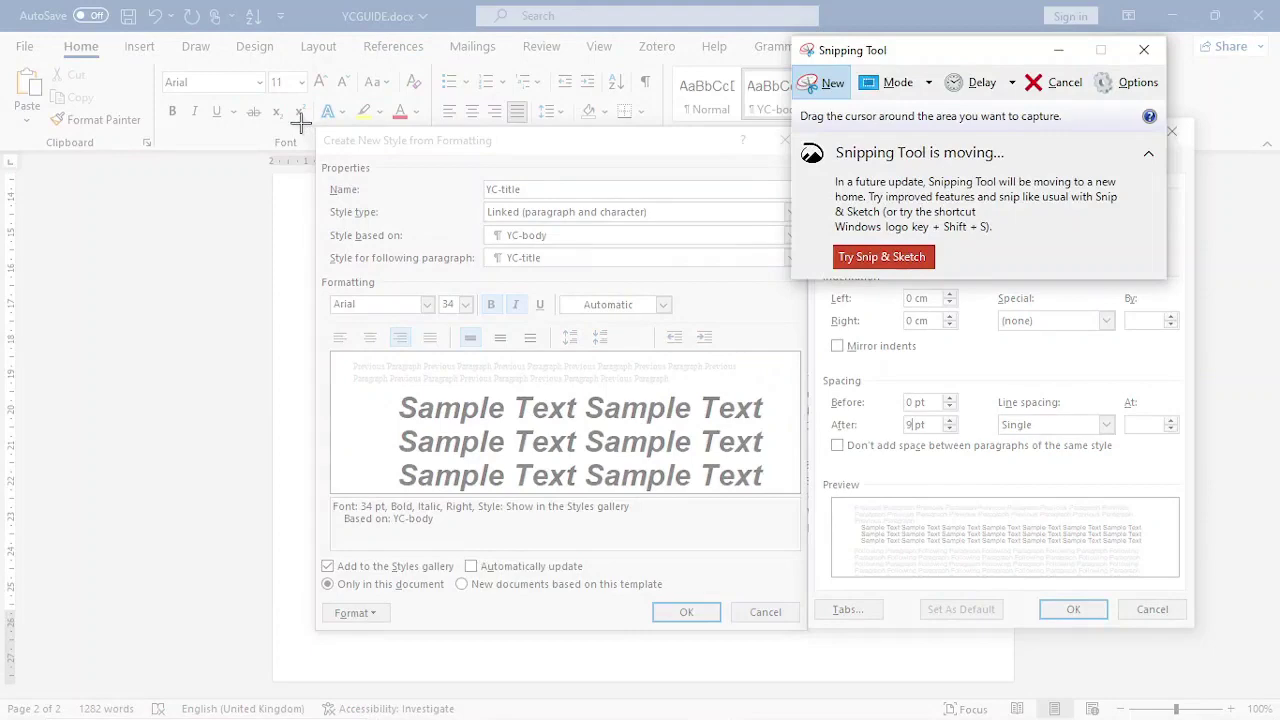
{"action": "left_click_drag", "start_coordinate": [300, 120], "coordinate": [1200, 627]}
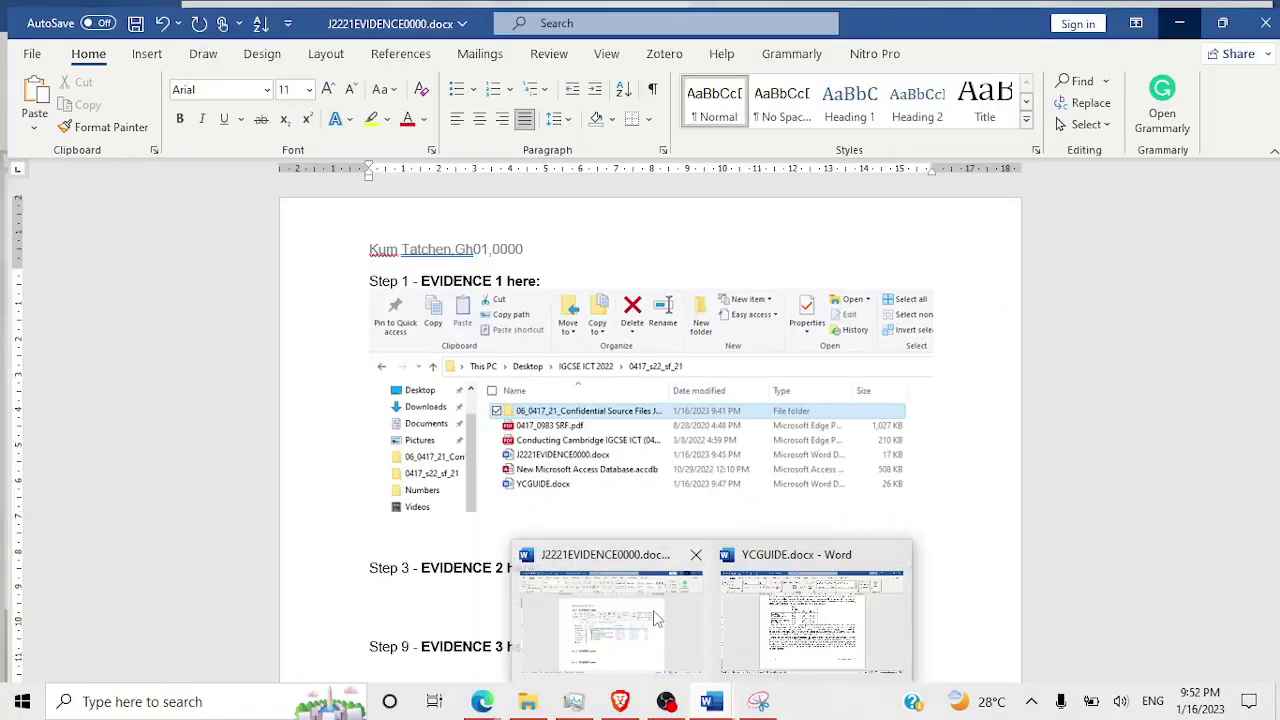
{"action": "left_click", "coordinate": [610, 620]}
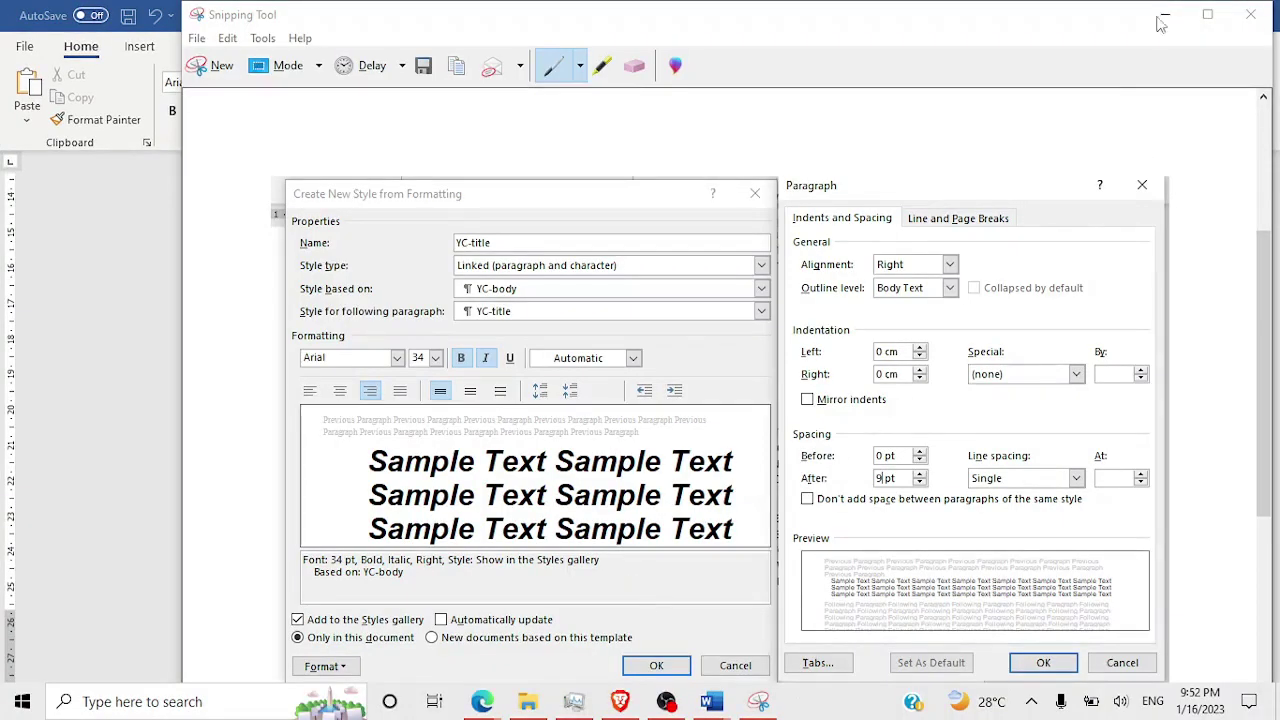
{"action": "left_click", "coordinate": [1164, 16]}
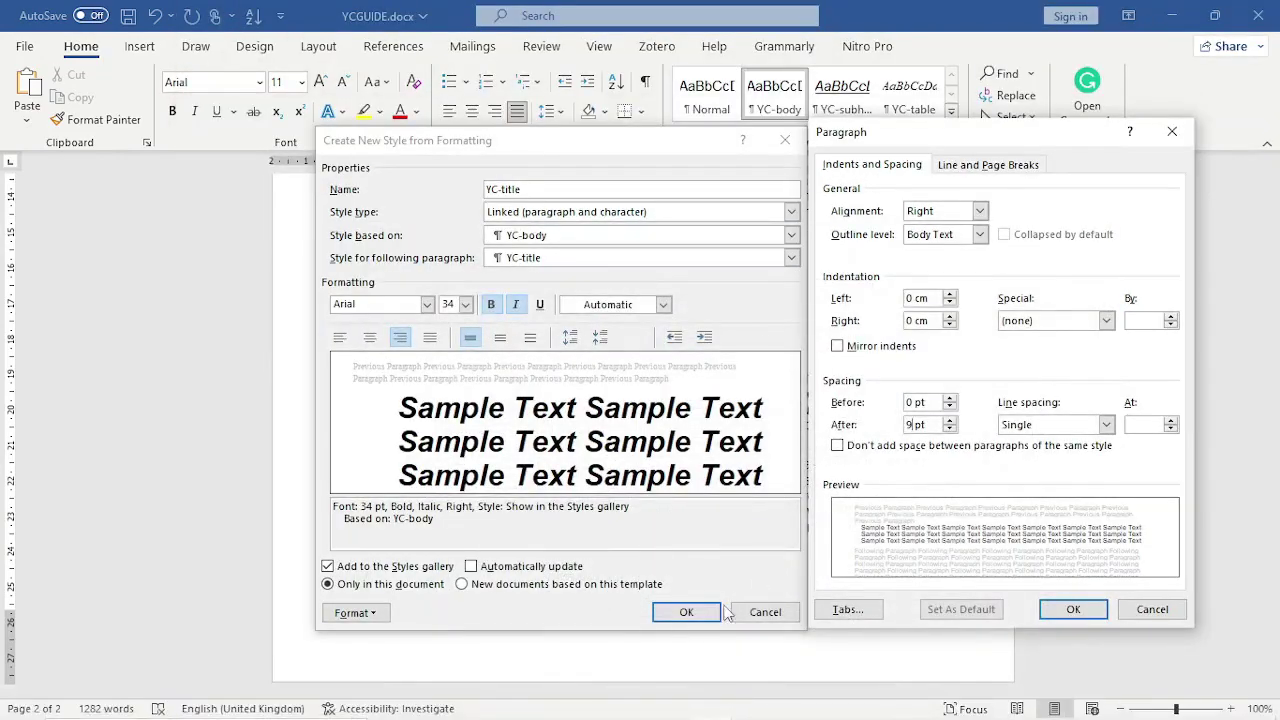
Step: Confirm the paragraph spacing and finish creating the YC-title style
{"action": "left_click", "coordinate": [1073, 609]}
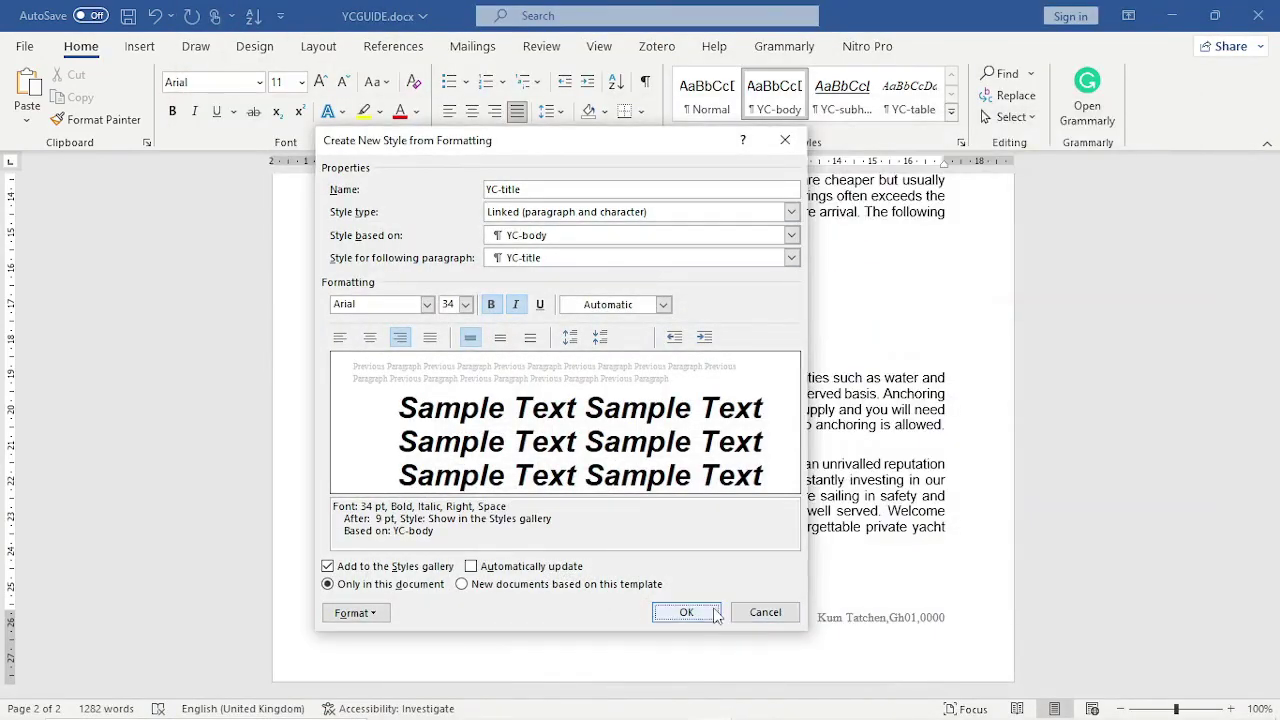
{"action": "left_click", "coordinate": [686, 612]}
{"action": "scroll", "coordinate": [700, 640], "scroll_direction": "down", "scroll_amount": 3}
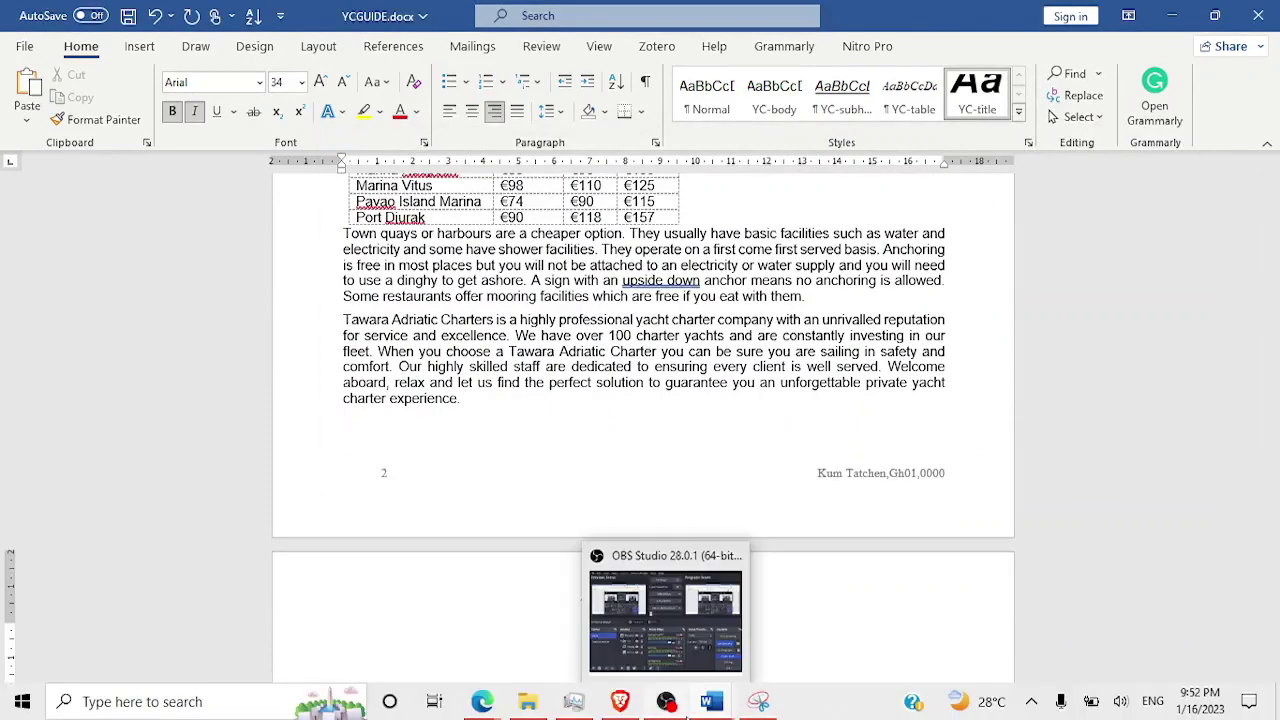
Step: Paste the screenshot under Step 3 in J2221EVIDENCE0000.docx as Evidence 2, then minimize it
{"action": "mouse_move", "coordinate": [667, 702]}
{"action": "mouse_move", "coordinate": [712, 702]}
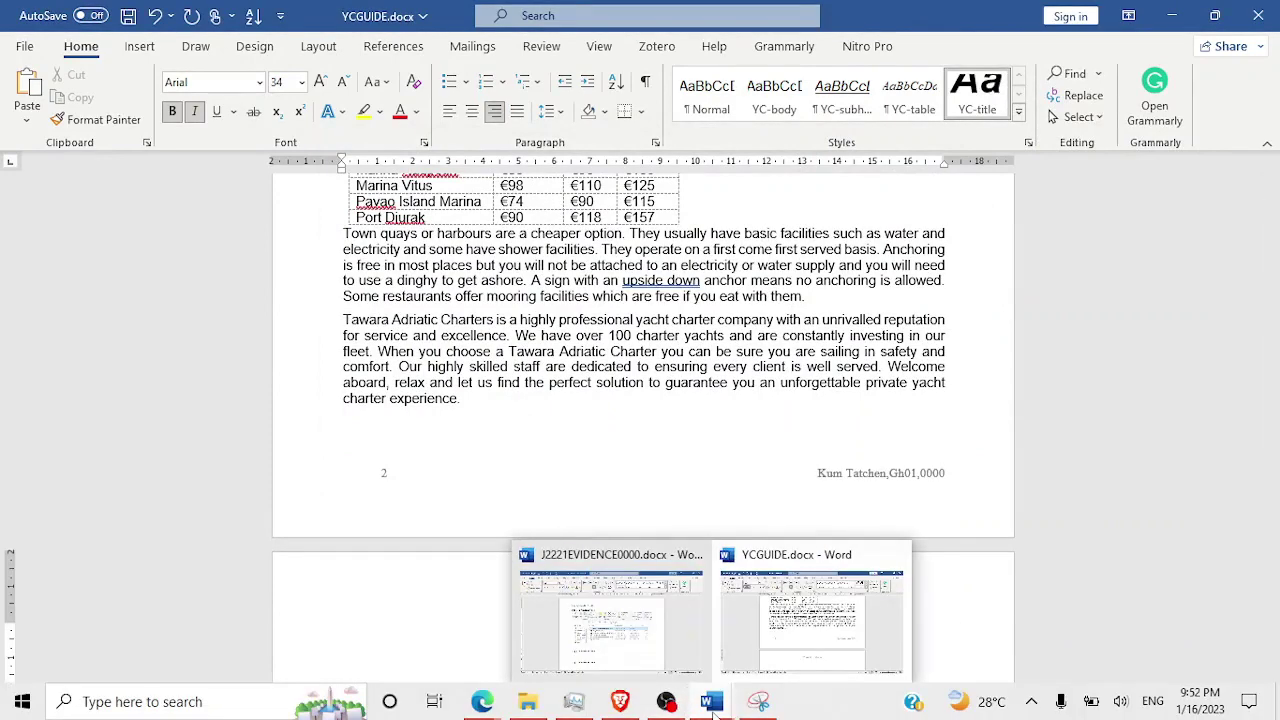
{"action": "left_click", "coordinate": [641, 650]}
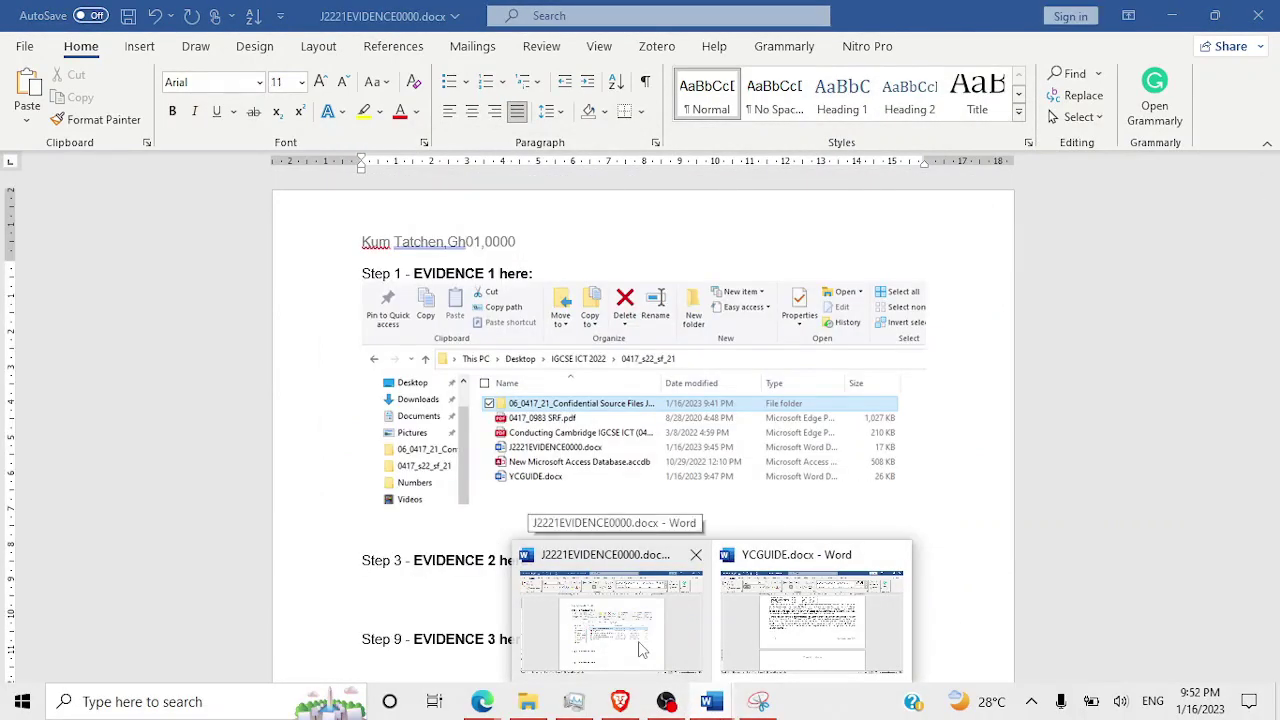
{"action": "left_click", "coordinate": [508, 597]}
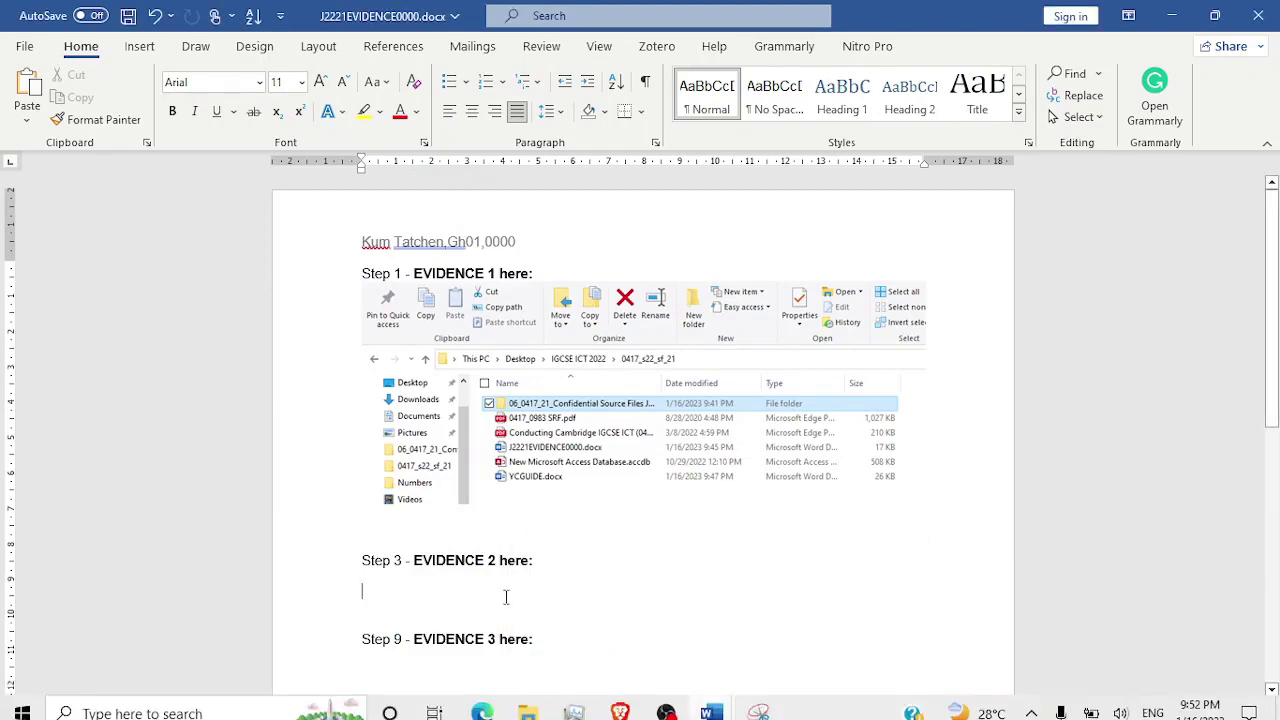
{"action": "key", "text": "ctrl+v"}
{"action": "left_click", "coordinate": [635, 500]}
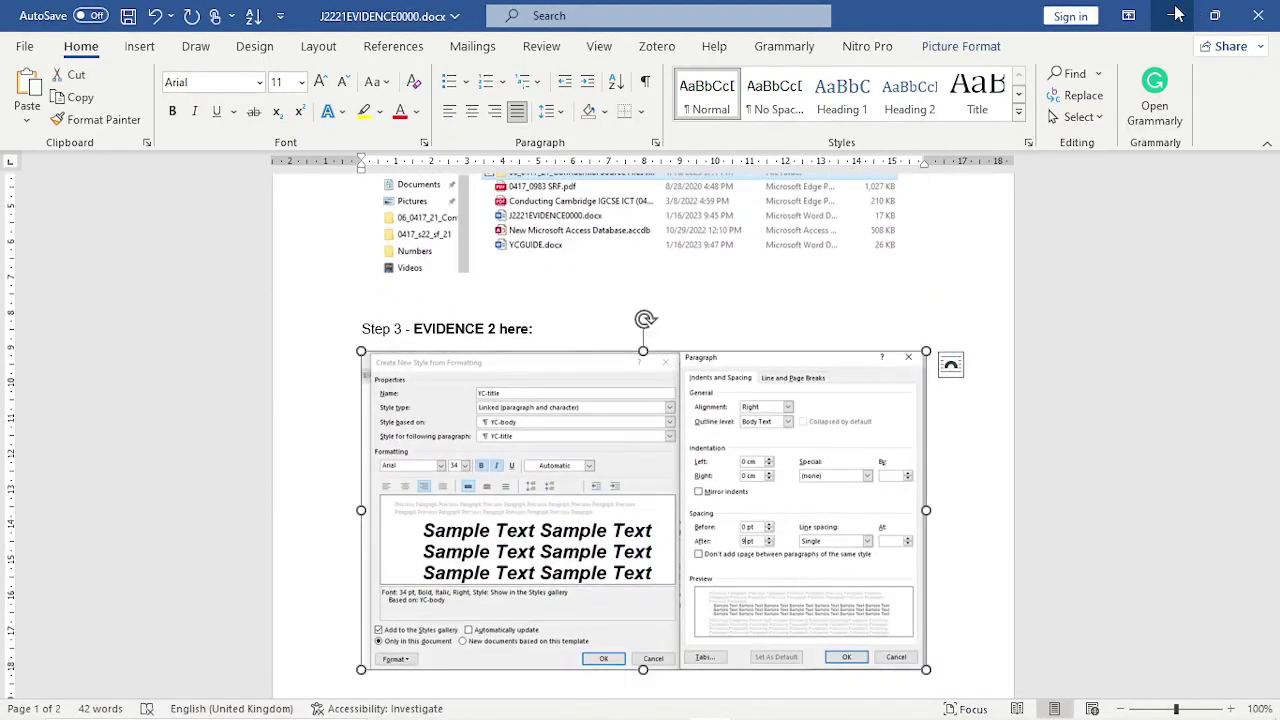
{"action": "left_click", "coordinate": [1170, 16]}
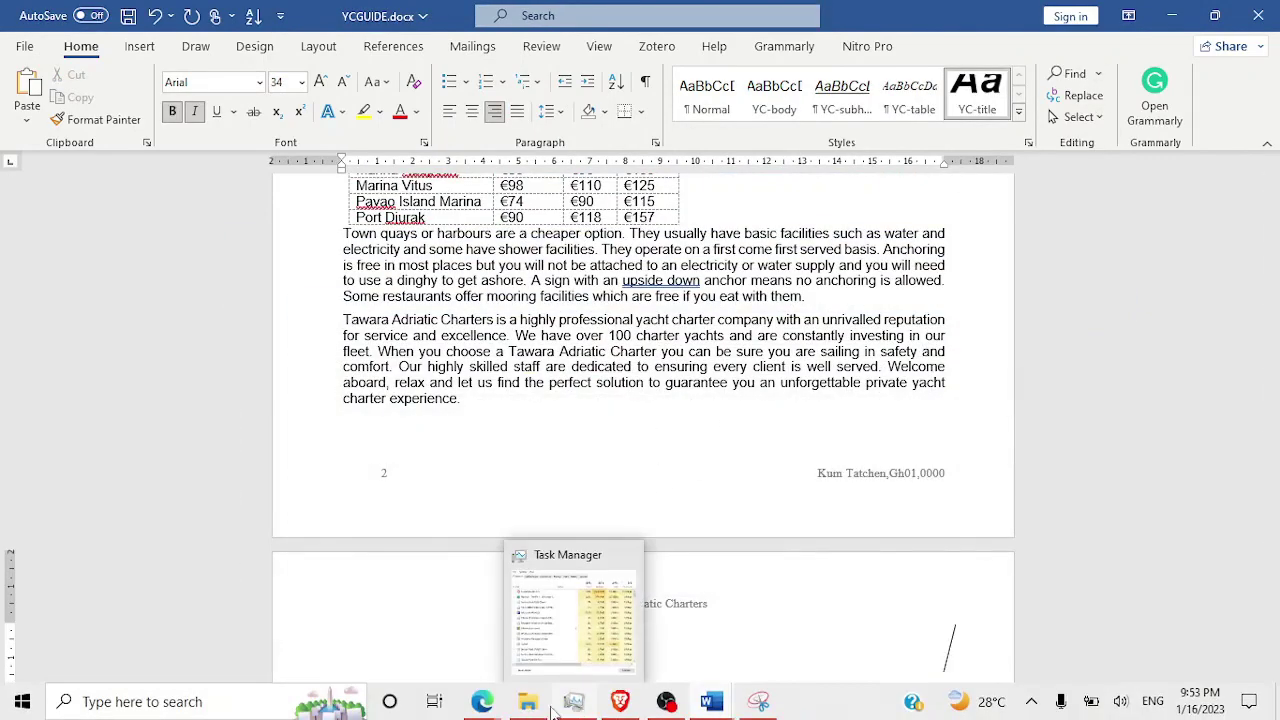
Step: Draw a red tick beside question 3's evidence box on the exam paper PDF
{"action": "mouse_move", "coordinate": [482, 701]}
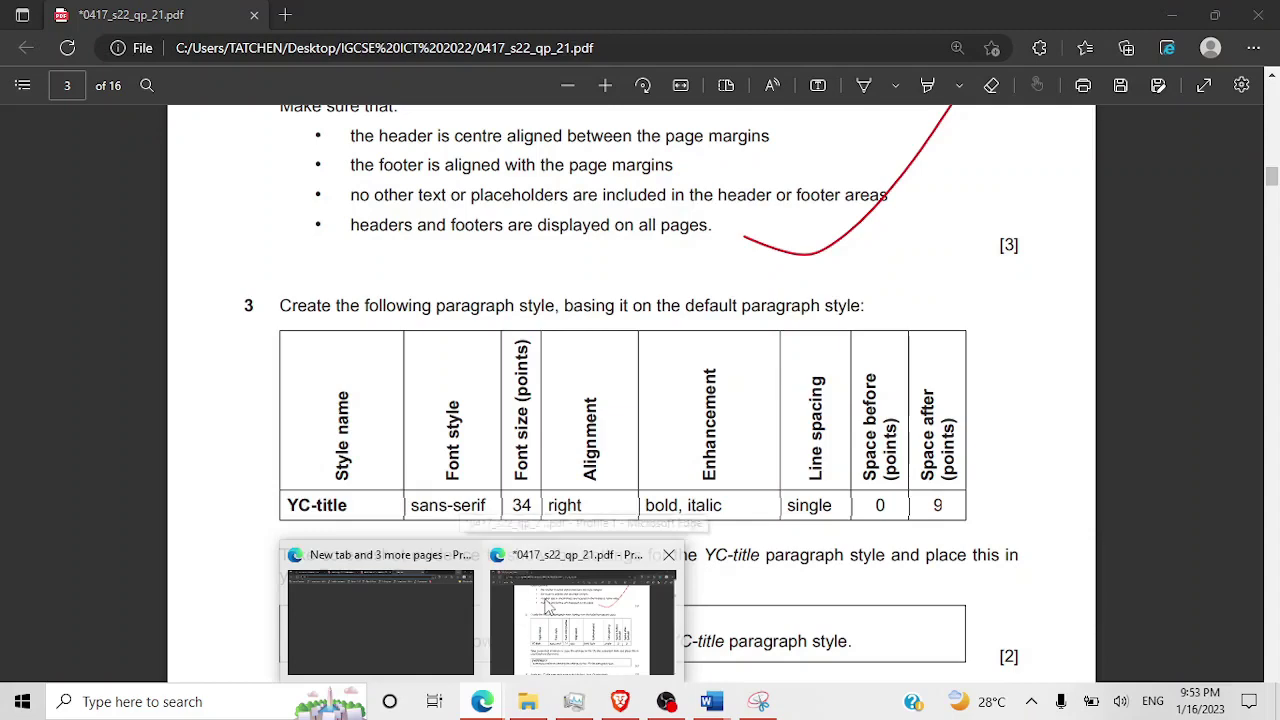
{"action": "left_click", "coordinate": [515, 620]}
{"action": "scroll", "coordinate": [773, 321], "scroll_direction": "down", "scroll_amount": 2}
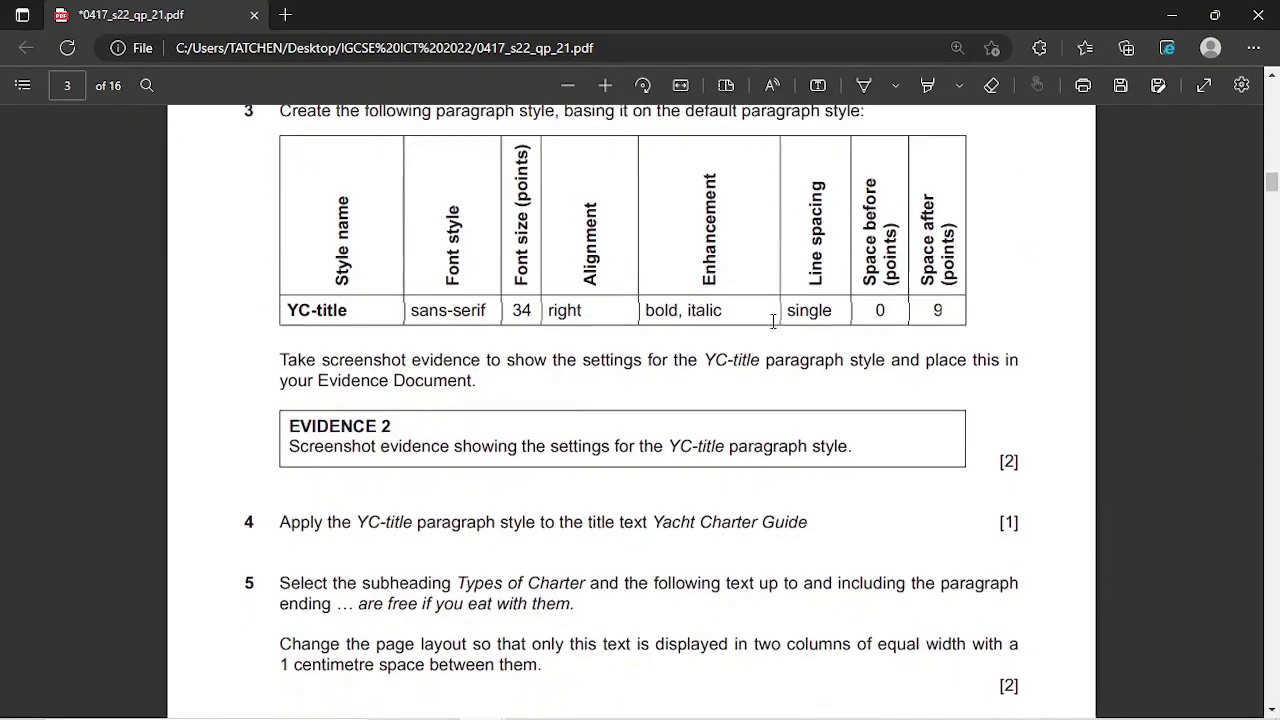
{"action": "left_click", "coordinate": [863, 82]}
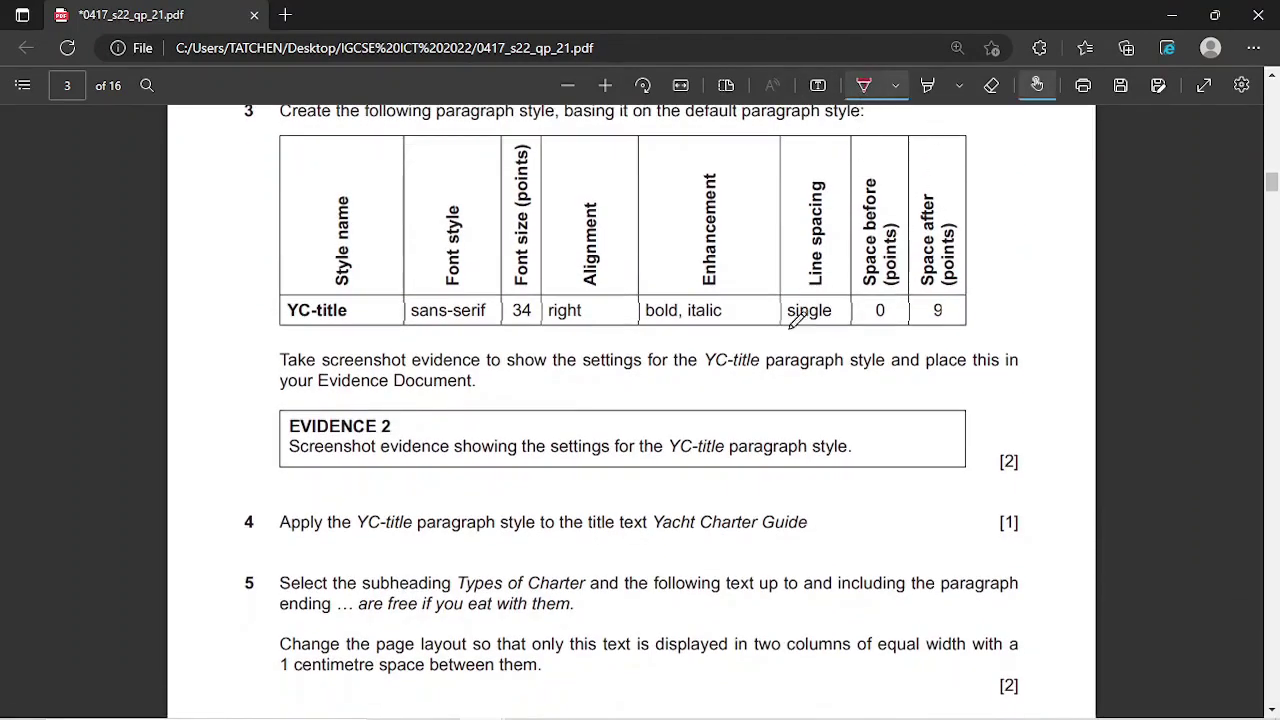
{"action": "left_click_drag", "start_coordinate": [757, 466], "coordinate": [952, 228]}
{"action": "scroll", "coordinate": [851, 420], "scroll_direction": "down", "scroll_amount": 3}
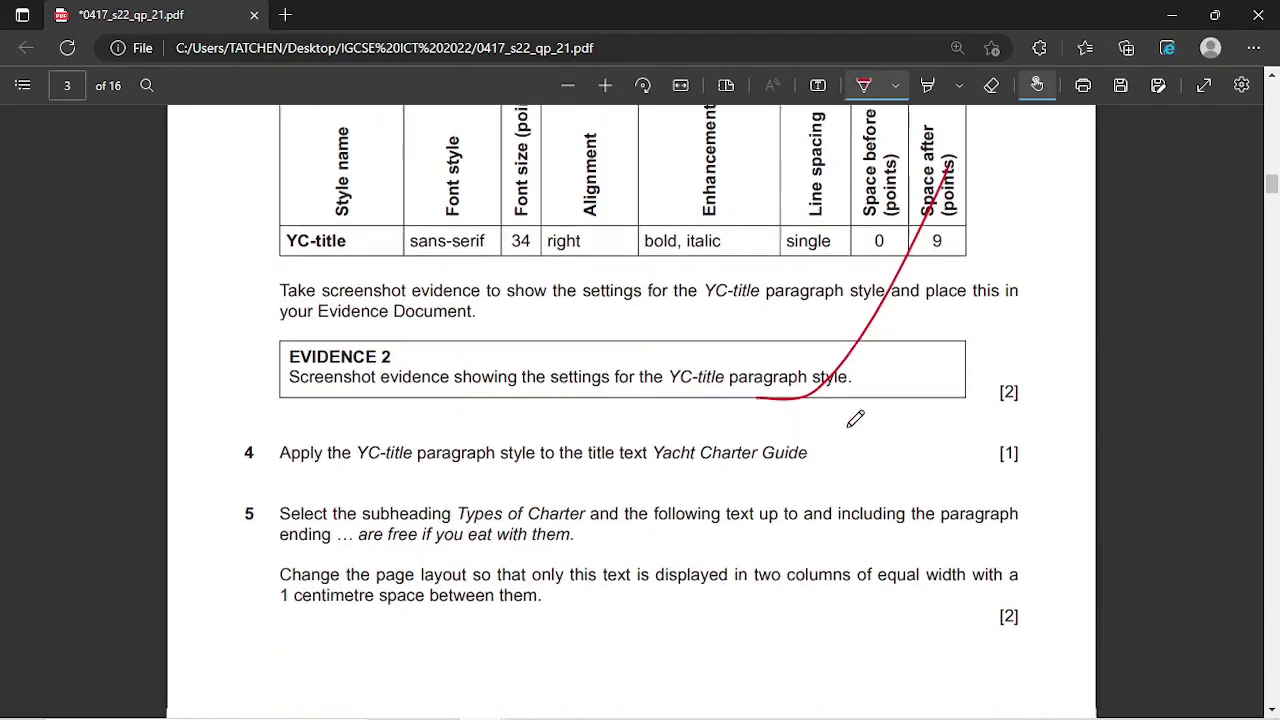
{"action": "scroll", "coordinate": [790, 240], "scroll_direction": "down", "scroll_amount": 1}
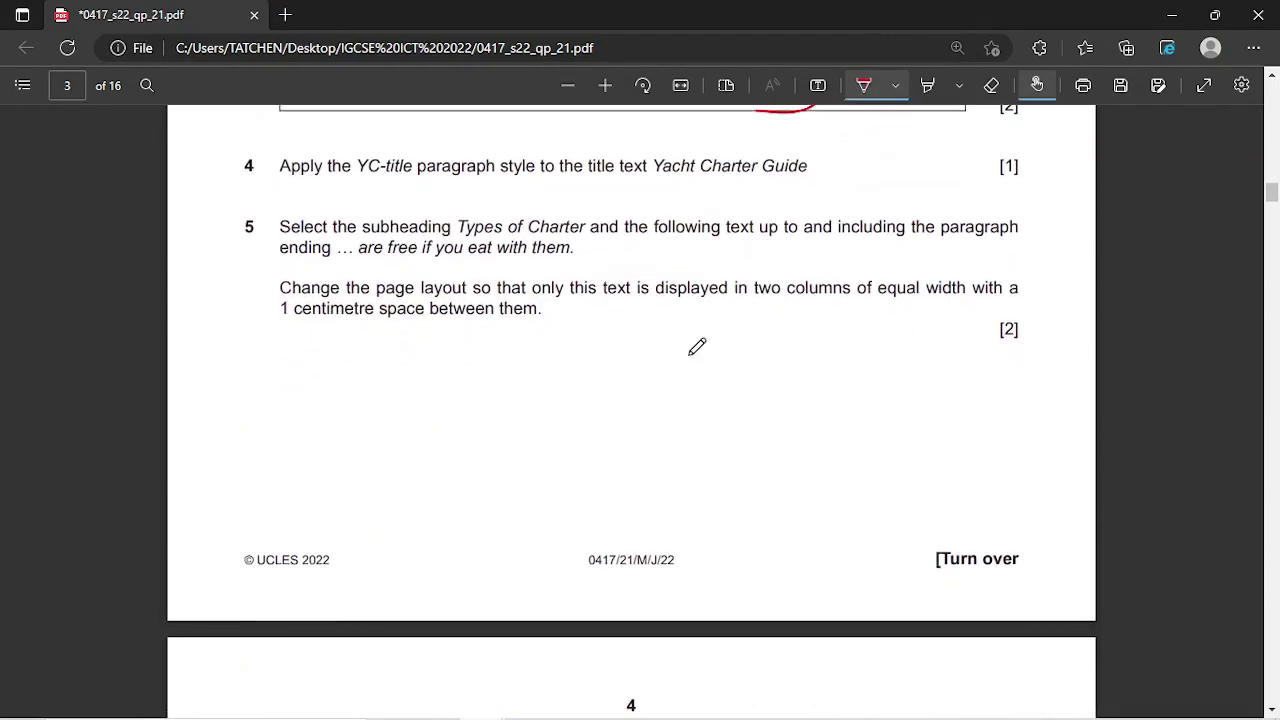
{"action": "key", "text": "Escape"}
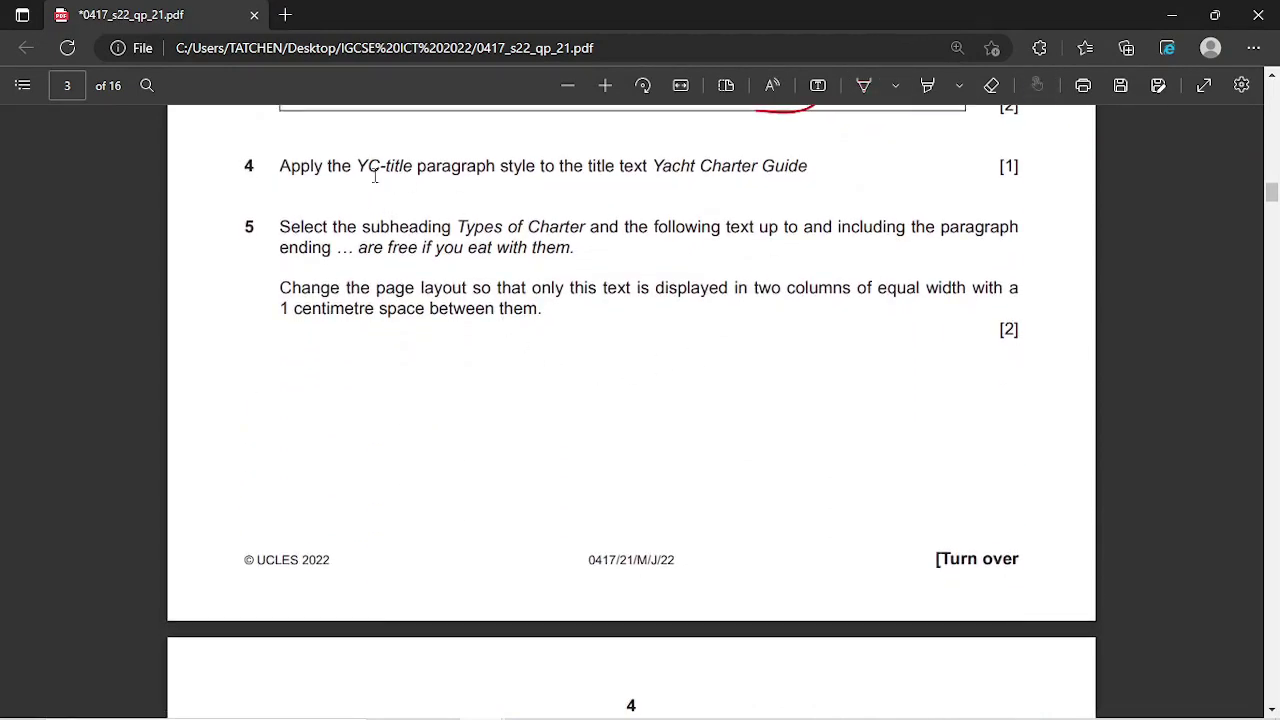
Step: Read question 4, then switch back to YCGUIDE.docx
{"action": "scroll", "coordinate": [373, 176], "scroll_direction": "up", "scroll_amount": 1}
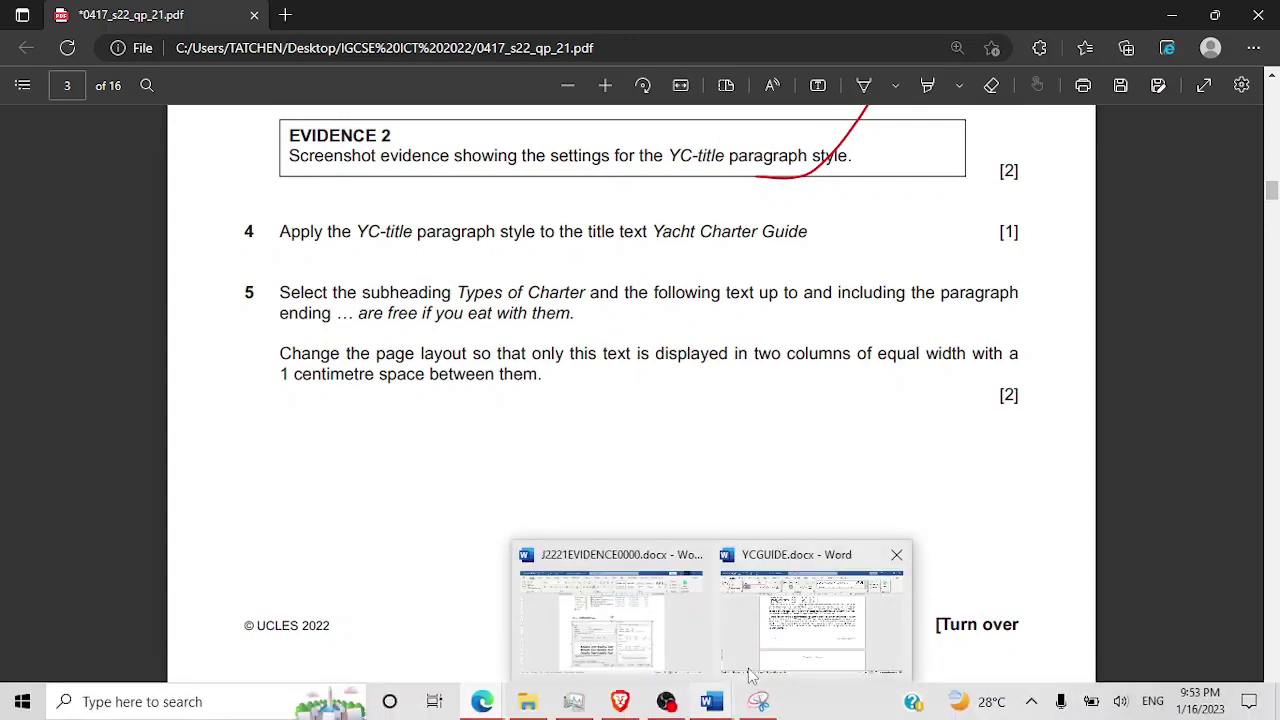
{"action": "mouse_move", "coordinate": [752, 676]}
{"action": "left_click", "coordinate": [785, 638]}
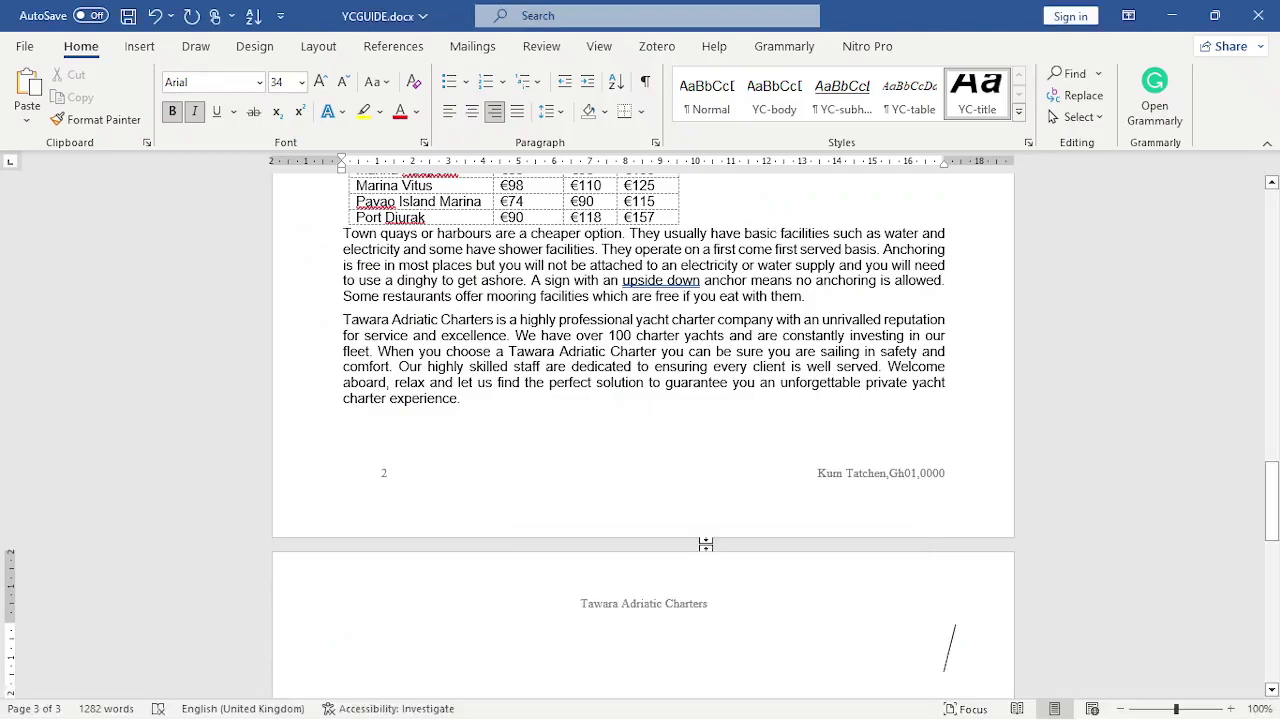
Step: Apply the YC-title style to the Yacht Charter Guide heading
{"action": "scroll", "coordinate": [694, 334], "scroll_direction": "up", "scroll_amount": 15}
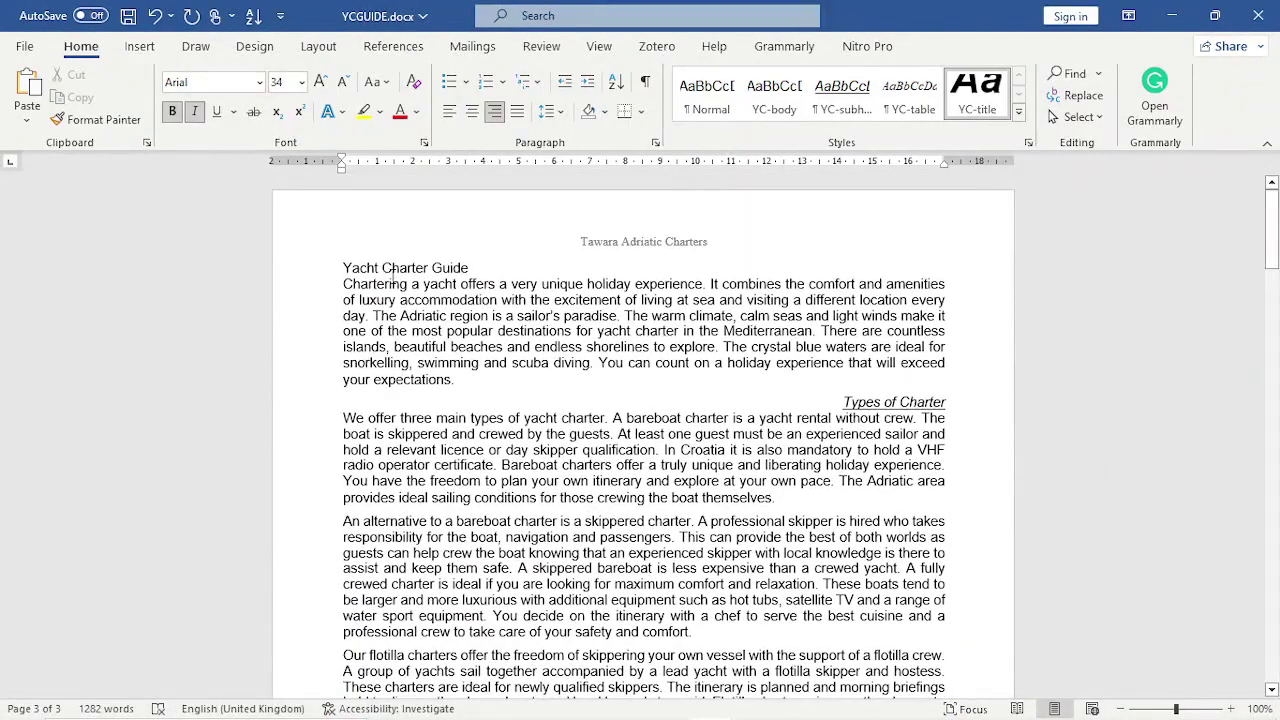
{"action": "left_click_drag", "start_coordinate": [343, 268], "coordinate": [470, 268]}
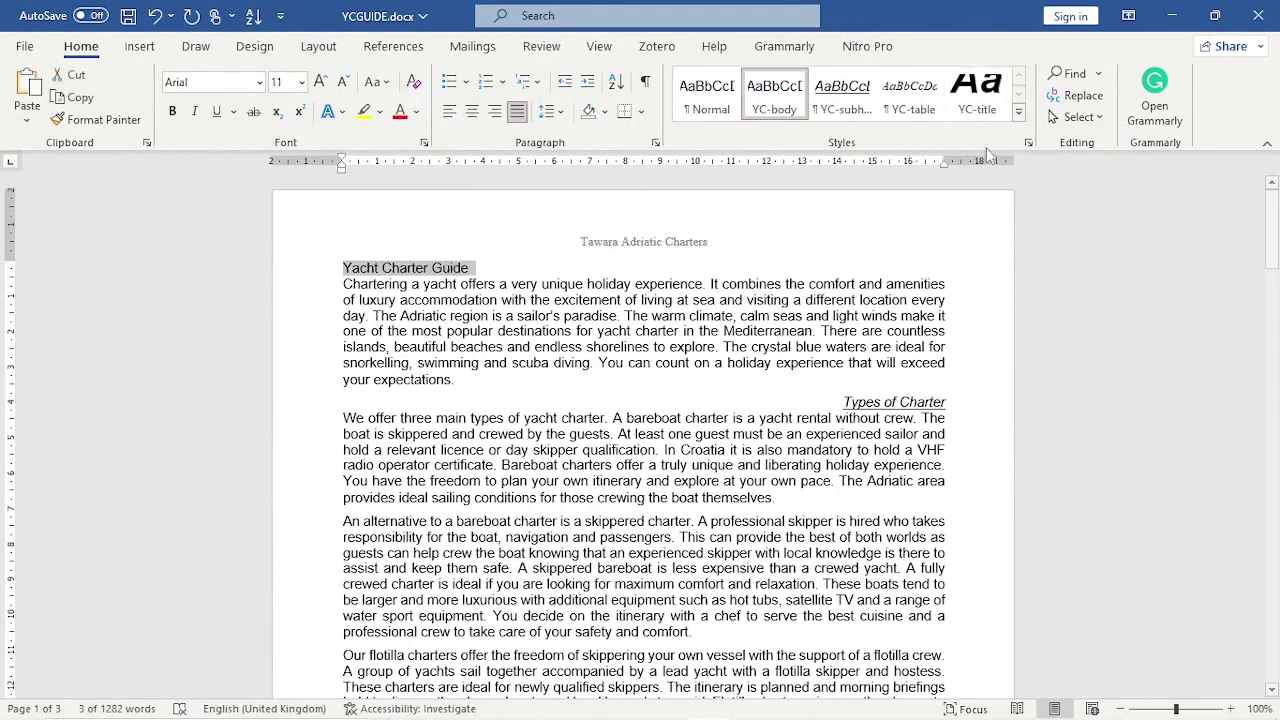
{"action": "left_click", "coordinate": [1019, 111]}
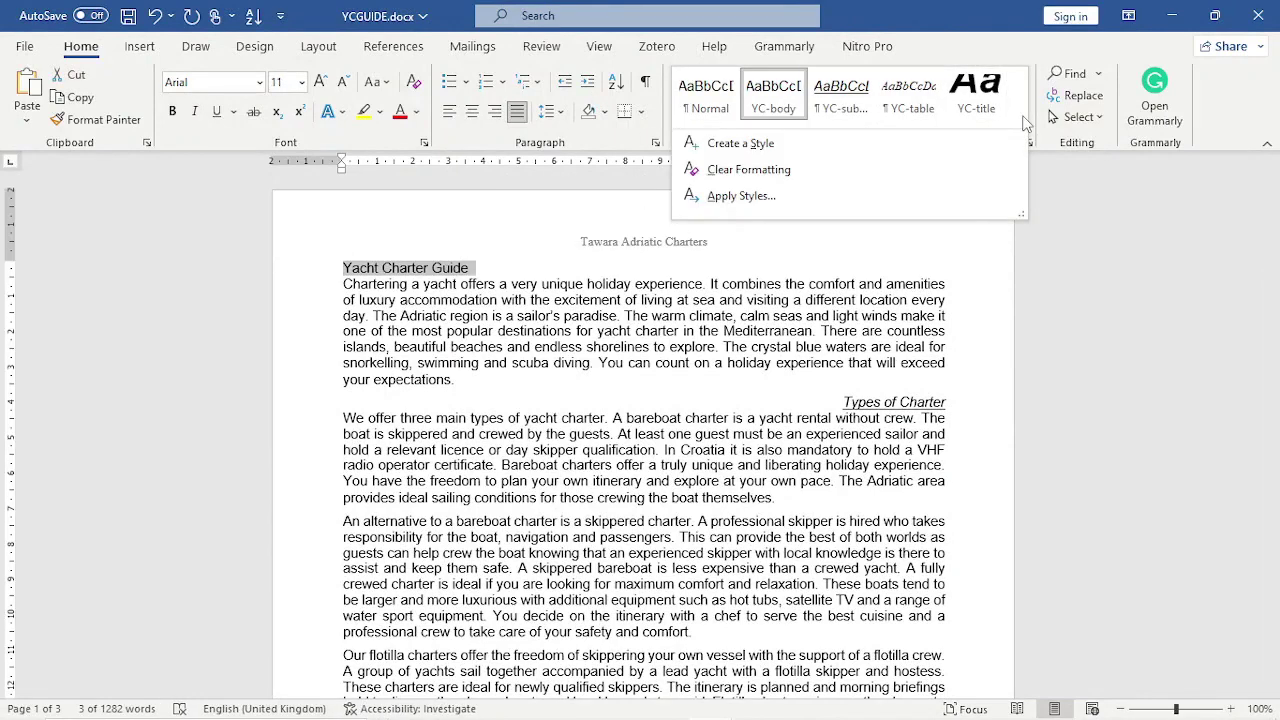
{"action": "left_click", "coordinate": [975, 98]}
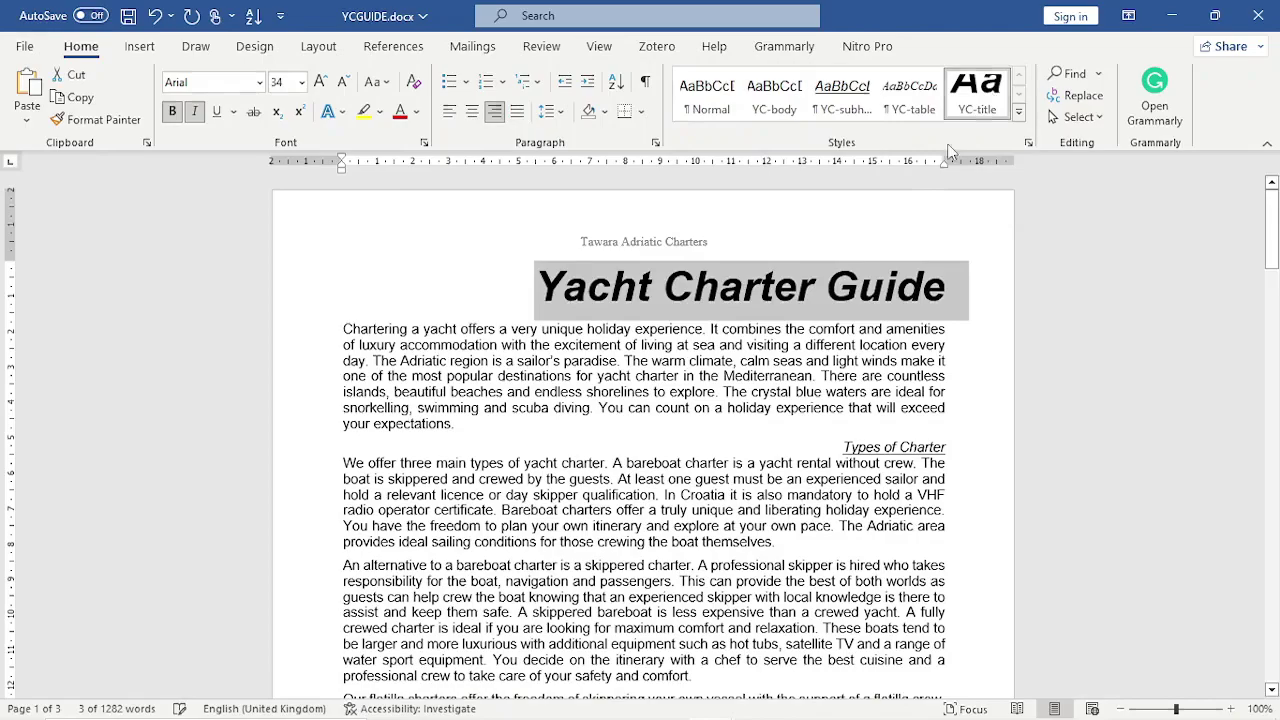
{"action": "left_click", "coordinate": [738, 372]}
Step: Delete the blank third page, then minimize Word to reveal the exam paper
{"action": "scroll", "coordinate": [738, 372], "scroll_direction": "down", "scroll_amount": 10}
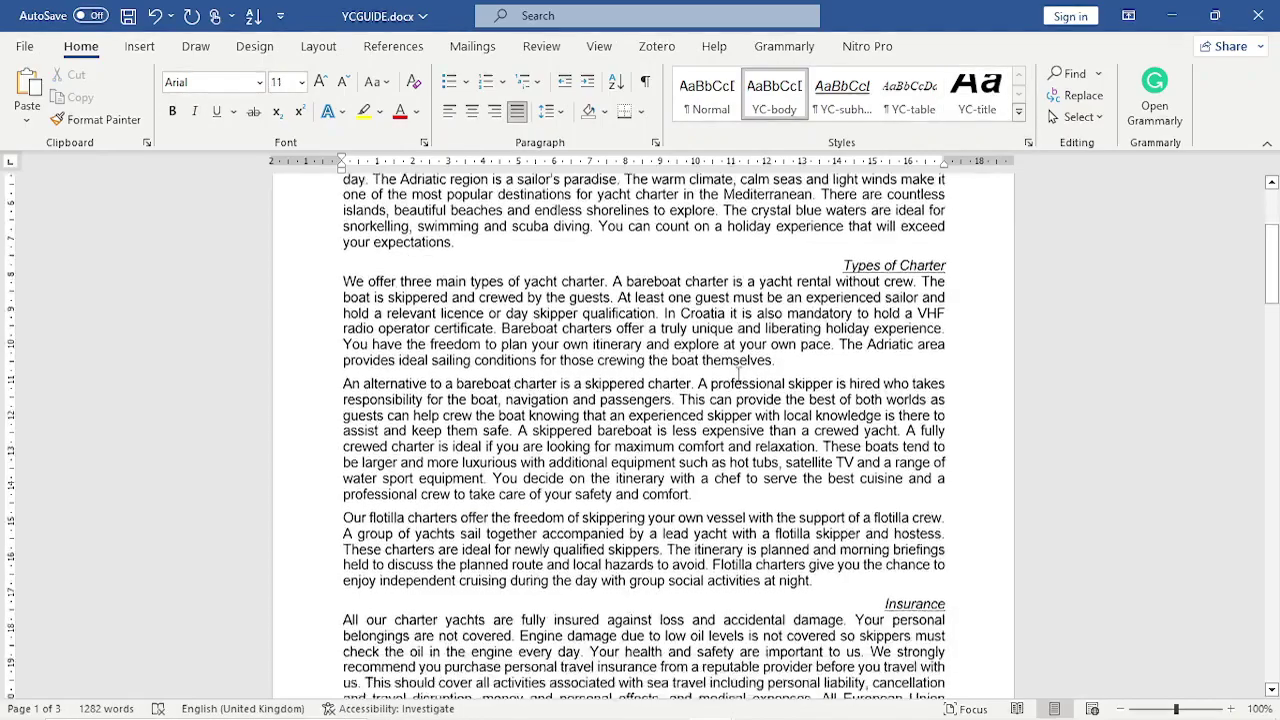
{"action": "scroll", "coordinate": [738, 373], "scroll_direction": "down", "scroll_amount": 15}
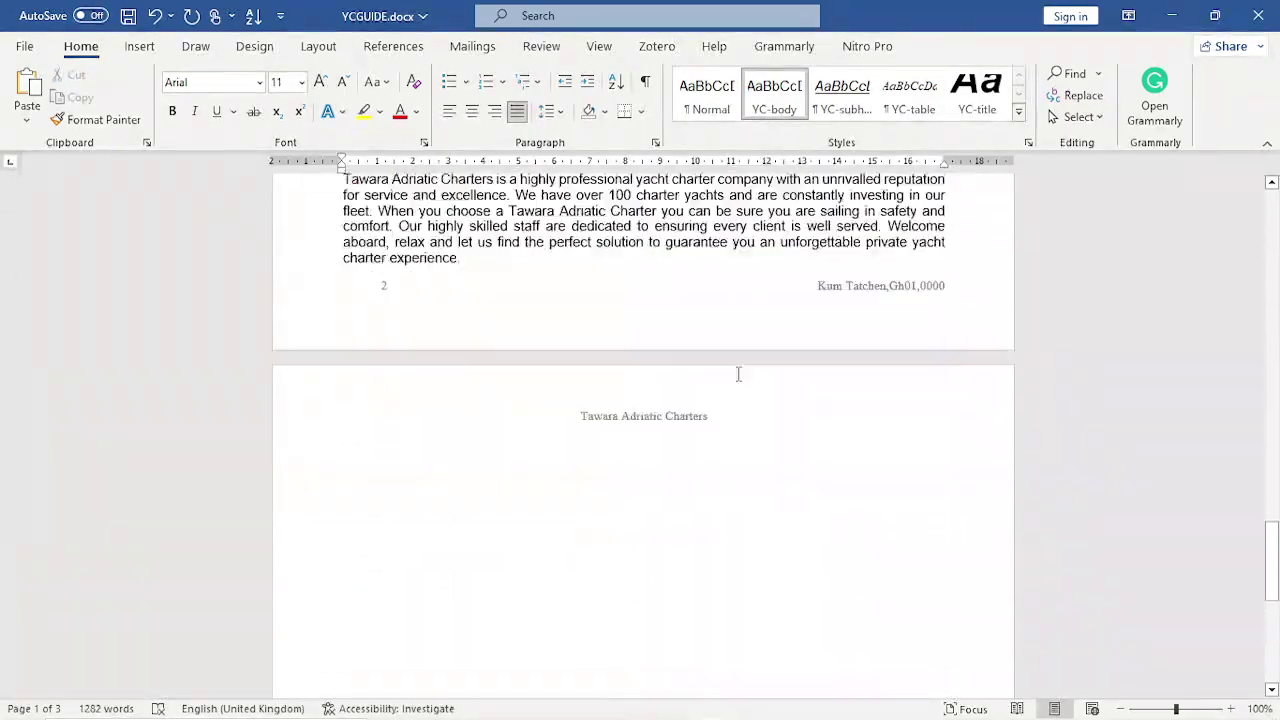
{"action": "scroll", "coordinate": [735, 405], "scroll_direction": "up", "scroll_amount": 5}
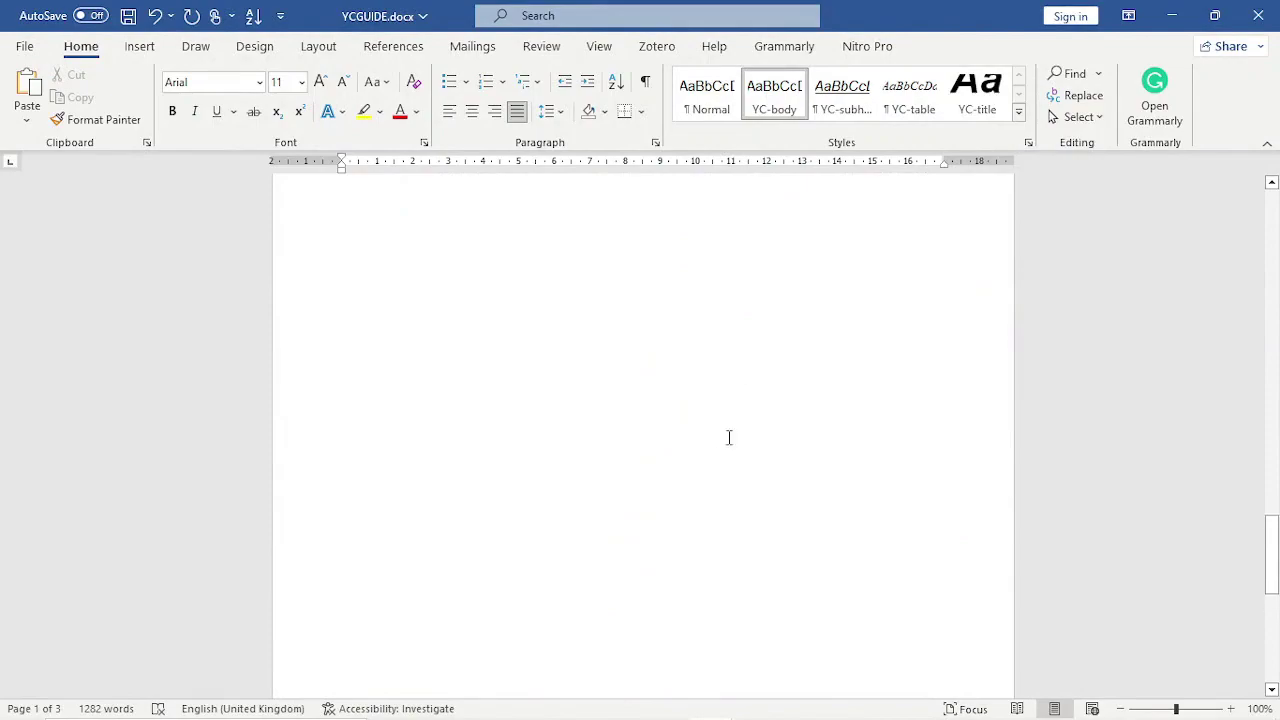
{"action": "left_click", "coordinate": [700, 528]}
{"action": "key", "text": "BackSpace"}
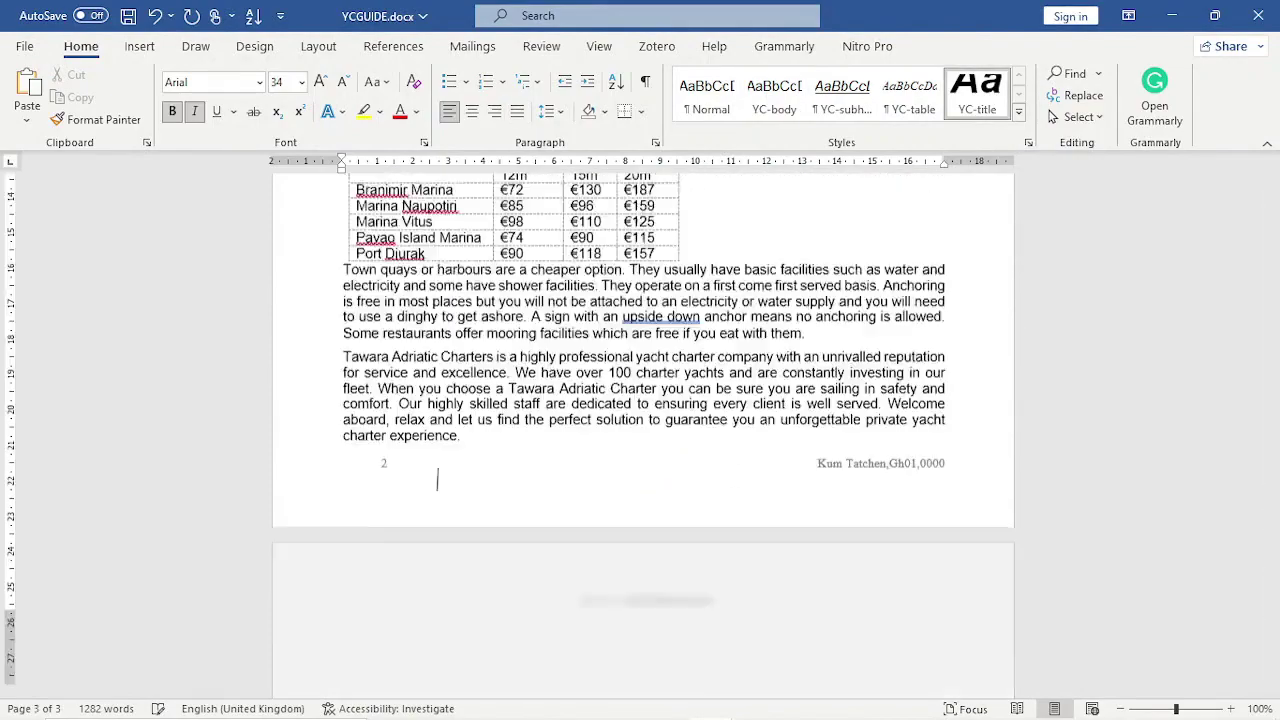
{"action": "scroll", "coordinate": [838, 268], "scroll_direction": "up", "scroll_amount": 20}
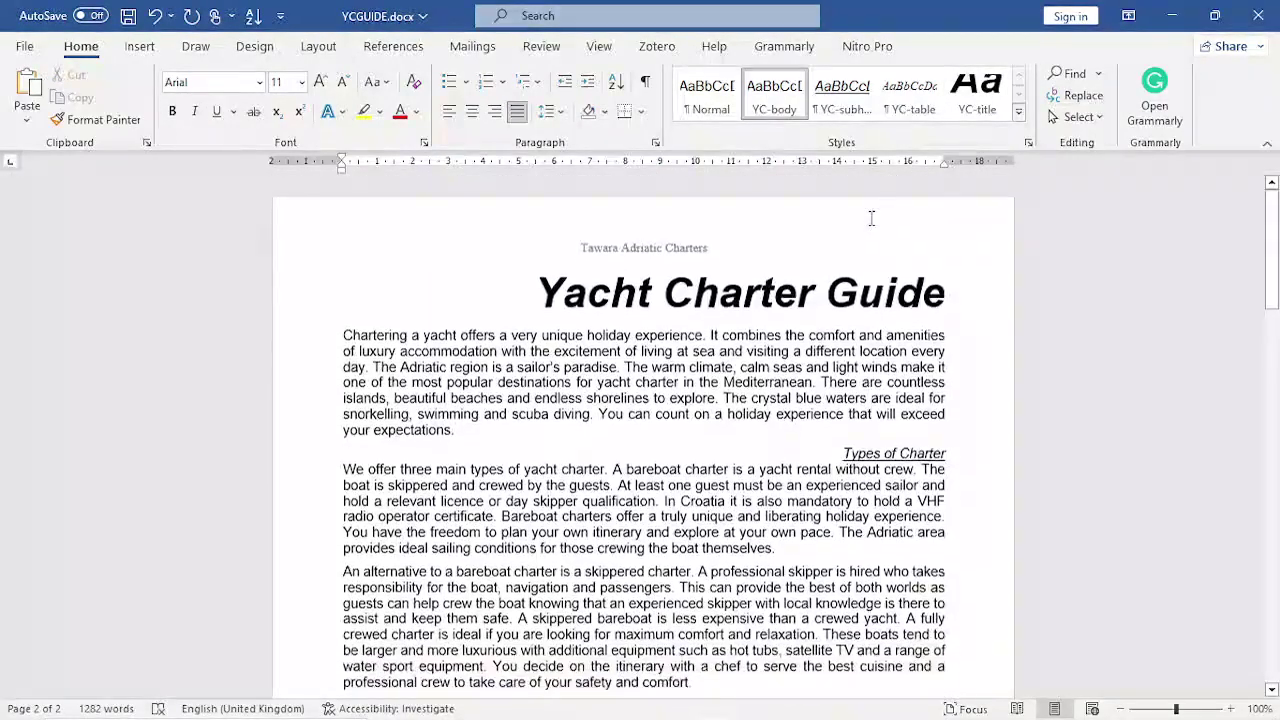
{"action": "left_click", "coordinate": [1172, 15]}
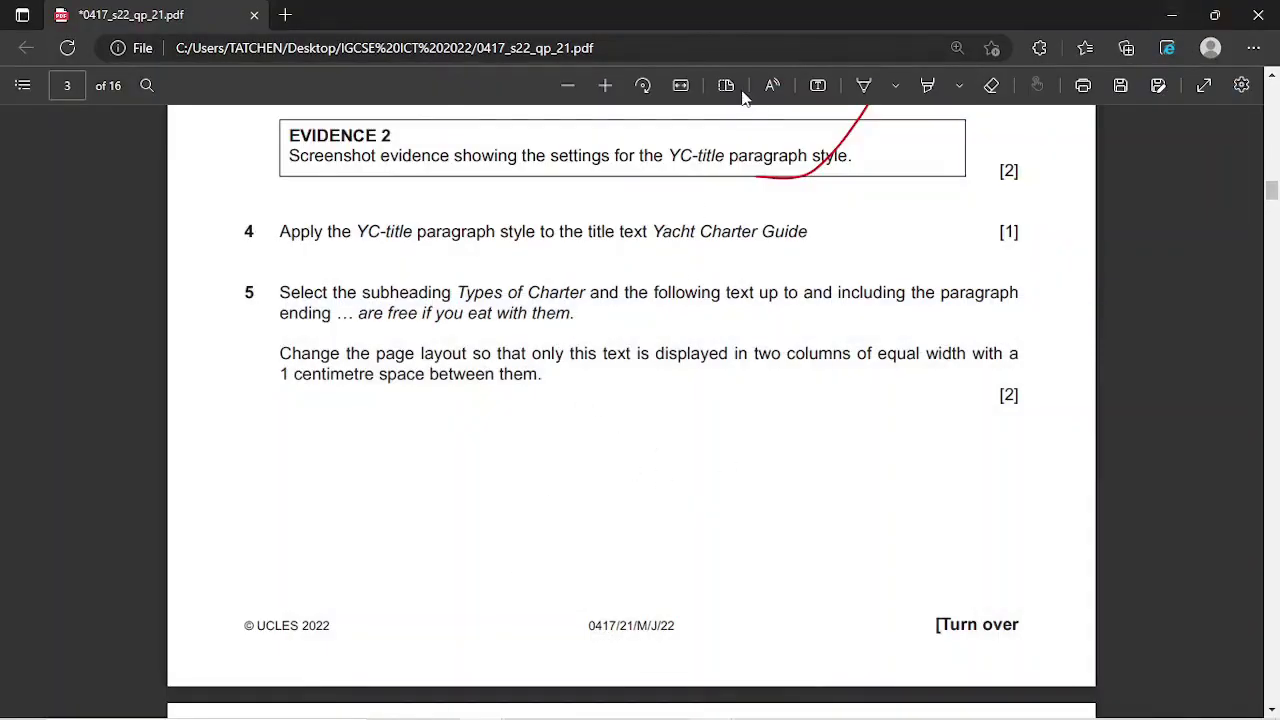
Step: Tick question 4 in red and highlight question 5's Types of Charter instruction in yellow
{"action": "left_click", "coordinate": [862, 86]}
{"action": "mouse_move", "coordinate": [816, 258]}
{"action": "left_mouse_down"}
{"action": "mouse_move", "coordinate": [842, 259]}
{"action": "mouse_move", "coordinate": [916, 180]}
{"action": "left_mouse_up"}
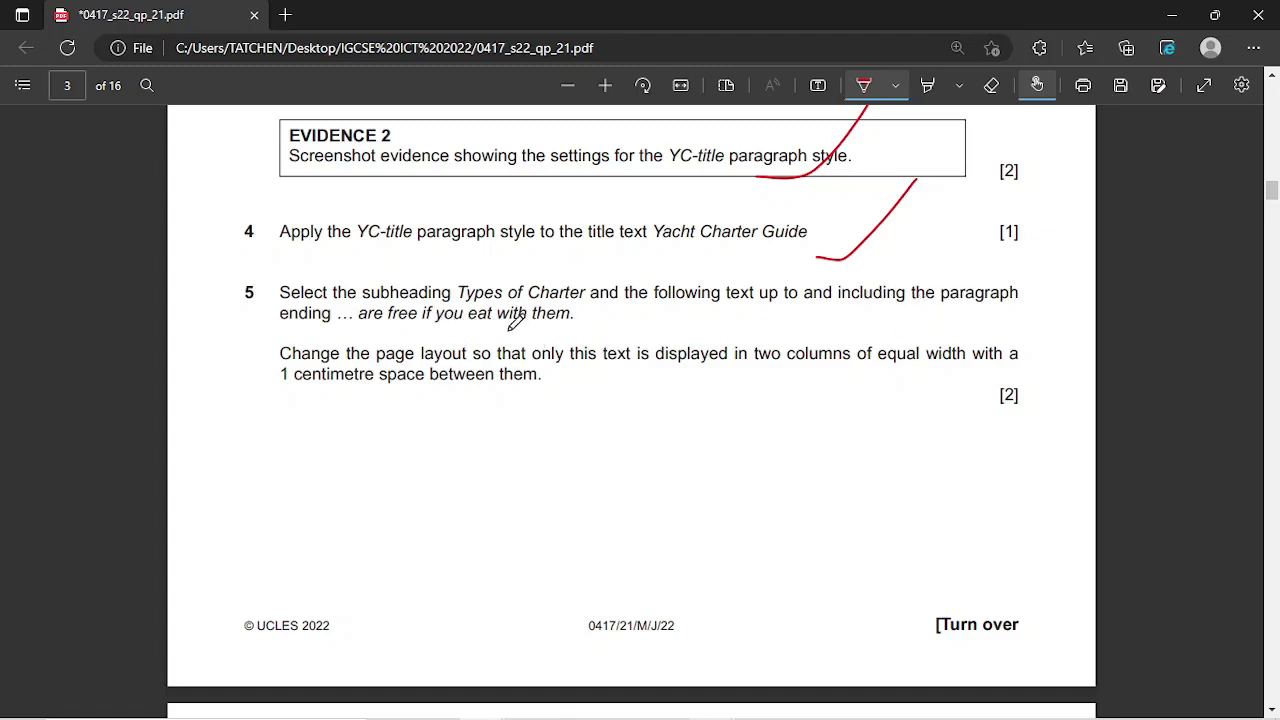
{"action": "left_click", "coordinate": [927, 86]}
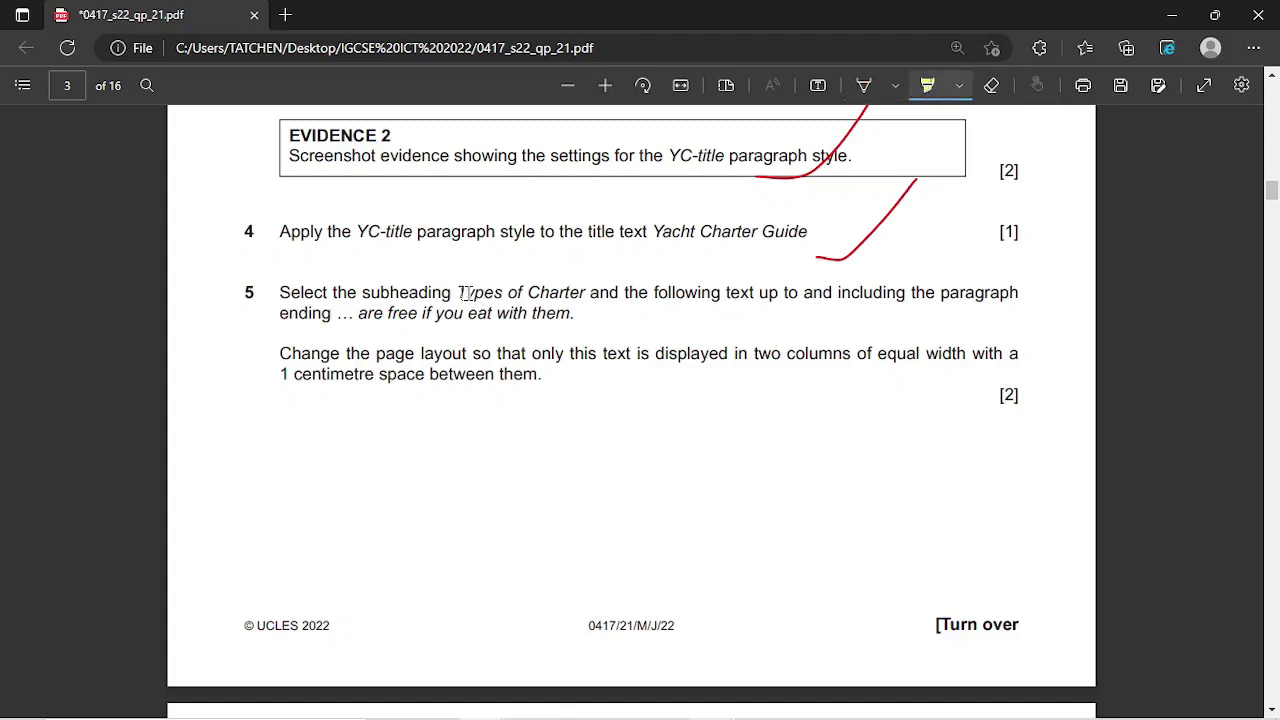
{"action": "left_click_drag", "start_coordinate": [459, 292], "coordinate": [574, 314]}
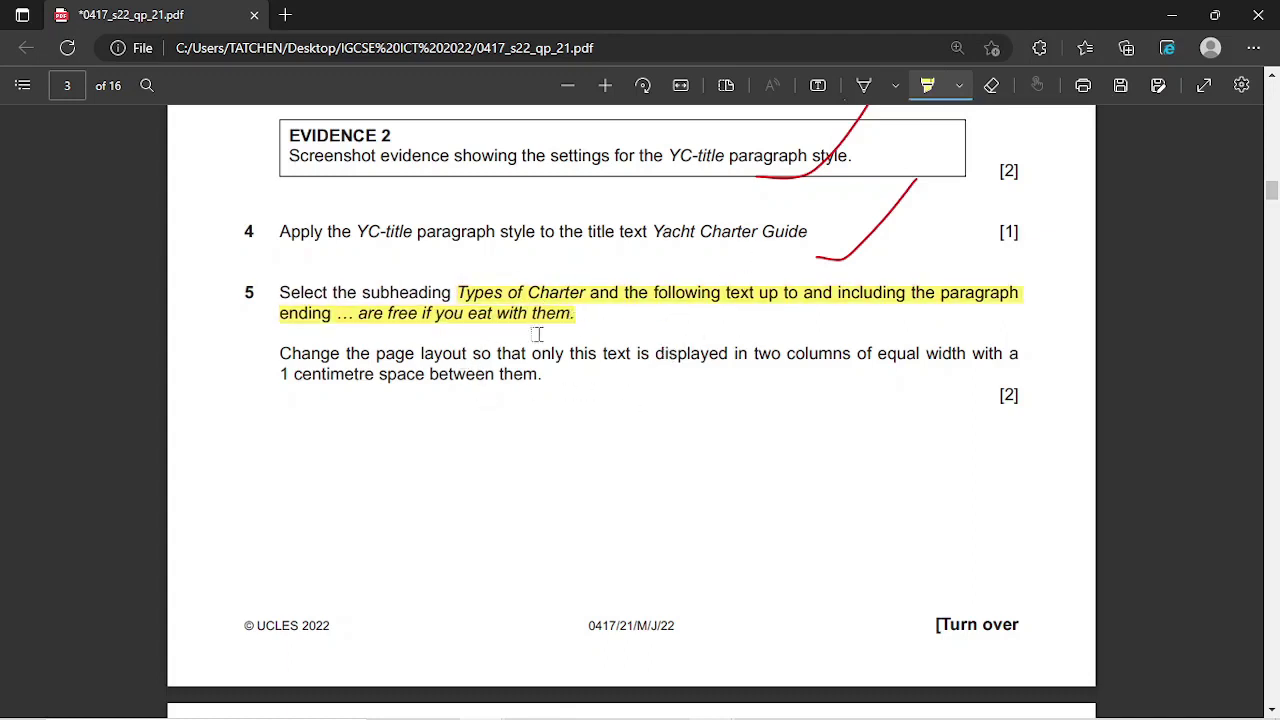
{"action": "mouse_move", "coordinate": [713, 704]}
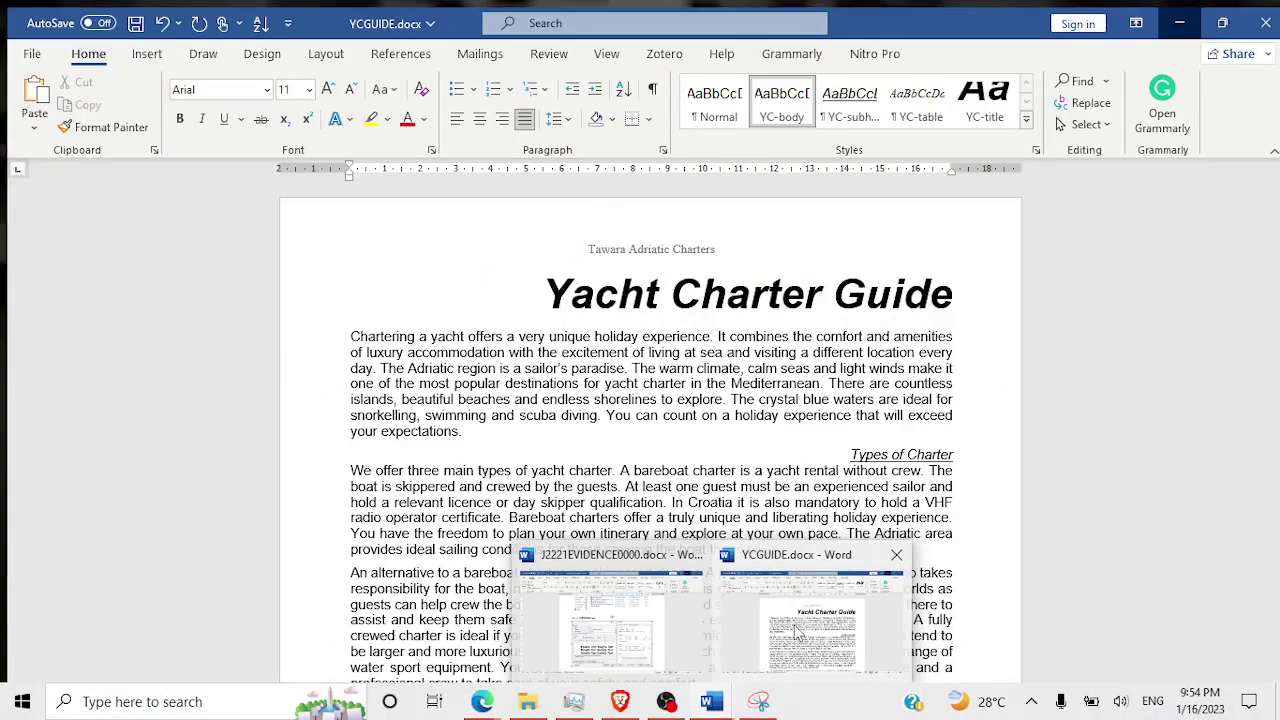
Step: Start selecting text from the Types of Charter heading downward in YCGUIDE
{"action": "left_click", "coordinate": [800, 630]}
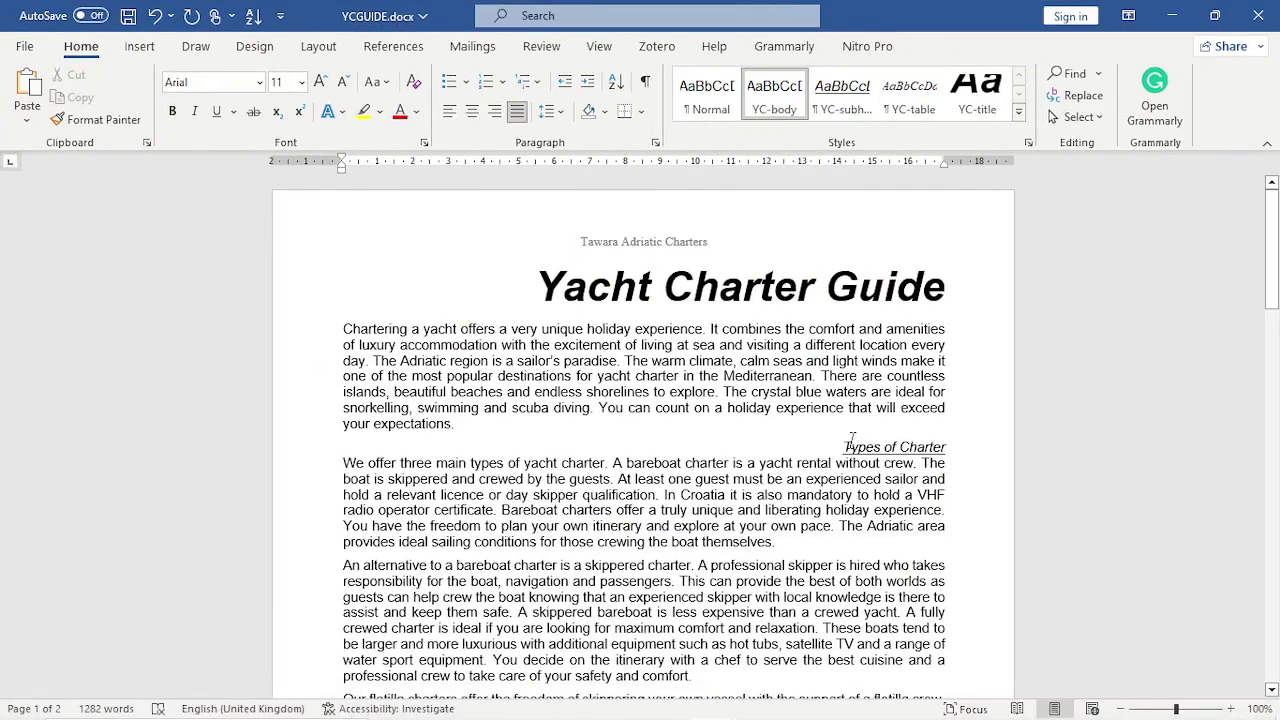
{"action": "left_click_drag", "start_coordinate": [846, 447], "coordinate": [886, 497]}
{"action": "scroll", "coordinate": [886, 497], "scroll_direction": "down", "scroll_amount": 12}
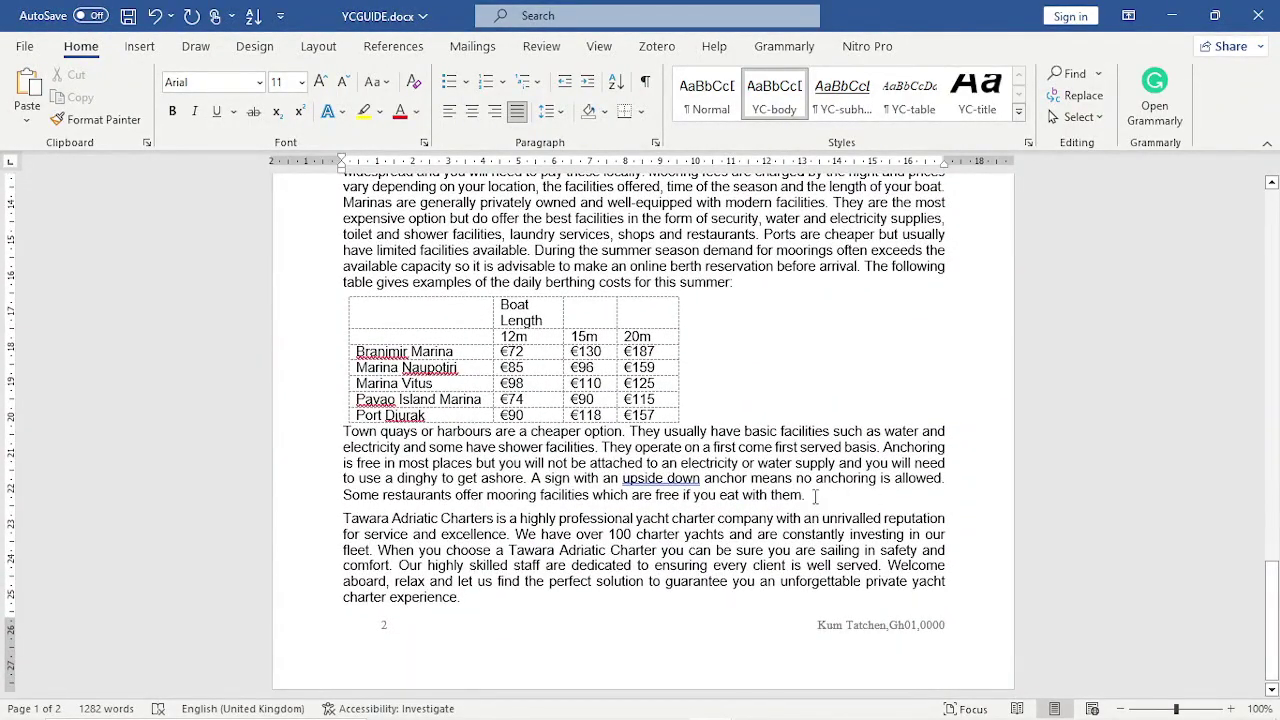
{"action": "key", "text": "ctrl+a"}
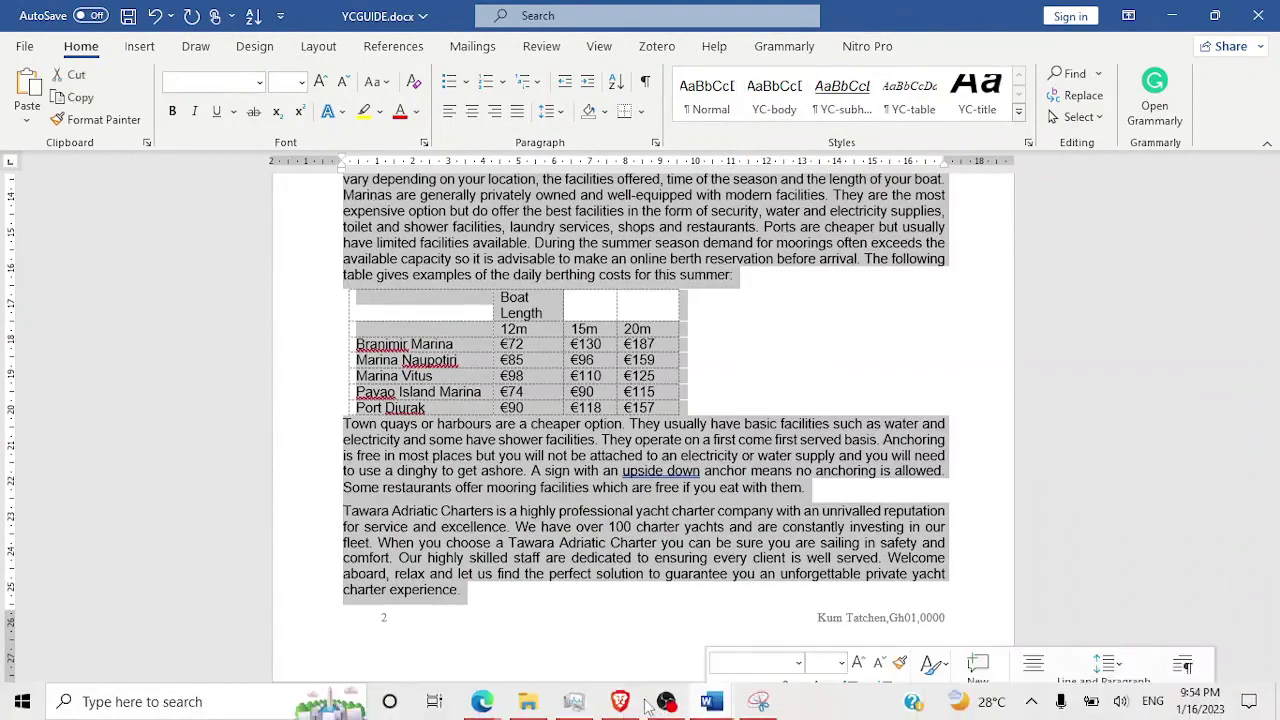
{"action": "mouse_move", "coordinate": [484, 704]}
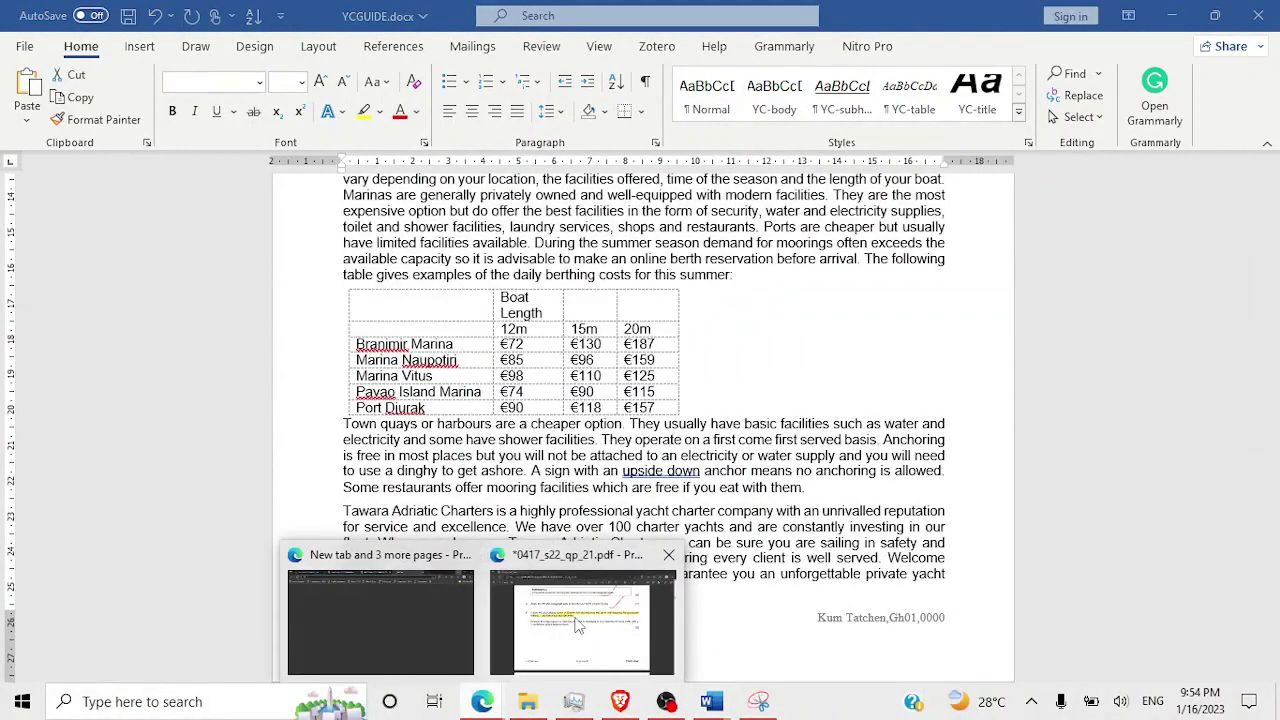
{"action": "mouse_move", "coordinate": [577, 625]}
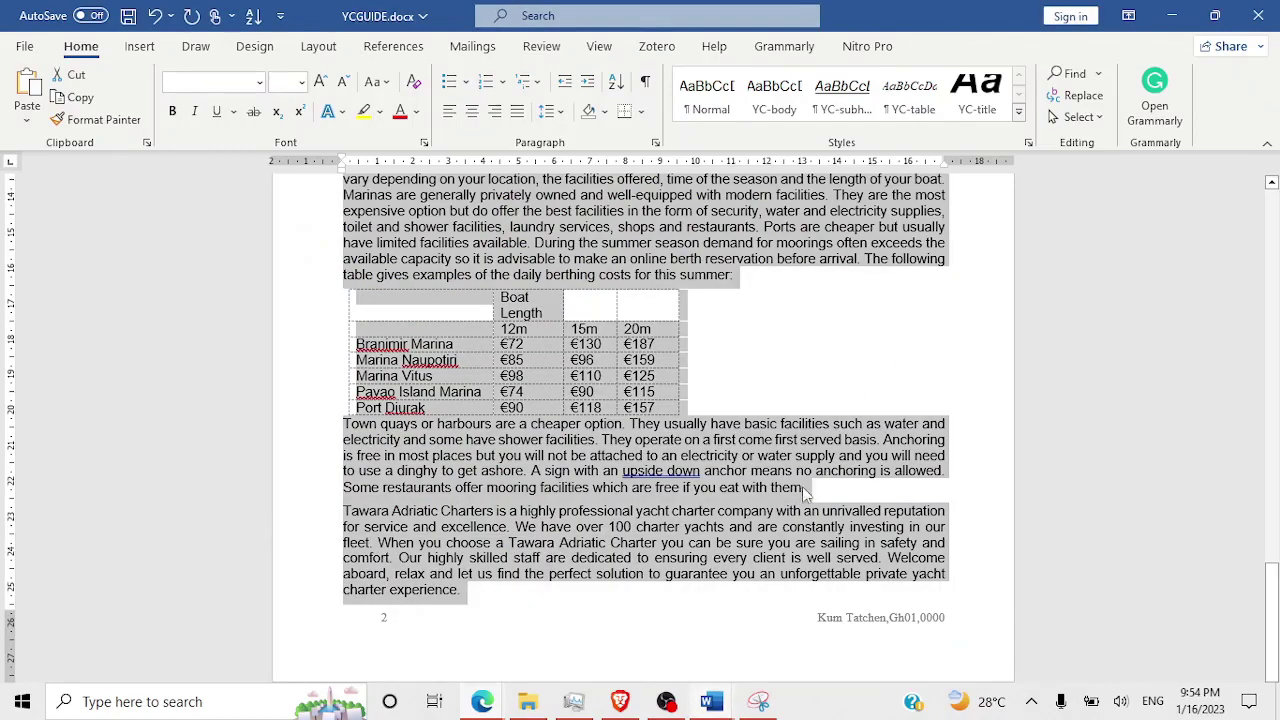
Step: Select from Types of Charter through "eat with them.", then switch to the exam paper PDF
{"action": "left_click", "coordinate": [807, 485]}
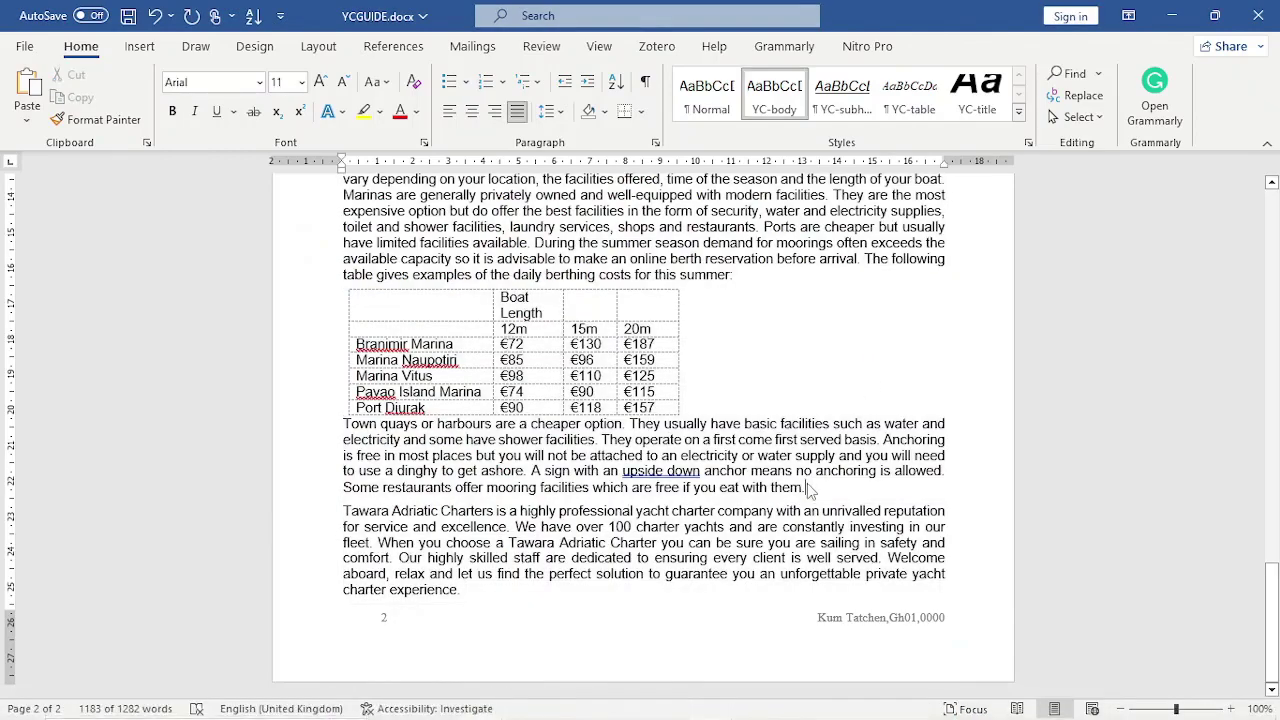
{"action": "left_click_drag", "start_coordinate": [814, 490], "coordinate": [840, 466]}
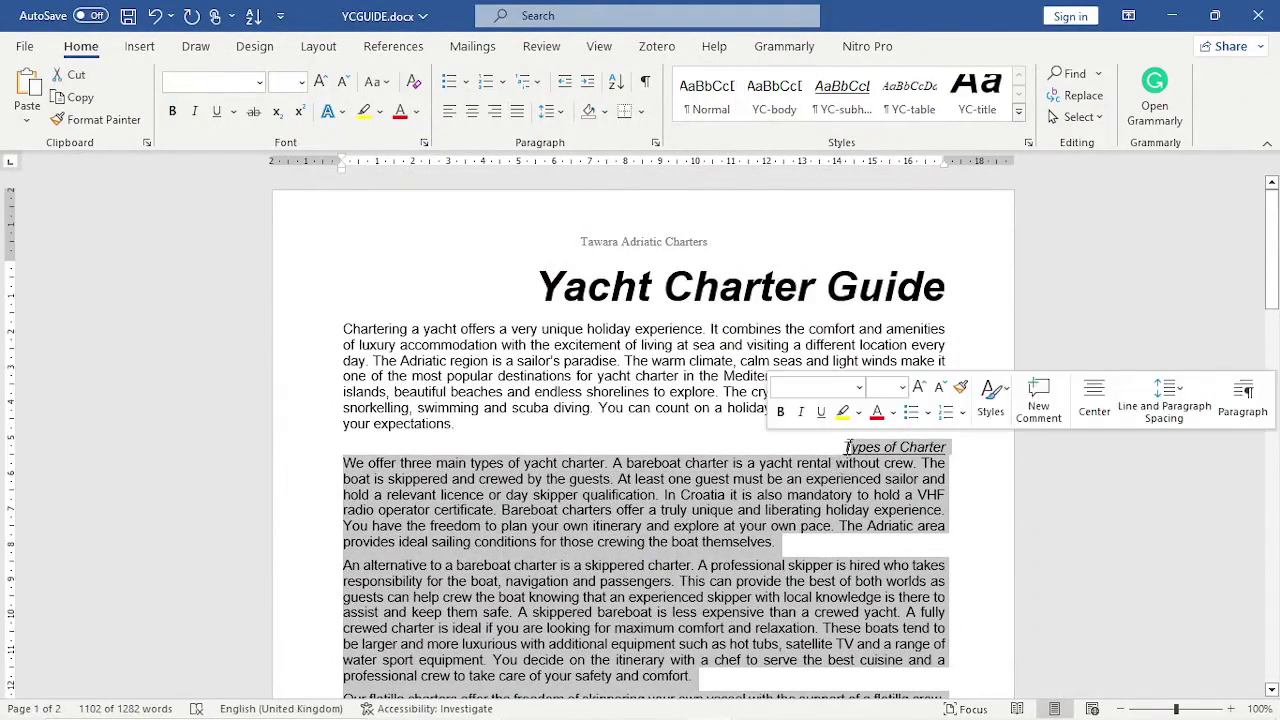
{"action": "left_click", "coordinate": [840, 447]}
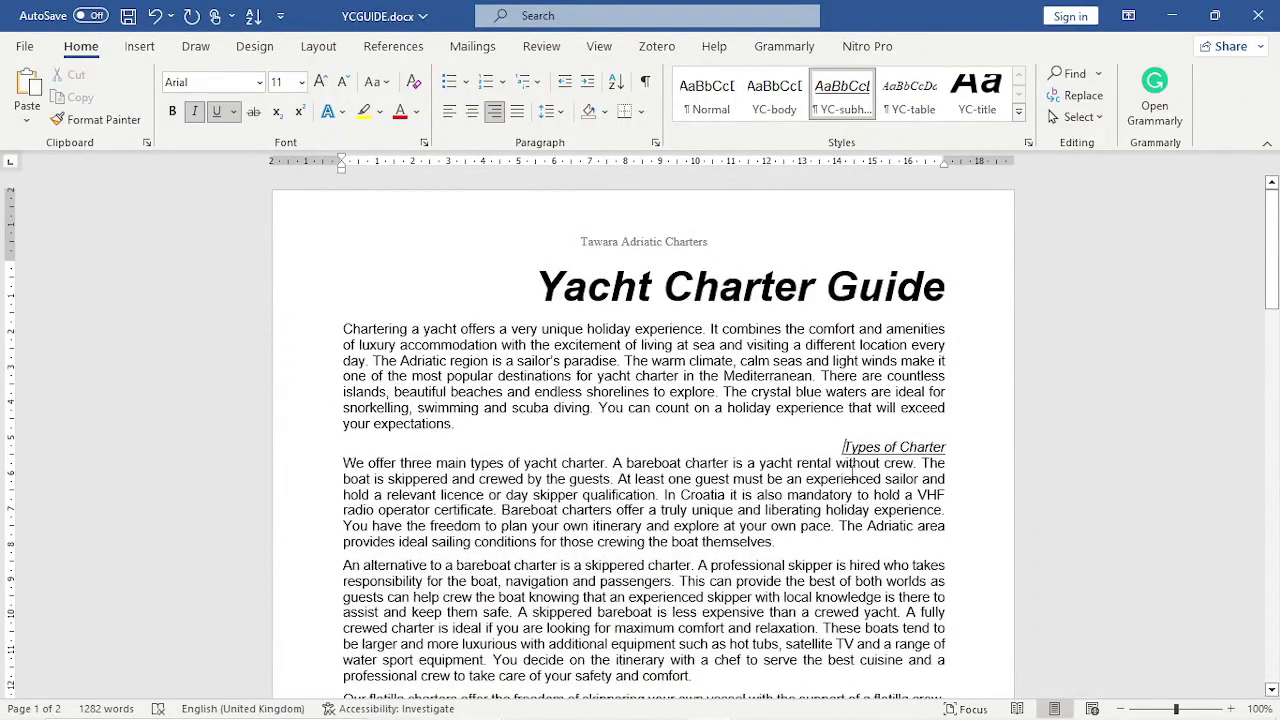
{"action": "scroll", "coordinate": [836, 452], "scroll_direction": "down", "scroll_amount": 20}
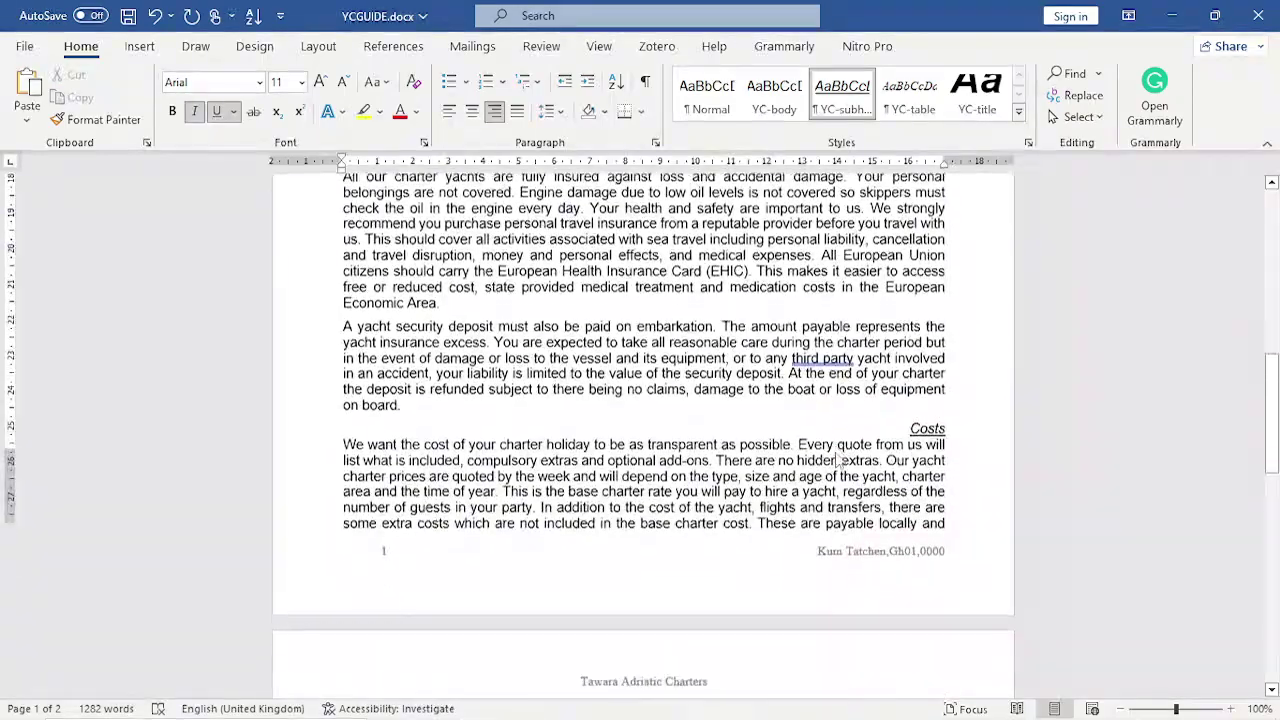
{"action": "scroll", "coordinate": [836, 452], "scroll_direction": "down", "scroll_amount": 8}
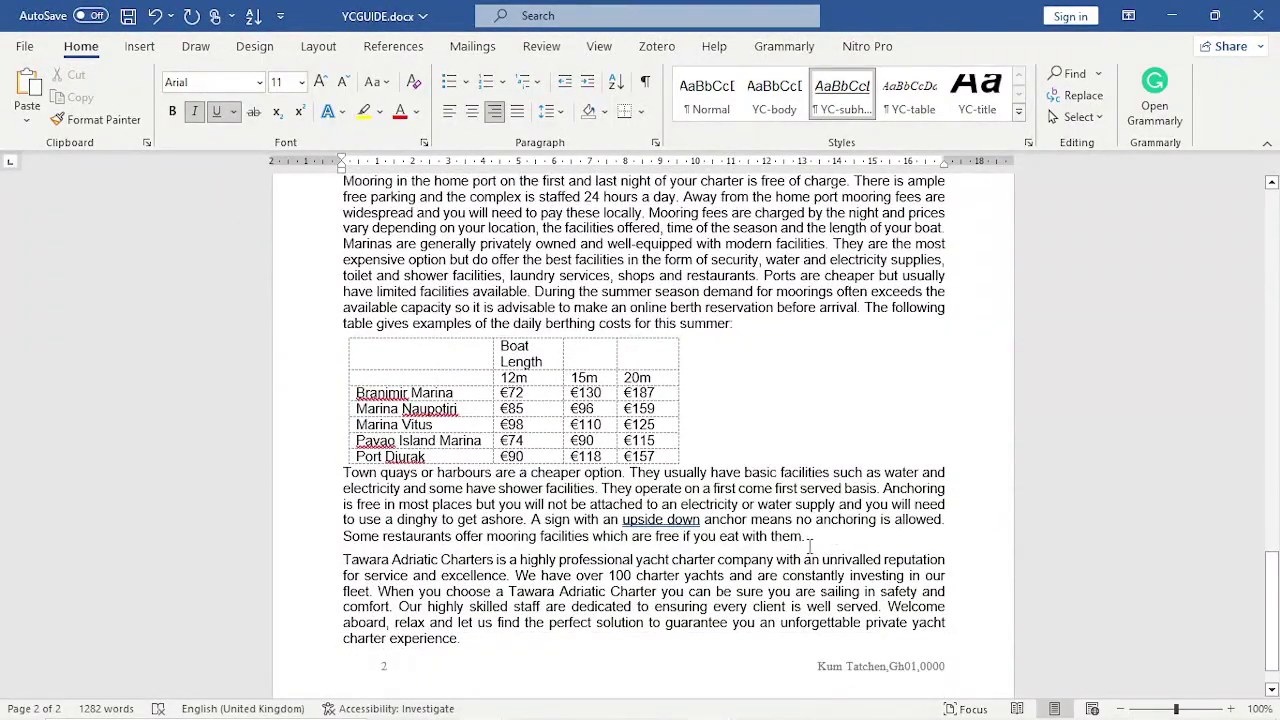
{"action": "key", "text": "ctrl+shift+Home"}
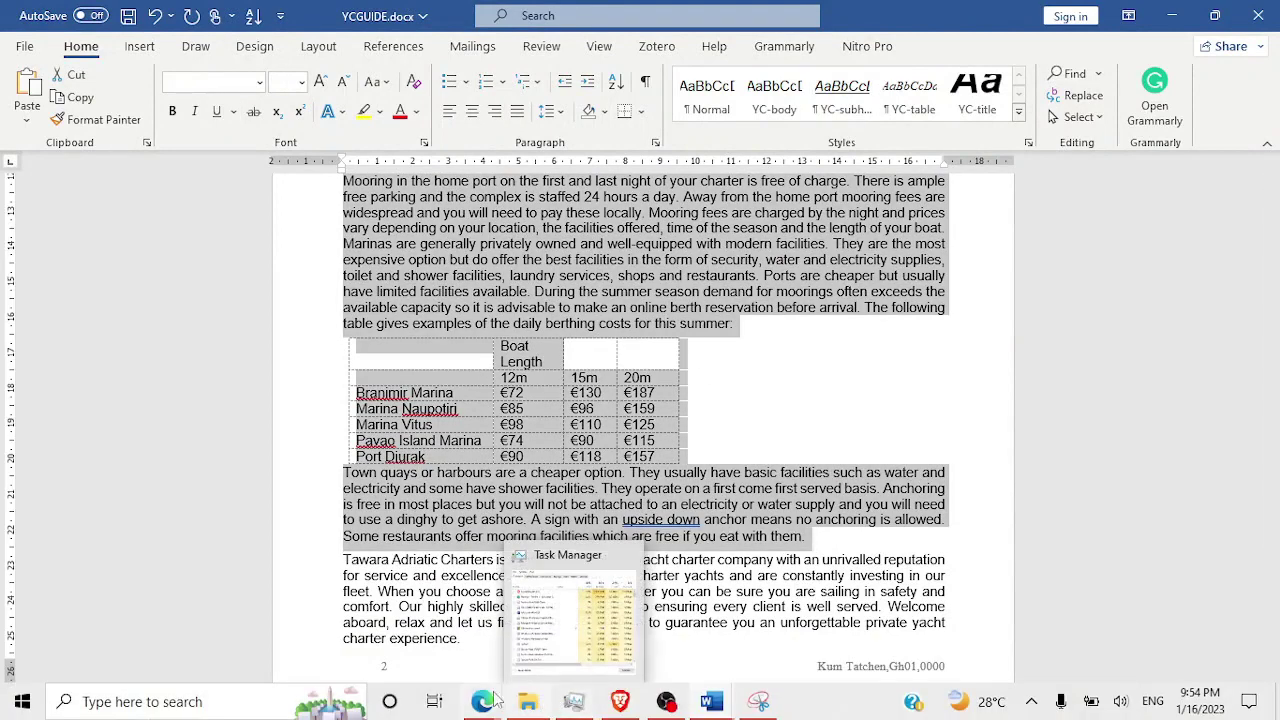
{"action": "left_click", "coordinate": [482, 701]}
{"action": "left_click", "coordinate": [550, 627]}
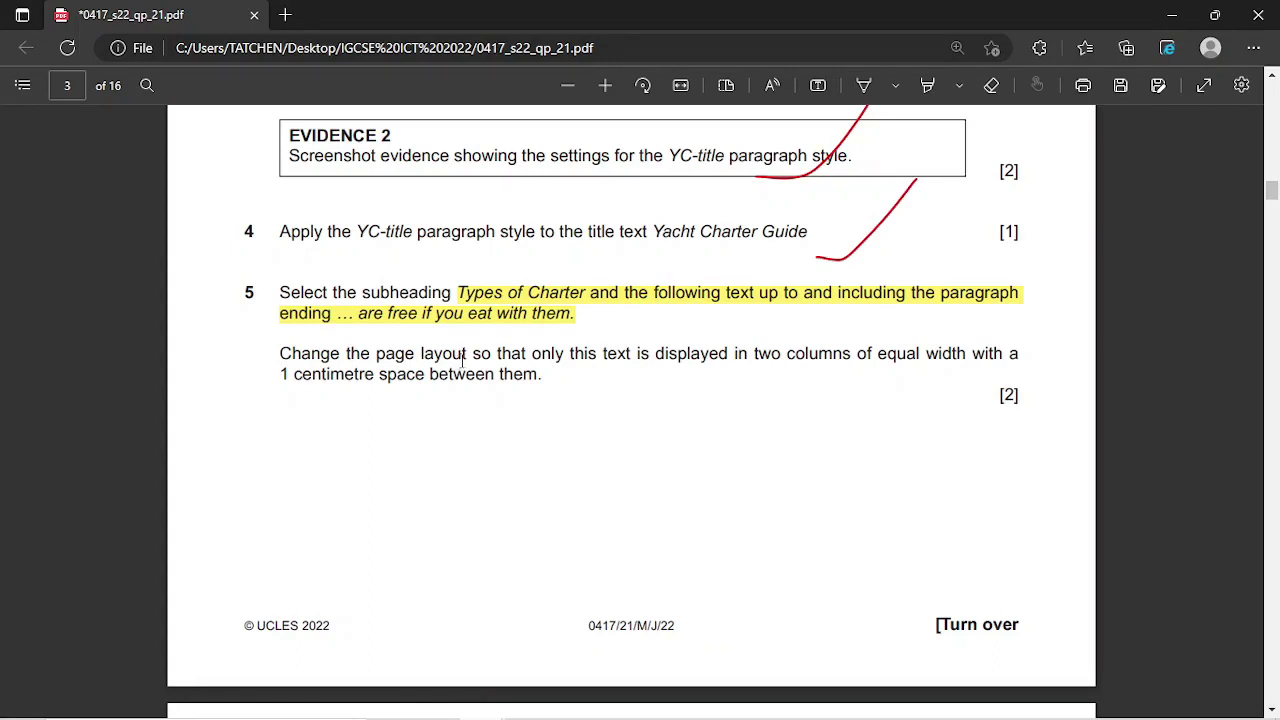
Step: Scroll through questions 5 and 6 in the exam paper, then go back to YCGUIDE.docx
{"action": "scroll", "coordinate": [464, 358], "scroll_direction": "down", "scroll_amount": 2}
{"action": "scroll", "coordinate": [472, 362], "scroll_direction": "down", "scroll_amount": 2}
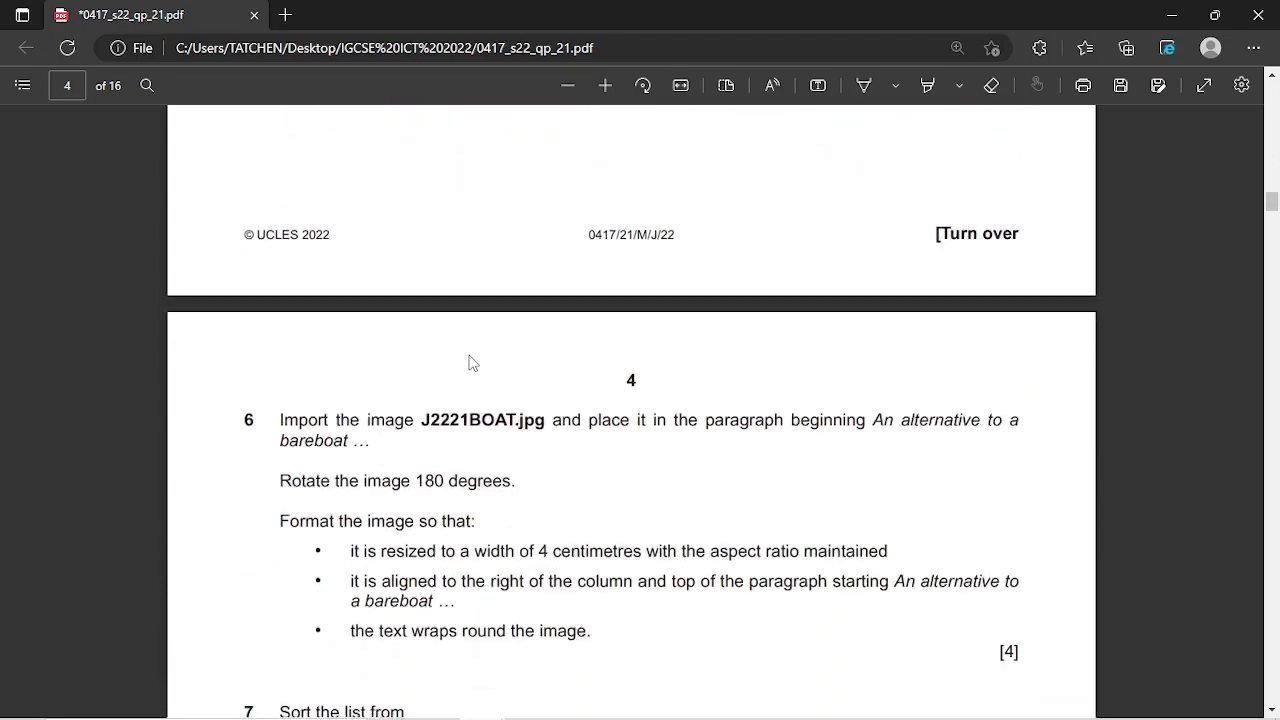
{"action": "scroll", "coordinate": [471, 360], "scroll_direction": "up", "scroll_amount": 4}
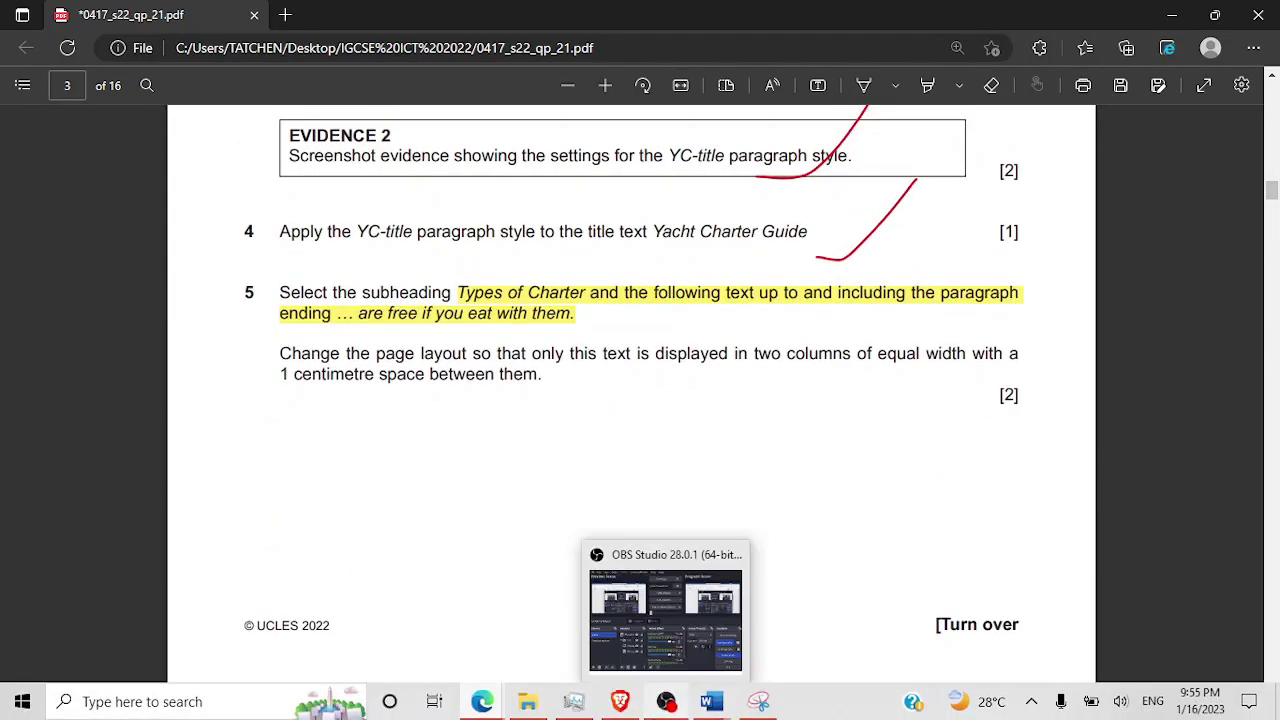
{"action": "left_click", "coordinate": [782, 610]}
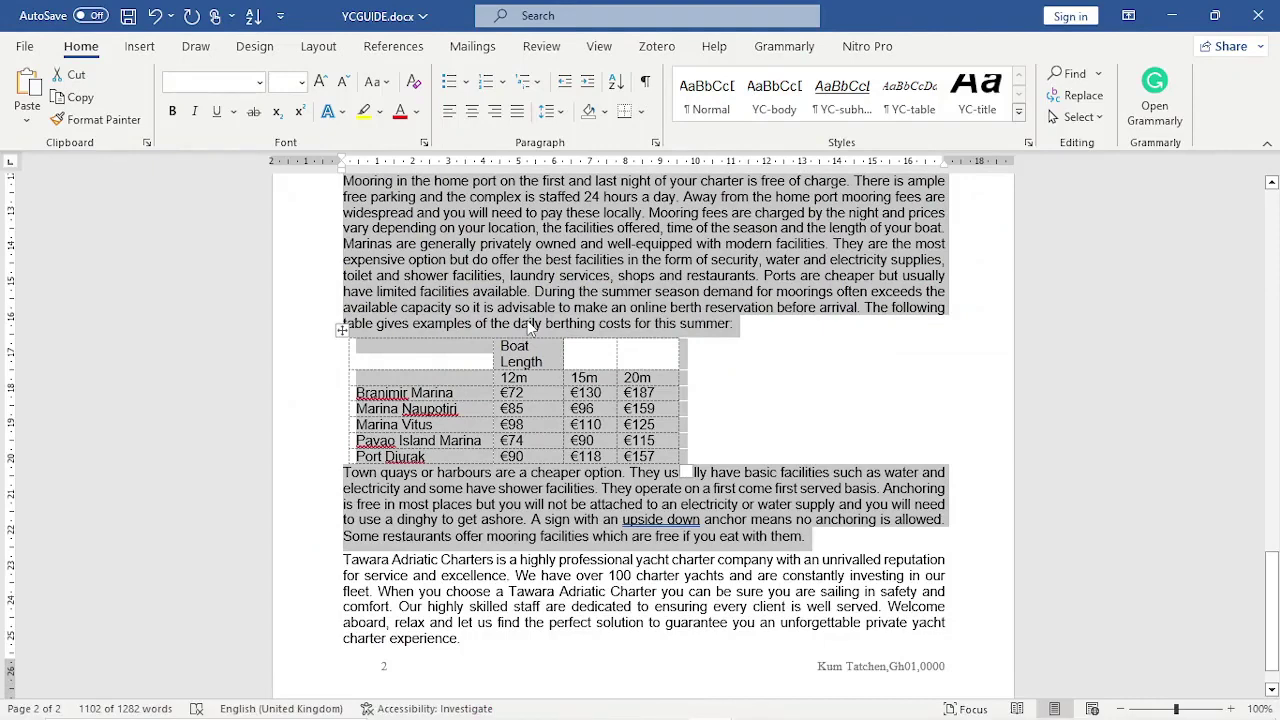
{"action": "left_click", "coordinate": [316, 54]}
Step: Format the selected passage as two columns with 1 cm spacing using More Columns
{"action": "left_click", "coordinate": [177, 92]}
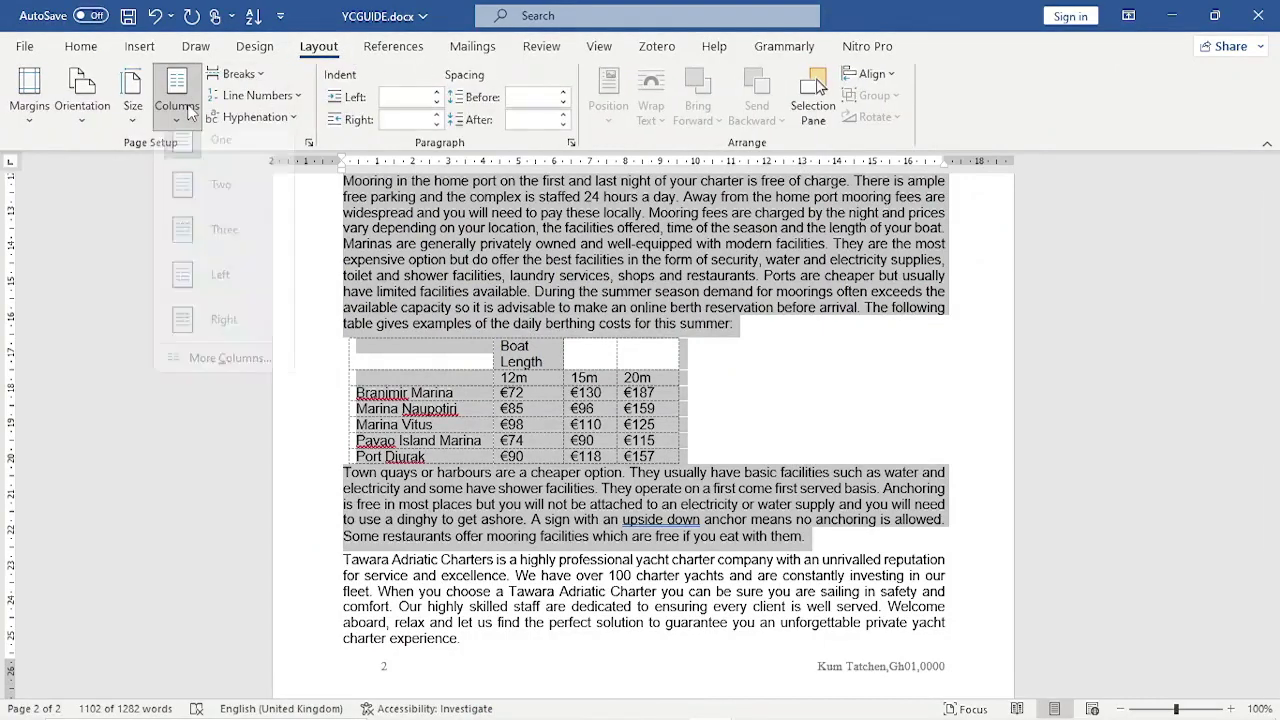
{"action": "left_click", "coordinate": [235, 372]}
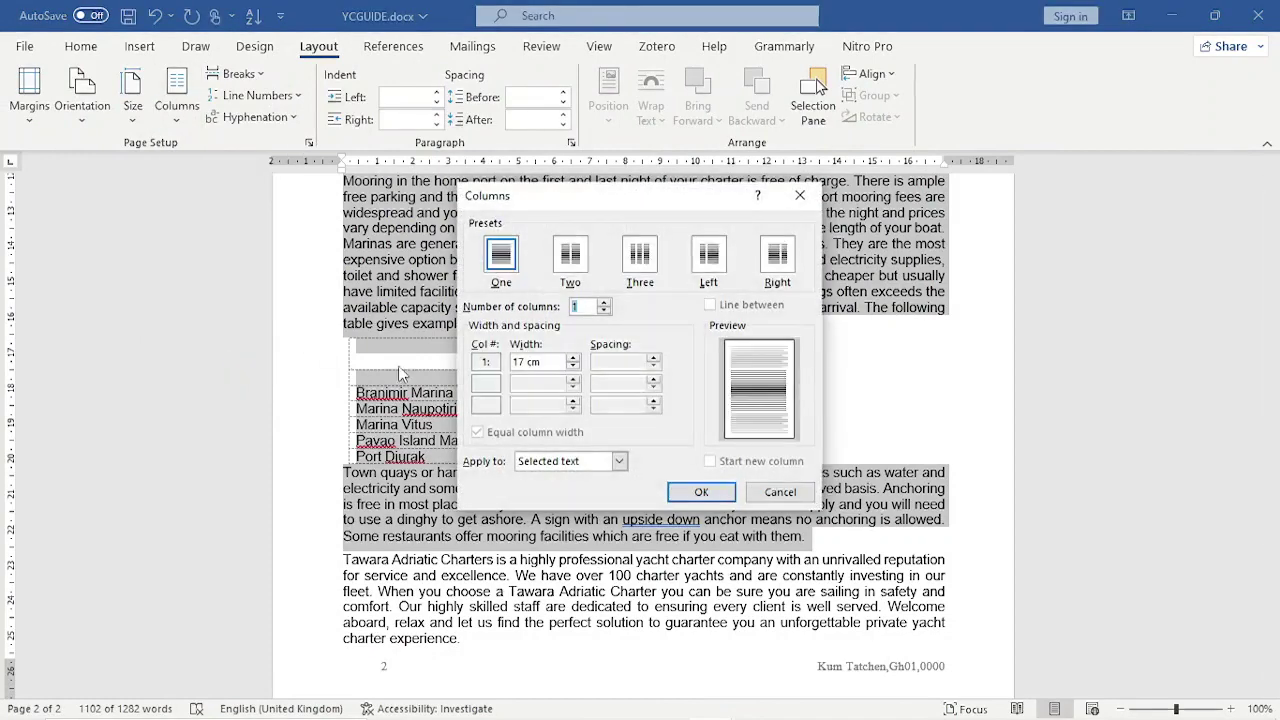
{"action": "left_click", "coordinate": [570, 256]}
{"action": "left_click_drag", "start_coordinate": [617, 361], "coordinate": [601, 366]}
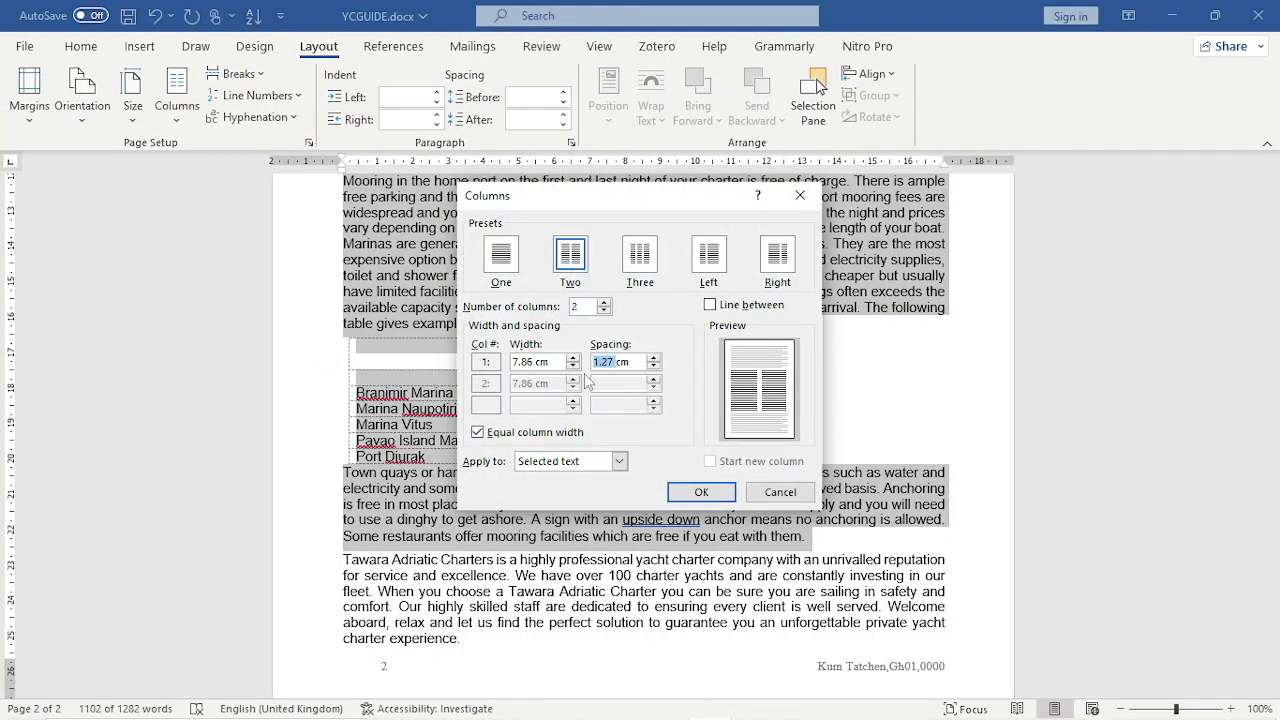
{"action": "type", "text": "1"}
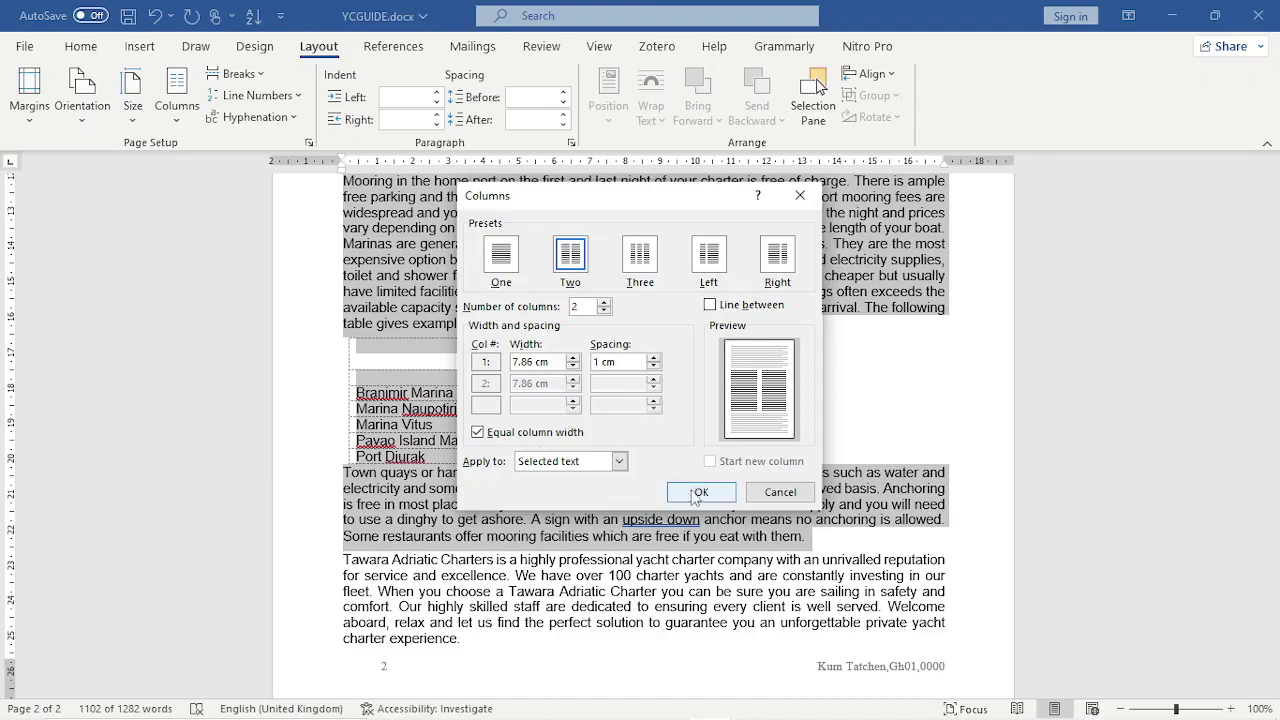
{"action": "left_click", "coordinate": [703, 494]}
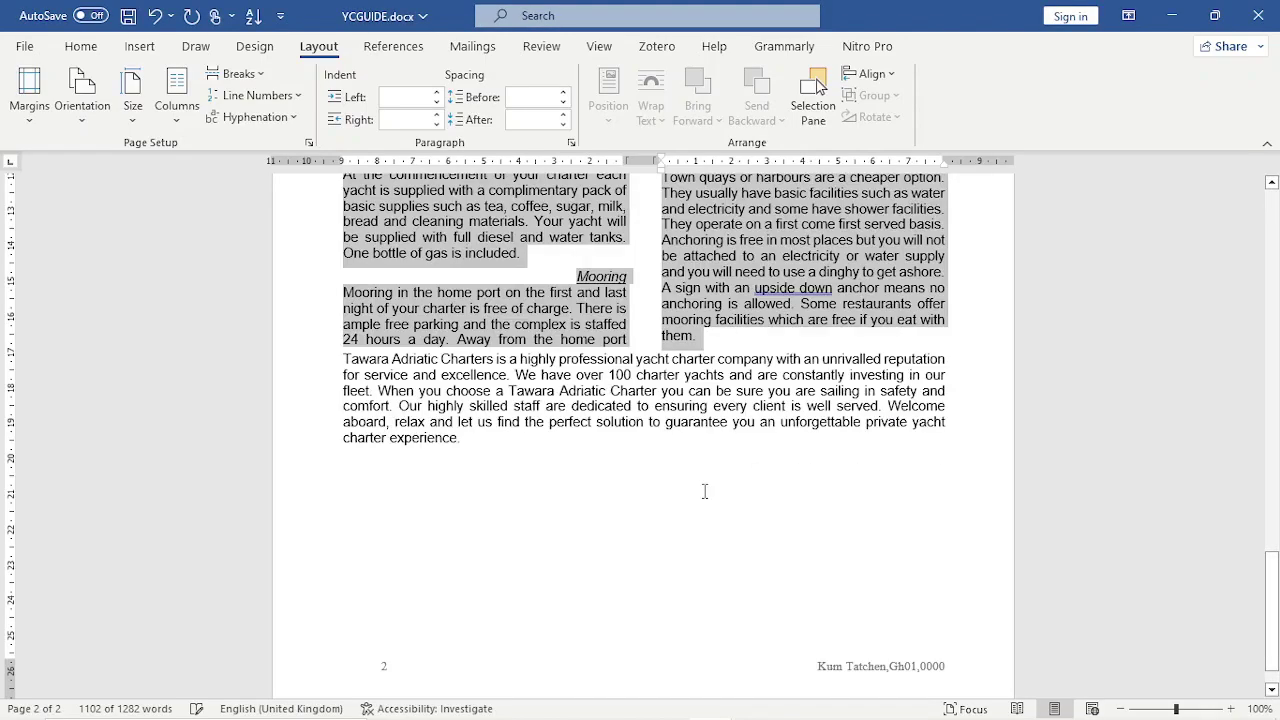
{"action": "scroll", "coordinate": [710, 423], "scroll_direction": "up", "scroll_amount": 15}
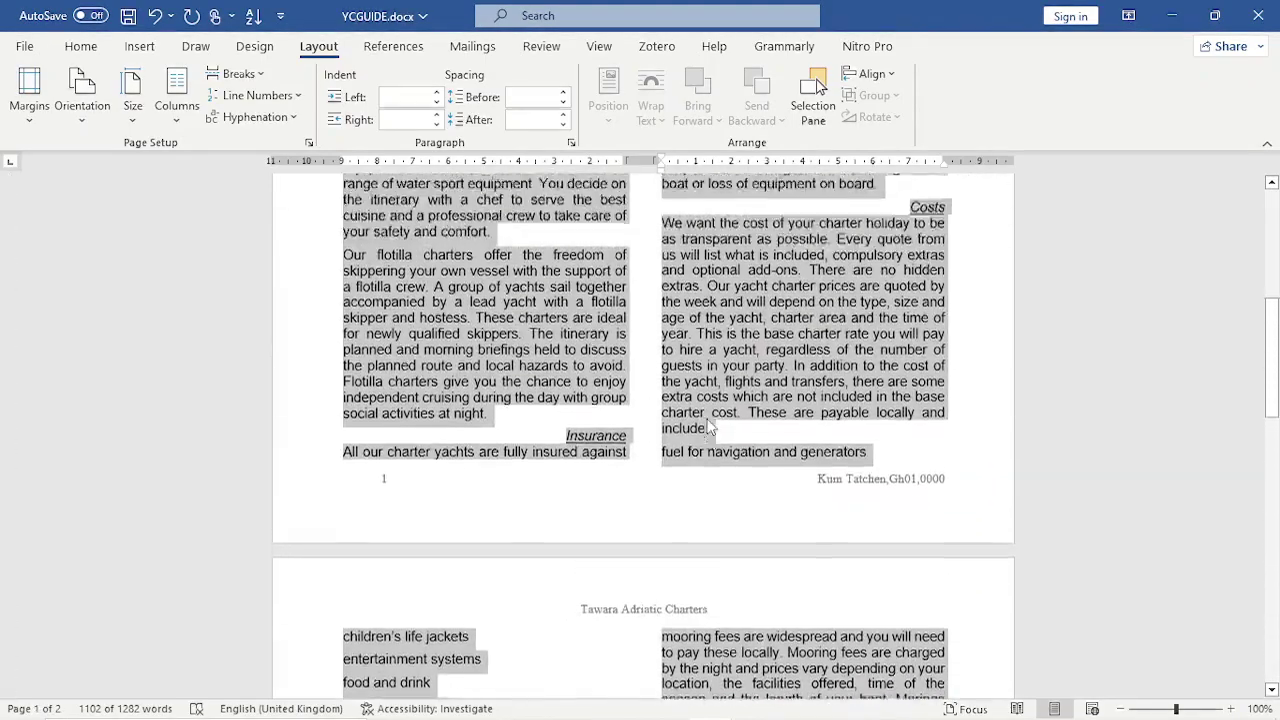
{"action": "scroll", "coordinate": [710, 425], "scroll_direction": "up", "scroll_amount": 3}
{"action": "scroll", "coordinate": [700, 500], "scroll_direction": "down", "scroll_amount": 20}
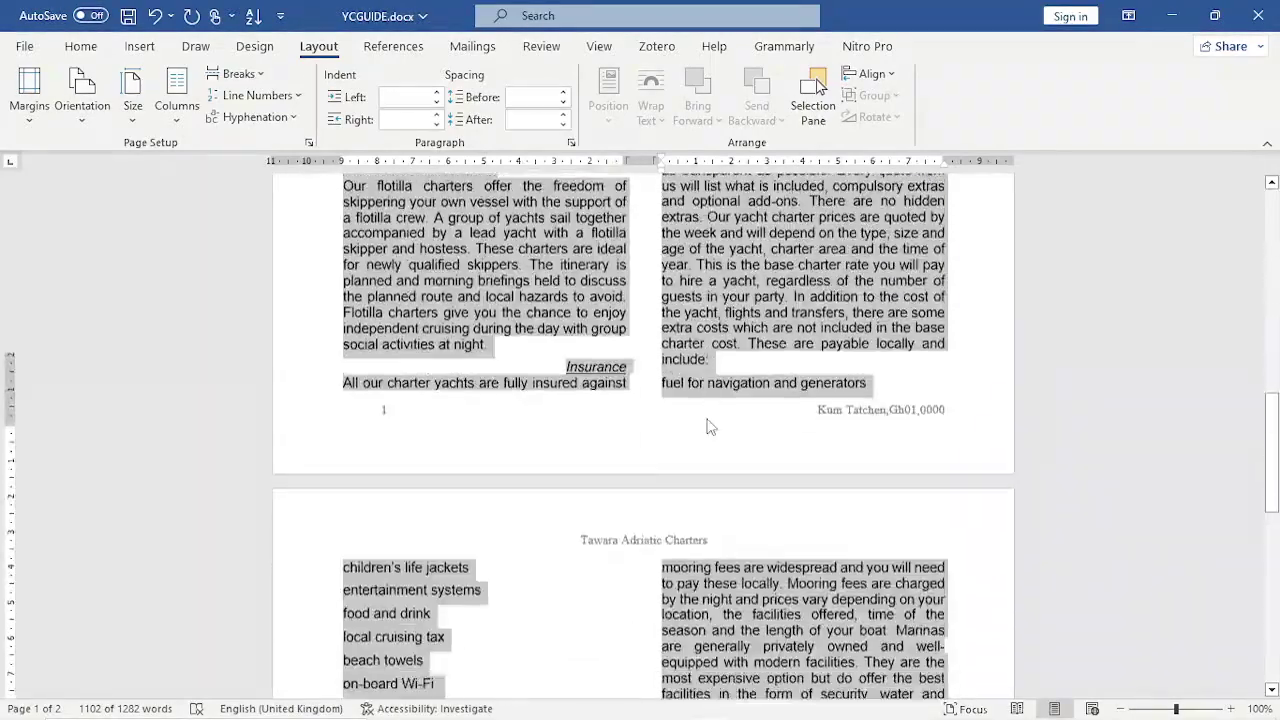
{"action": "left_click", "coordinate": [663, 580]}
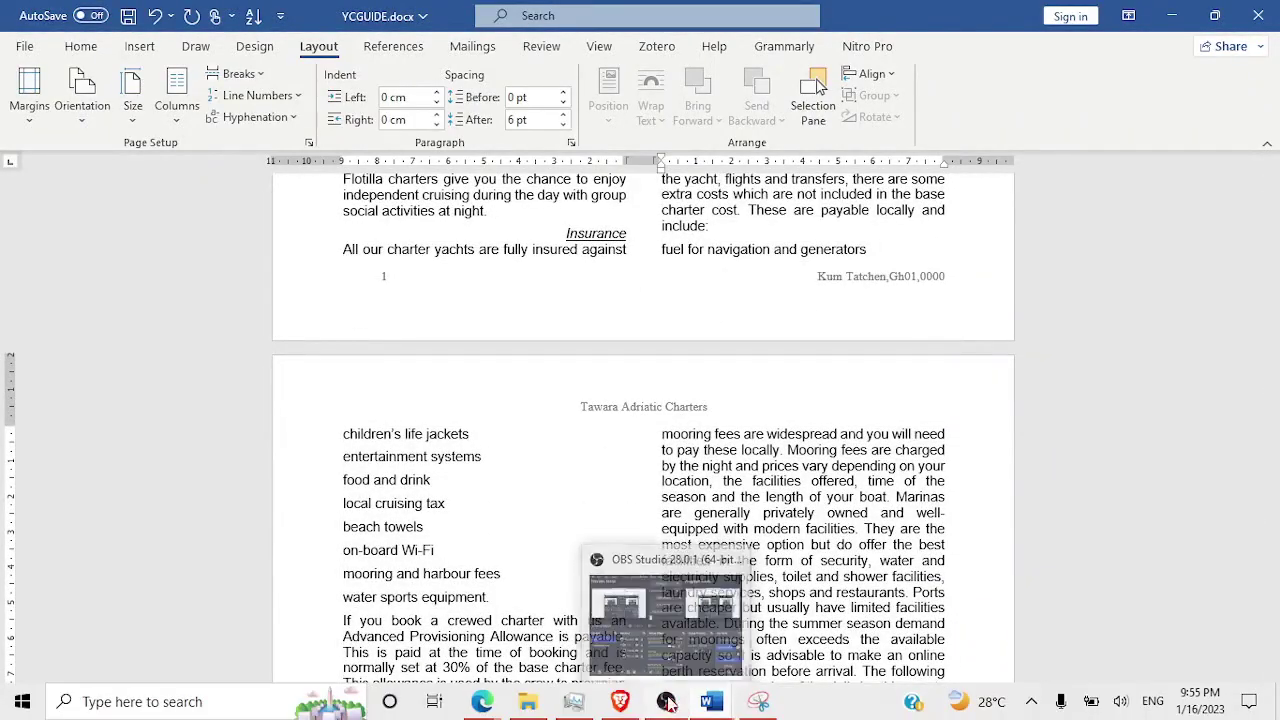
{"action": "mouse_move", "coordinate": [709, 702]}
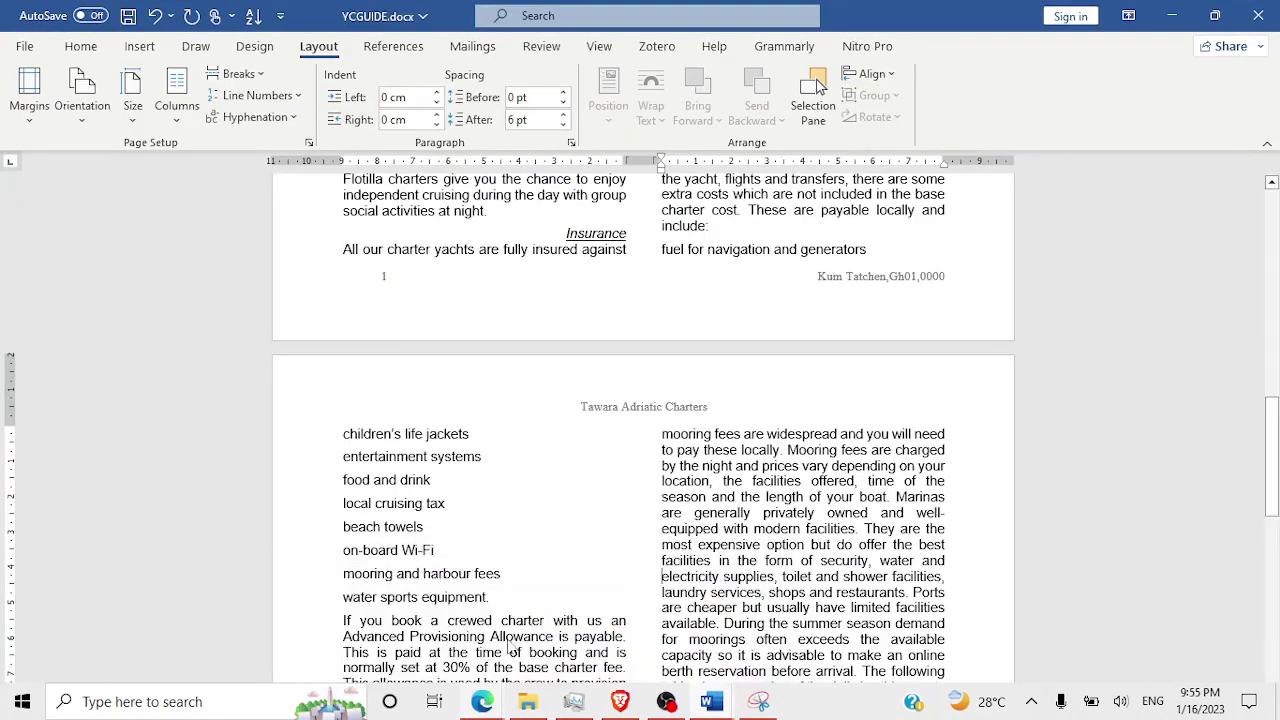
Step: Switch to the exam paper PDF in Edge and tick off question 5 with a freehand mark
{"action": "mouse_move", "coordinate": [482, 702]}
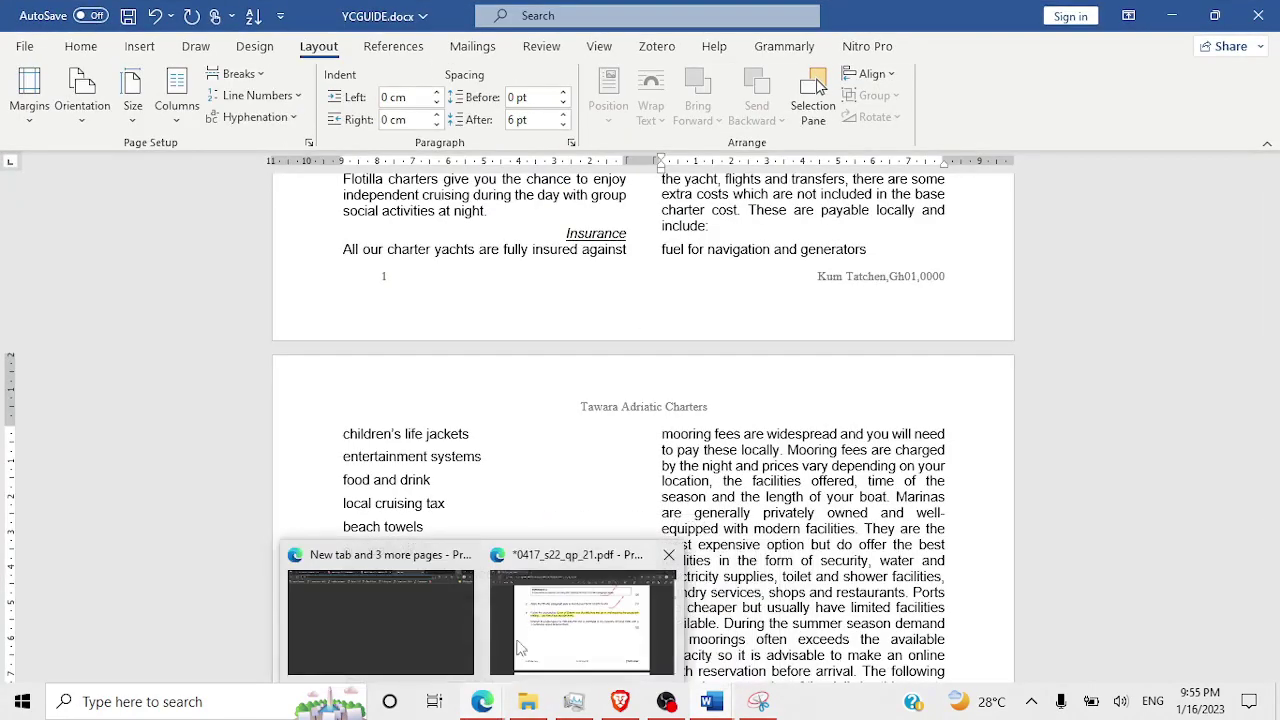
{"action": "left_click", "coordinate": [546, 612]}
{"action": "scroll", "coordinate": [700, 408], "scroll_direction": "down", "scroll_amount": 6}
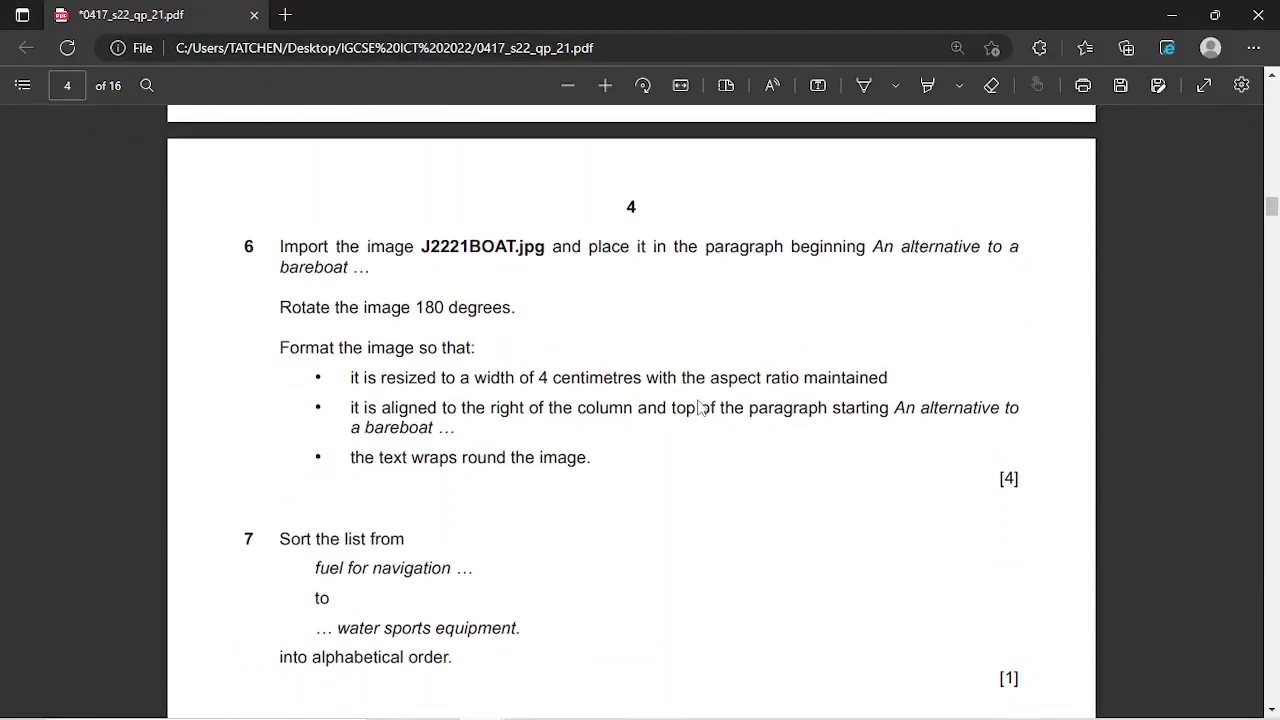
{"action": "scroll", "coordinate": [700, 408], "scroll_direction": "up", "scroll_amount": 6}
{"action": "scroll", "coordinate": [700, 408], "scroll_direction": "up", "scroll_amount": 1}
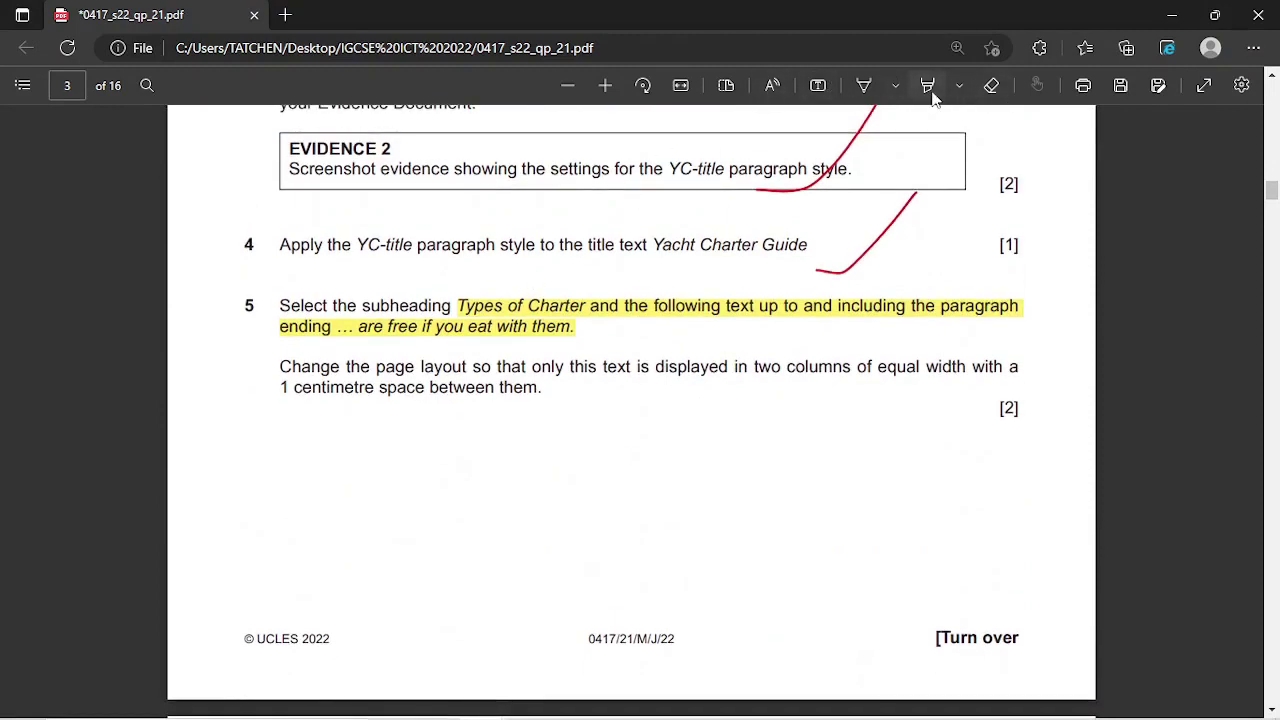
{"action": "left_click", "coordinate": [863, 85]}
{"action": "mouse_move", "coordinate": [667, 405]}
{"action": "left_mouse_down"}
{"action": "mouse_move", "coordinate": [745, 395]}
{"action": "mouse_move", "coordinate": [800, 292]}
{"action": "left_mouse_up"}
{"action": "scroll", "coordinate": [866, 143], "scroll_direction": "down", "scroll_amount": 10}
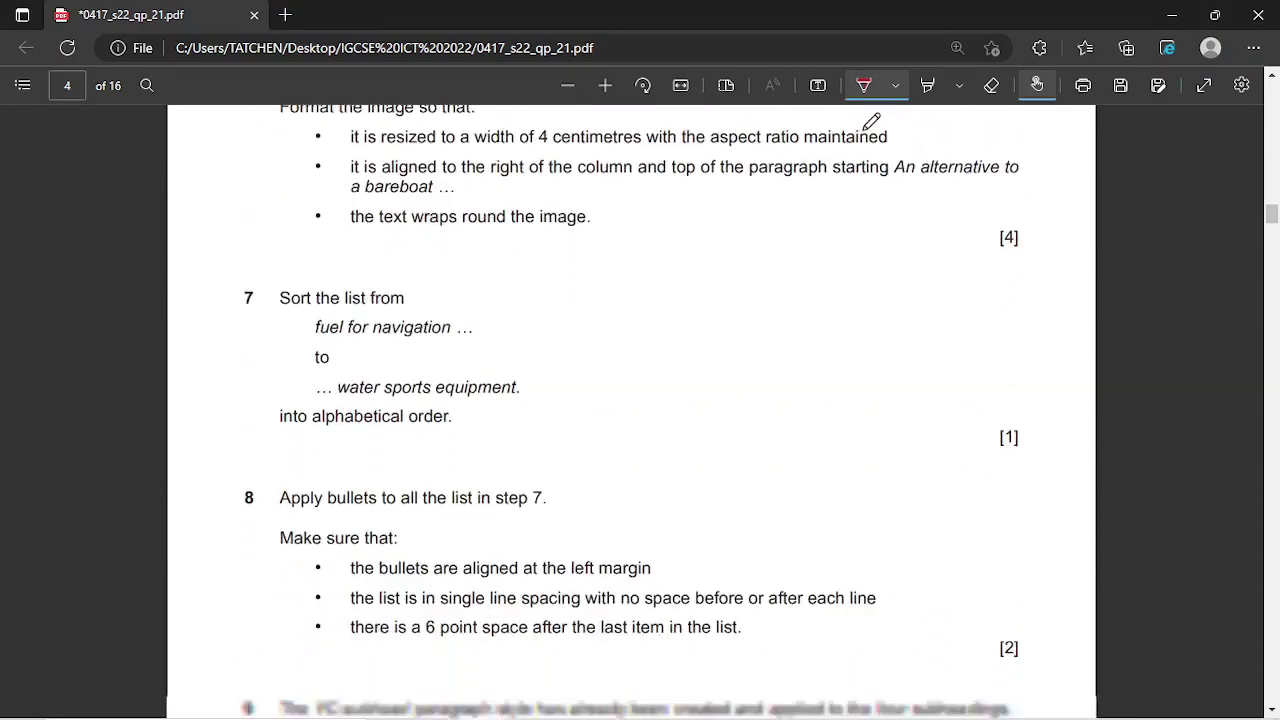
{"action": "left_click", "coordinate": [867, 85]}
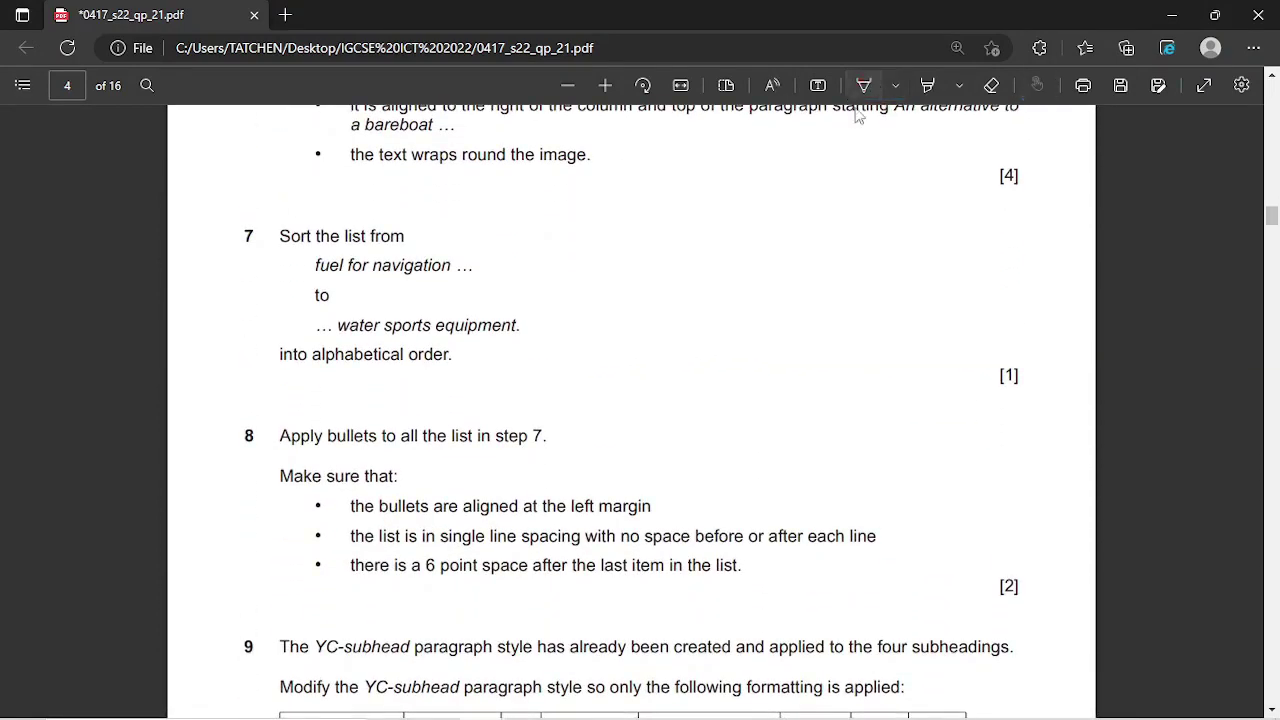
Step: Scroll to question 6 and highlight where J2221BOAT.jpg should go in yellow
{"action": "scroll", "coordinate": [582, 302], "scroll_direction": "down", "scroll_amount": 2}
{"action": "scroll", "coordinate": [580, 300], "scroll_direction": "up", "scroll_amount": 4}
{"action": "scroll", "coordinate": [580, 302], "scroll_direction": "down", "scroll_amount": 1}
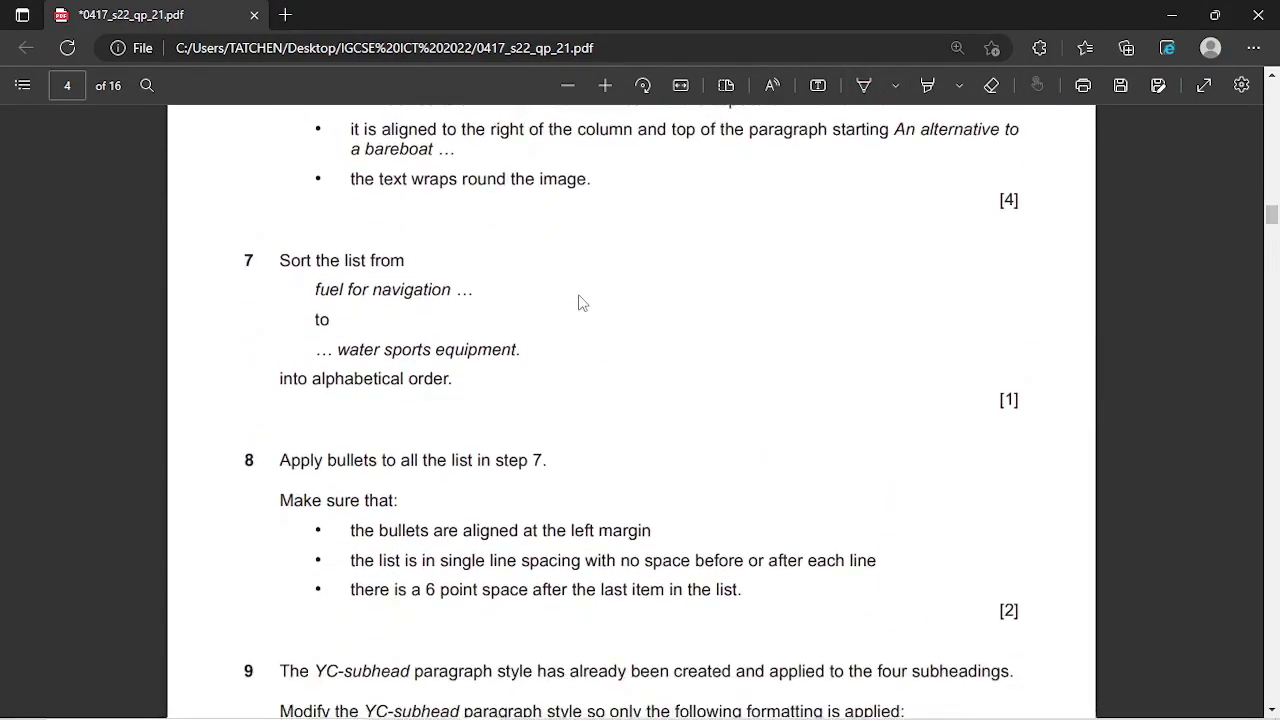
{"action": "scroll", "coordinate": [580, 300], "scroll_direction": "up", "scroll_amount": 3}
{"action": "scroll", "coordinate": [580, 302], "scroll_direction": "down", "scroll_amount": 1}
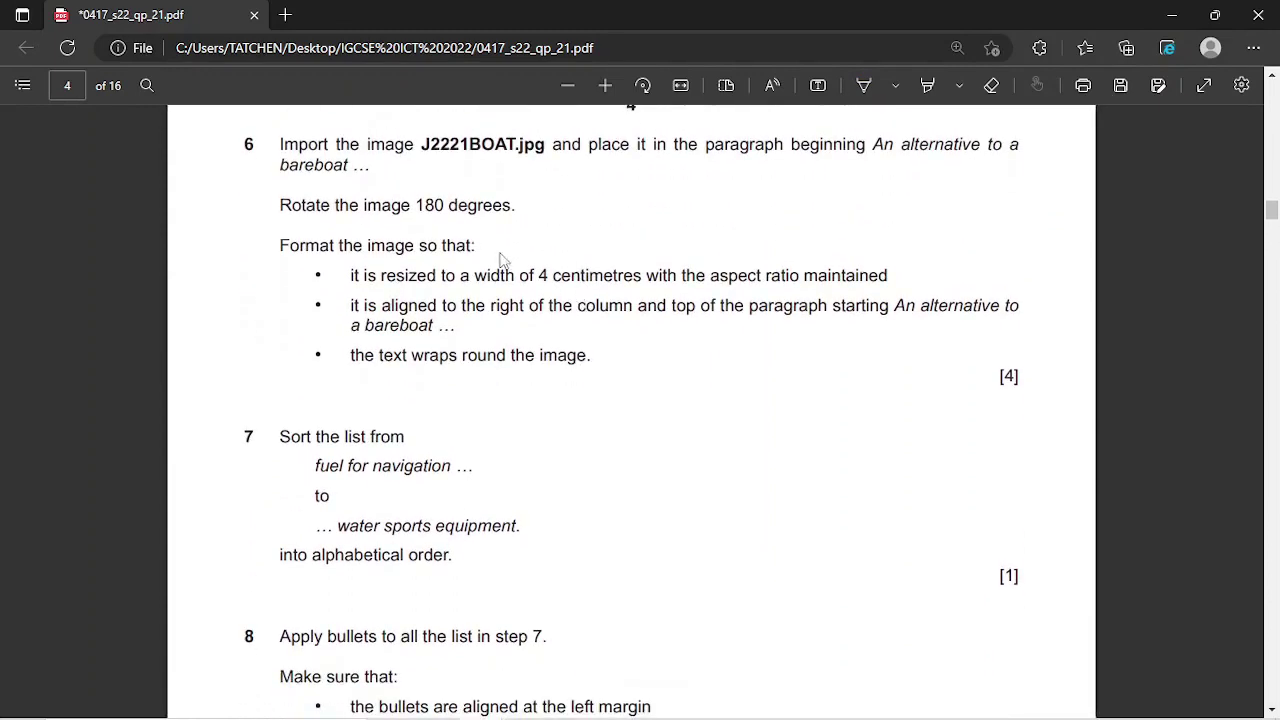
{"action": "scroll", "coordinate": [503, 215], "scroll_direction": "up", "scroll_amount": 4}
{"action": "scroll", "coordinate": [503, 215], "scroll_direction": "down", "scroll_amount": 4}
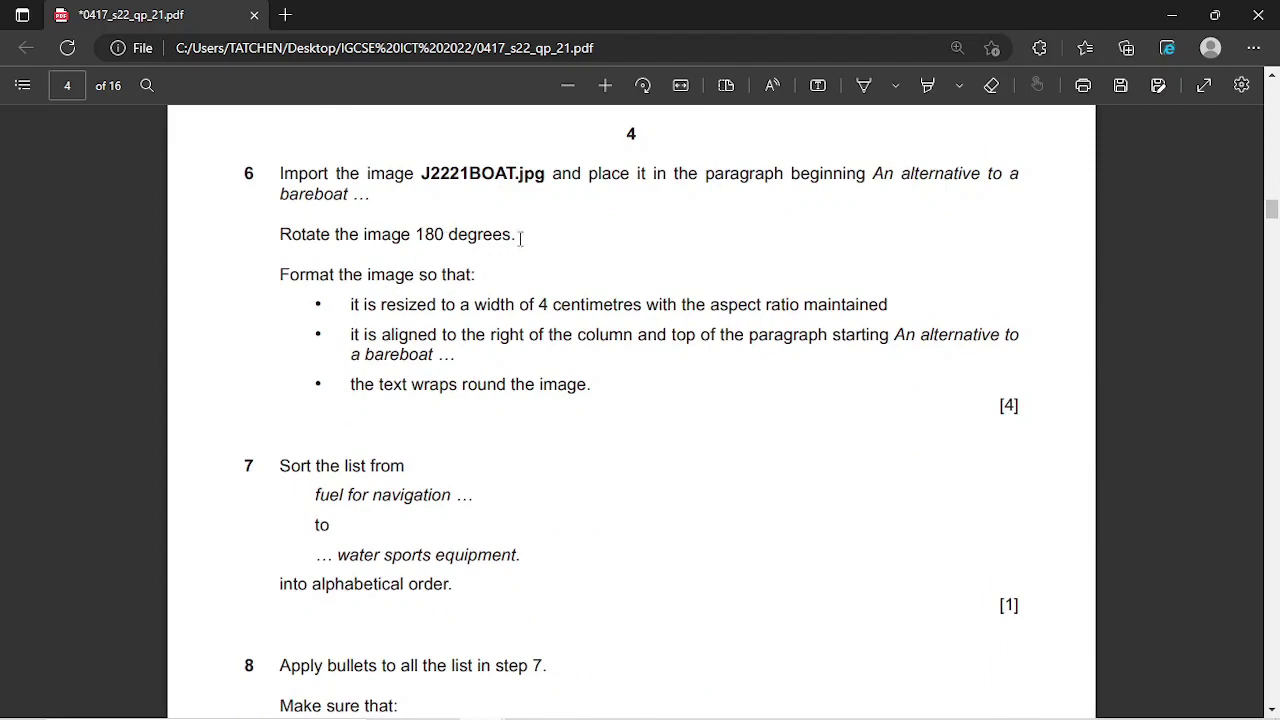
{"action": "left_click", "coordinate": [790, 605]}
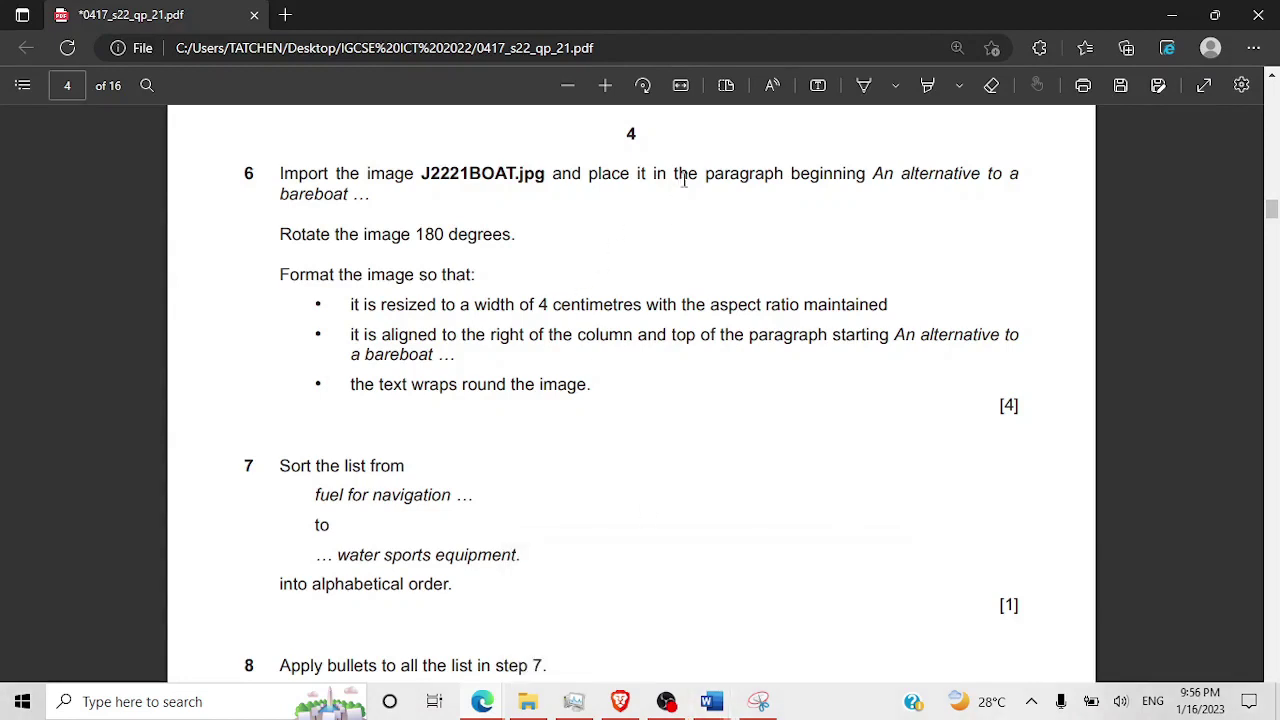
{"action": "left_click", "coordinate": [927, 88]}
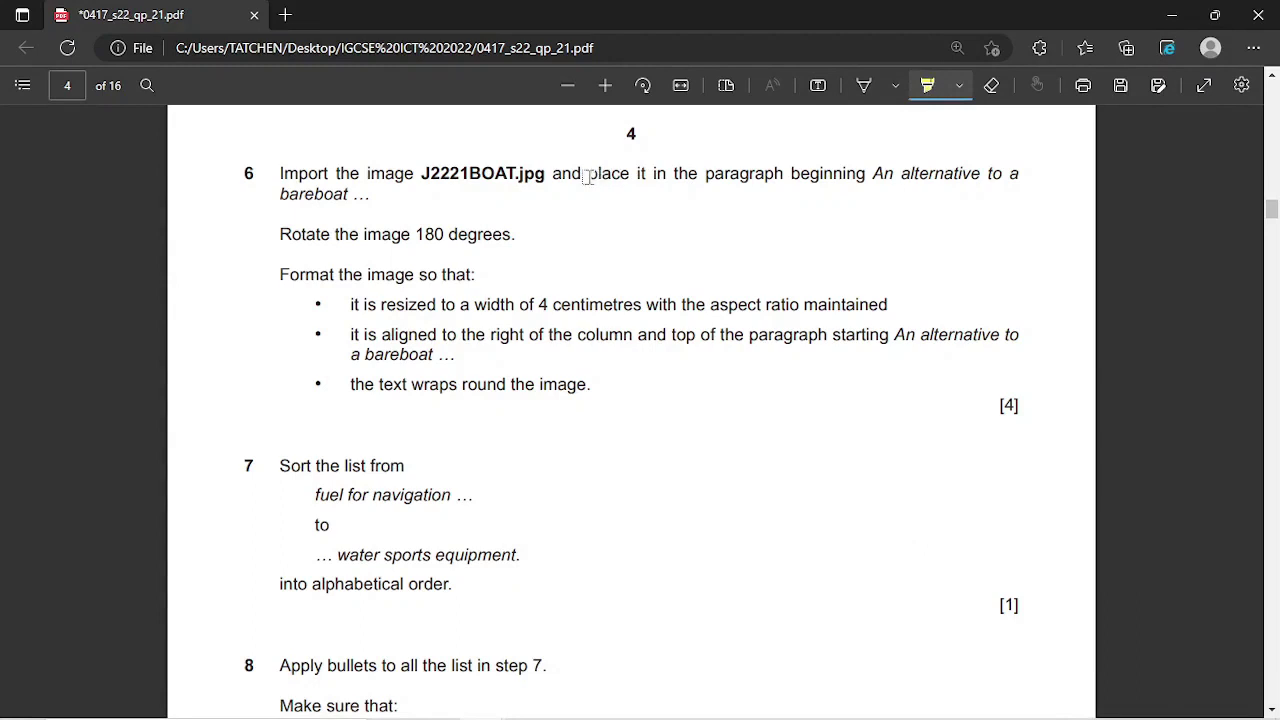
{"action": "mouse_move", "coordinate": [591, 174]}
{"action": "left_mouse_down"}
{"action": "mouse_move", "coordinate": [1031, 172]}
{"action": "mouse_move", "coordinate": [951, 223]}
{"action": "mouse_move", "coordinate": [429, 214]}
{"action": "mouse_move", "coordinate": [395, 192]}
{"action": "left_mouse_up"}
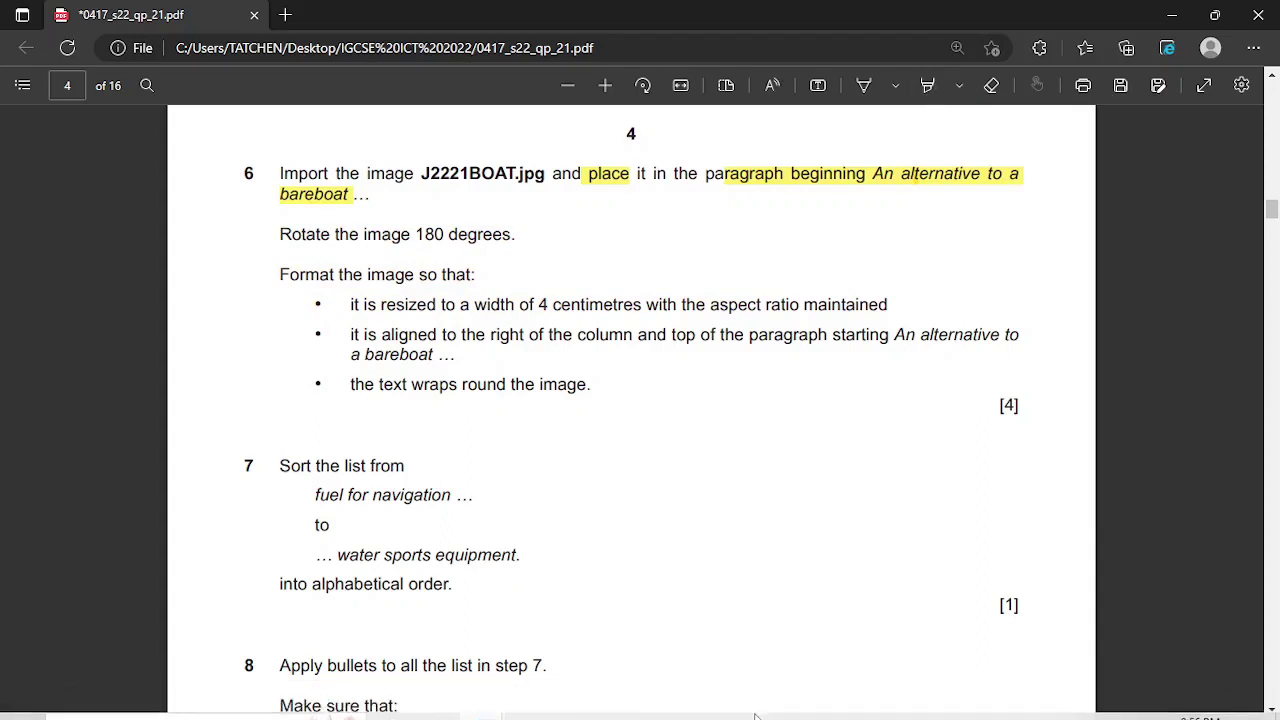
{"action": "key", "text": "Escape"}
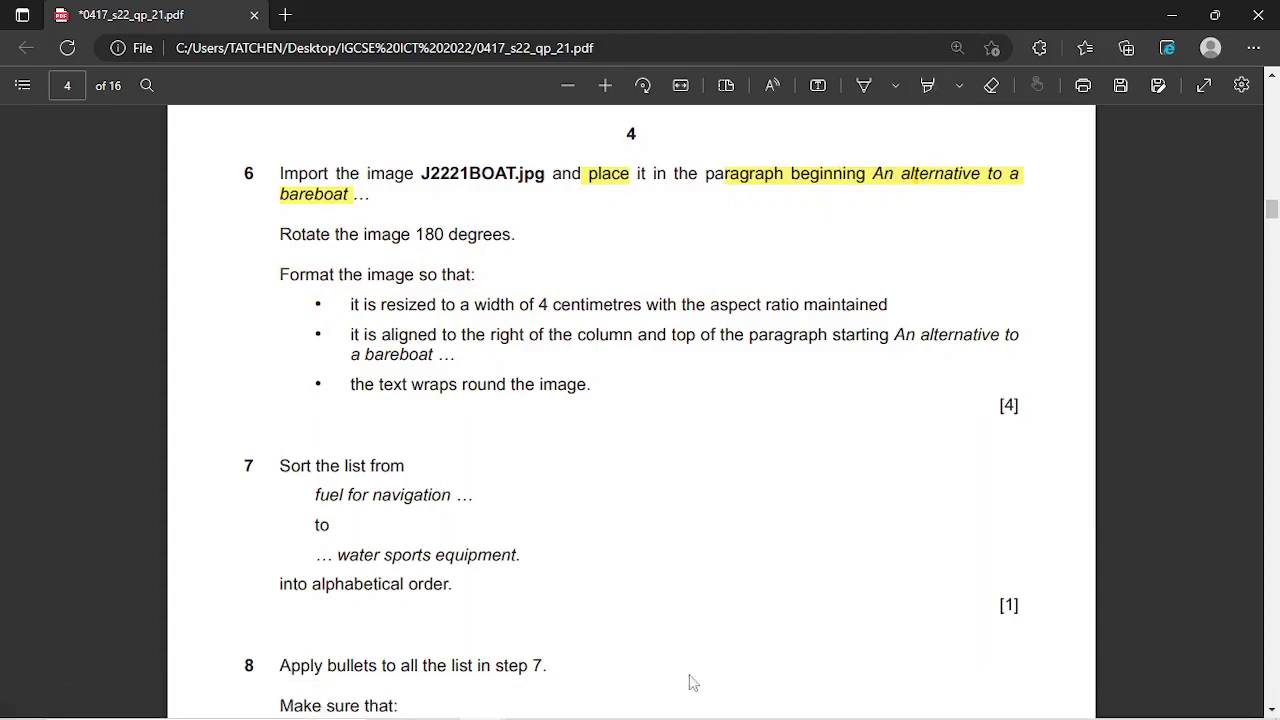
Step: Switch to YCGUIDE.docx and place the cursor before the 'An alternative to a bareboat' paragraph
{"action": "mouse_move", "coordinate": [712, 705]}
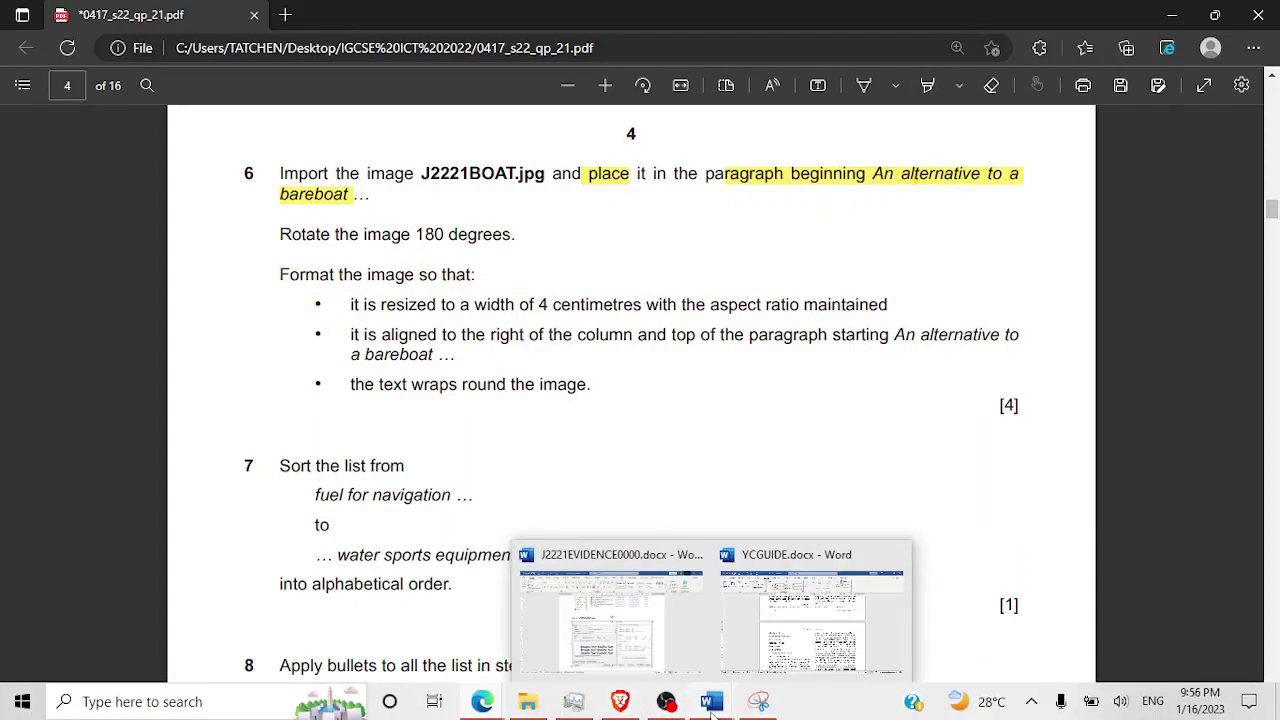
{"action": "left_click", "coordinate": [806, 620]}
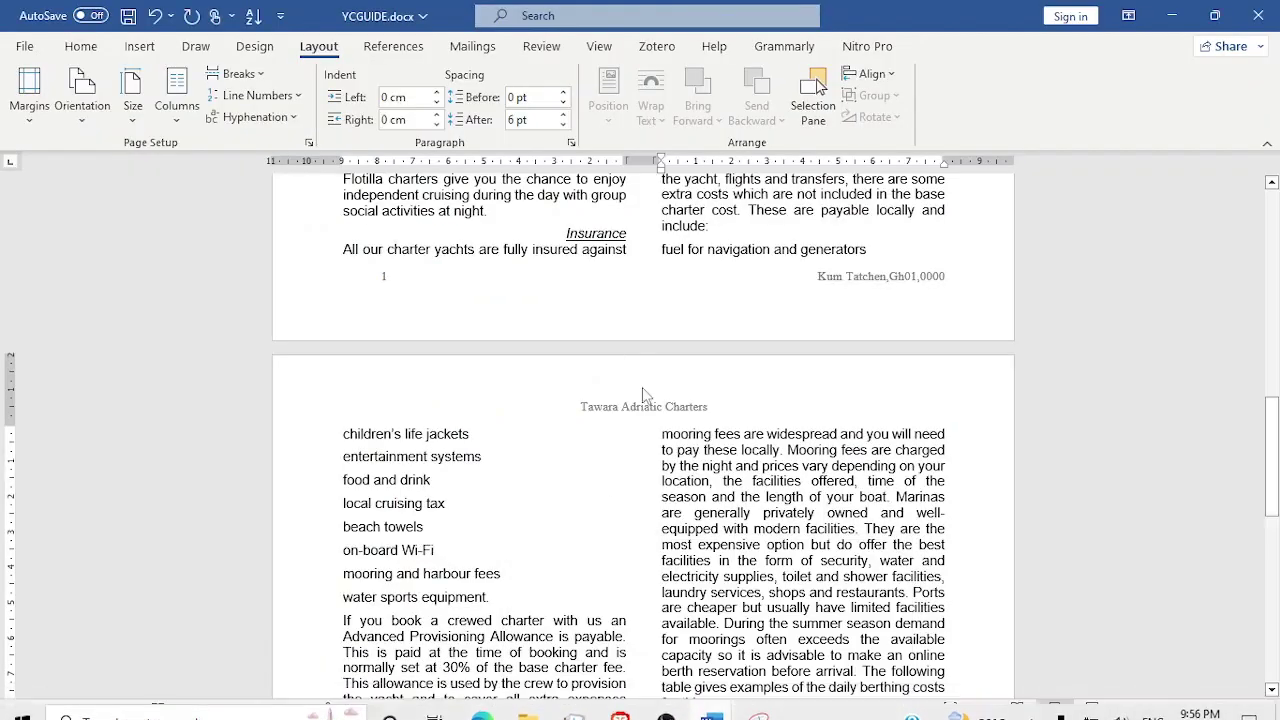
{"action": "scroll", "coordinate": [643, 393], "scroll_direction": "up", "scroll_amount": 15}
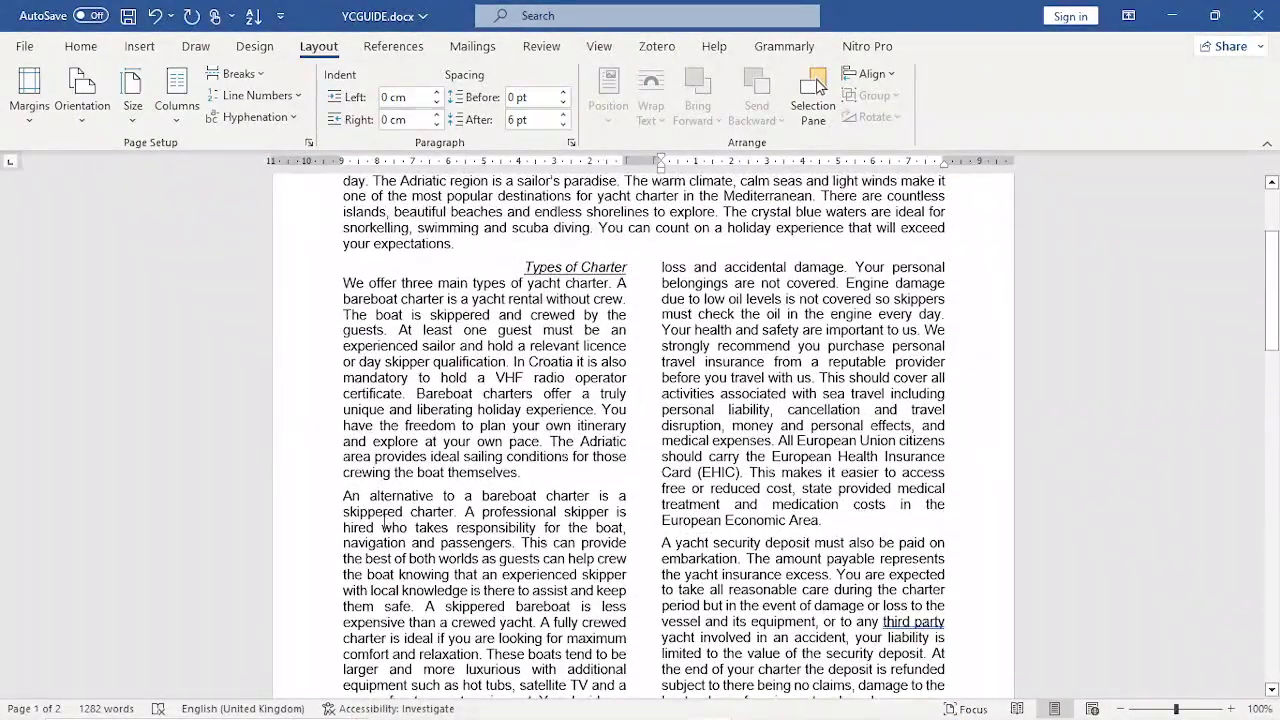
{"action": "left_click", "coordinate": [343, 496]}
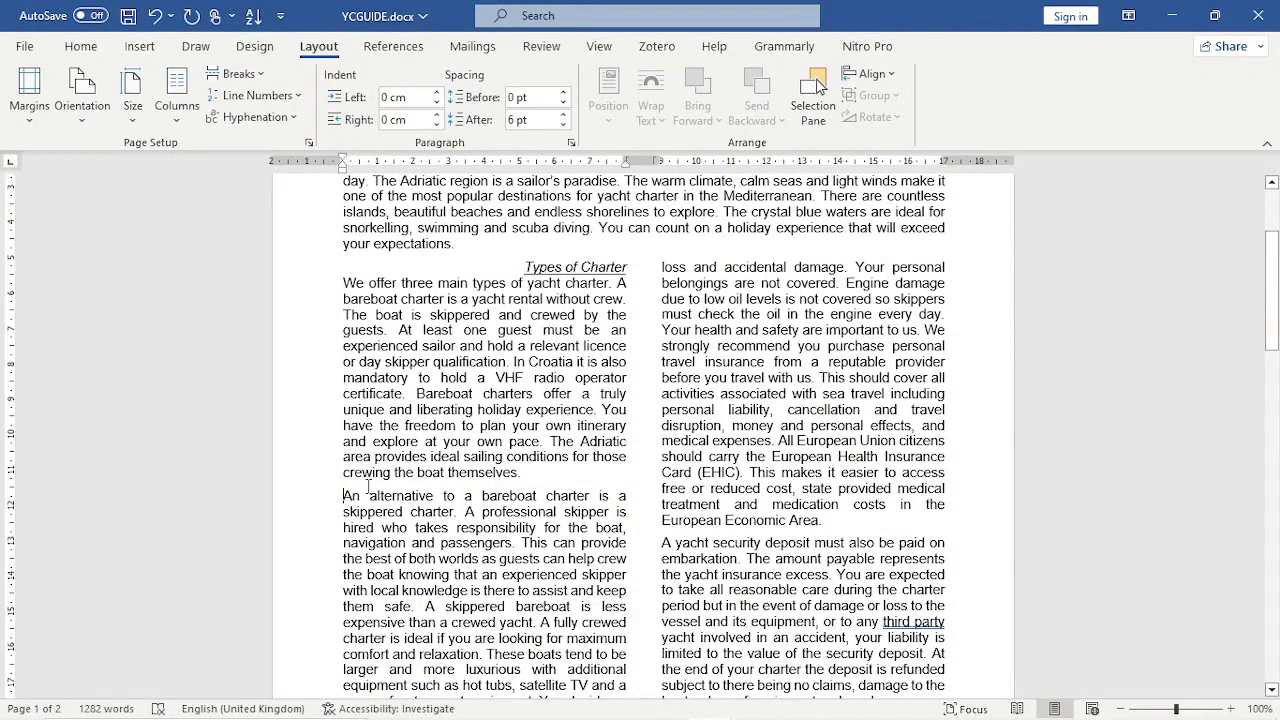
Step: Insert J2221BOAT.jpg from Desktop > IGCSE ICT 2022 > 0417_s22_sf_21 as a picture
{"action": "left_click", "coordinate": [140, 47]}
{"action": "left_click", "coordinate": [185, 105]}
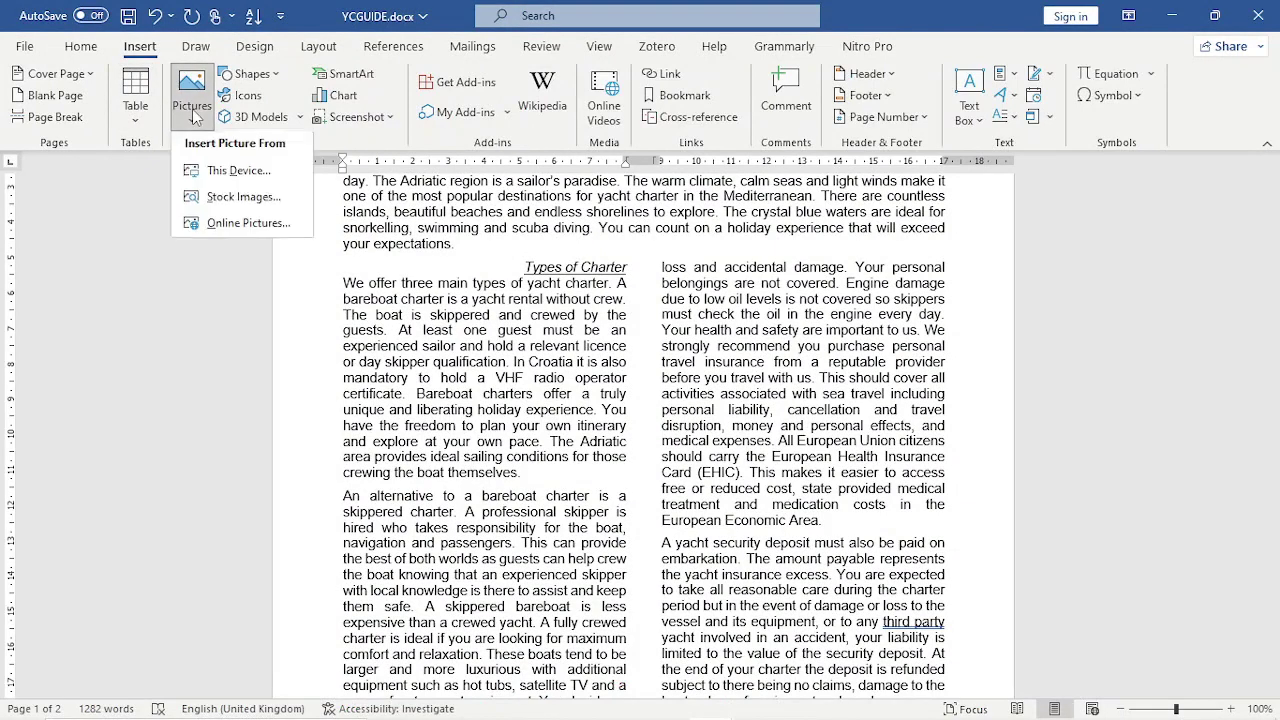
{"action": "left_click", "coordinate": [255, 182]}
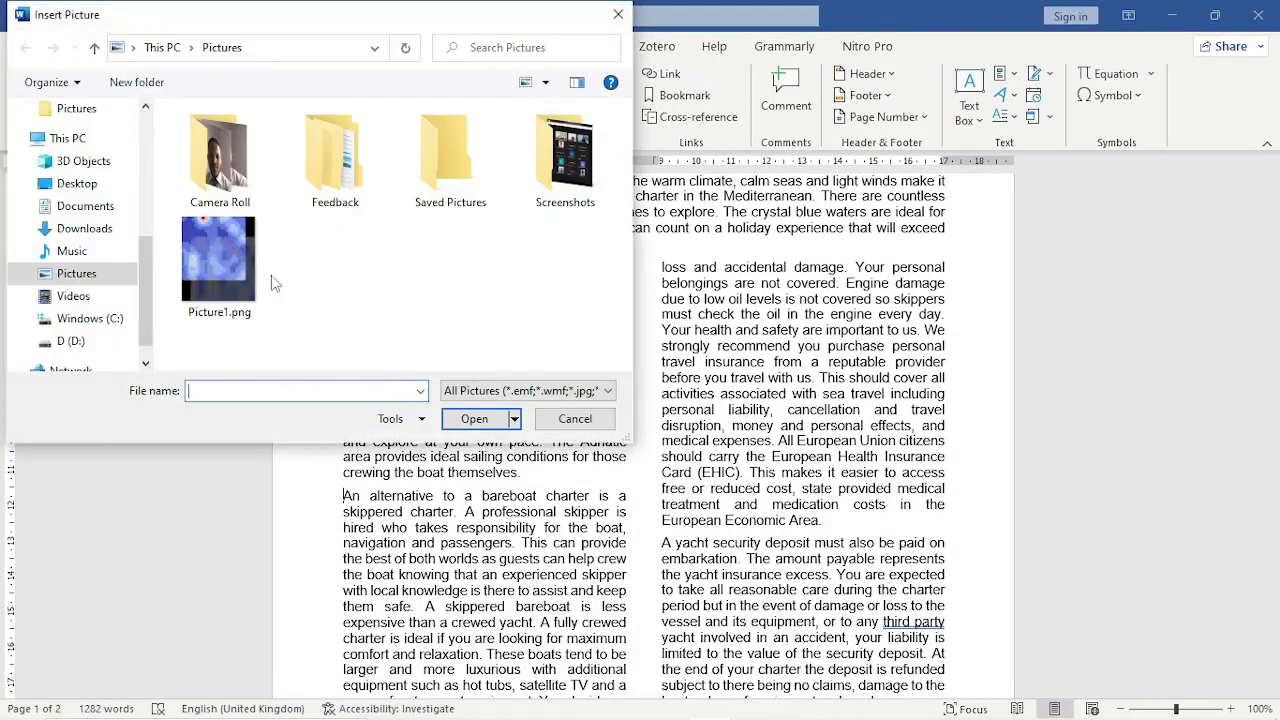
{"action": "left_click", "coordinate": [66, 144]}
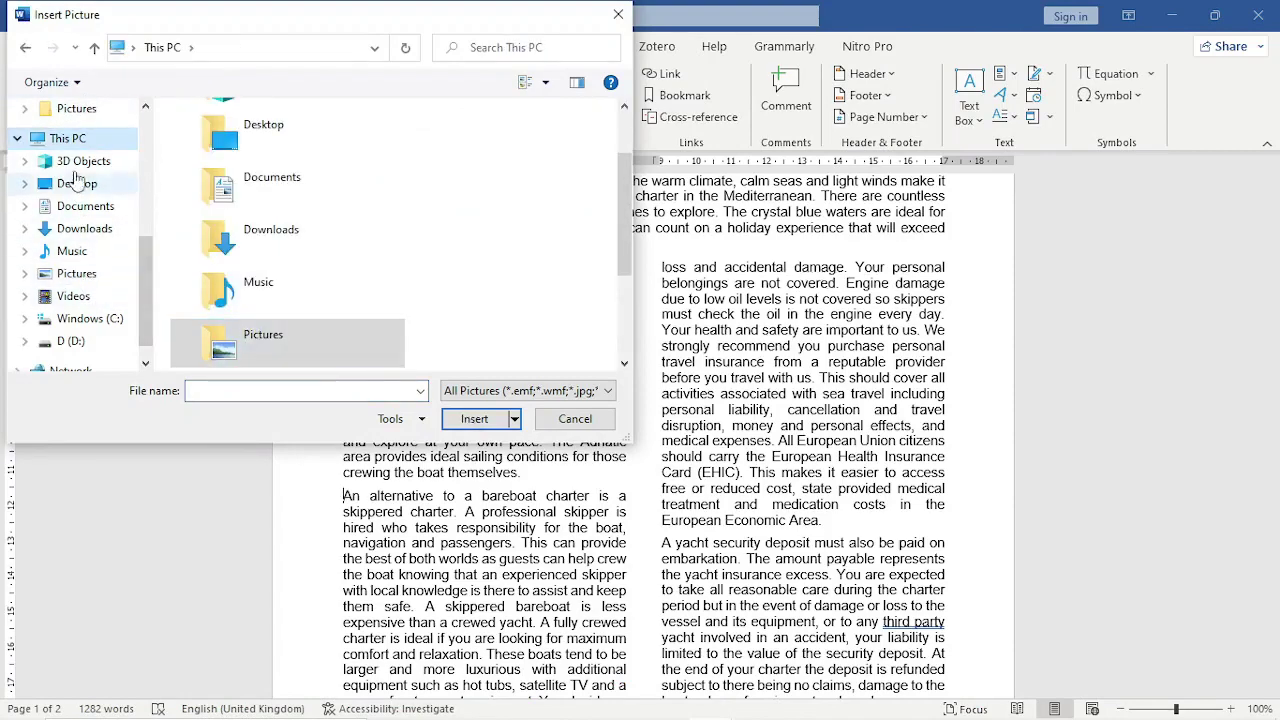
{"action": "left_click", "coordinate": [88, 183]}
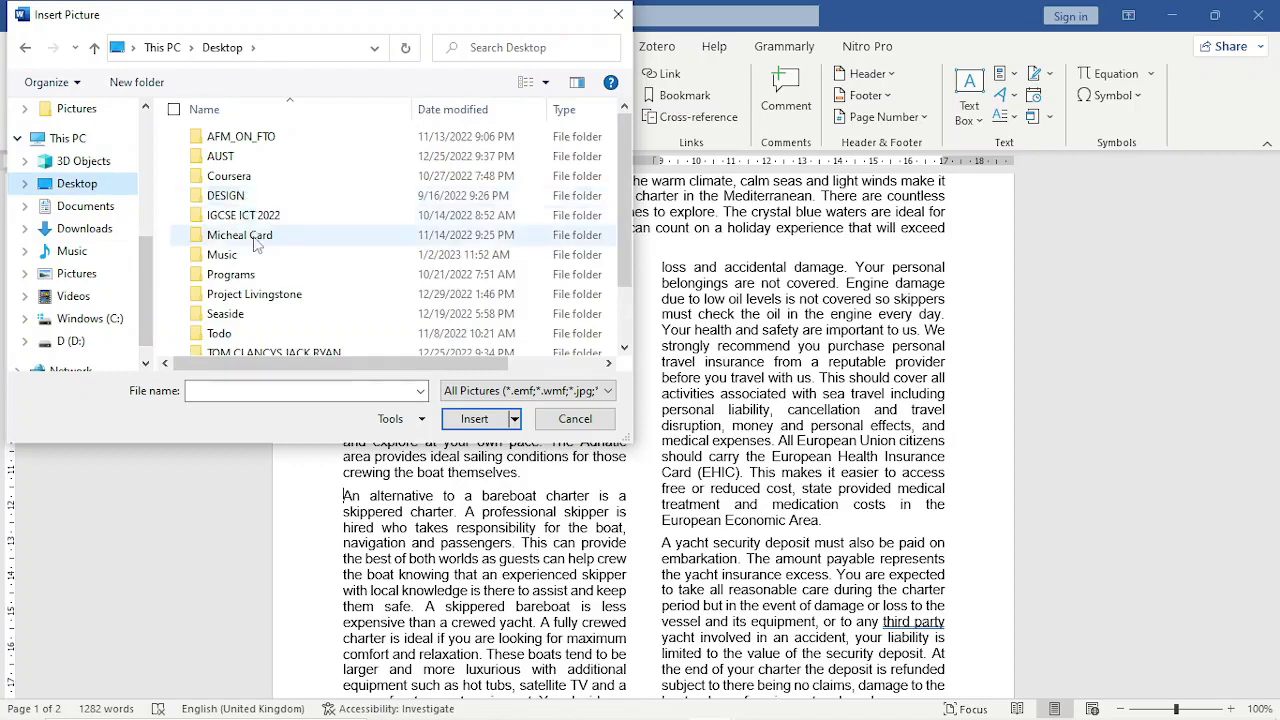
{"action": "scroll", "coordinate": [250, 210], "scroll_direction": "down", "scroll_amount": 1}
{"action": "scroll", "coordinate": [245, 290], "scroll_direction": "up", "scroll_amount": 2}
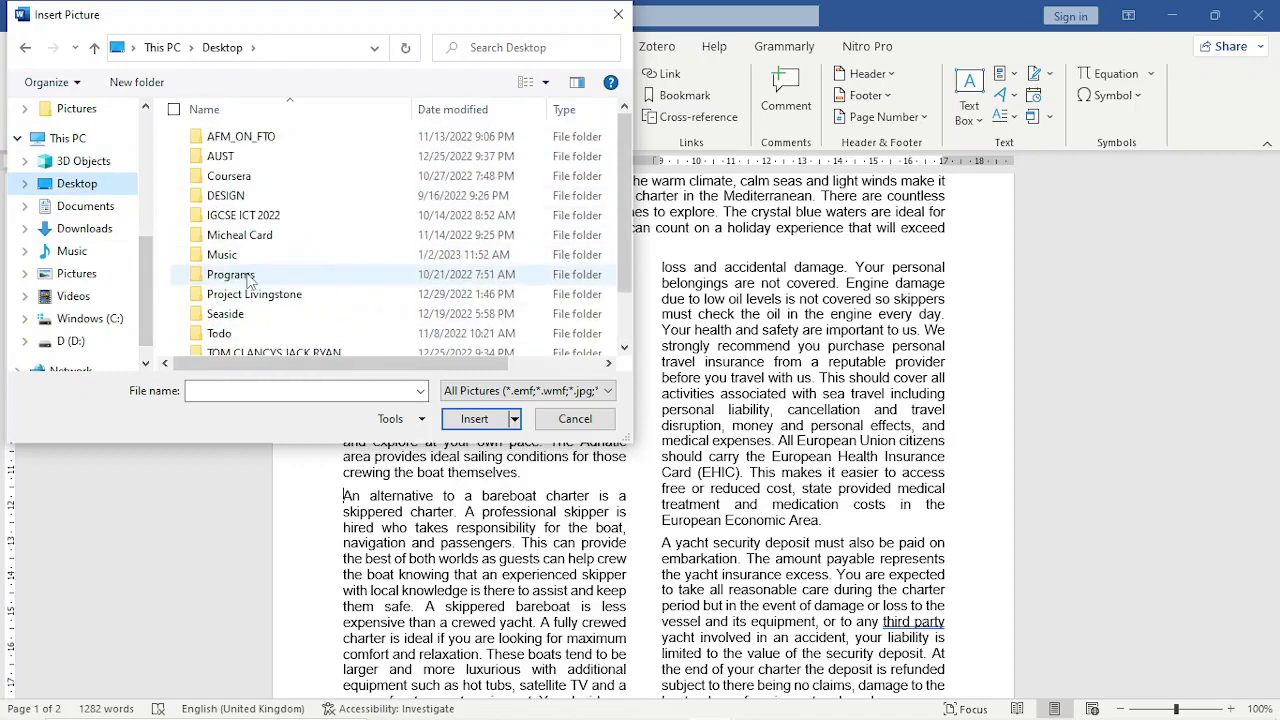
{"action": "double_click", "coordinate": [262, 216]}
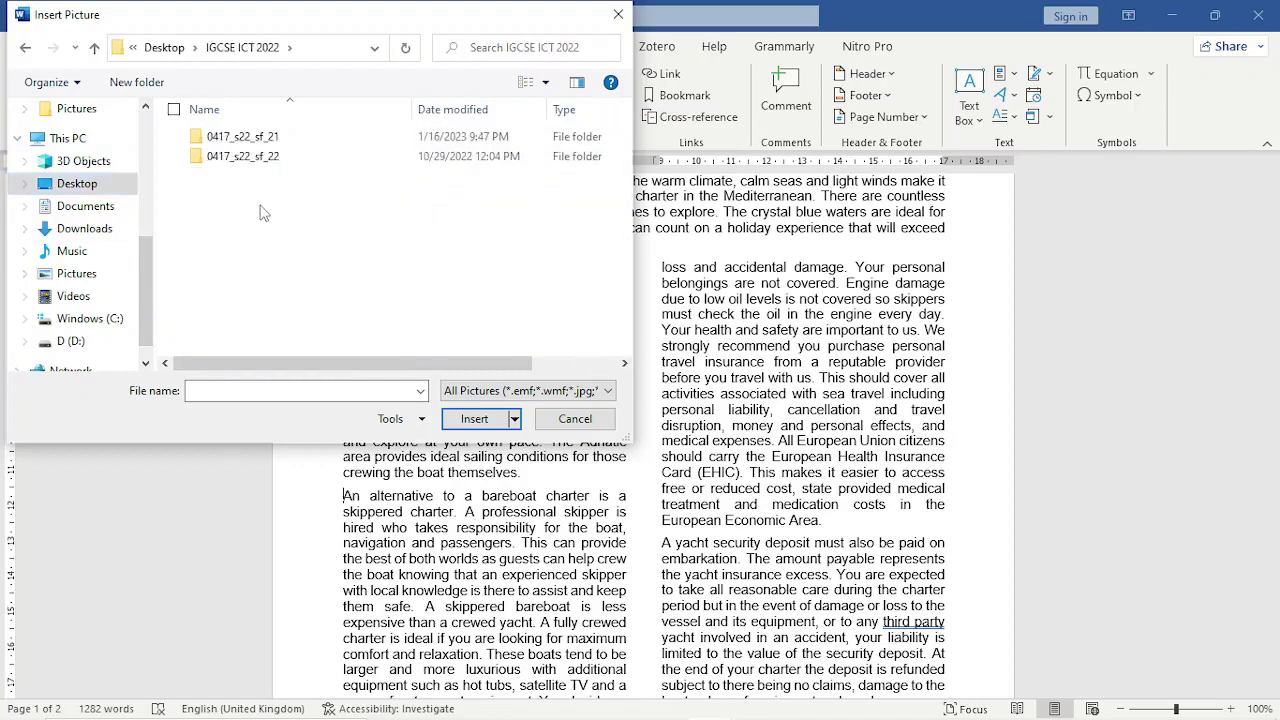
{"action": "double_click", "coordinate": [253, 143]}
{"action": "double_click", "coordinate": [253, 143]}
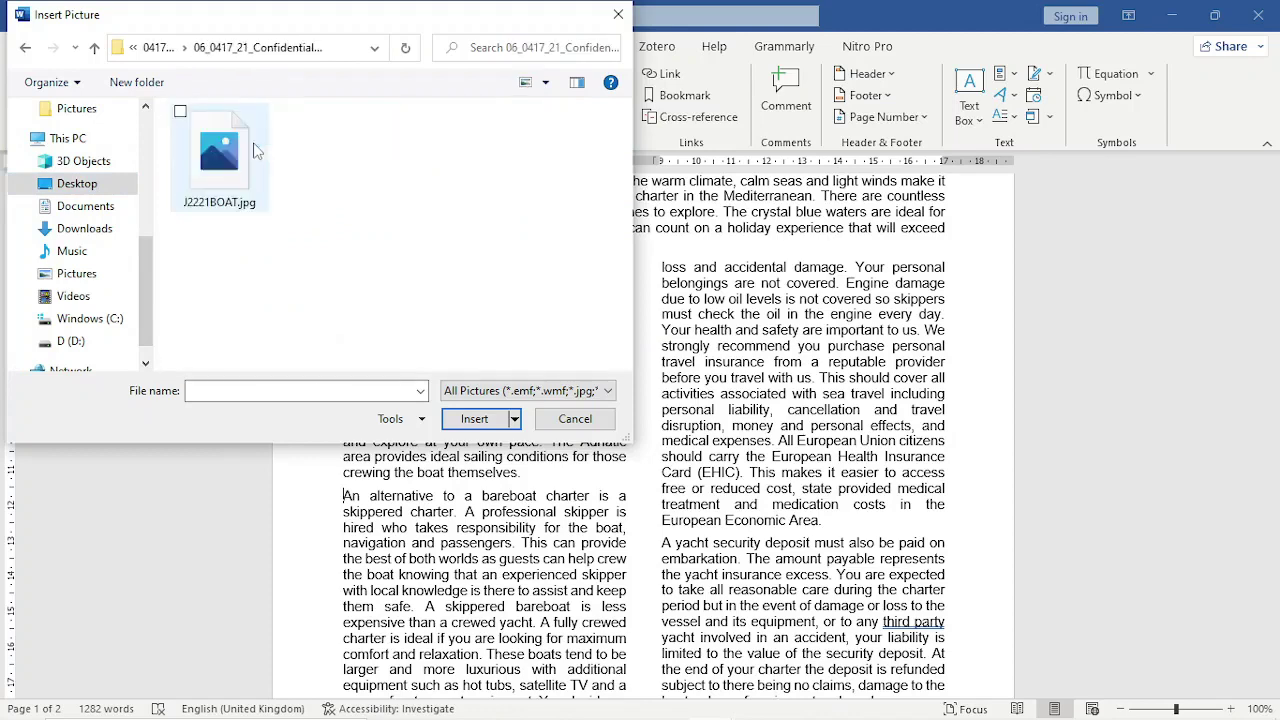
{"action": "double_click", "coordinate": [252, 149]}
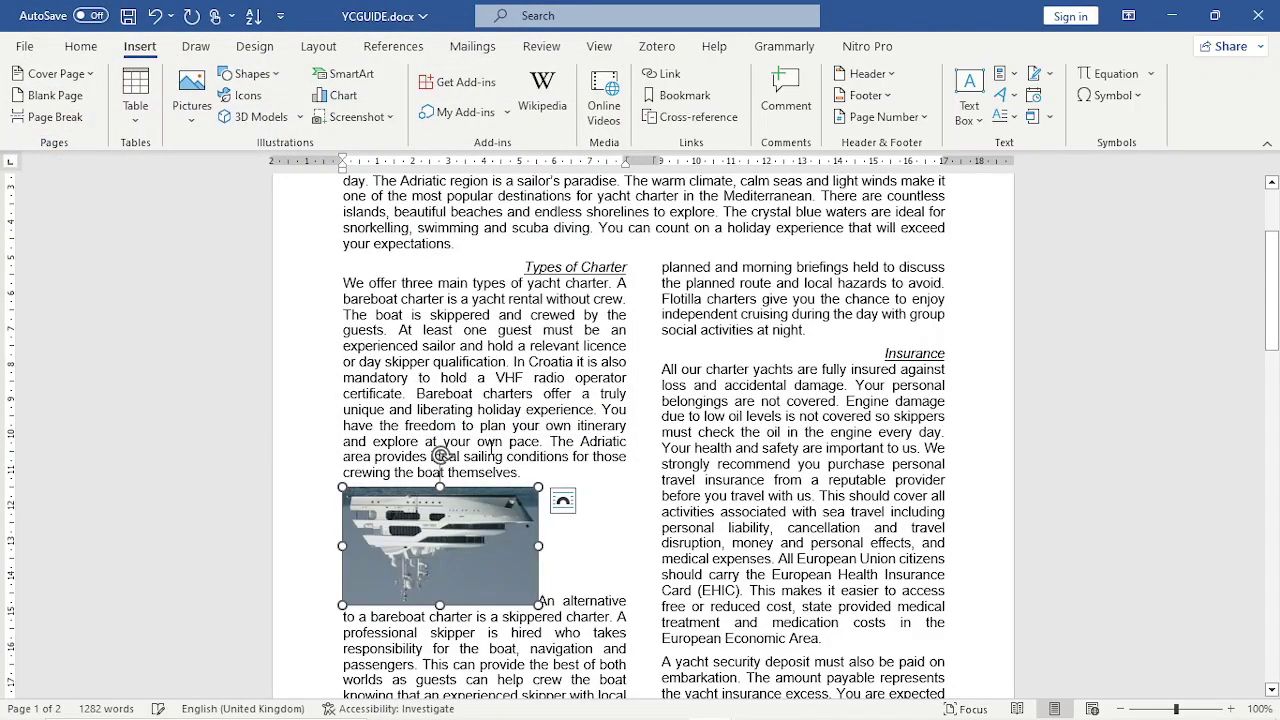
Step: Open the boat picture's Layout dialog and review its text wrapping and position options
{"action": "scroll", "coordinate": [443, 340], "scroll_direction": "down", "scroll_amount": 8}
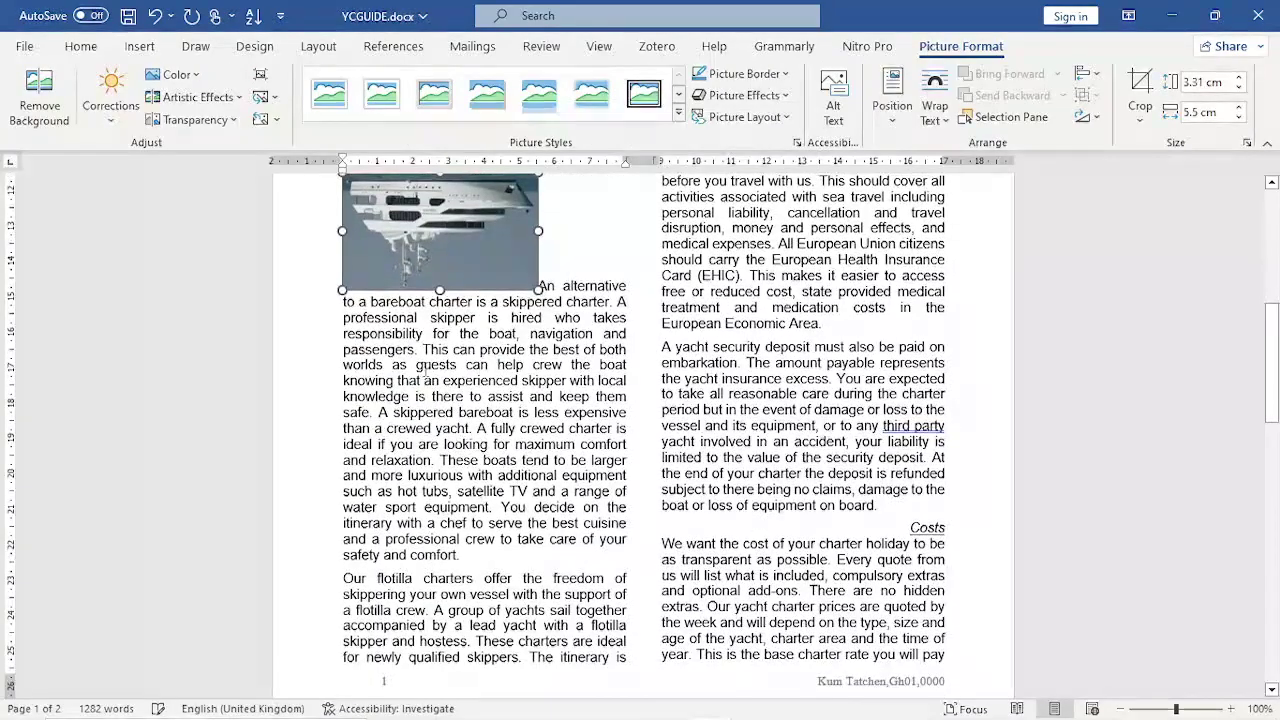
{"action": "scroll", "coordinate": [443, 340], "scroll_direction": "up", "scroll_amount": 4}
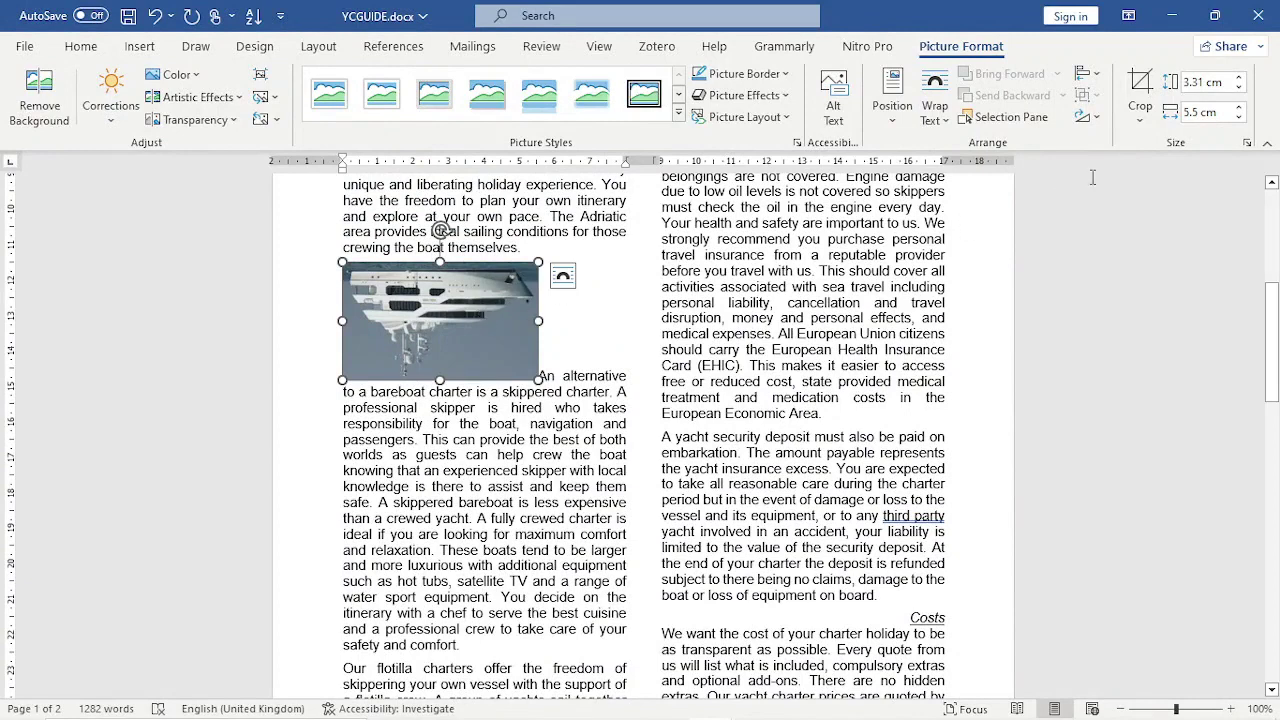
{"action": "left_click", "coordinate": [1246, 144]}
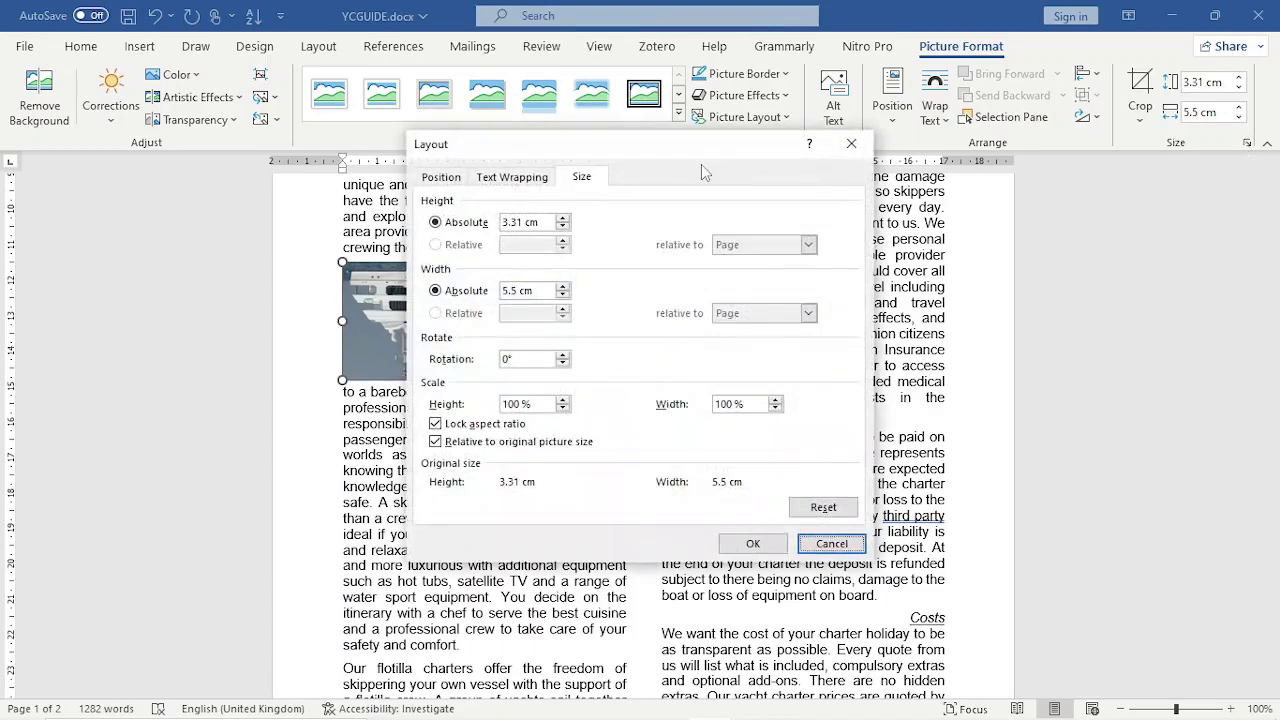
{"action": "left_click_drag", "start_coordinate": [700, 160], "coordinate": [945, 160]}
{"action": "left_click", "coordinate": [757, 177]}
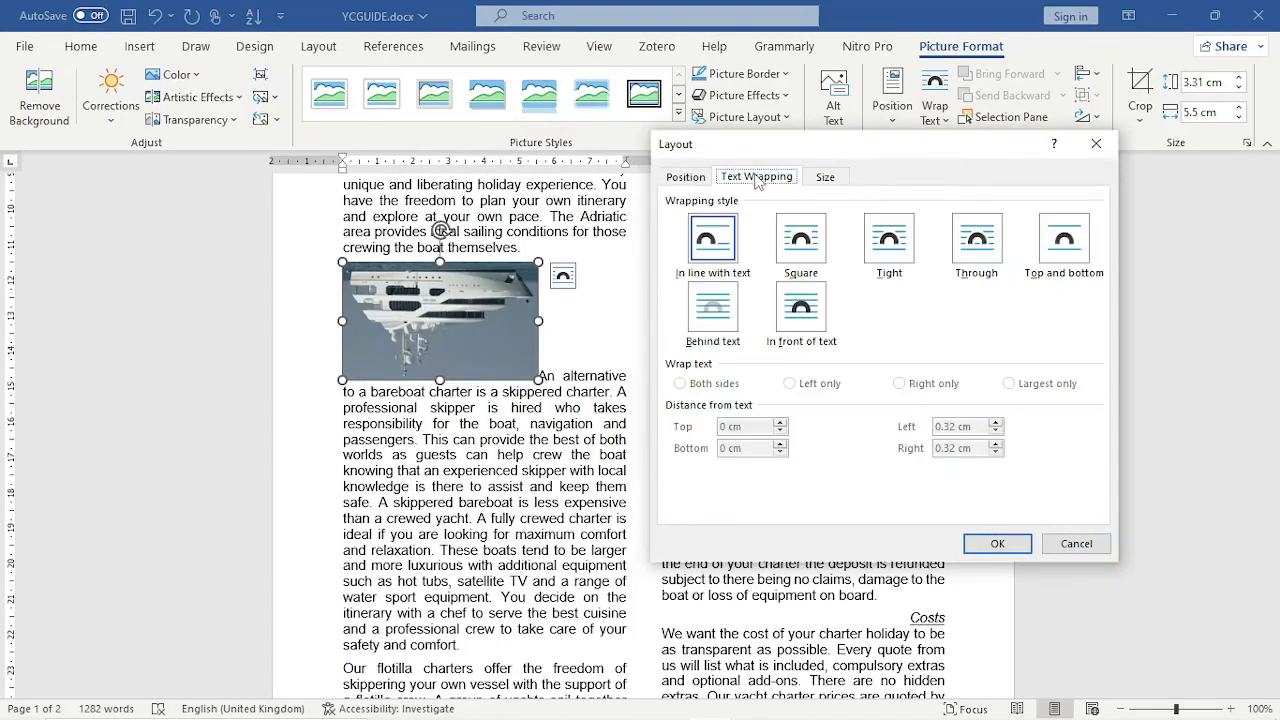
{"action": "left_click", "coordinate": [703, 180]}
{"action": "left_click", "coordinate": [727, 185]}
{"action": "left_click", "coordinate": [703, 180]}
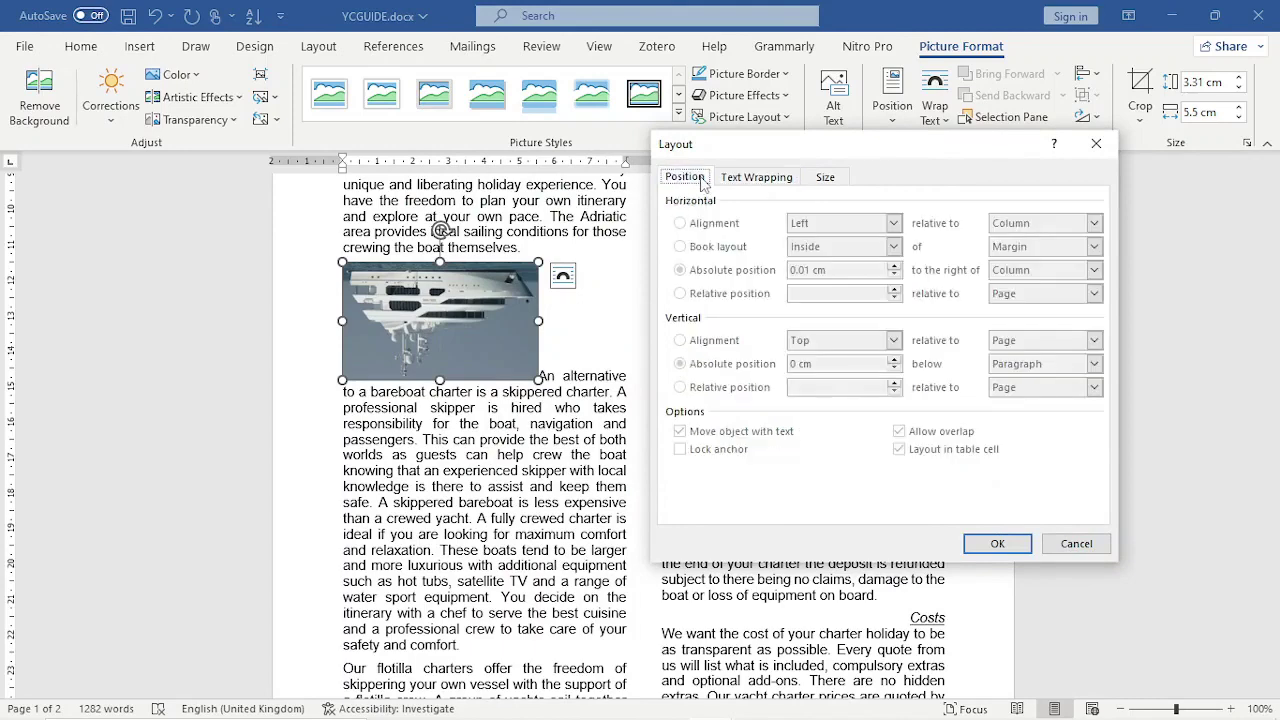
{"action": "left_click", "coordinate": [760, 180]}
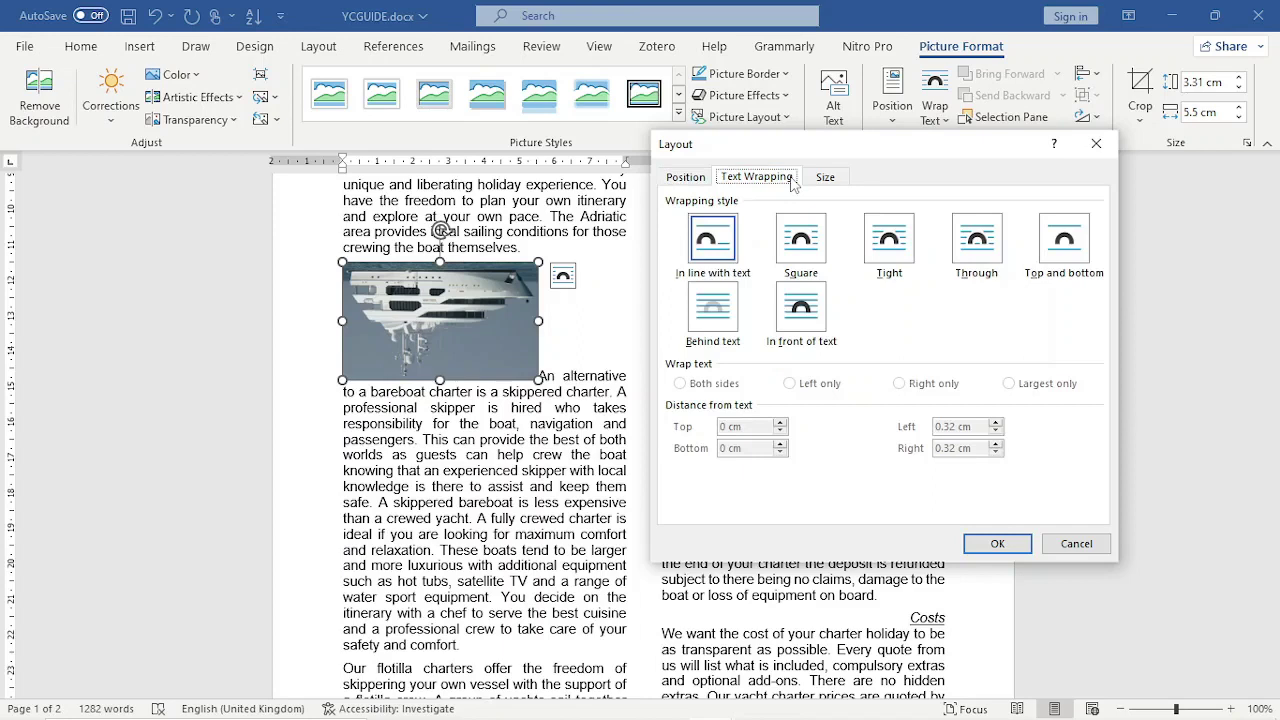
Step: Set the picture's rotation to 180° on the Size tab, then return to the exam paper
{"action": "left_click", "coordinate": [822, 178]}
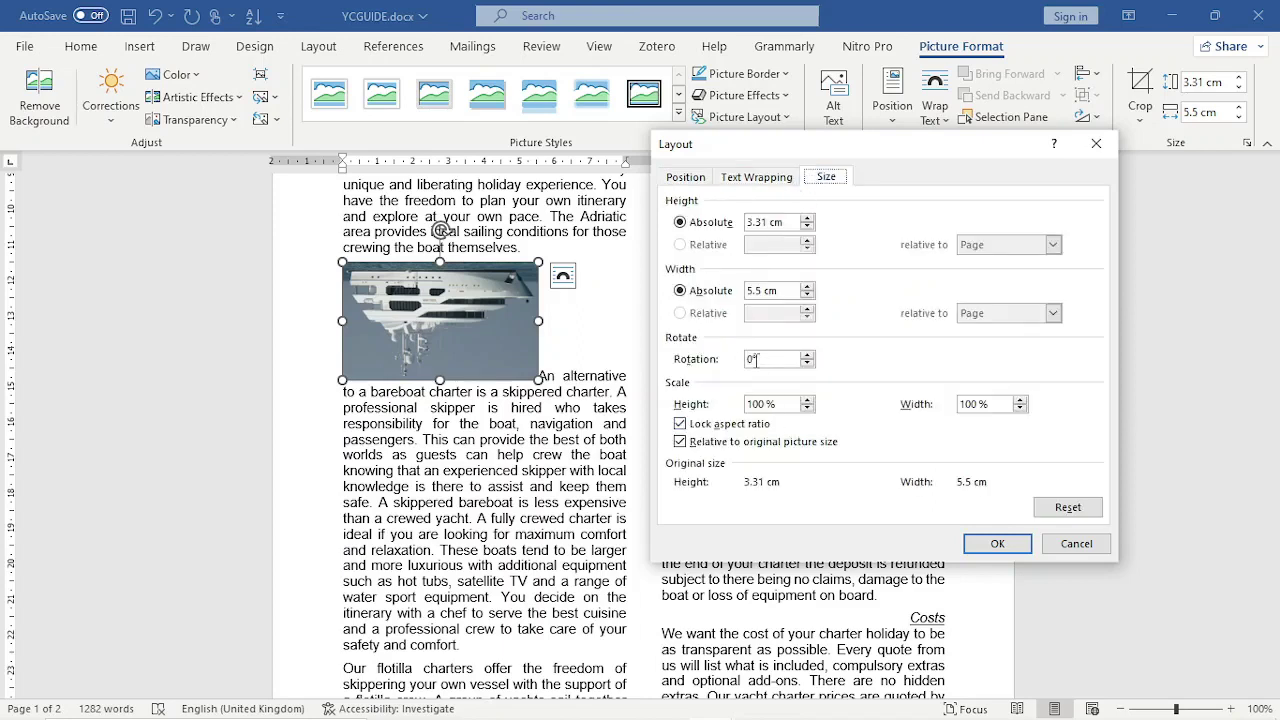
{"action": "double_click", "coordinate": [748, 358]}
{"action": "type", "text": "18"}
{"action": "key", "text": "Return"}
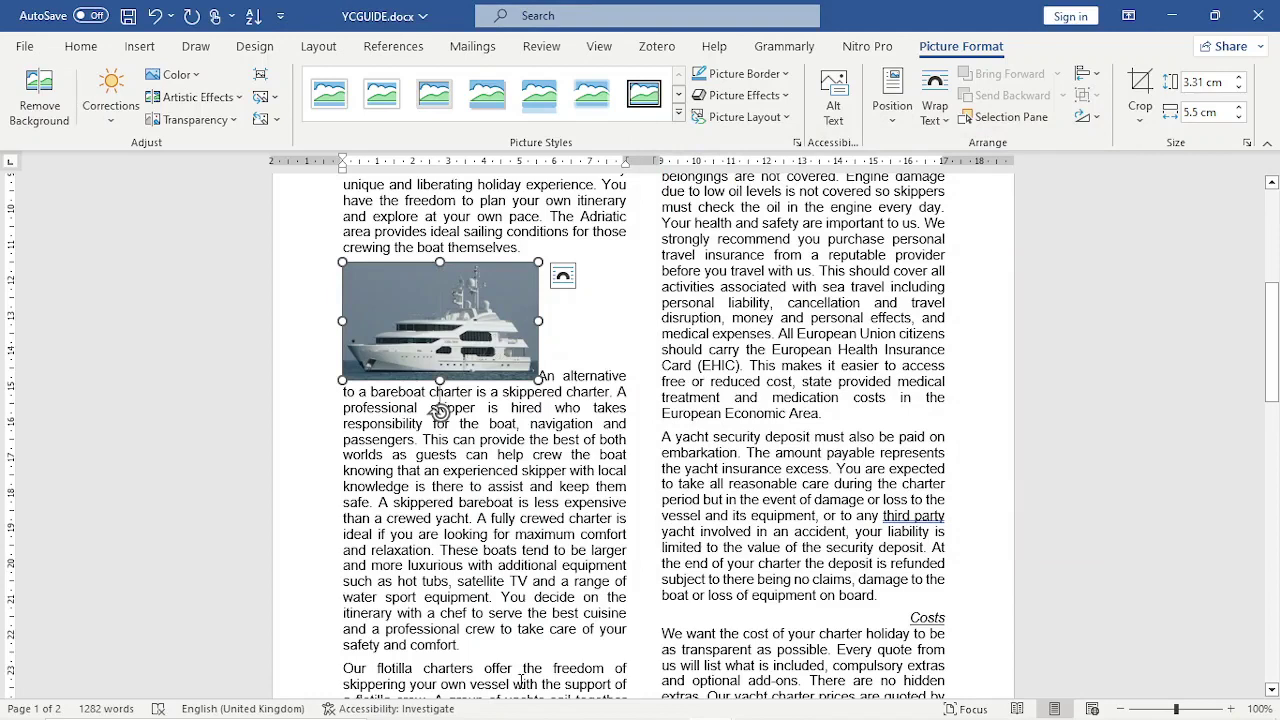
{"action": "mouse_move", "coordinate": [482, 701]}
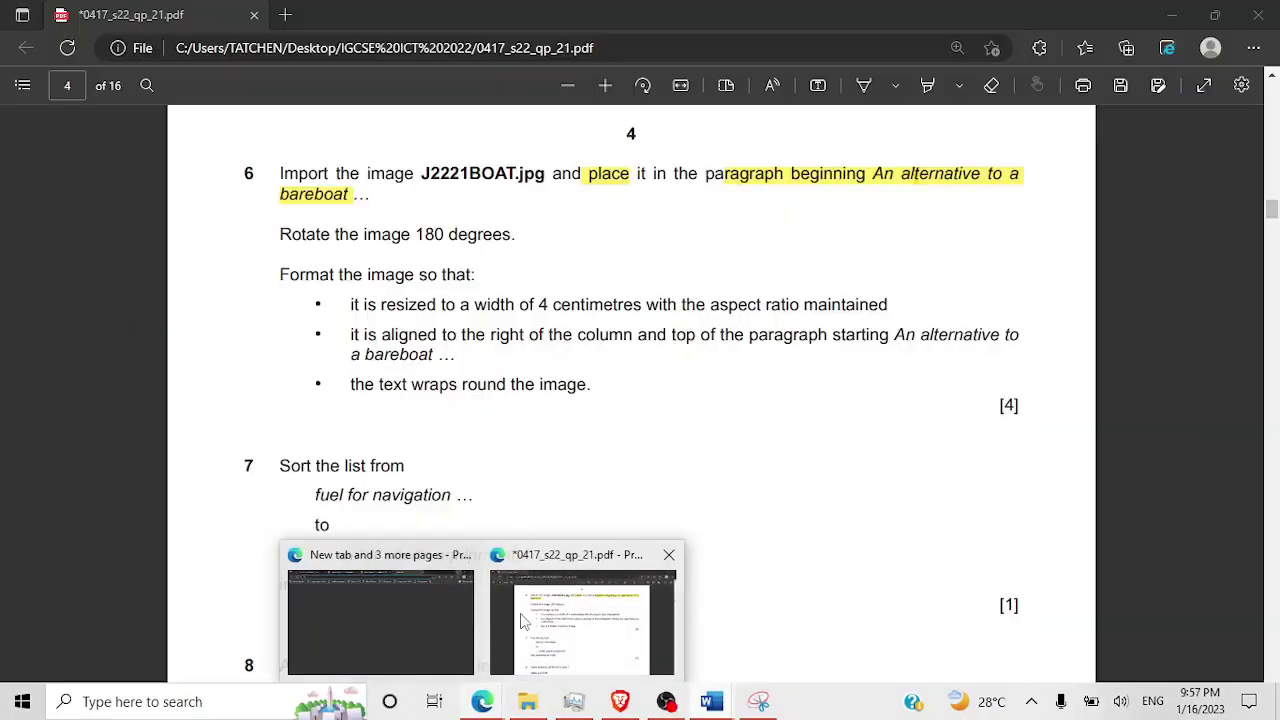
{"action": "left_click", "coordinate": [520, 620]}
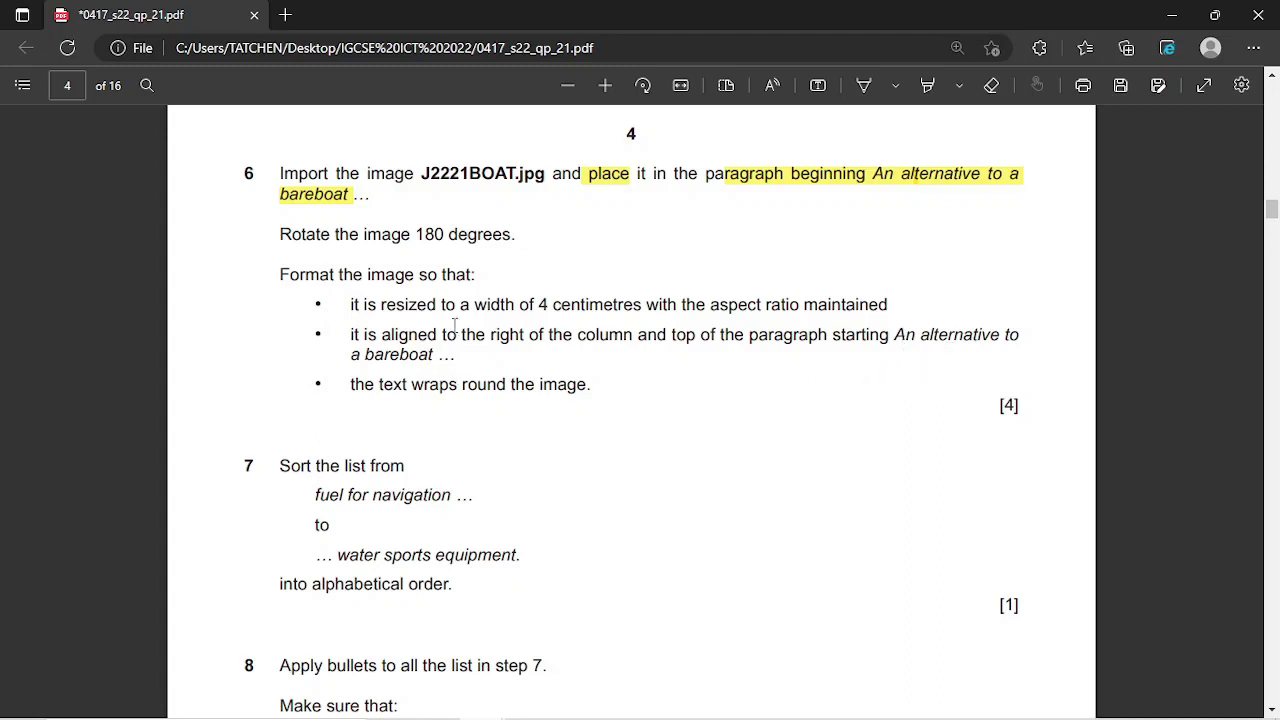
Step: Highlight 'width of 4 centimetres', 'aspect ratio maintained', 'aligned to the right of' and 'text wraps round the image' in yellow
{"action": "left_click", "coordinate": [940, 90]}
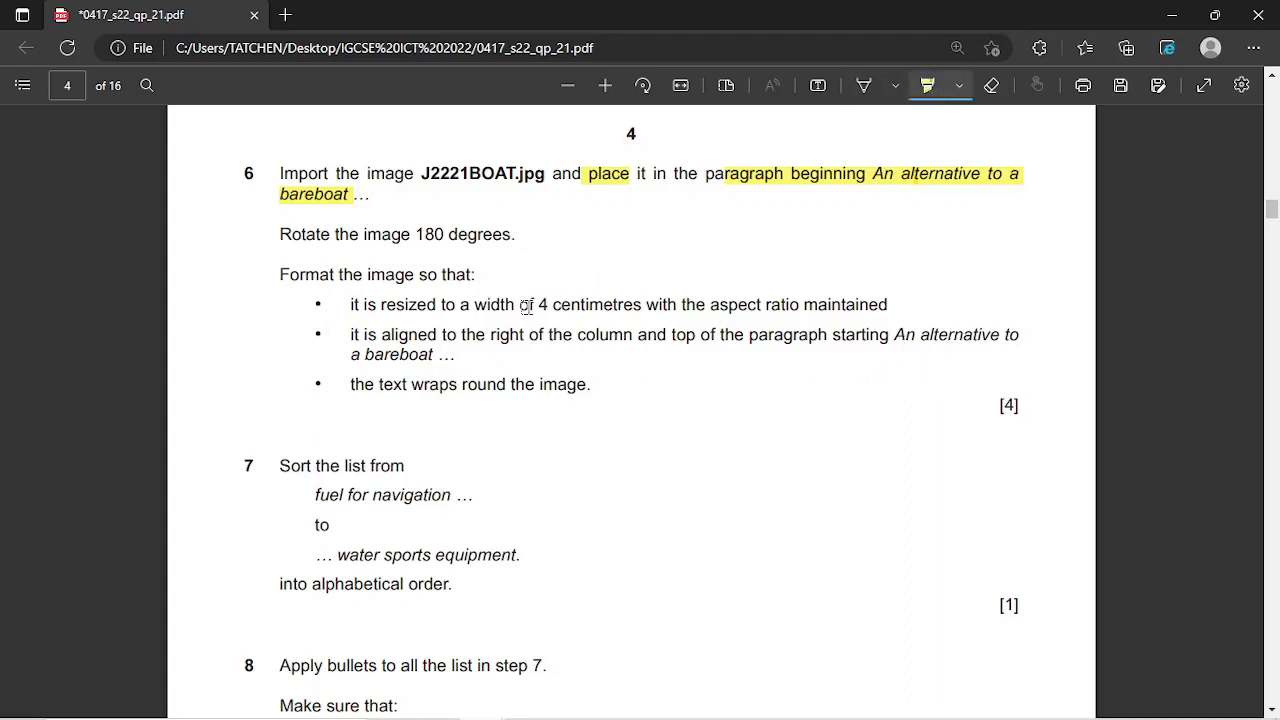
{"action": "left_click_drag", "start_coordinate": [539, 298], "coordinate": [660, 304]}
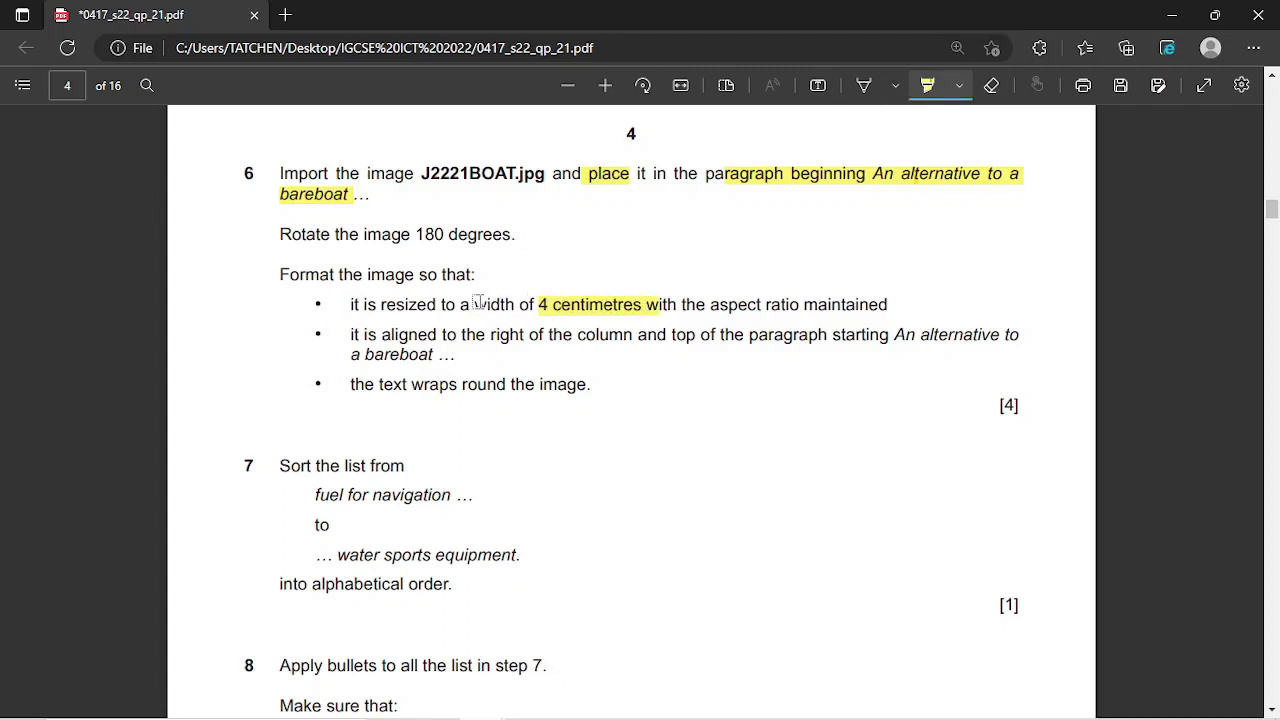
{"action": "left_click_drag", "start_coordinate": [474, 304], "coordinate": [568, 305]}
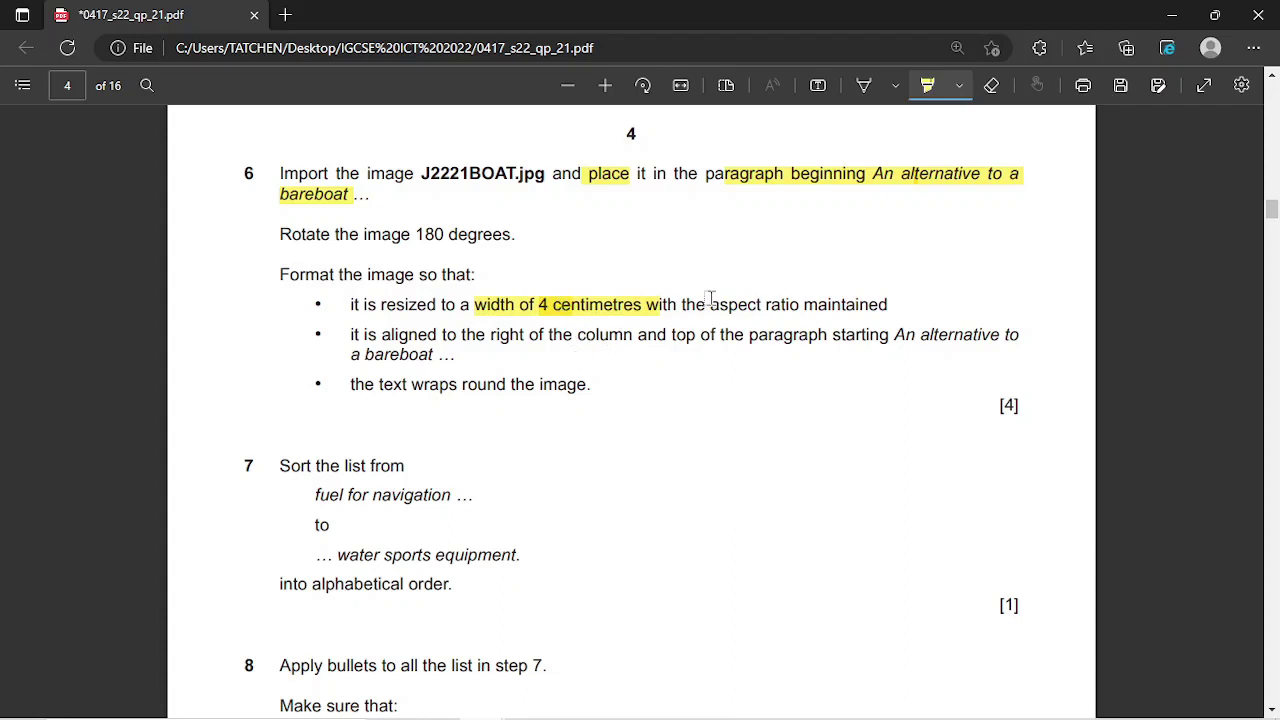
{"action": "mouse_move", "coordinate": [710, 300]}
{"action": "left_mouse_down"}
{"action": "mouse_move", "coordinate": [851, 287]}
{"action": "mouse_move", "coordinate": [890, 305]}
{"action": "left_mouse_up"}
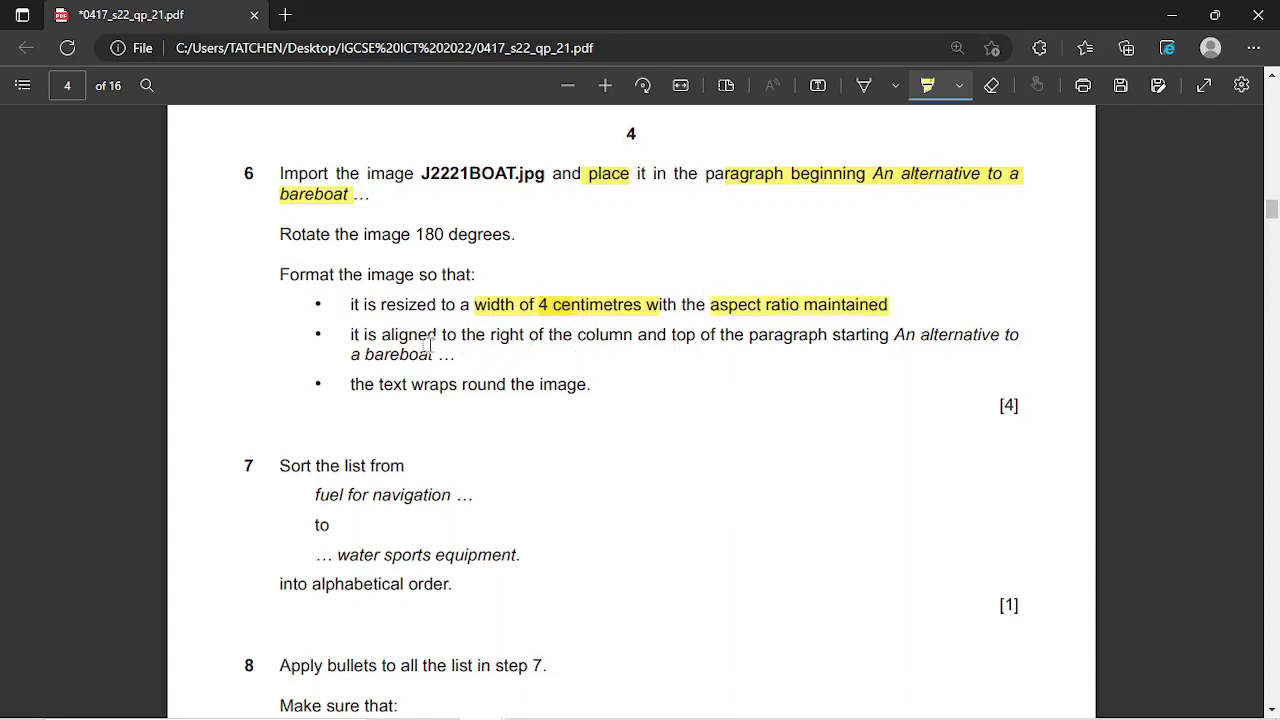
{"action": "left_click_drag", "start_coordinate": [383, 334], "coordinate": [544, 334]}
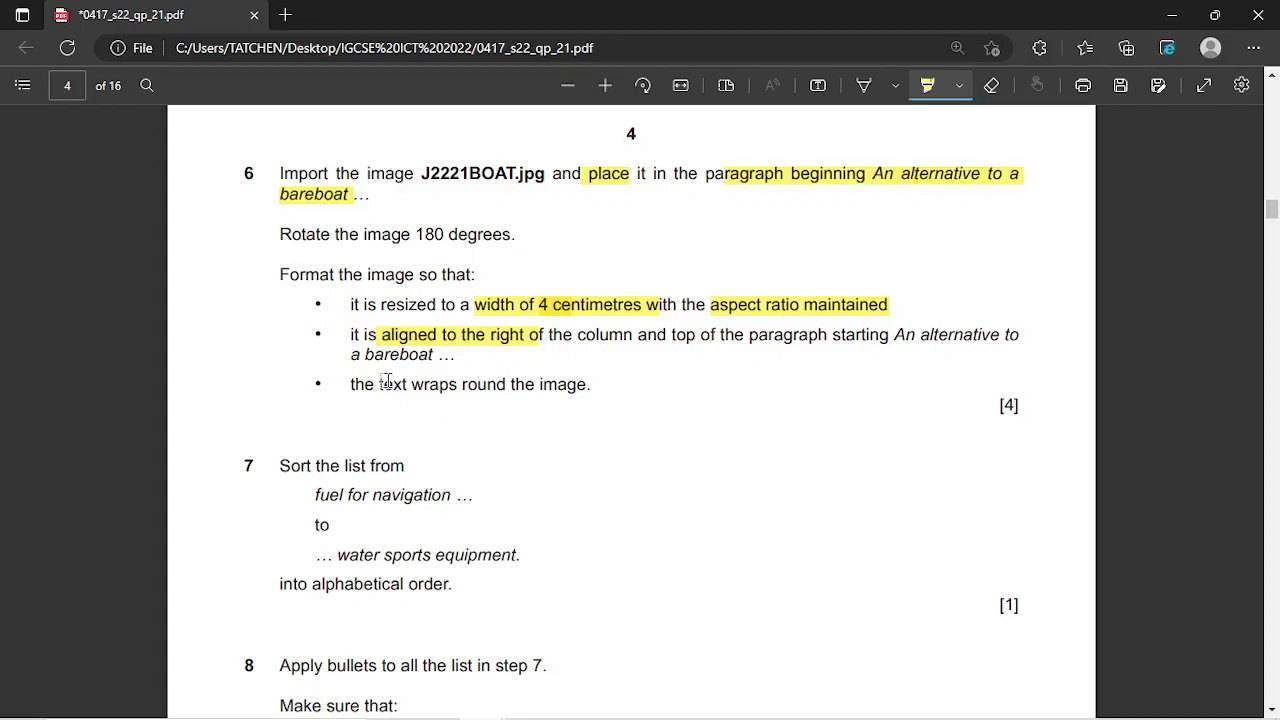
{"action": "left_click_drag", "start_coordinate": [381, 384], "coordinate": [589, 372]}
Step: Set the boat picture's width to 4 cm in YCGUIDE.docx, with its height scaling to 2.41 cm
{"action": "mouse_move", "coordinate": [700, 700]}
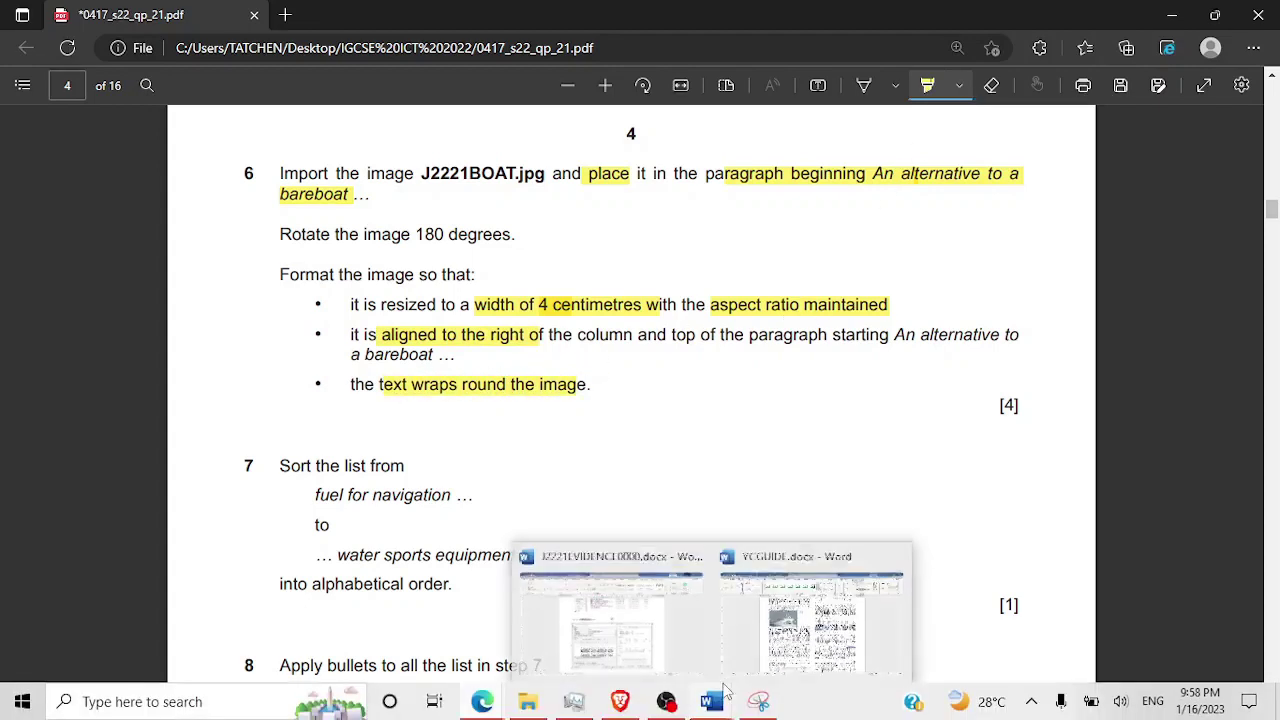
{"action": "left_click", "coordinate": [766, 640]}
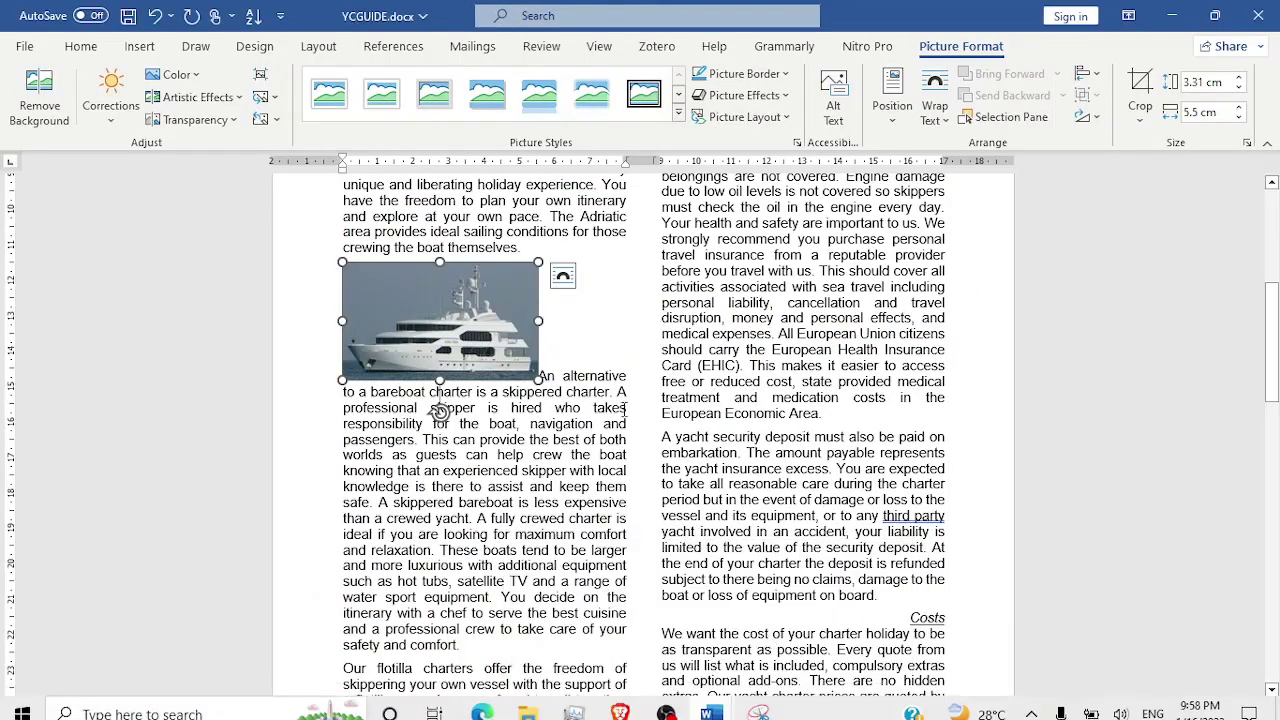
{"action": "left_click", "coordinate": [440, 411]}
{"action": "left_click", "coordinate": [492, 330]}
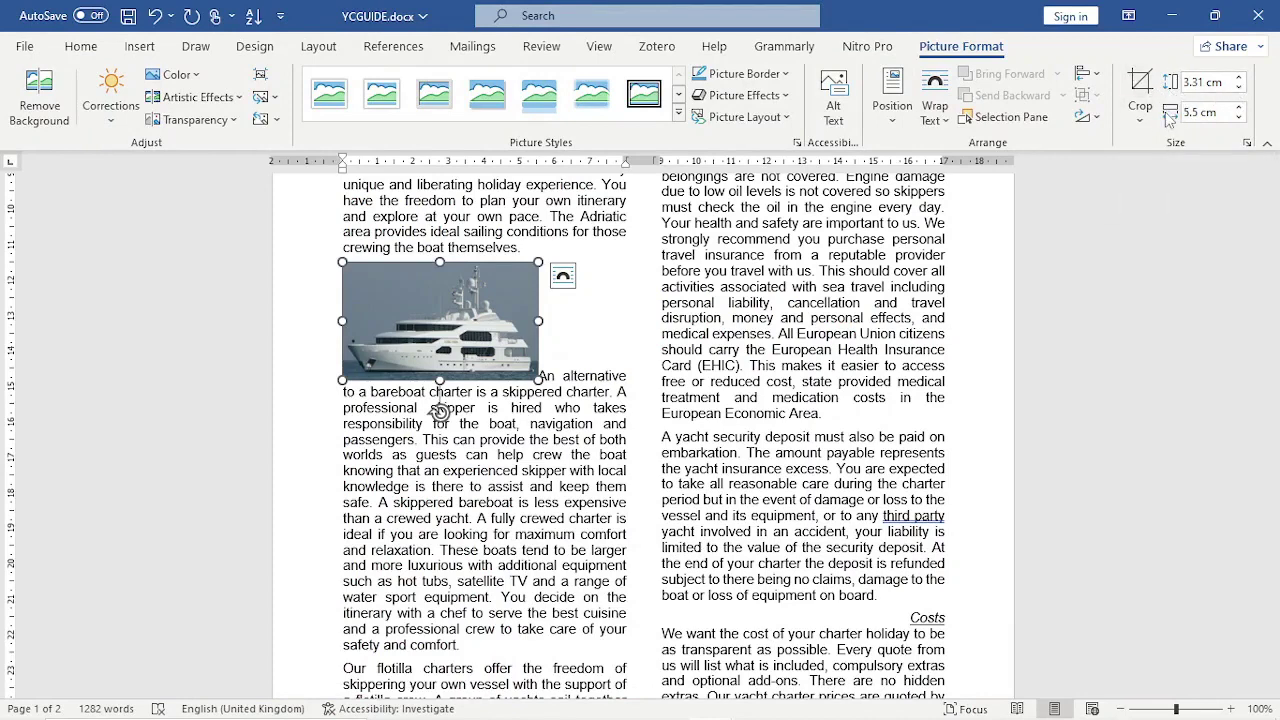
{"action": "left_click", "coordinate": [1200, 111]}
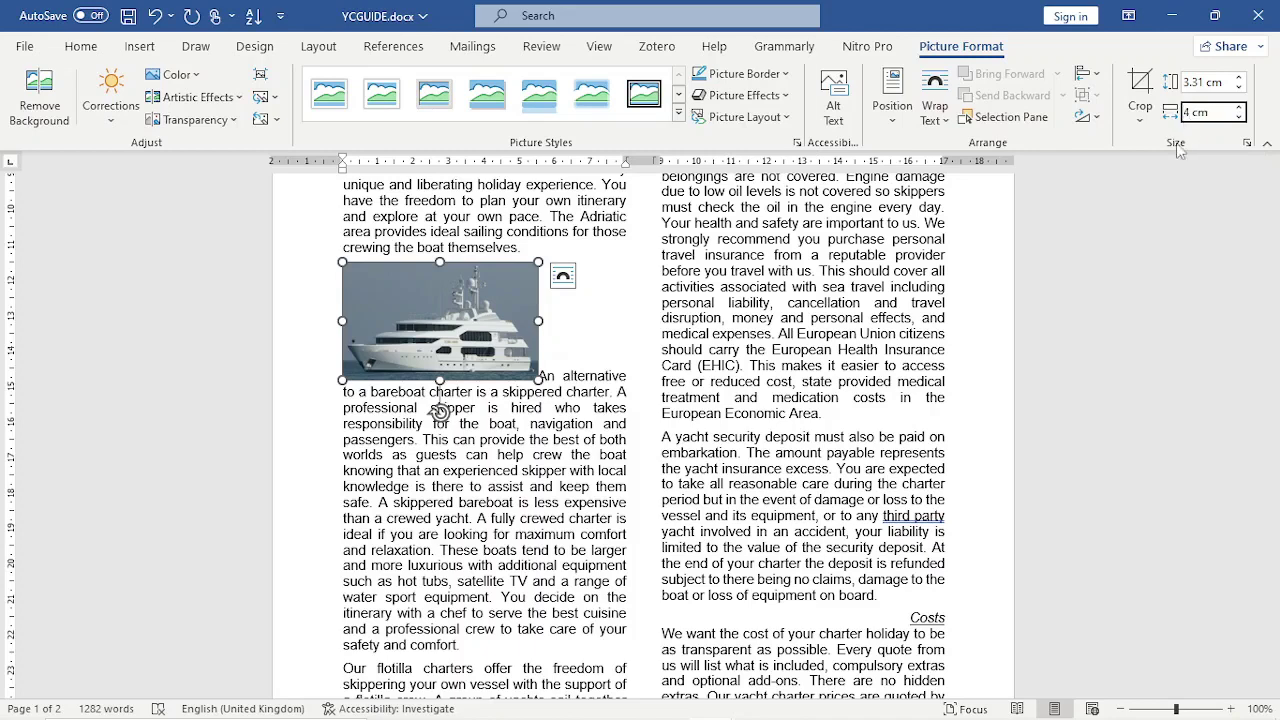
{"action": "type", "text": "4"}
{"action": "key", "text": "Return"}
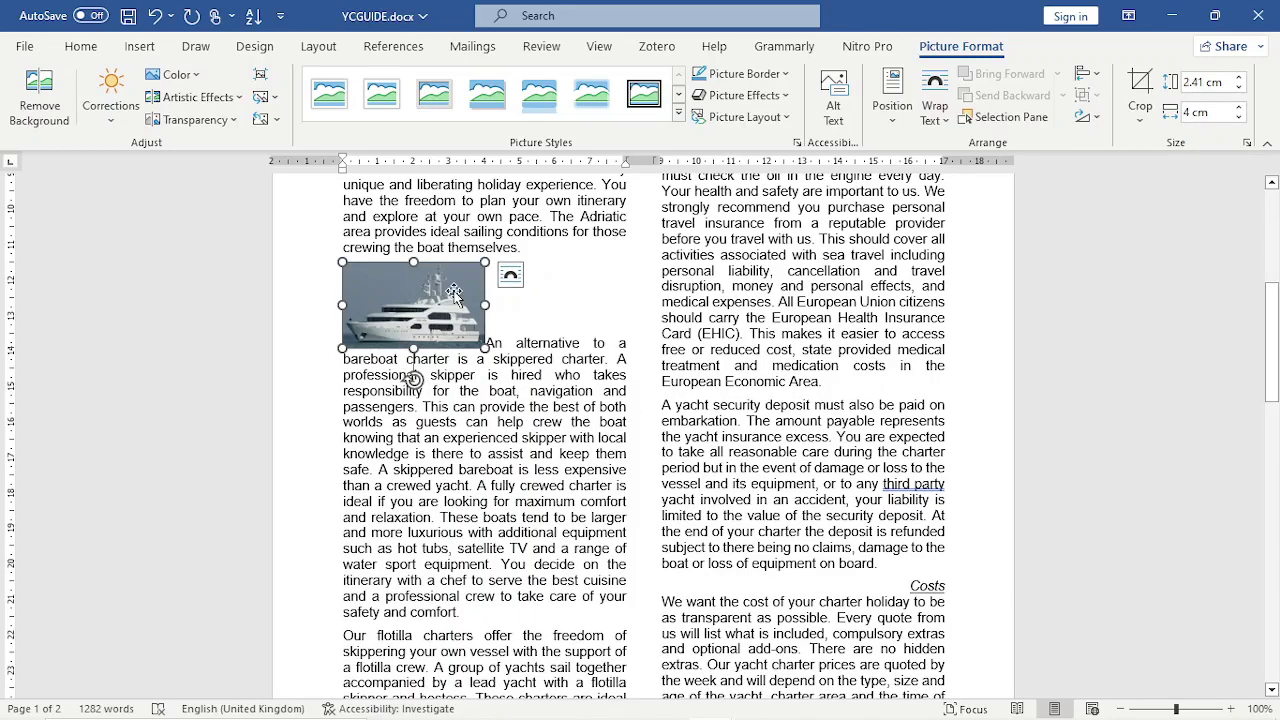
Step: Open the boat picture's Size and Position settings, keeping its 180° rotation and locked aspect ratio
{"action": "right_click", "coordinate": [454, 291]}
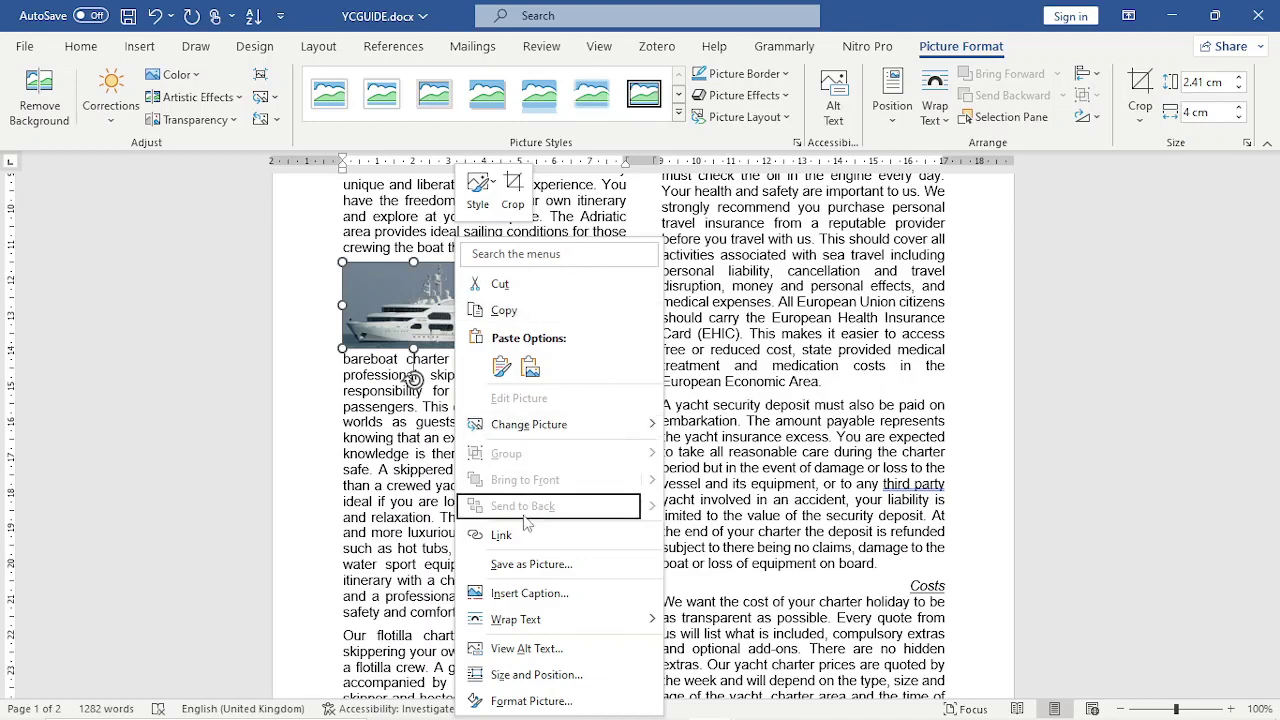
{"action": "left_click", "coordinate": [545, 674]}
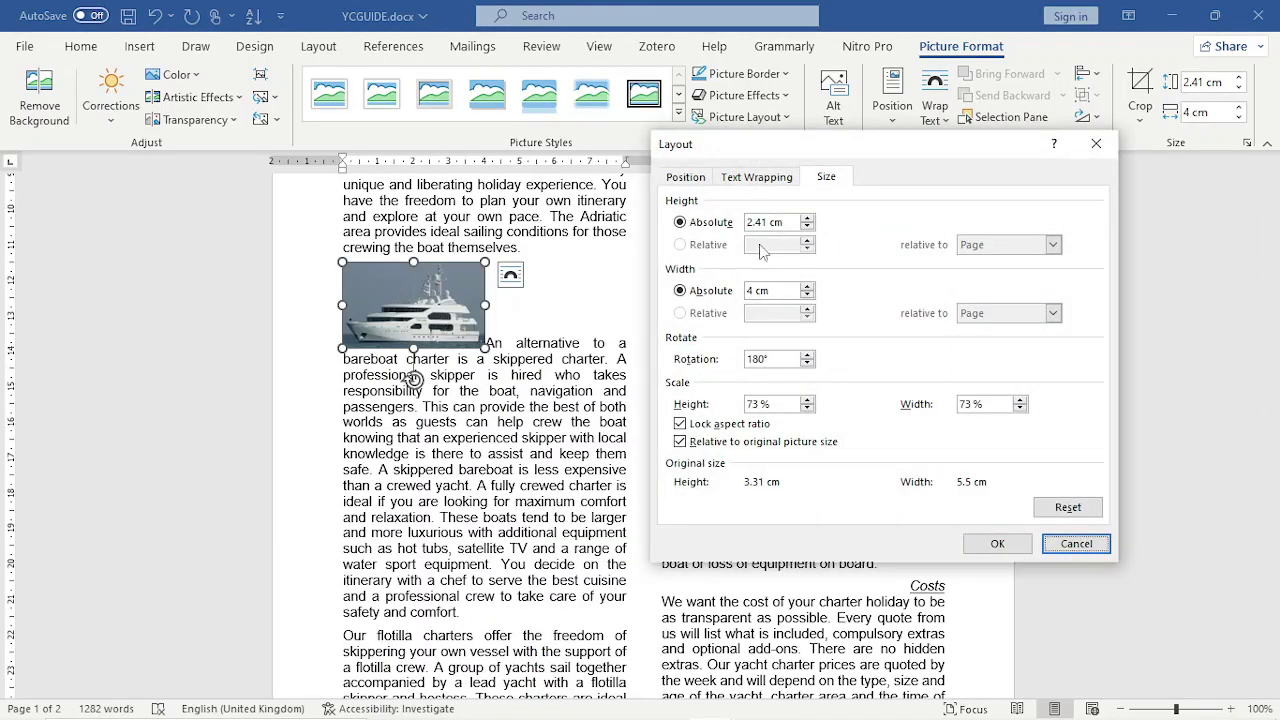
{"action": "left_click", "coordinate": [757, 290]}
{"action": "left_click", "coordinate": [680, 424]}
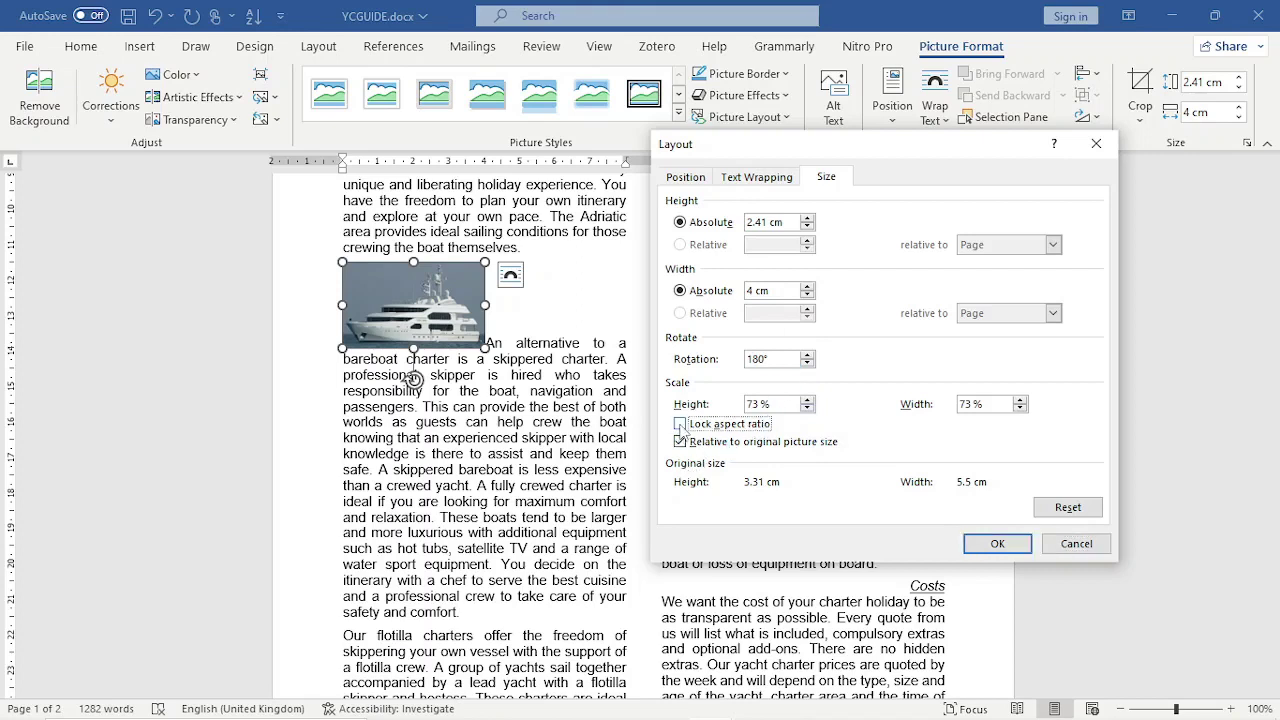
{"action": "left_click", "coordinate": [694, 426]}
Step: Set the picture's text wrapping to Tight with text on both sides
{"action": "left_click", "coordinate": [748, 186]}
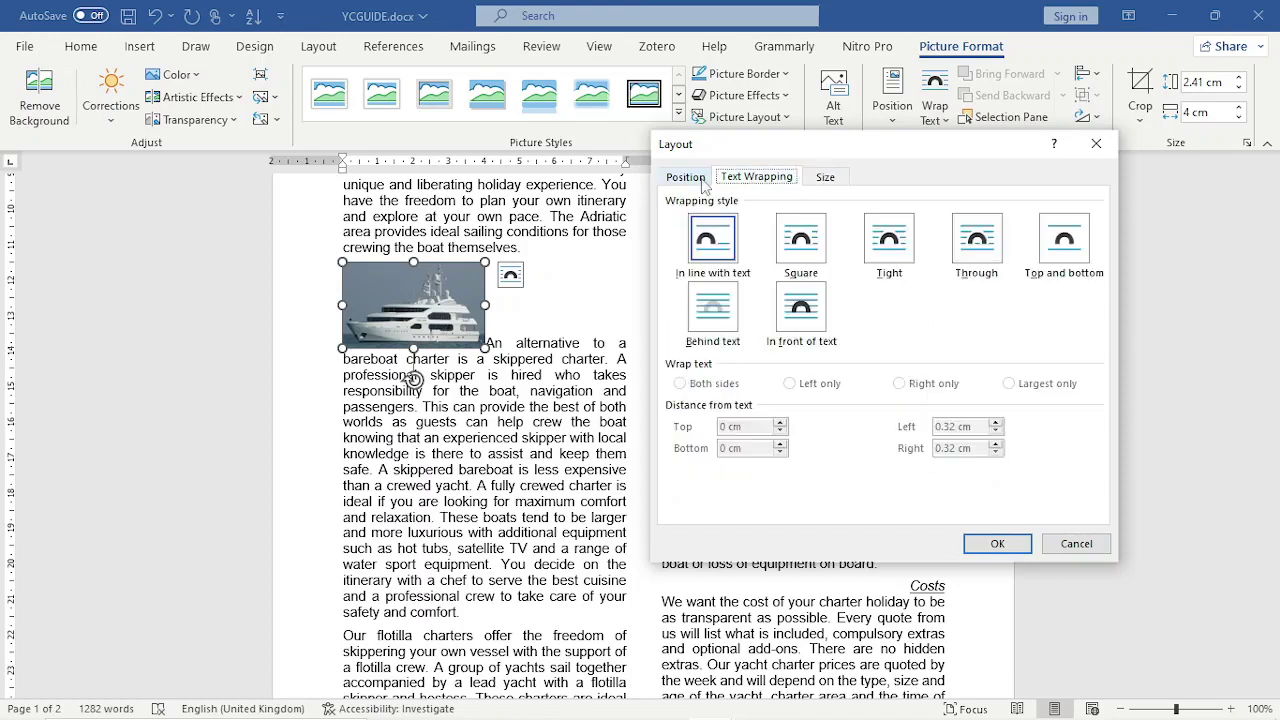
{"action": "left_click", "coordinate": [889, 240]}
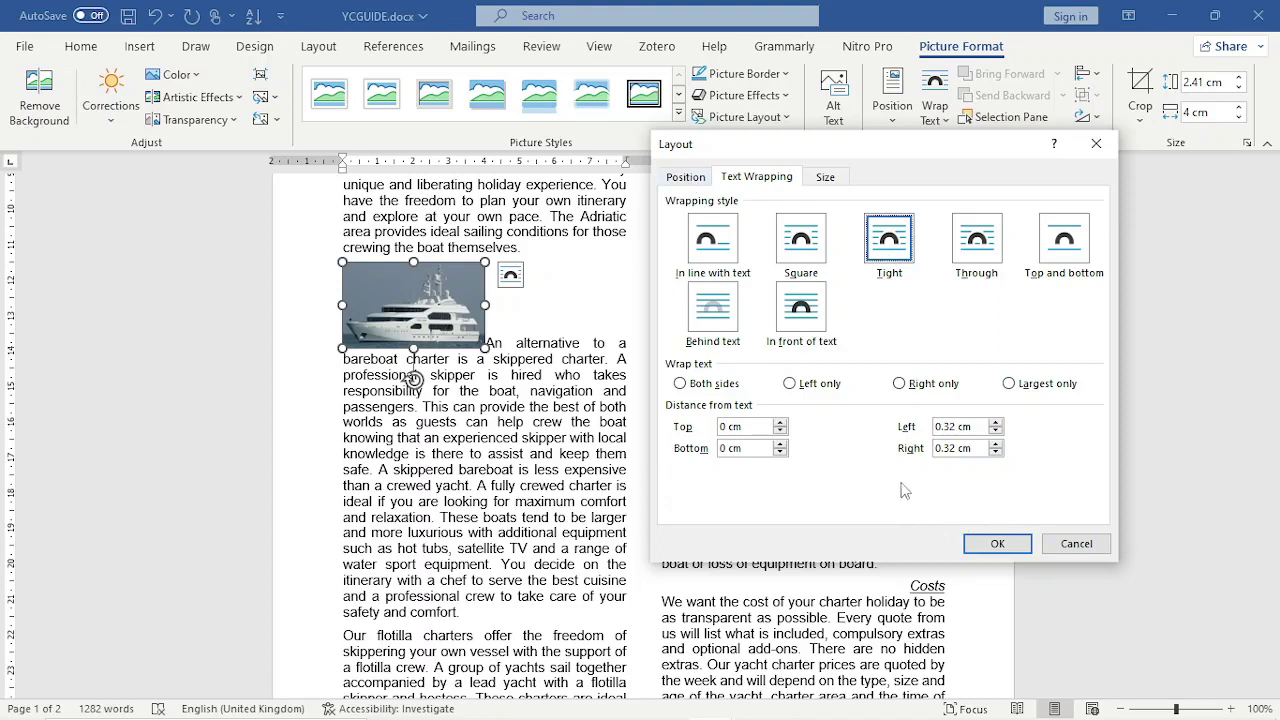
{"action": "left_click", "coordinate": [917, 387]}
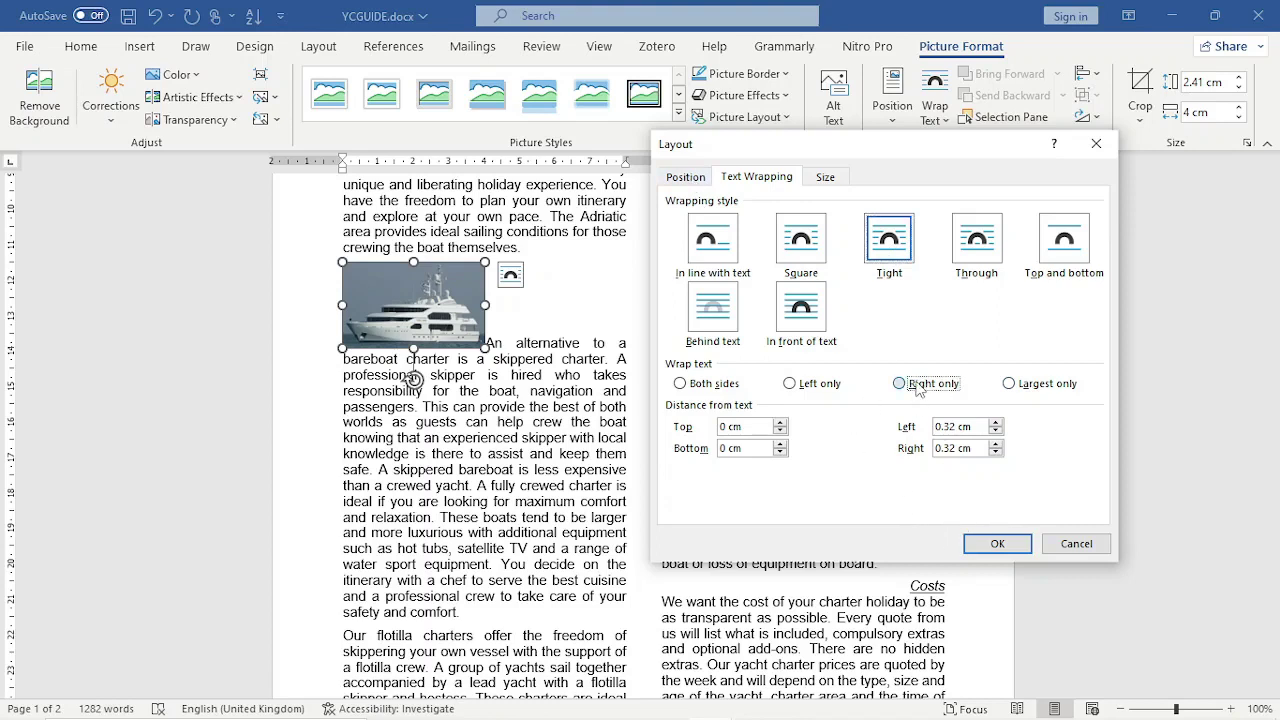
{"action": "left_click", "coordinate": [722, 390]}
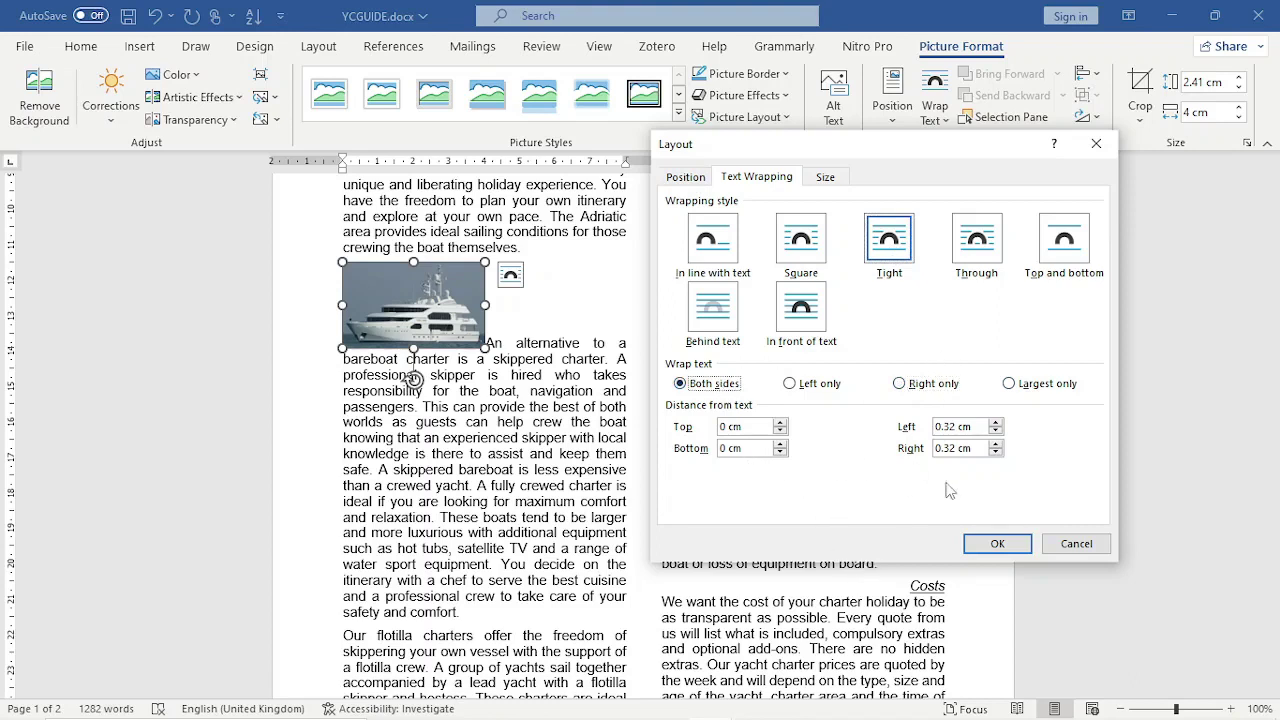
Step: Align the picture horizontally to the right relative to the column and apply the layout
{"action": "left_click", "coordinate": [686, 178]}
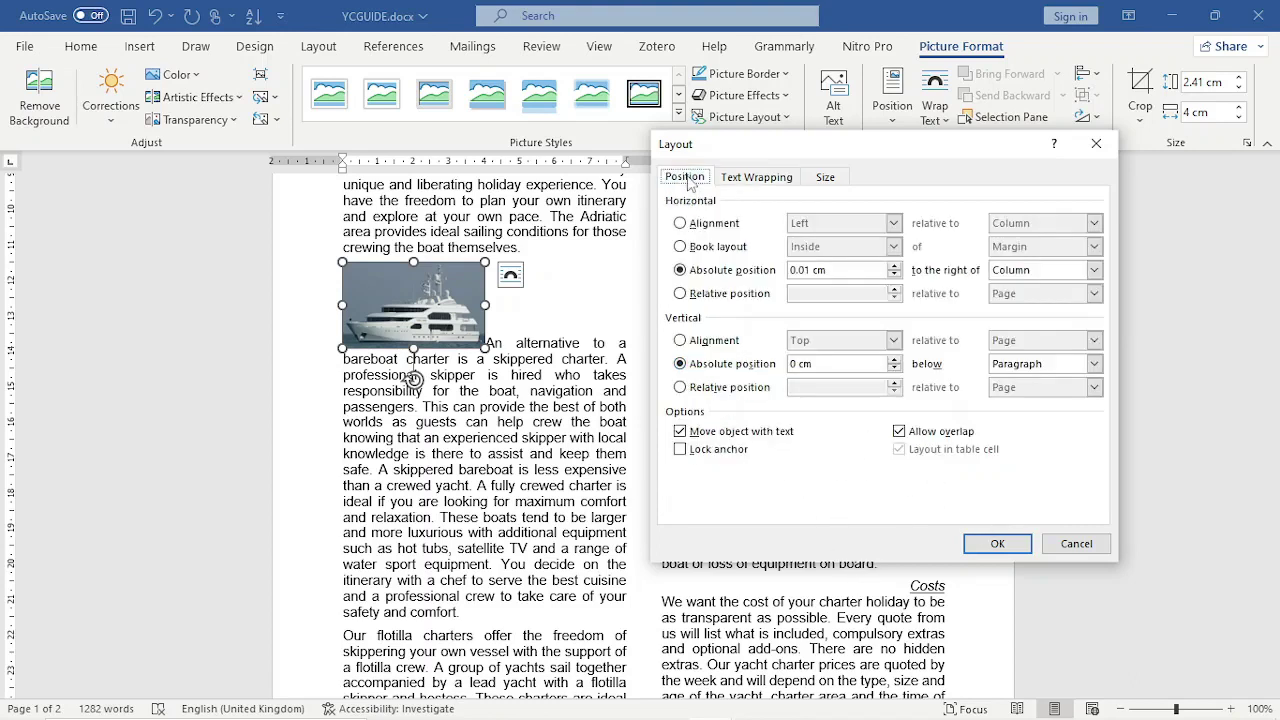
{"action": "left_click", "coordinate": [724, 230]}
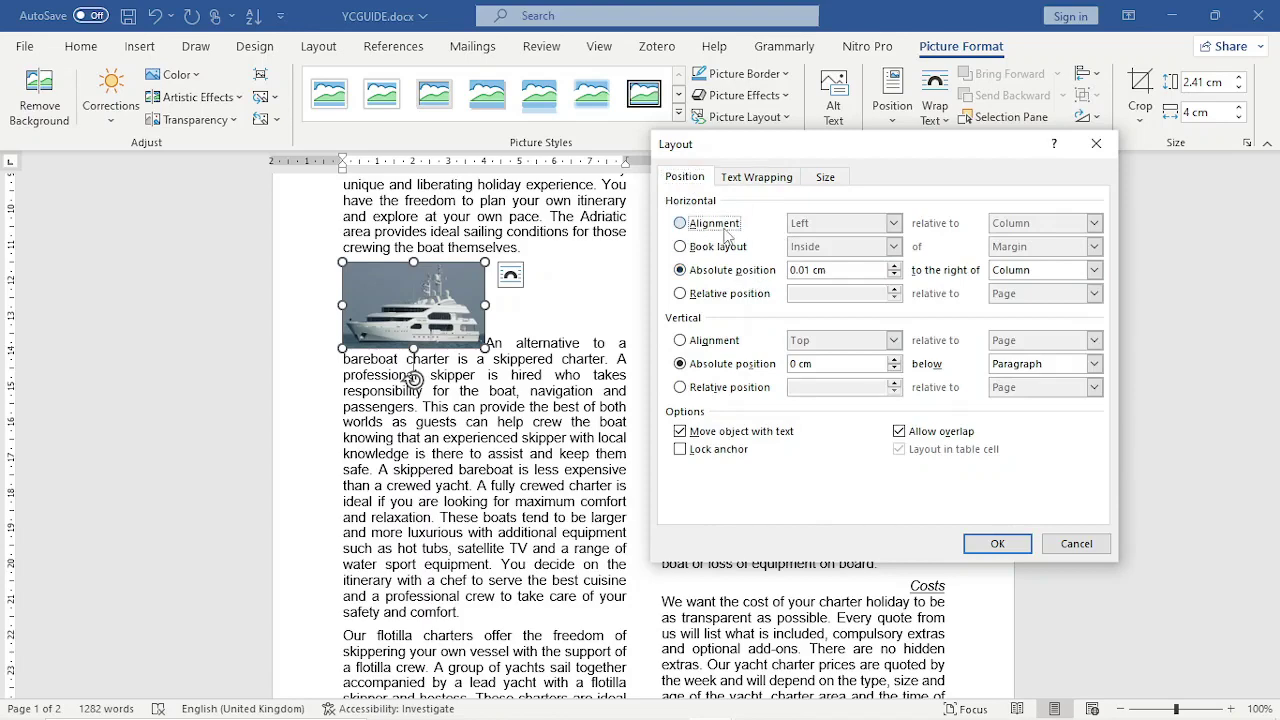
{"action": "left_click", "coordinate": [892, 224]}
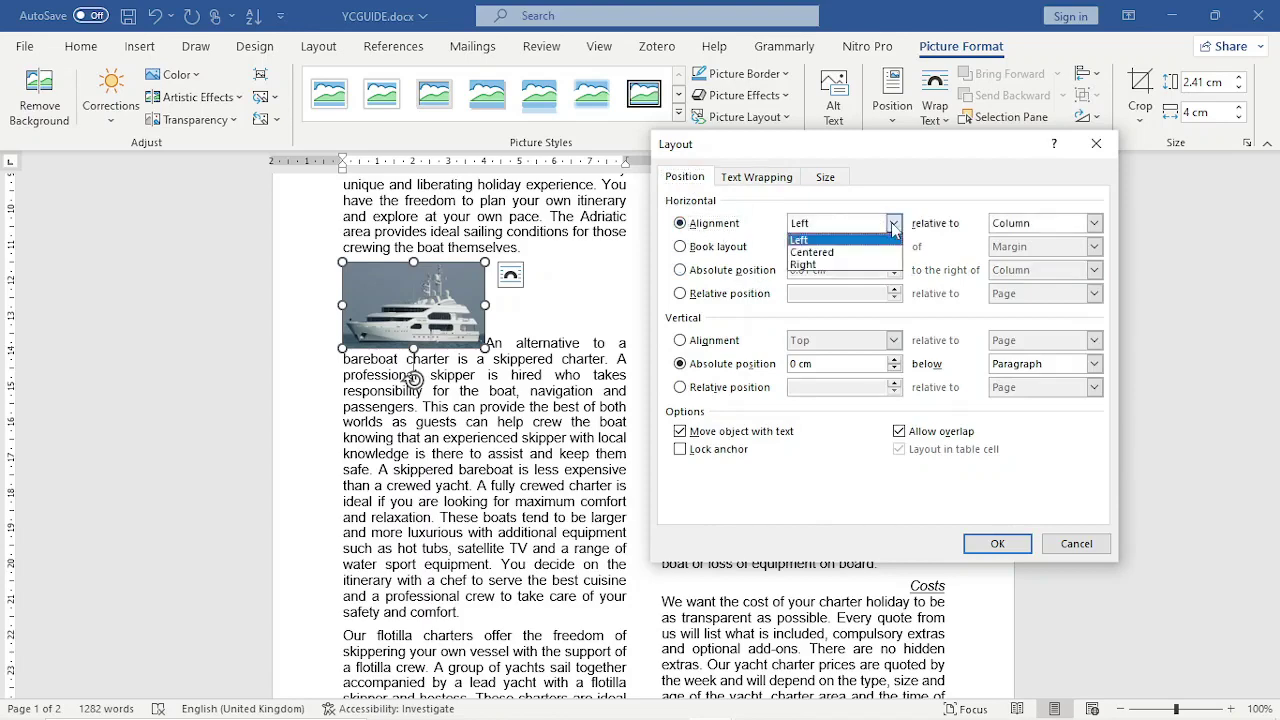
{"action": "left_click", "coordinate": [848, 265]}
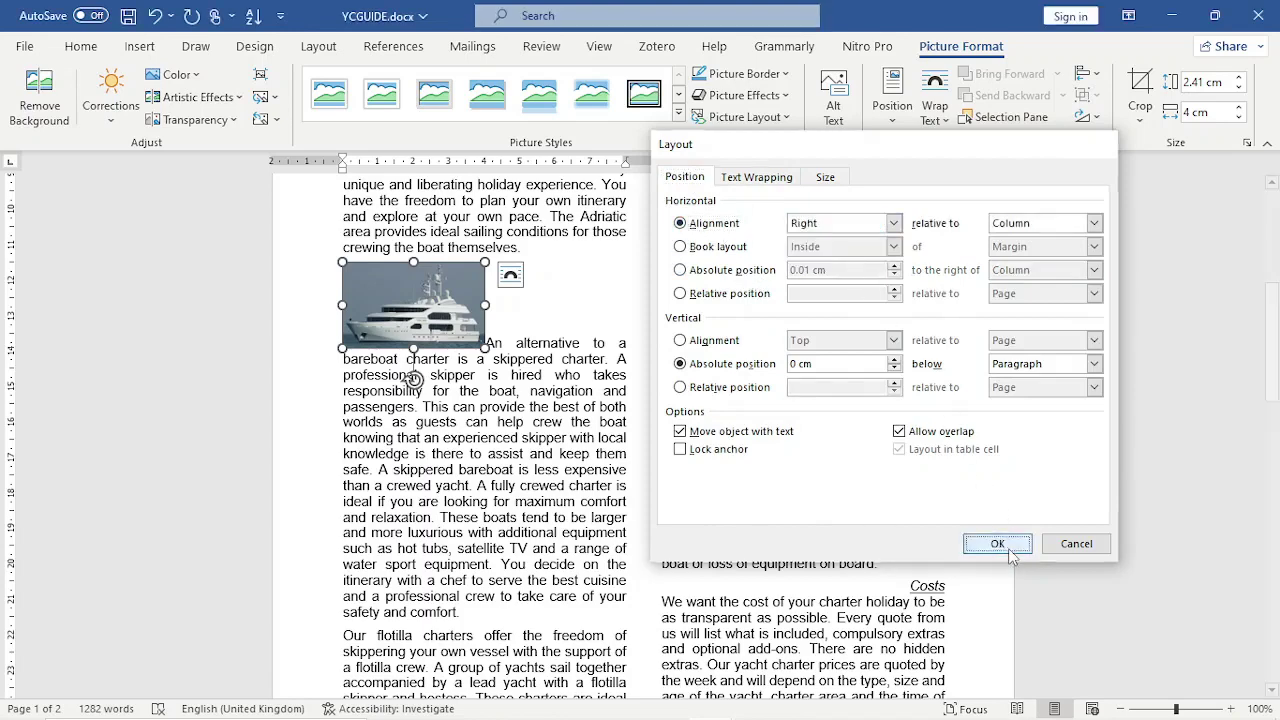
{"action": "left_click", "coordinate": [997, 544]}
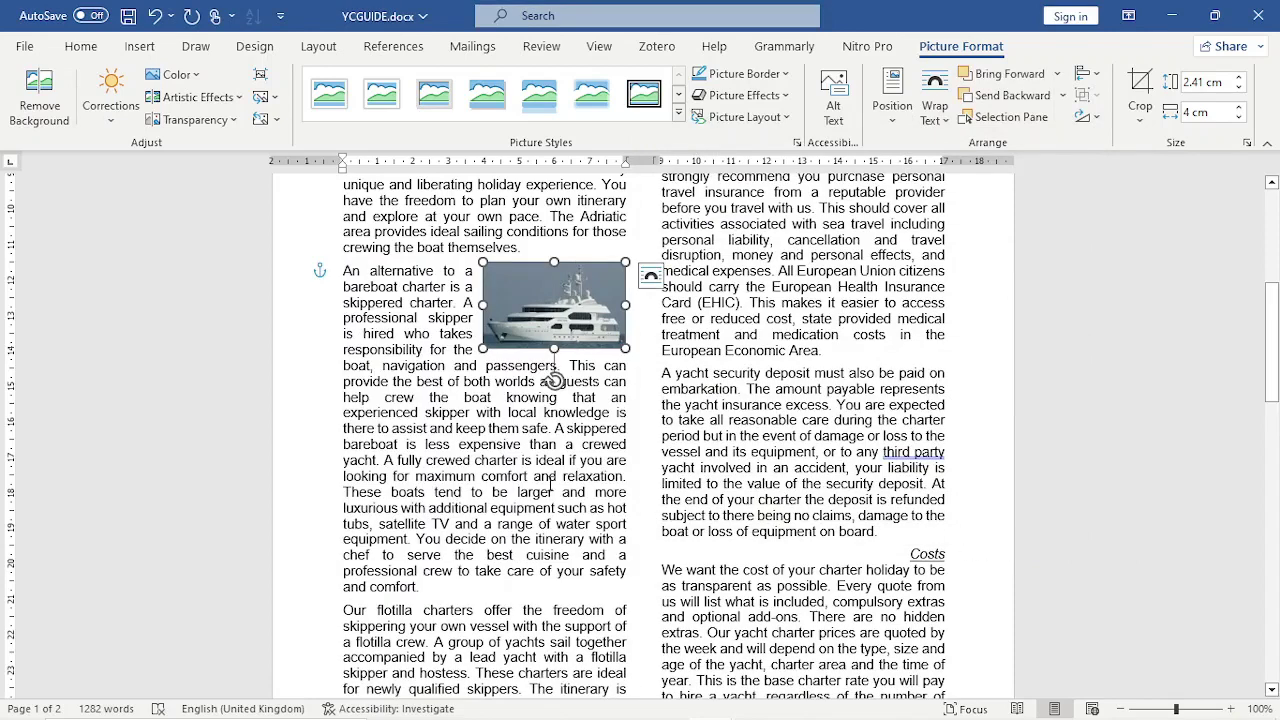
{"action": "left_click", "coordinate": [549, 487]}
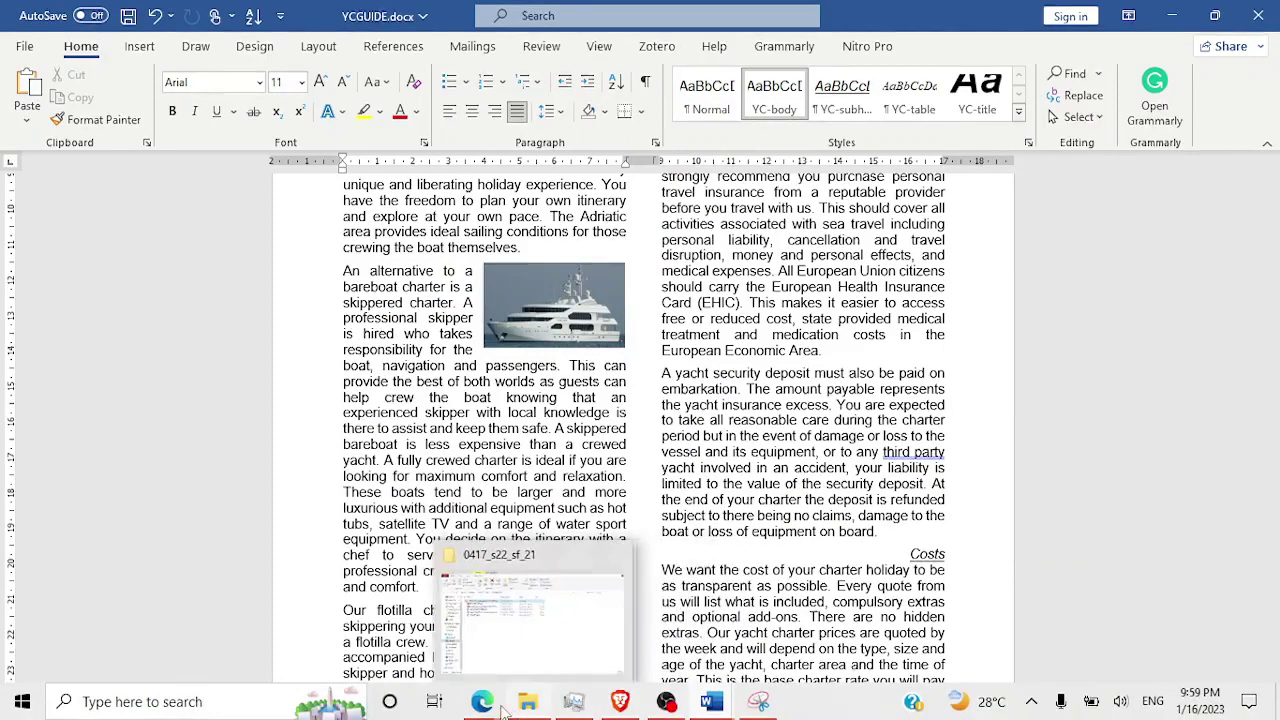
Step: Draw a tick beside the completed question 6 on the exam paper
{"action": "mouse_move", "coordinate": [482, 701]}
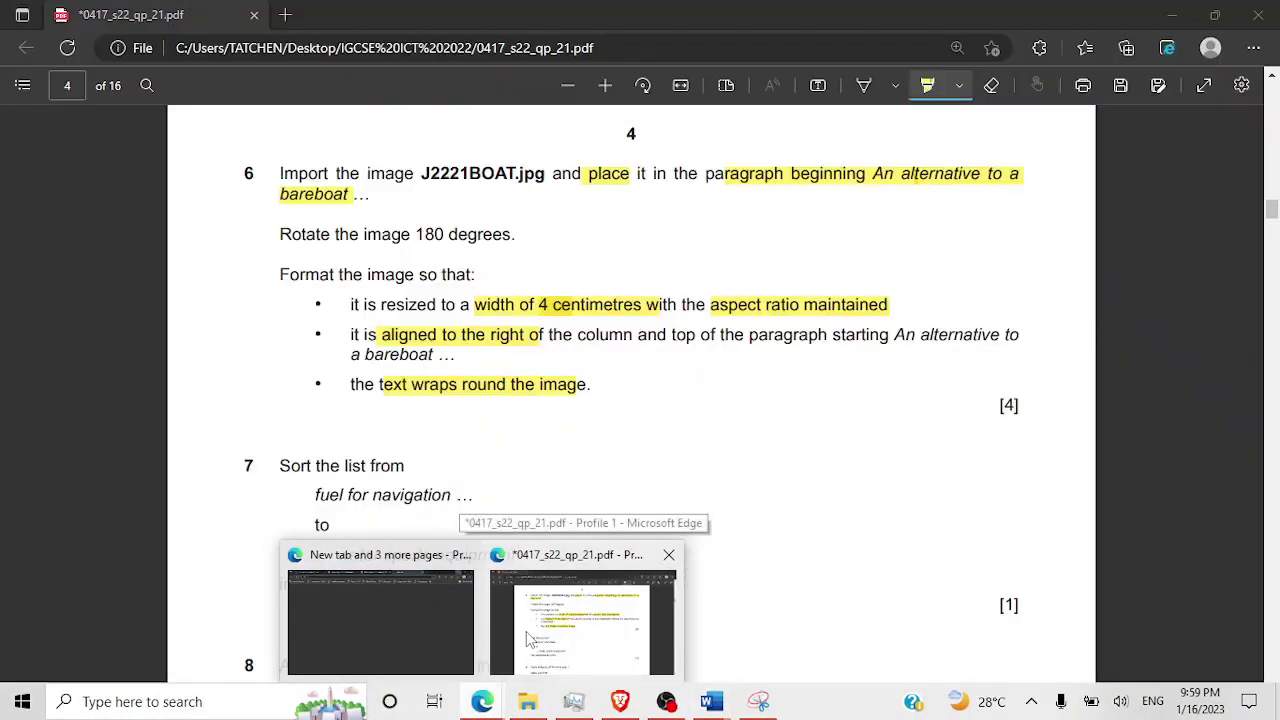
{"action": "left_click", "coordinate": [530, 640]}
{"action": "scroll", "coordinate": [471, 466], "scroll_direction": "down", "scroll_amount": 1}
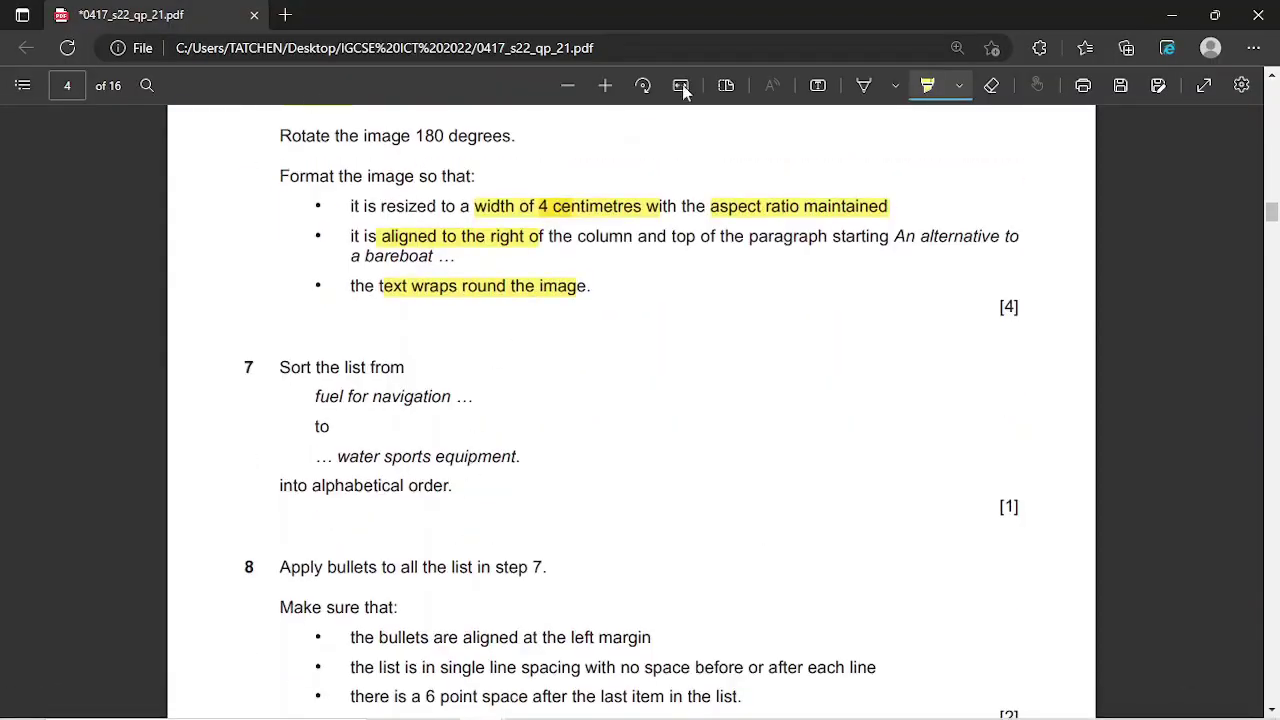
{"action": "left_click", "coordinate": [866, 86]}
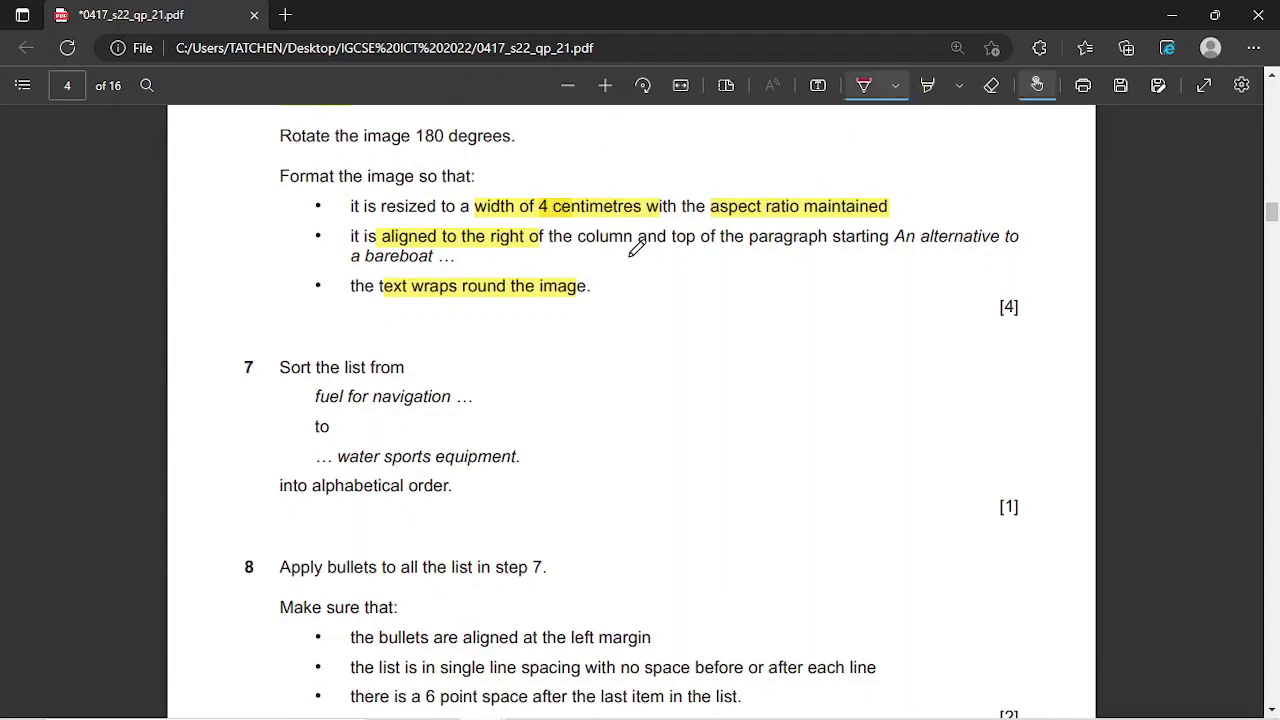
{"action": "left_click_drag", "start_coordinate": [622, 295], "coordinate": [718, 288]}
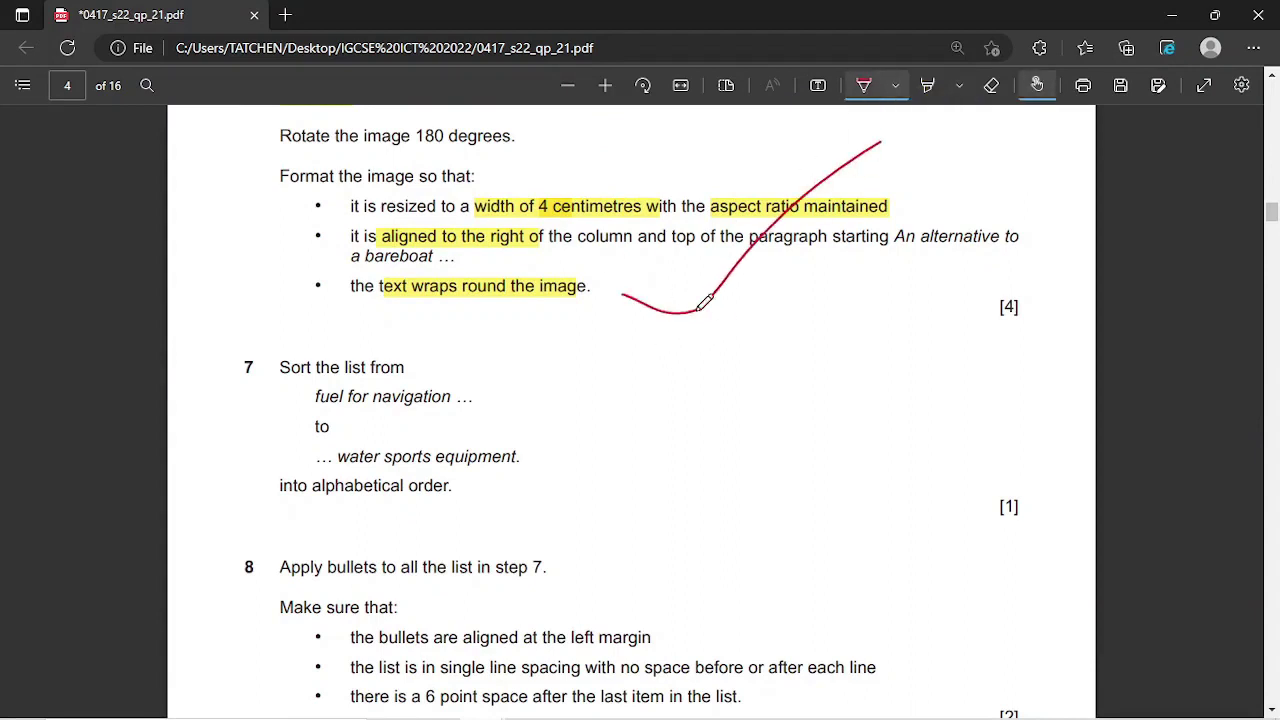
{"action": "scroll", "coordinate": [780, 371], "scroll_direction": "down", "scroll_amount": 1}
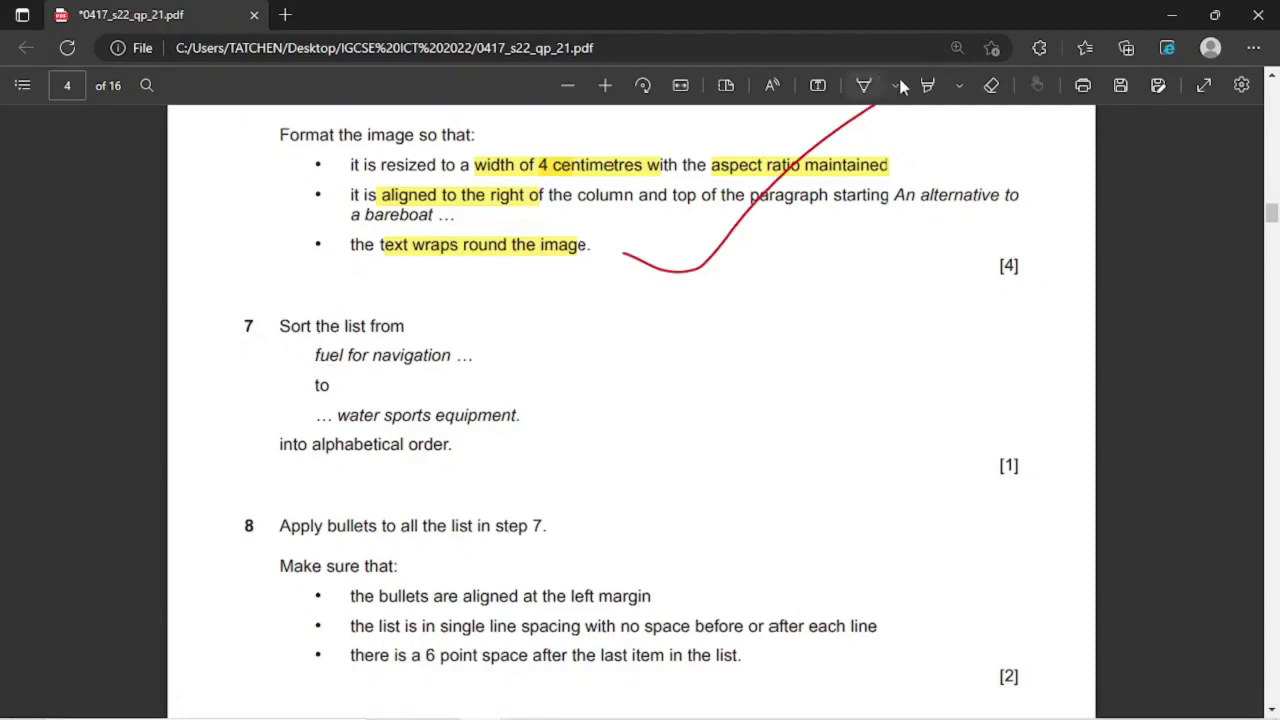
Step: Highlight 'fuel for navigation…', 'water sports equipment' and 'alphabetical order' in question 7
{"action": "left_click", "coordinate": [927, 85]}
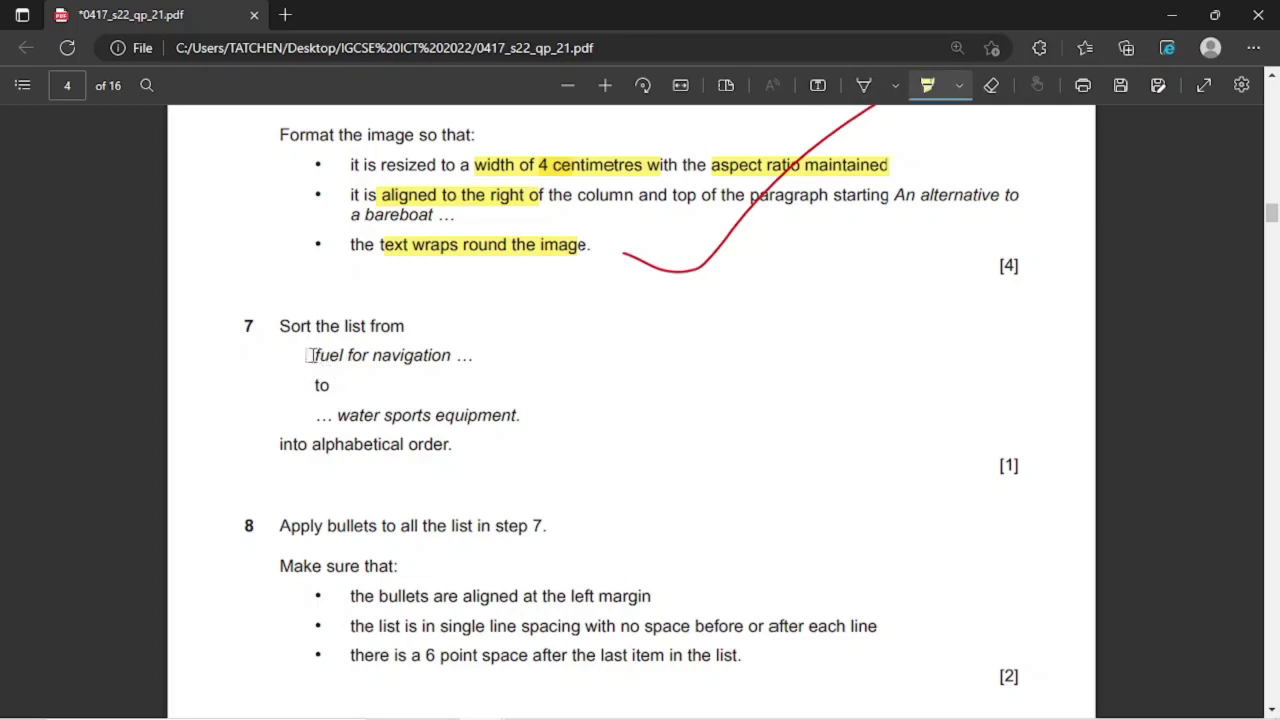
{"action": "left_click_drag", "start_coordinate": [314, 355], "coordinate": [473, 355]}
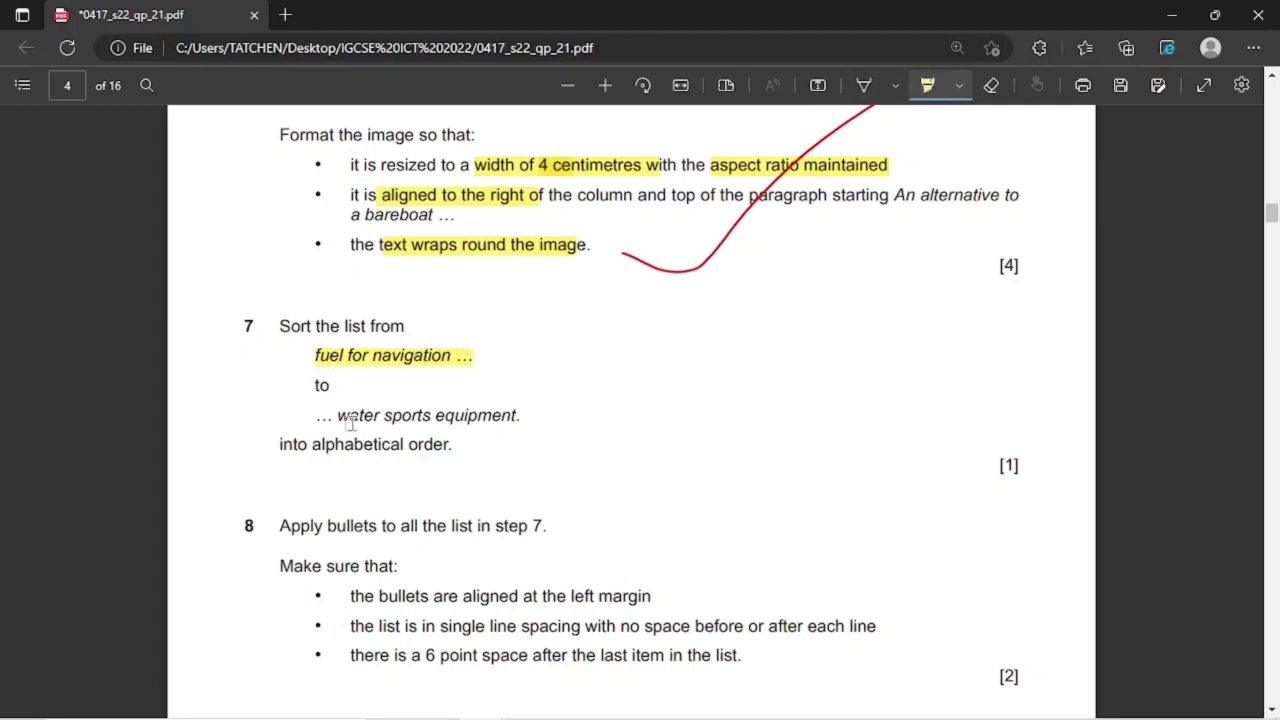
{"action": "left_click_drag", "start_coordinate": [338, 415], "coordinate": [521, 414]}
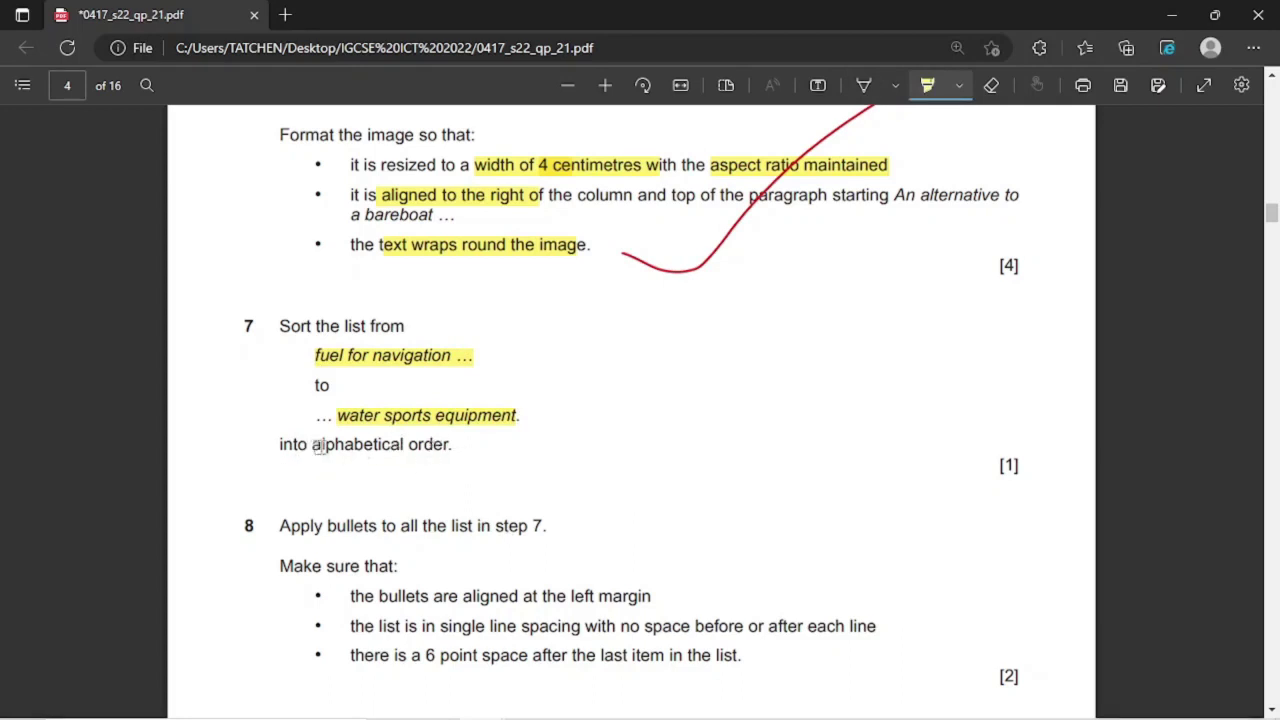
{"action": "left_click_drag", "start_coordinate": [314, 446], "coordinate": [449, 446]}
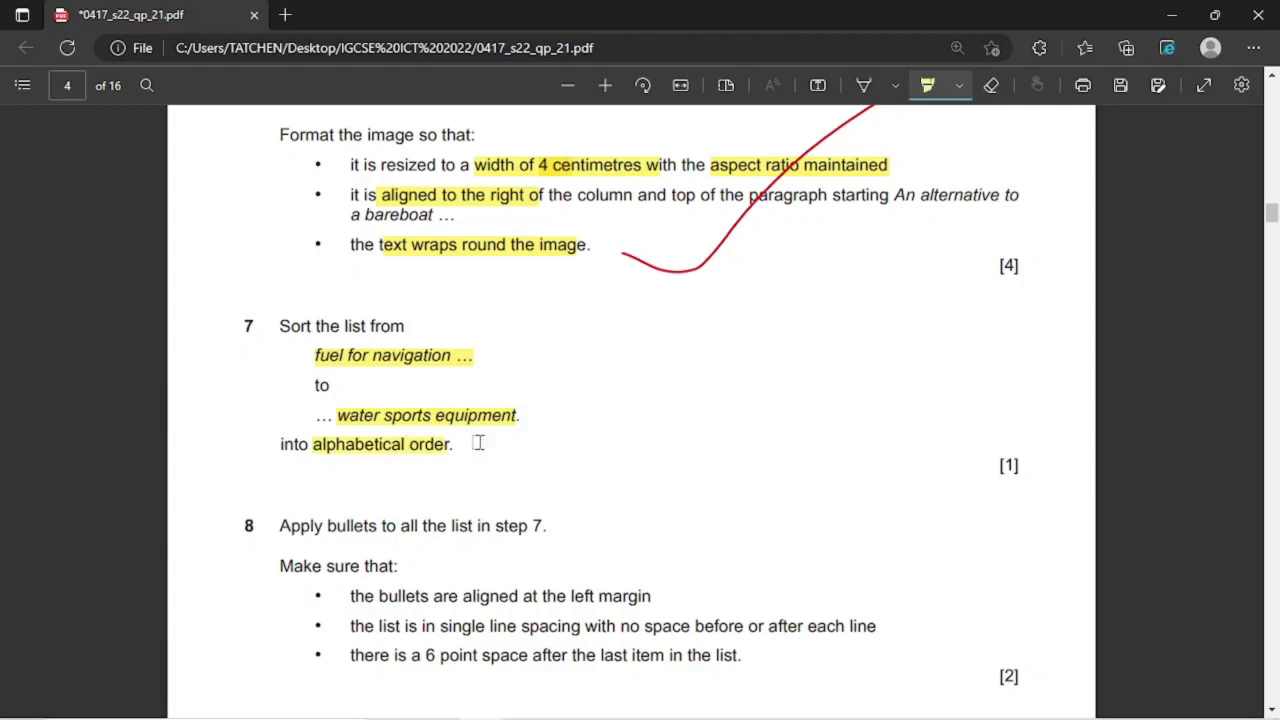
{"action": "left_click", "coordinate": [926, 88]}
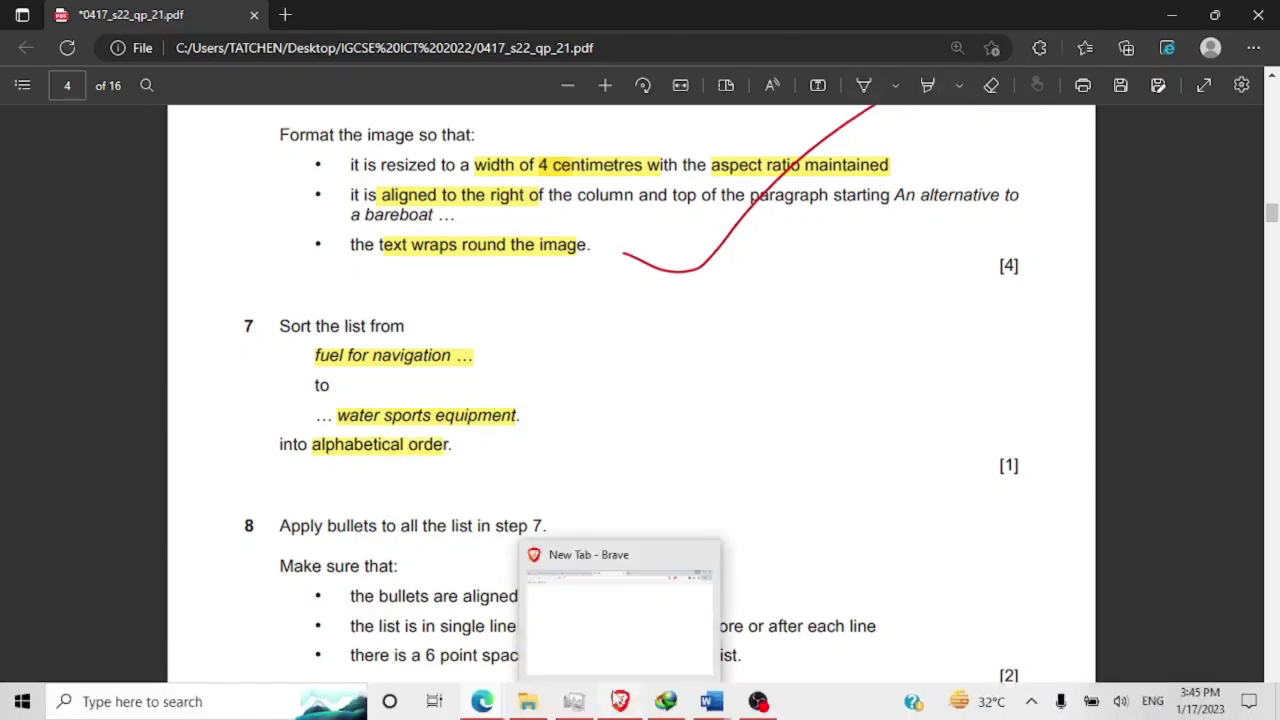
{"action": "mouse_move", "coordinate": [711, 701]}
{"action": "mouse_move", "coordinate": [620, 630]}
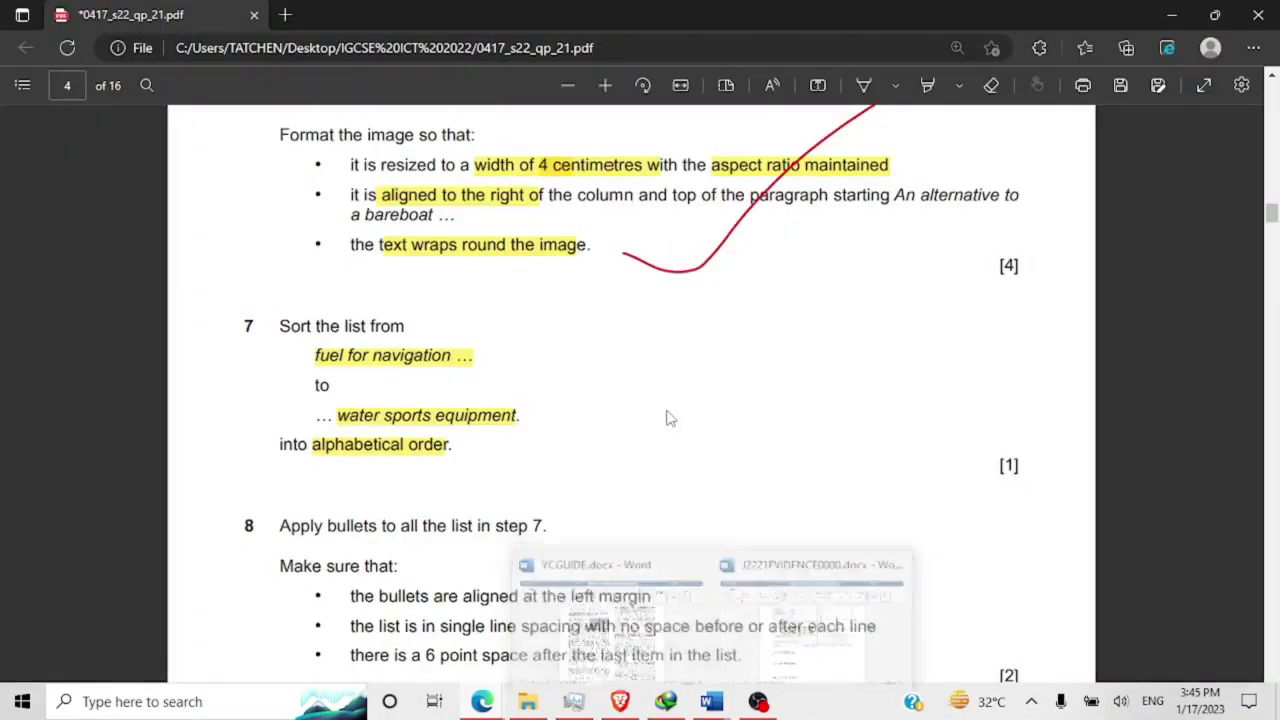
Step: Sort the nine charter-cost paragraphs ascending, from beach towels to water sports equipment
{"action": "left_click", "coordinate": [610, 615]}
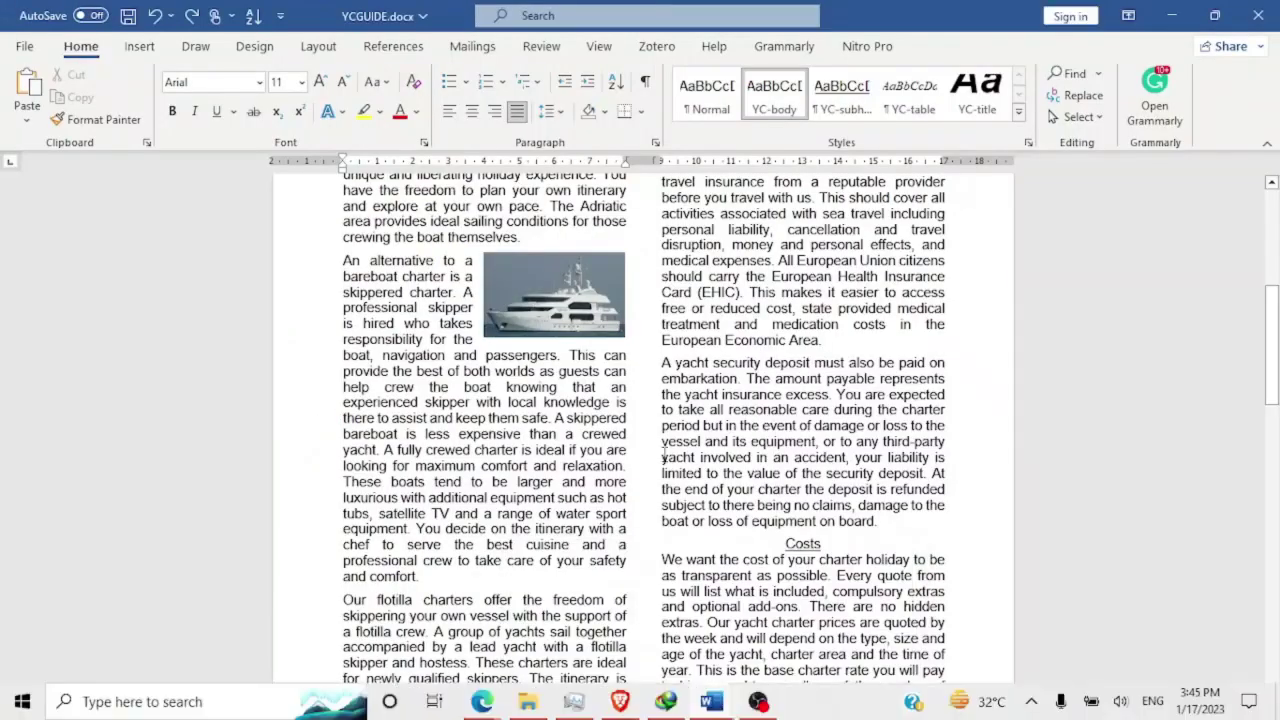
{"action": "scroll", "coordinate": [640, 414], "scroll_direction": "down", "scroll_amount": 10}
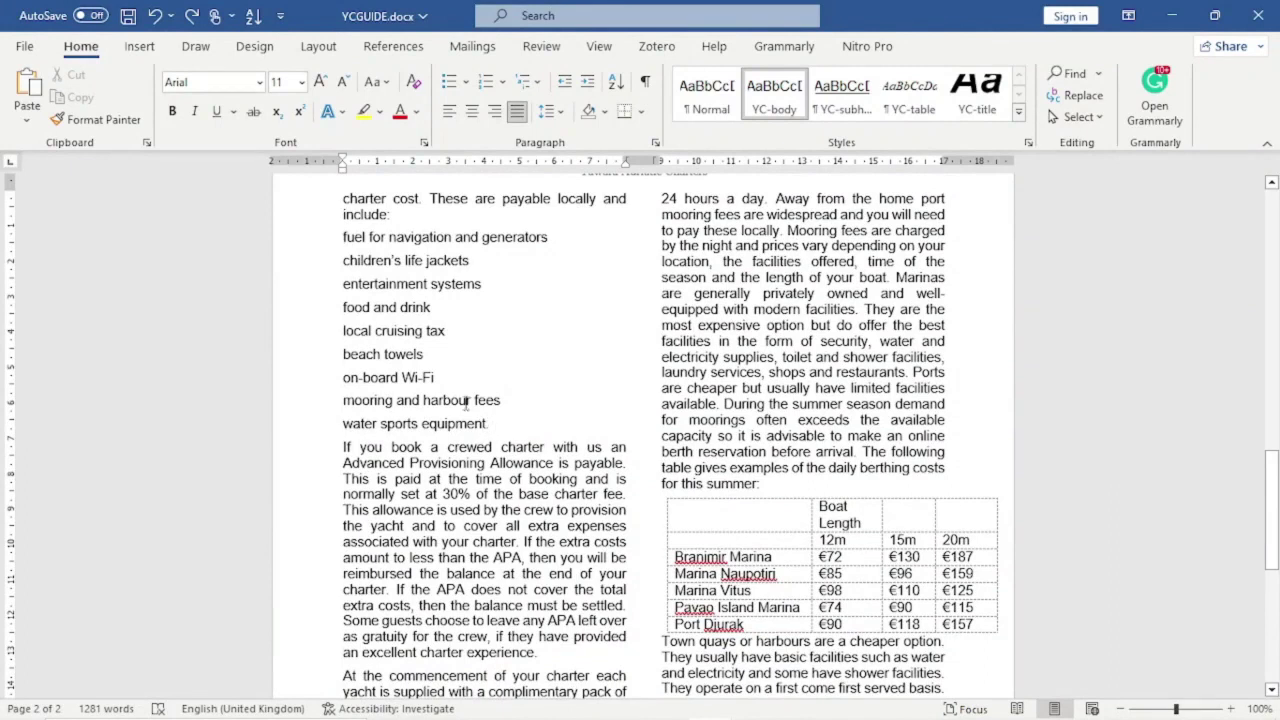
{"action": "left_click_drag", "start_coordinate": [344, 237], "coordinate": [511, 423]}
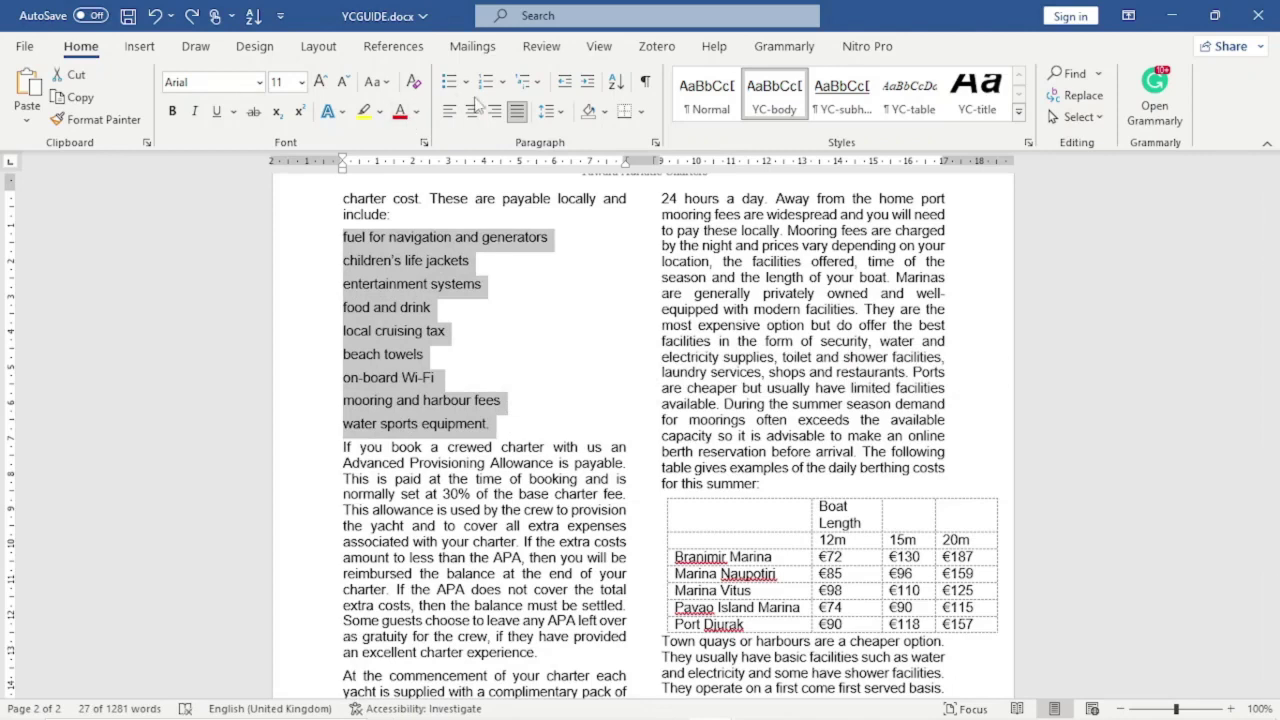
{"action": "left_click", "coordinate": [527, 21]}
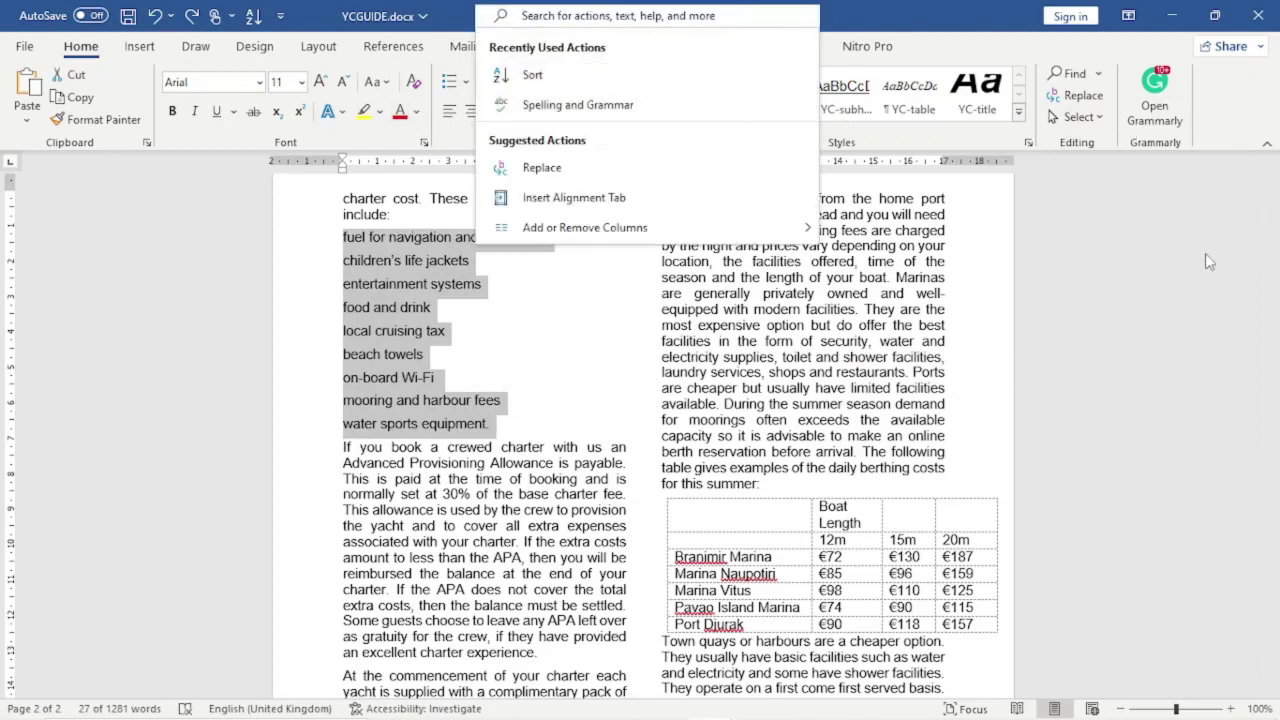
{"action": "key", "text": "Escape"}
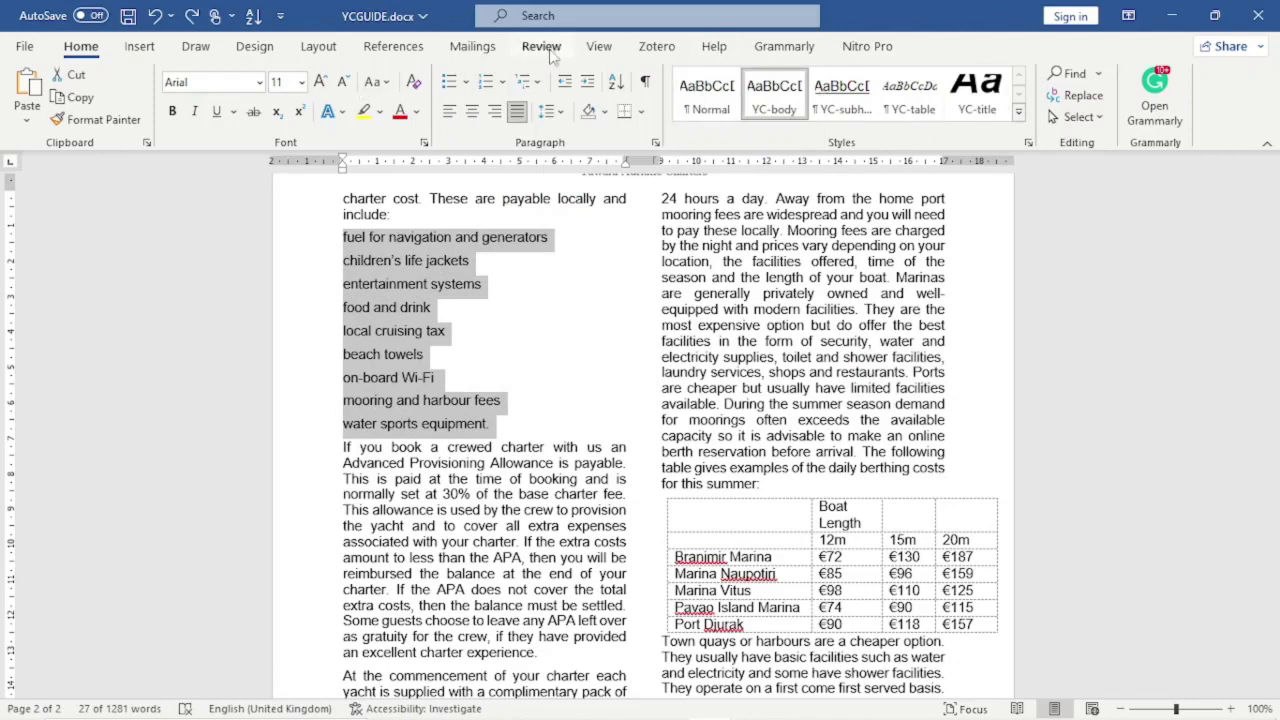
{"action": "left_click", "coordinate": [528, 17]}
{"action": "type", "text": "s"}
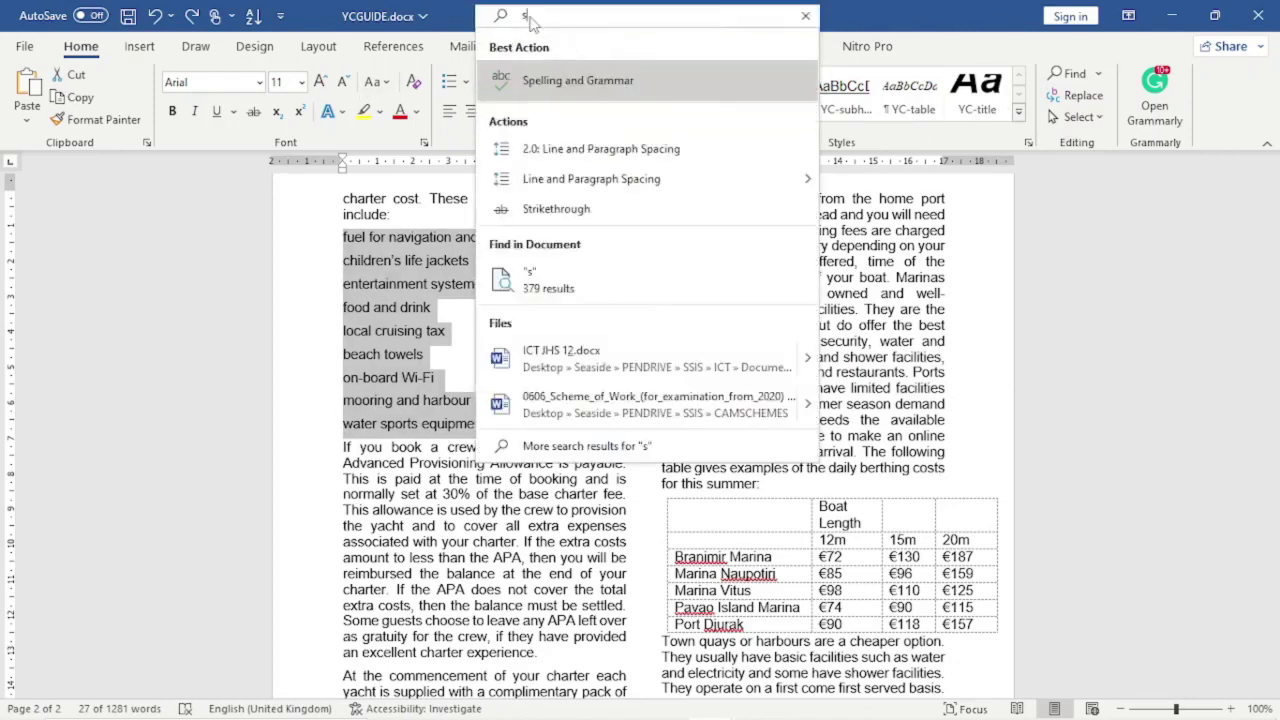
{"action": "type", "text": "ort"}
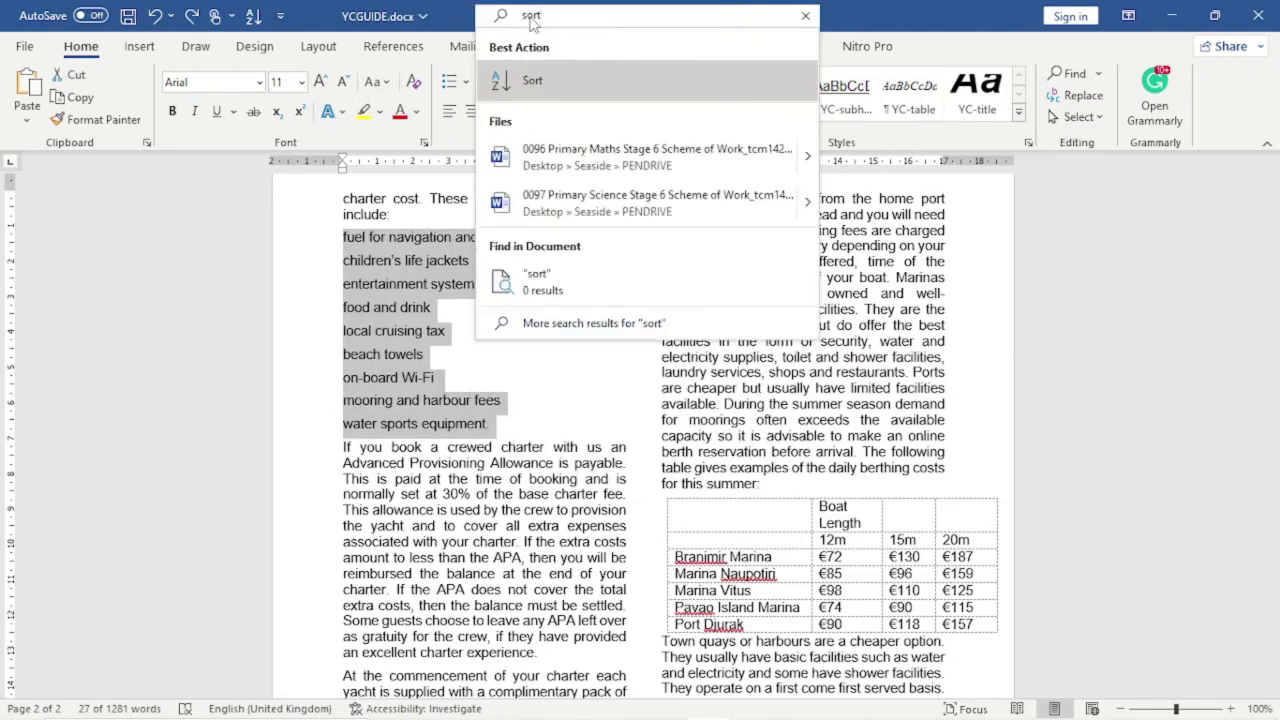
{"action": "right_click", "coordinate": [542, 75]}
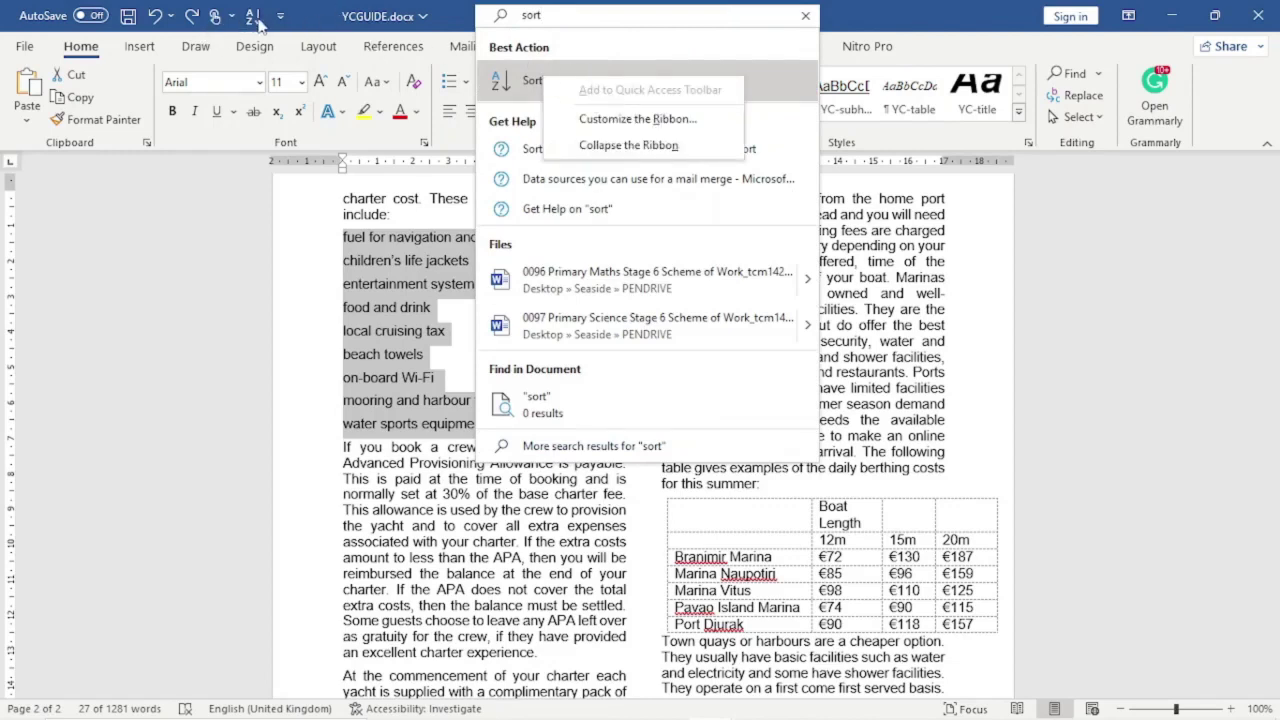
{"action": "left_click", "coordinate": [521, 84]}
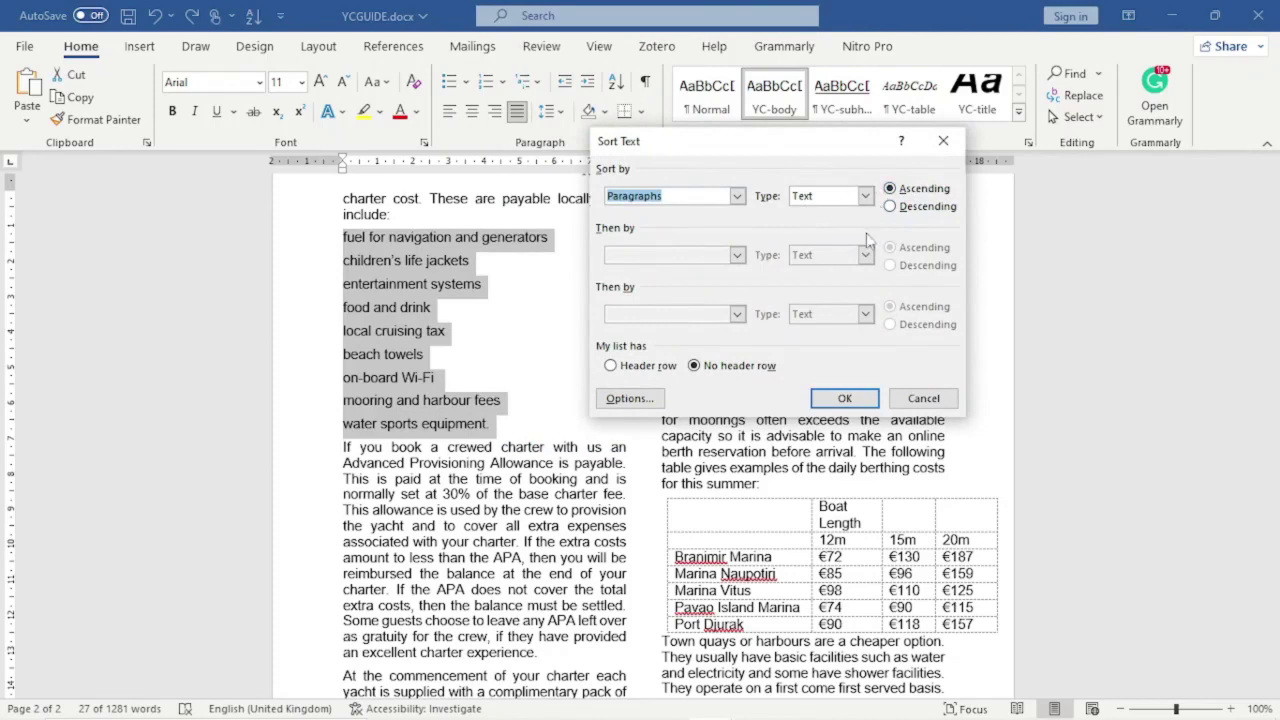
{"action": "left_click", "coordinate": [844, 398]}
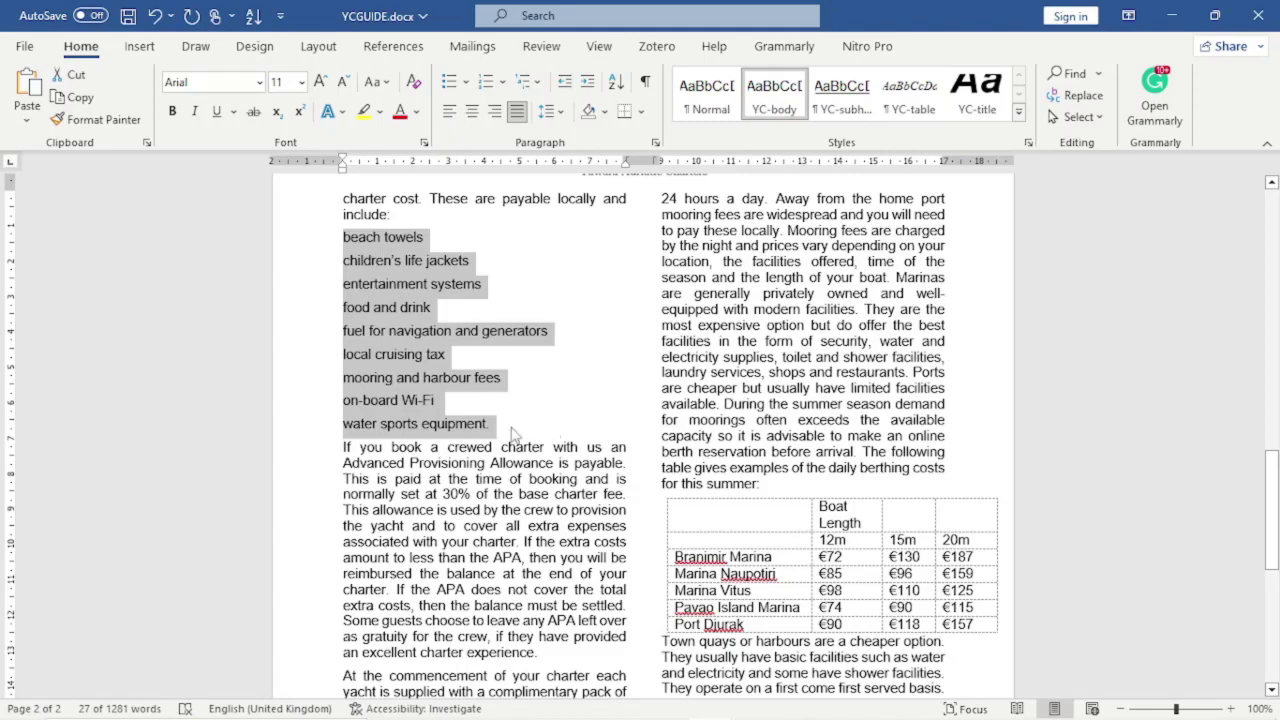
{"action": "left_click", "coordinate": [655, 143]}
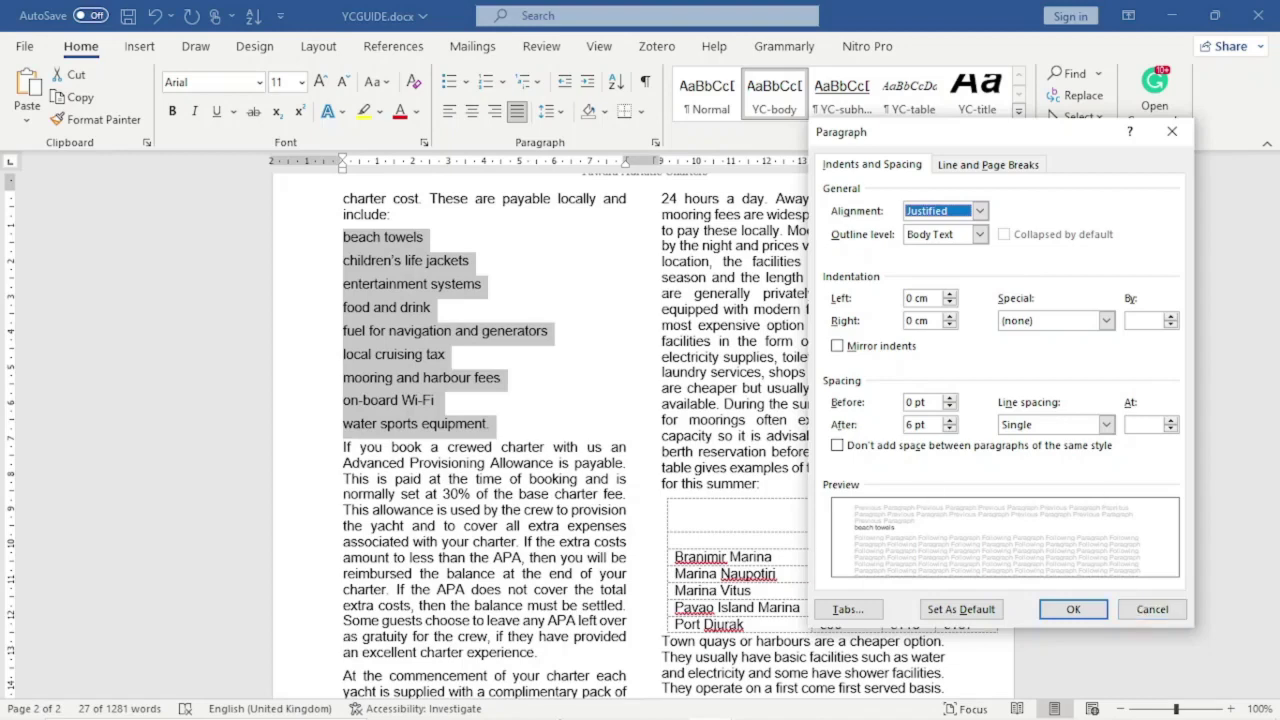
{"action": "left_click", "coordinate": [1150, 609]}
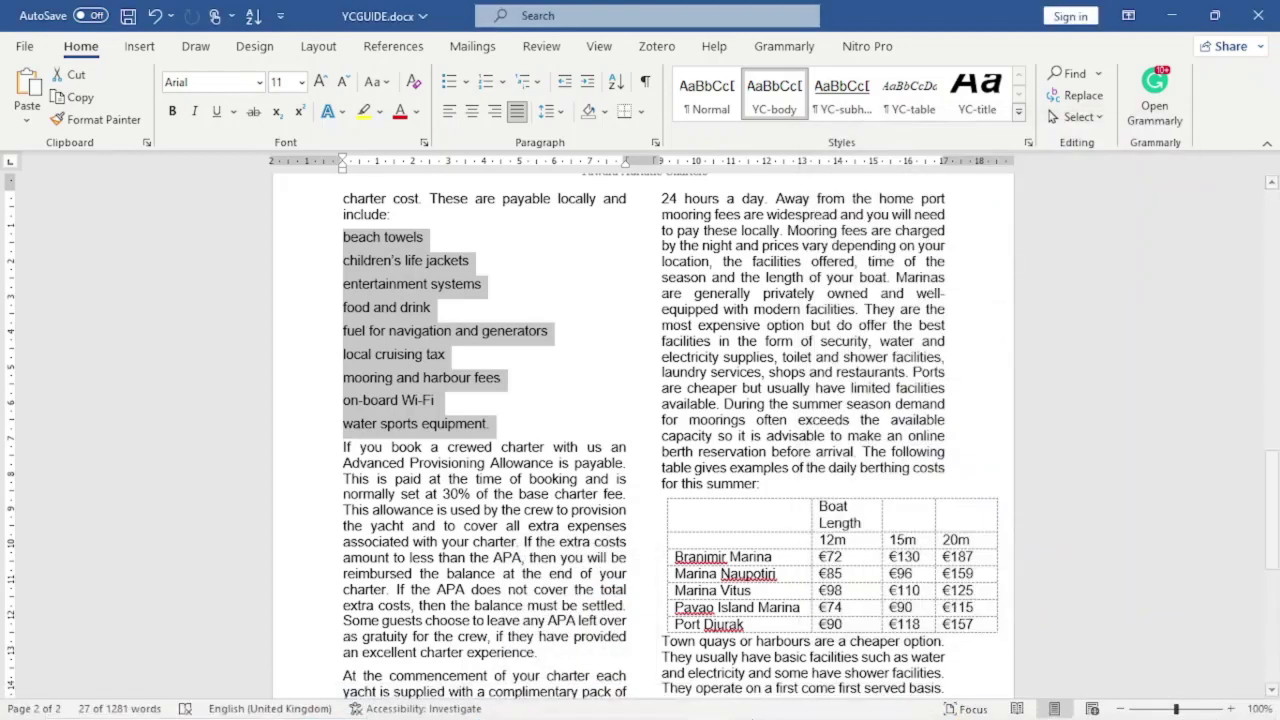
Step: Draw a tick beside question 7's mark on the exam paper
{"action": "mouse_move", "coordinate": [482, 703]}
{"action": "left_click", "coordinate": [503, 657]}
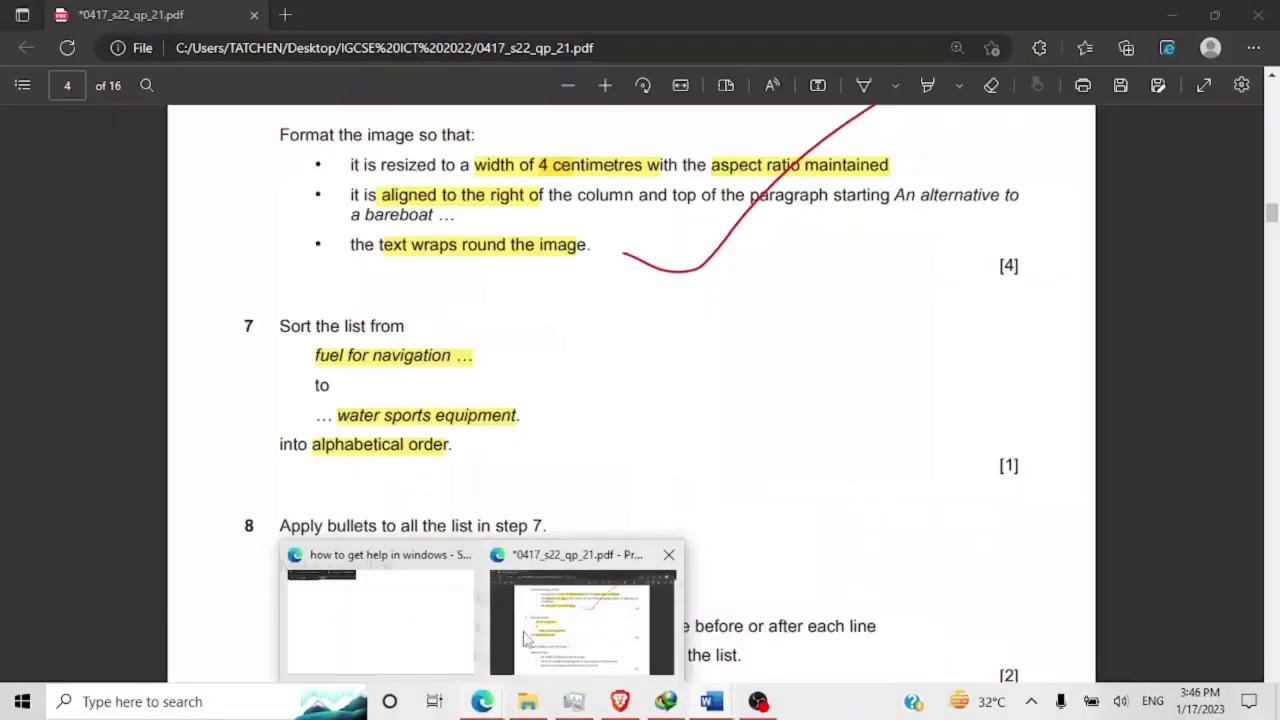
{"action": "scroll", "coordinate": [533, 430], "scroll_direction": "down", "scroll_amount": 3}
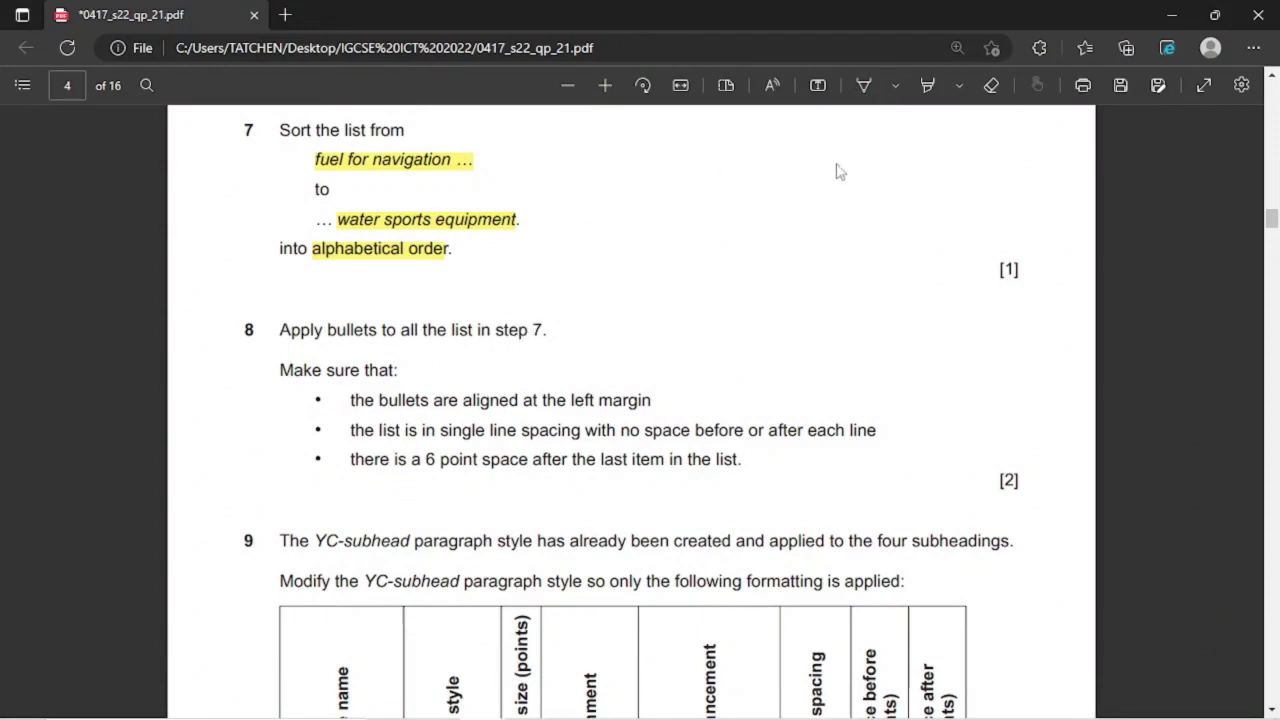
{"action": "left_click", "coordinate": [864, 87]}
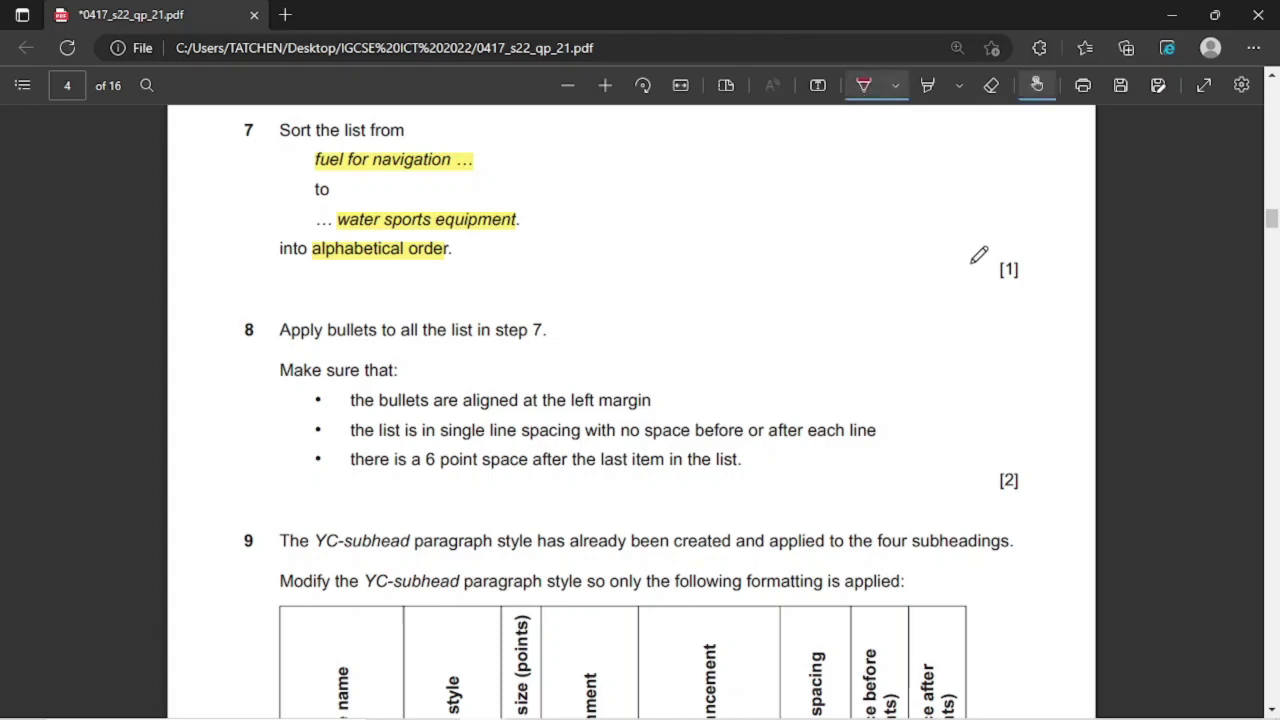
{"action": "mouse_move", "coordinate": [967, 255]}
{"action": "left_mouse_down"}
{"action": "mouse_move", "coordinate": [1068, 222]}
{"action": "mouse_move", "coordinate": [1076, 200]}
{"action": "left_mouse_up"}
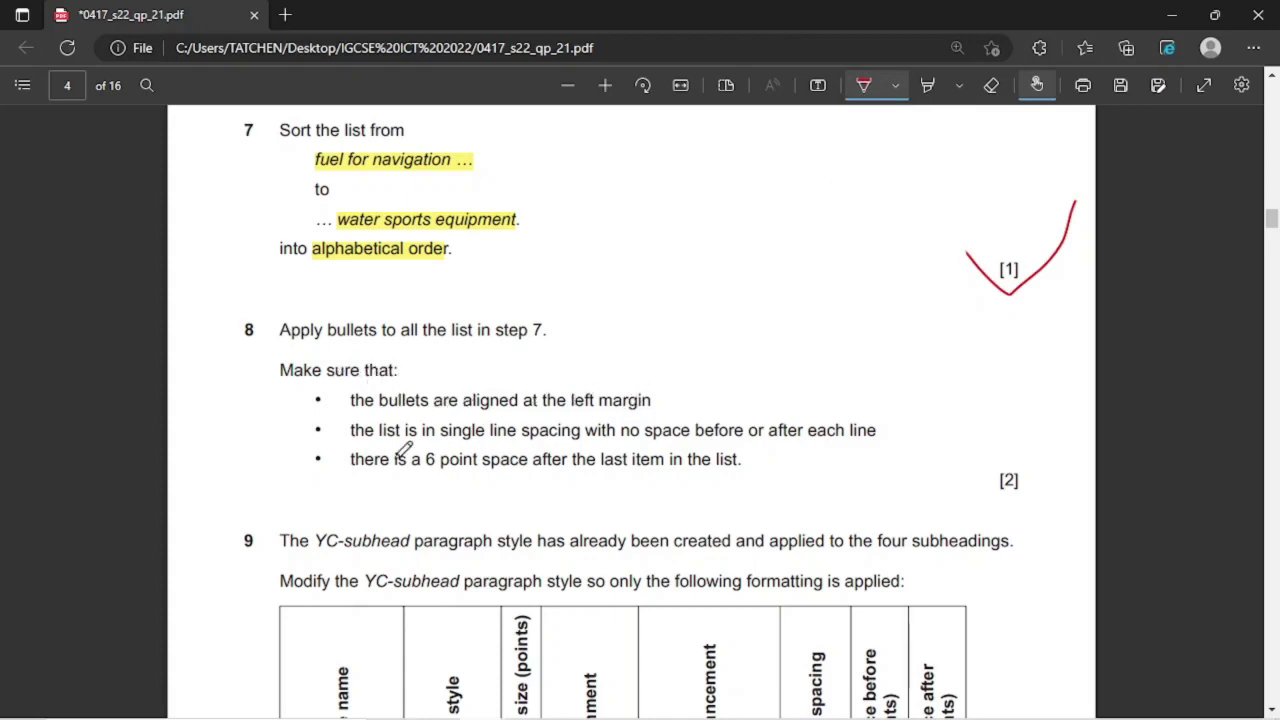
Step: Highlight question 8's left-margin alignment, single line spacing and 6 point space-after requirements
{"action": "left_click", "coordinate": [927, 86]}
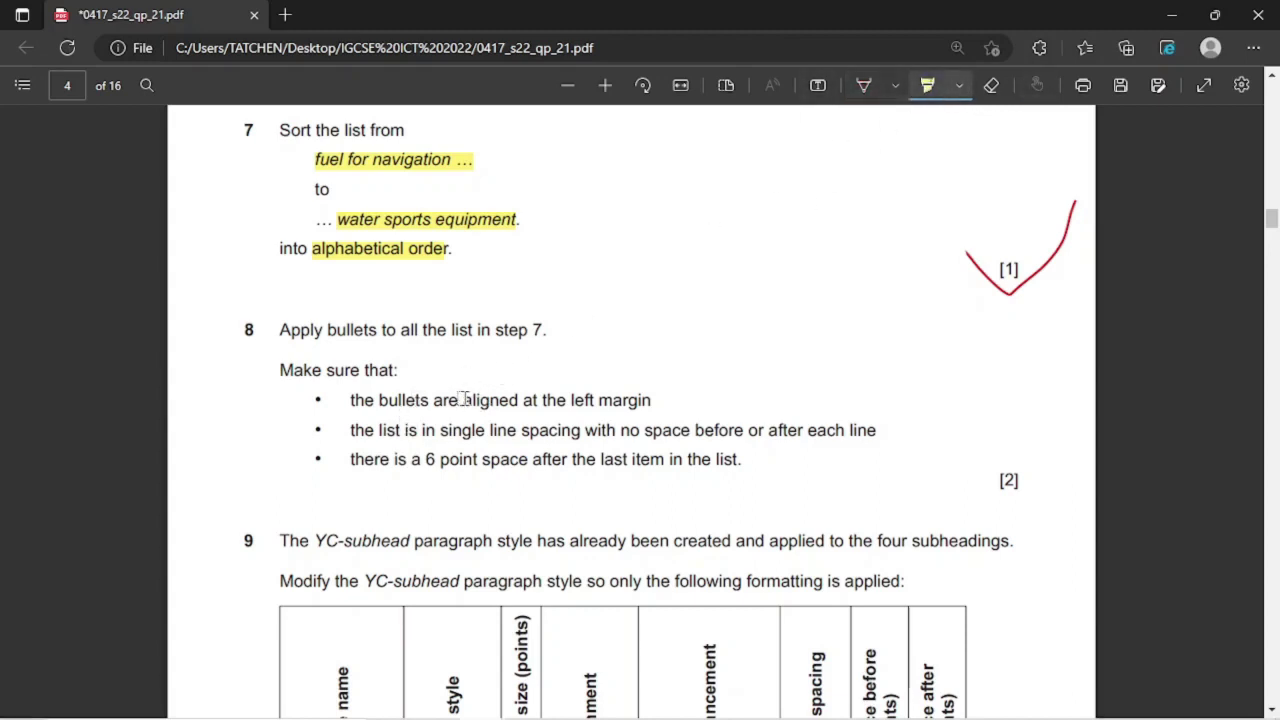
{"action": "left_click_drag", "start_coordinate": [464, 400], "coordinate": [651, 381]}
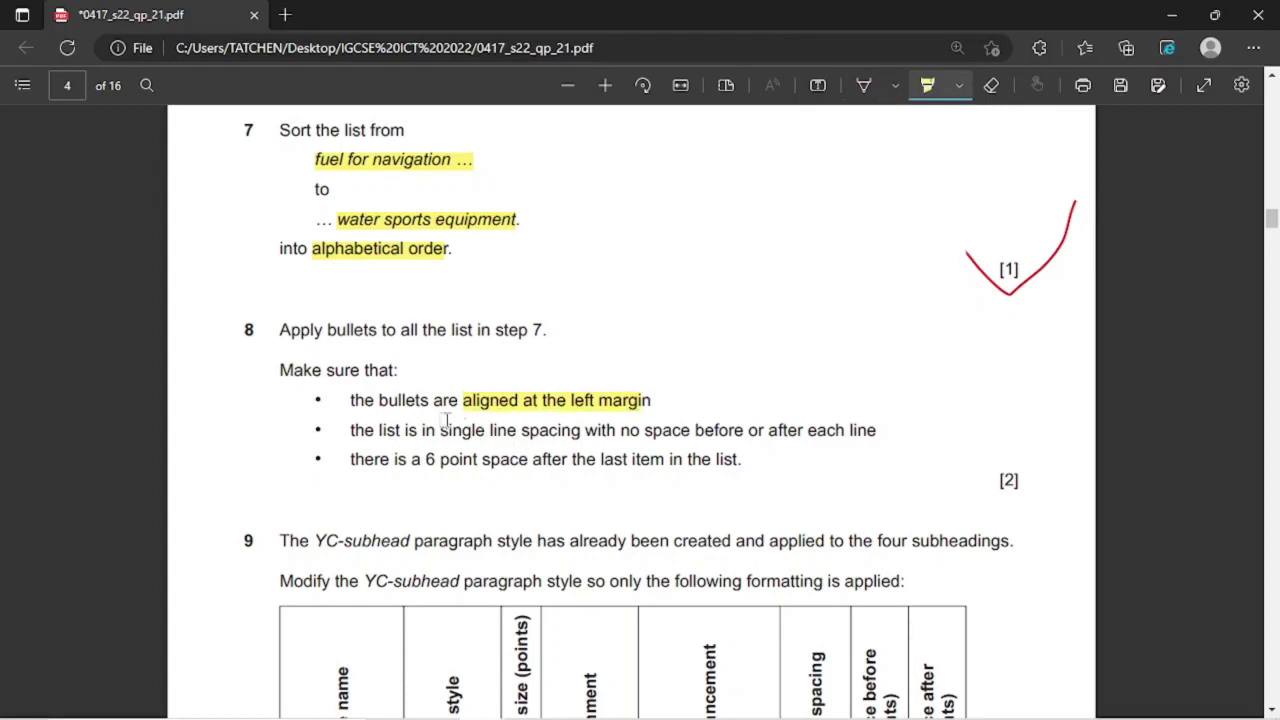
{"action": "mouse_move", "coordinate": [438, 427]}
{"action": "left_mouse_down"}
{"action": "mouse_move", "coordinate": [814, 434]}
{"action": "mouse_move", "coordinate": [884, 450]}
{"action": "left_mouse_up"}
{"action": "left_click_drag", "start_coordinate": [428, 459], "coordinate": [749, 458]}
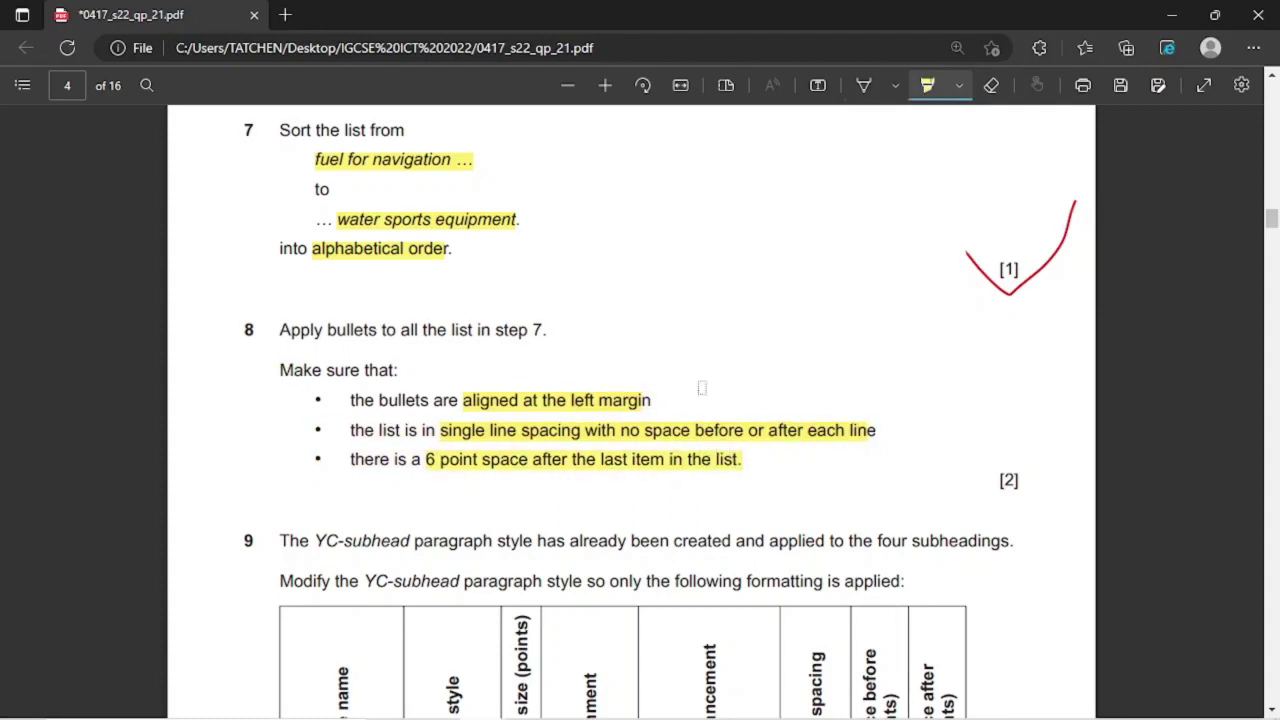
{"action": "key", "text": "Escape"}
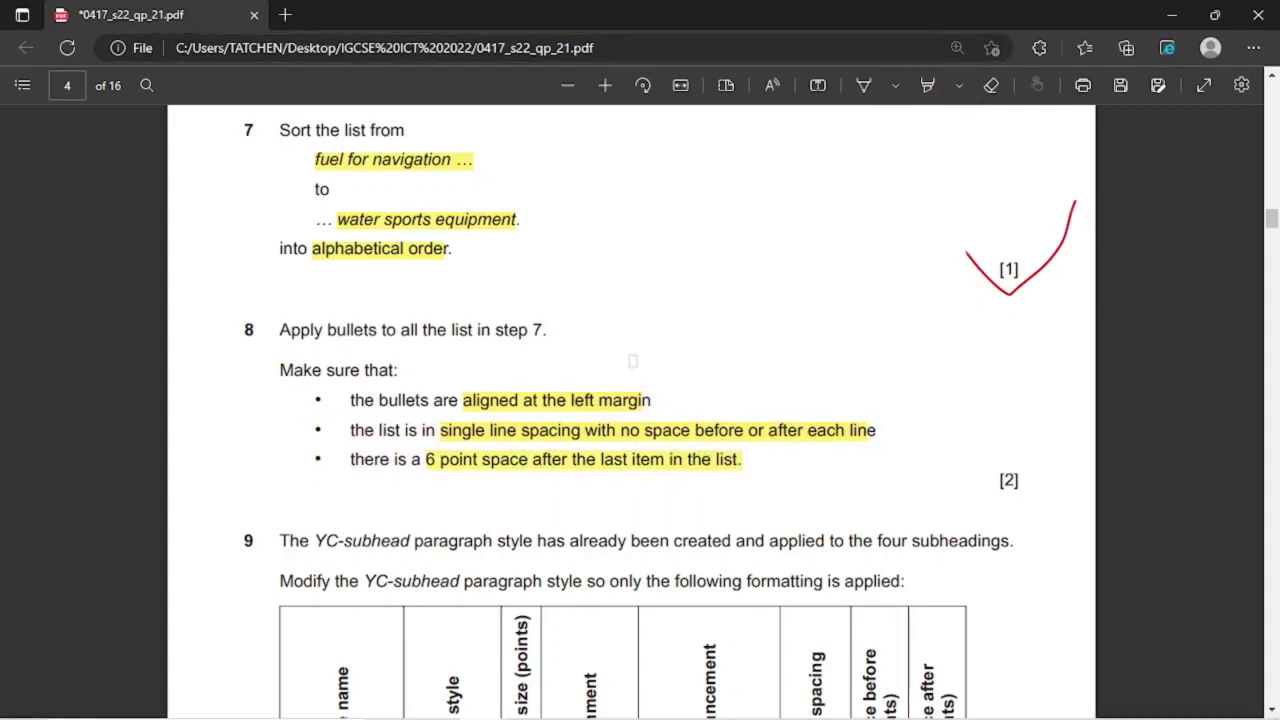
{"action": "mouse_move", "coordinate": [711, 701]}
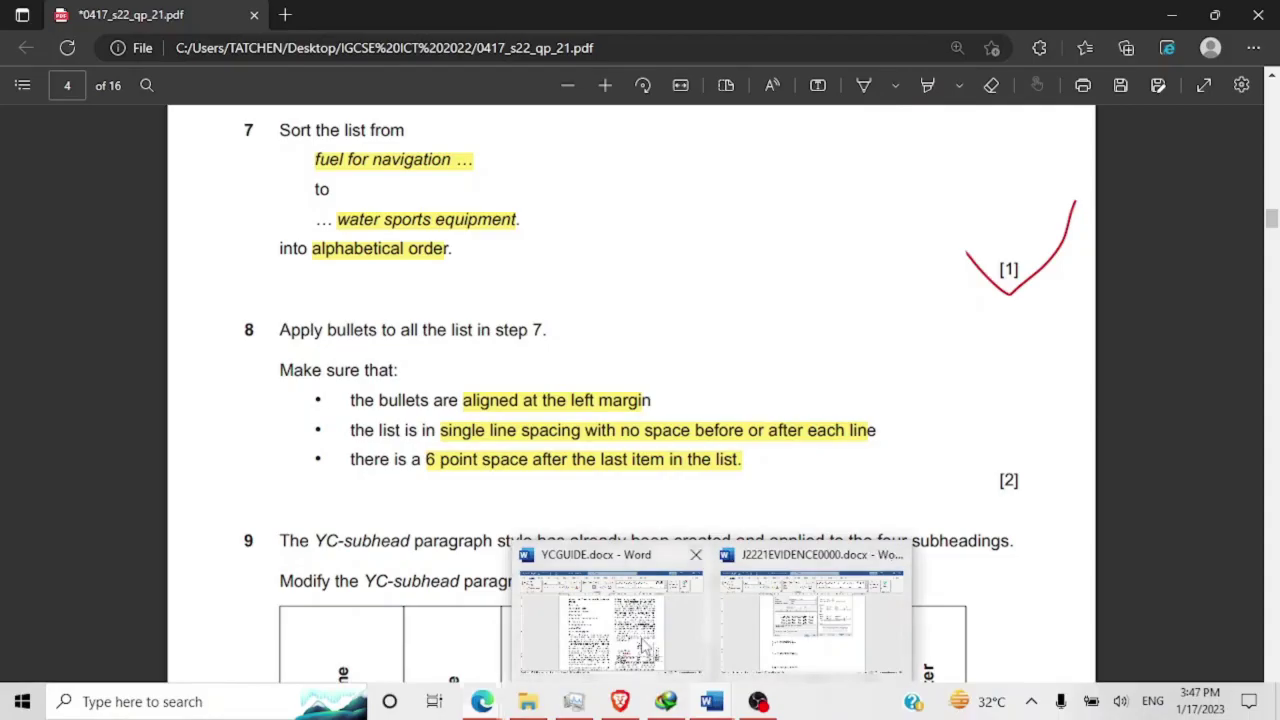
{"action": "left_click", "coordinate": [645, 650]}
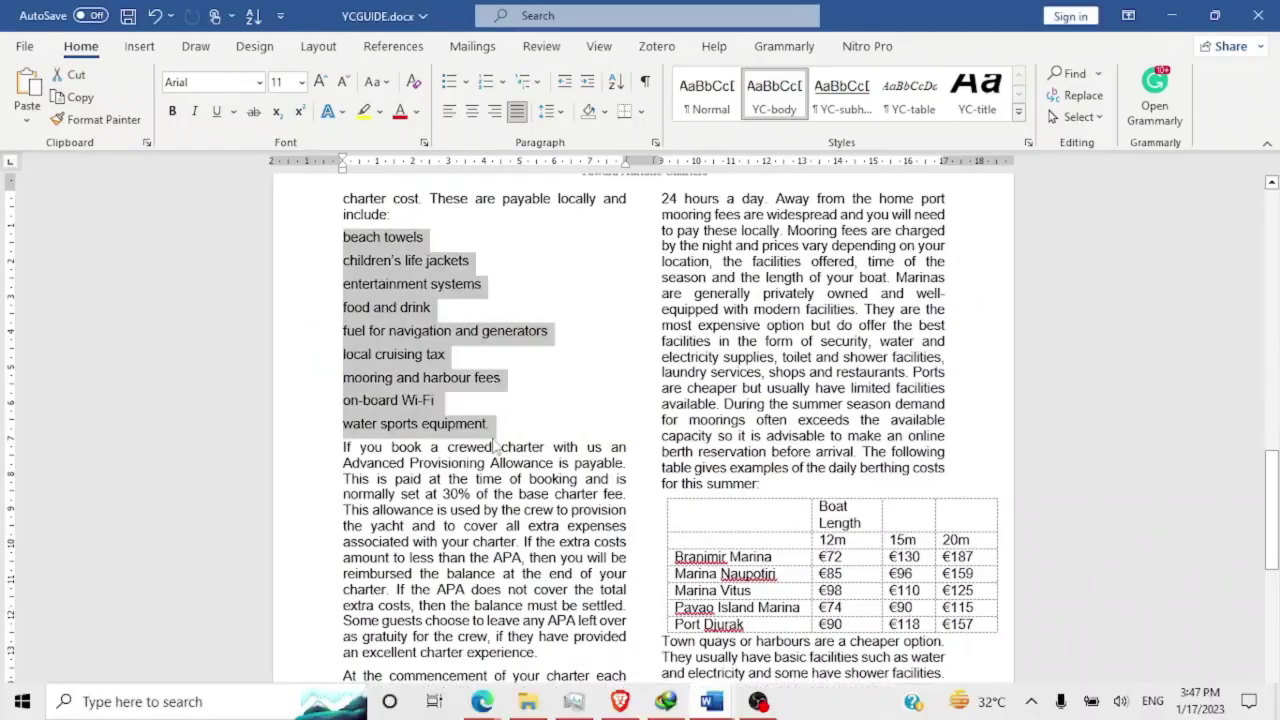
Step: Give the sorted list round bullets, a 0 cm left indent and 0 pt spacing after
{"action": "left_click", "coordinate": [468, 84]}
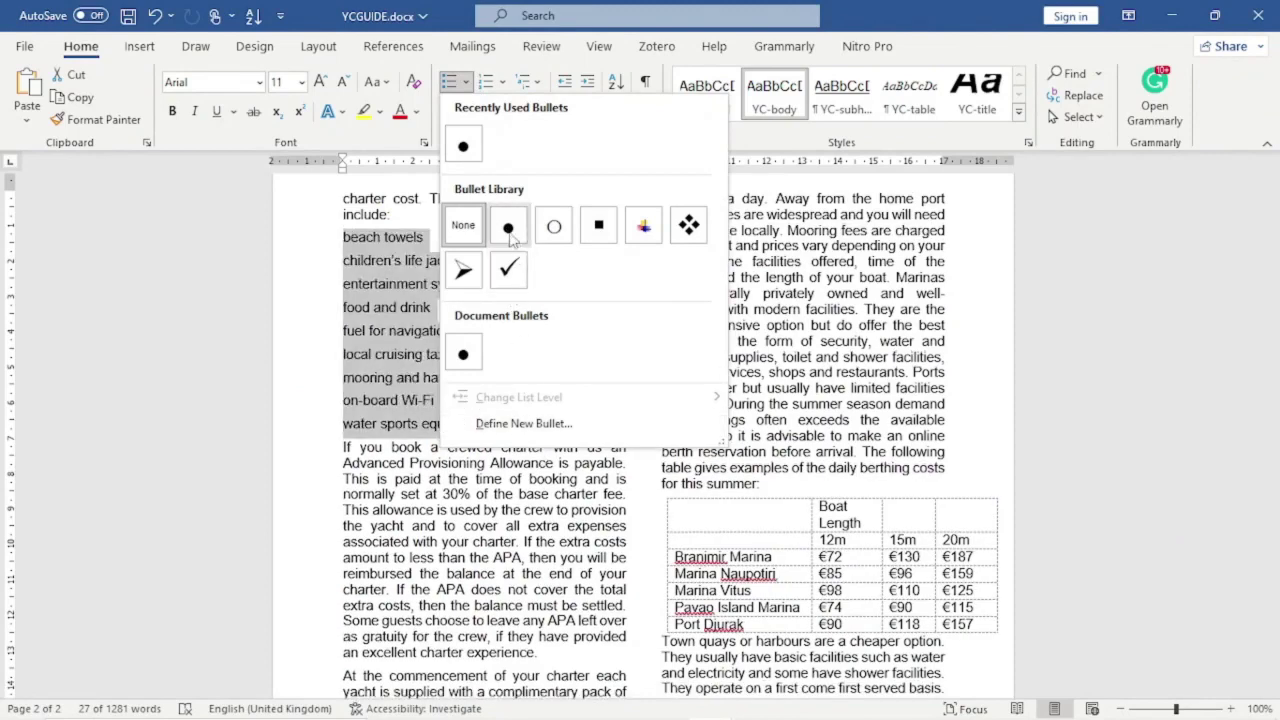
{"action": "left_click", "coordinate": [508, 230]}
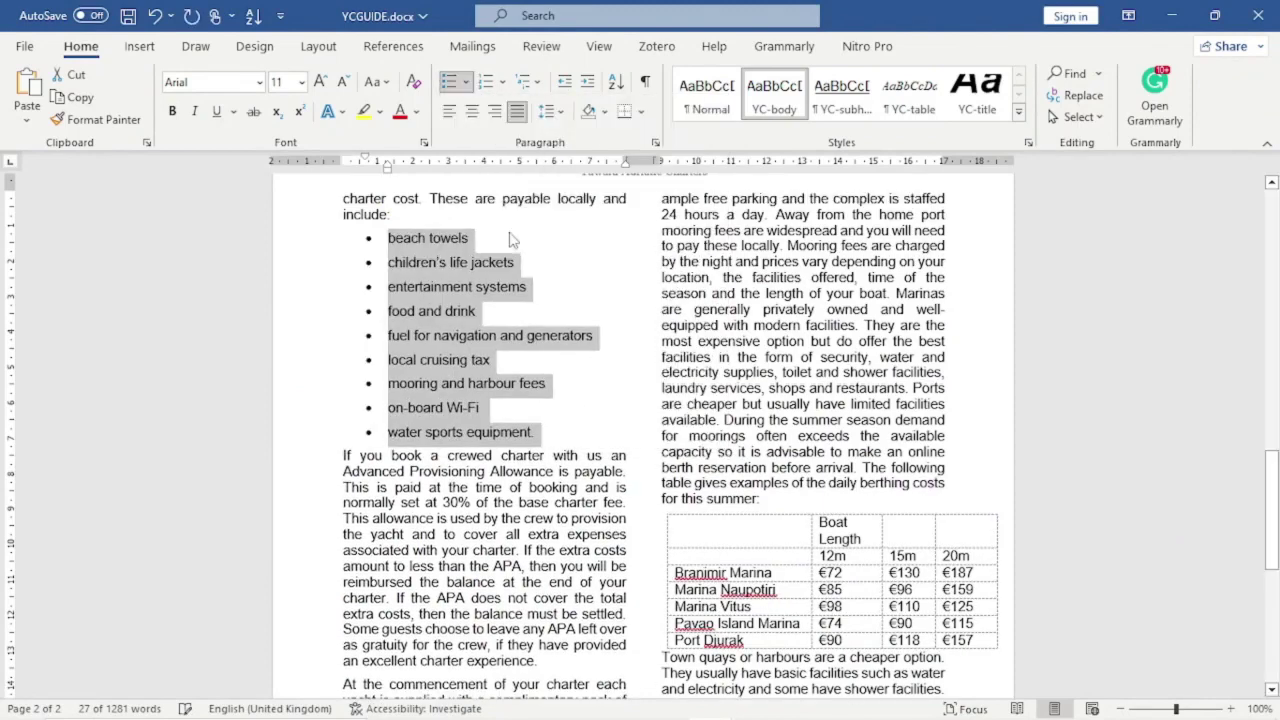
{"action": "left_click", "coordinate": [654, 142]}
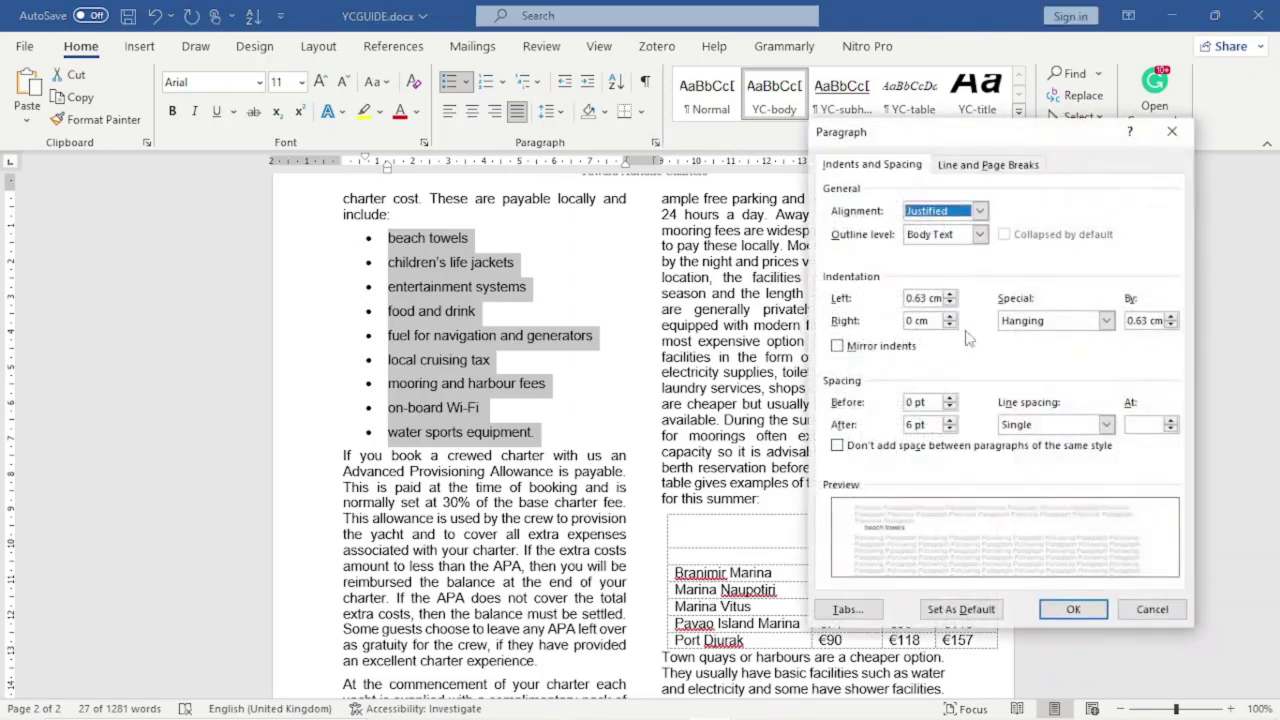
{"action": "left_click", "coordinate": [912, 424]}
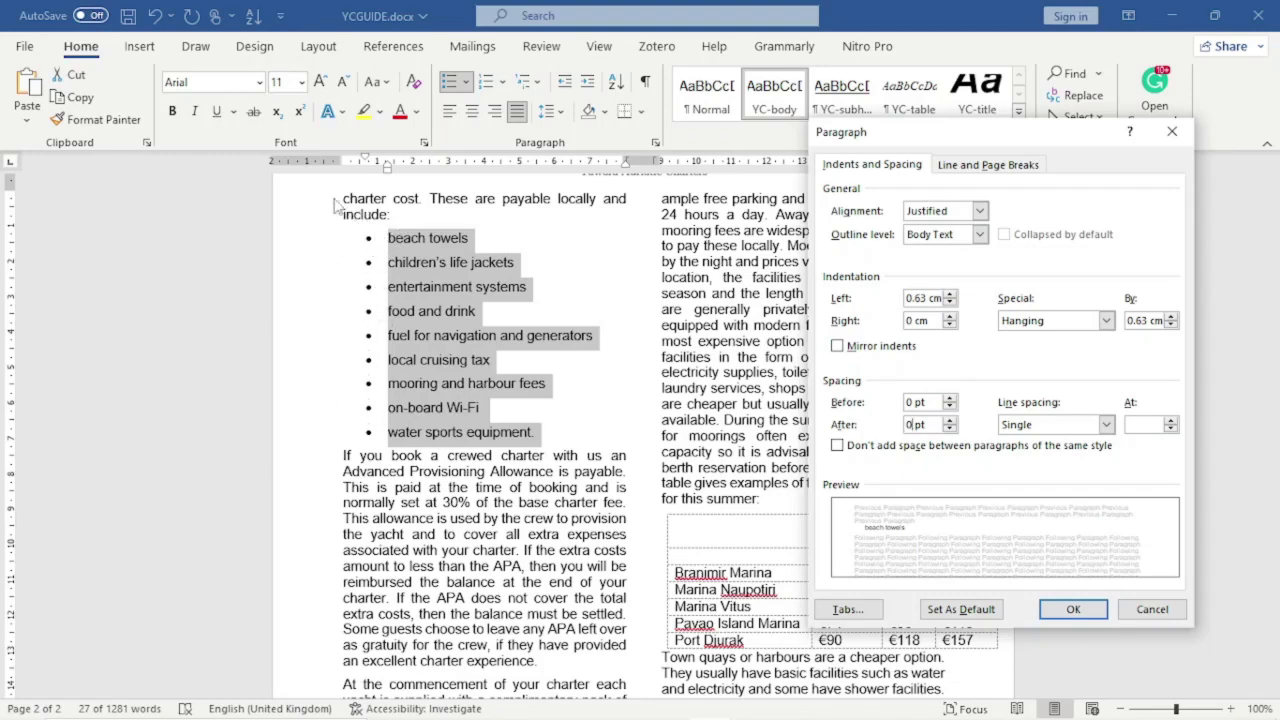
{"action": "double_click", "coordinate": [910, 298]}
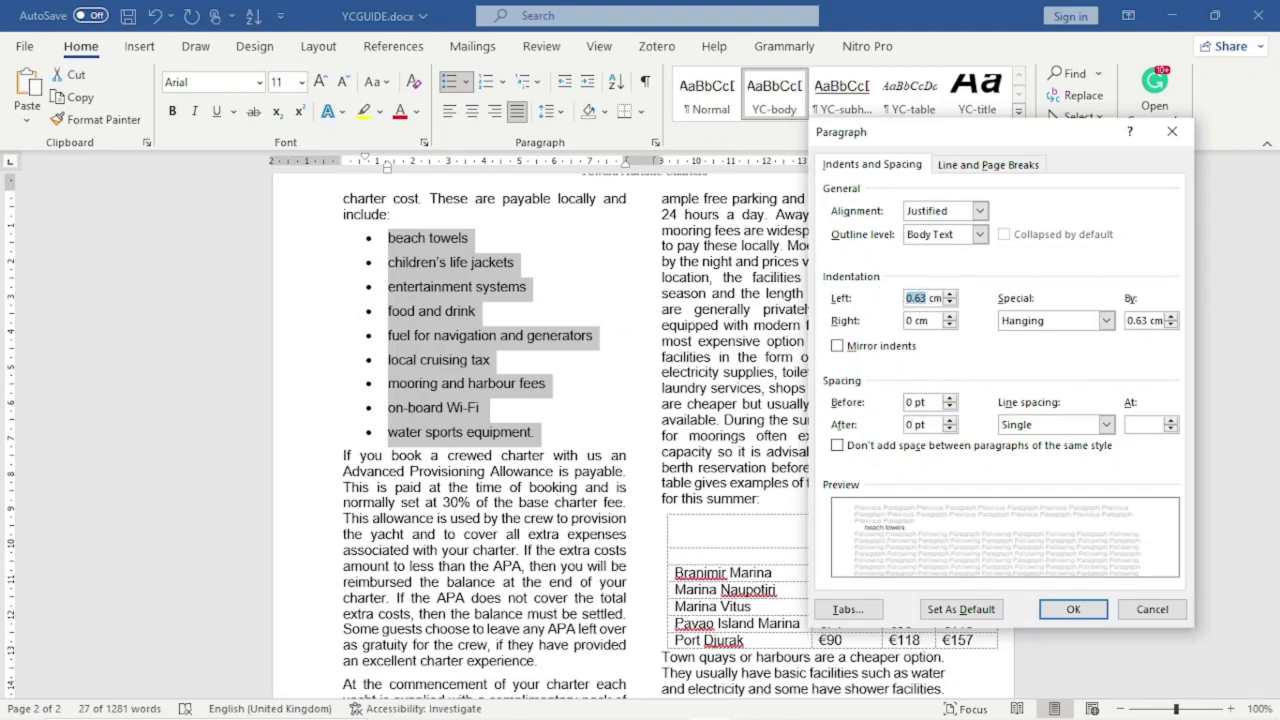
{"action": "type", "text": "0"}
{"action": "left_click", "coordinate": [1067, 612]}
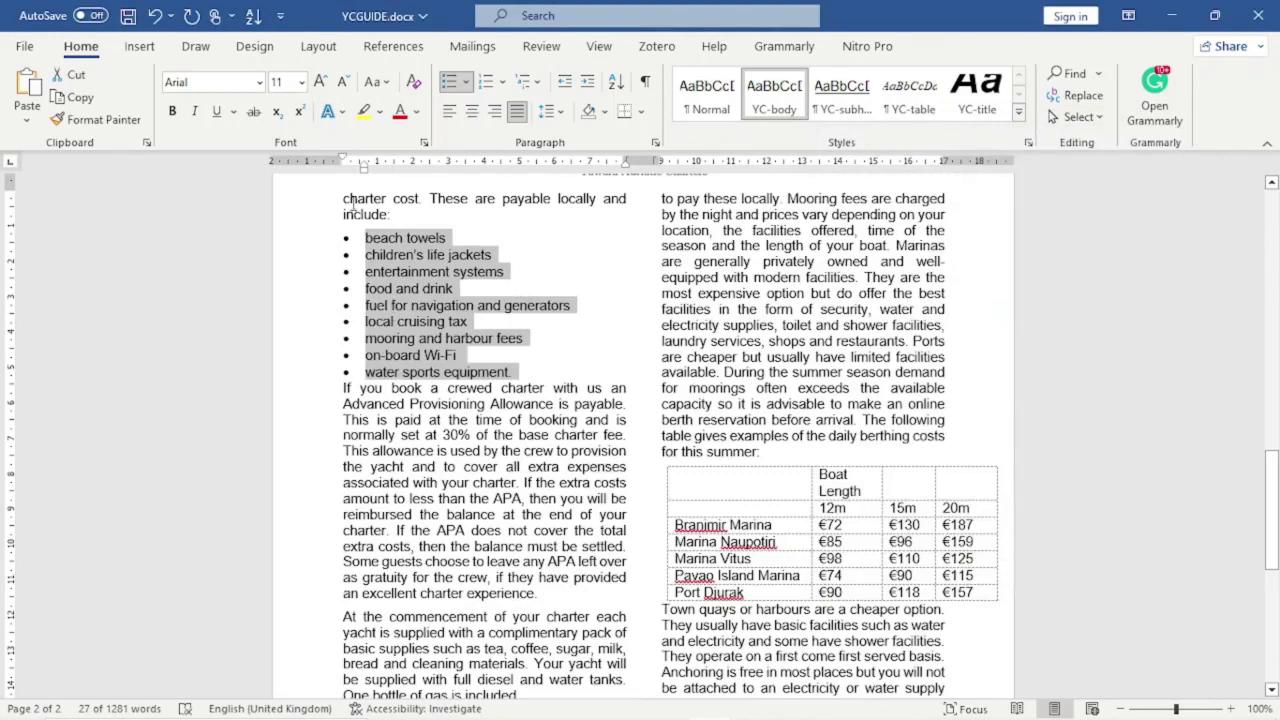
{"action": "left_click", "coordinate": [521, 371]}
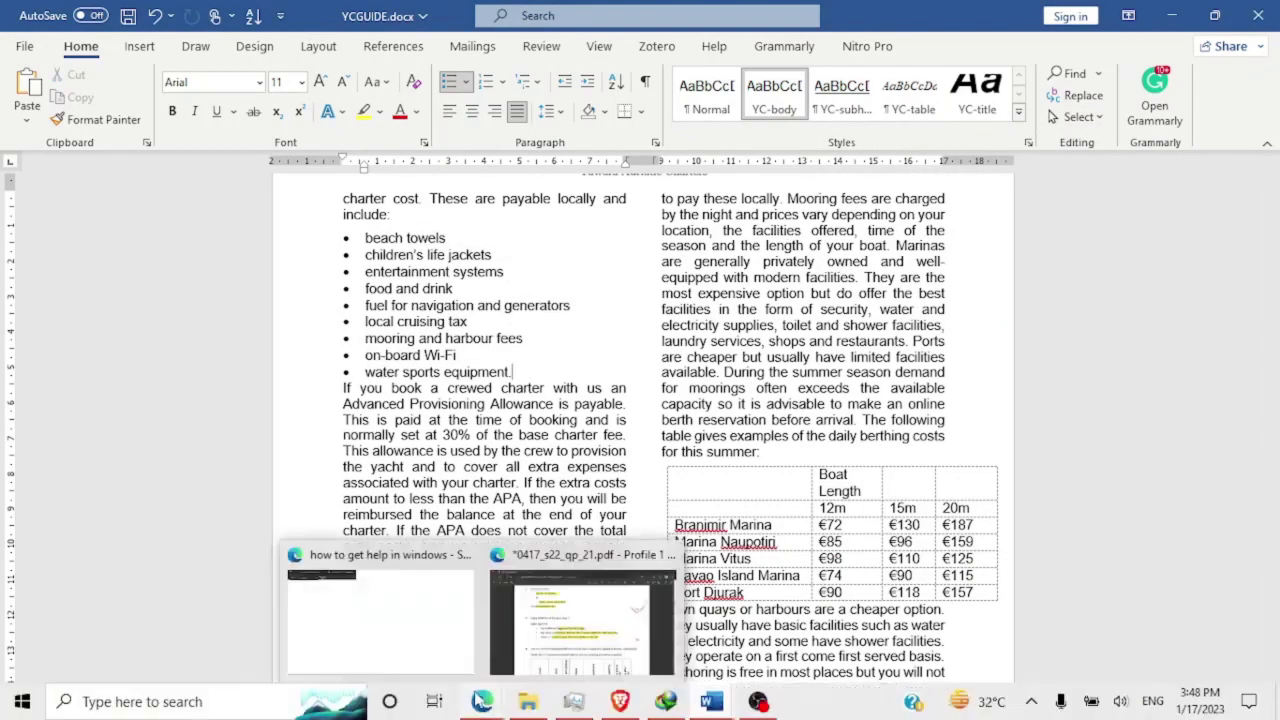
{"action": "left_click", "coordinate": [700, 620]}
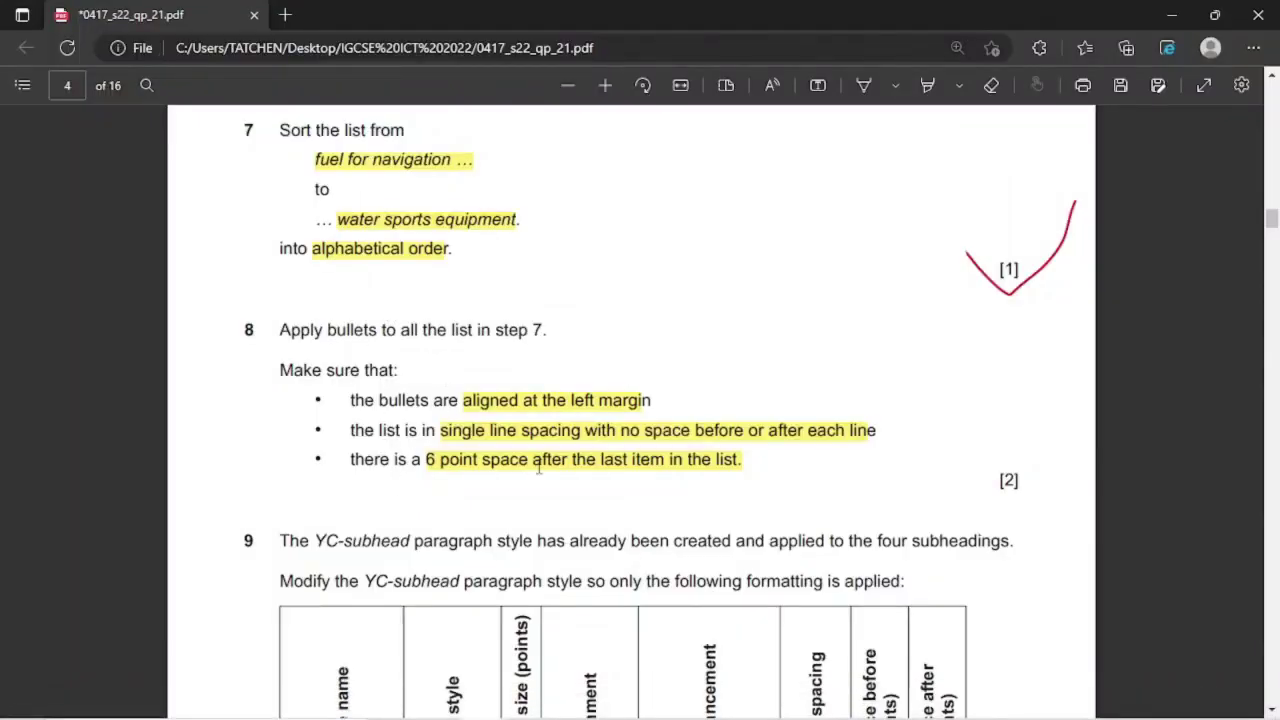
{"action": "mouse_move", "coordinate": [719, 710]}
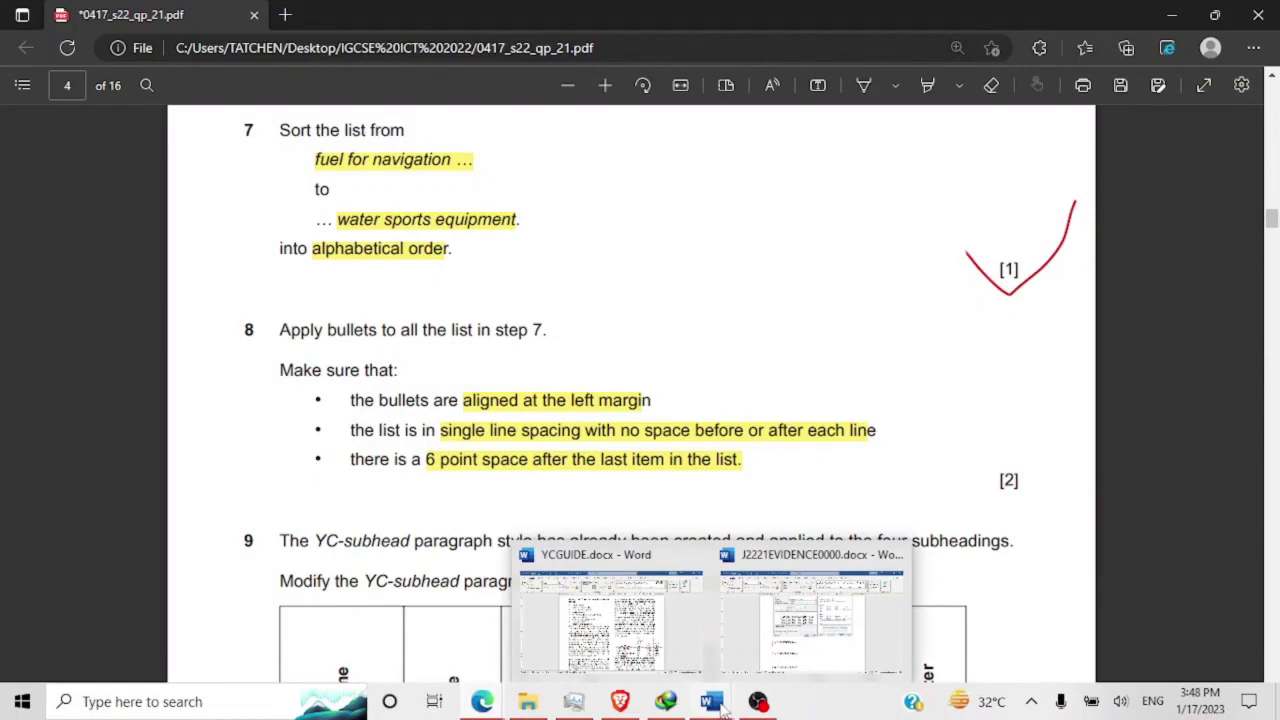
{"action": "left_click", "coordinate": [622, 620]}
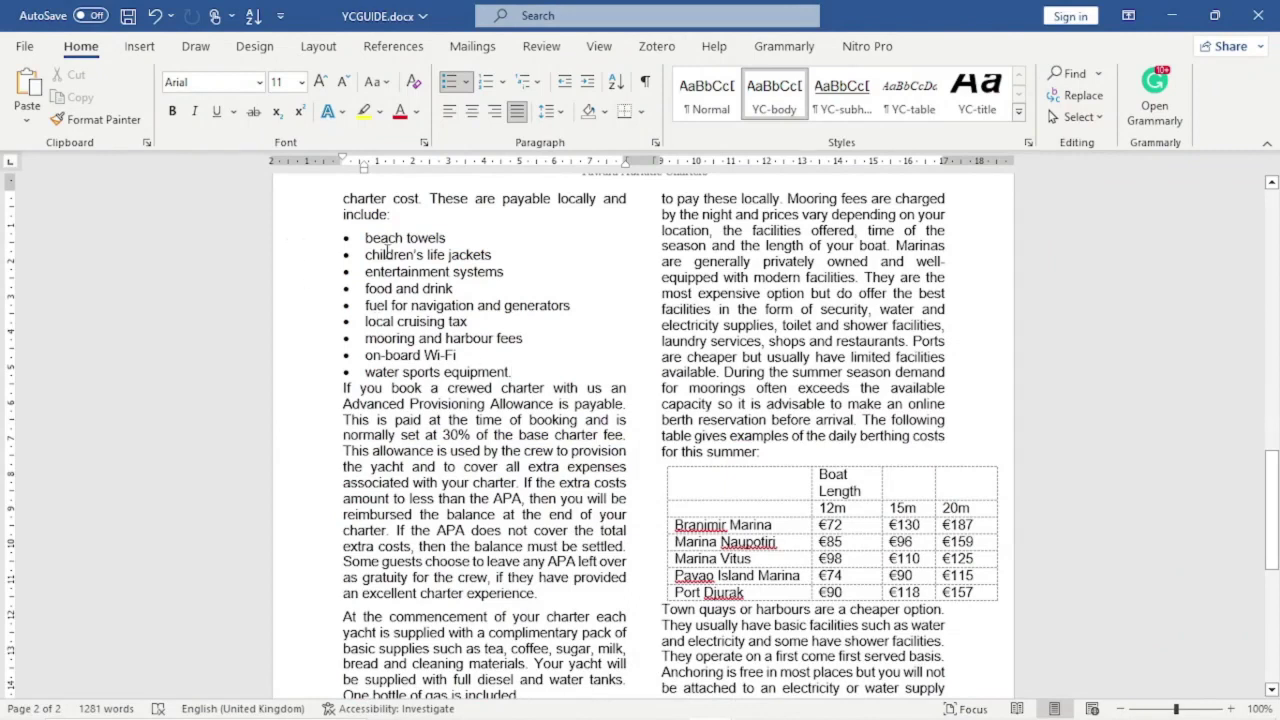
Step: Try a 6 pt empty line after the last bullet, then undo it and delete the extra line
{"action": "key", "text": "Return"}
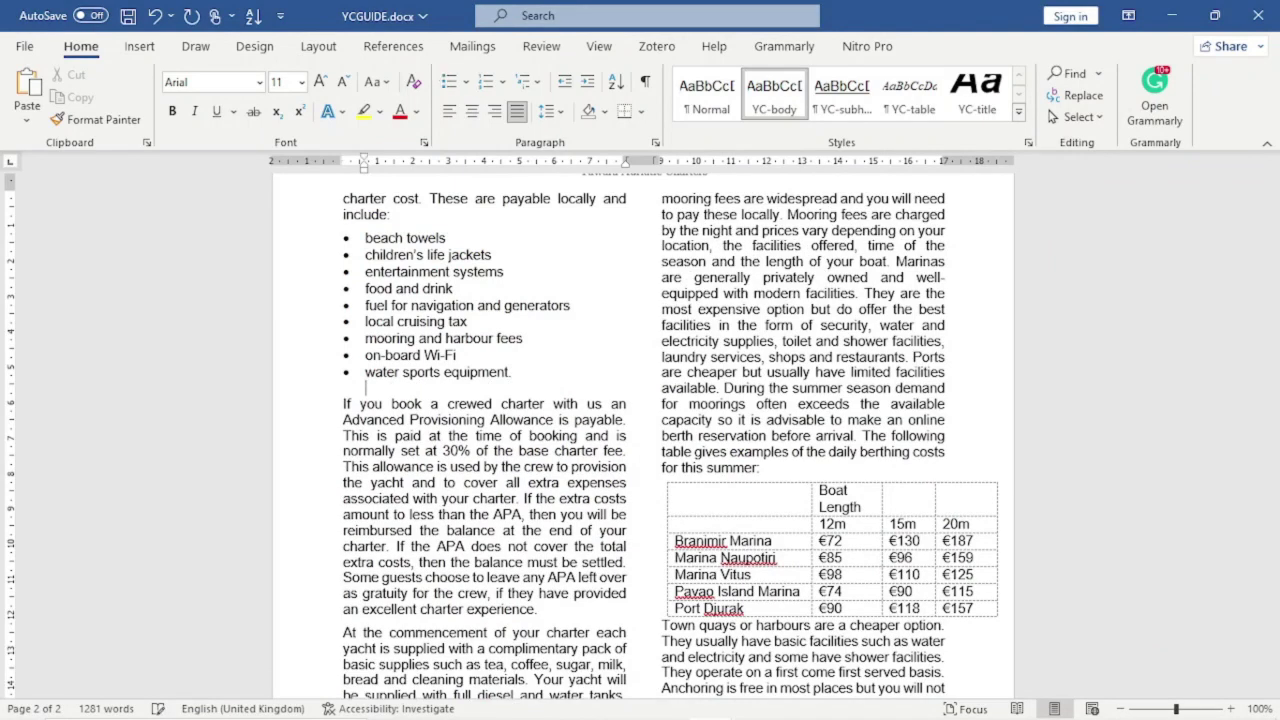
{"action": "key", "text": "Return"}
{"action": "left_click", "coordinate": [280, 84]}
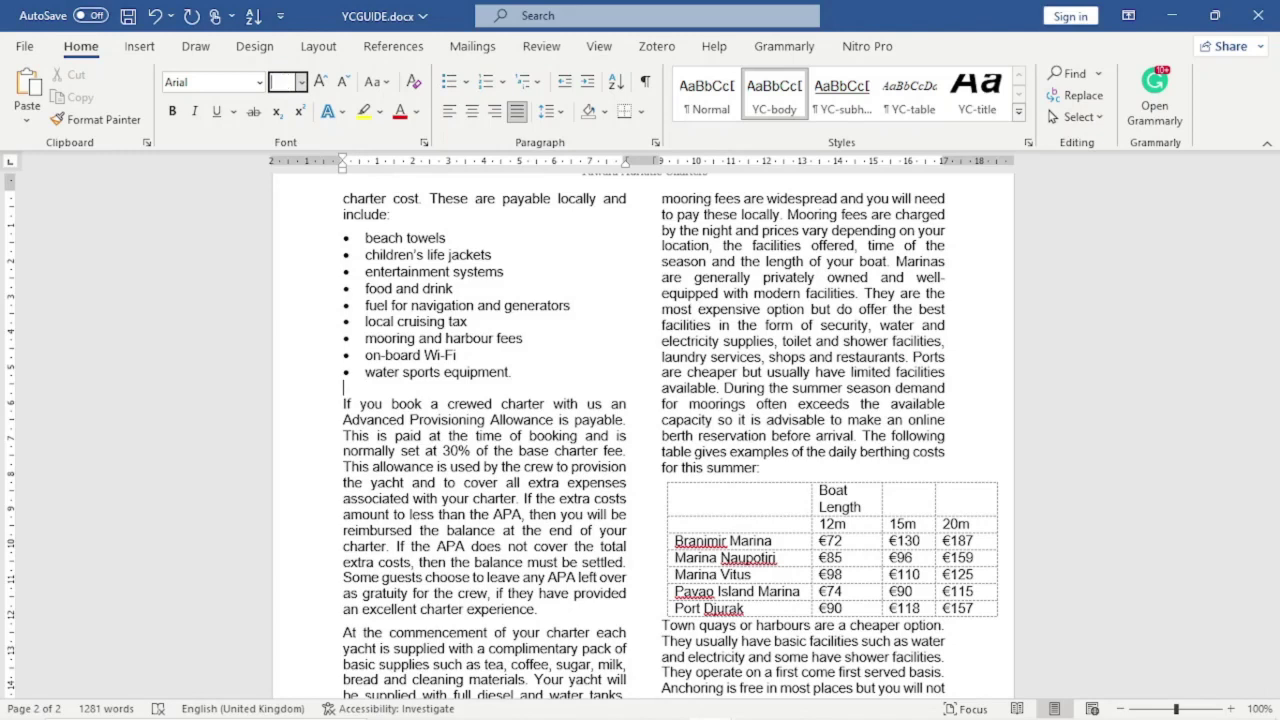
{"action": "key", "text": "Return"}
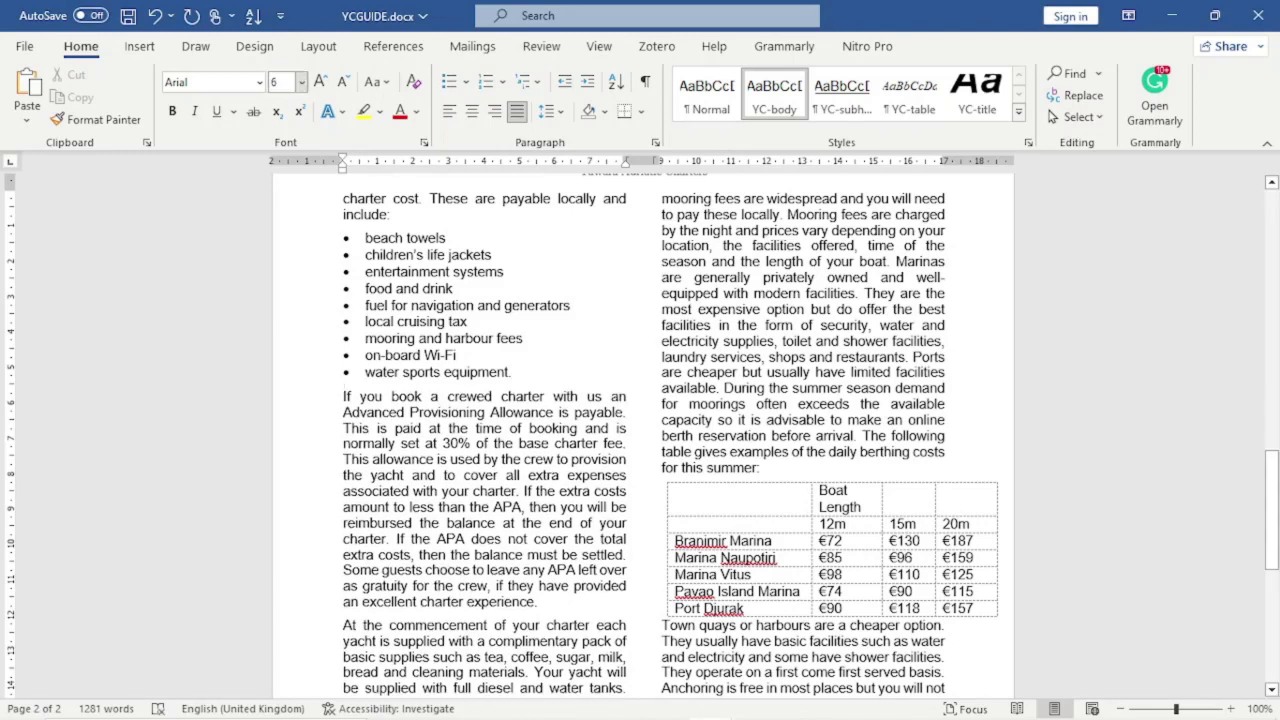
{"action": "left_click", "coordinate": [155, 15]}
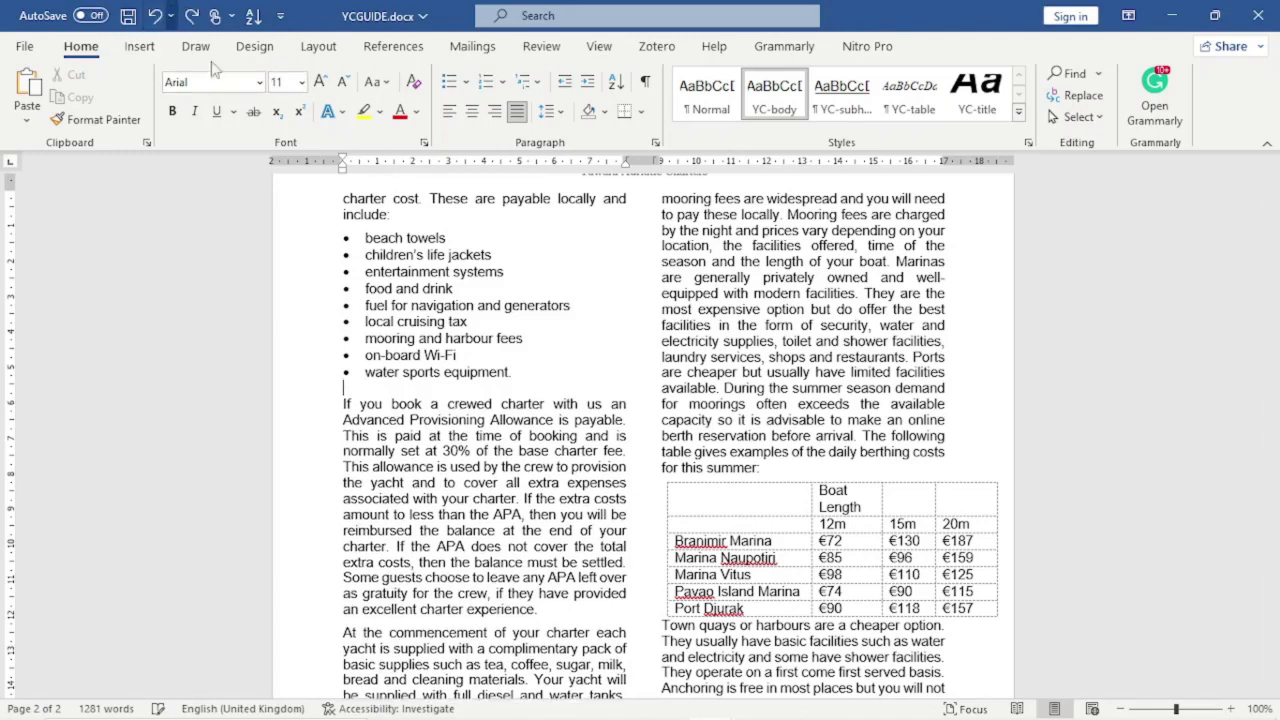
{"action": "left_click", "coordinate": [155, 20]}
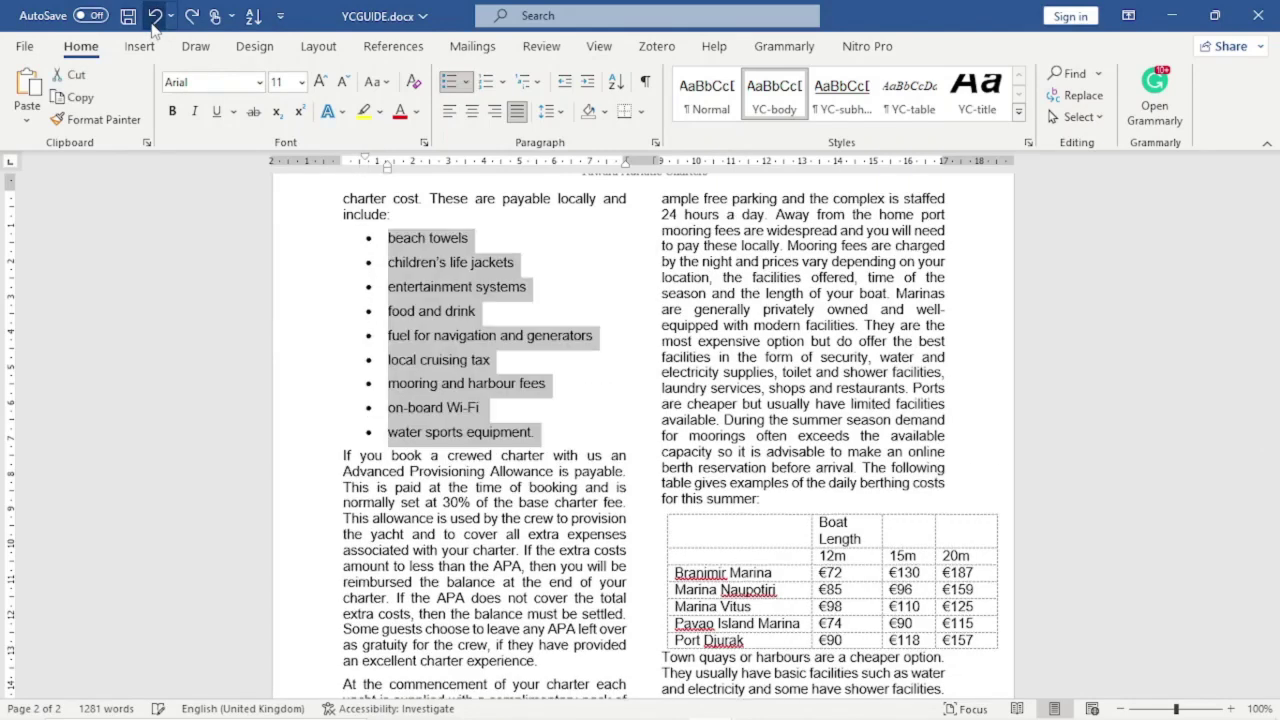
{"action": "left_click", "coordinate": [187, 17]}
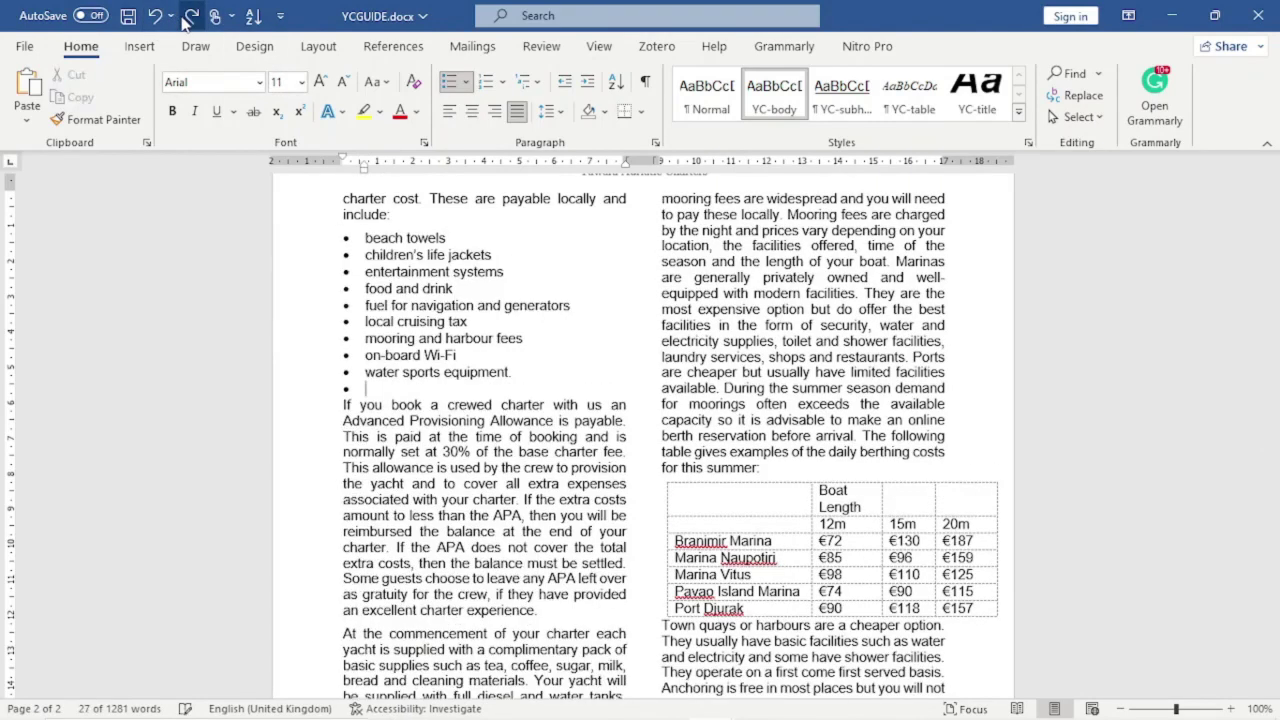
{"action": "key", "text": "Delete"}
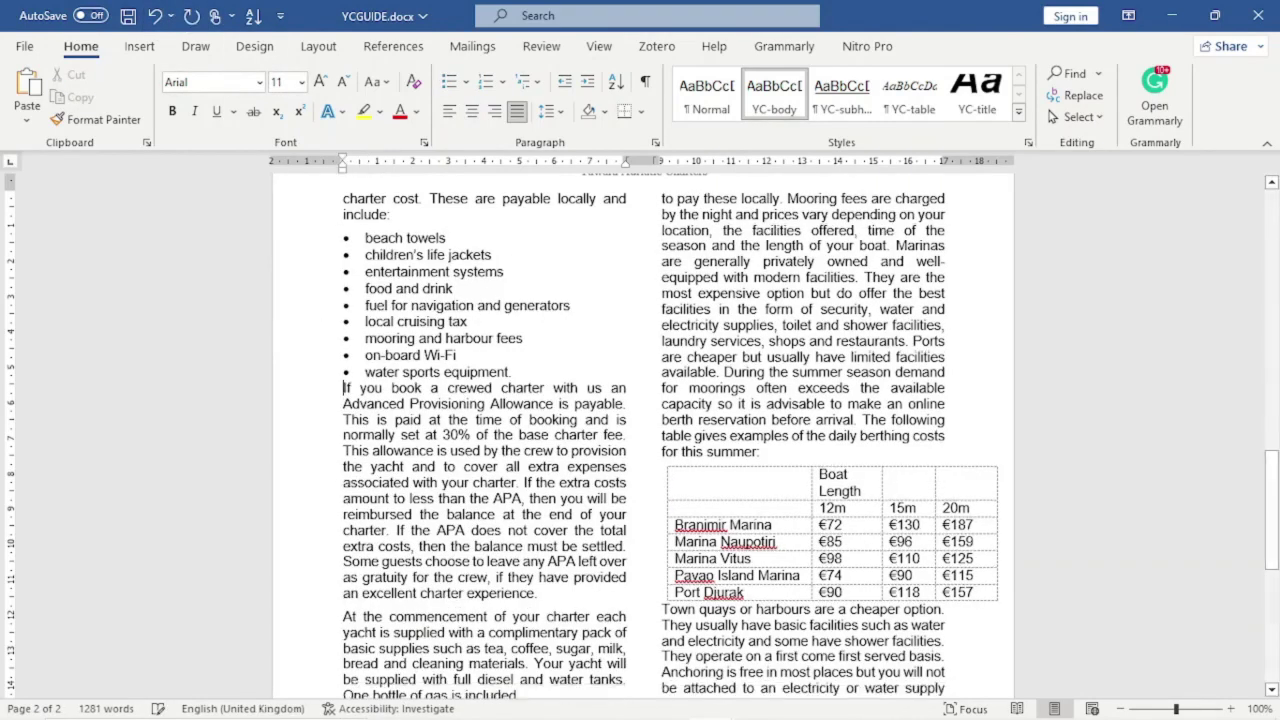
{"action": "key", "text": "Left"}
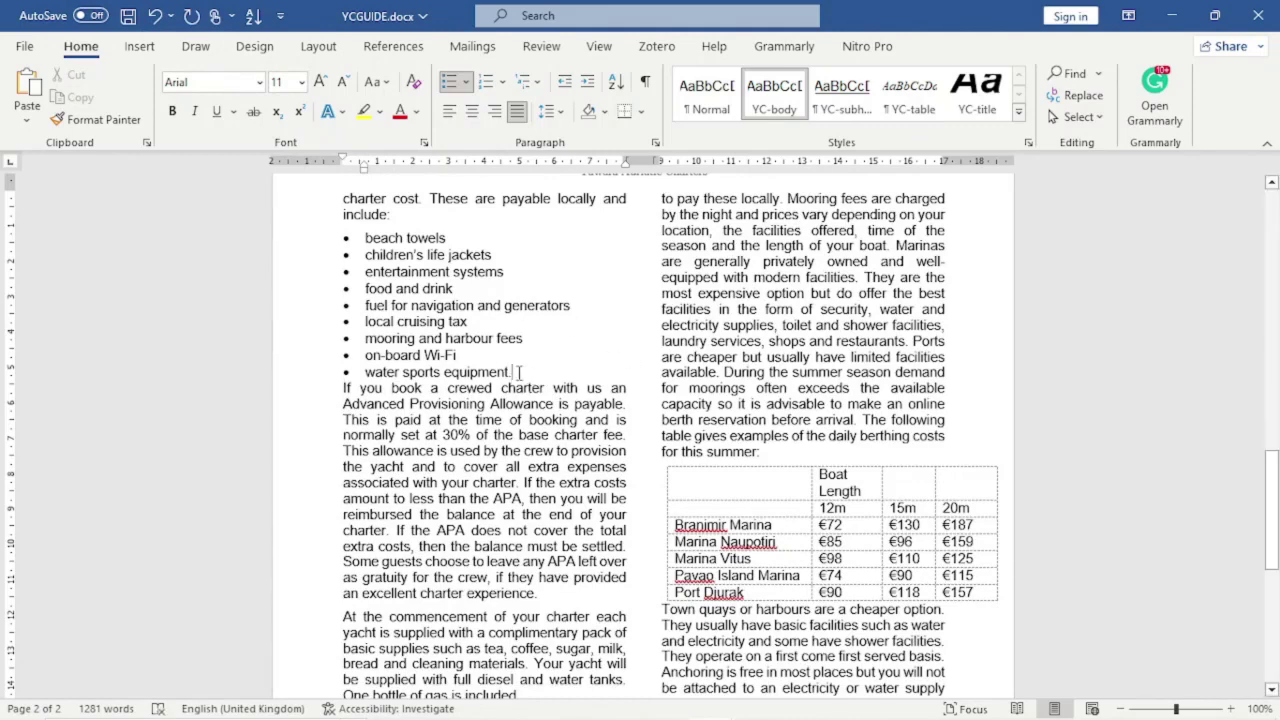
Step: Give the last item, 'water sports equipment.', 6 pt spacing after
{"action": "left_click_drag", "start_coordinate": [519, 372], "coordinate": [362, 372]}
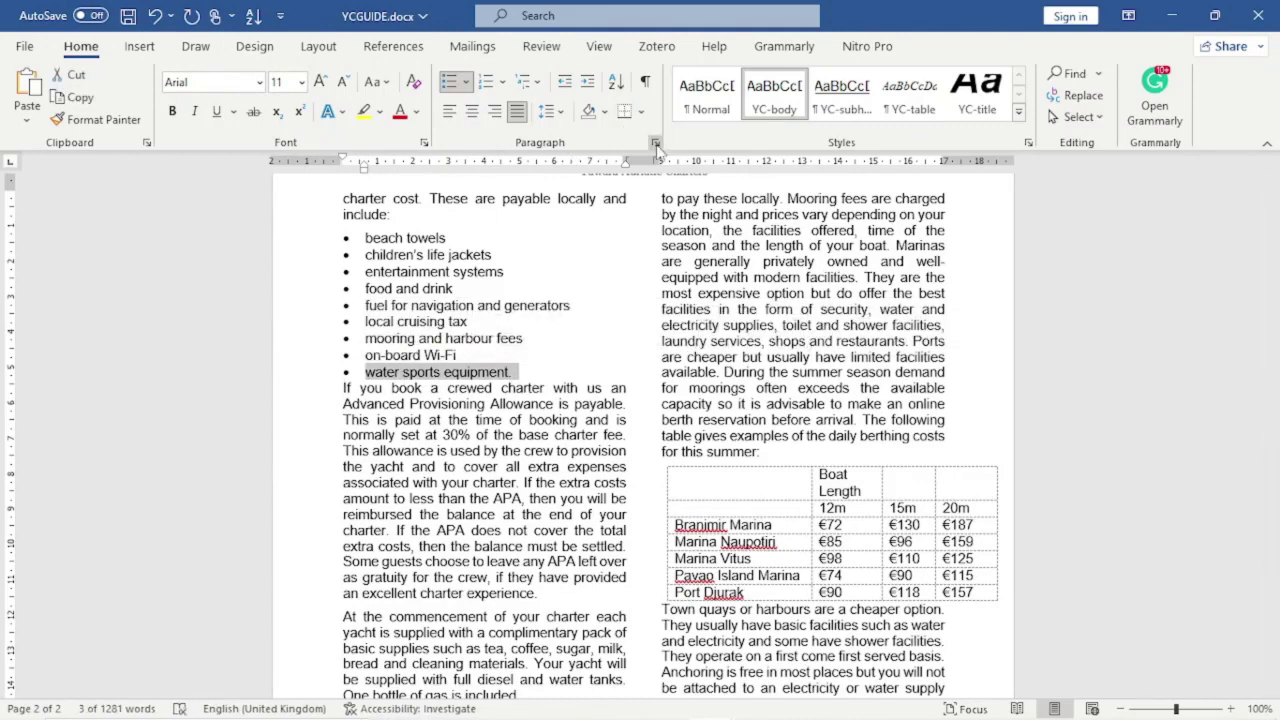
{"action": "left_click", "coordinate": [656, 143]}
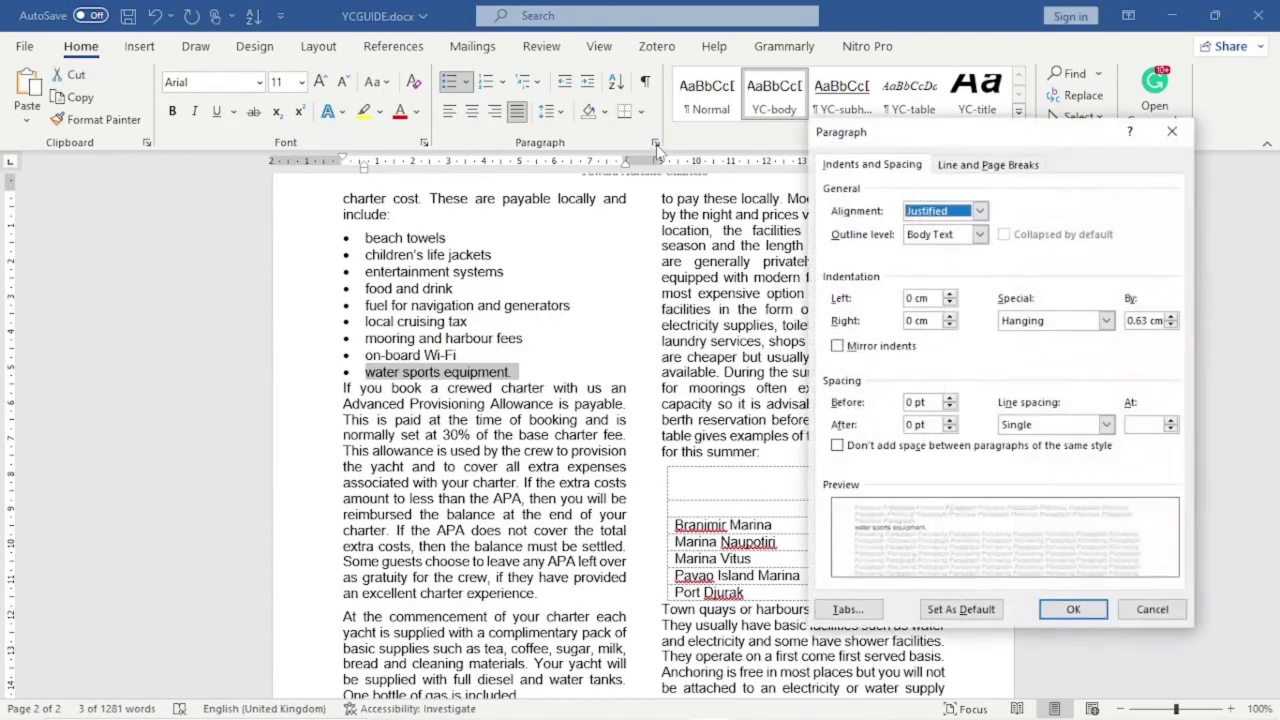
{"action": "left_click", "coordinate": [910, 424]}
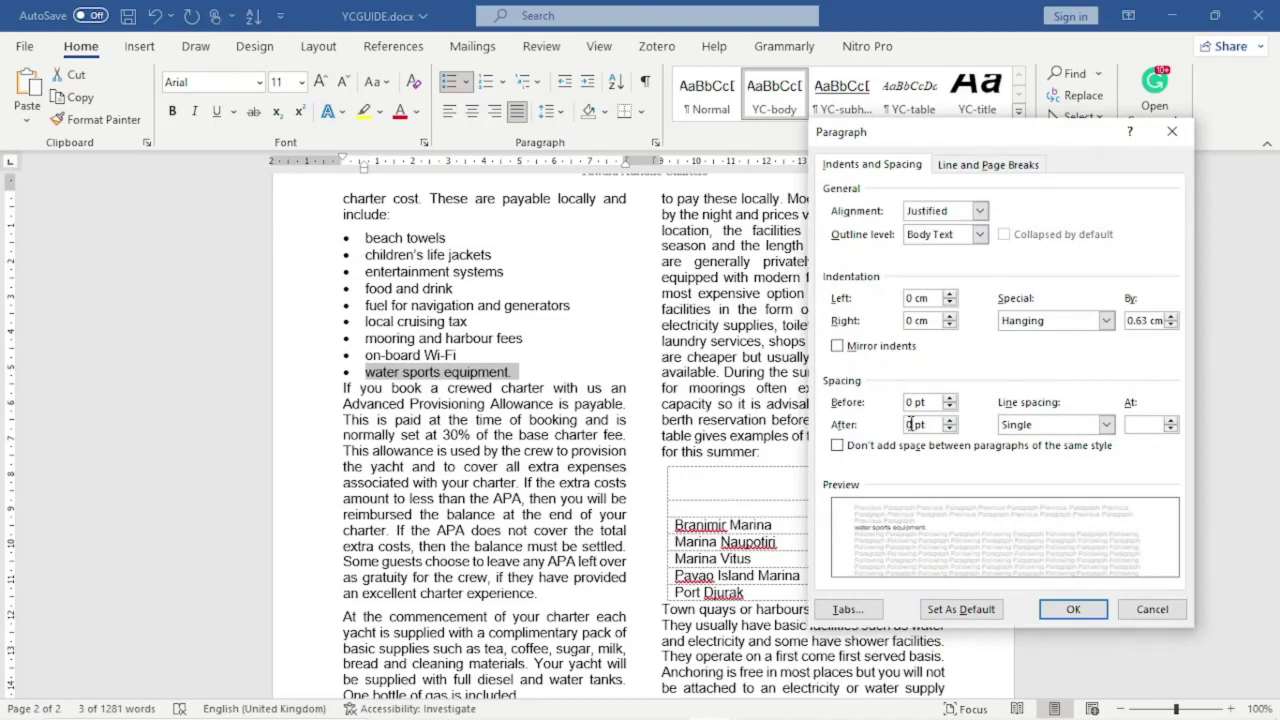
{"action": "left_click", "coordinate": [1073, 610]}
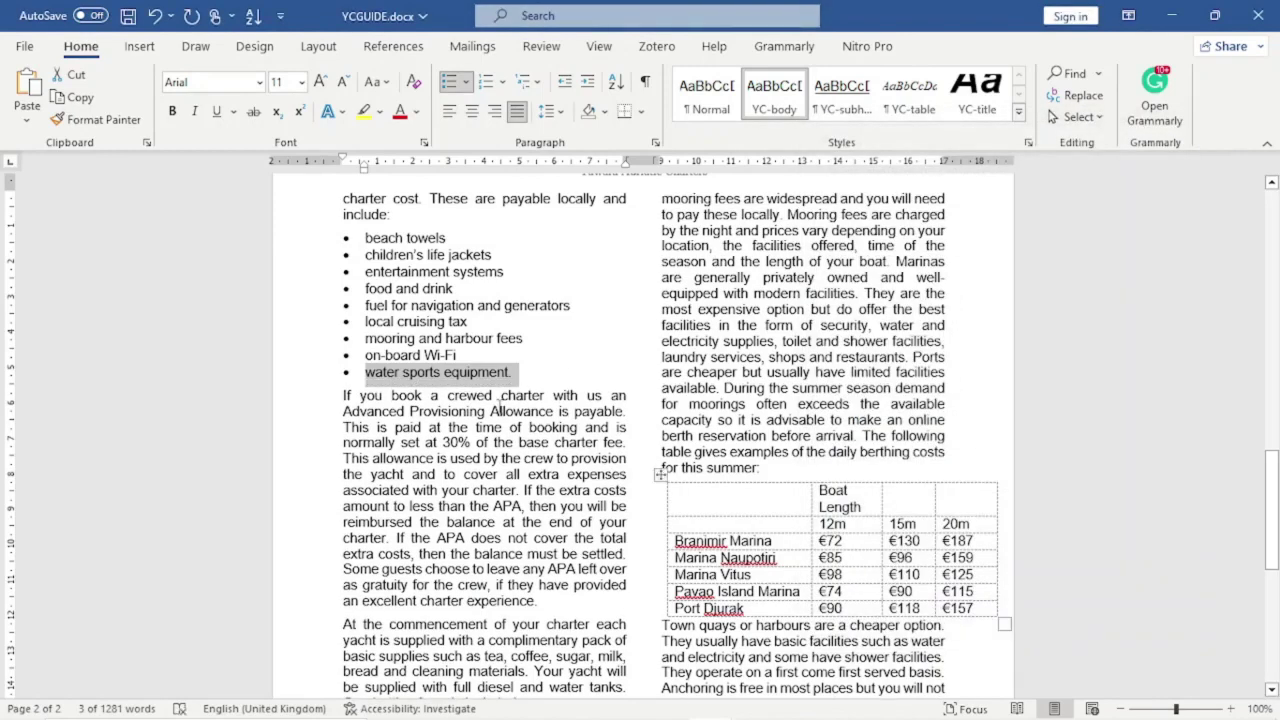
{"action": "left_click", "coordinate": [414, 389]}
Step: Tick off question 8 beside its marks on the exam paper
{"action": "scroll", "coordinate": [546, 370], "scroll_direction": "down", "scroll_amount": 1}
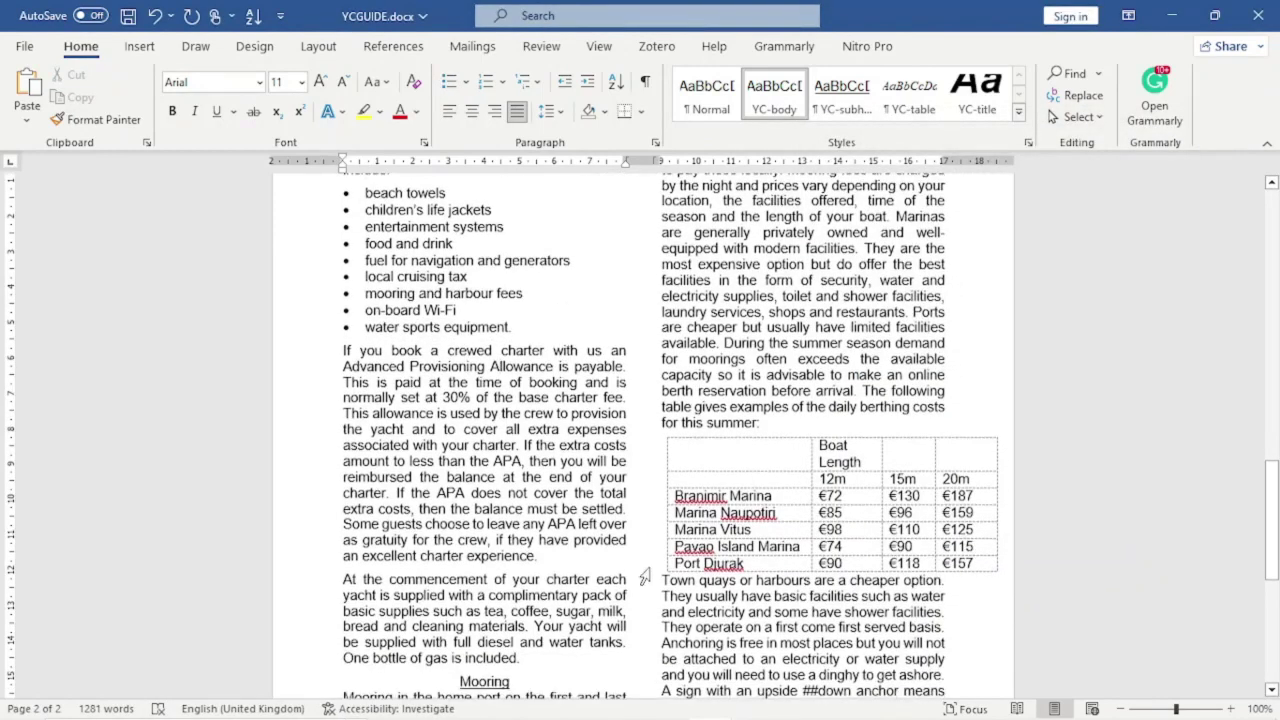
{"action": "mouse_move", "coordinate": [488, 702]}
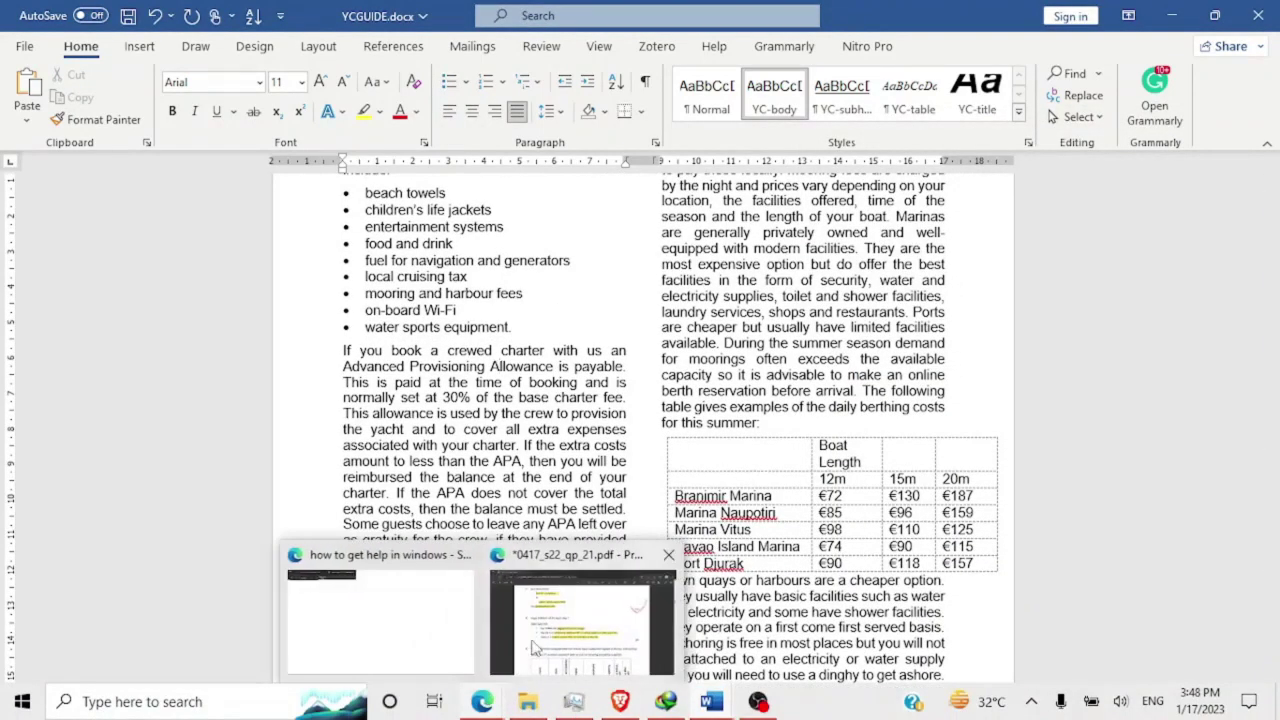
{"action": "left_click", "coordinate": [537, 645]}
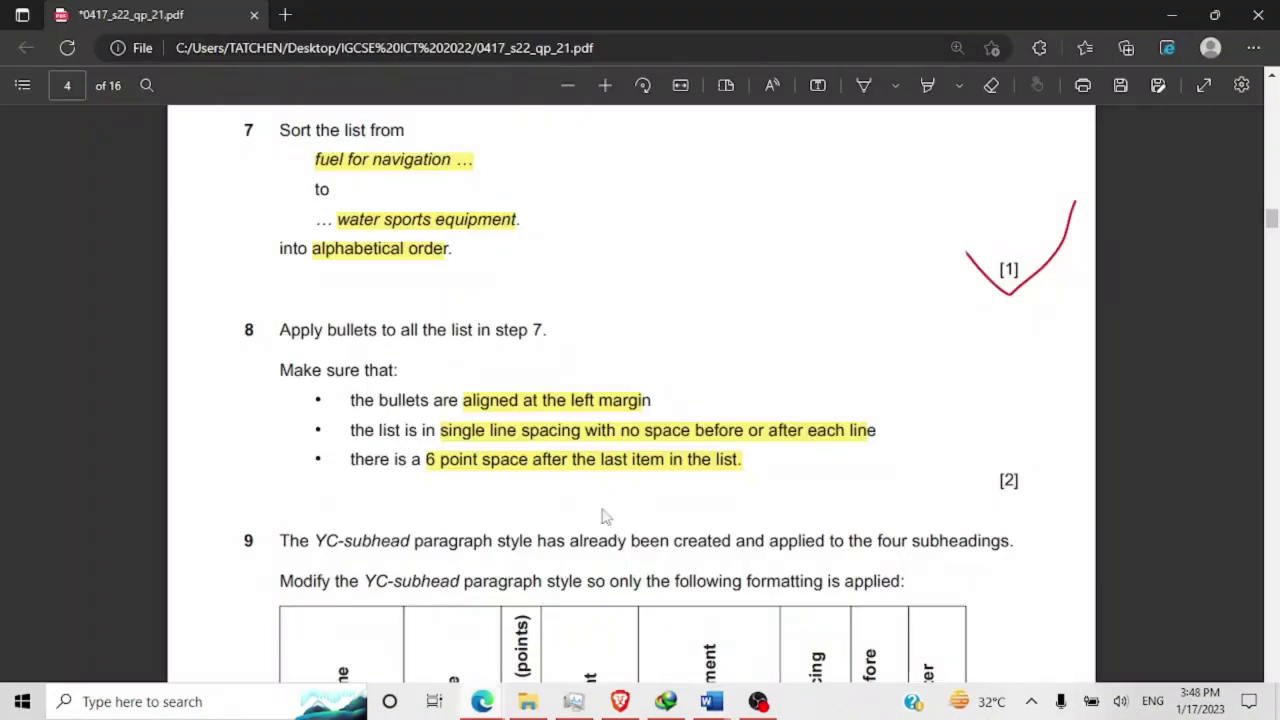
{"action": "left_click", "coordinate": [862, 85]}
{"action": "left_click_drag", "start_coordinate": [815, 463], "coordinate": [1014, 378]}
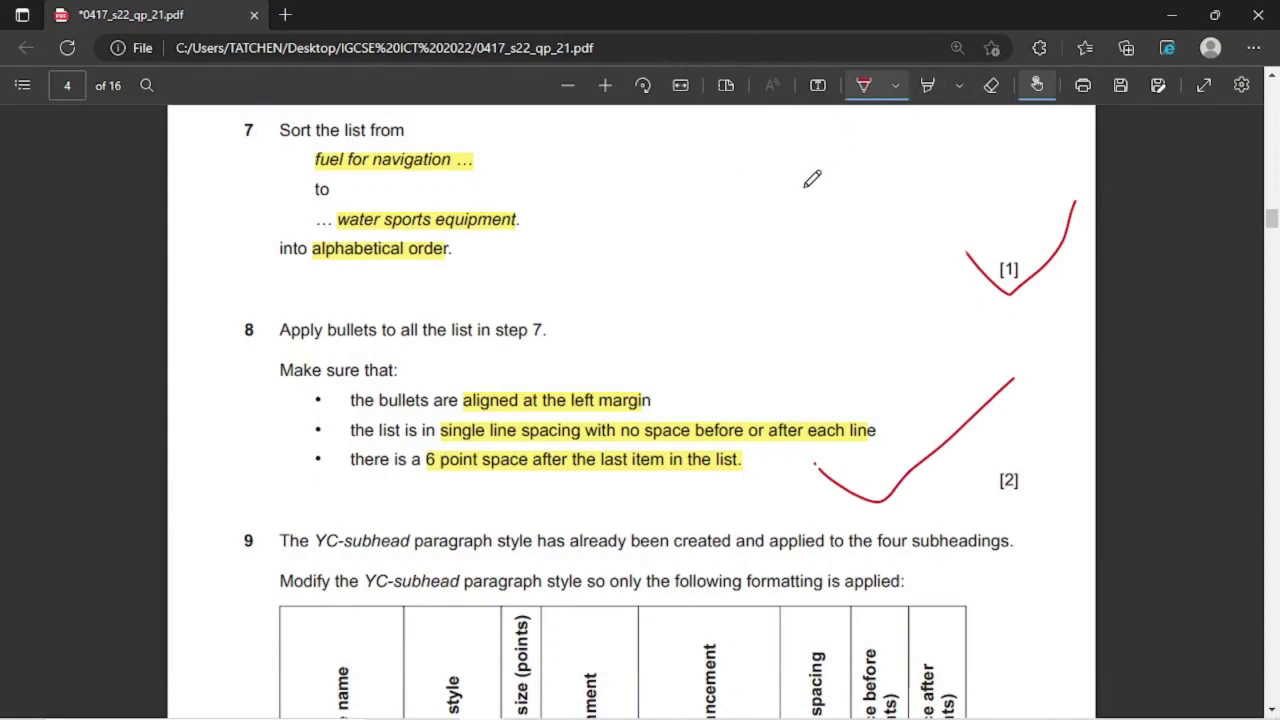
{"action": "left_click", "coordinate": [864, 88]}
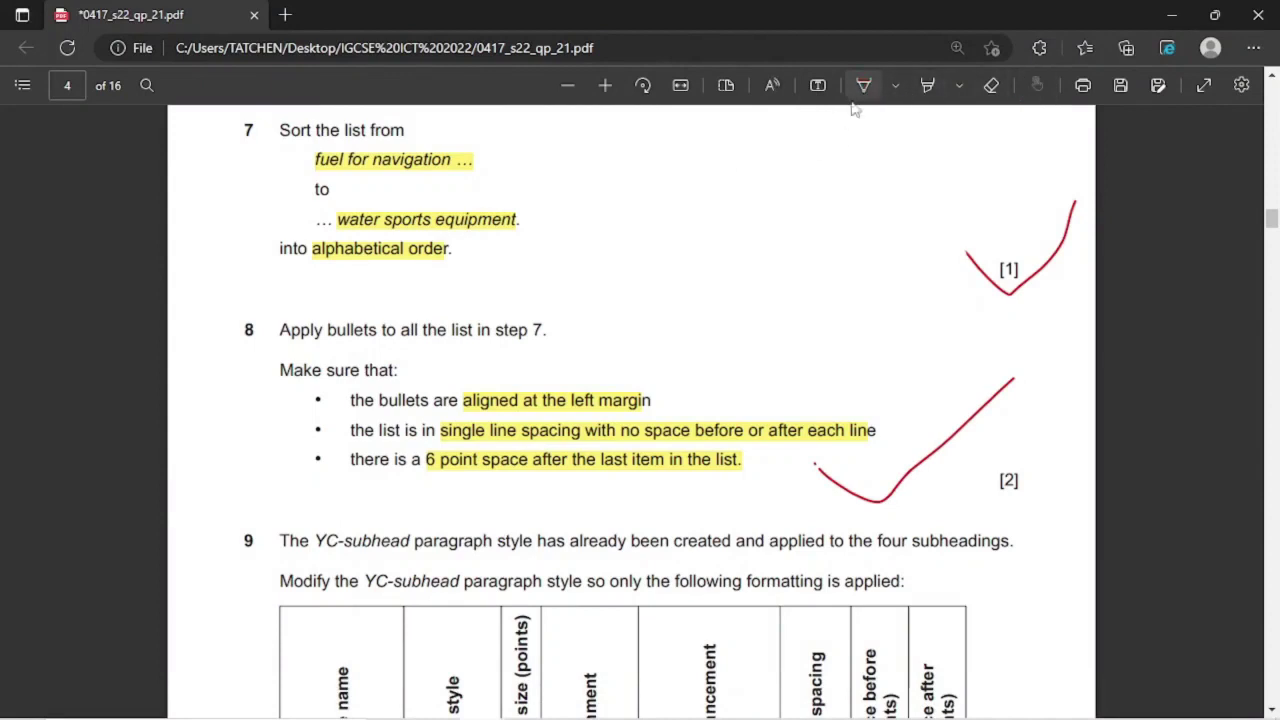
Step: Scroll the paper to question 9's YC-subhead style requirements and formatting table
{"action": "scroll", "coordinate": [845, 232], "scroll_direction": "down", "scroll_amount": 4}
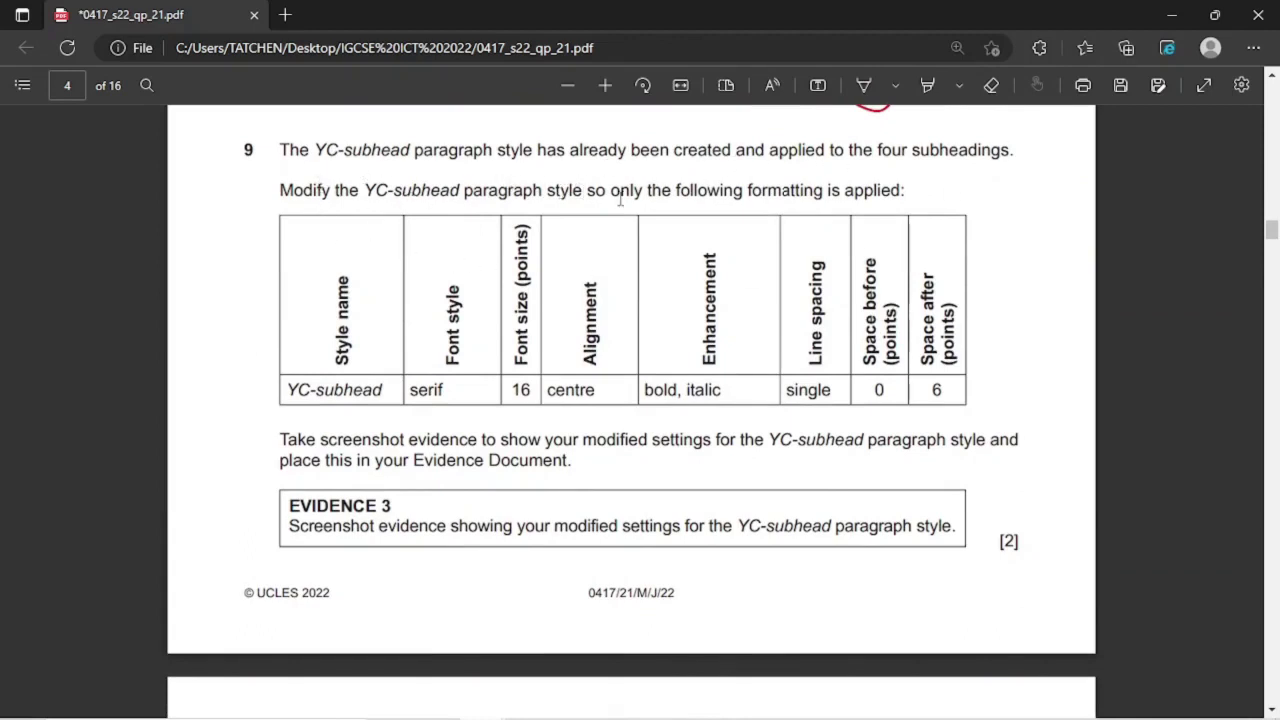
{"action": "scroll", "coordinate": [655, 326], "scroll_direction": "down", "scroll_amount": 3}
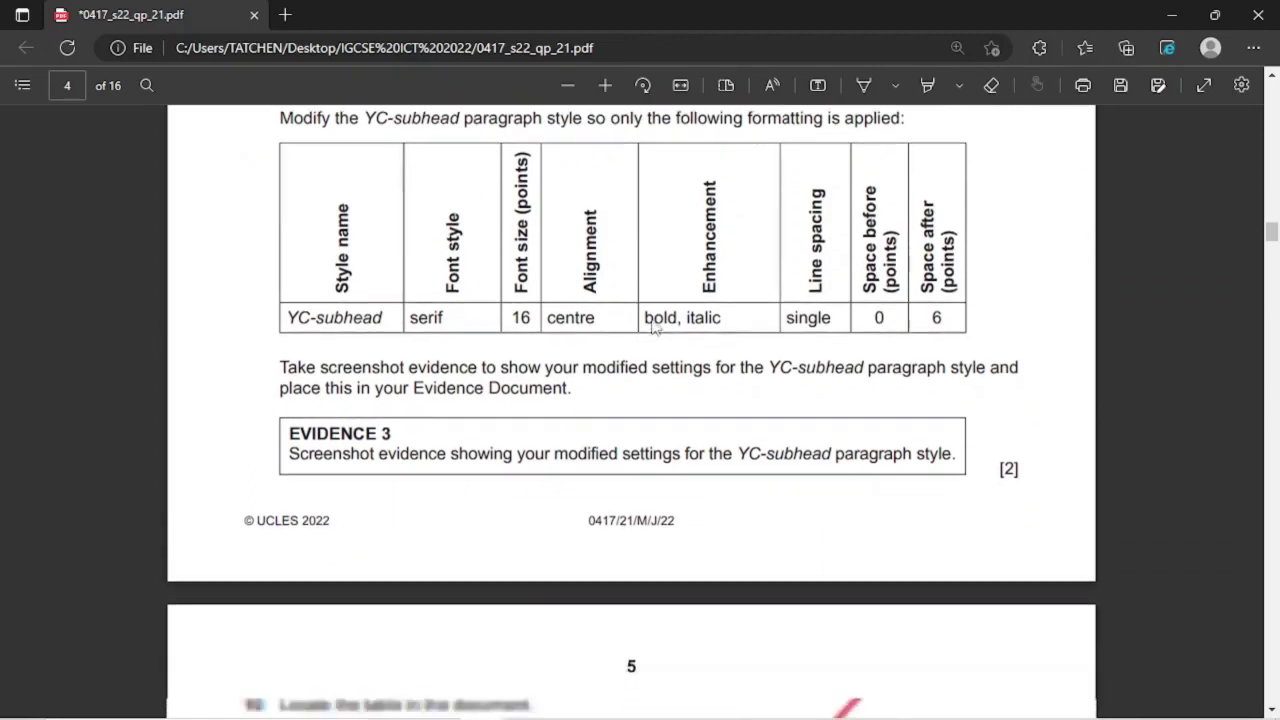
{"action": "scroll", "coordinate": [667, 310], "scroll_direction": "up", "scroll_amount": 3}
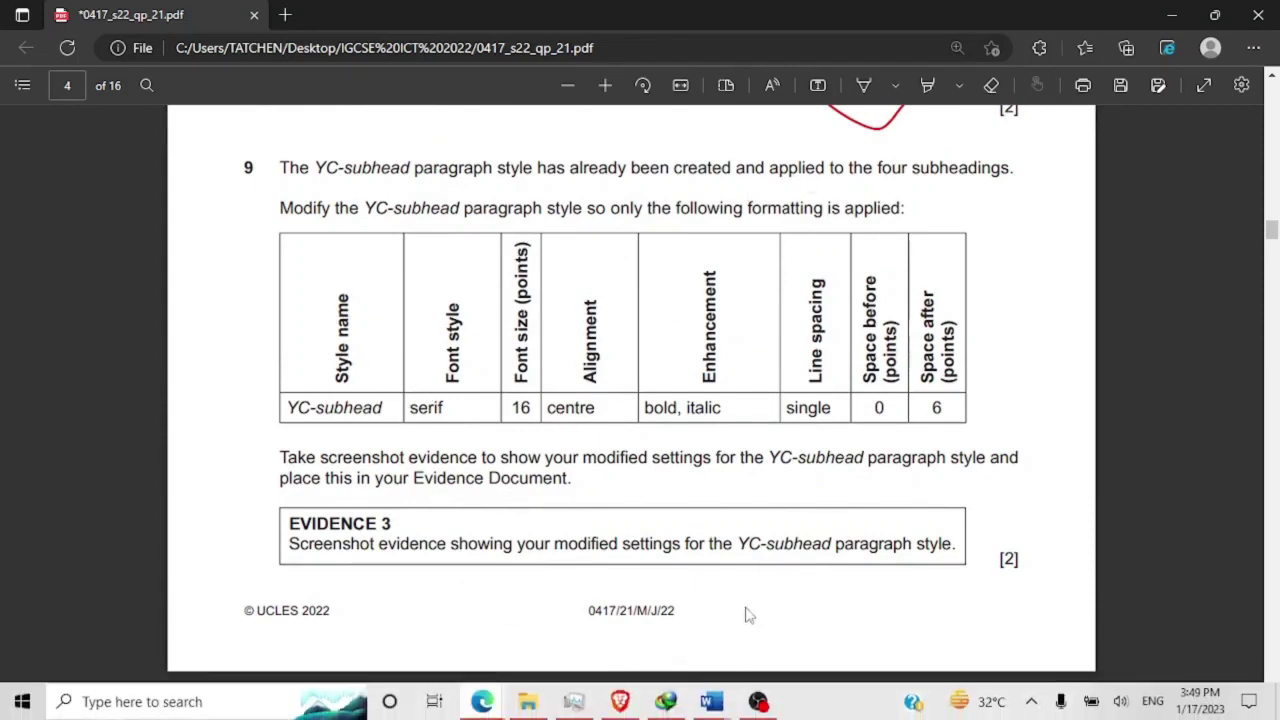
{"action": "scroll", "coordinate": [743, 609], "scroll_direction": "down", "scroll_amount": 1}
Step: Open the Modify Style dialog for YC-subhead from the 'Types of Charter' subheading
{"action": "mouse_move", "coordinate": [728, 709]}
{"action": "mouse_move", "coordinate": [668, 630]}
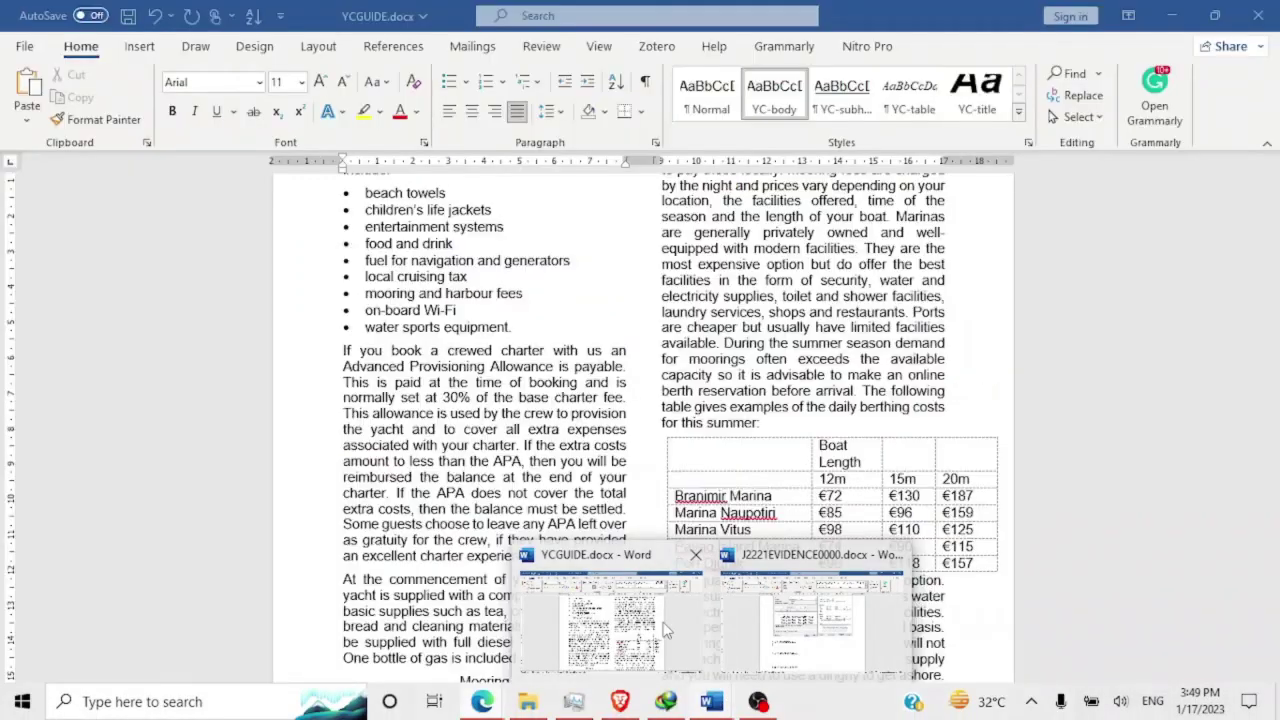
{"action": "left_click", "coordinate": [608, 610]}
{"action": "scroll", "coordinate": [597, 410], "scroll_direction": "down", "scroll_amount": 5}
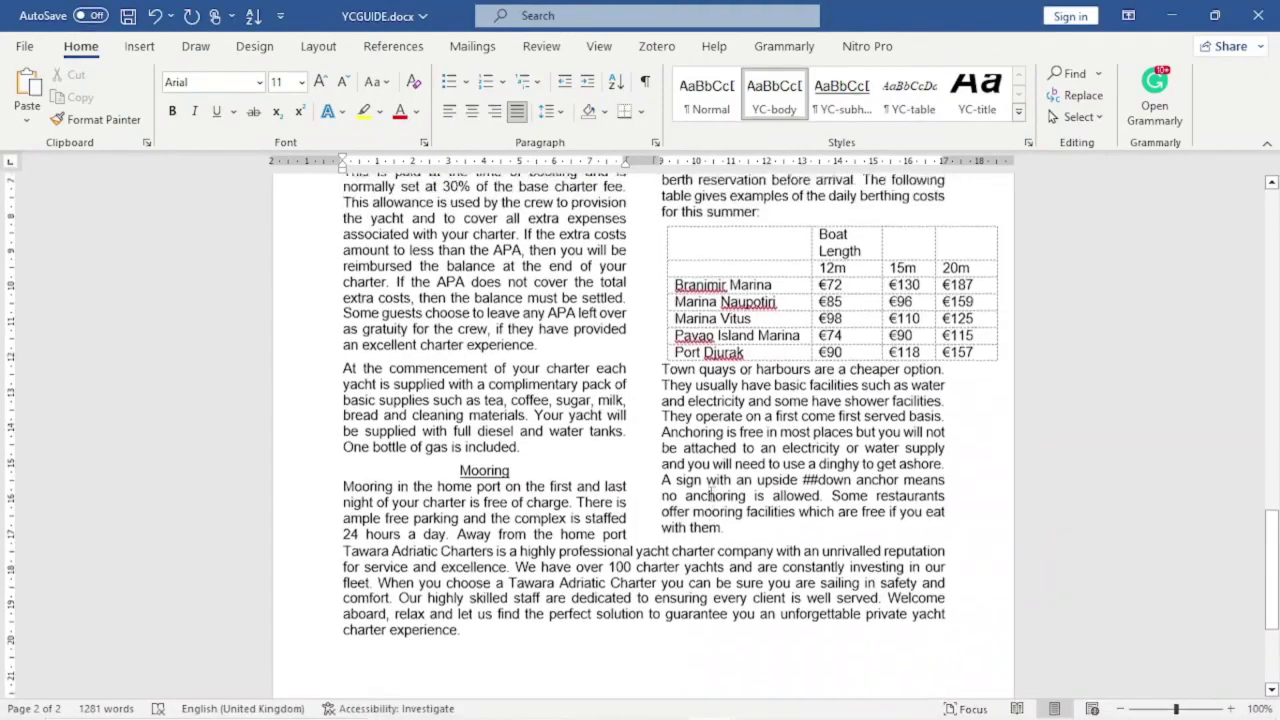
{"action": "scroll", "coordinate": [597, 410], "scroll_direction": "up", "scroll_amount": 2}
{"action": "scroll", "coordinate": [597, 410], "scroll_direction": "up", "scroll_amount": 15}
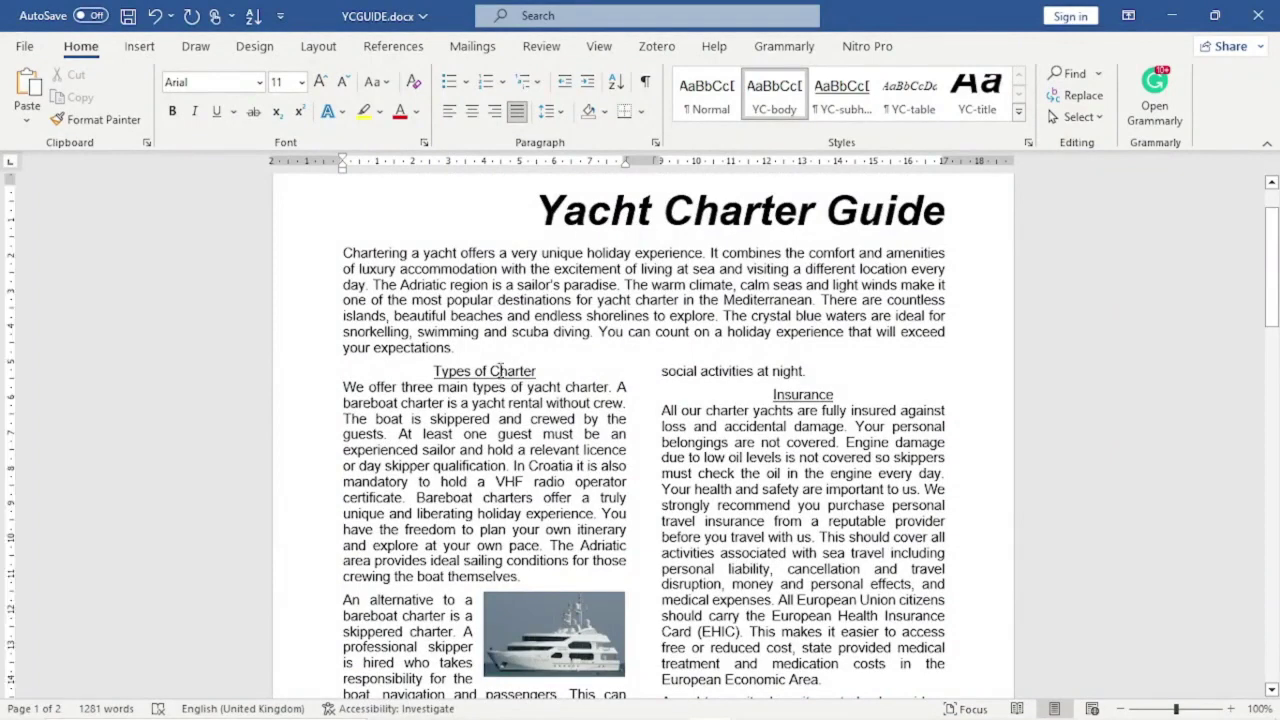
{"action": "left_click", "coordinate": [490, 370]}
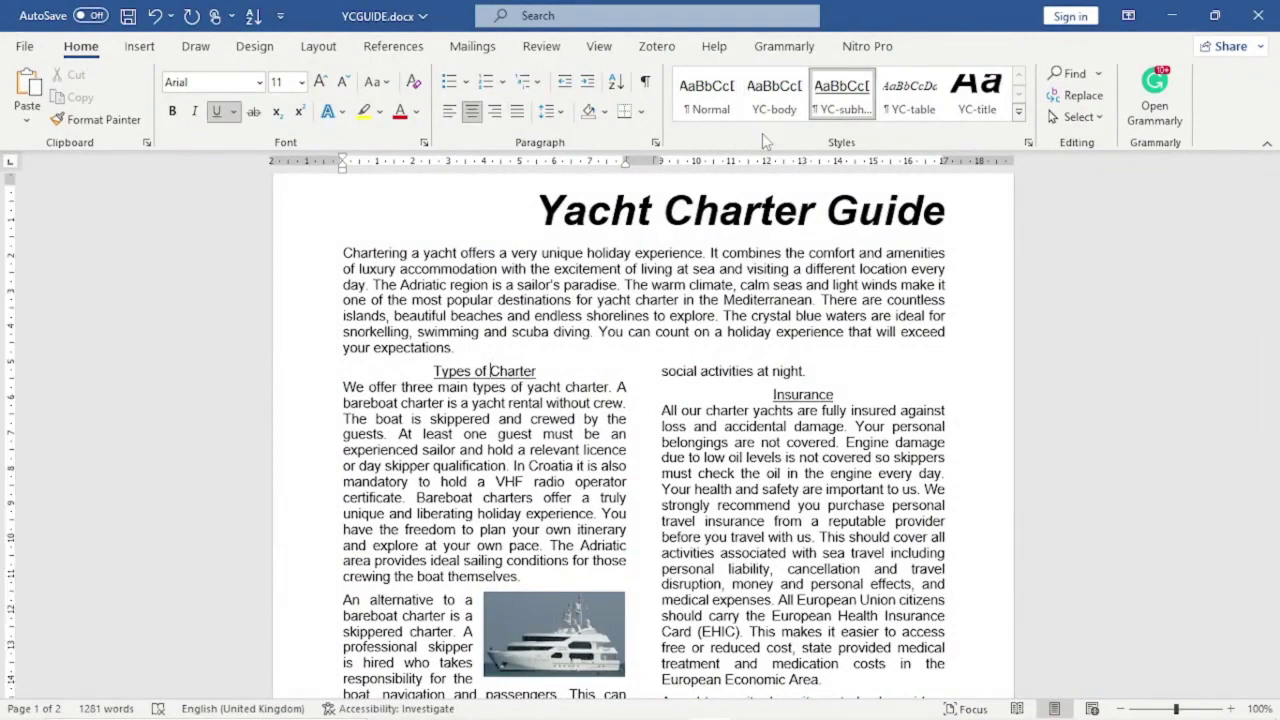
{"action": "right_click", "coordinate": [838, 113]}
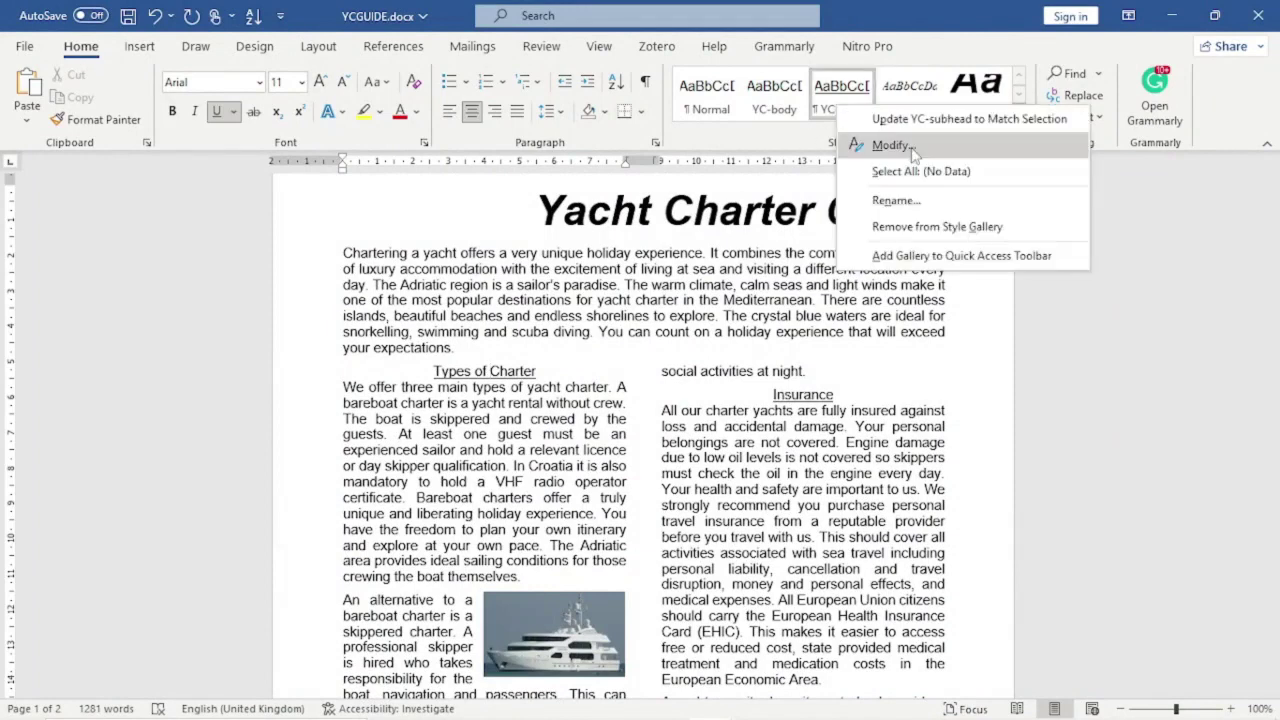
{"action": "left_click", "coordinate": [862, 140]}
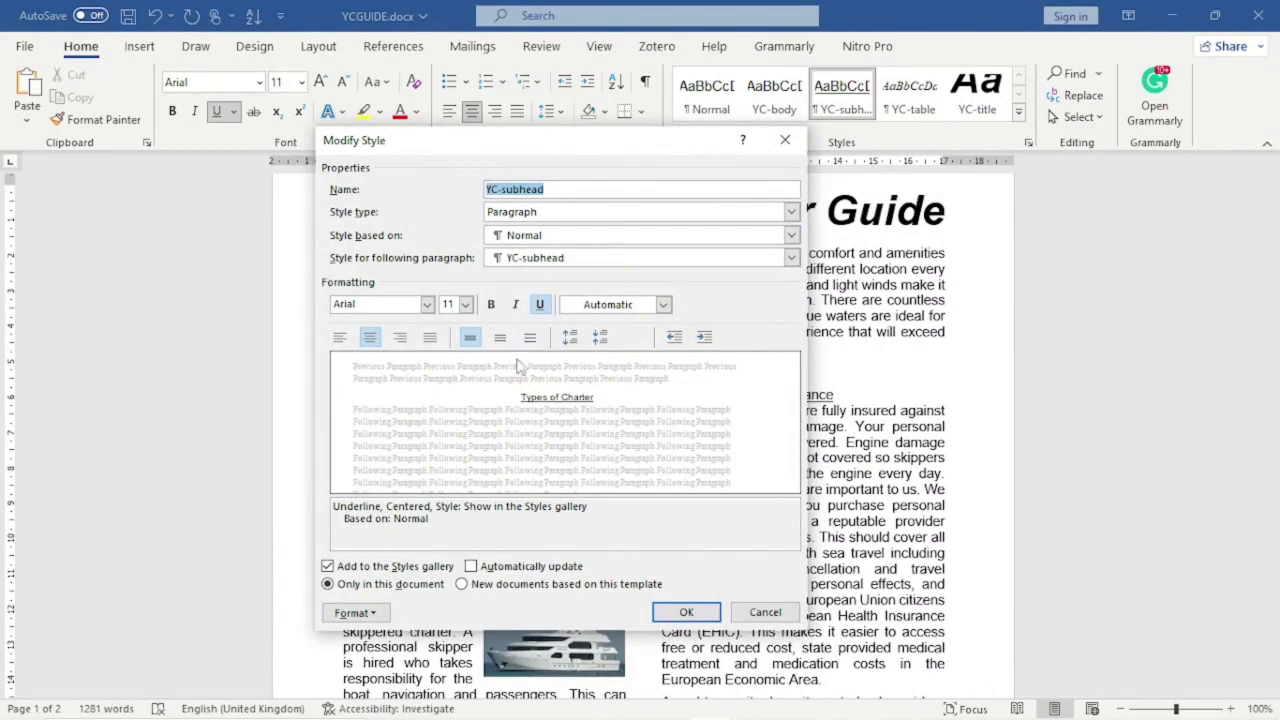
Step: Recheck question 9's required formatting in the exam paper, then return to the Modify Style dialog
{"action": "mouse_move", "coordinate": [482, 701]}
{"action": "left_click", "coordinate": [565, 640]}
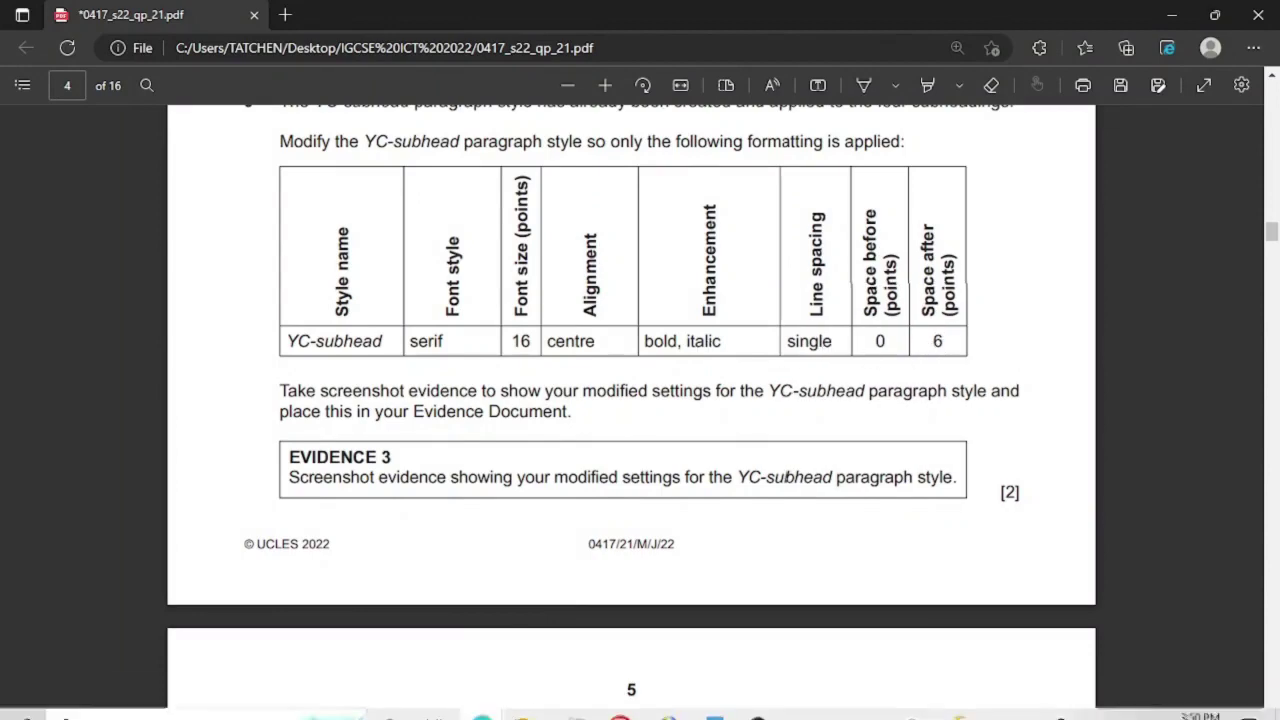
{"action": "mouse_move", "coordinate": [711, 701]}
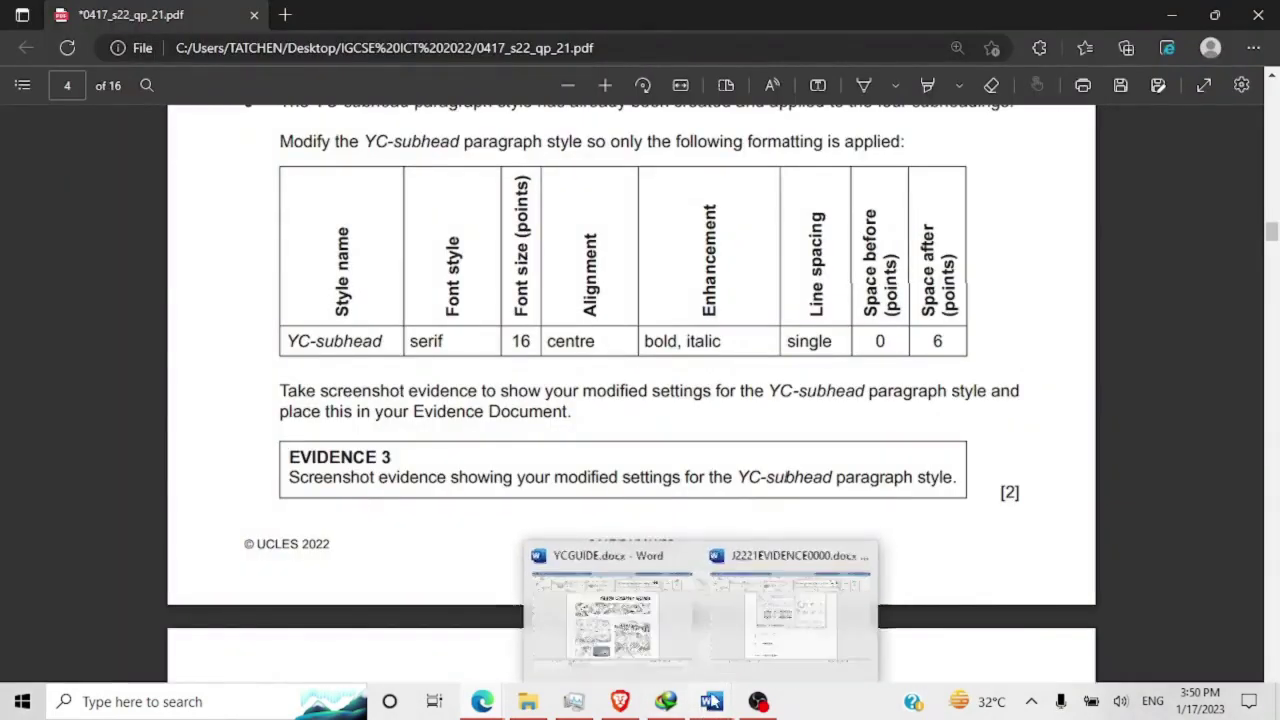
{"action": "left_click", "coordinate": [607, 622]}
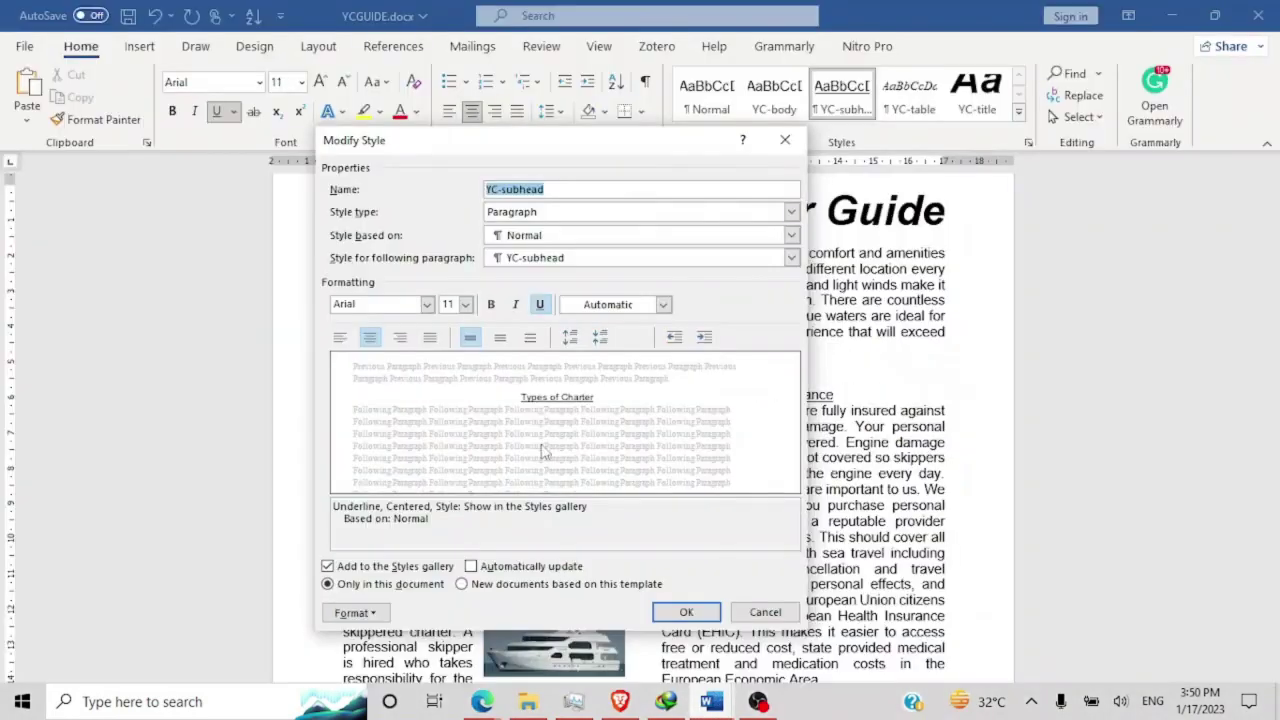
Step: Set the YC-subhead style to Times New Roman 16 pt, bold italic, with underline removed
{"action": "left_click", "coordinate": [427, 304]}
{"action": "left_click", "coordinate": [338, 388]}
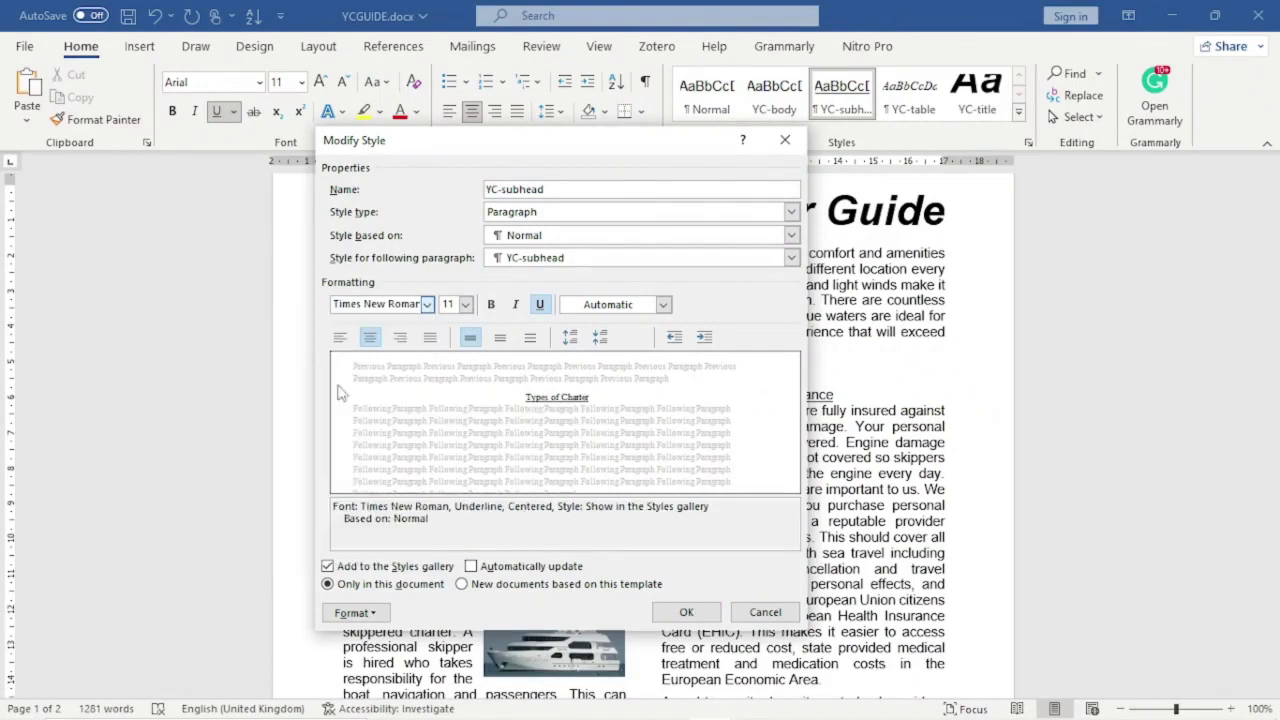
{"action": "left_click", "coordinate": [465, 305]}
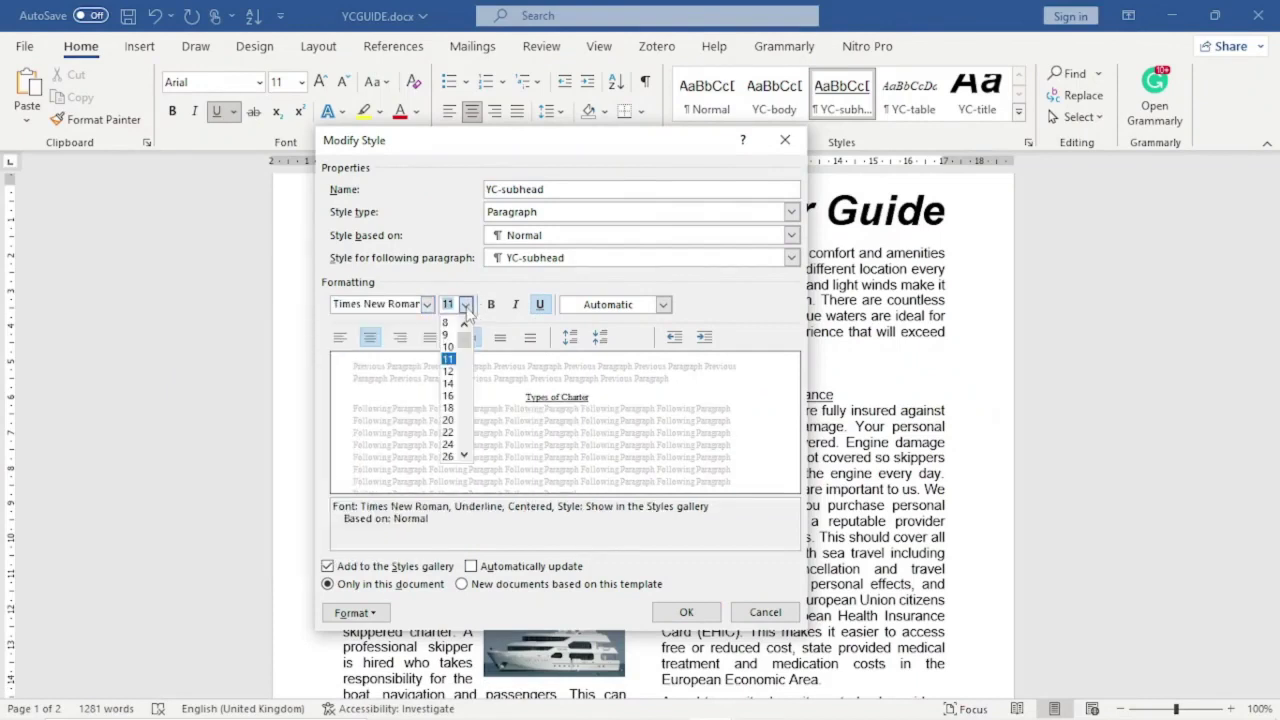
{"action": "left_click", "coordinate": [448, 396]}
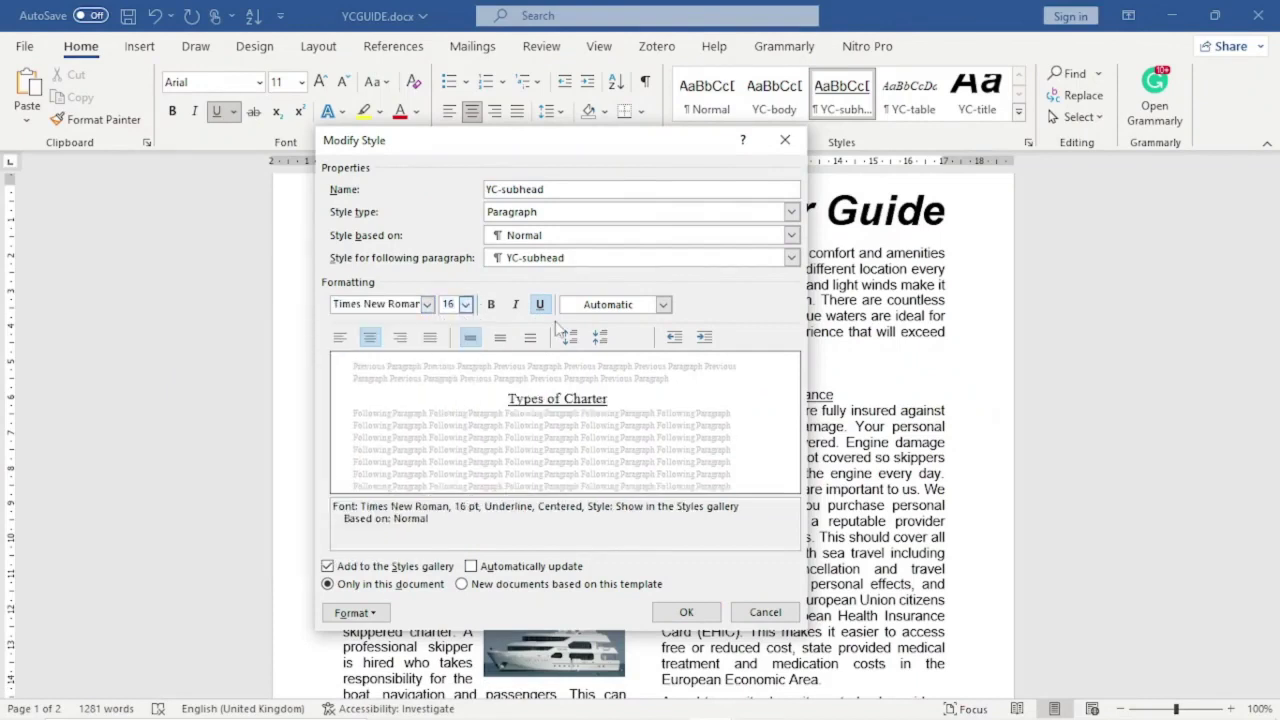
{"action": "left_click", "coordinate": [491, 304]}
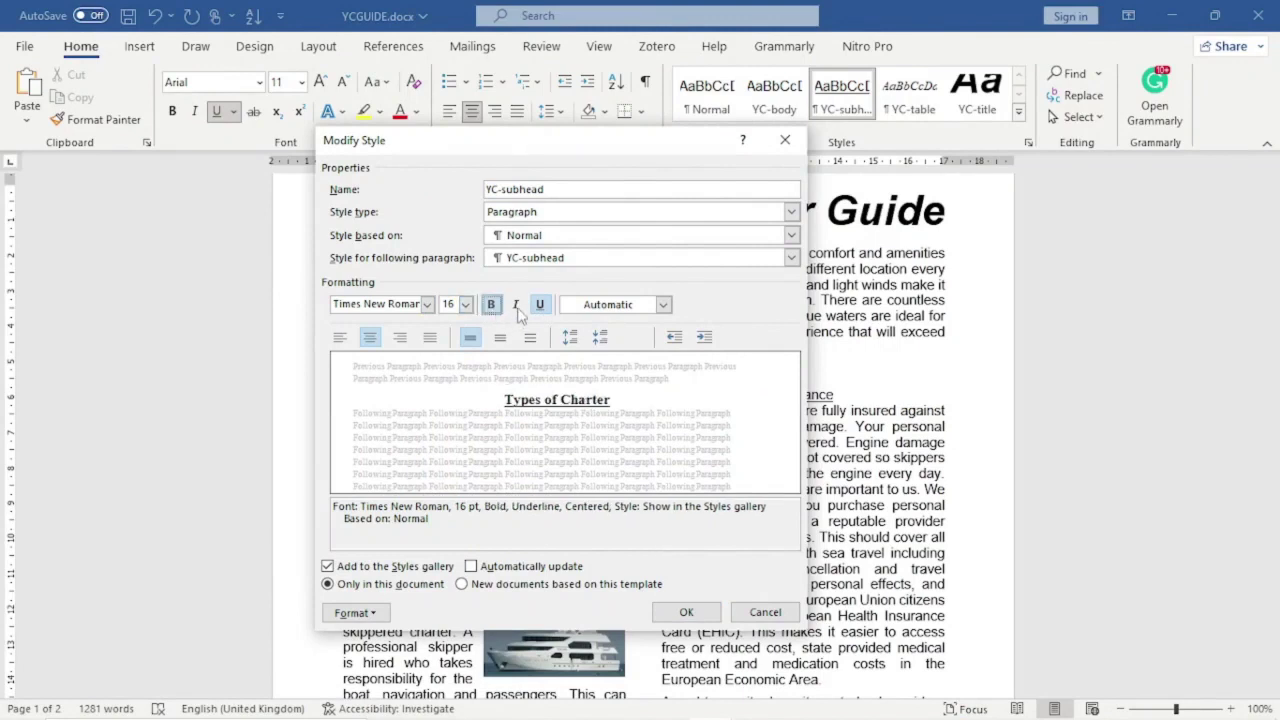
{"action": "left_click", "coordinate": [516, 306]}
{"action": "left_click", "coordinate": [540, 306]}
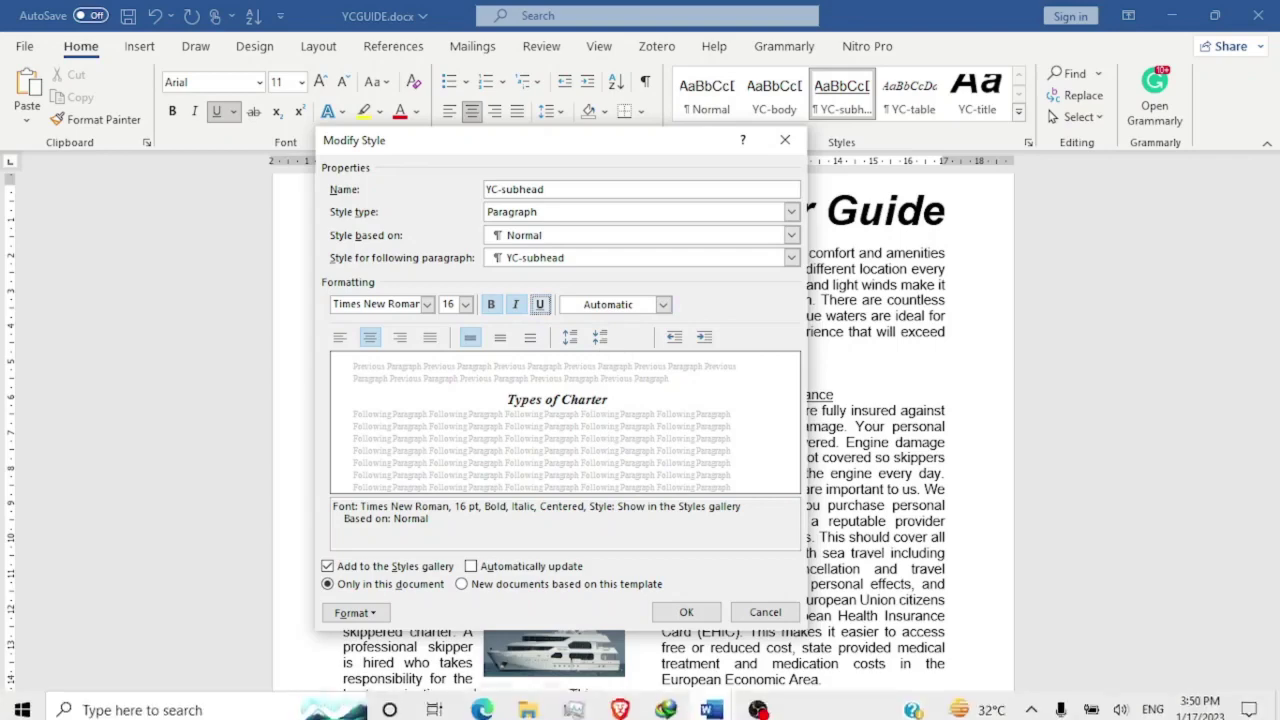
Step: Enter 6 pt as the YC-subhead style's paragraph spacing after
{"action": "mouse_move", "coordinate": [573, 701]}
{"action": "mouse_move", "coordinate": [482, 701]}
{"action": "mouse_move", "coordinate": [520, 635]}
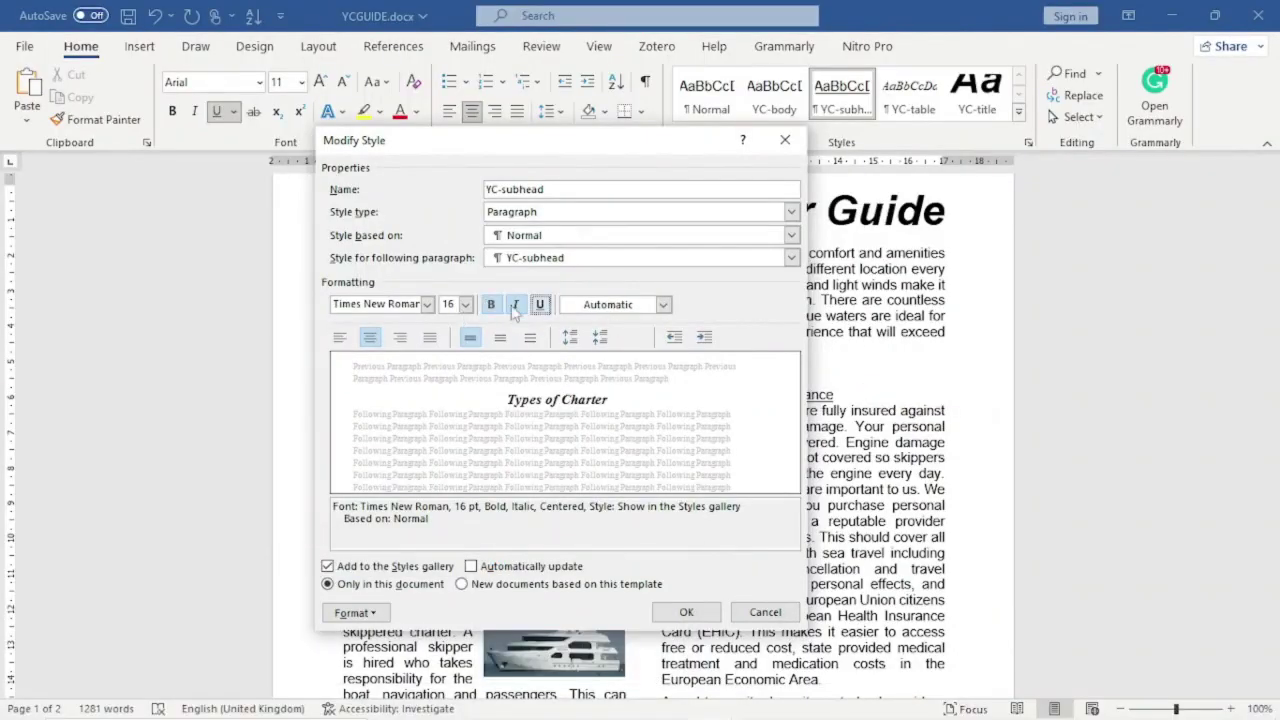
{"action": "left_click", "coordinate": [370, 615]}
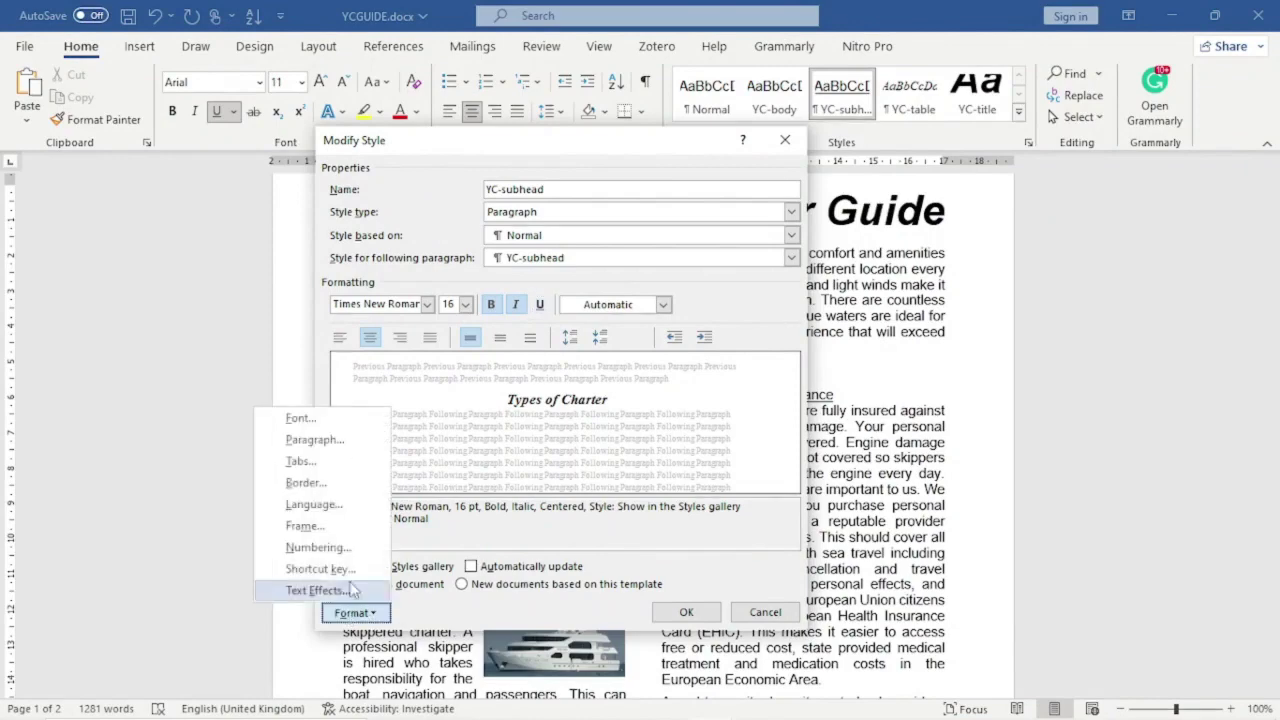
{"action": "left_click", "coordinate": [336, 447]}
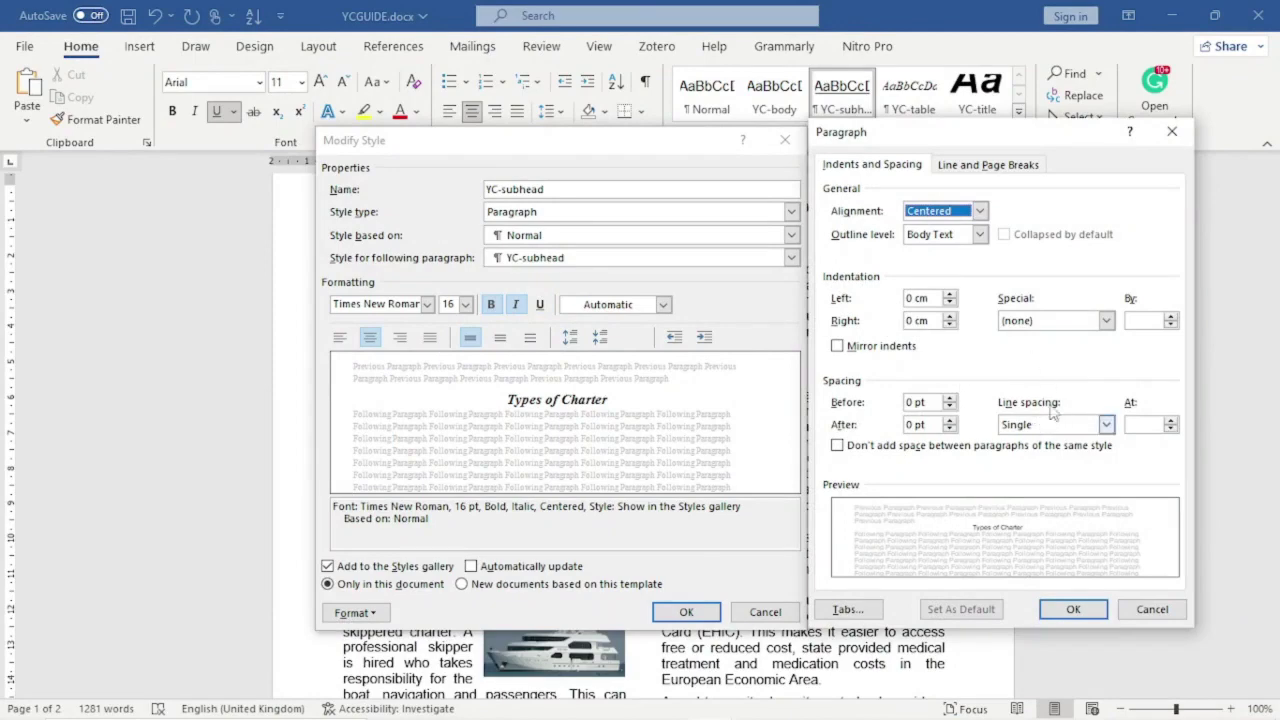
{"action": "left_click", "coordinate": [908, 425]}
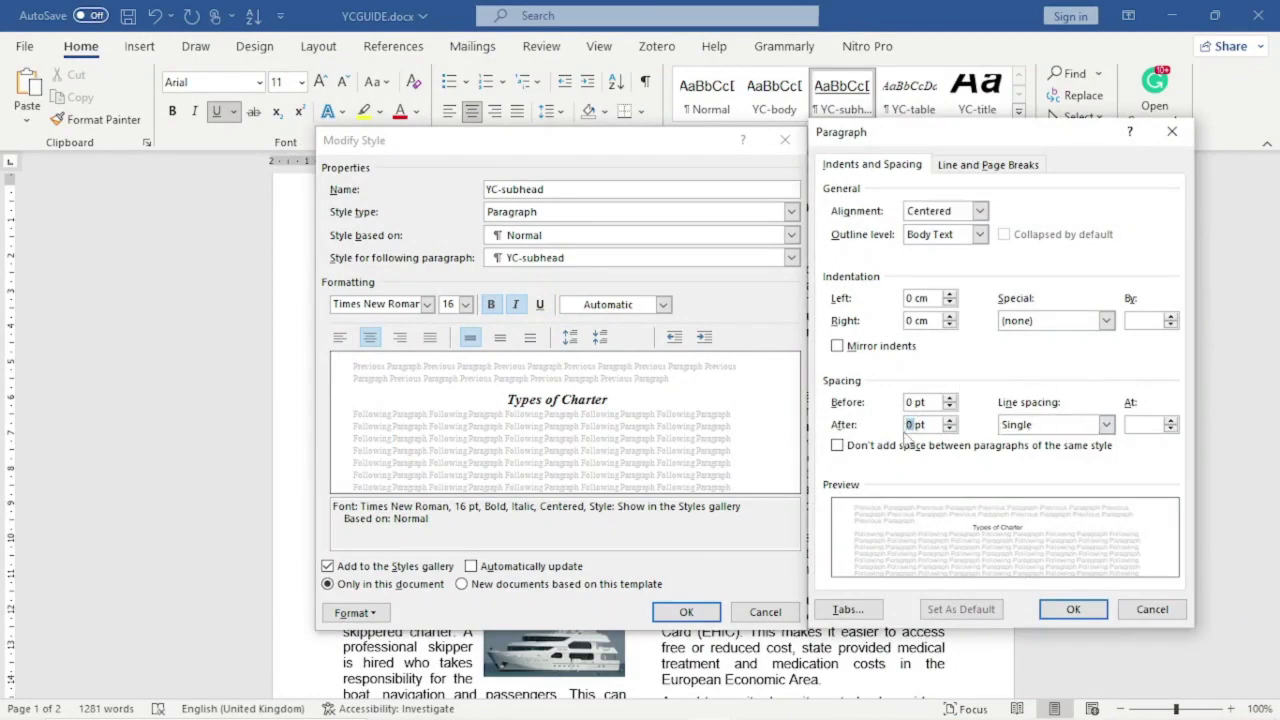
{"action": "type", "text": "6"}
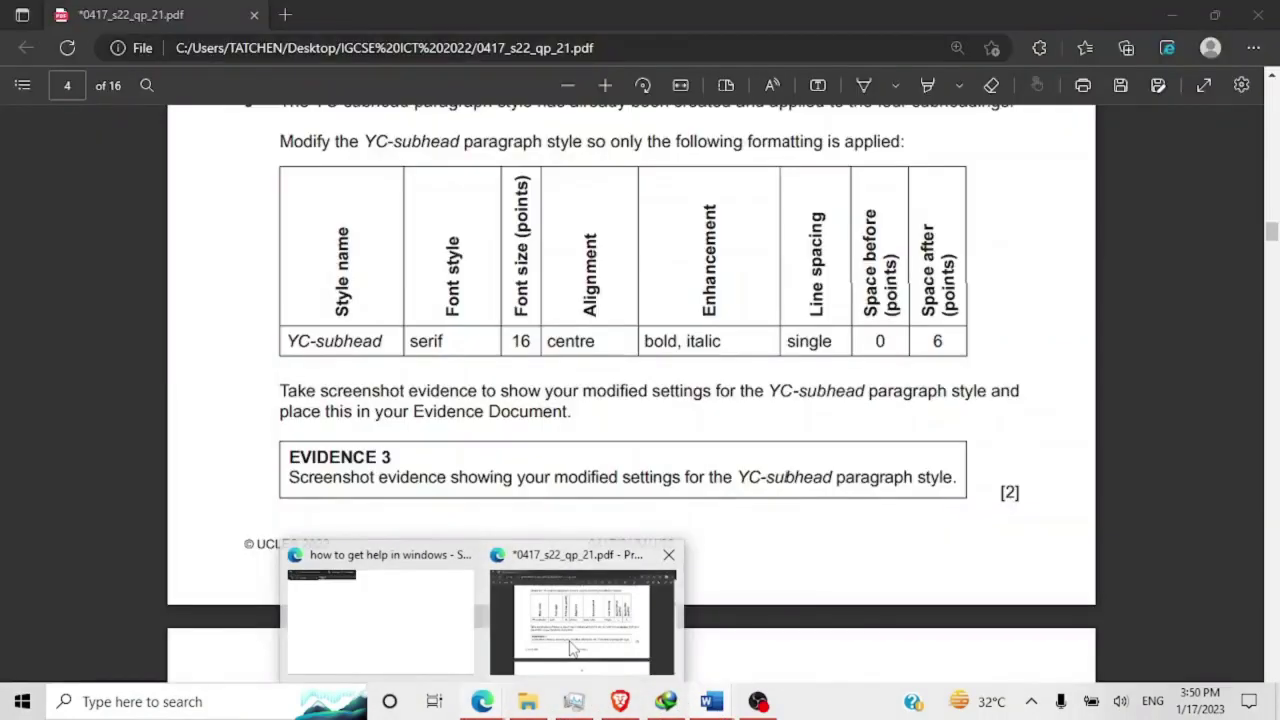
Step: Snip the Modify Style and Paragraph dialogs showing the YC-subhead settings
{"action": "left_click", "coordinate": [573, 648]}
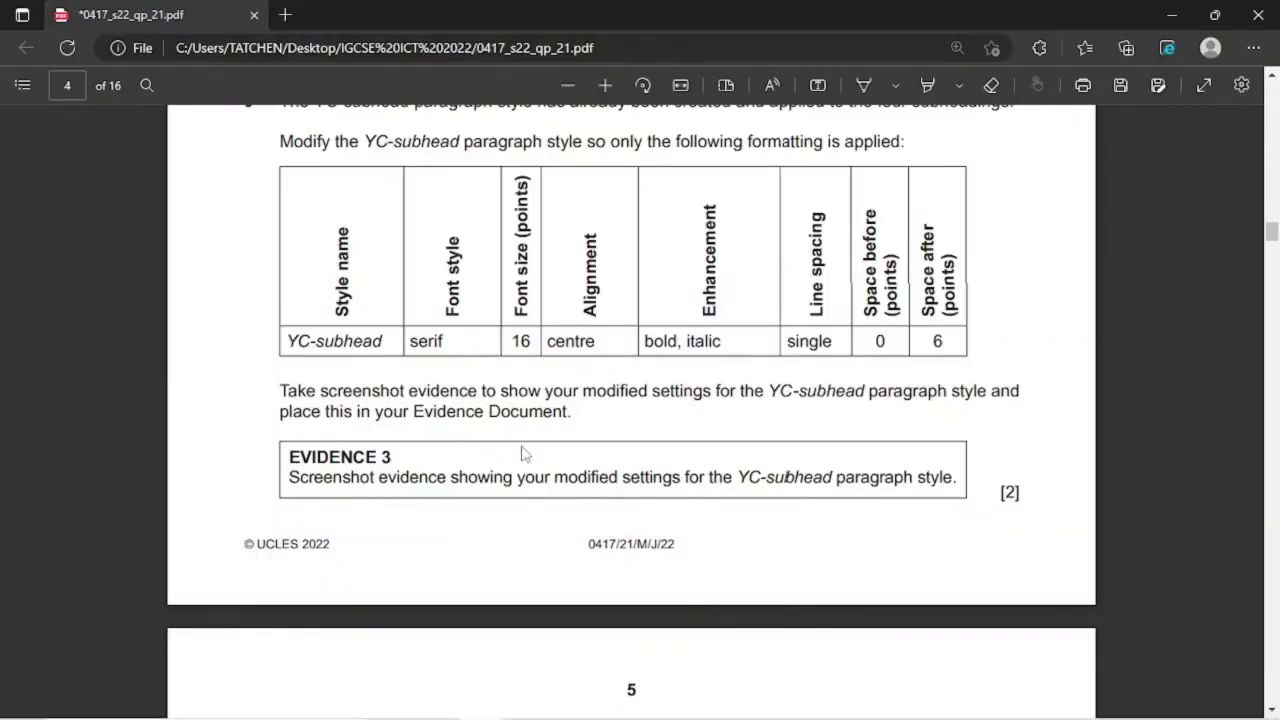
{"action": "key", "text": "alt+Tab"}
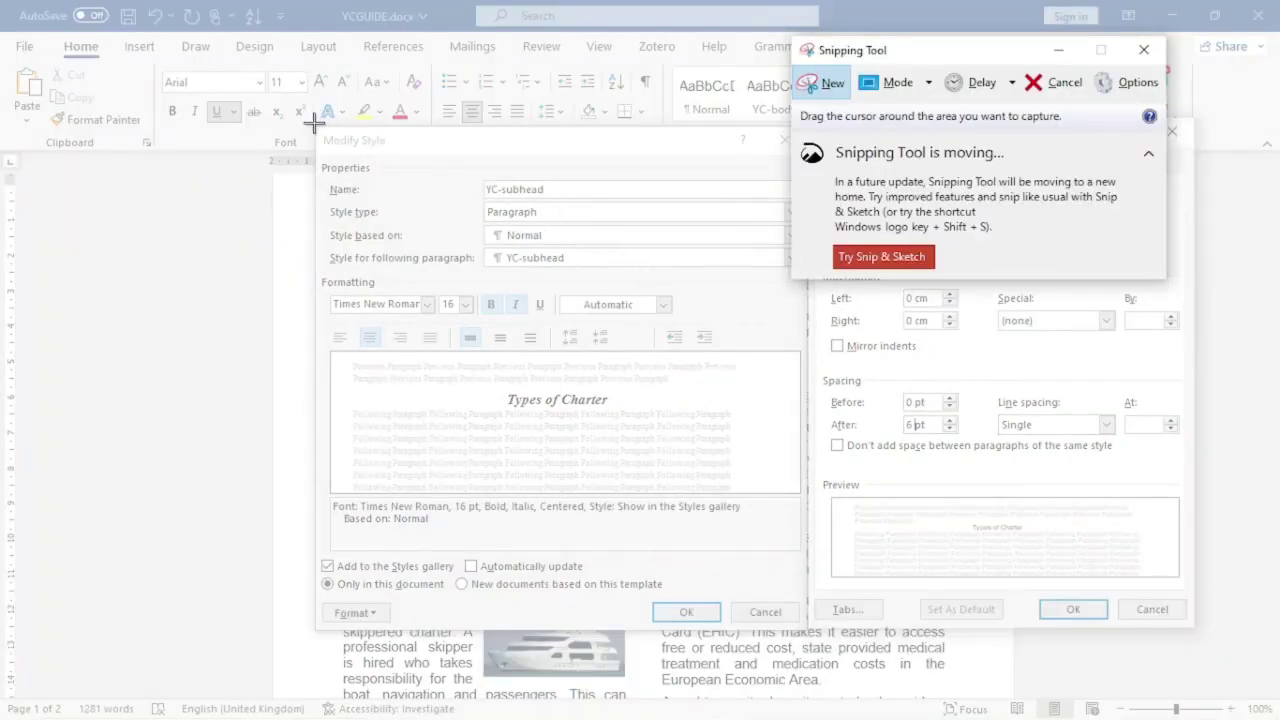
{"action": "left_click_drag", "start_coordinate": [312, 124], "coordinate": [1205, 628]}
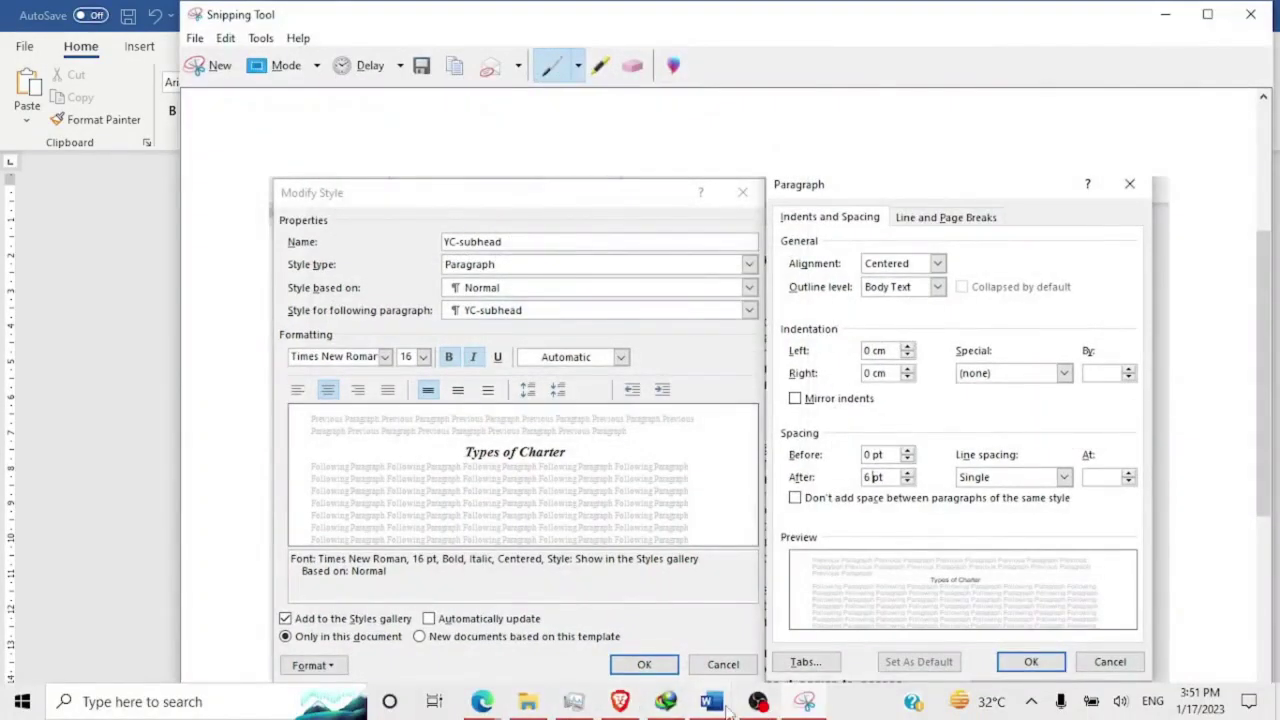
Step: Paste the style settings screenshot below 'Step 9 - EVIDENCE 3 here:' in J2221EVIDENCE0000.docx
{"action": "mouse_move", "coordinate": [711, 701]}
{"action": "left_click", "coordinate": [800, 668]}
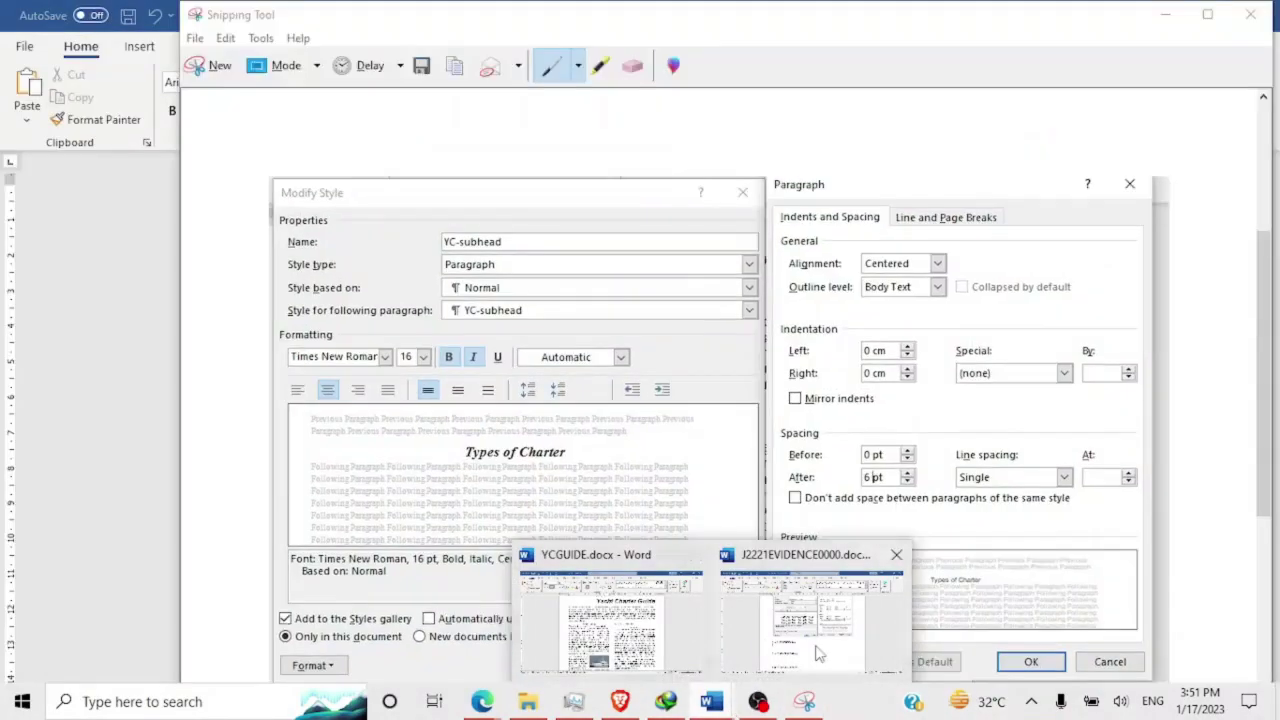
{"action": "left_click", "coordinate": [818, 650]}
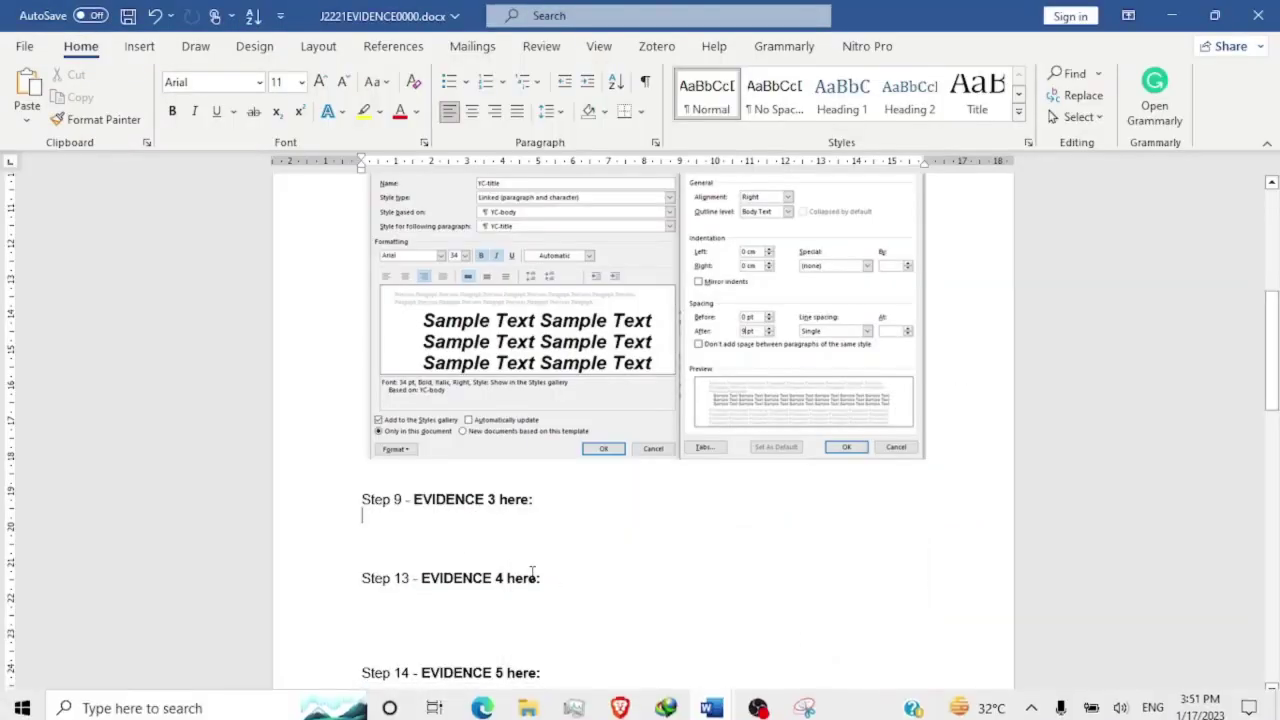
{"action": "left_click", "coordinate": [479, 519]}
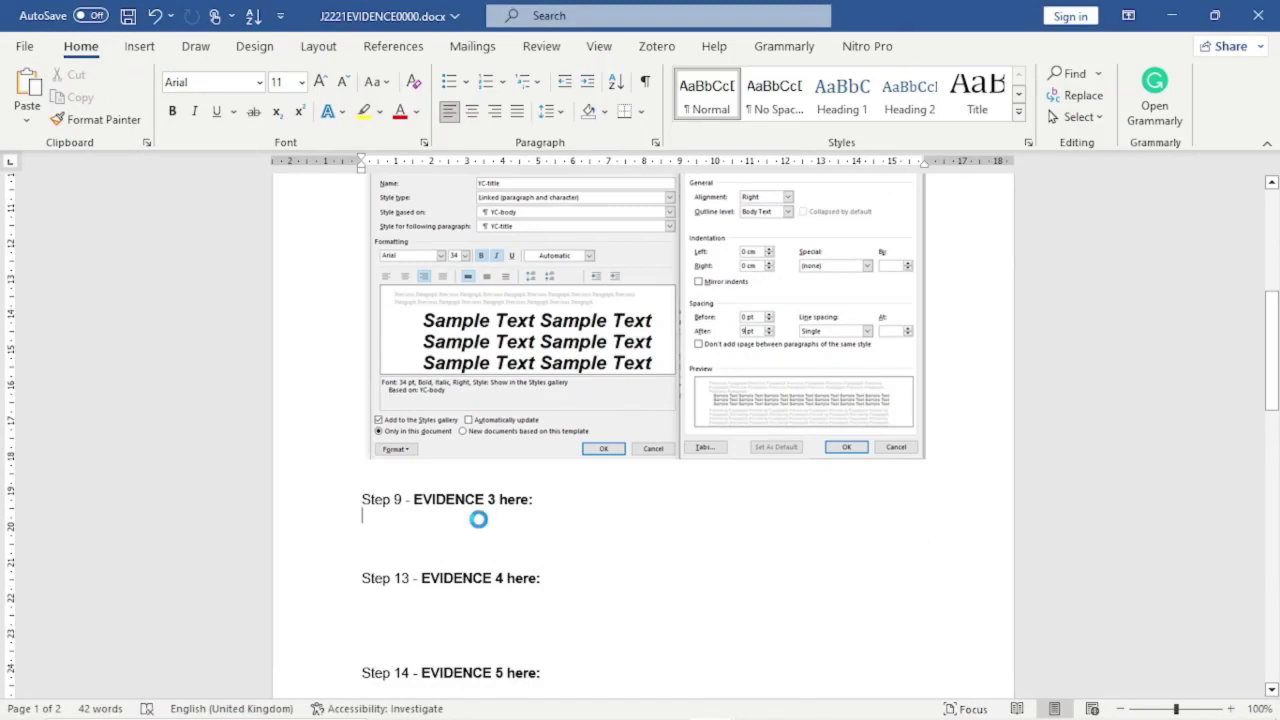
{"action": "key", "text": "ctrl+v"}
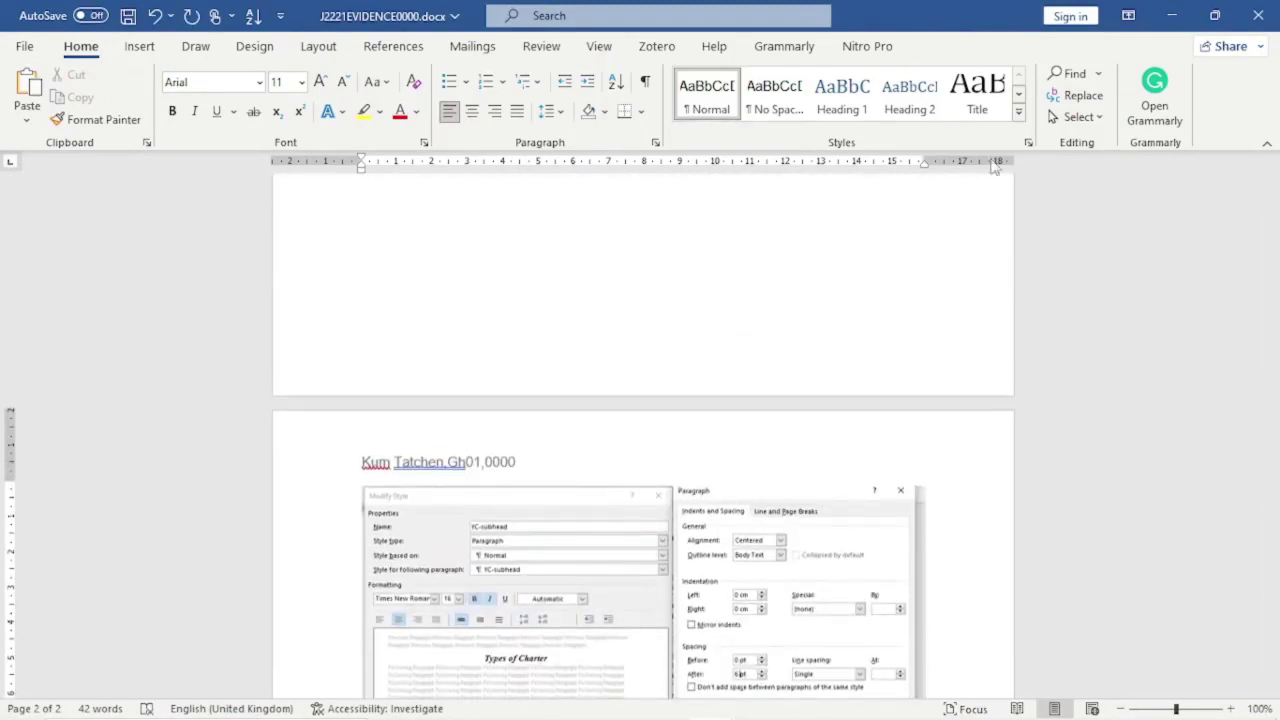
Step: Minimize the evidence document and Snipping Tool, then confirm the 6 pt spacing after
{"action": "left_click", "coordinate": [1176, 16]}
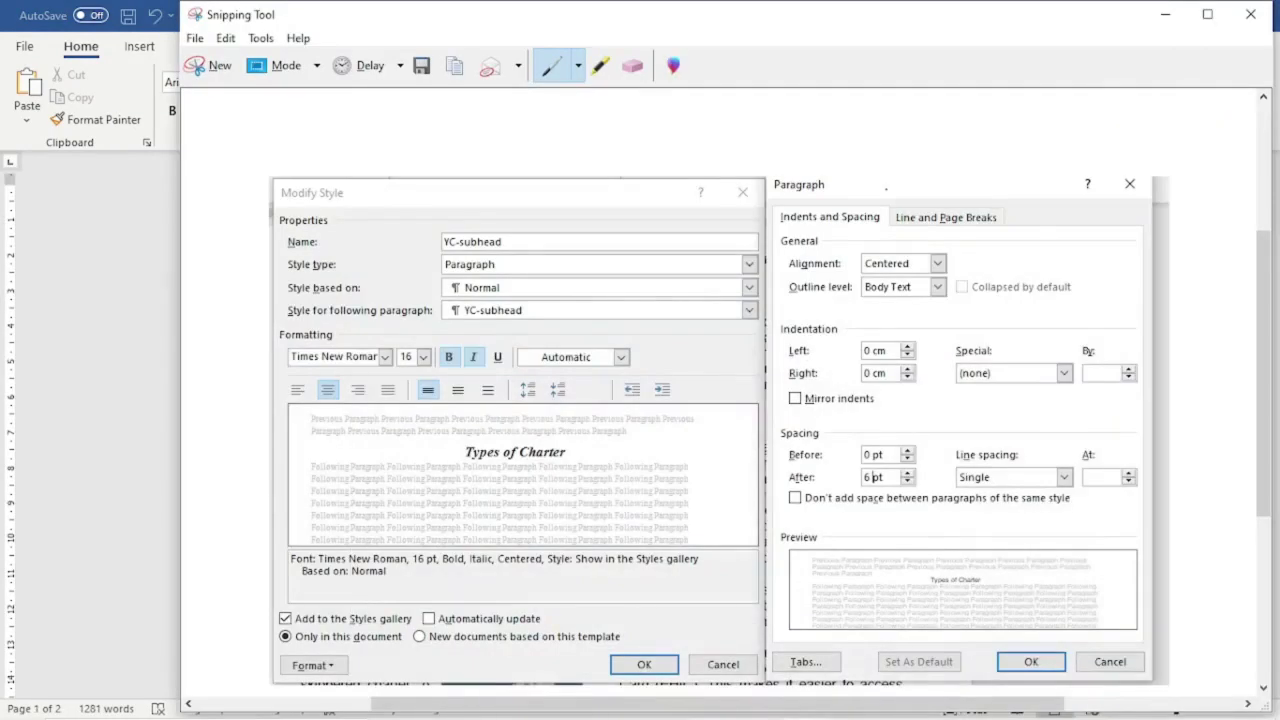
{"action": "left_click", "coordinate": [1164, 14]}
{"action": "left_click", "coordinate": [1066, 609]}
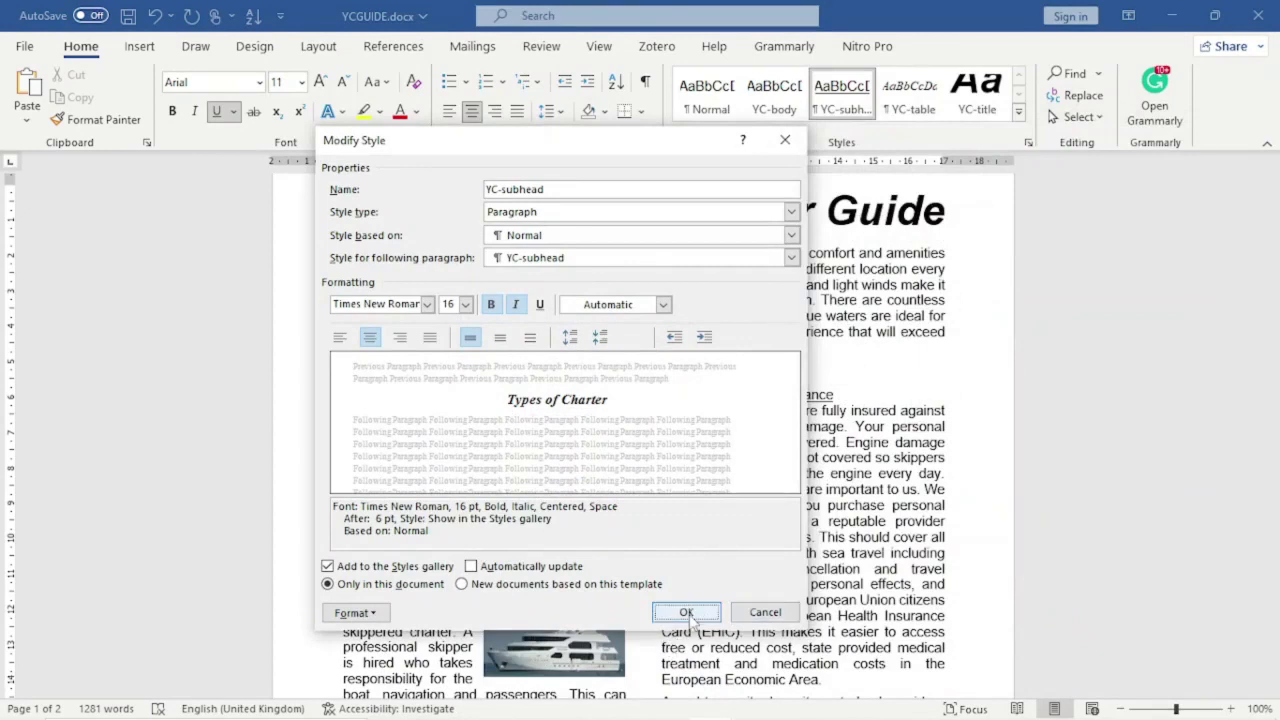
Step: Apply the revised YC-subhead style and check the restyled Types of Charter, Insurance and Costs subheadings
{"action": "left_click_drag", "start_coordinate": [741, 140], "coordinate": [962, 100]}
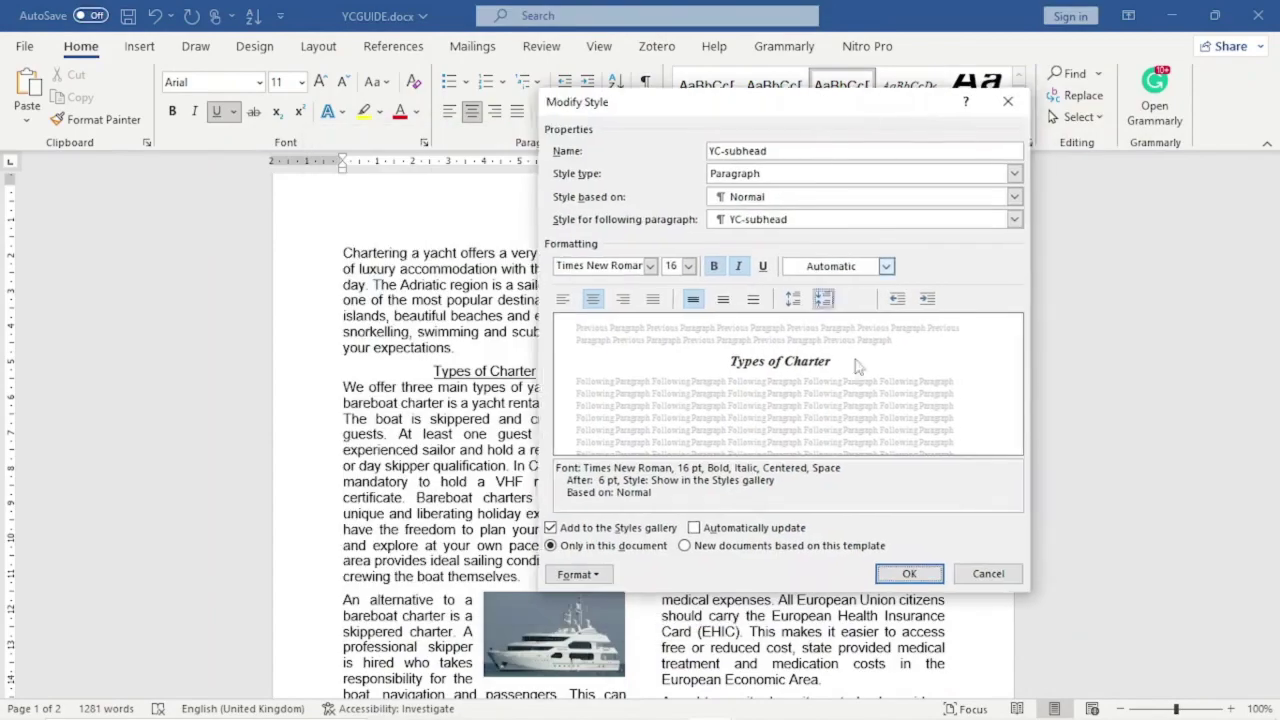
{"action": "left_click", "coordinate": [903, 571]}
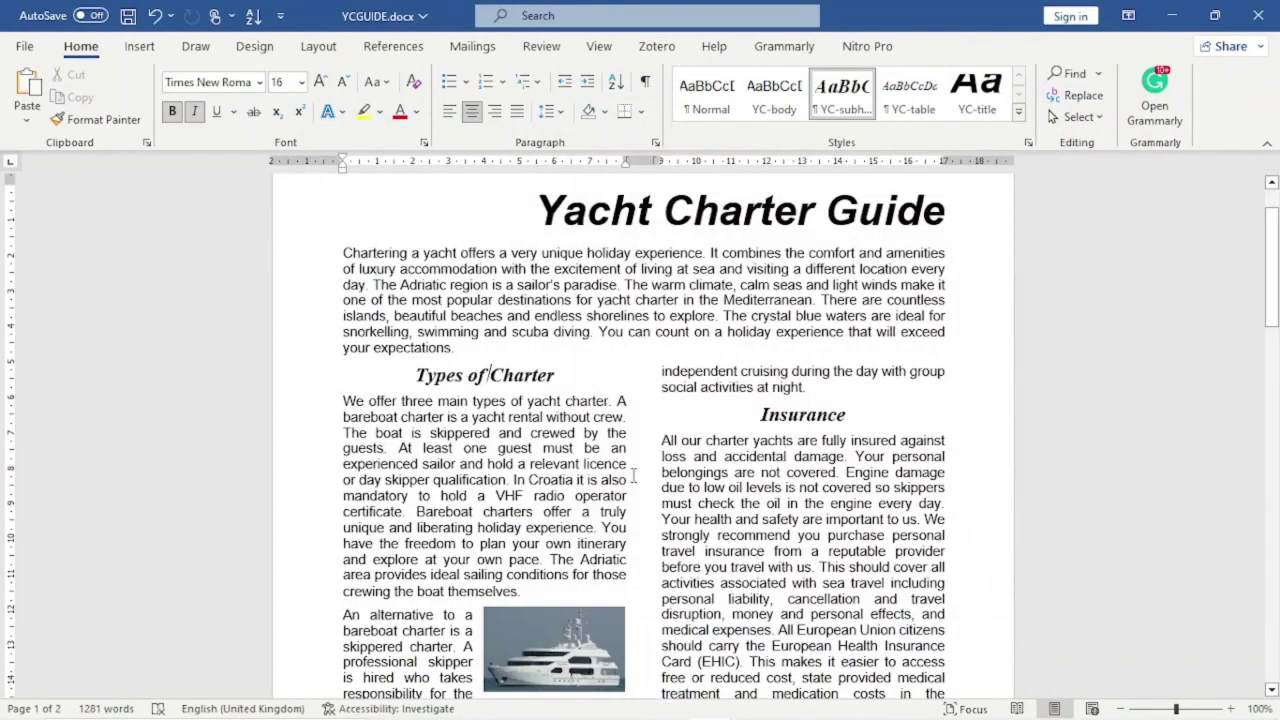
{"action": "scroll", "coordinate": [633, 477], "scroll_direction": "down", "scroll_amount": 20}
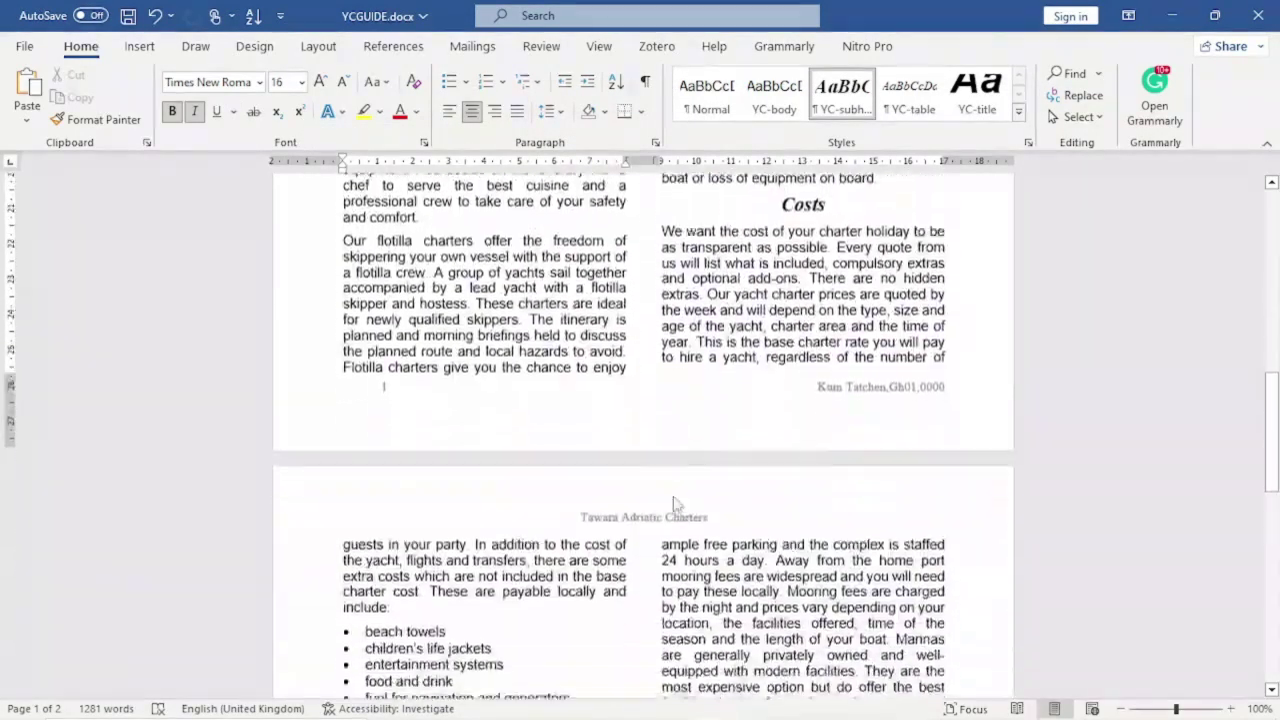
{"action": "scroll", "coordinate": [674, 504], "scroll_direction": "down", "scroll_amount": 15}
{"action": "scroll", "coordinate": [674, 500], "scroll_direction": "up", "scroll_amount": 8}
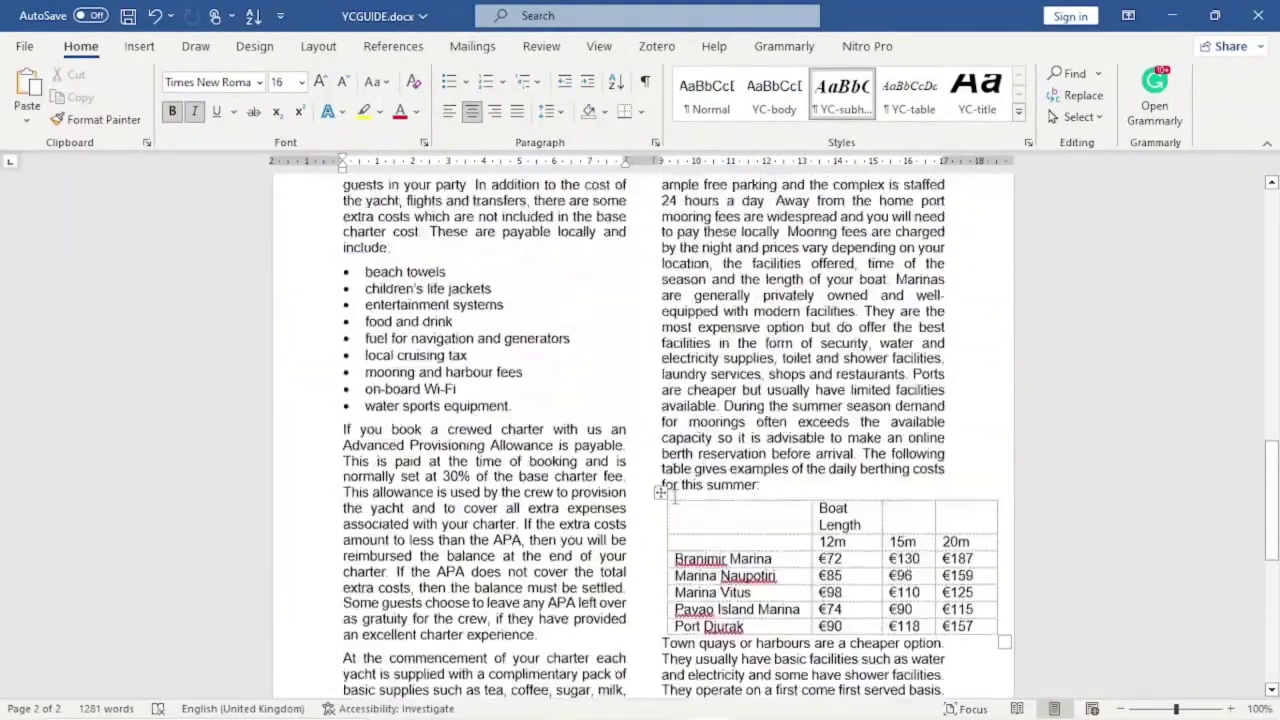
{"action": "scroll", "coordinate": [674, 496], "scroll_direction": "up", "scroll_amount": 6}
Step: Draw a red tick beside question 9 on the exam PDF in Edge
{"action": "mouse_move", "coordinate": [483, 701]}
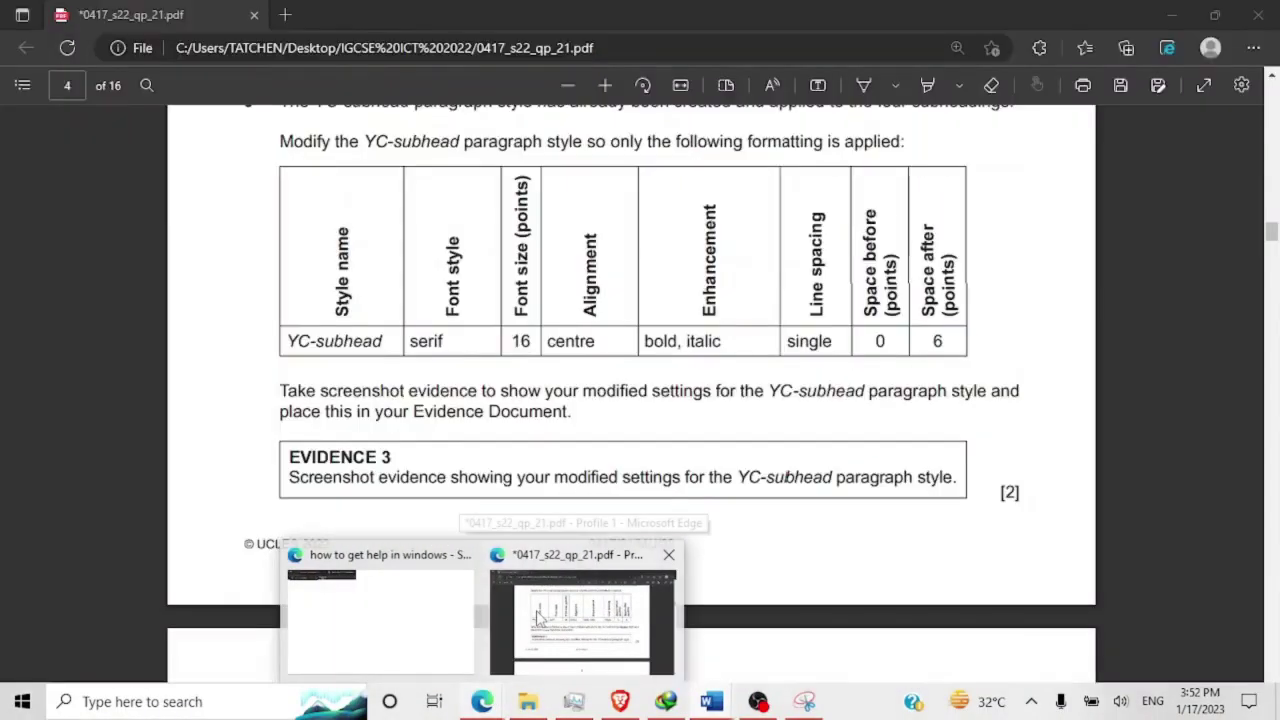
{"action": "left_click", "coordinate": [575, 610]}
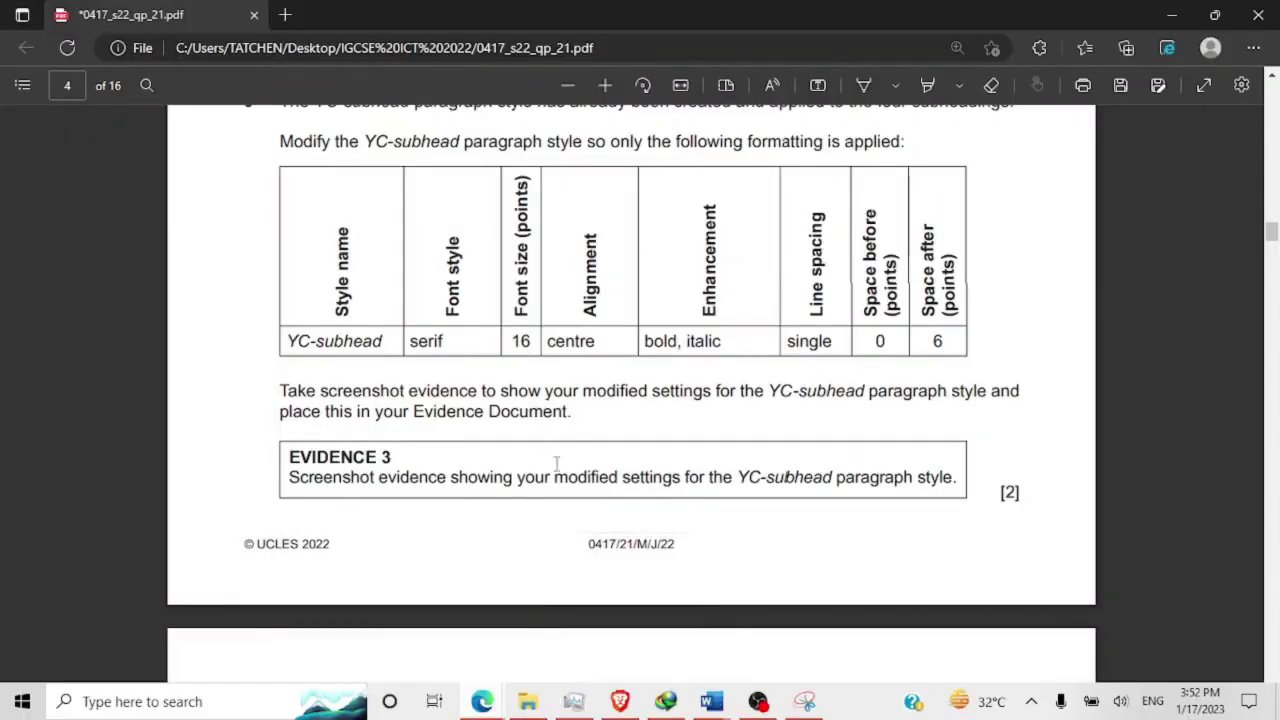
{"action": "scroll", "coordinate": [557, 462], "scroll_direction": "down", "scroll_amount": 4}
{"action": "scroll", "coordinate": [563, 443], "scroll_direction": "up", "scroll_amount": 3}
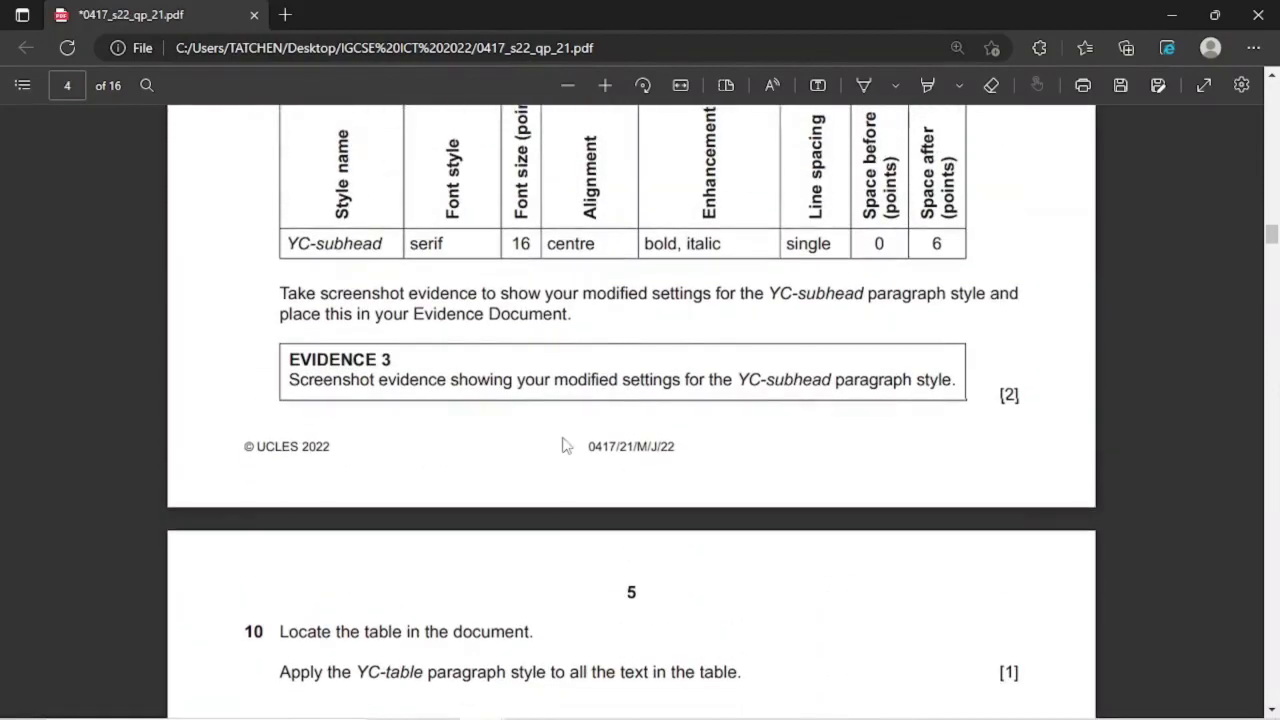
{"action": "scroll", "coordinate": [563, 447], "scroll_direction": "down", "scroll_amount": 5}
{"action": "scroll", "coordinate": [563, 449], "scroll_direction": "up", "scroll_amount": 7}
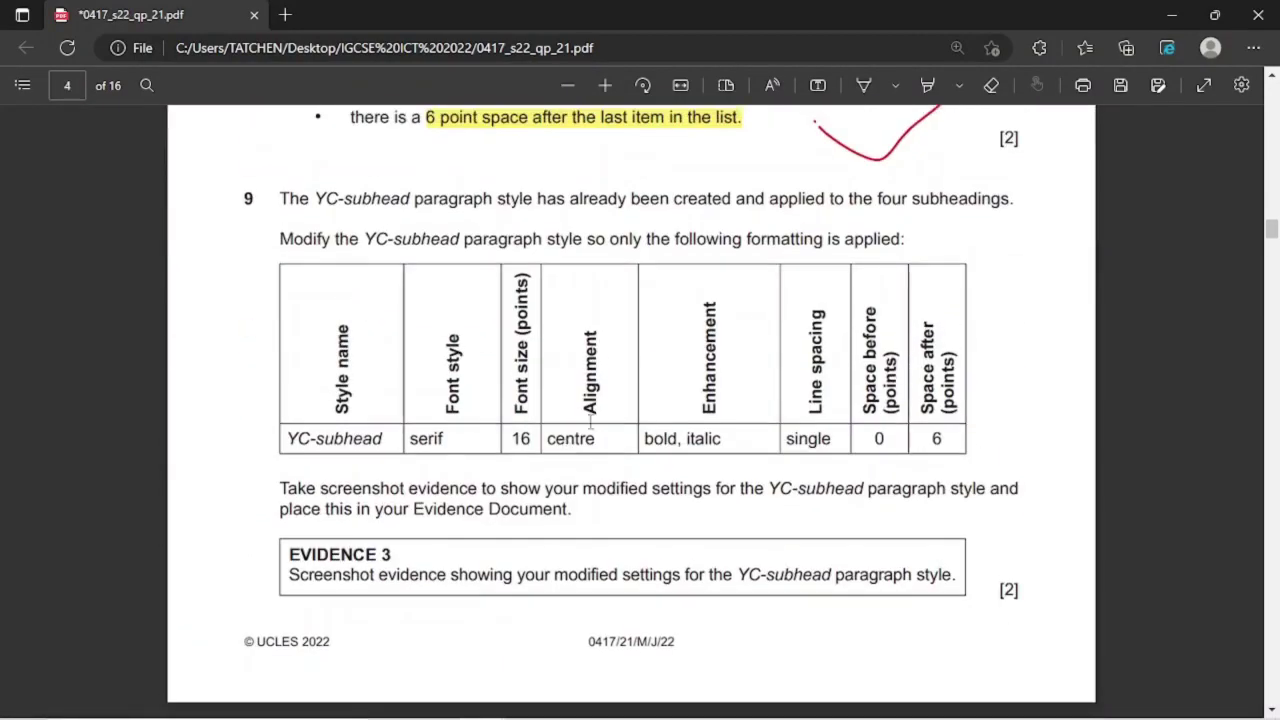
{"action": "left_click", "coordinate": [864, 87]}
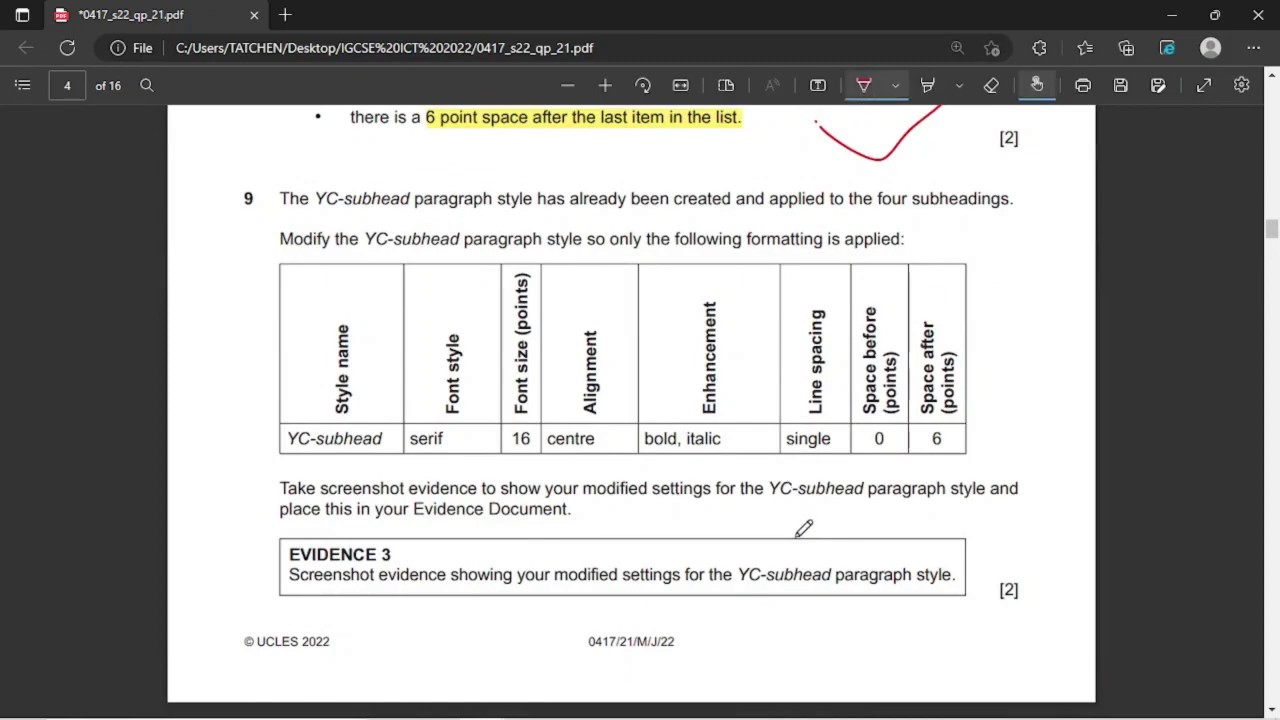
{"action": "left_click_drag", "start_coordinate": [818, 574], "coordinate": [1026, 408]}
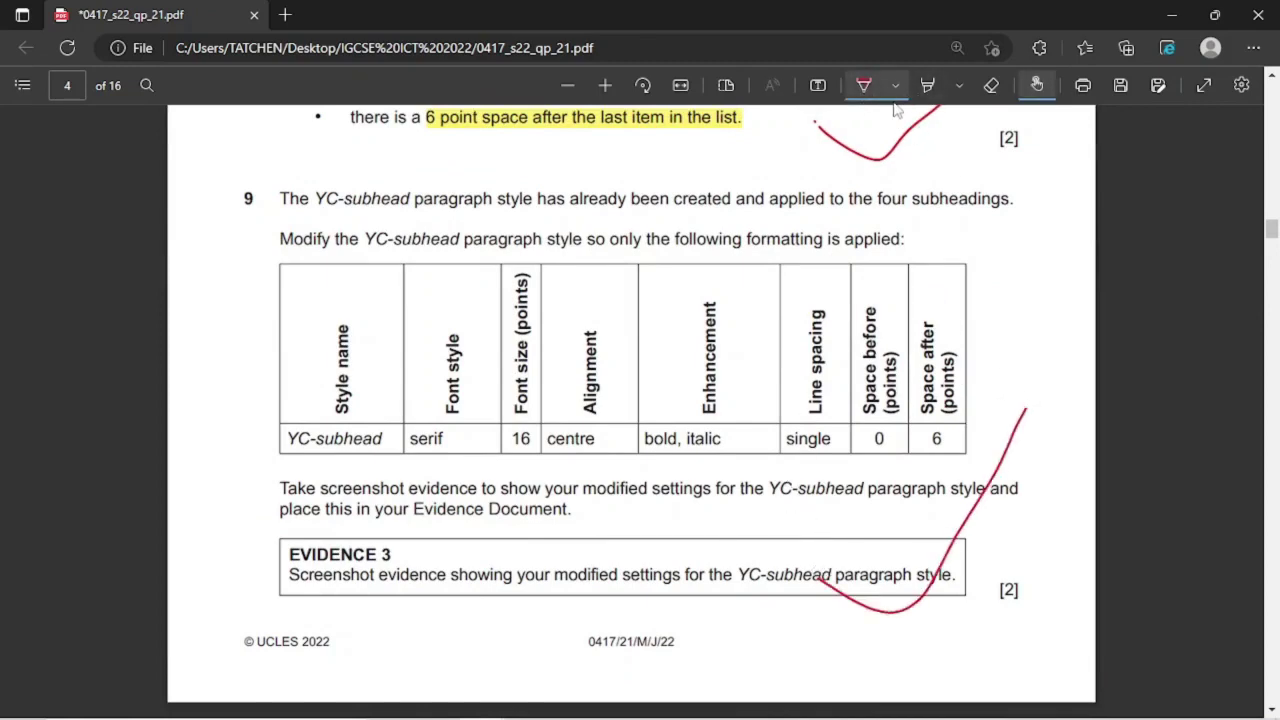
{"action": "key", "text": "Escape"}
Step: Return to YCGUIDE.docx in Word at the daily berthing costs table
{"action": "scroll", "coordinate": [786, 248], "scroll_direction": "down", "scroll_amount": 8}
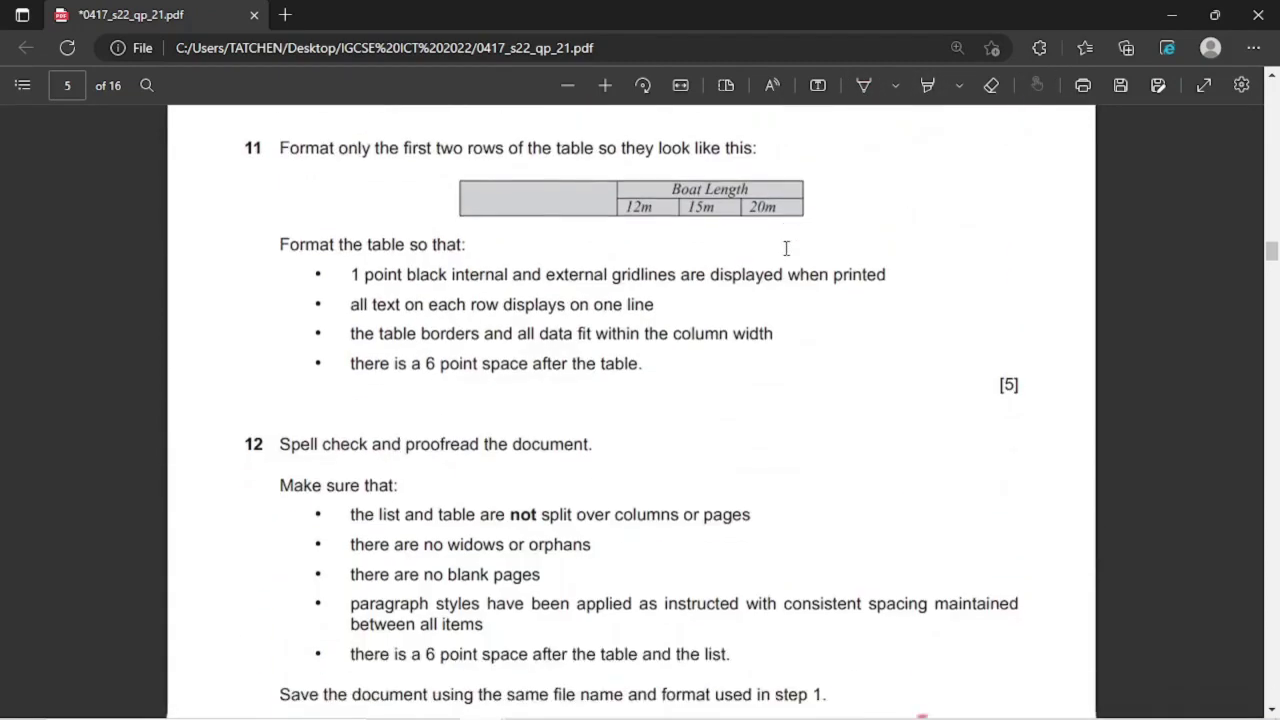
{"action": "scroll", "coordinate": [786, 248], "scroll_direction": "up", "scroll_amount": 2}
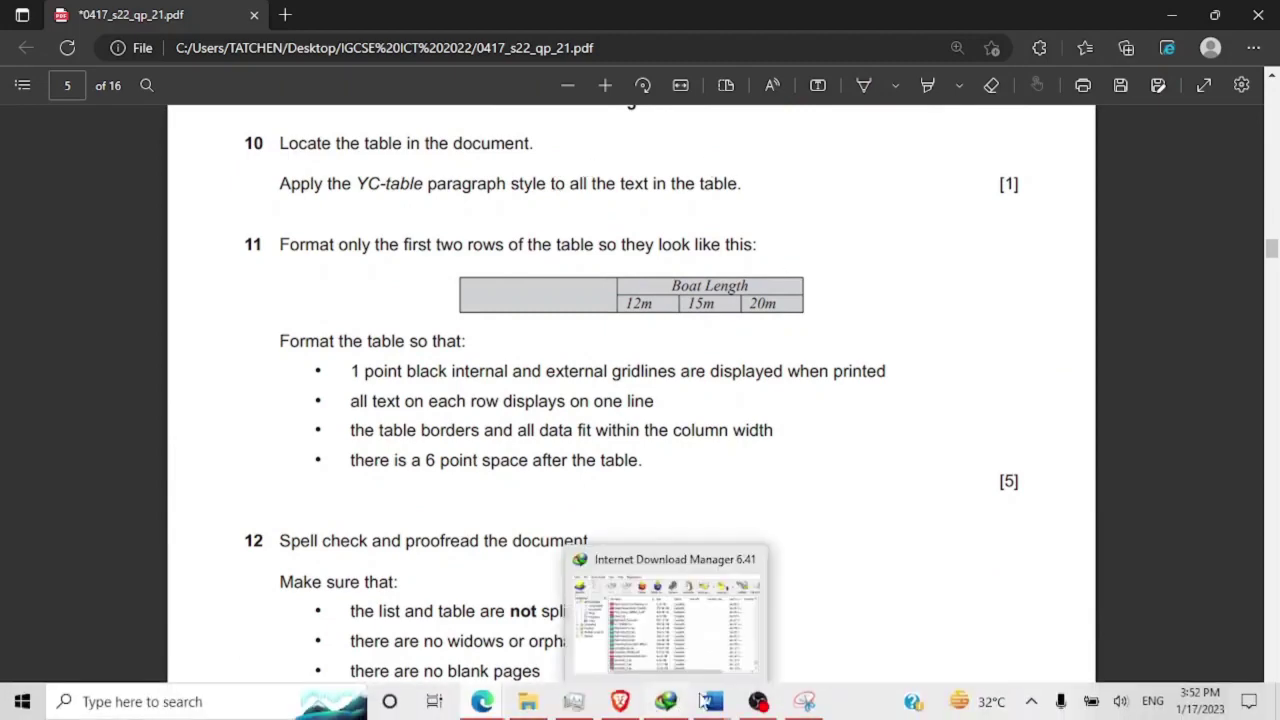
{"action": "mouse_move", "coordinate": [711, 701]}
{"action": "left_click", "coordinate": [656, 637]}
{"action": "scroll", "coordinate": [843, 538], "scroll_direction": "down", "scroll_amount": 5}
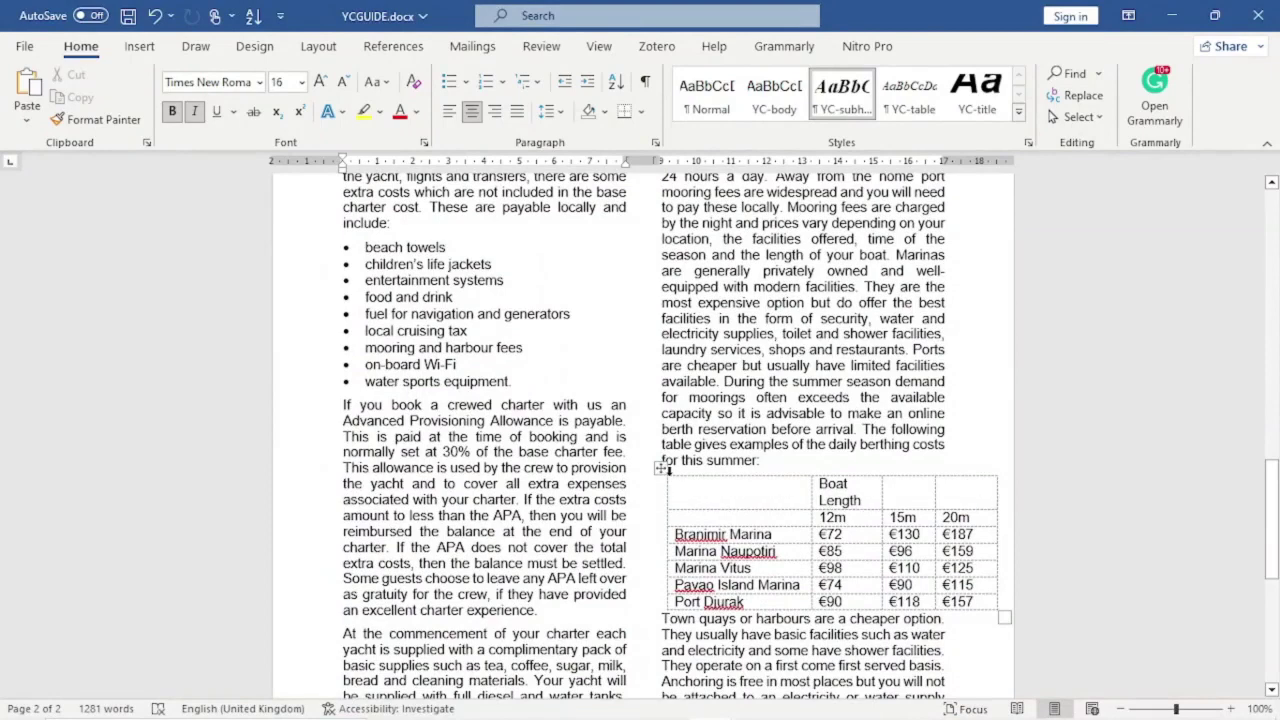
Step: Apply the YC-table style to the whole berthing-costs table, then bring the exam PDF back
{"action": "left_click", "coordinate": [661, 470]}
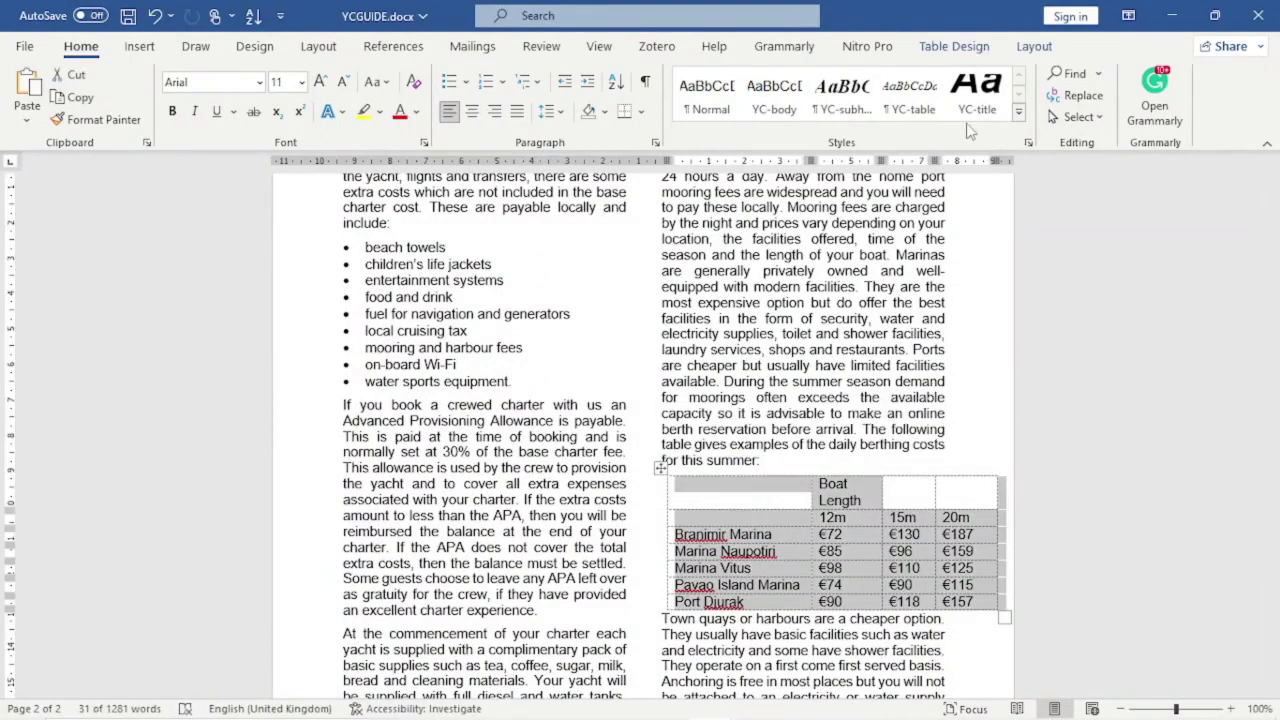
{"action": "left_click", "coordinate": [909, 97]}
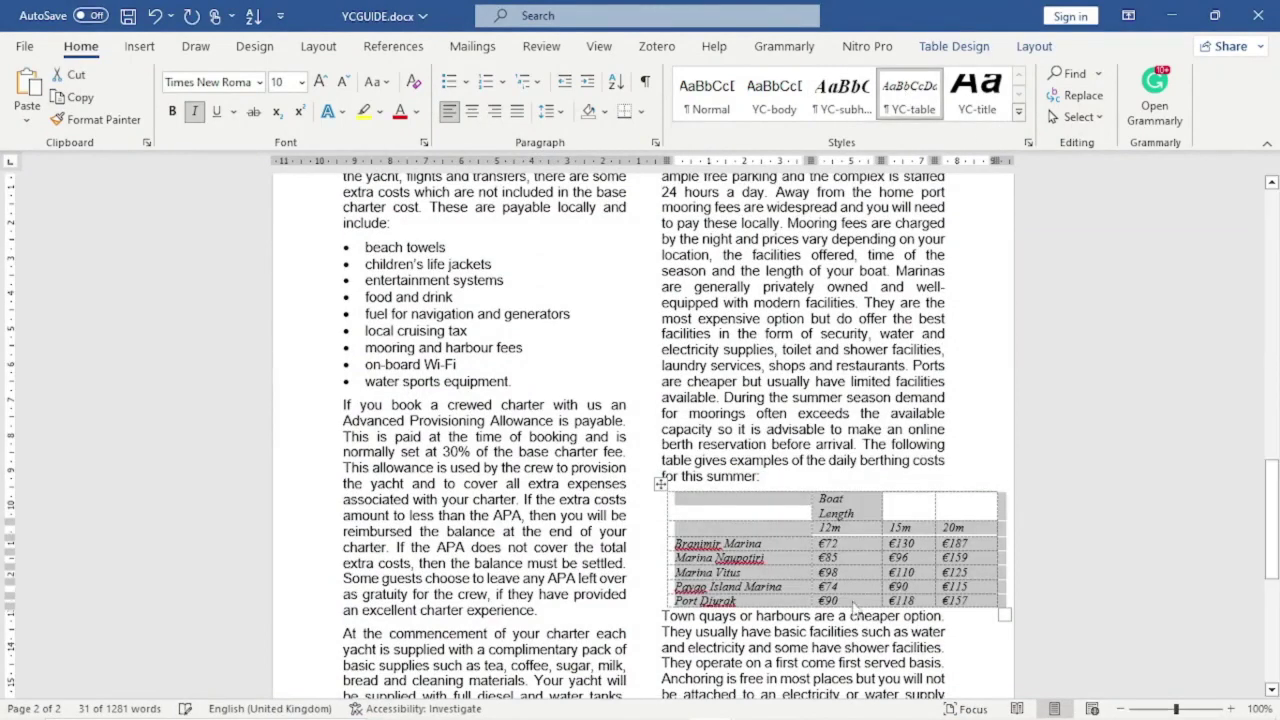
{"action": "mouse_move", "coordinate": [482, 701]}
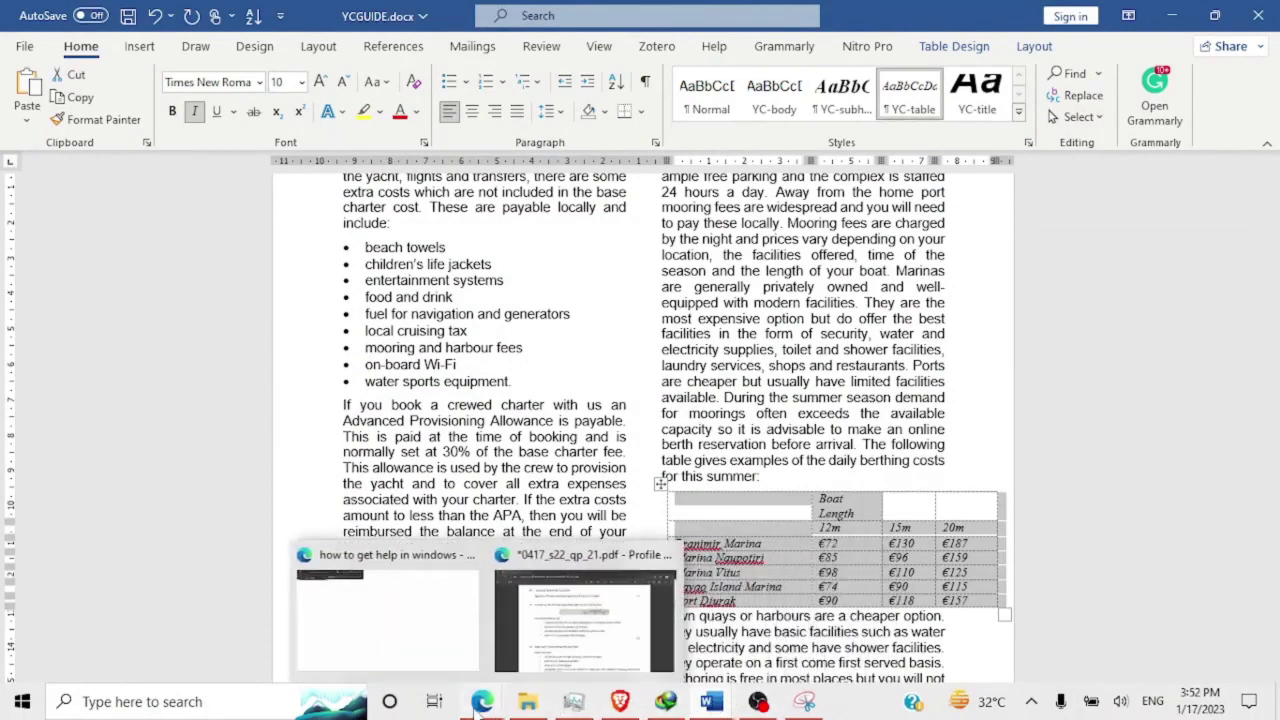
{"action": "left_click", "coordinate": [561, 621]}
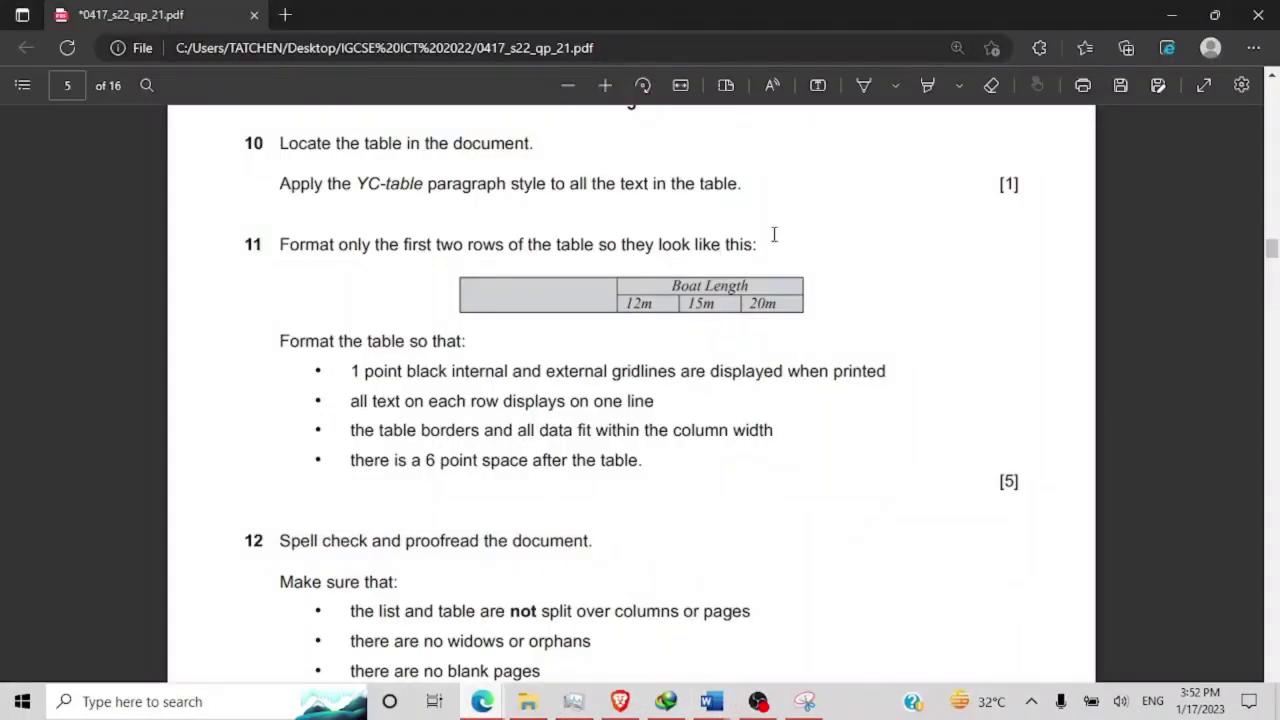
Step: Tick question 10 on the exam PDF, check the evidence document, then return to YCGUIDE.docx
{"action": "left_click", "coordinate": [866, 86]}
{"action": "left_click_drag", "start_coordinate": [736, 185], "coordinate": [865, 122]}
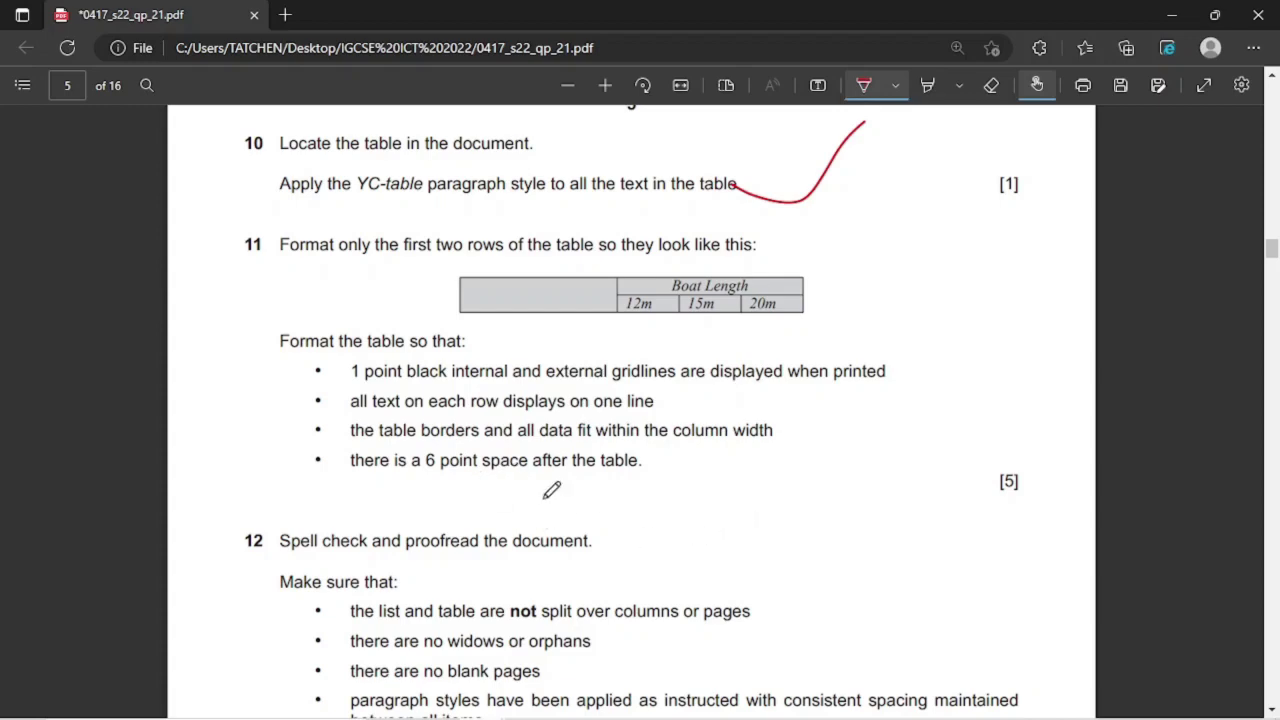
{"action": "mouse_move", "coordinate": [705, 708]}
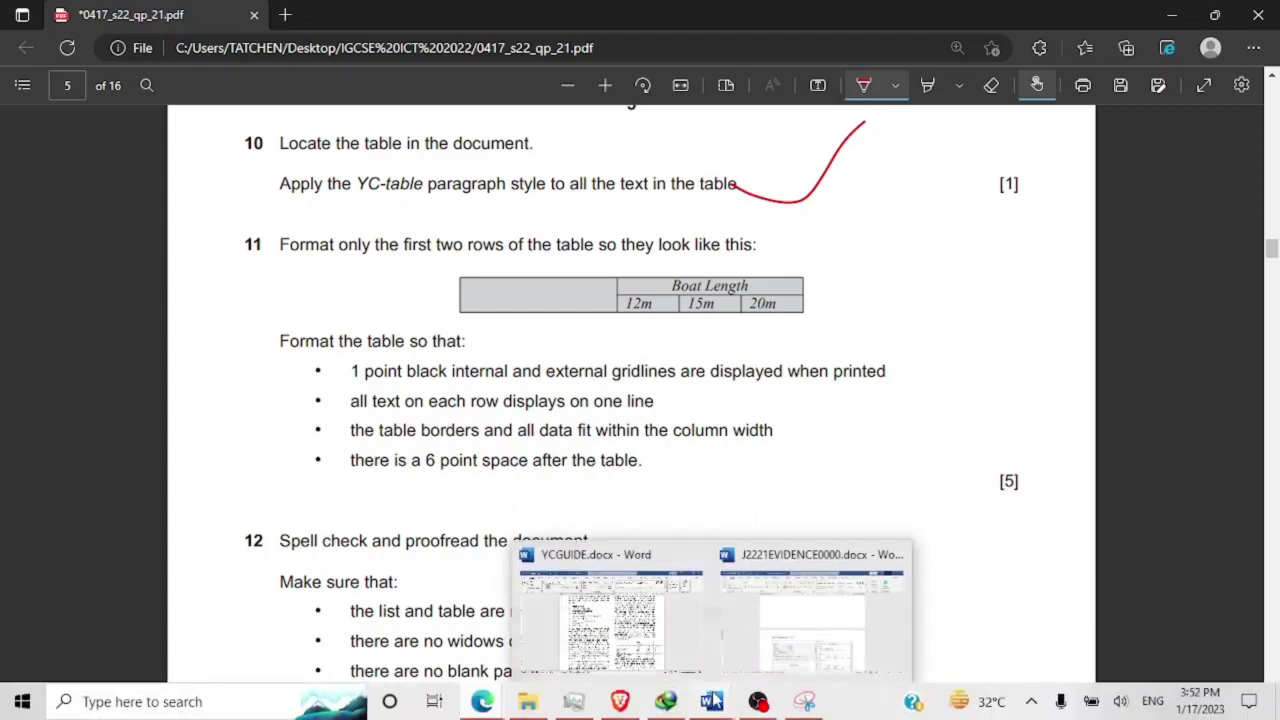
{"action": "mouse_move", "coordinate": [773, 620]}
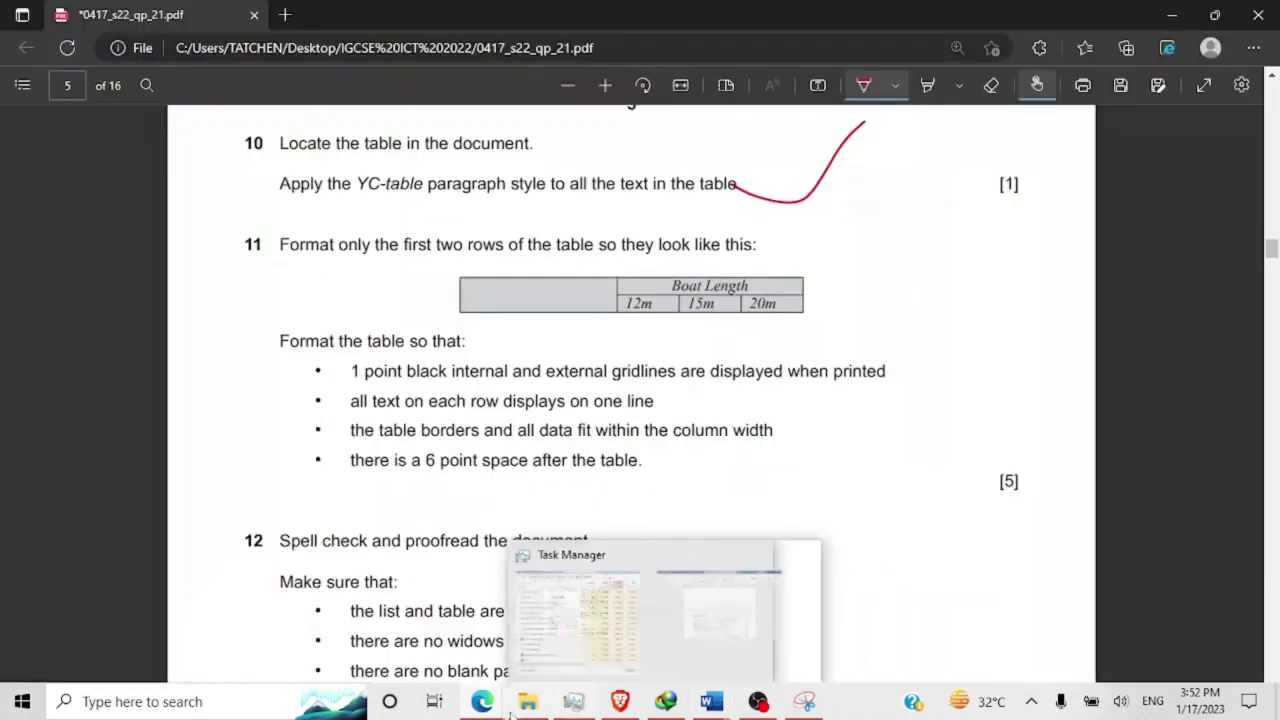
{"action": "mouse_move", "coordinate": [493, 704]}
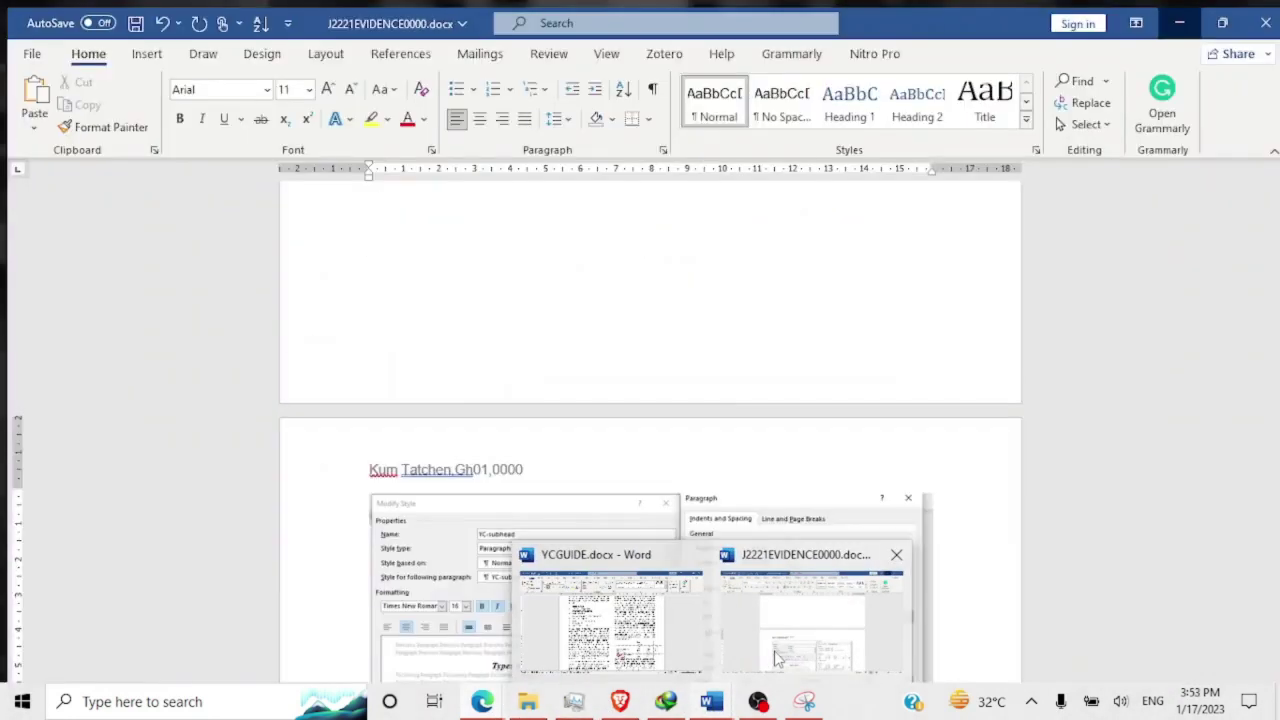
{"action": "left_click", "coordinate": [775, 657]}
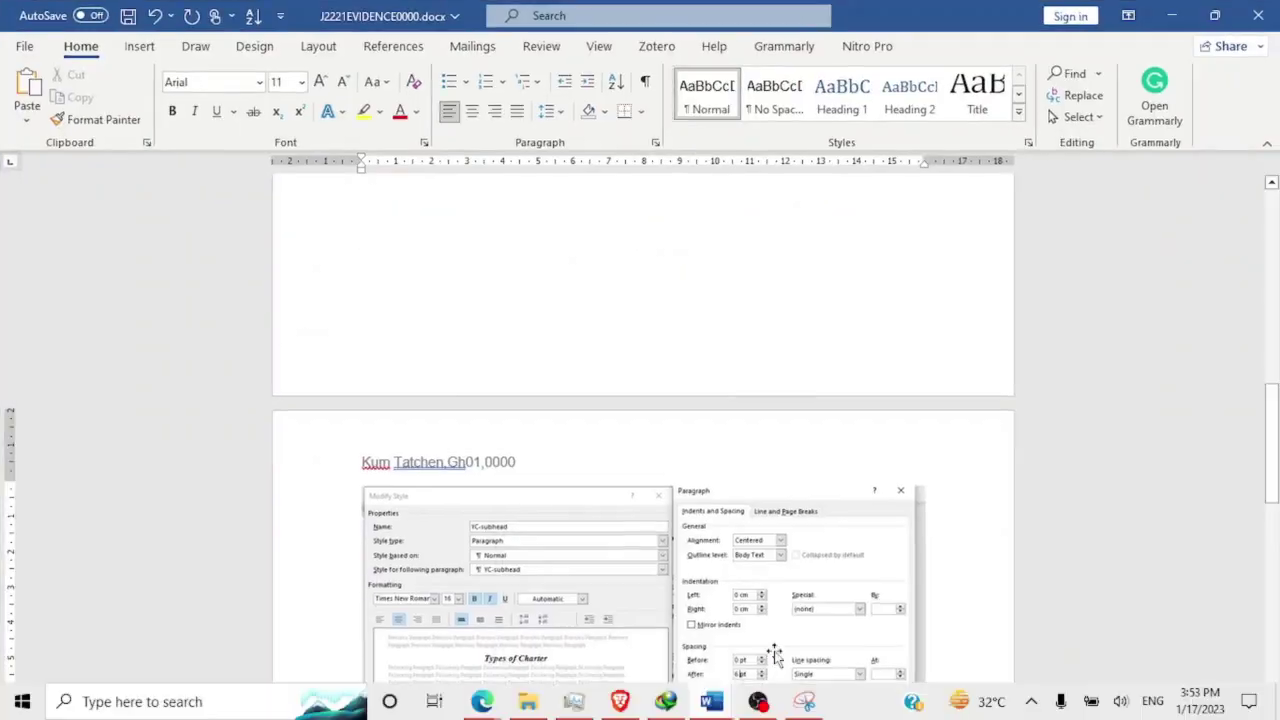
{"action": "left_click", "coordinate": [1179, 22]}
{"action": "mouse_move", "coordinate": [711, 704]}
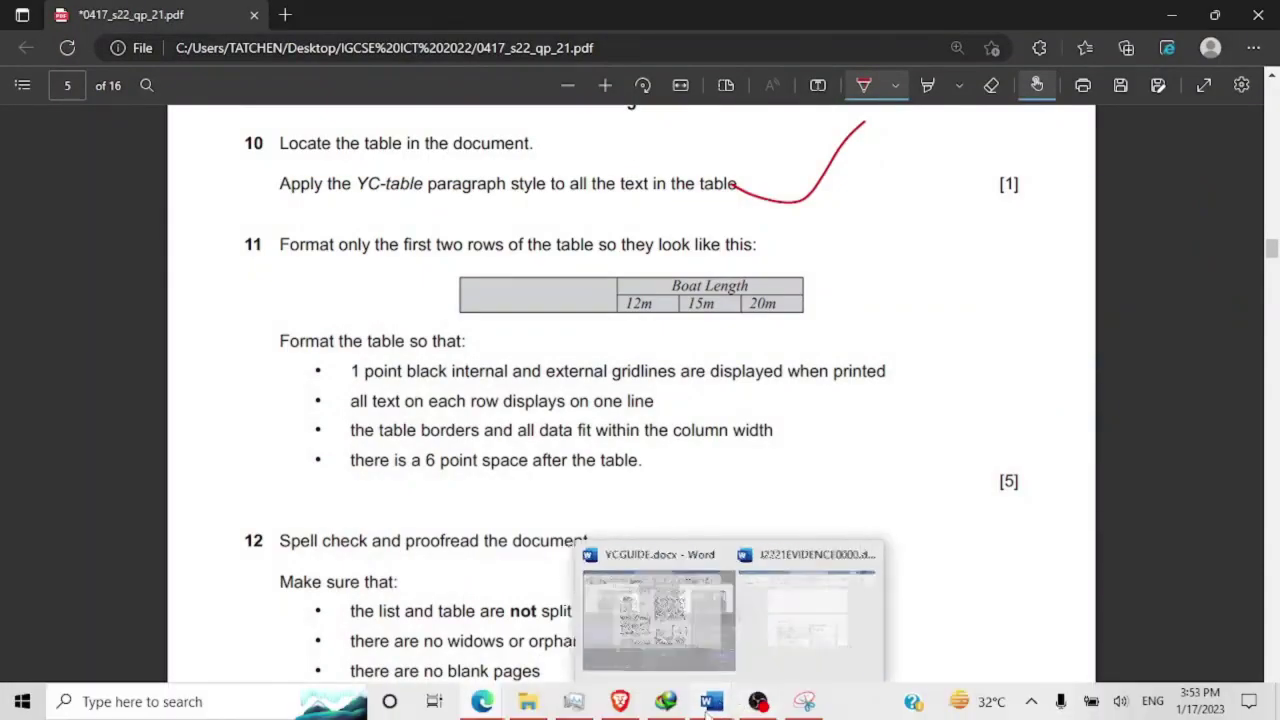
{"action": "left_click", "coordinate": [655, 626]}
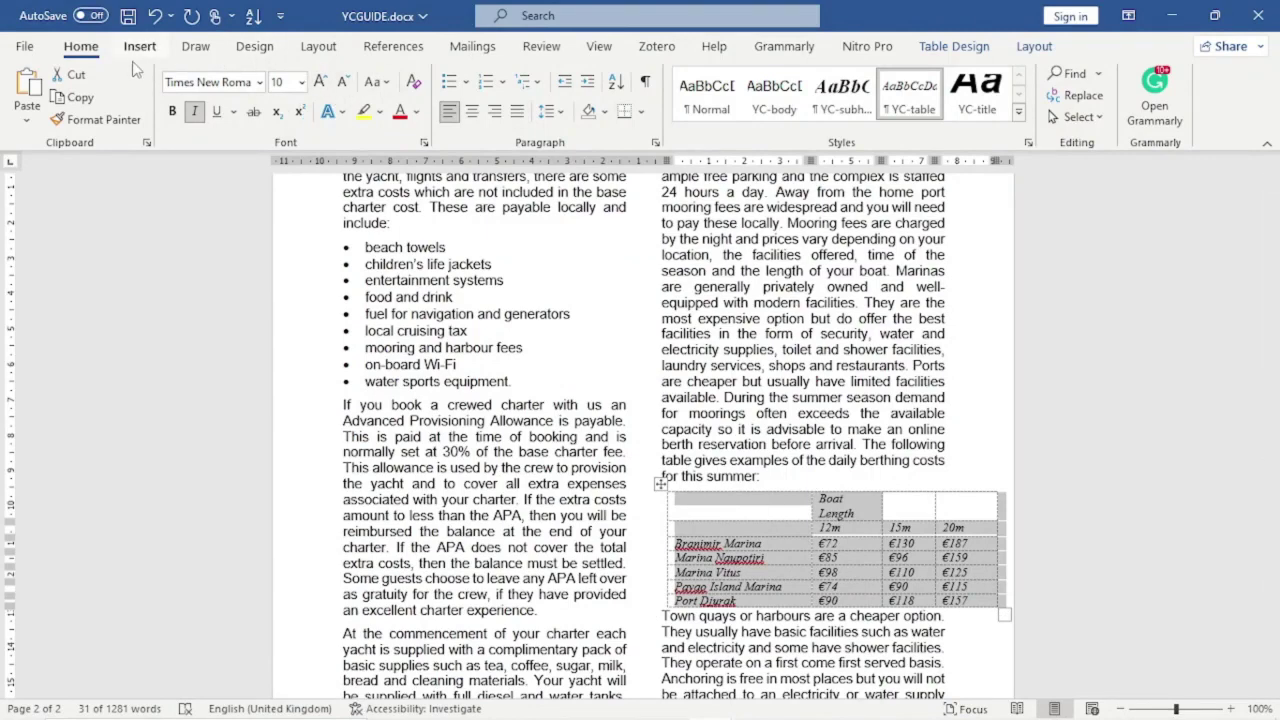
{"action": "scroll", "coordinate": [460, 120], "scroll_direction": "down", "scroll_amount": 1}
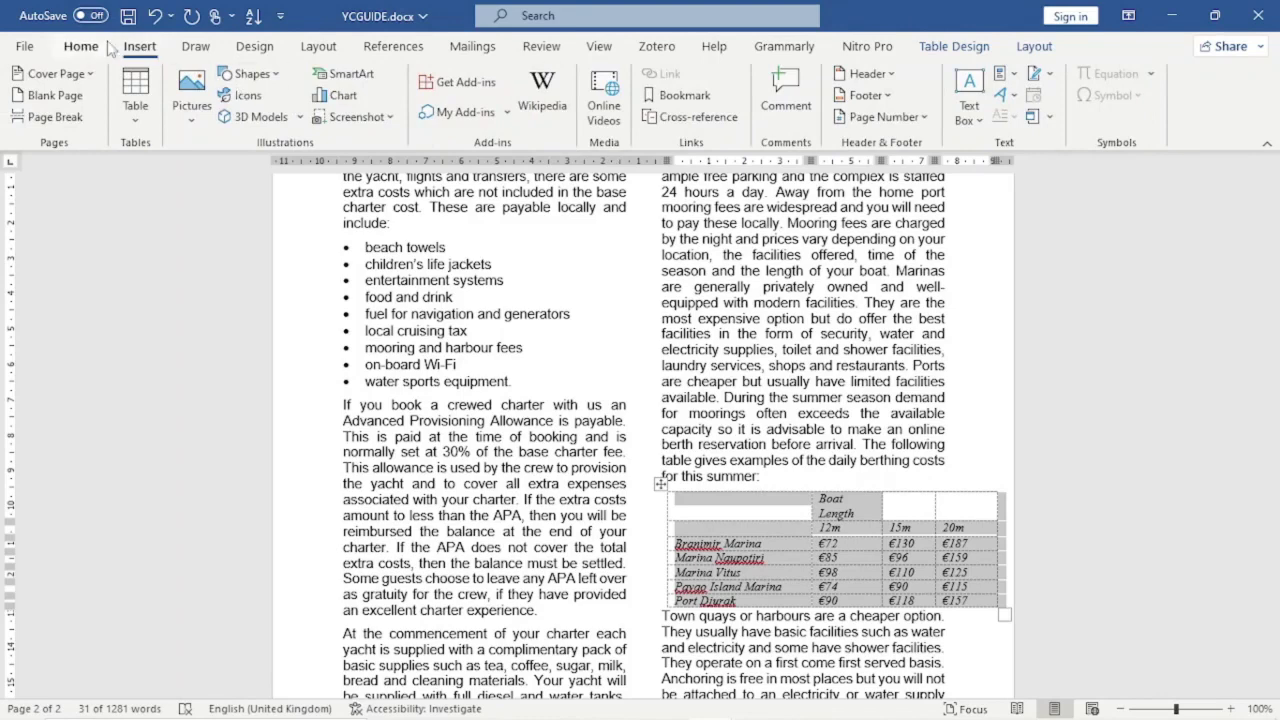
{"action": "scroll", "coordinate": [615, 150], "scroll_direction": "up", "scroll_amount": 1}
{"action": "left_click", "coordinate": [641, 111]}
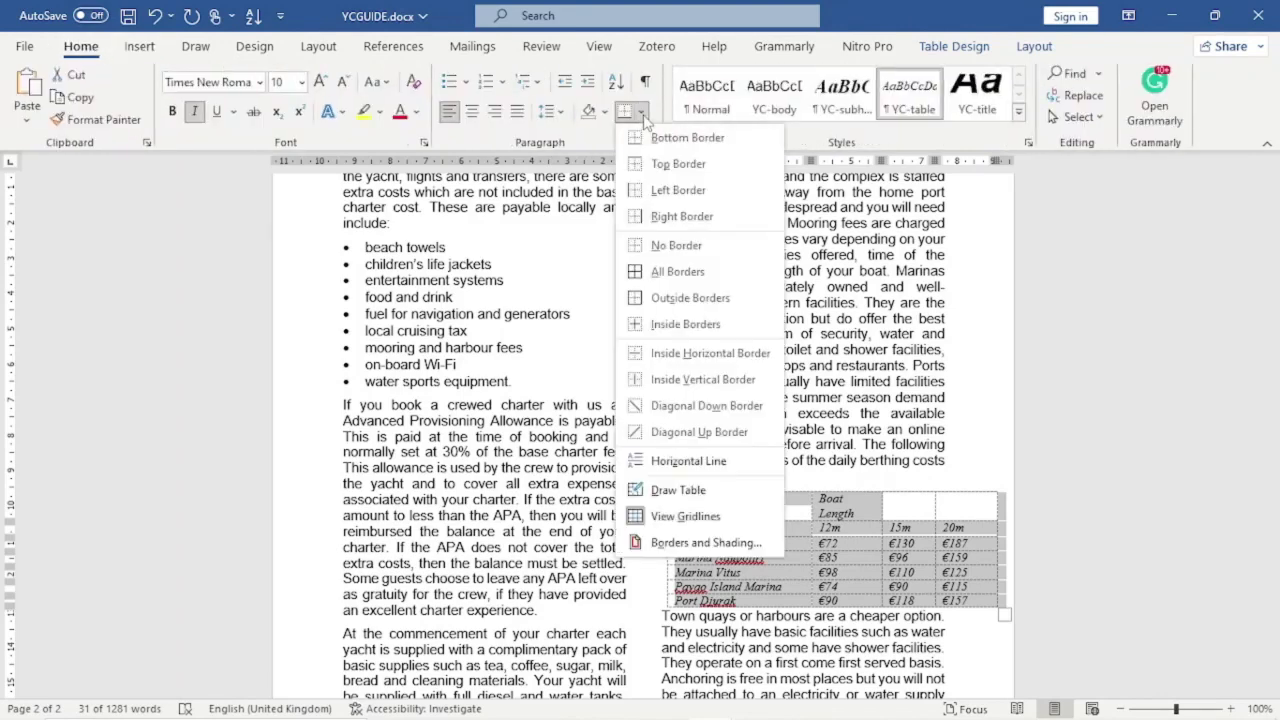
{"action": "left_click", "coordinate": [666, 270]}
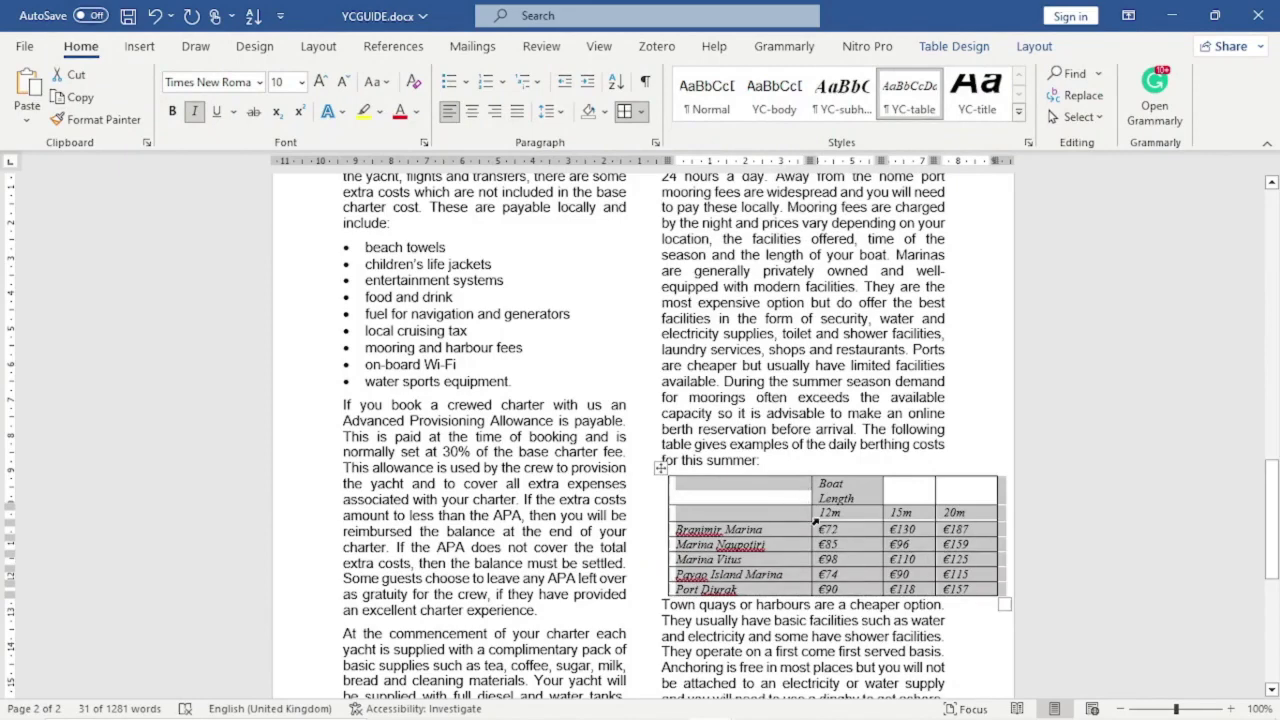
{"action": "left_click", "coordinate": [815, 518]}
{"action": "left_click_drag", "start_coordinate": [1003, 607], "coordinate": [929, 562]}
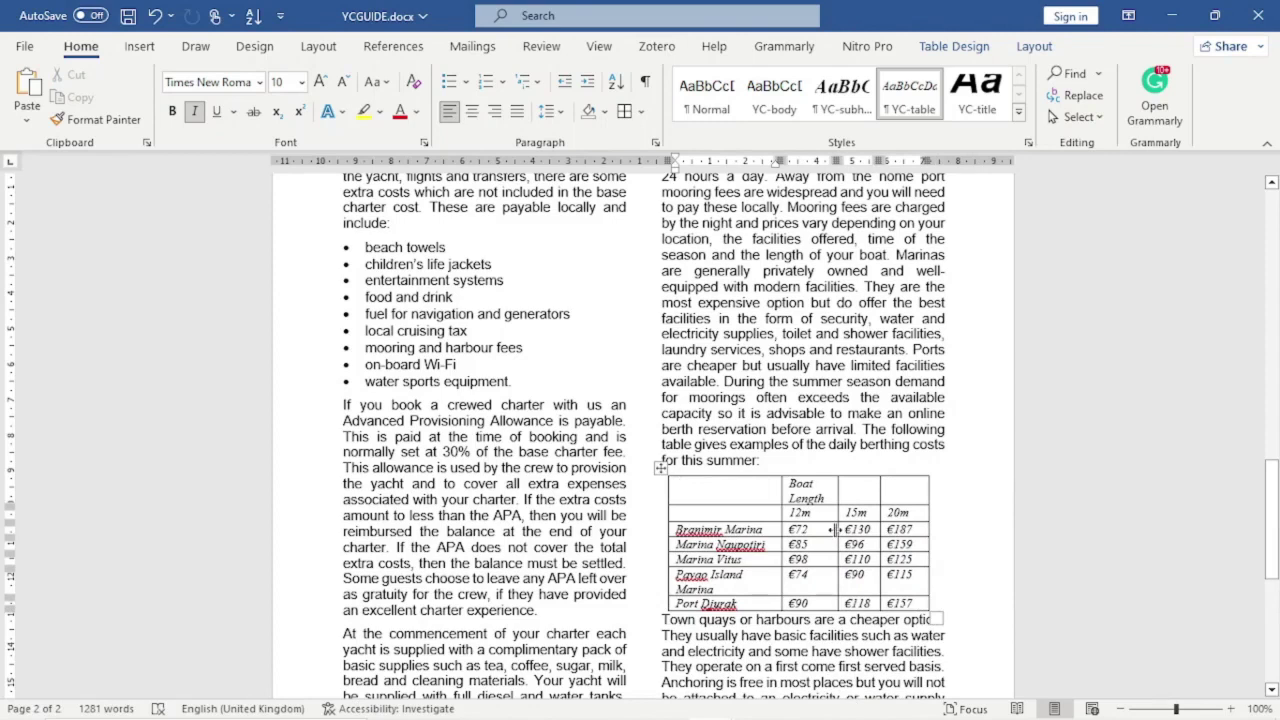
{"action": "left_click_drag", "start_coordinate": [836, 529], "coordinate": [829, 529]}
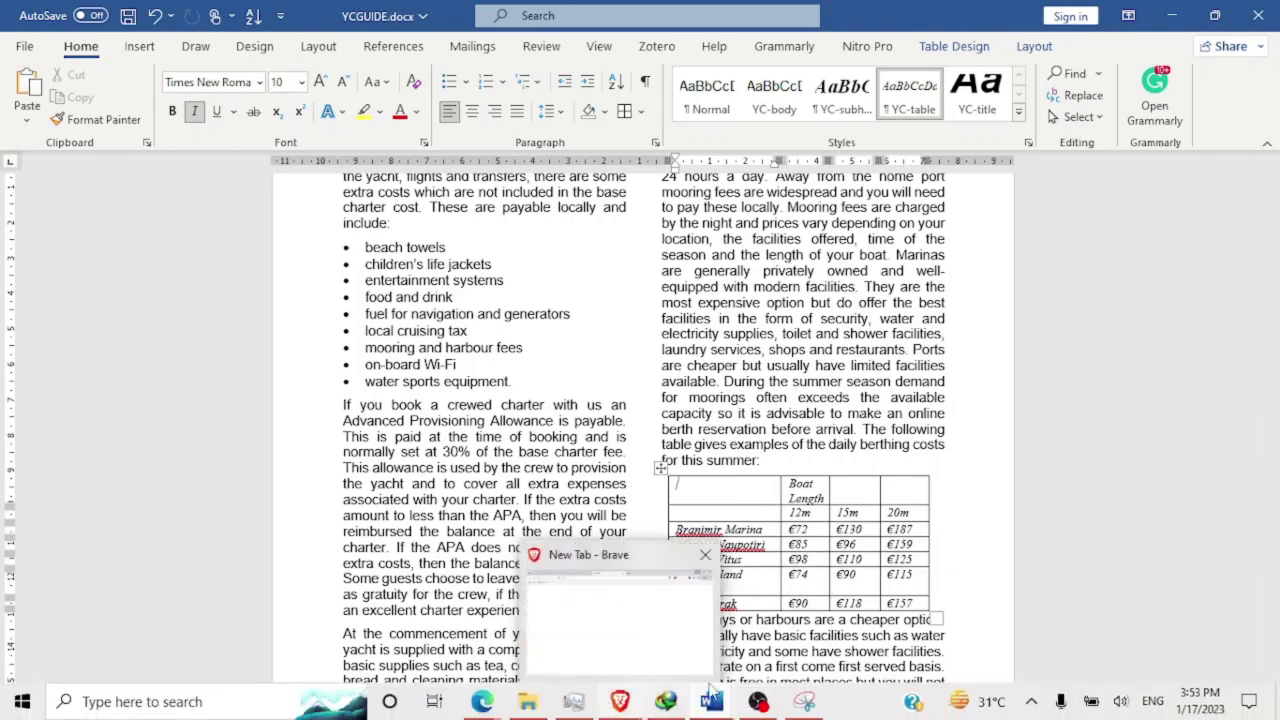
{"action": "mouse_move", "coordinate": [484, 701]}
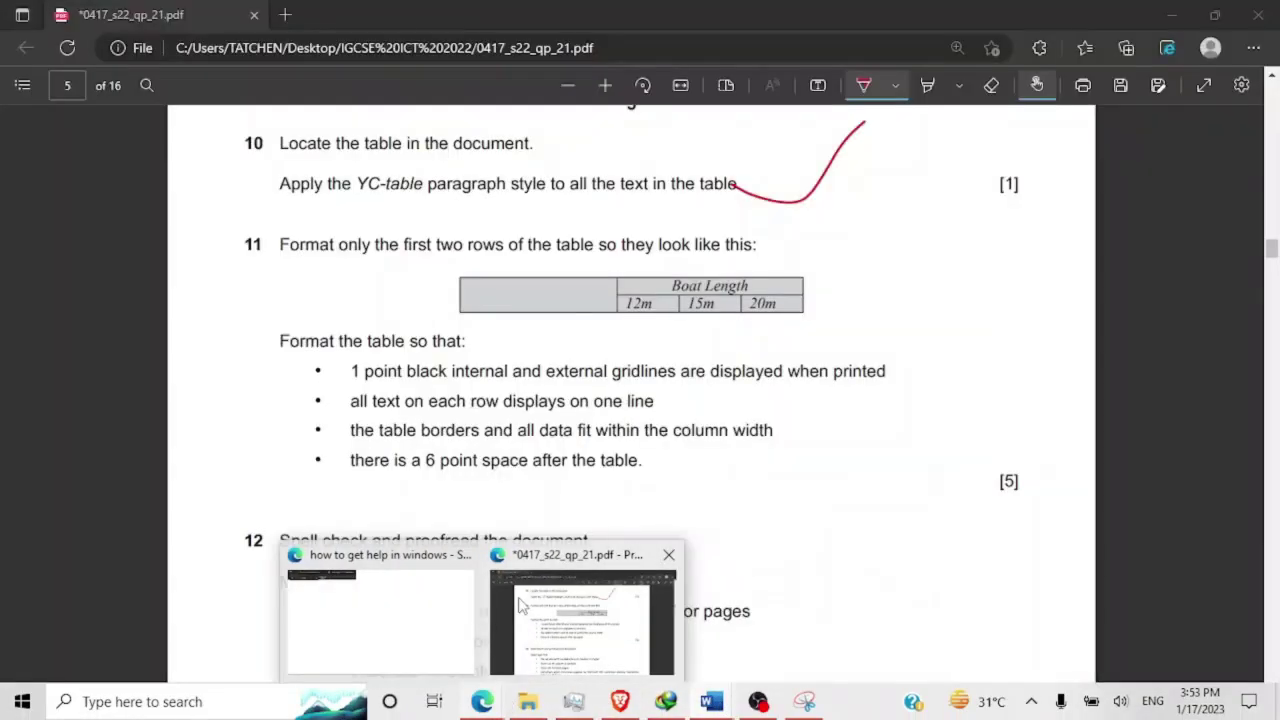
{"action": "mouse_move", "coordinate": [517, 605]}
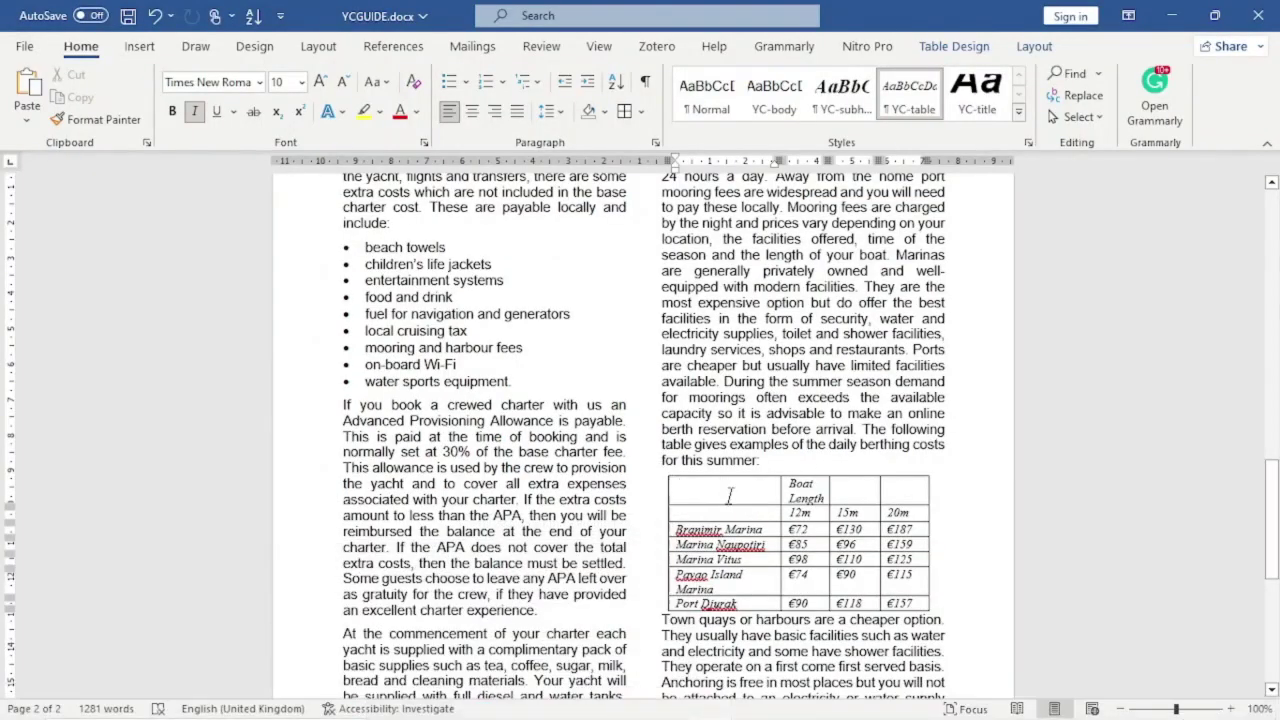
Step: Merge the two top-left corner cells of the berthing costs table
{"action": "left_click_drag", "start_coordinate": [738, 505], "coordinate": [742, 510]}
{"action": "right_click", "coordinate": [742, 510]}
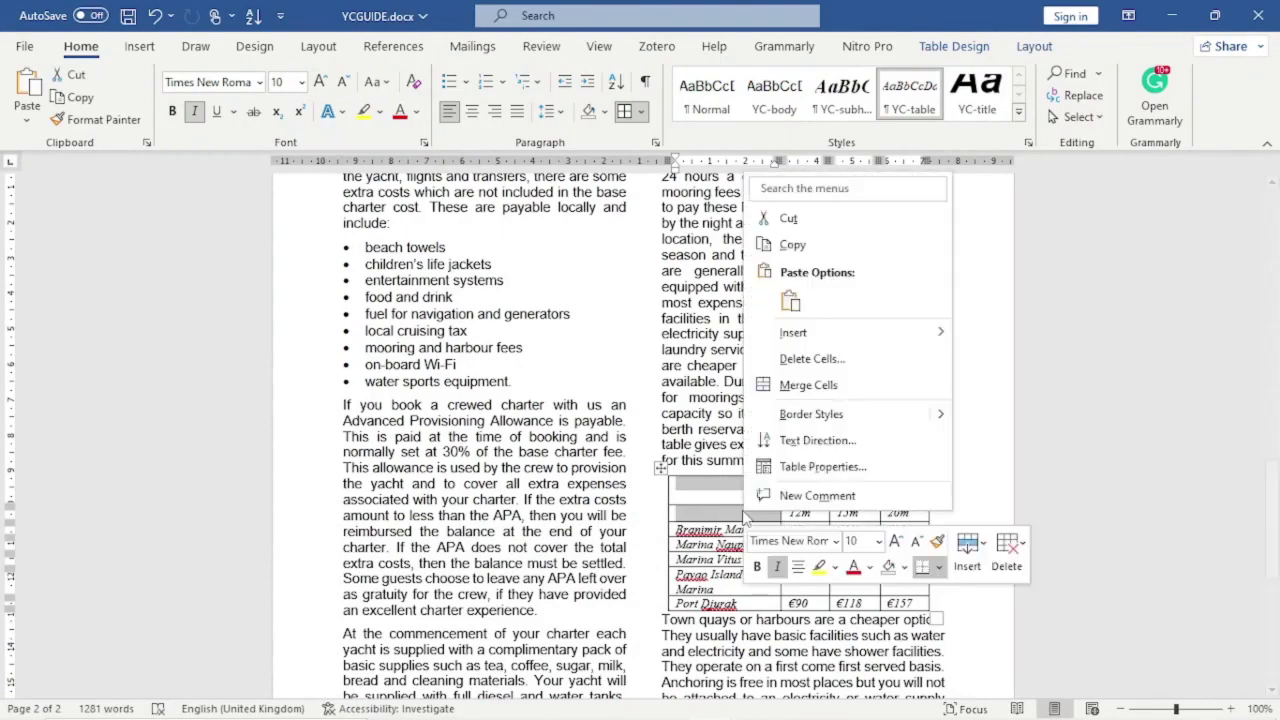
{"action": "left_click", "coordinate": [806, 385]}
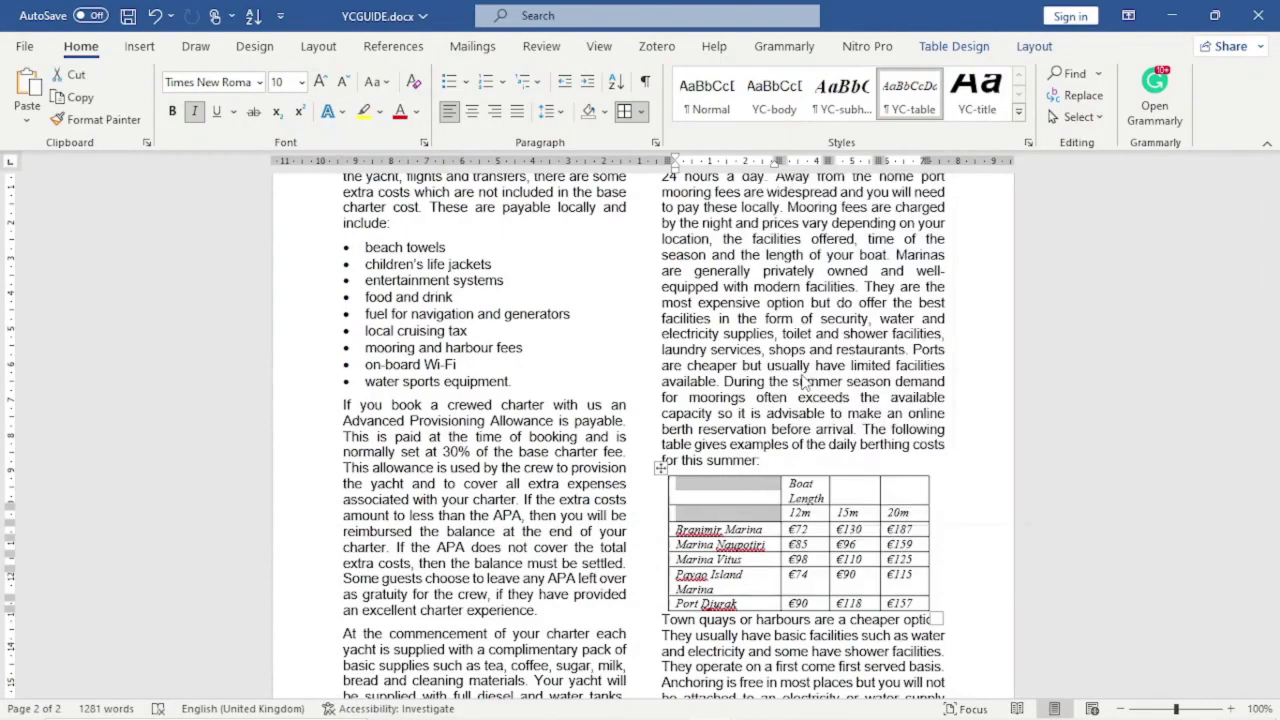
{"action": "left_click", "coordinate": [818, 484]}
Step: Merge Boat Length across the 12m, 15m and 20m columns and shorten that row
{"action": "left_click_drag", "start_coordinate": [806, 492], "coordinate": [890, 485]}
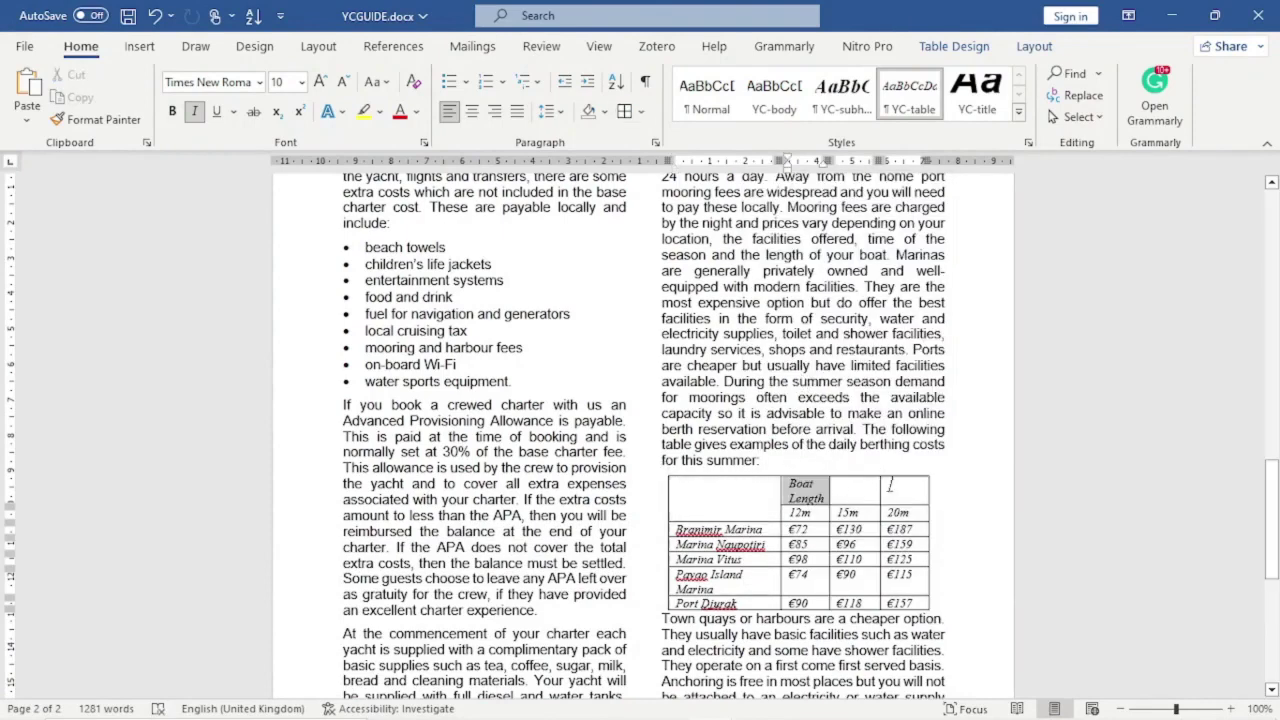
{"action": "right_click", "coordinate": [906, 488]}
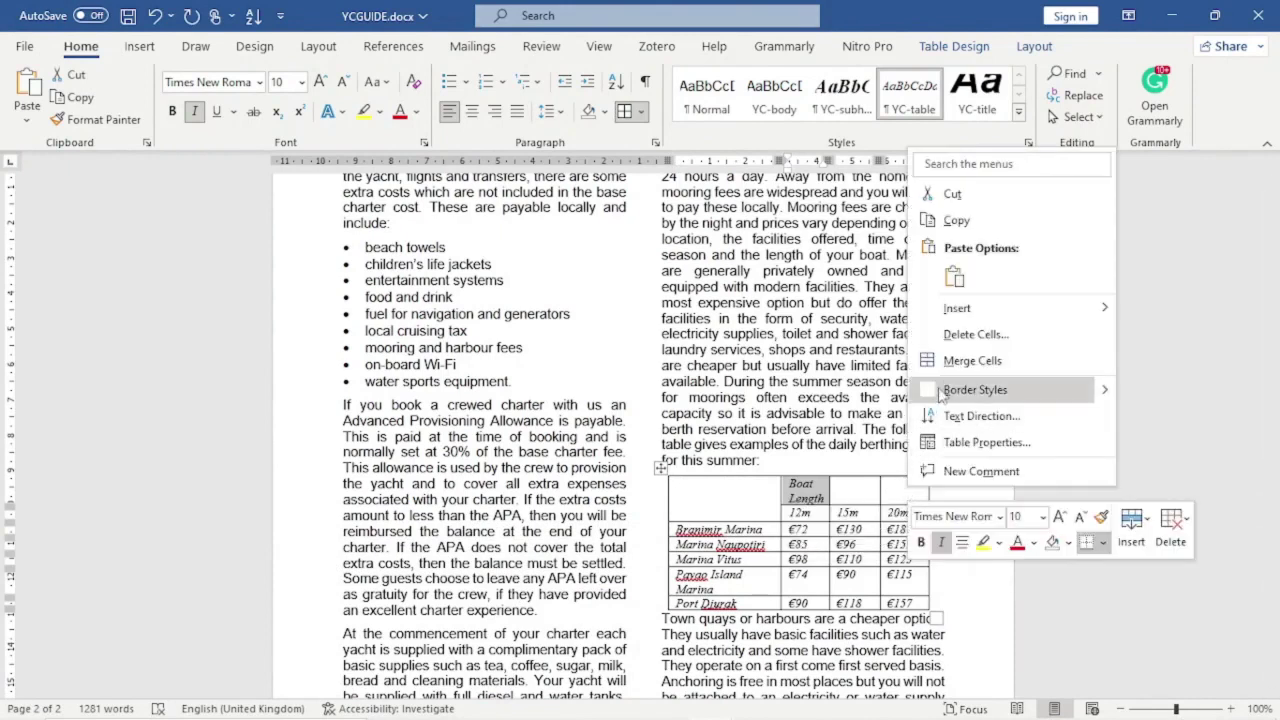
{"action": "left_click", "coordinate": [953, 362]}
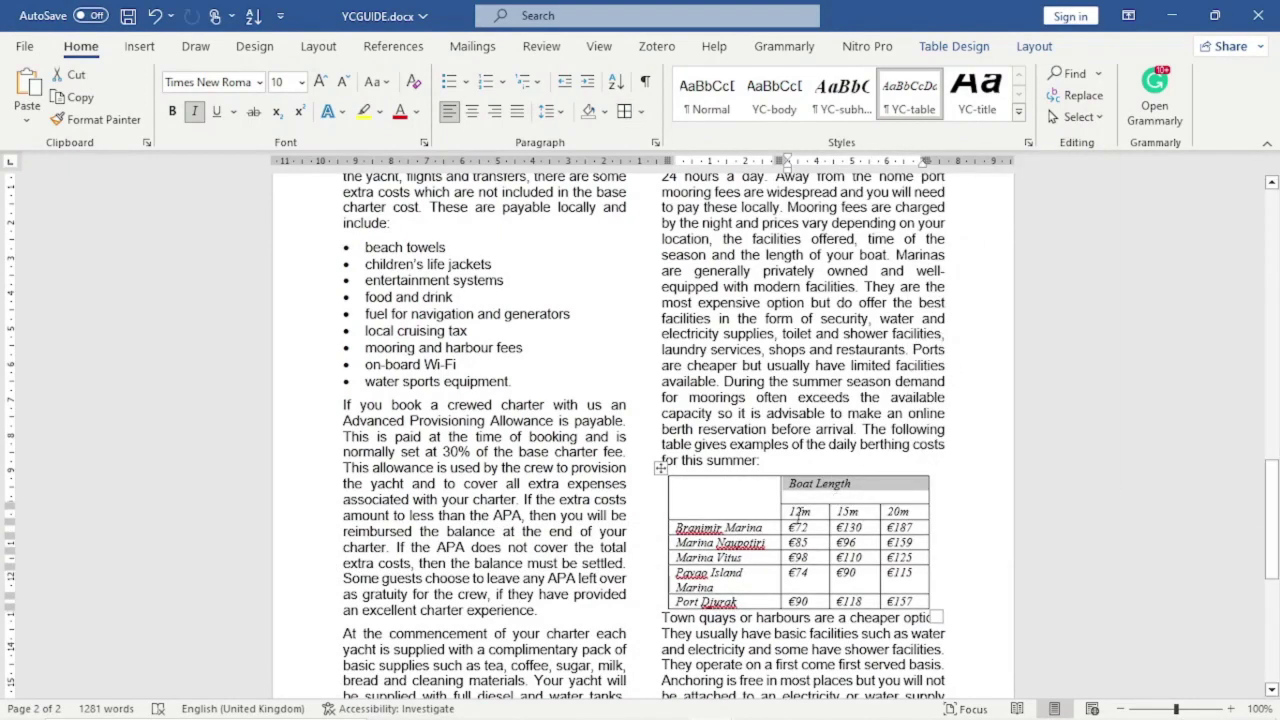
{"action": "left_click", "coordinate": [799, 511]}
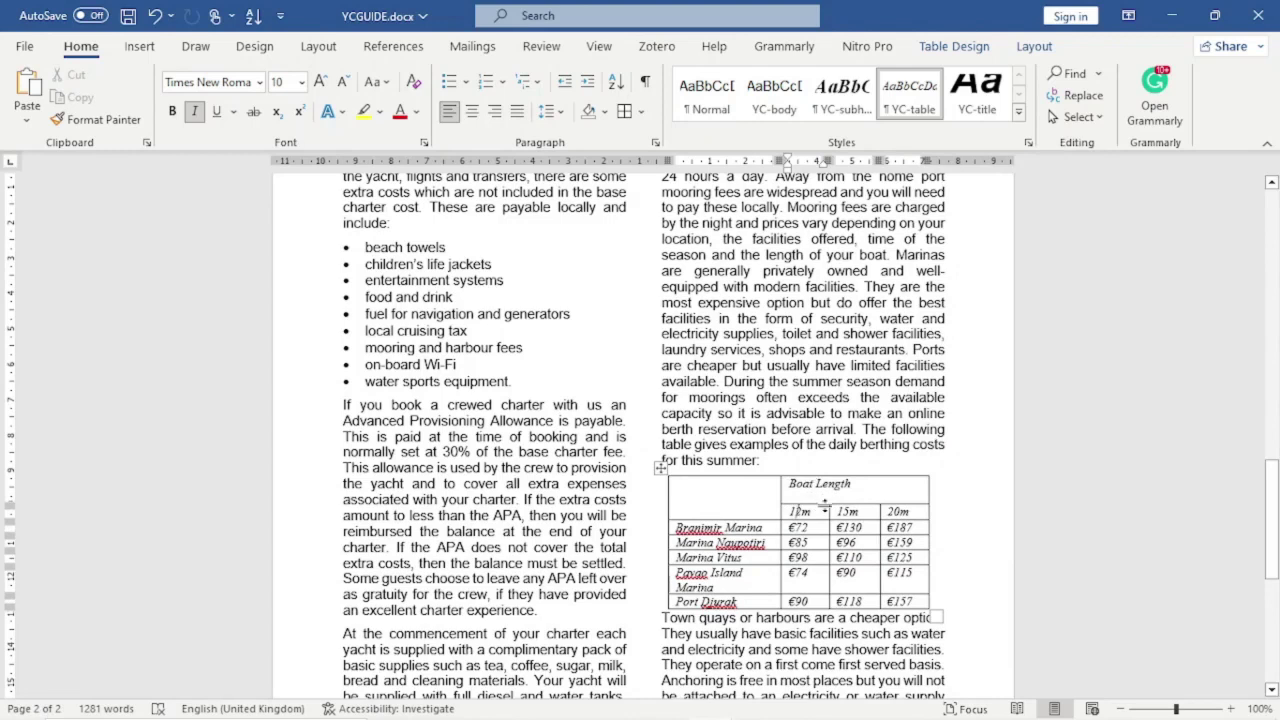
{"action": "left_click_drag", "start_coordinate": [824, 504], "coordinate": [845, 486]}
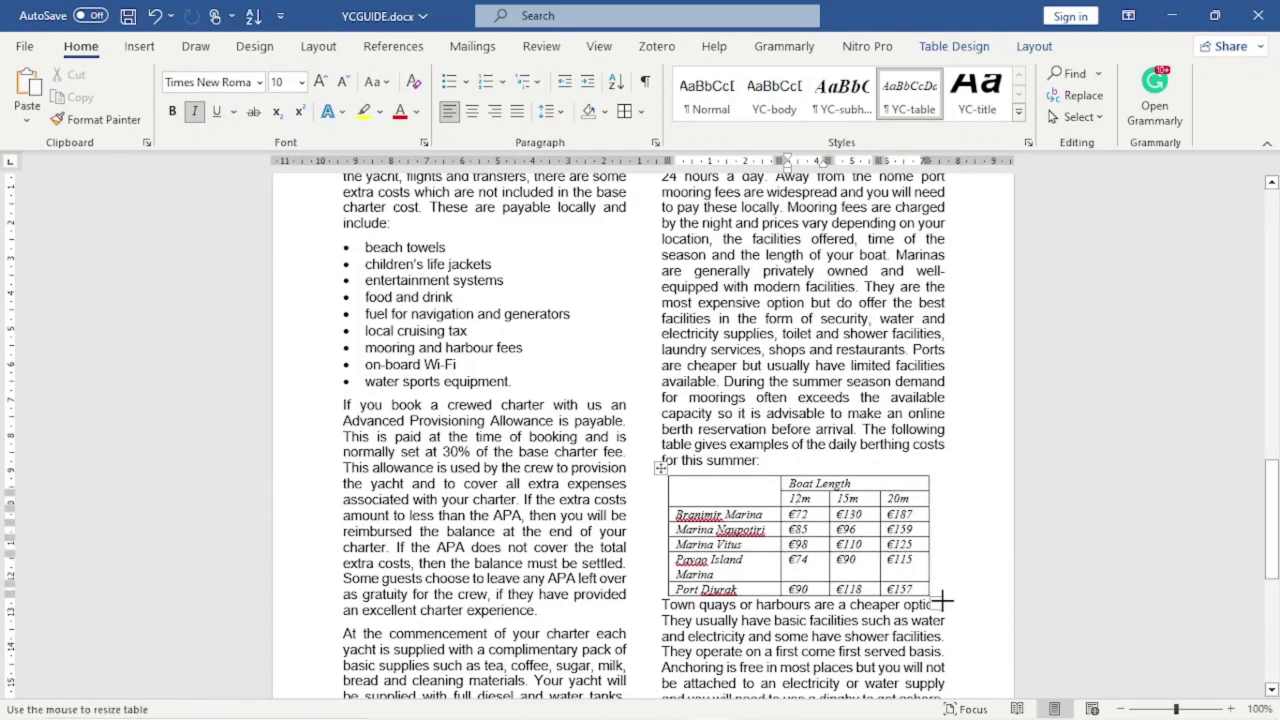
Step: Widen the berthing costs table slightly, adjusting the price column widths
{"action": "mouse_move", "coordinate": [933, 604]}
{"action": "left_mouse_down"}
{"action": "mouse_move", "coordinate": [958, 604]}
{"action": "mouse_move", "coordinate": [945, 599]}
{"action": "left_mouse_up"}
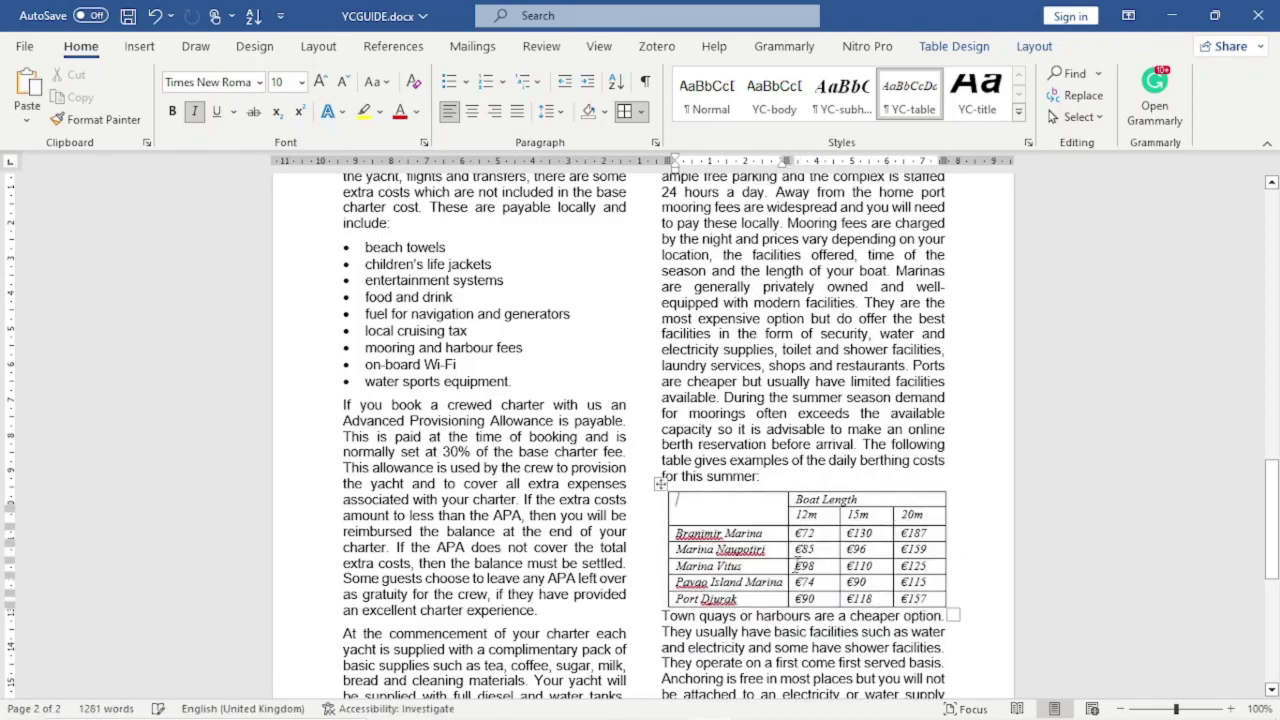
{"action": "left_click", "coordinate": [972, 558]}
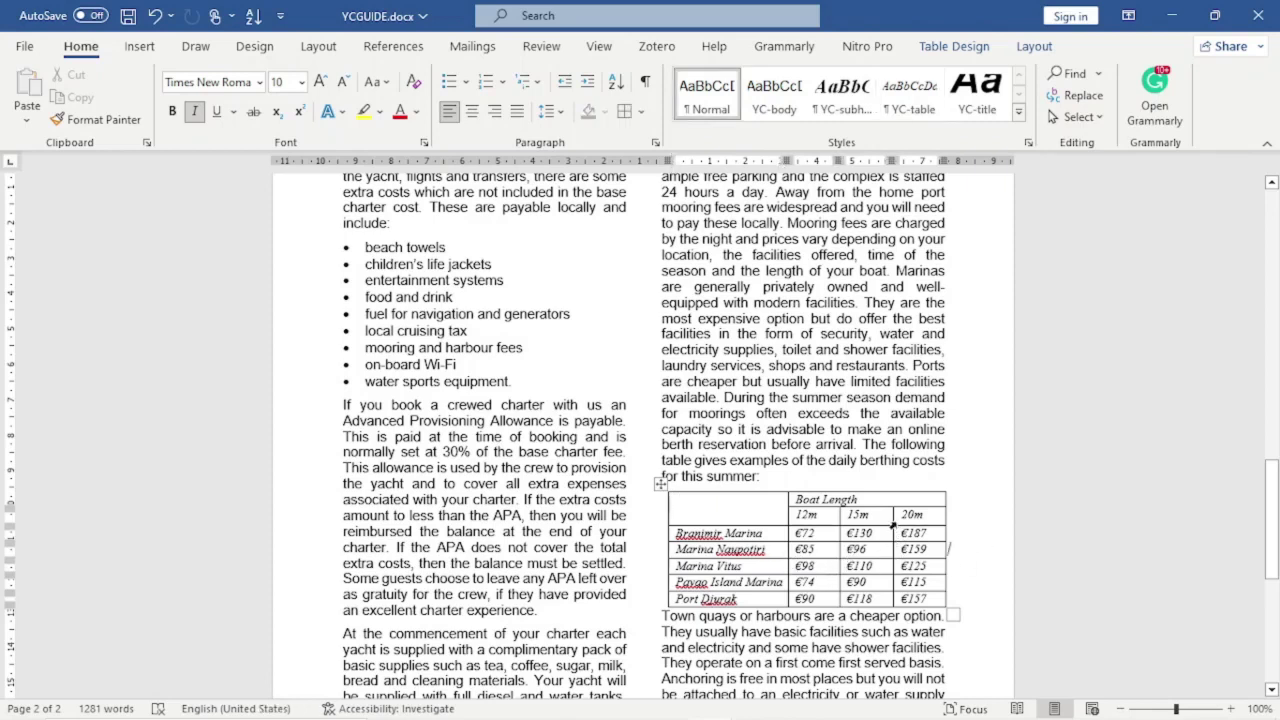
{"action": "left_click_drag", "start_coordinate": [892, 514], "coordinate": [892, 514]}
{"action": "left_click_drag", "start_coordinate": [946, 614], "coordinate": [946, 600]}
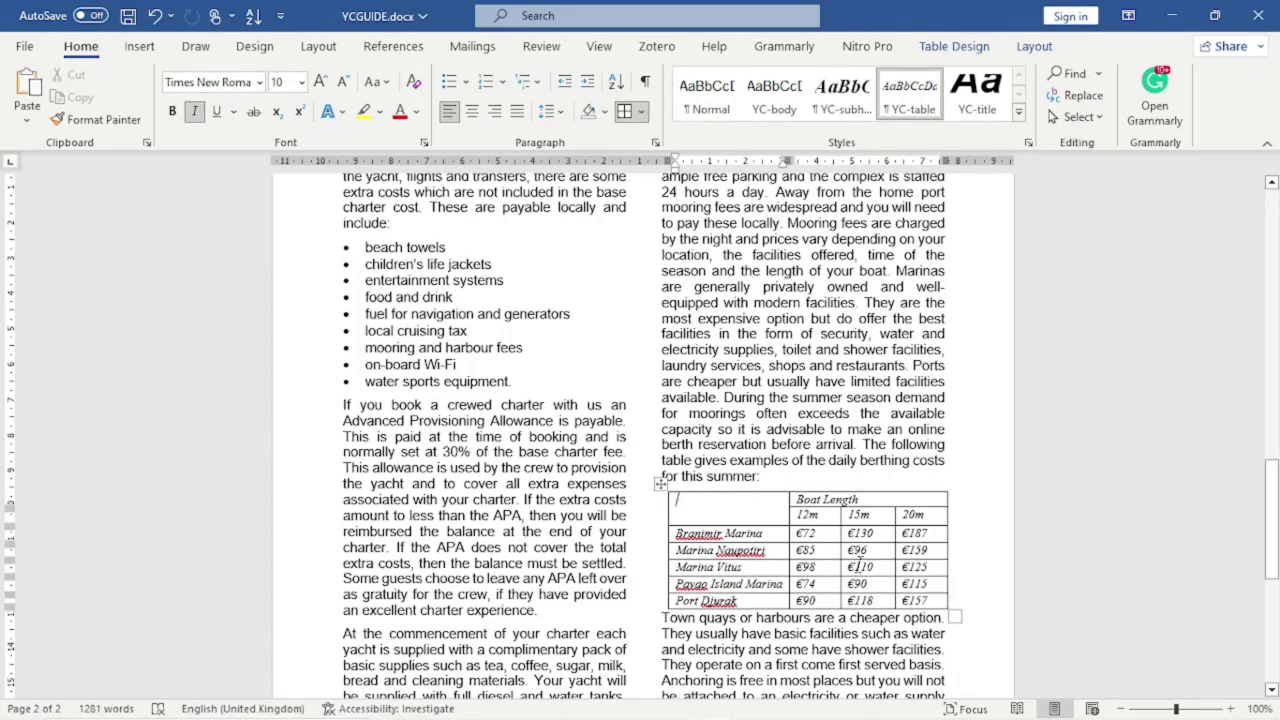
Step: Narrow the berthing costs table and move the 15m/20m column border left
{"action": "scroll", "coordinate": [948, 398], "scroll_direction": "up", "scroll_amount": 5}
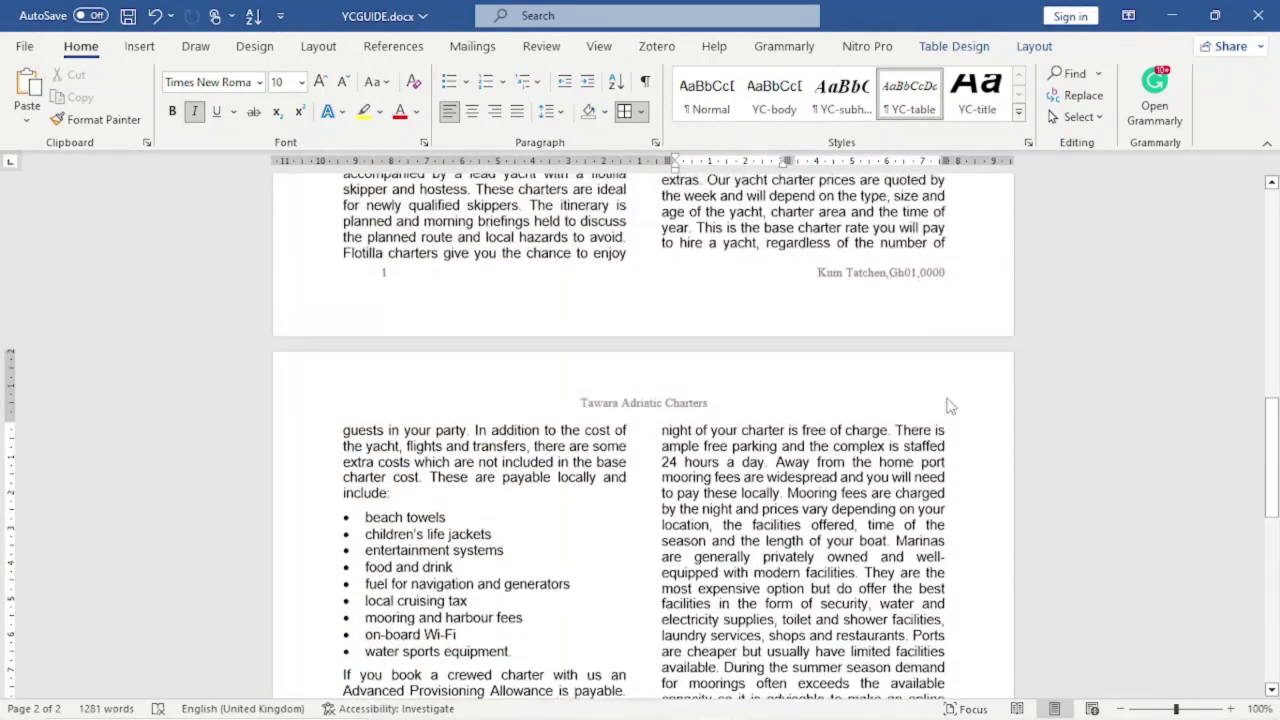
{"action": "scroll", "coordinate": [948, 398], "scroll_direction": "down", "scroll_amount": 9}
{"action": "scroll", "coordinate": [948, 398], "scroll_direction": "down", "scroll_amount": 3}
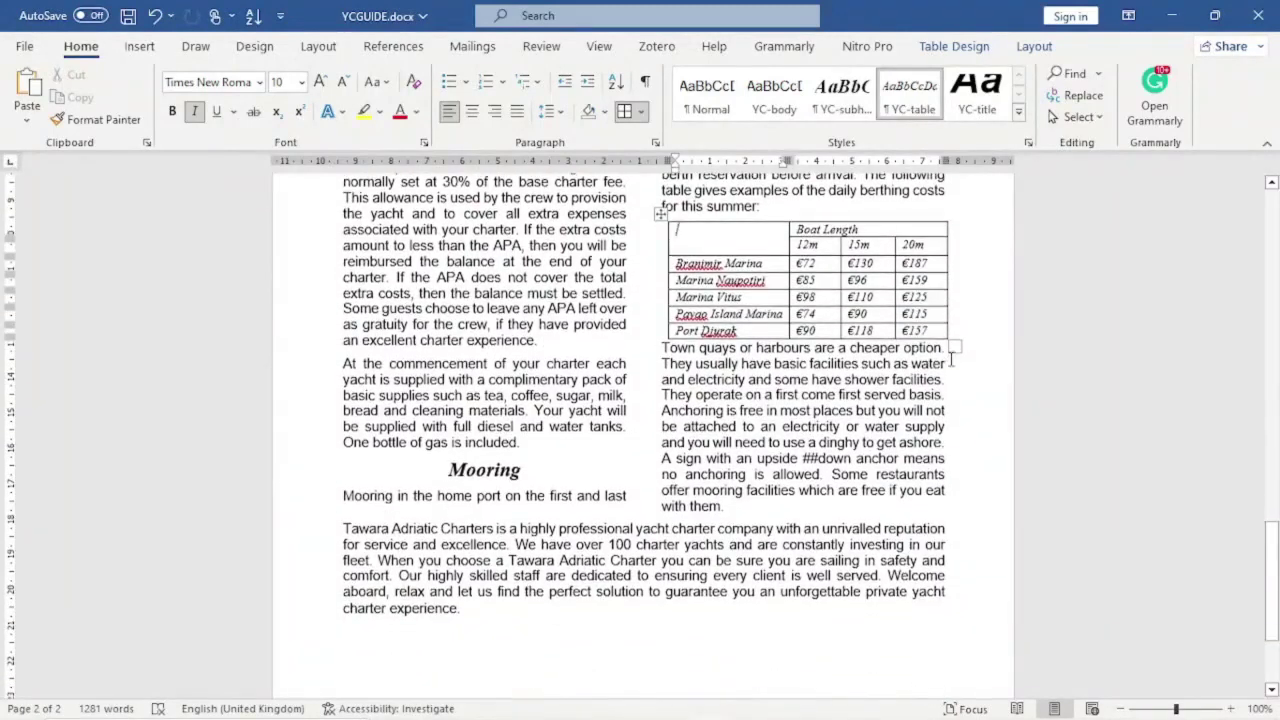
{"action": "left_click_drag", "start_coordinate": [954, 346], "coordinate": [940, 337]}
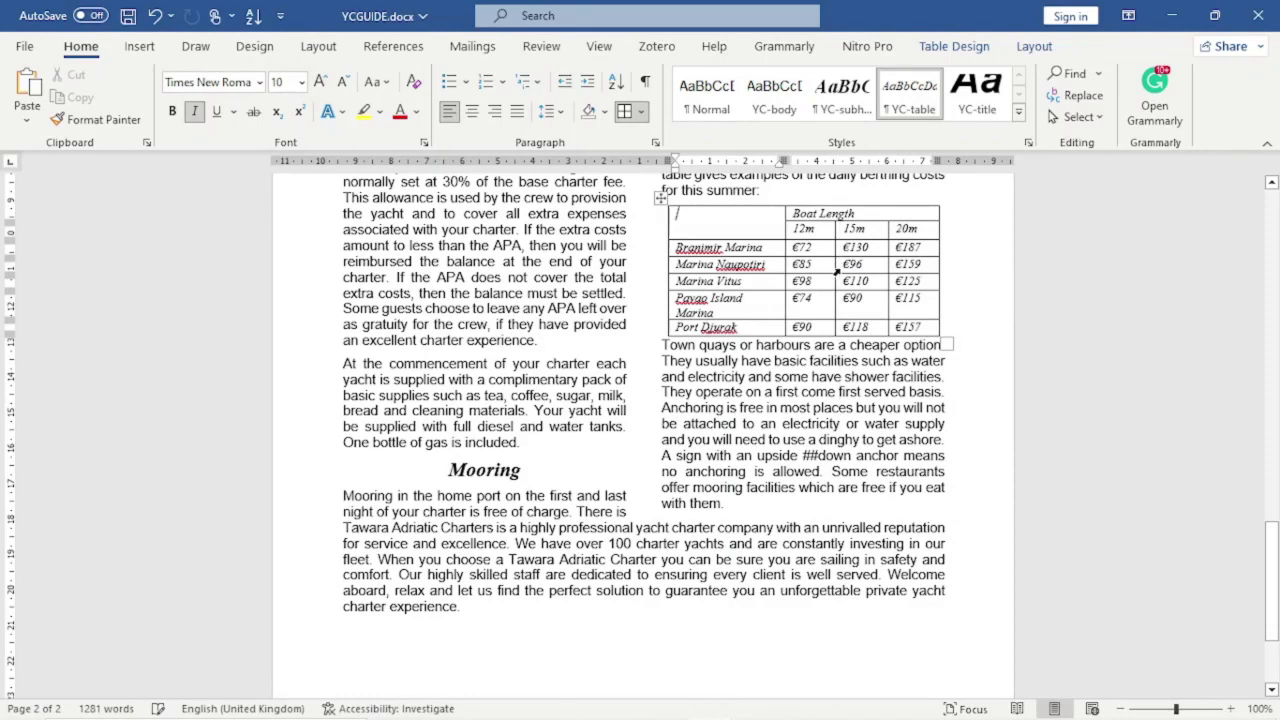
{"action": "left_click_drag", "start_coordinate": [885, 264], "coordinate": [928, 267]}
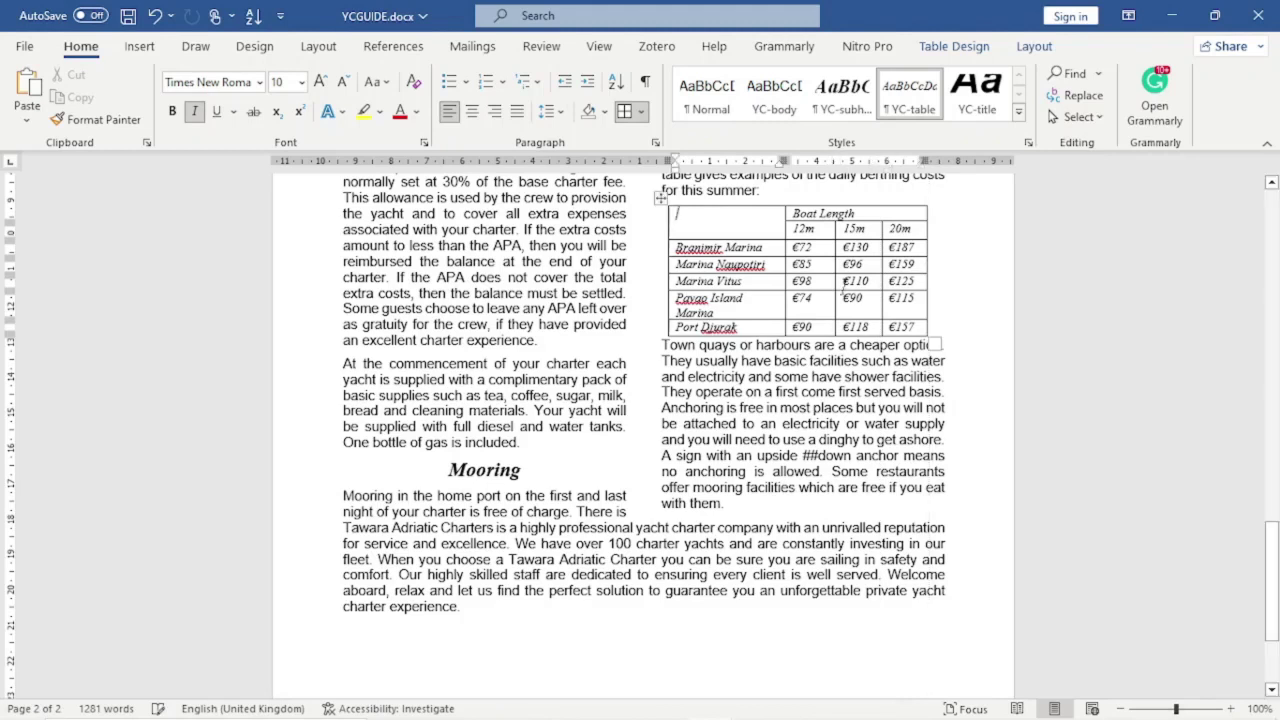
Step: Widen the marina column and enlarge the table so Pavao Island Marina fits on one line
{"action": "left_click_drag", "start_coordinate": [785, 264], "coordinate": [796, 264]}
{"action": "left_click", "coordinate": [800, 418]}
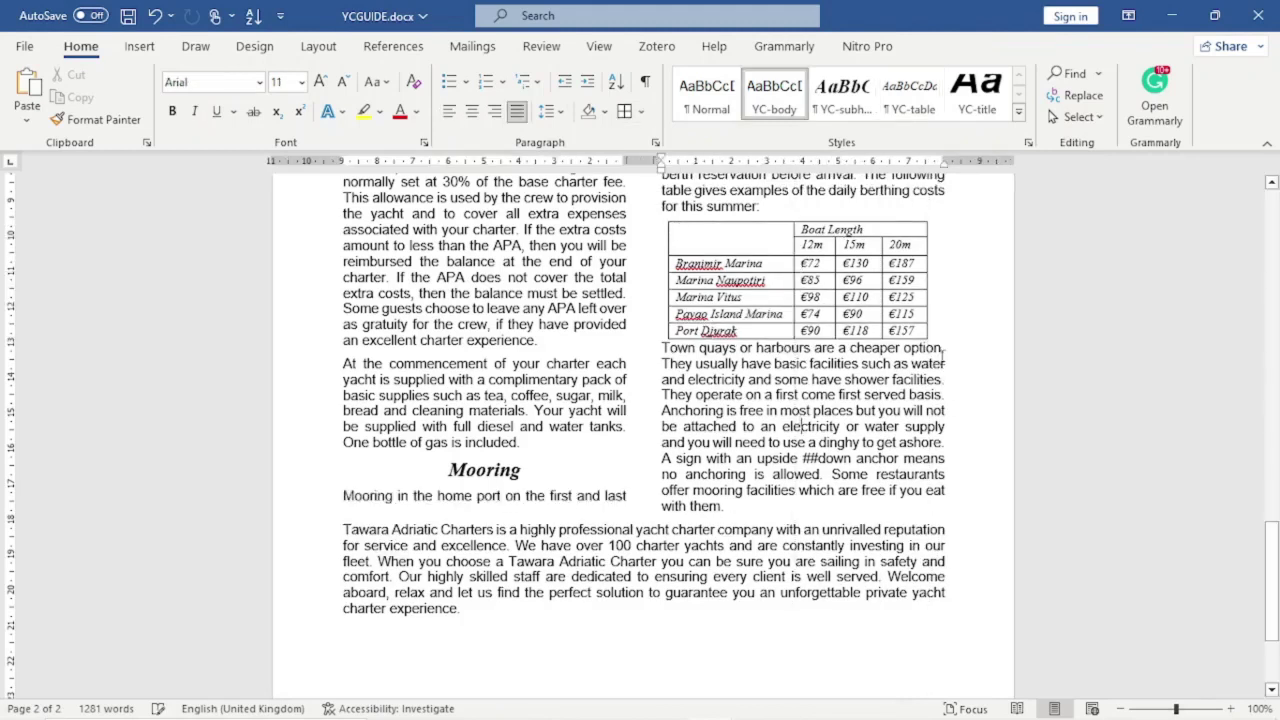
{"action": "left_click_drag", "start_coordinate": [937, 347], "coordinate": [946, 340]}
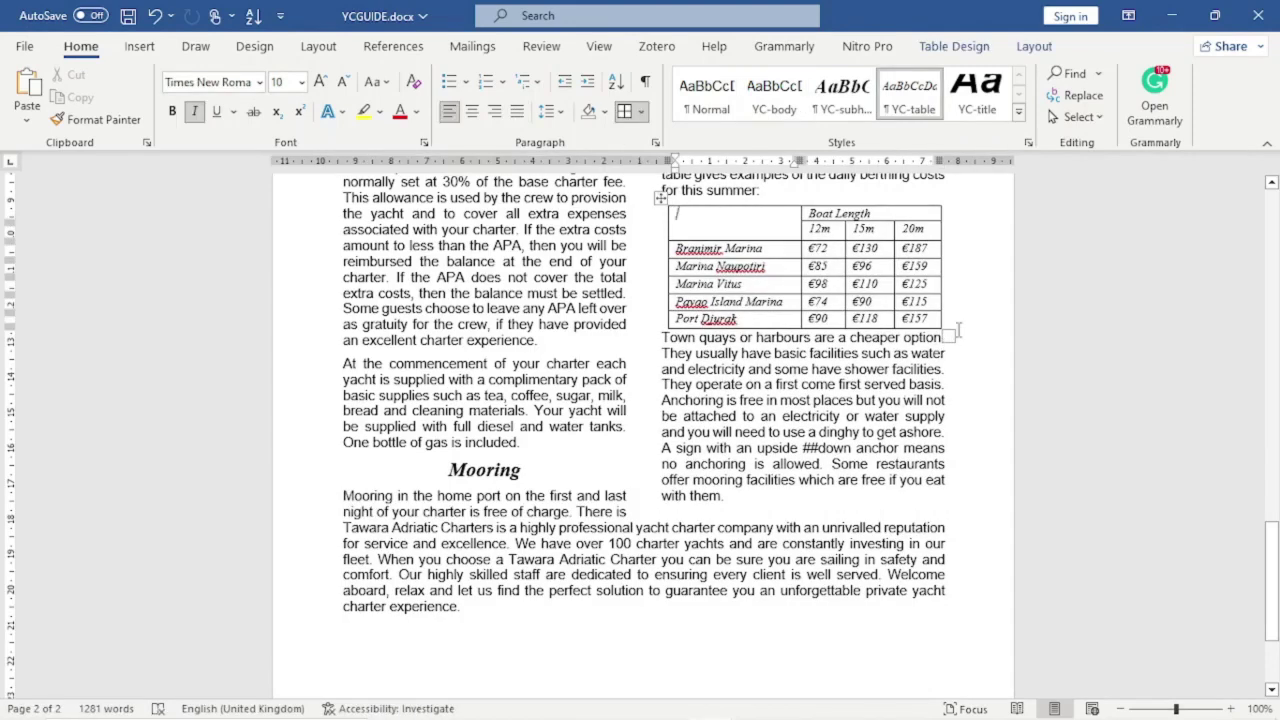
Step: Place the insertion point in the paragraph just below the berthing table
{"action": "left_click", "coordinate": [903, 403]}
{"action": "scroll", "coordinate": [770, 249], "scroll_direction": "up", "scroll_amount": 1}
{"action": "scroll", "coordinate": [770, 249], "scroll_direction": "down", "scroll_amount": 2}
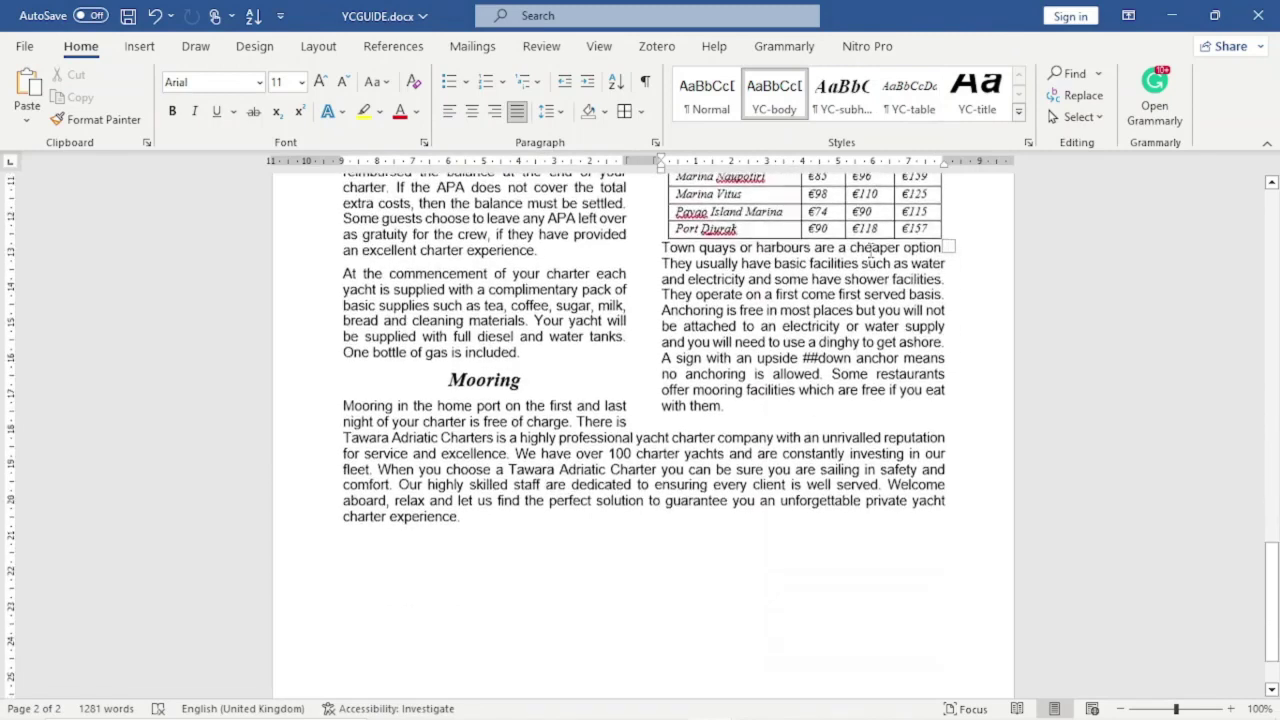
{"action": "scroll", "coordinate": [770, 249], "scroll_direction": "up", "scroll_amount": 1}
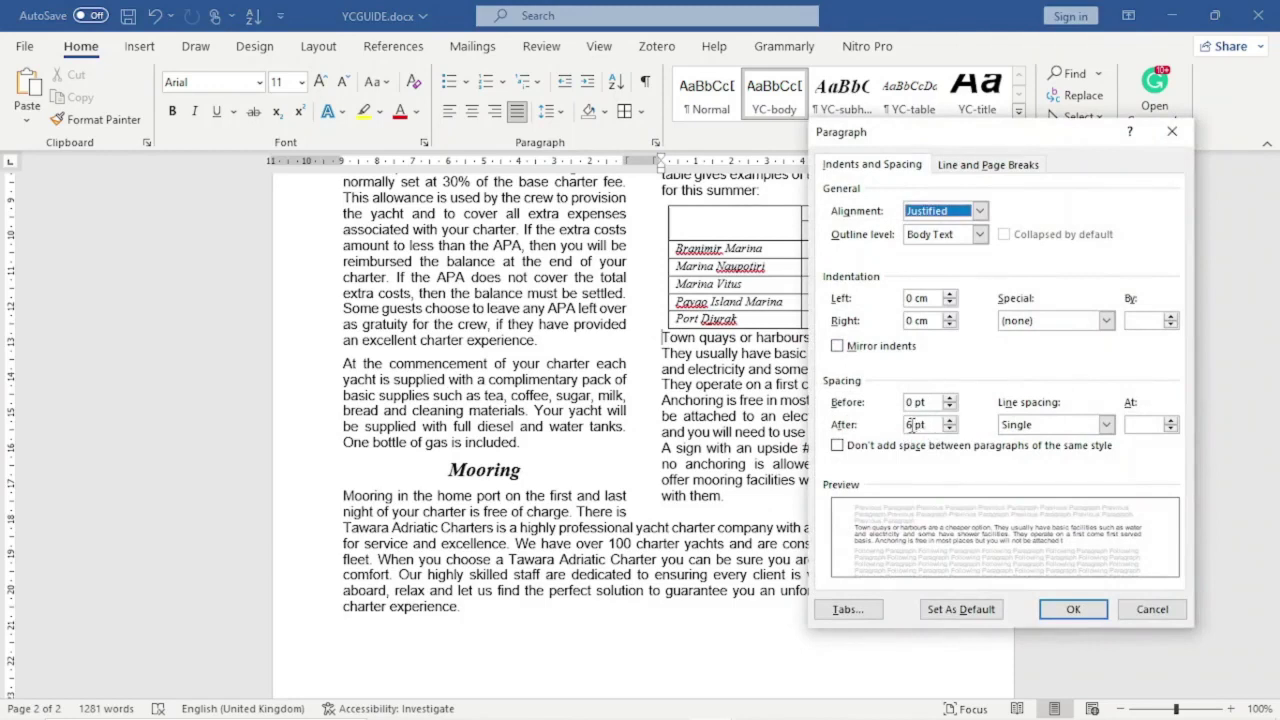
Step: Cancel the Paragraph dialog and add an empty 6 pt line before the Town quays paragraph
{"action": "left_click", "coordinate": [912, 424]}
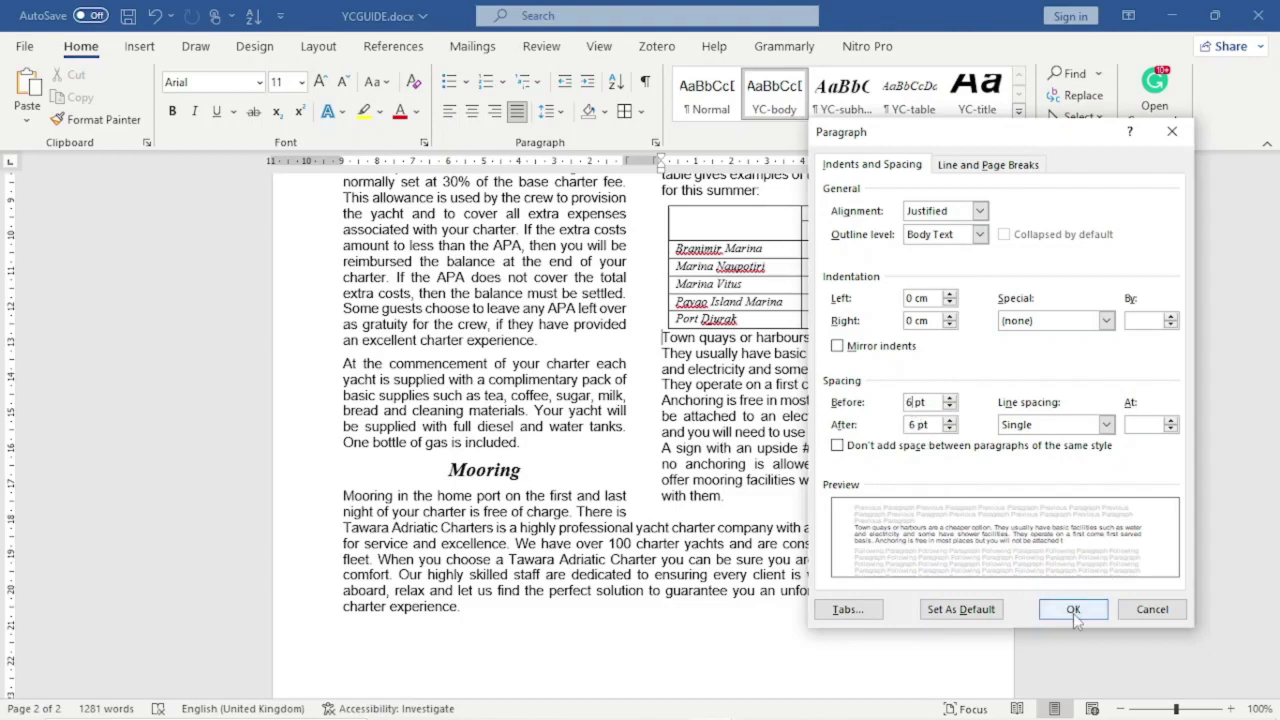
{"action": "left_click", "coordinate": [1152, 609]}
{"action": "key", "text": "Return"}
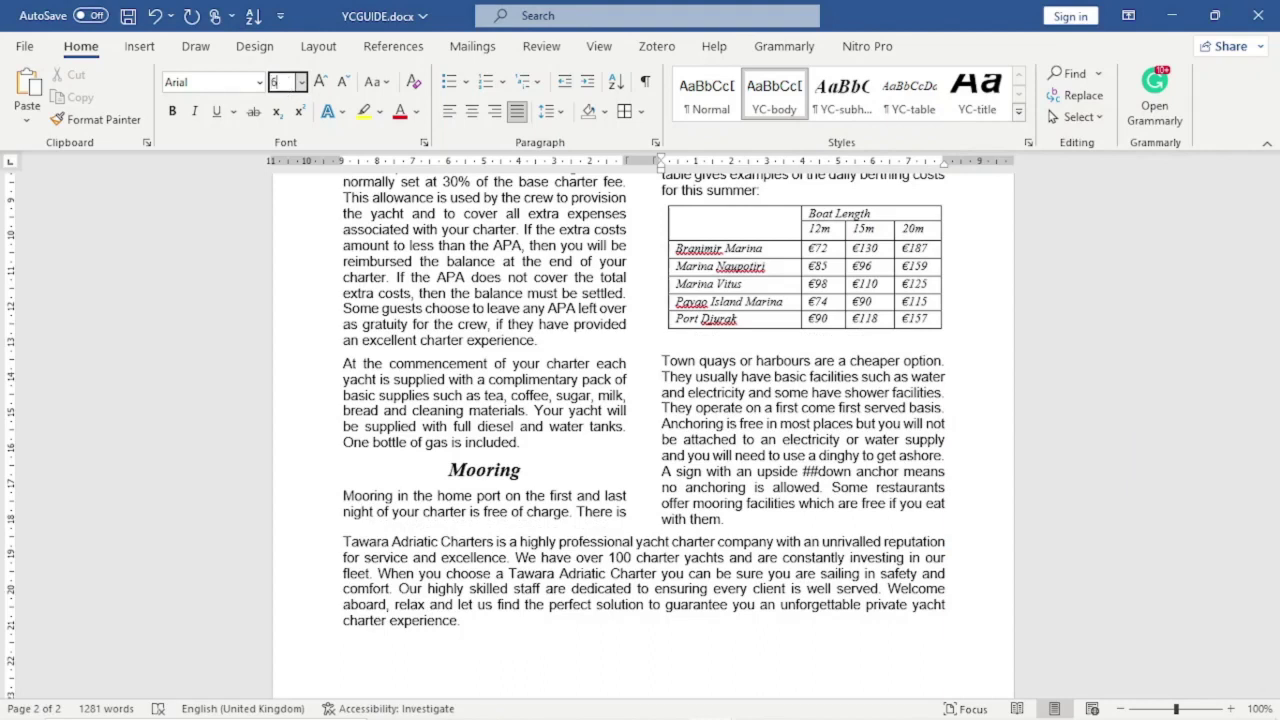
{"action": "left_click", "coordinate": [275, 82]}
{"action": "type", "text": "6"}
{"action": "key", "text": "Return"}
{"action": "left_click", "coordinate": [710, 432]}
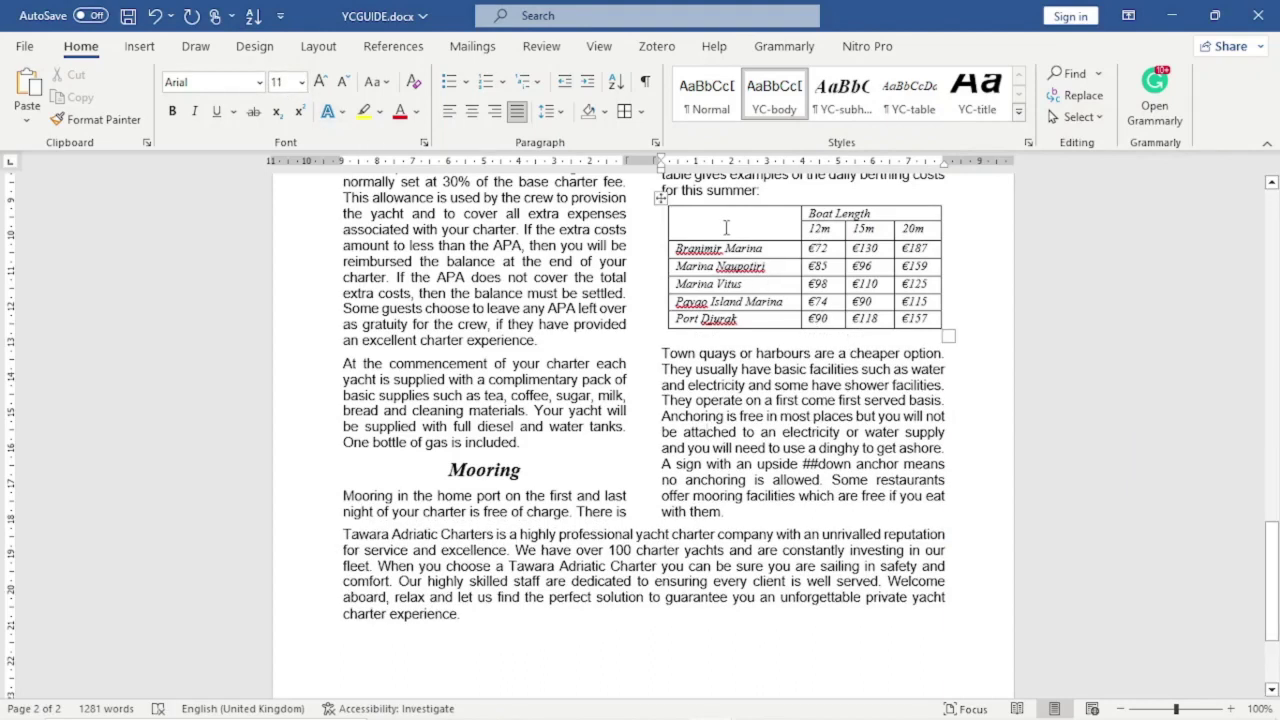
Step: Shade the Boat Length and 12m/15m/20m header rows with light grey
{"action": "left_click_drag", "start_coordinate": [810, 230], "coordinate": [834, 222]}
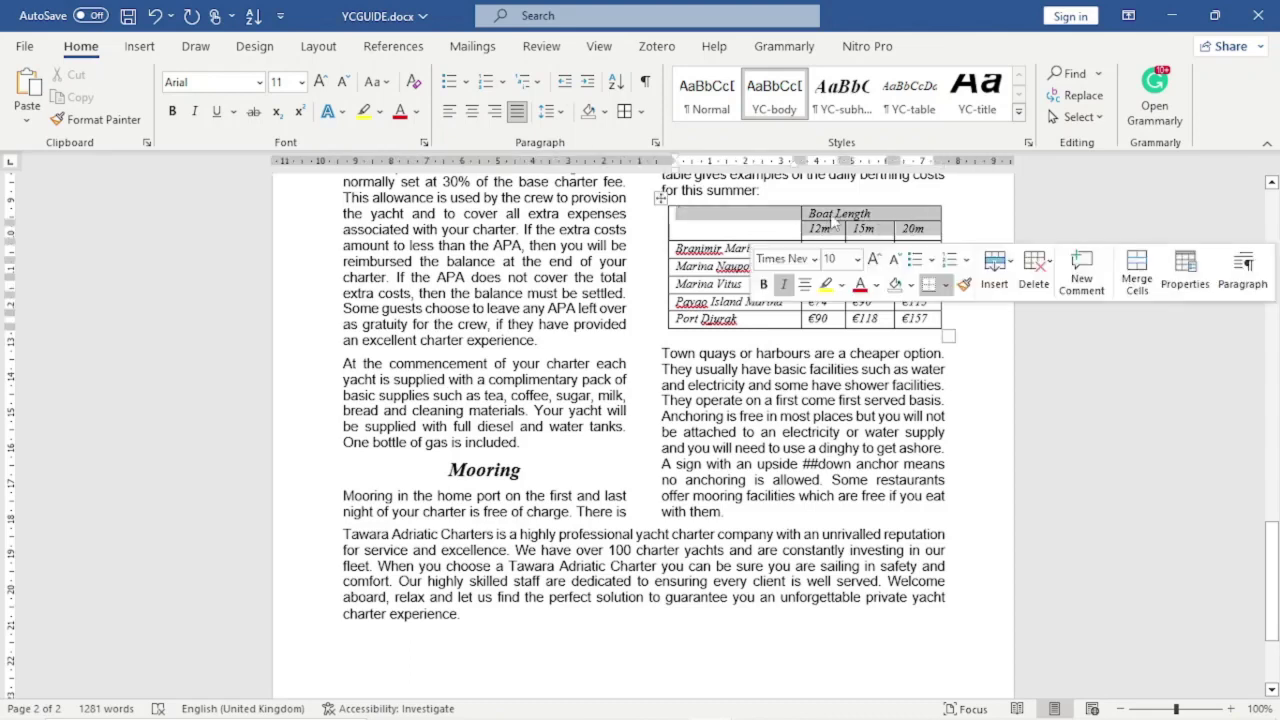
{"action": "left_click", "coordinate": [604, 112]}
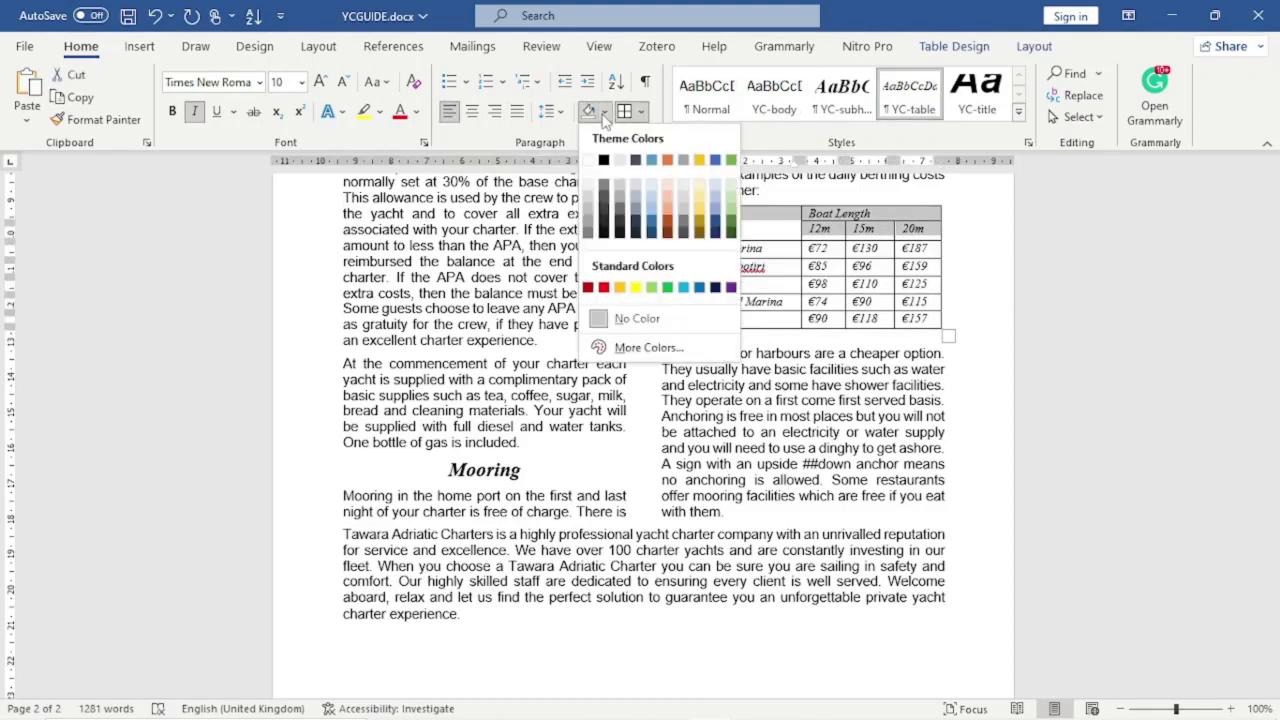
{"action": "left_click", "coordinate": [620, 198]}
{"action": "left_click", "coordinate": [712, 319]}
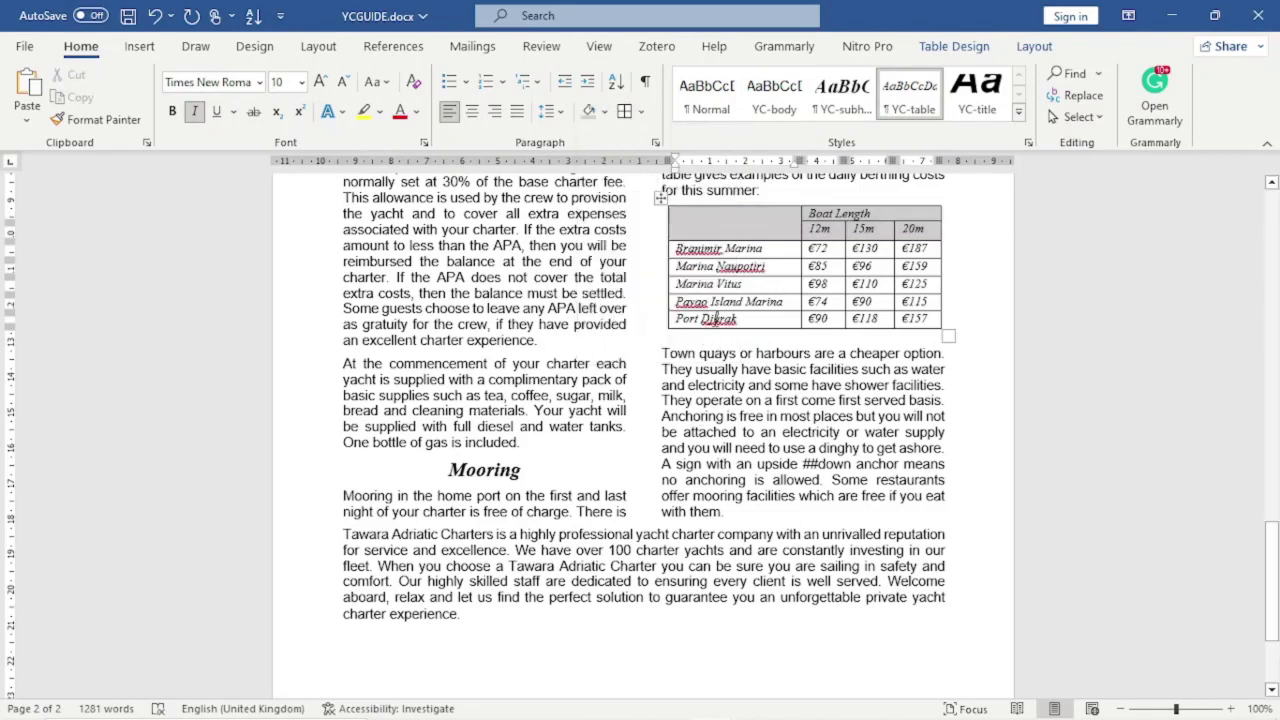
{"action": "mouse_move", "coordinate": [430, 715]}
{"action": "mouse_move", "coordinate": [482, 701]}
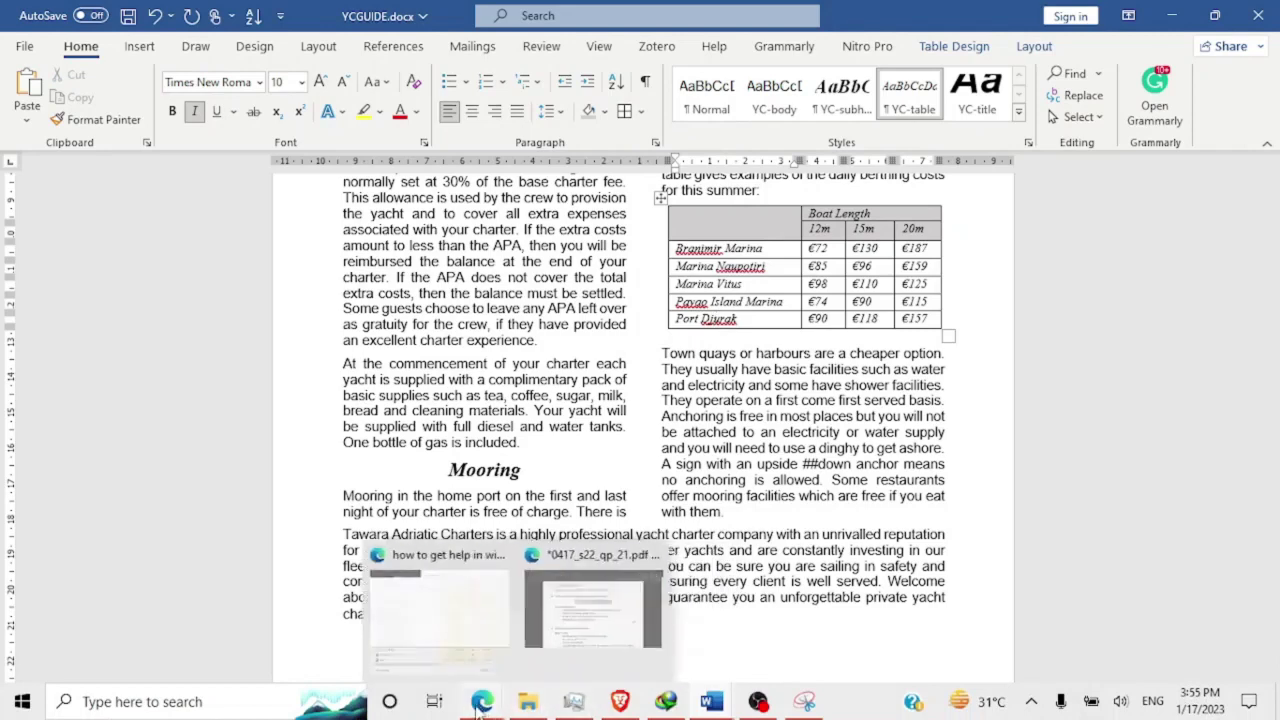
{"action": "mouse_move", "coordinate": [535, 620]}
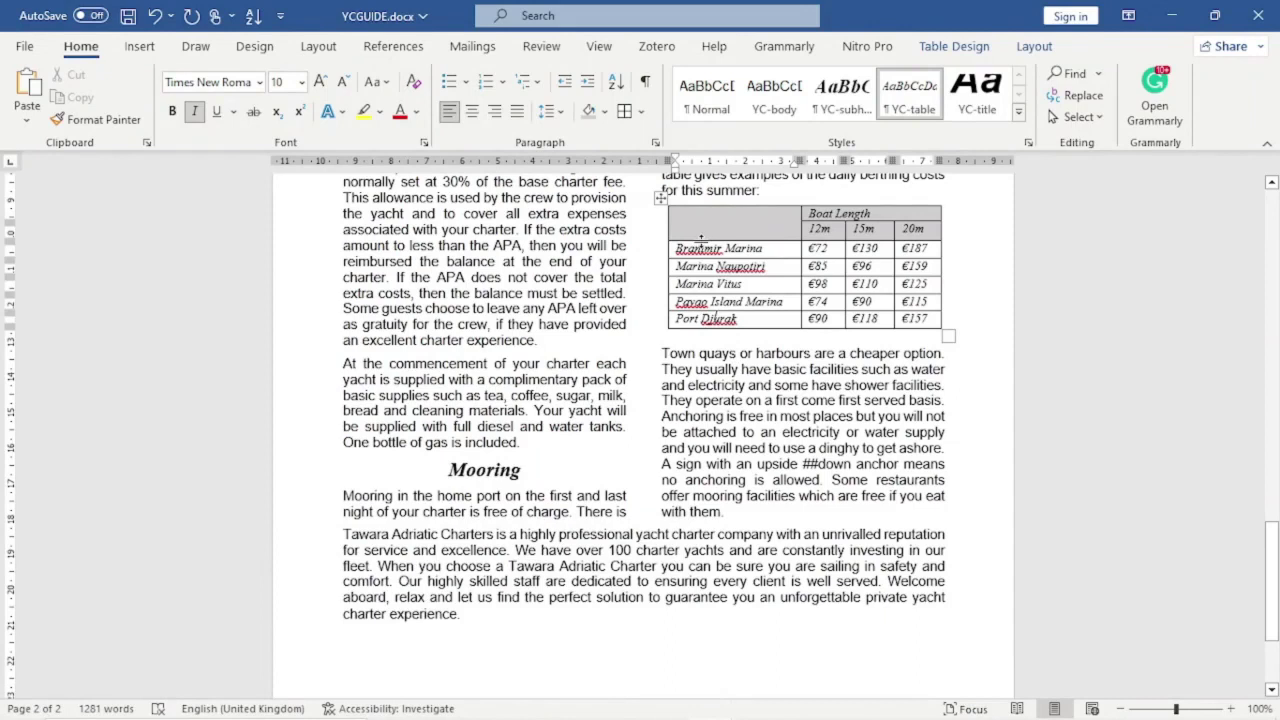
{"action": "left_click", "coordinate": [749, 381]}
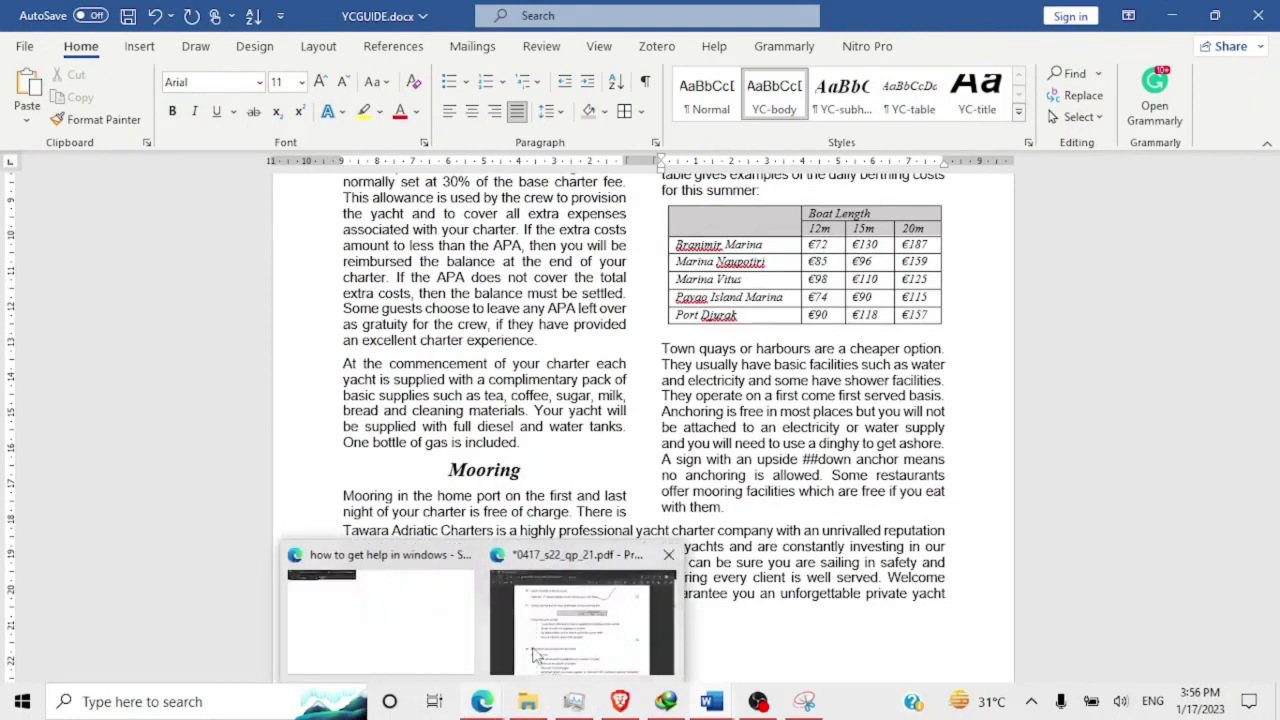
Step: Ink a red check mark beside question 11 on the exam PDF in Edge
{"action": "left_click", "coordinate": [540, 620]}
{"action": "scroll", "coordinate": [540, 438], "scroll_direction": "down", "scroll_amount": 2}
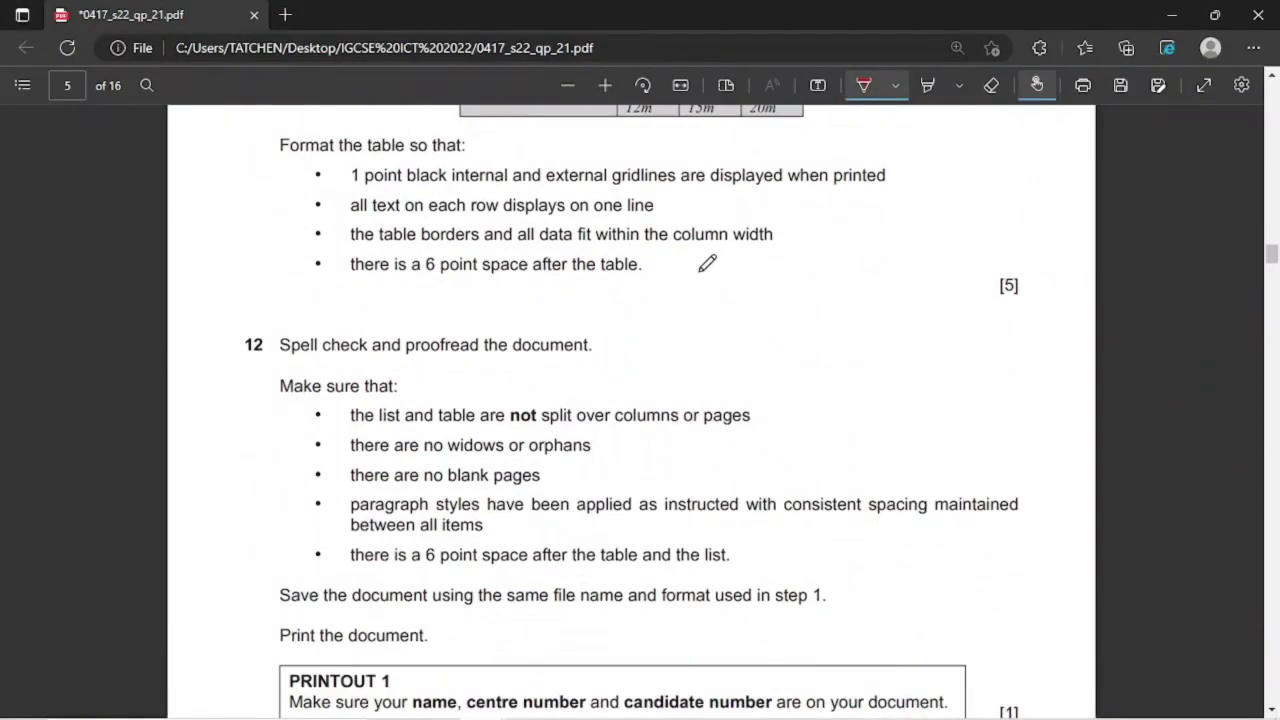
{"action": "scroll", "coordinate": [749, 236], "scroll_direction": "up", "scroll_amount": 1}
{"action": "left_click_drag", "start_coordinate": [812, 366], "coordinate": [1030, 248]}
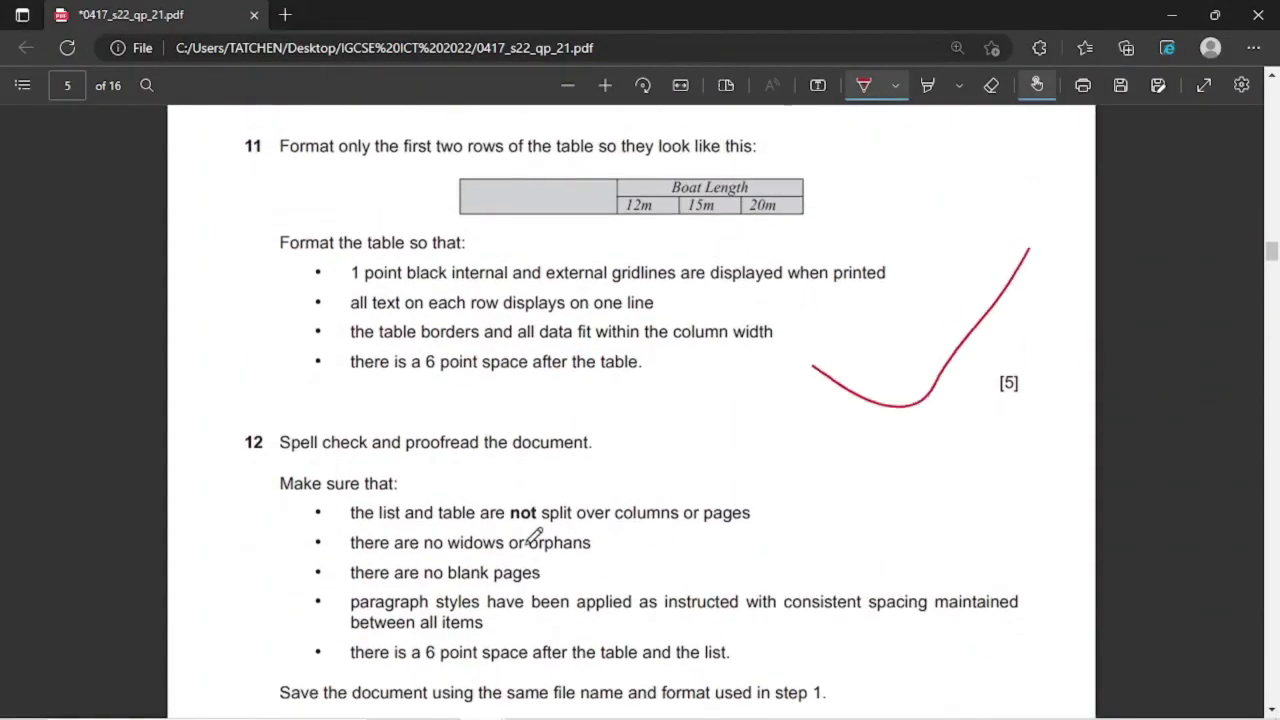
{"action": "scroll", "coordinate": [557, 490], "scroll_direction": "down", "scroll_amount": 2}
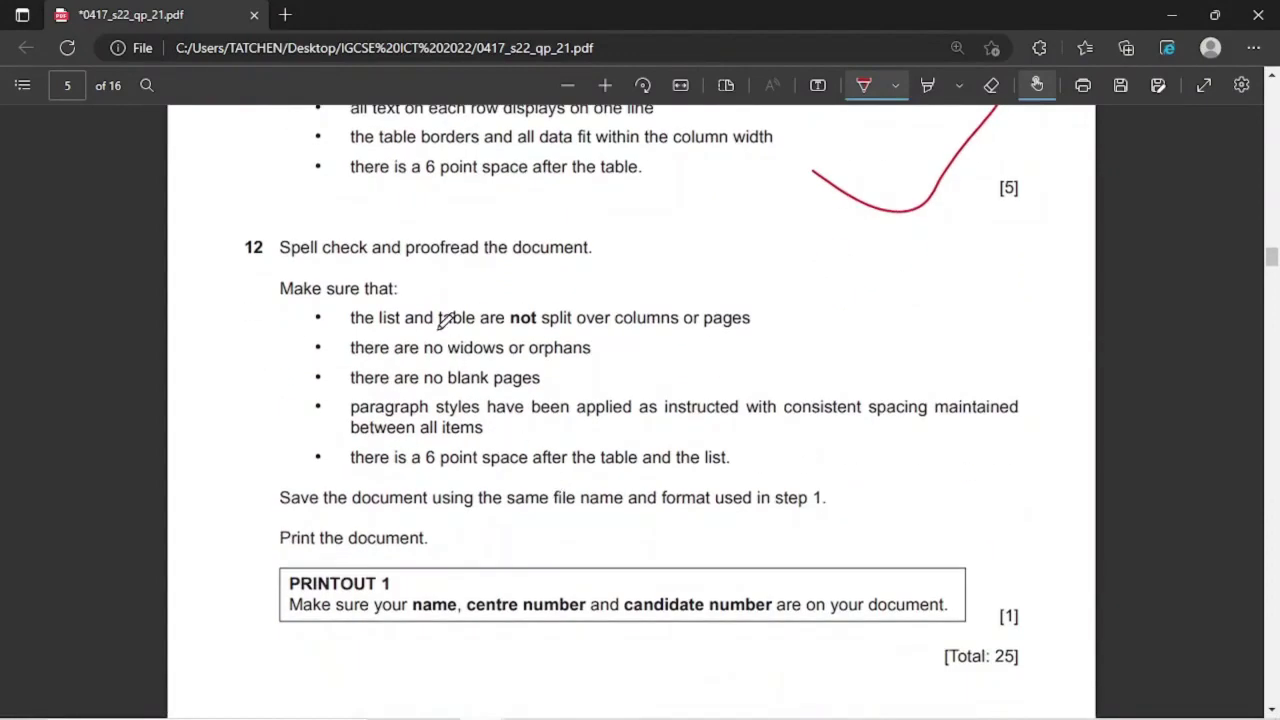
{"action": "mouse_move", "coordinate": [722, 706]}
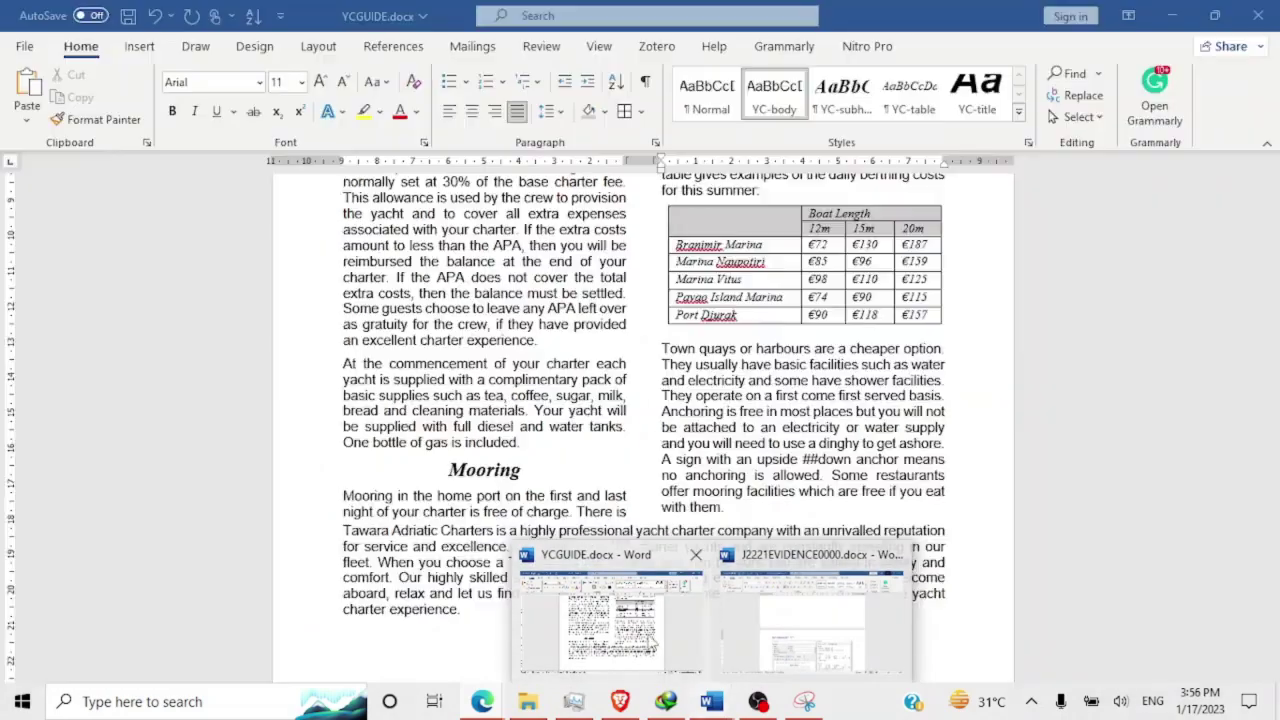
Step: Back in YCGUIDE.docx, start Spelling and Grammar via the 'Spell' search
{"action": "left_click", "coordinate": [649, 633]}
{"action": "scroll", "coordinate": [649, 633], "scroll_direction": "down", "scroll_amount": 3}
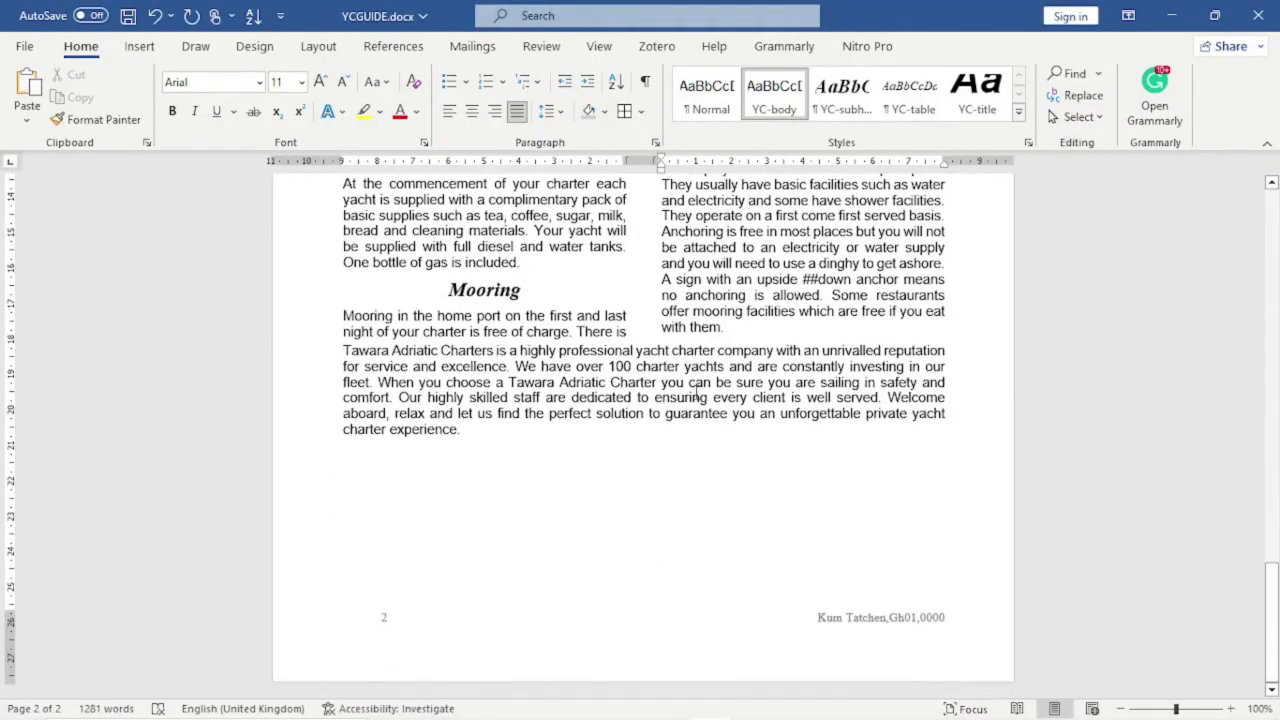
{"action": "scroll", "coordinate": [696, 391], "scroll_direction": "up", "scroll_amount": 4}
{"action": "scroll", "coordinate": [696, 391], "scroll_direction": "up", "scroll_amount": 7}
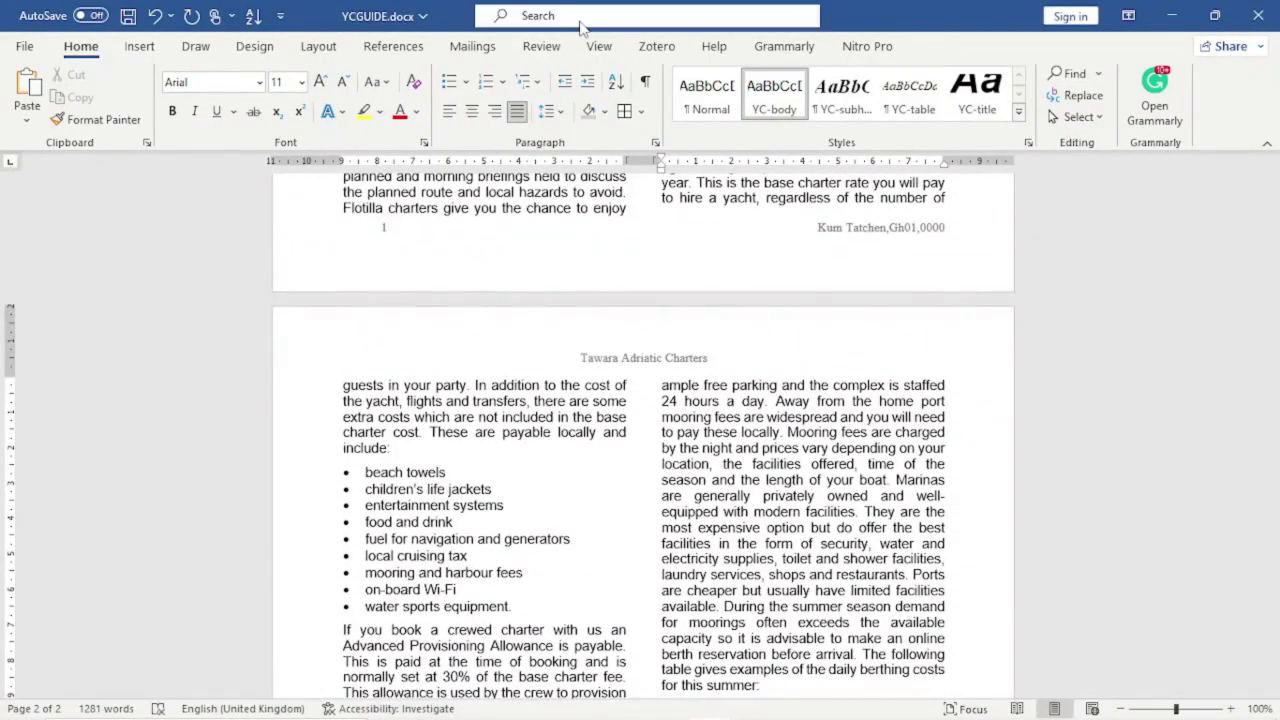
{"action": "left_click", "coordinate": [546, 20]}
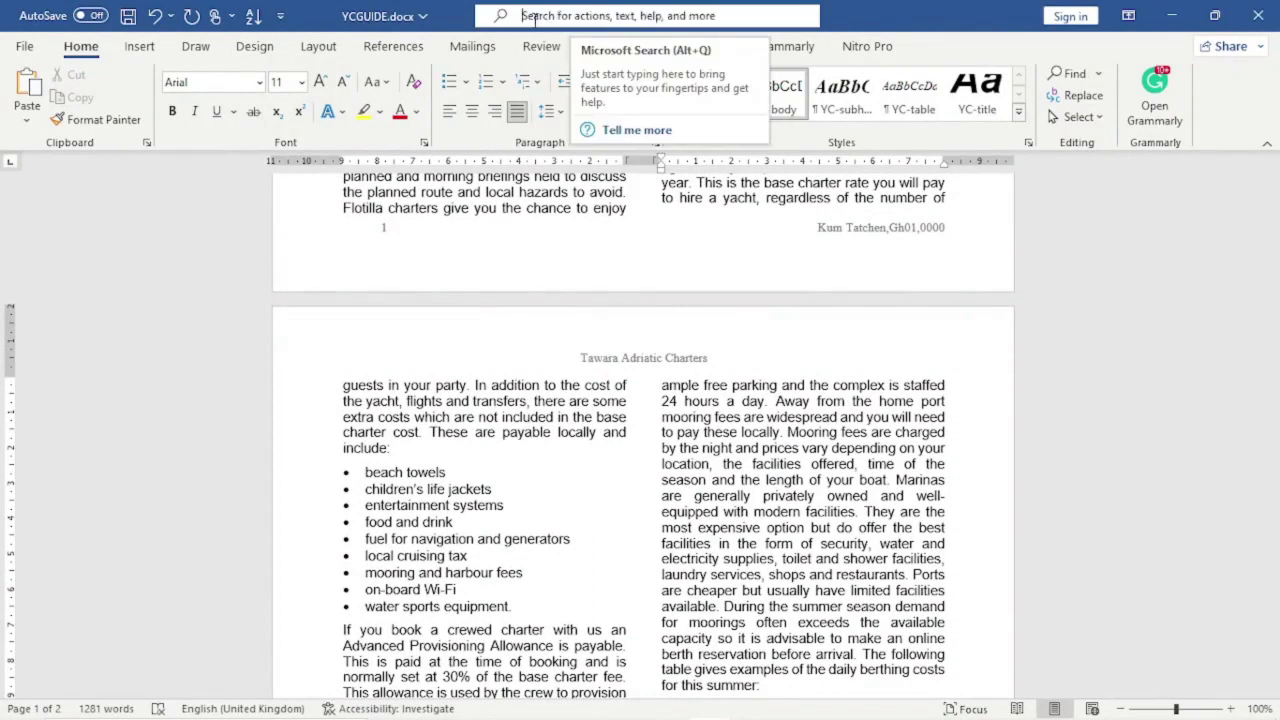
{"action": "type", "text": "Spell"}
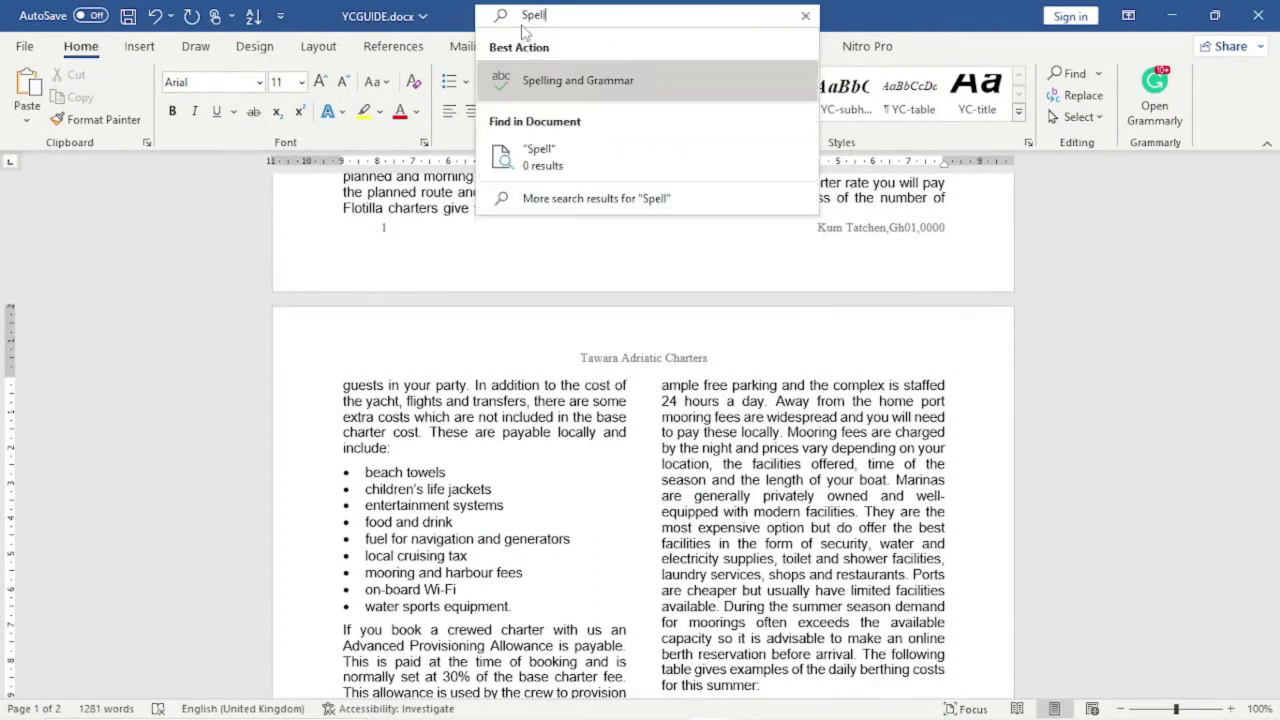
{"action": "left_click", "coordinate": [552, 78]}
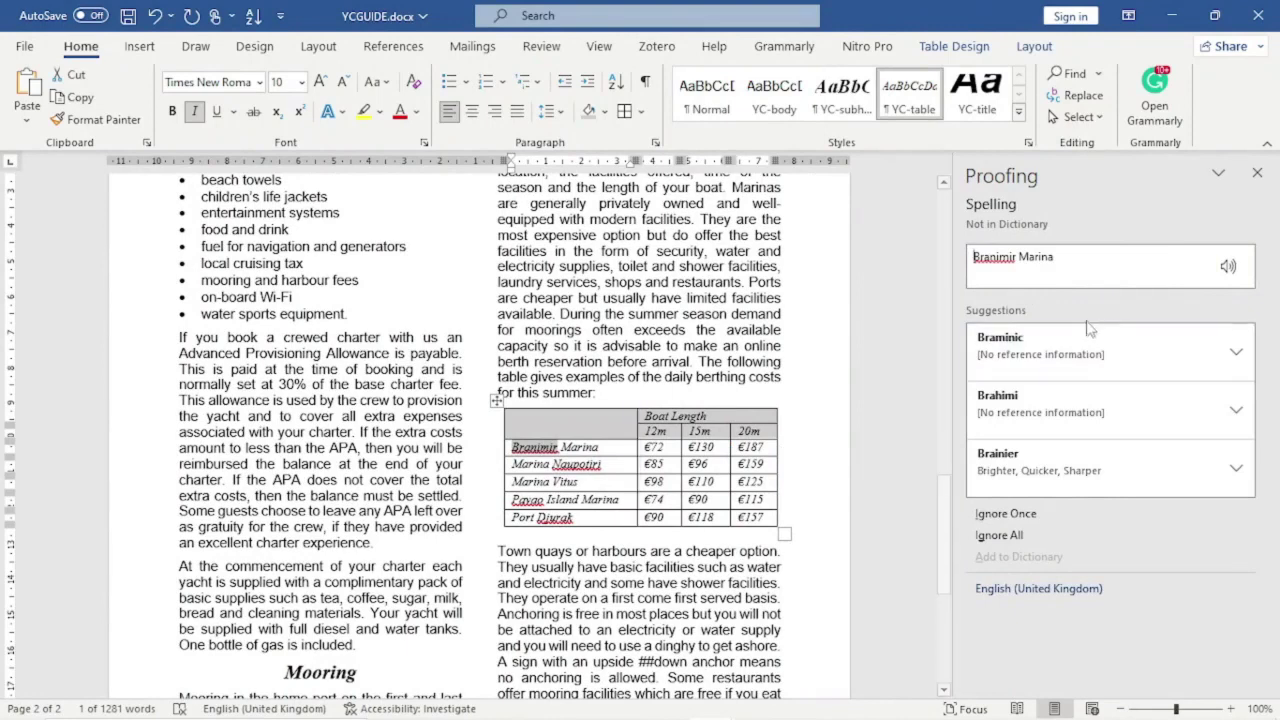
Step: Ignore all for Branimir, Naupotiri, Pavao and Djurak, then dismiss the completion message
{"action": "left_click", "coordinate": [1042, 538]}
{"action": "left_click", "coordinate": [1037, 540]}
{"action": "left_click", "coordinate": [1037, 540]}
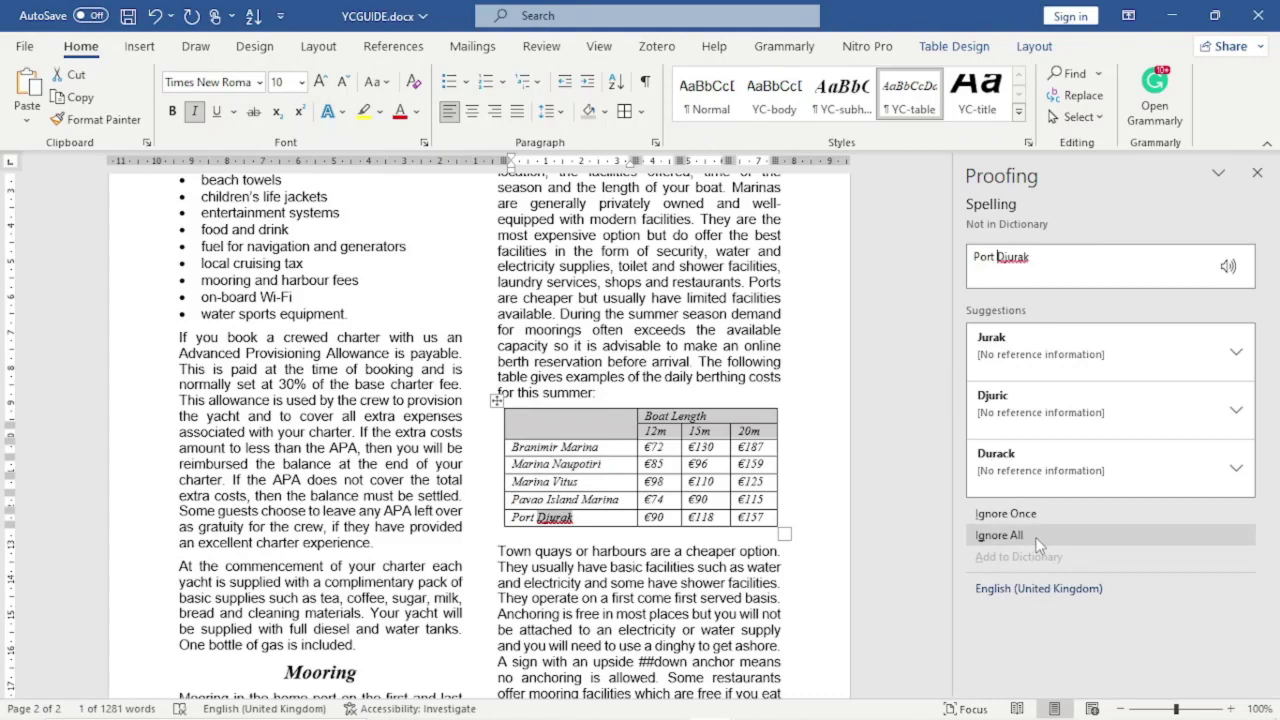
{"action": "left_click", "coordinate": [1018, 535]}
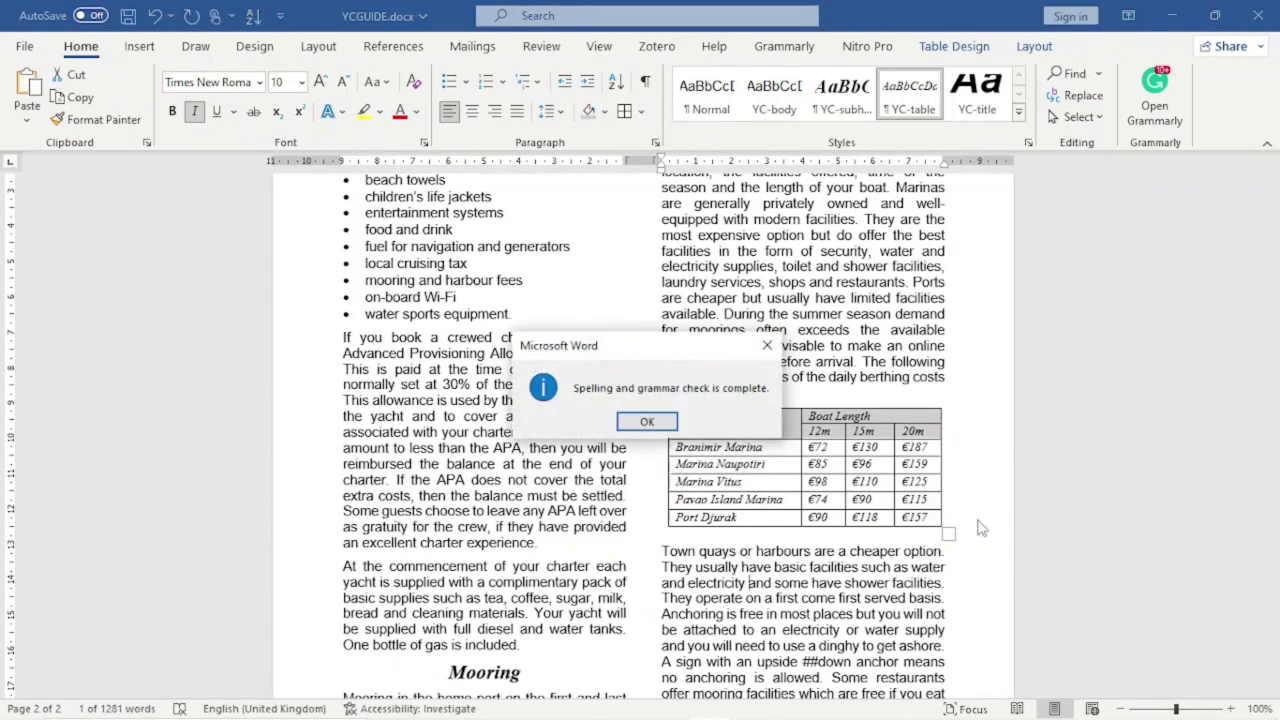
{"action": "left_click", "coordinate": [653, 422]}
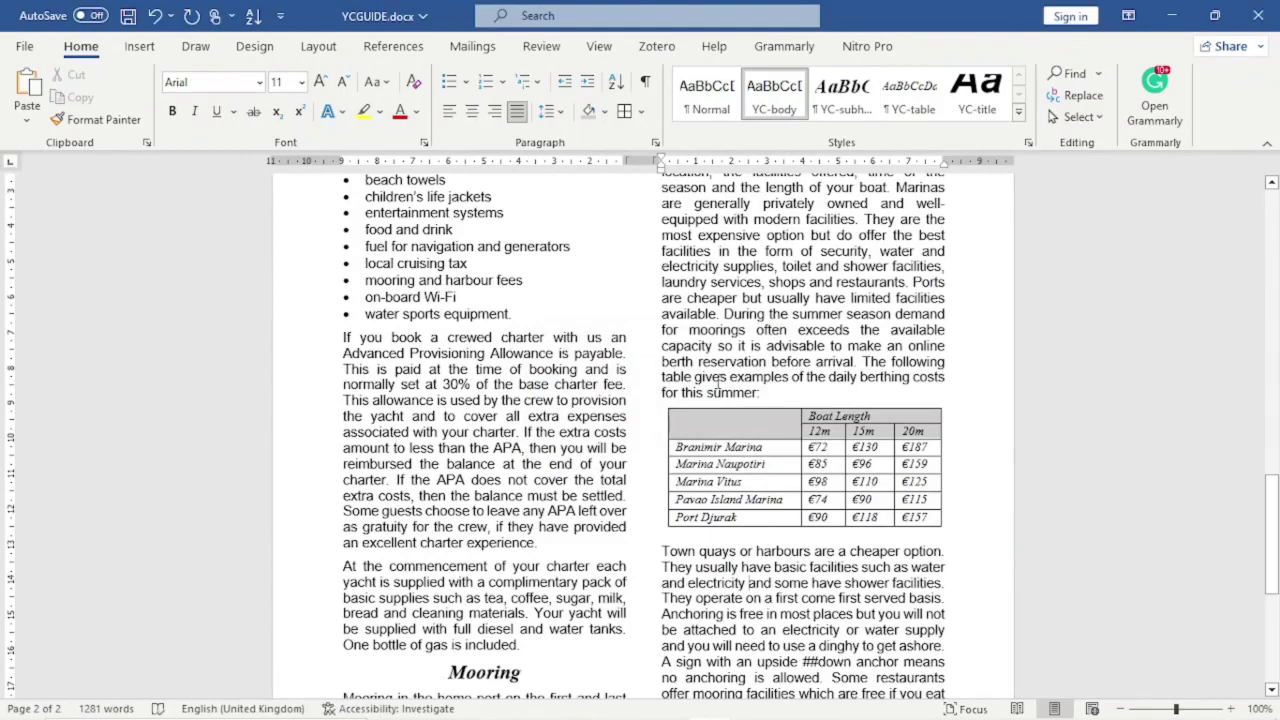
Step: Compare YCGUIDE.docx with the exam paper PDF, then go to the File backstage
{"action": "scroll", "coordinate": [717, 381], "scroll_direction": "down", "scroll_amount": 7}
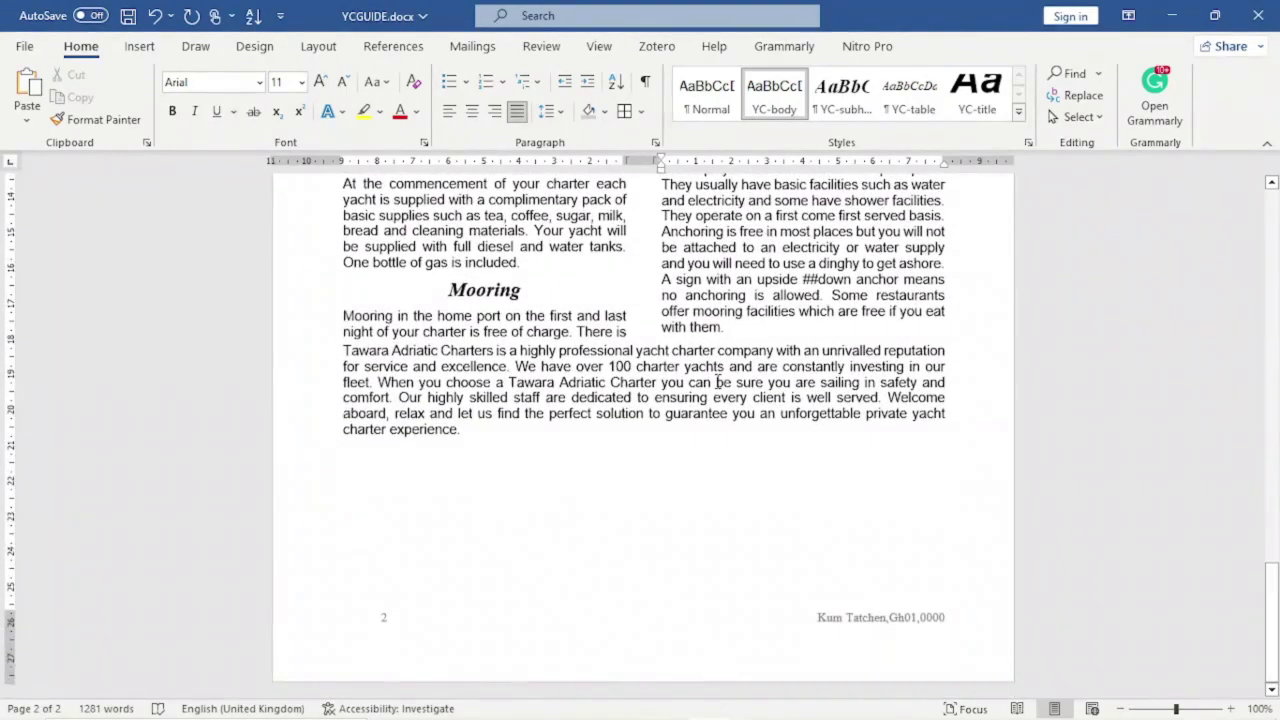
{"action": "scroll", "coordinate": [717, 381], "scroll_direction": "up", "scroll_amount": 20}
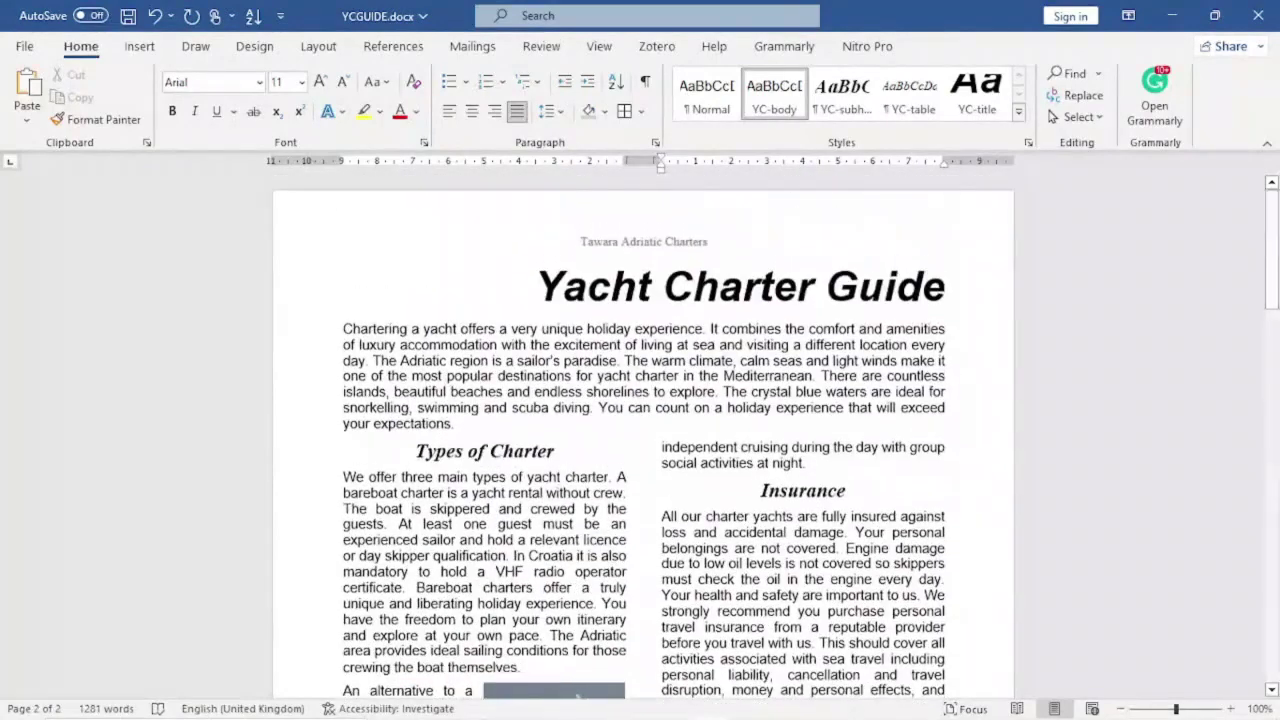
{"action": "left_click", "coordinate": [560, 620]}
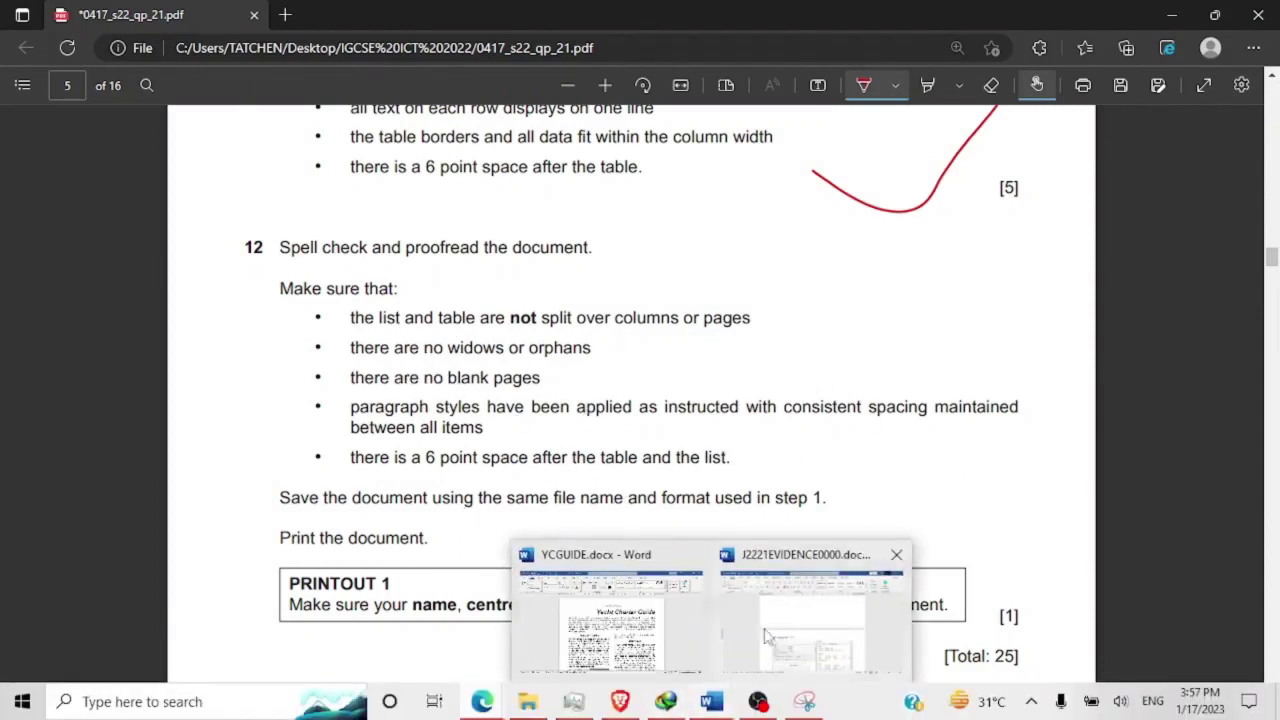
{"action": "left_click", "coordinate": [775, 620]}
{"action": "left_click", "coordinate": [610, 618]}
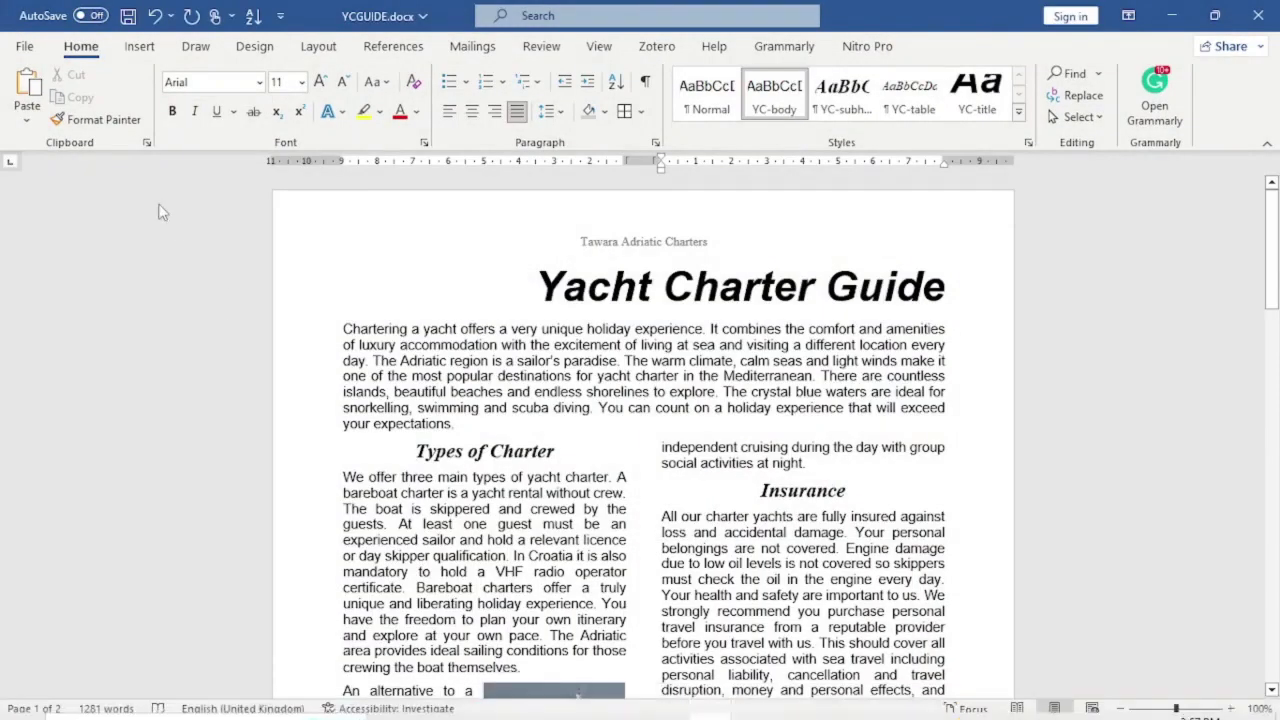
{"action": "left_click", "coordinate": [25, 46]}
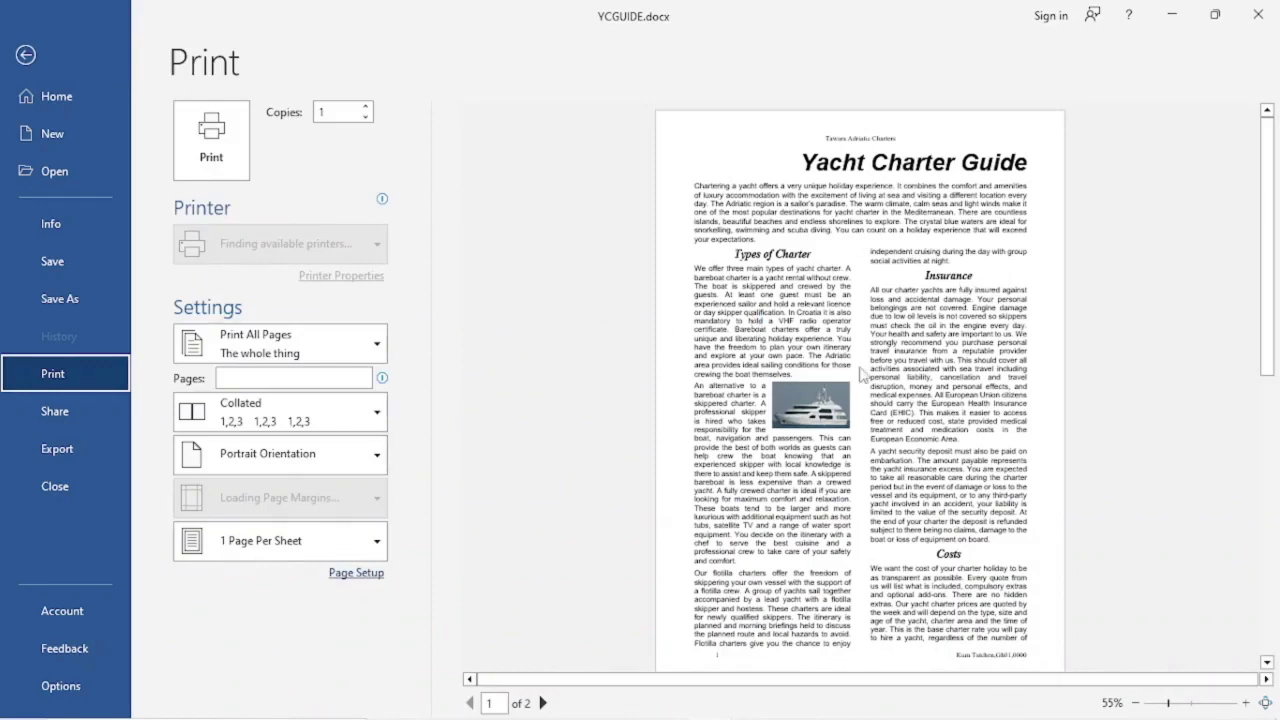
Step: Page through both printed pages in print preview, then return to editing
{"action": "left_click", "coordinate": [543, 703]}
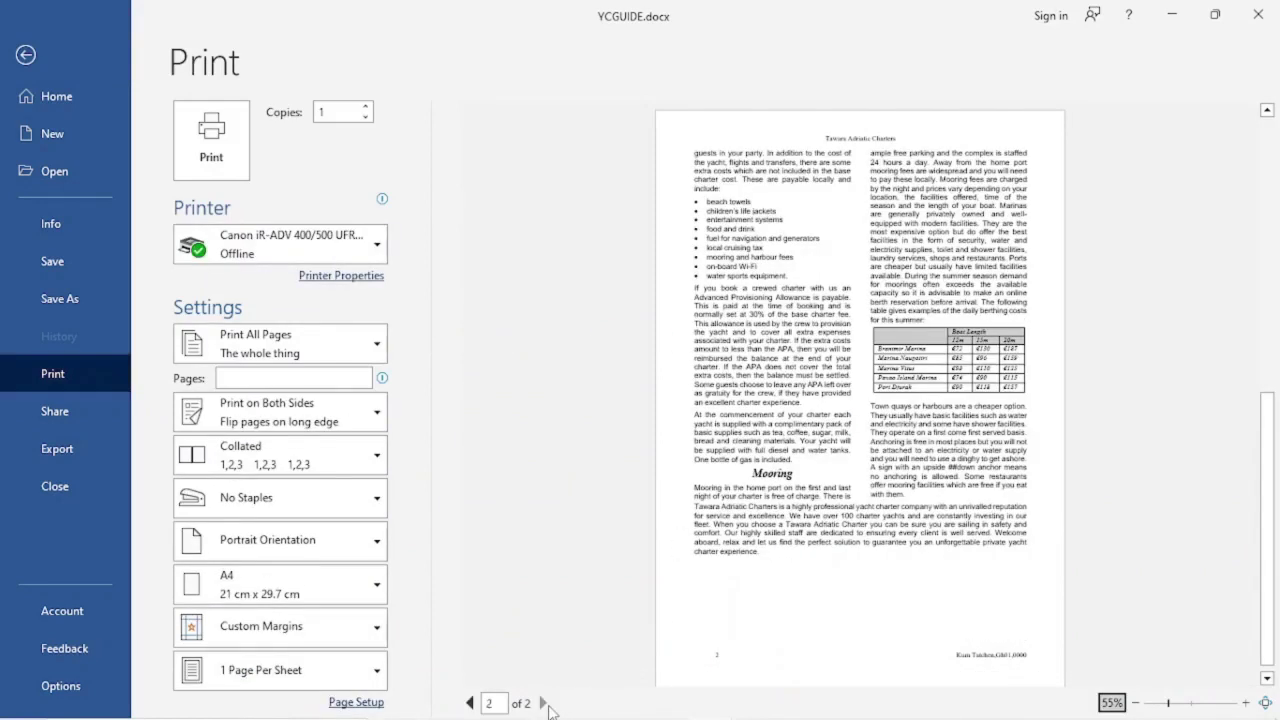
{"action": "mouse_move", "coordinate": [573, 700]}
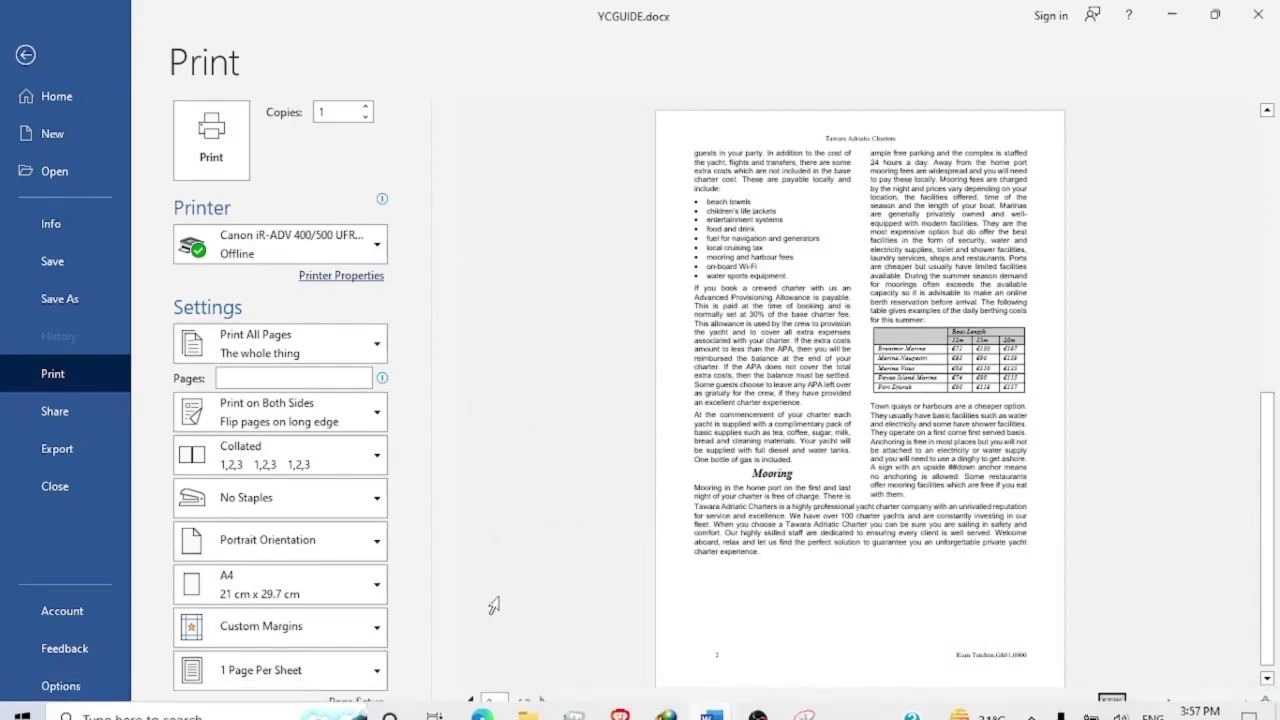
{"action": "left_click", "coordinate": [469, 703]}
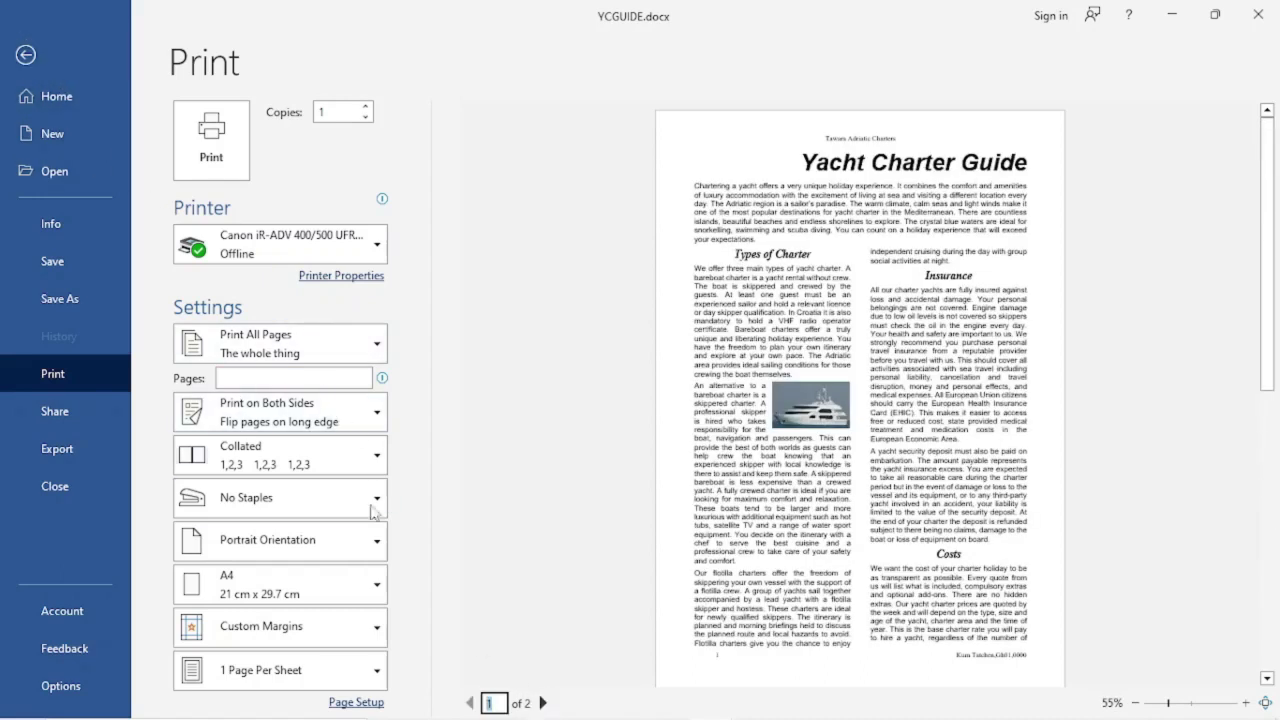
{"action": "left_click", "coordinate": [29, 60]}
{"action": "scroll", "coordinate": [486, 580], "scroll_direction": "down", "scroll_amount": 5}
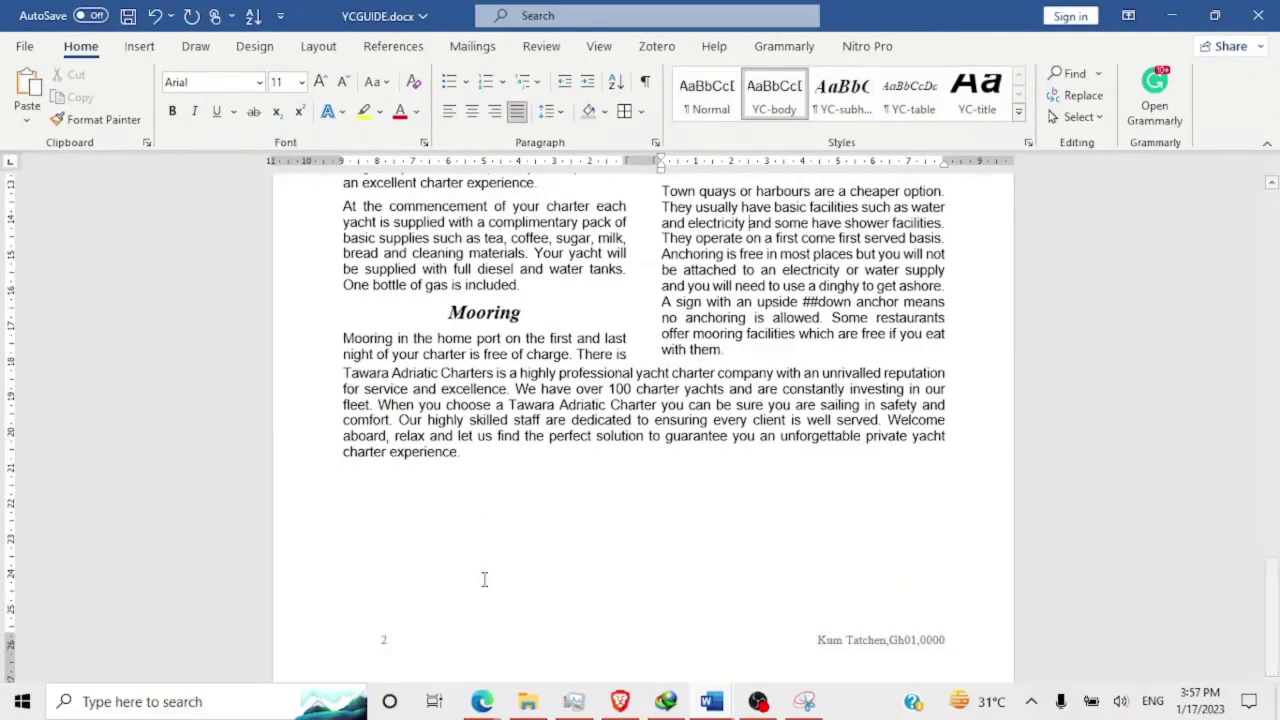
Step: Ink a red check mark beside question 12 on the exam PDF and stop inking
{"action": "scroll", "coordinate": [489, 474], "scroll_direction": "up", "scroll_amount": 13}
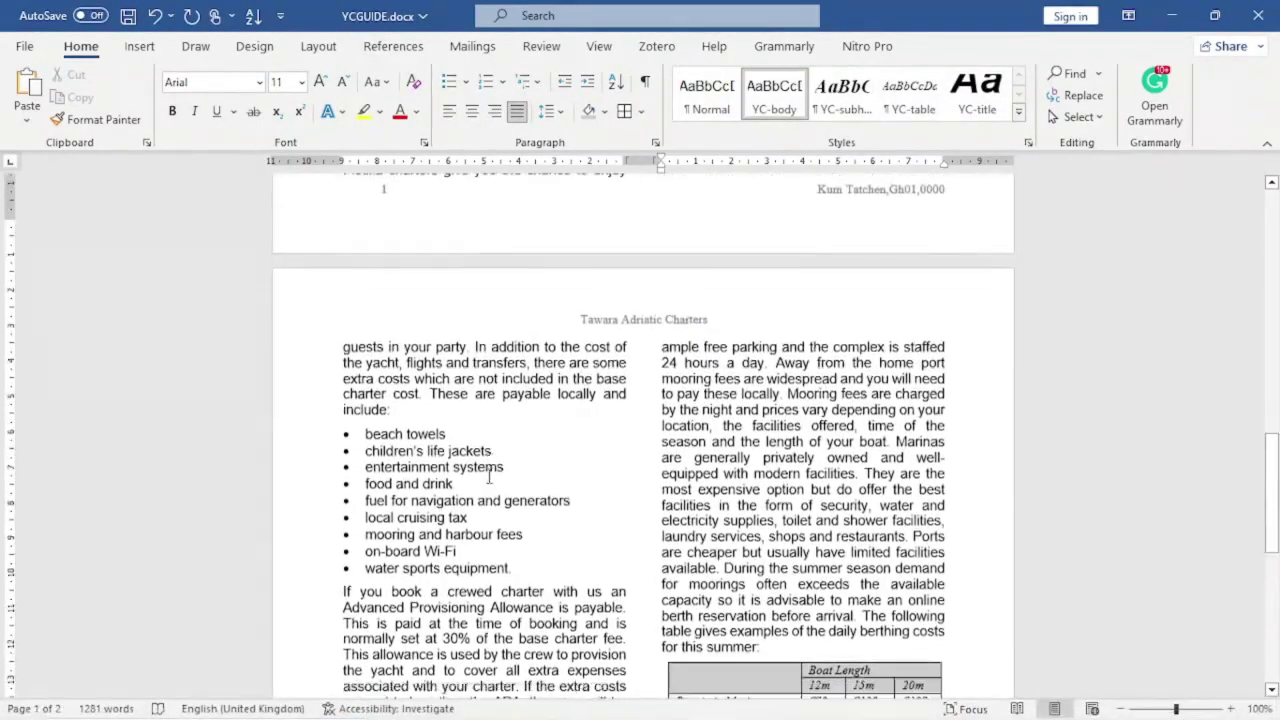
{"action": "scroll", "coordinate": [489, 474], "scroll_direction": "down", "scroll_amount": 3}
{"action": "mouse_move", "coordinate": [482, 701]}
{"action": "left_click", "coordinate": [549, 622]}
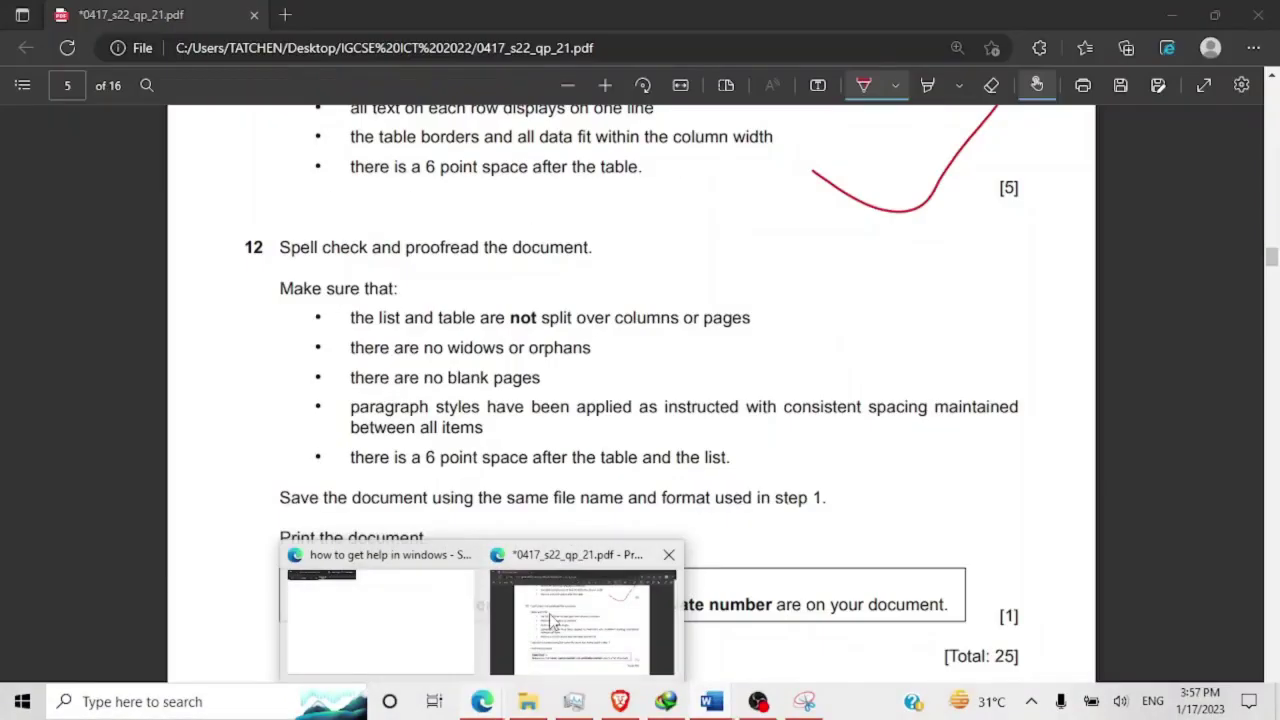
{"action": "mouse_move", "coordinate": [760, 505]}
{"action": "left_mouse_down"}
{"action": "mouse_move", "coordinate": [788, 518]}
{"action": "mouse_move", "coordinate": [1094, 327]}
{"action": "left_mouse_up"}
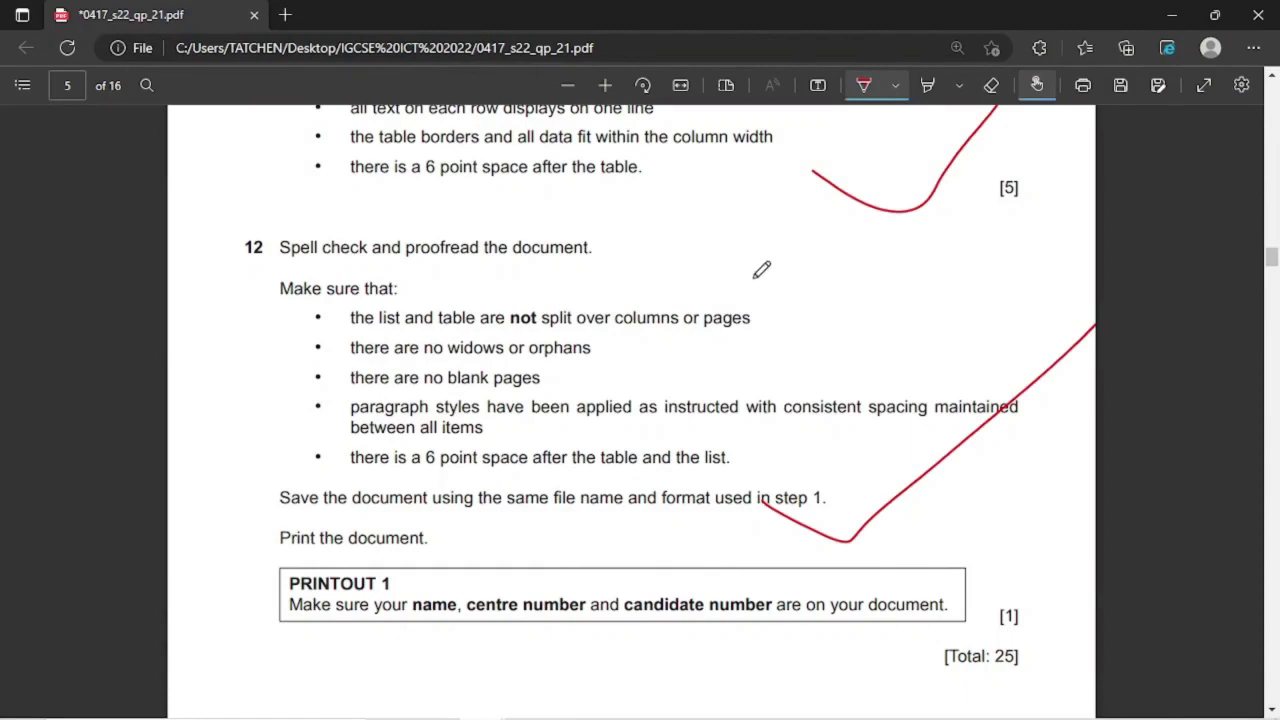
{"action": "scroll", "coordinate": [860, 192], "scroll_direction": "up", "scroll_amount": 2}
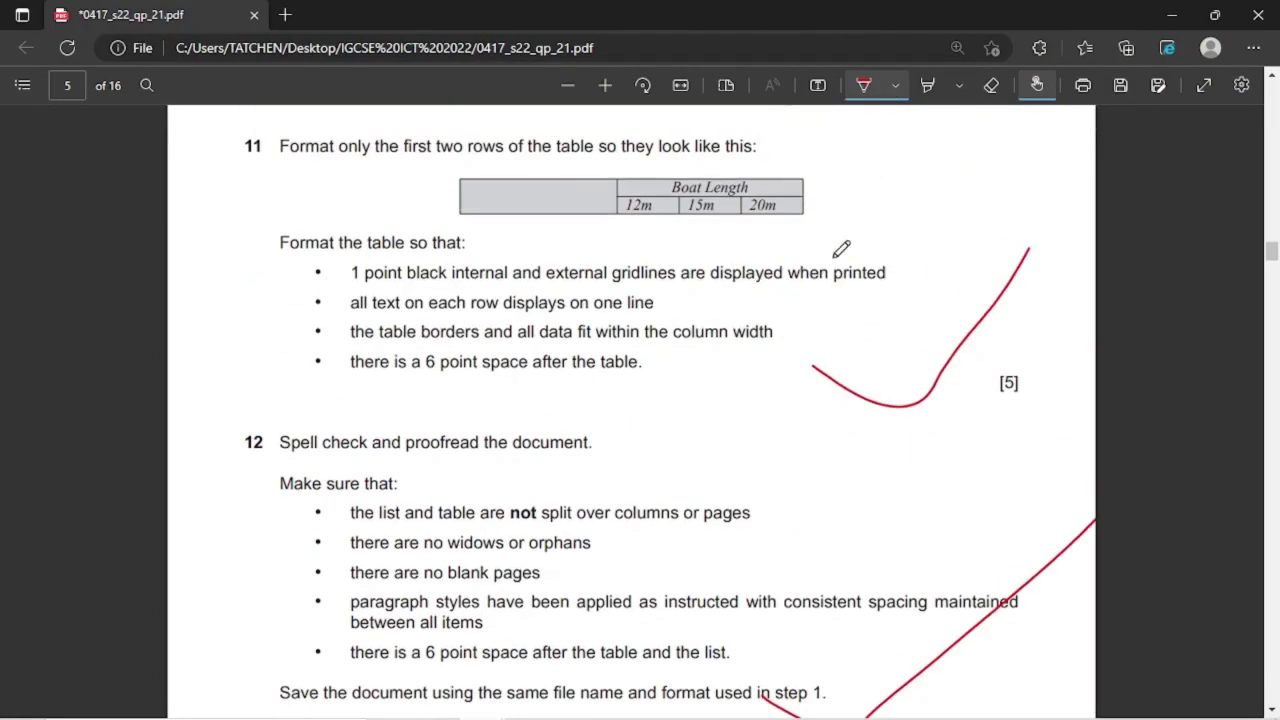
{"action": "key", "text": "Escape"}
{"action": "mouse_move", "coordinate": [758, 701]}
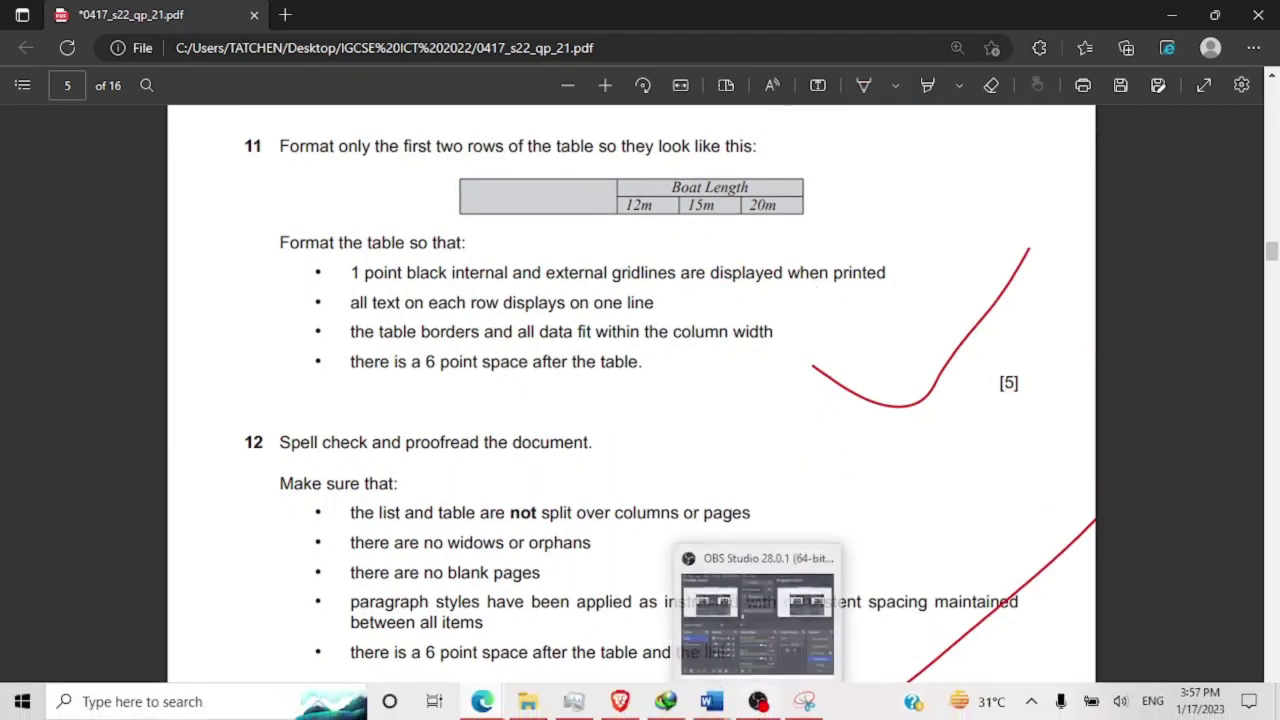